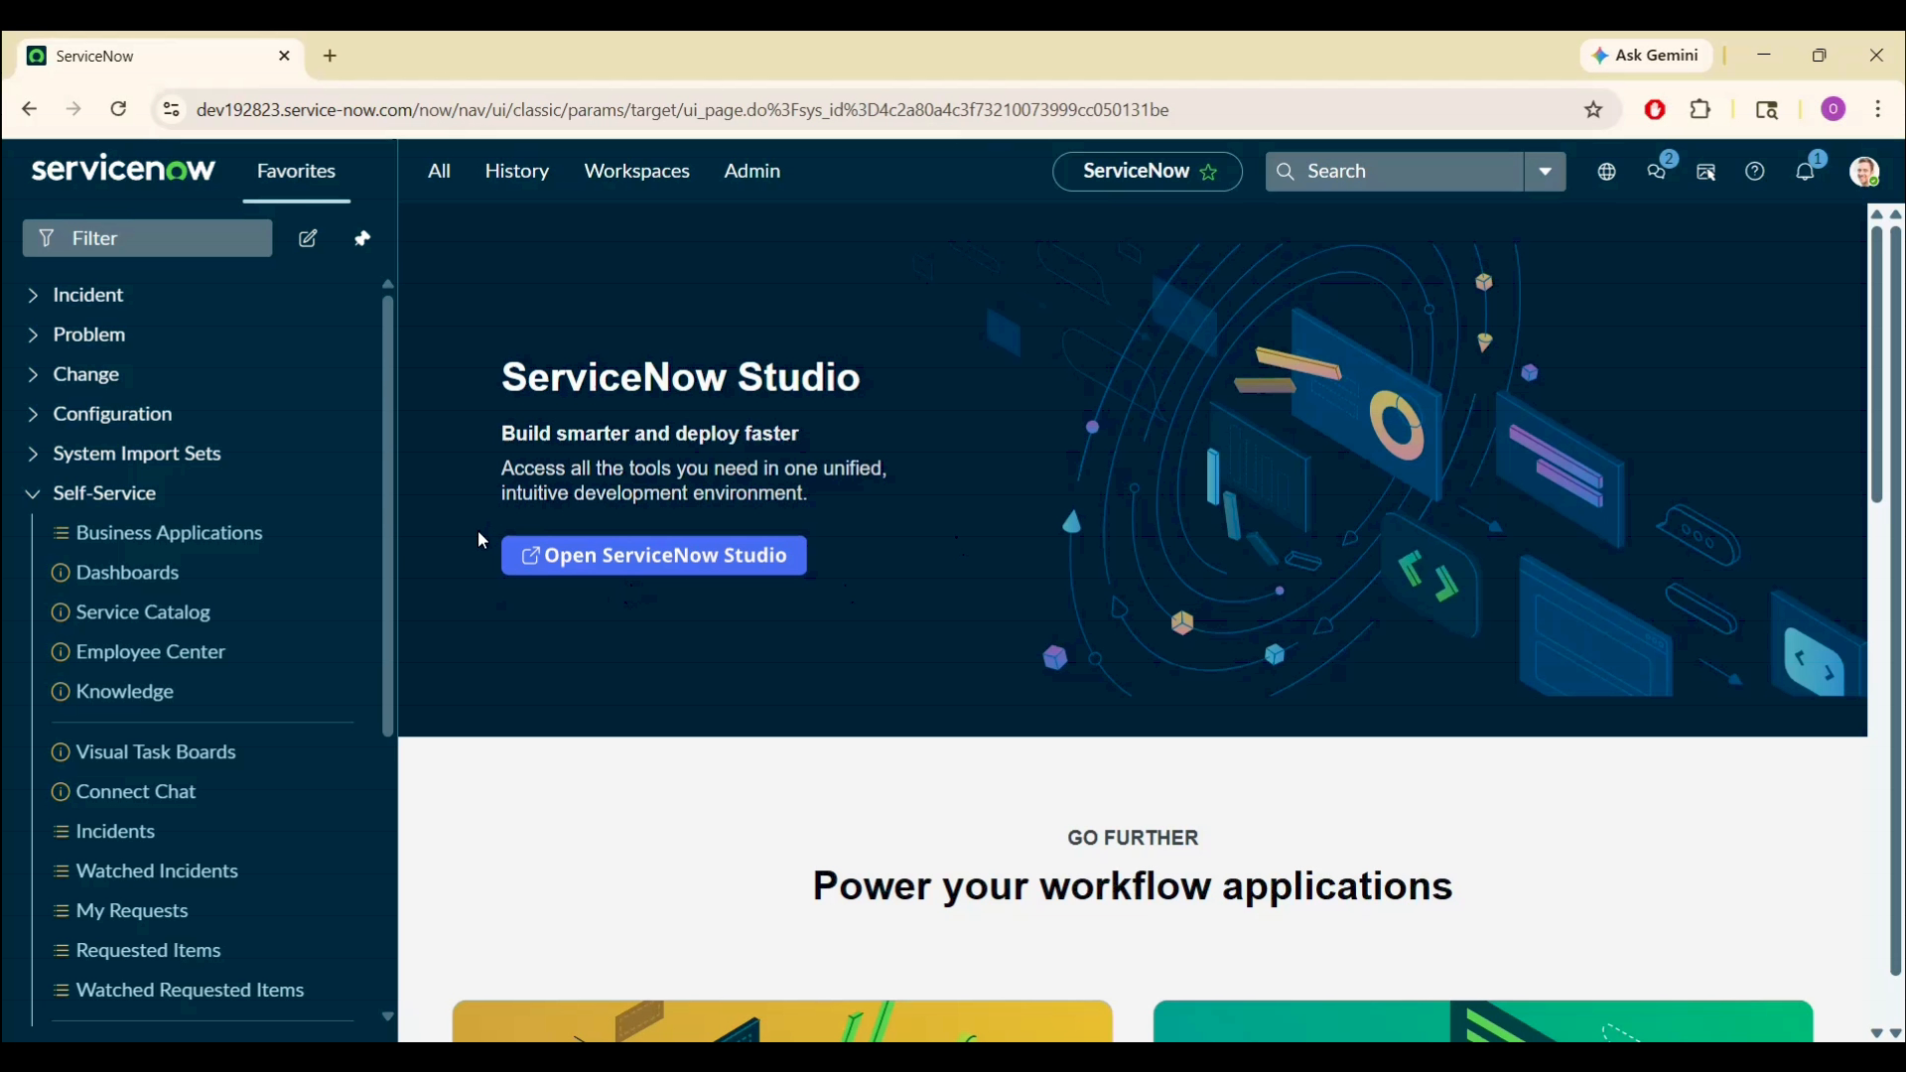
- Open the Catalog Items list from the Self-Service section of the navigator
left_click(129, 494)
left_click(129, 536)
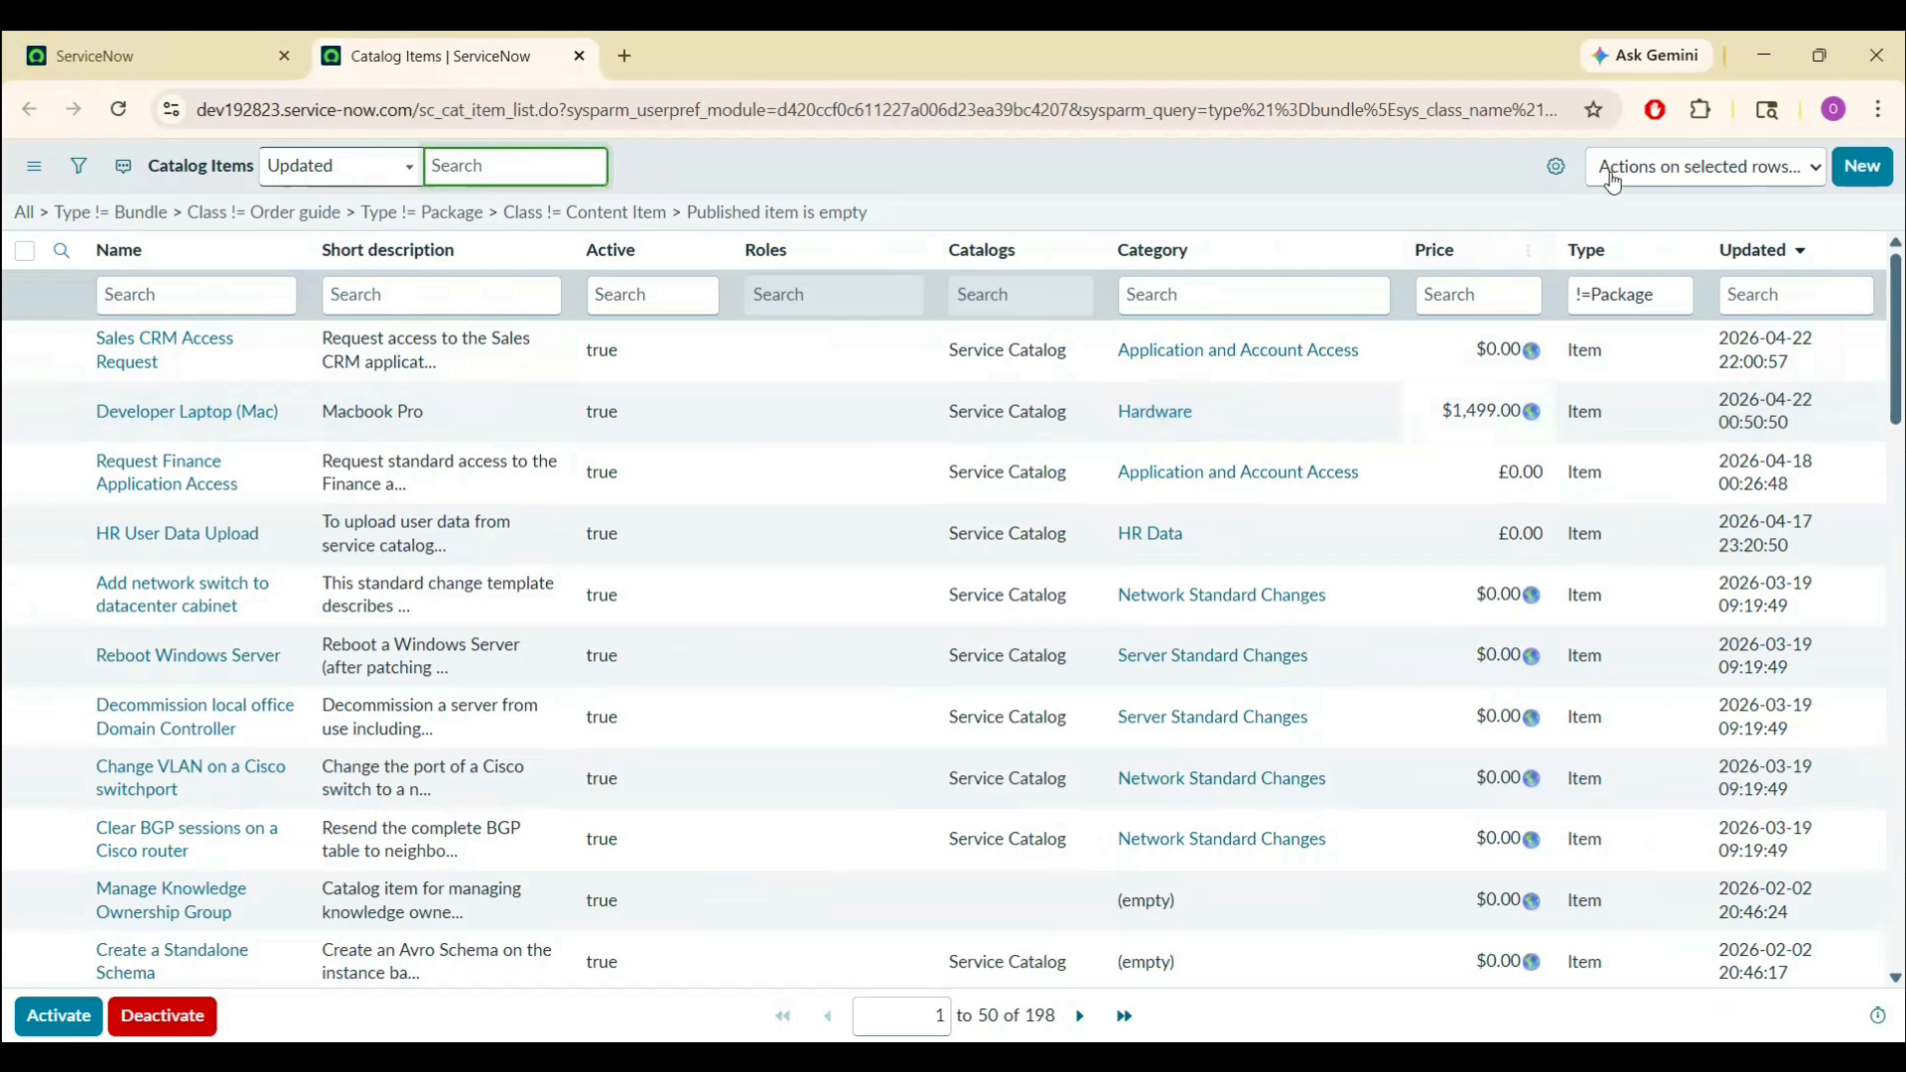
- Start a new catalog item 'New Employee Onboarding' in Service Catalog under category Services
left_click(1859, 181)
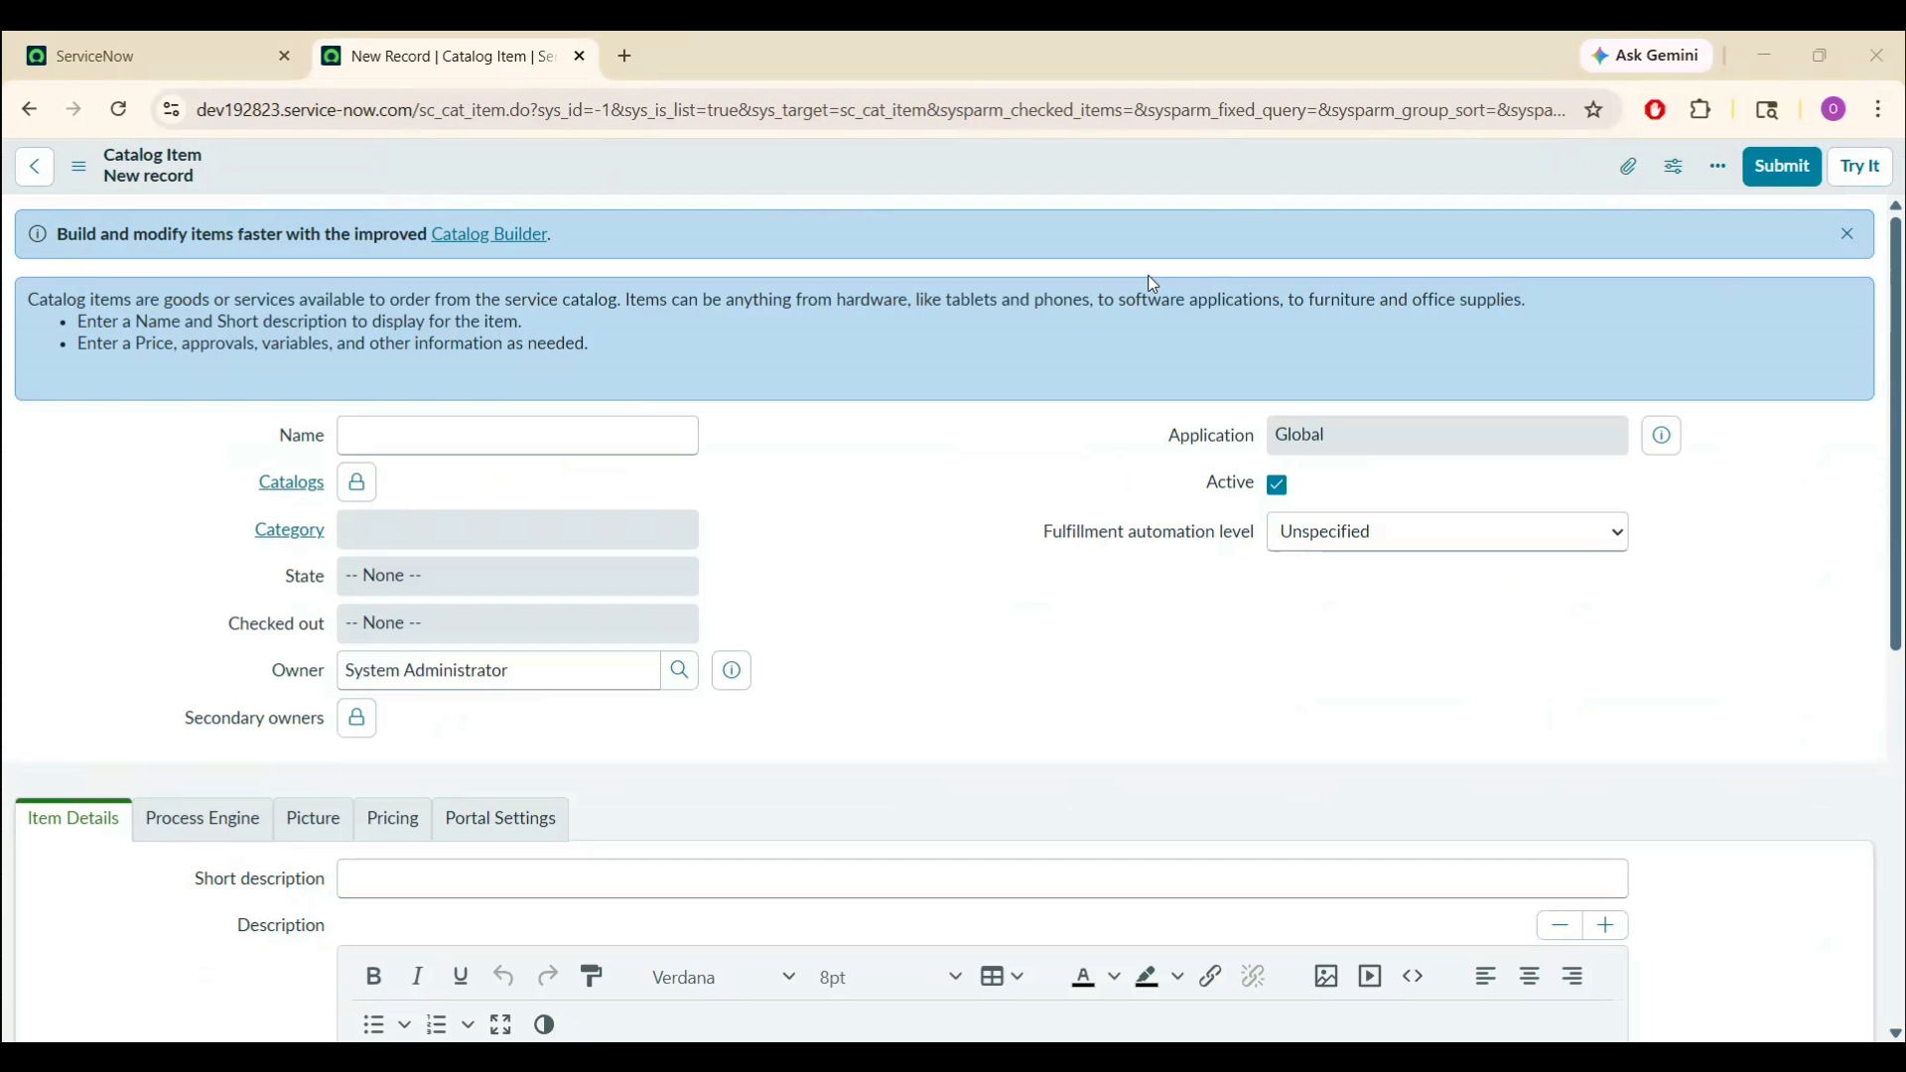
type("New Employee Onboarding")
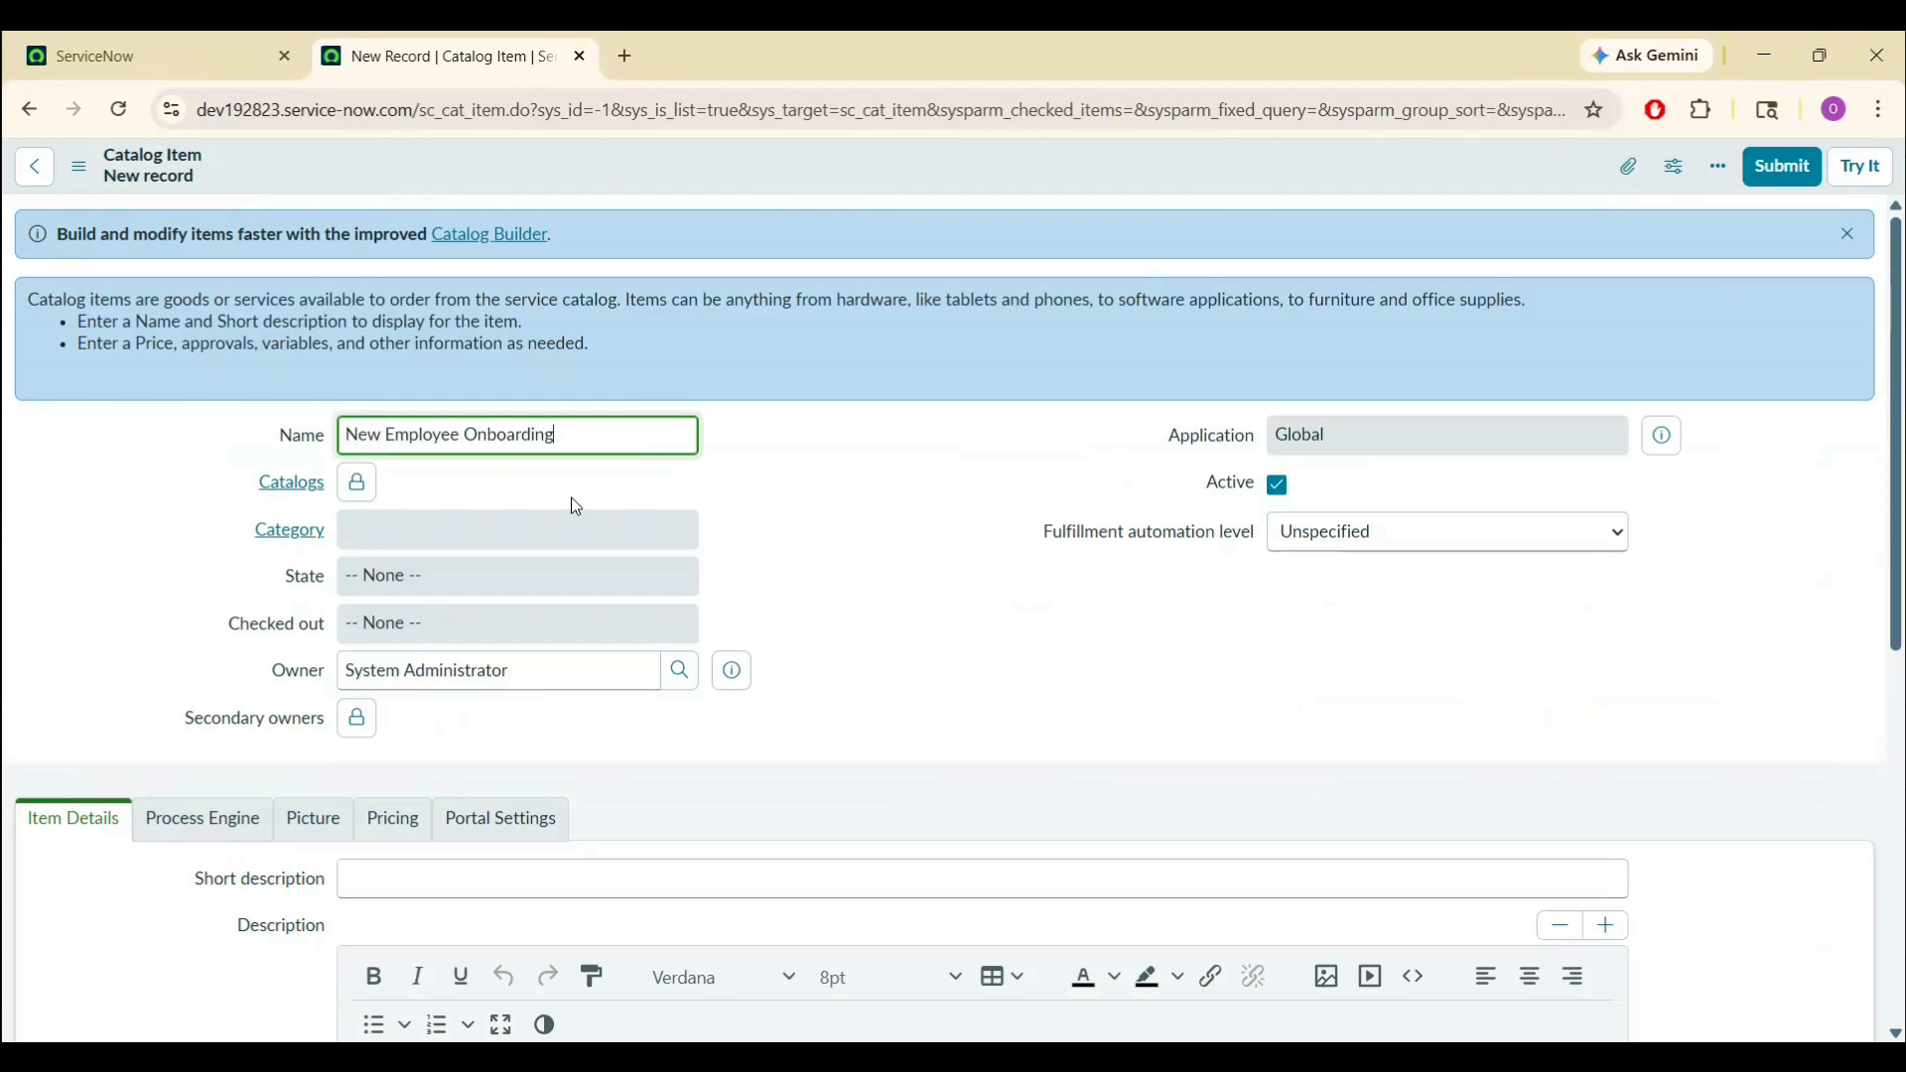
left_click(360, 498)
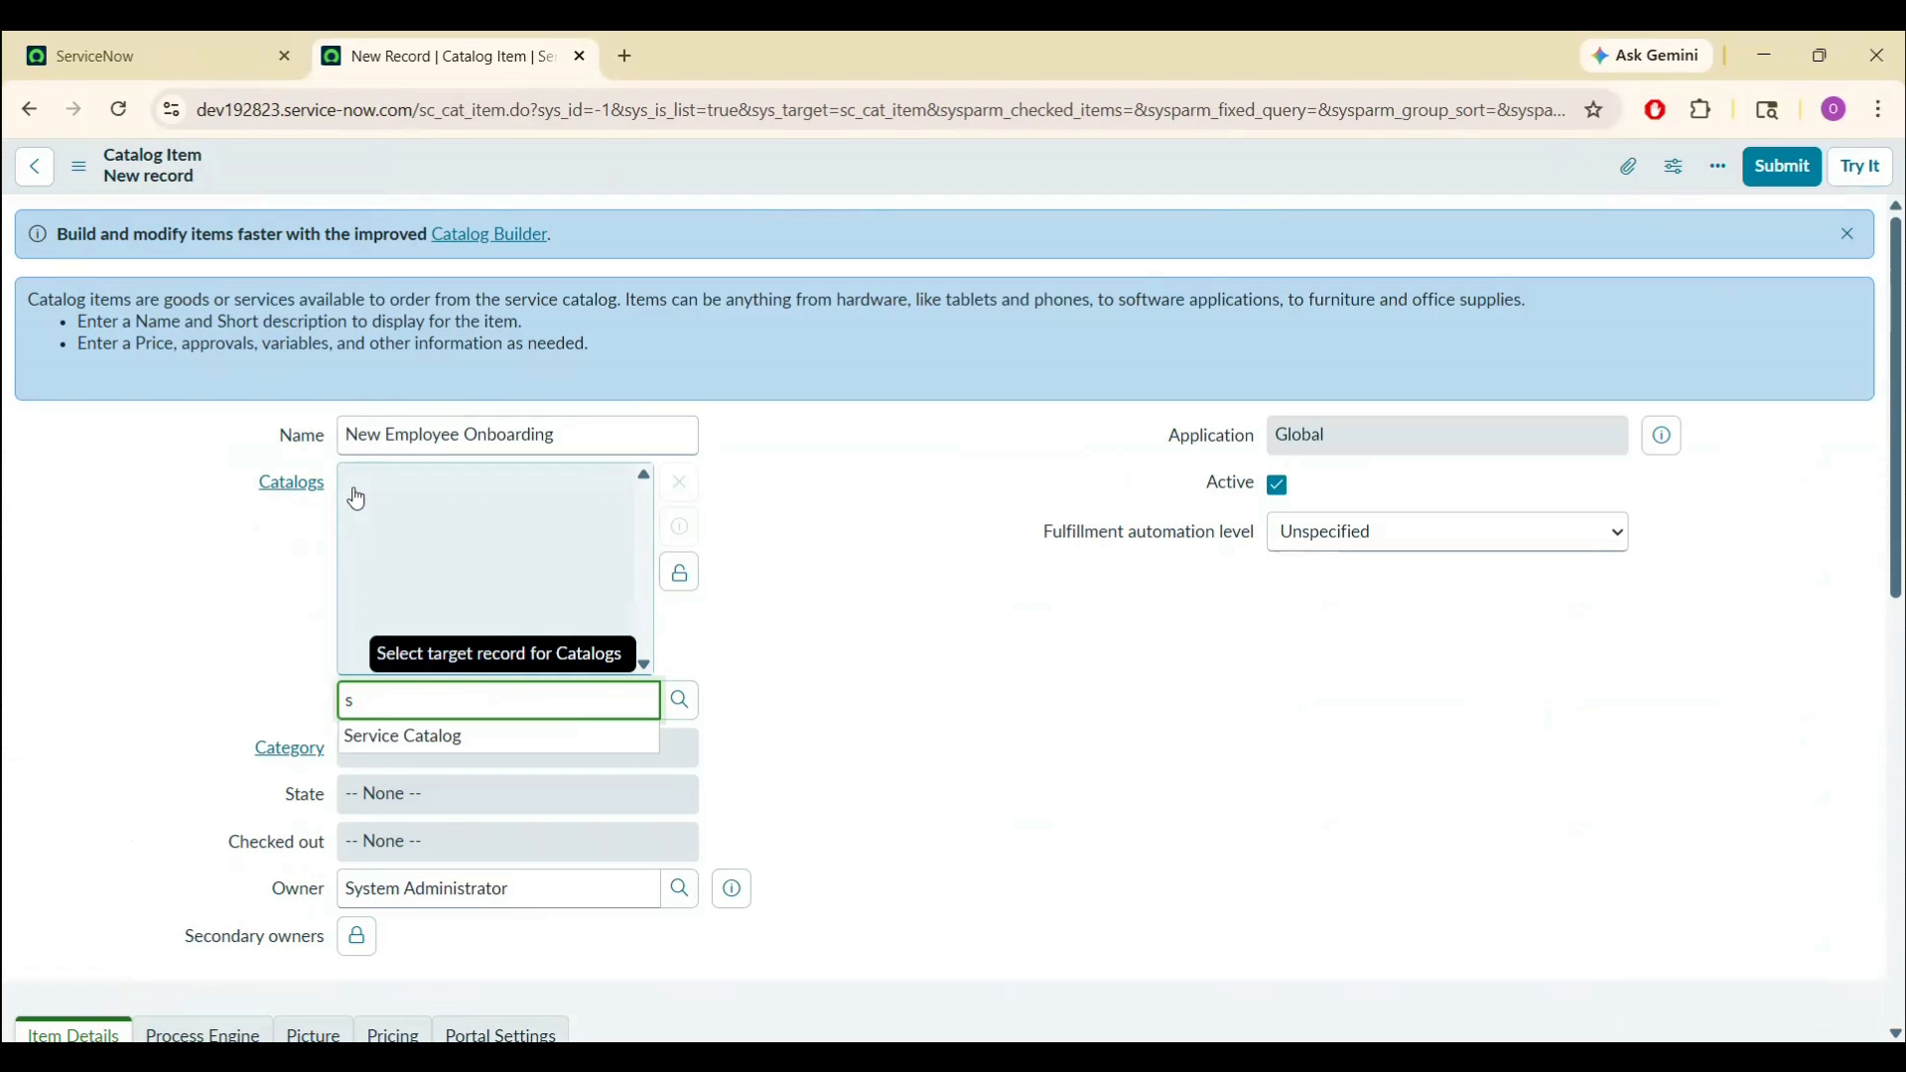
type("s")
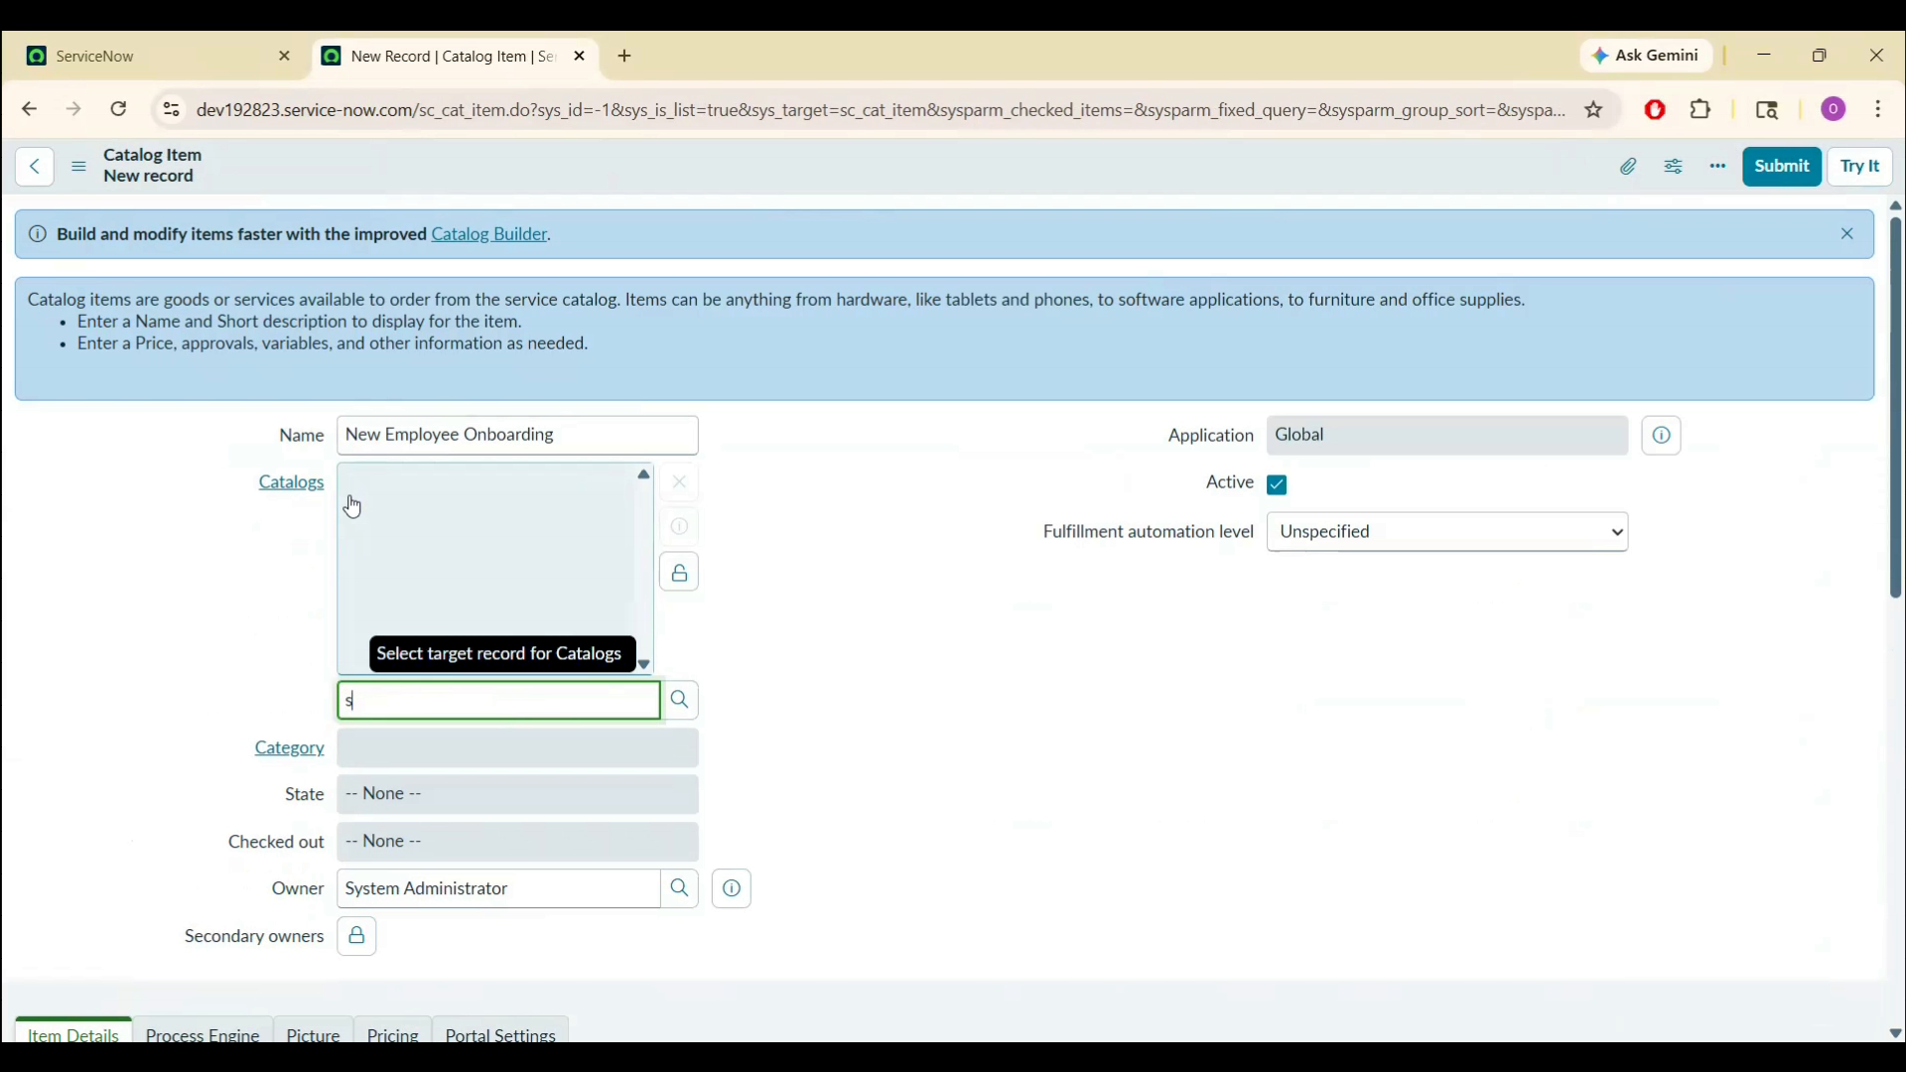
left_click(402, 736)
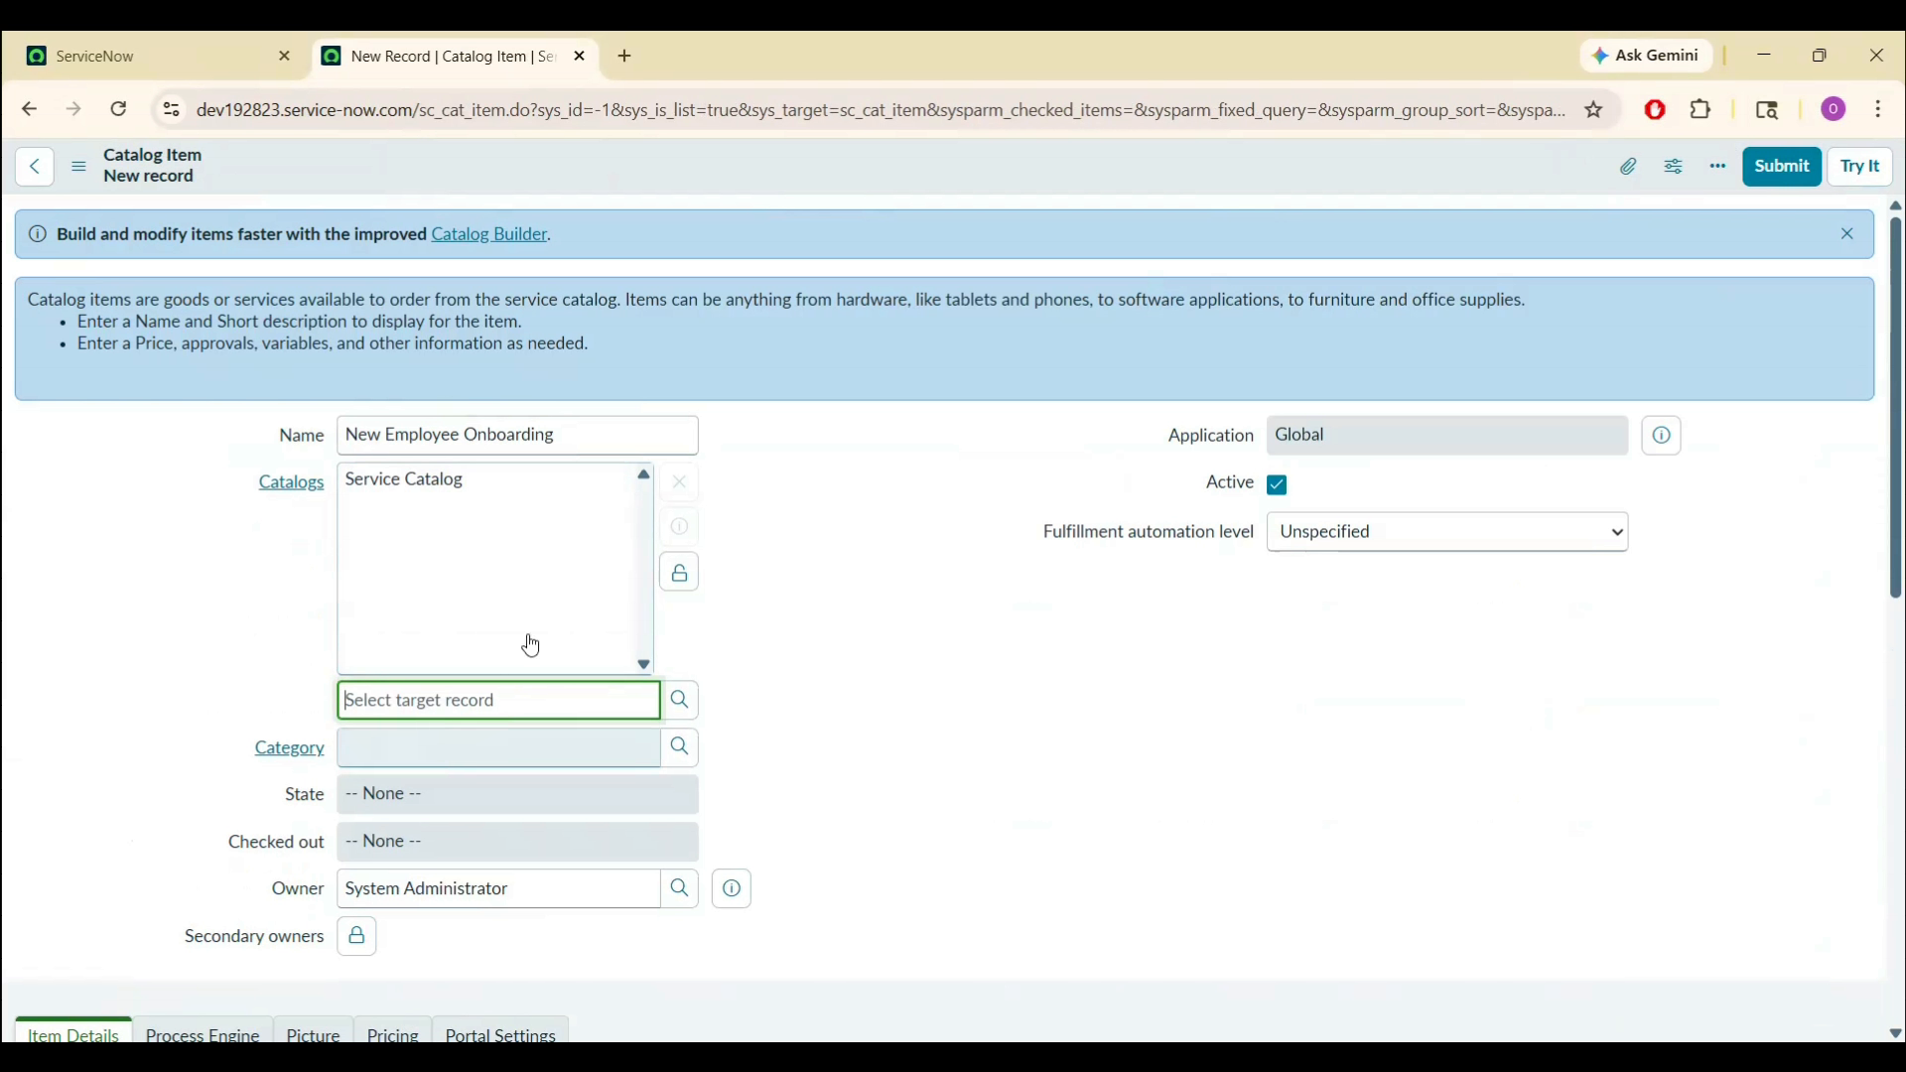
left_click(680, 573)
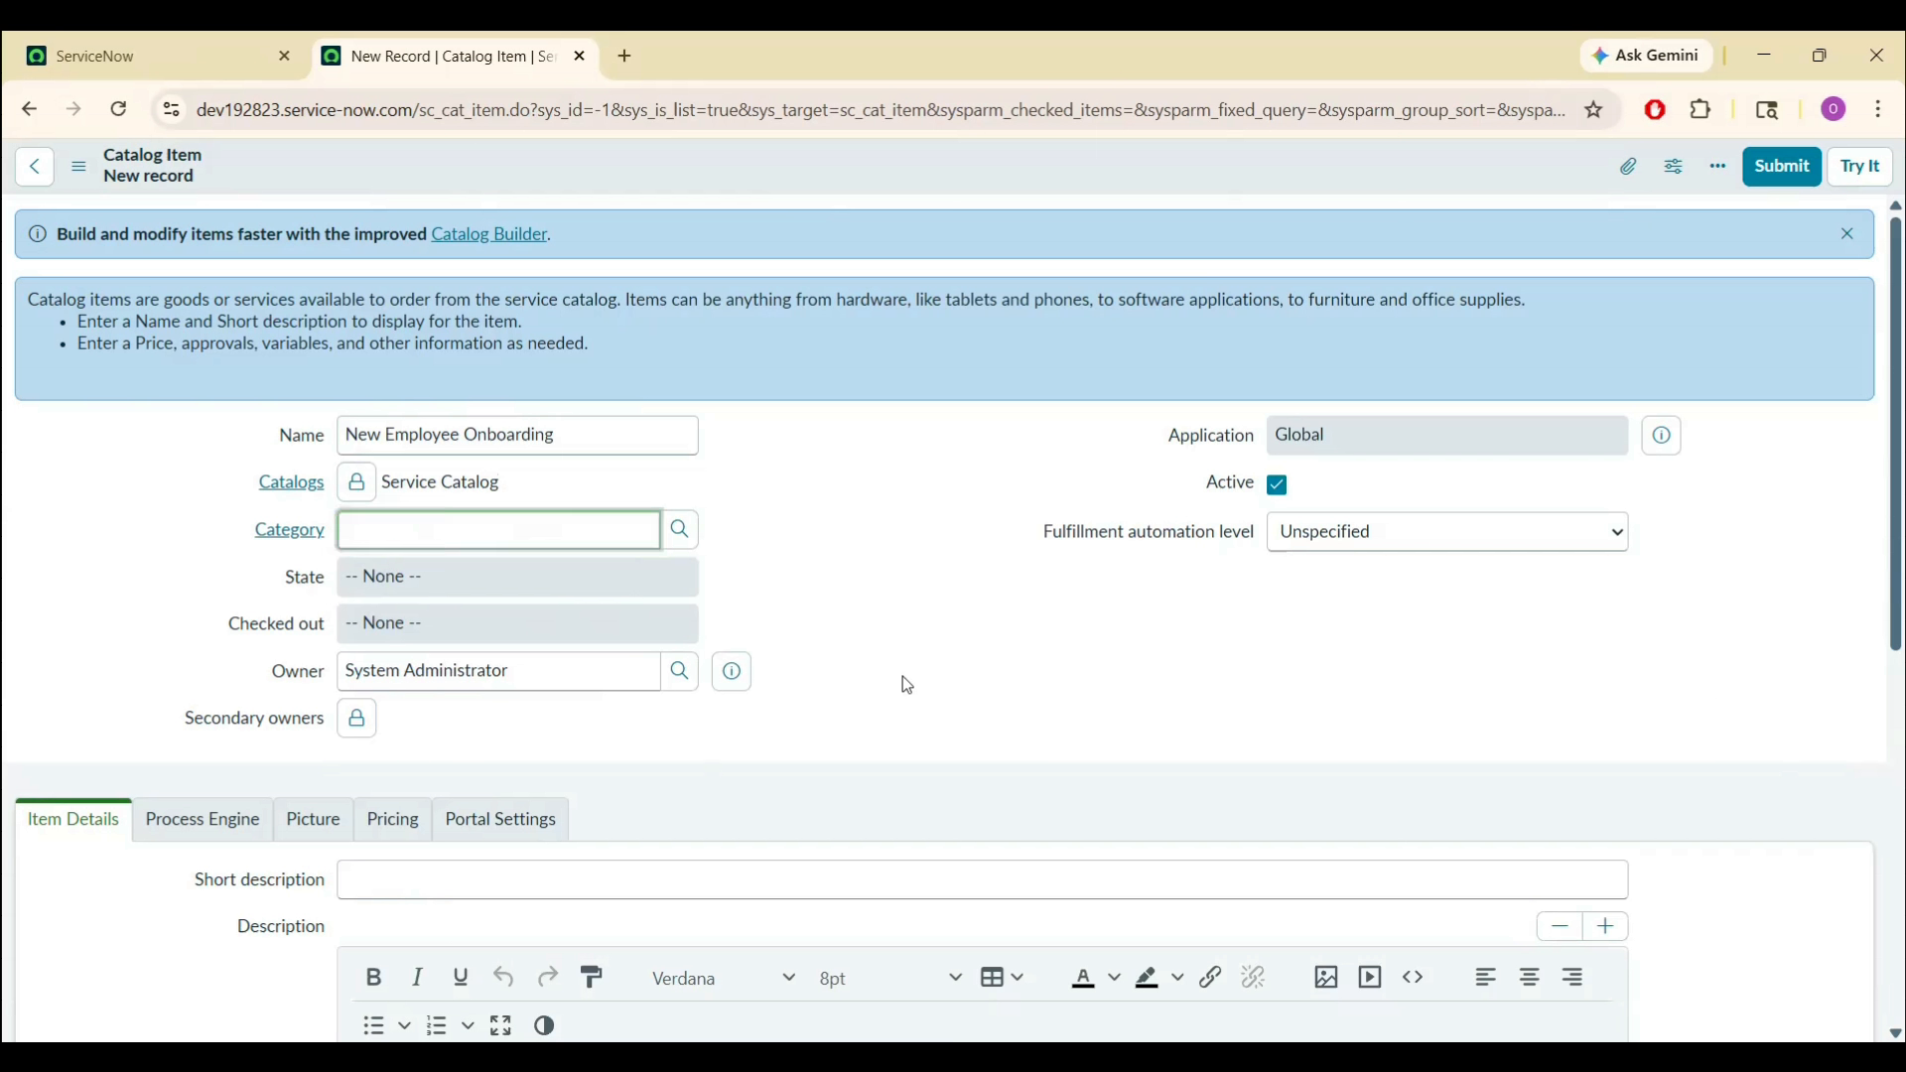
left_click(681, 531)
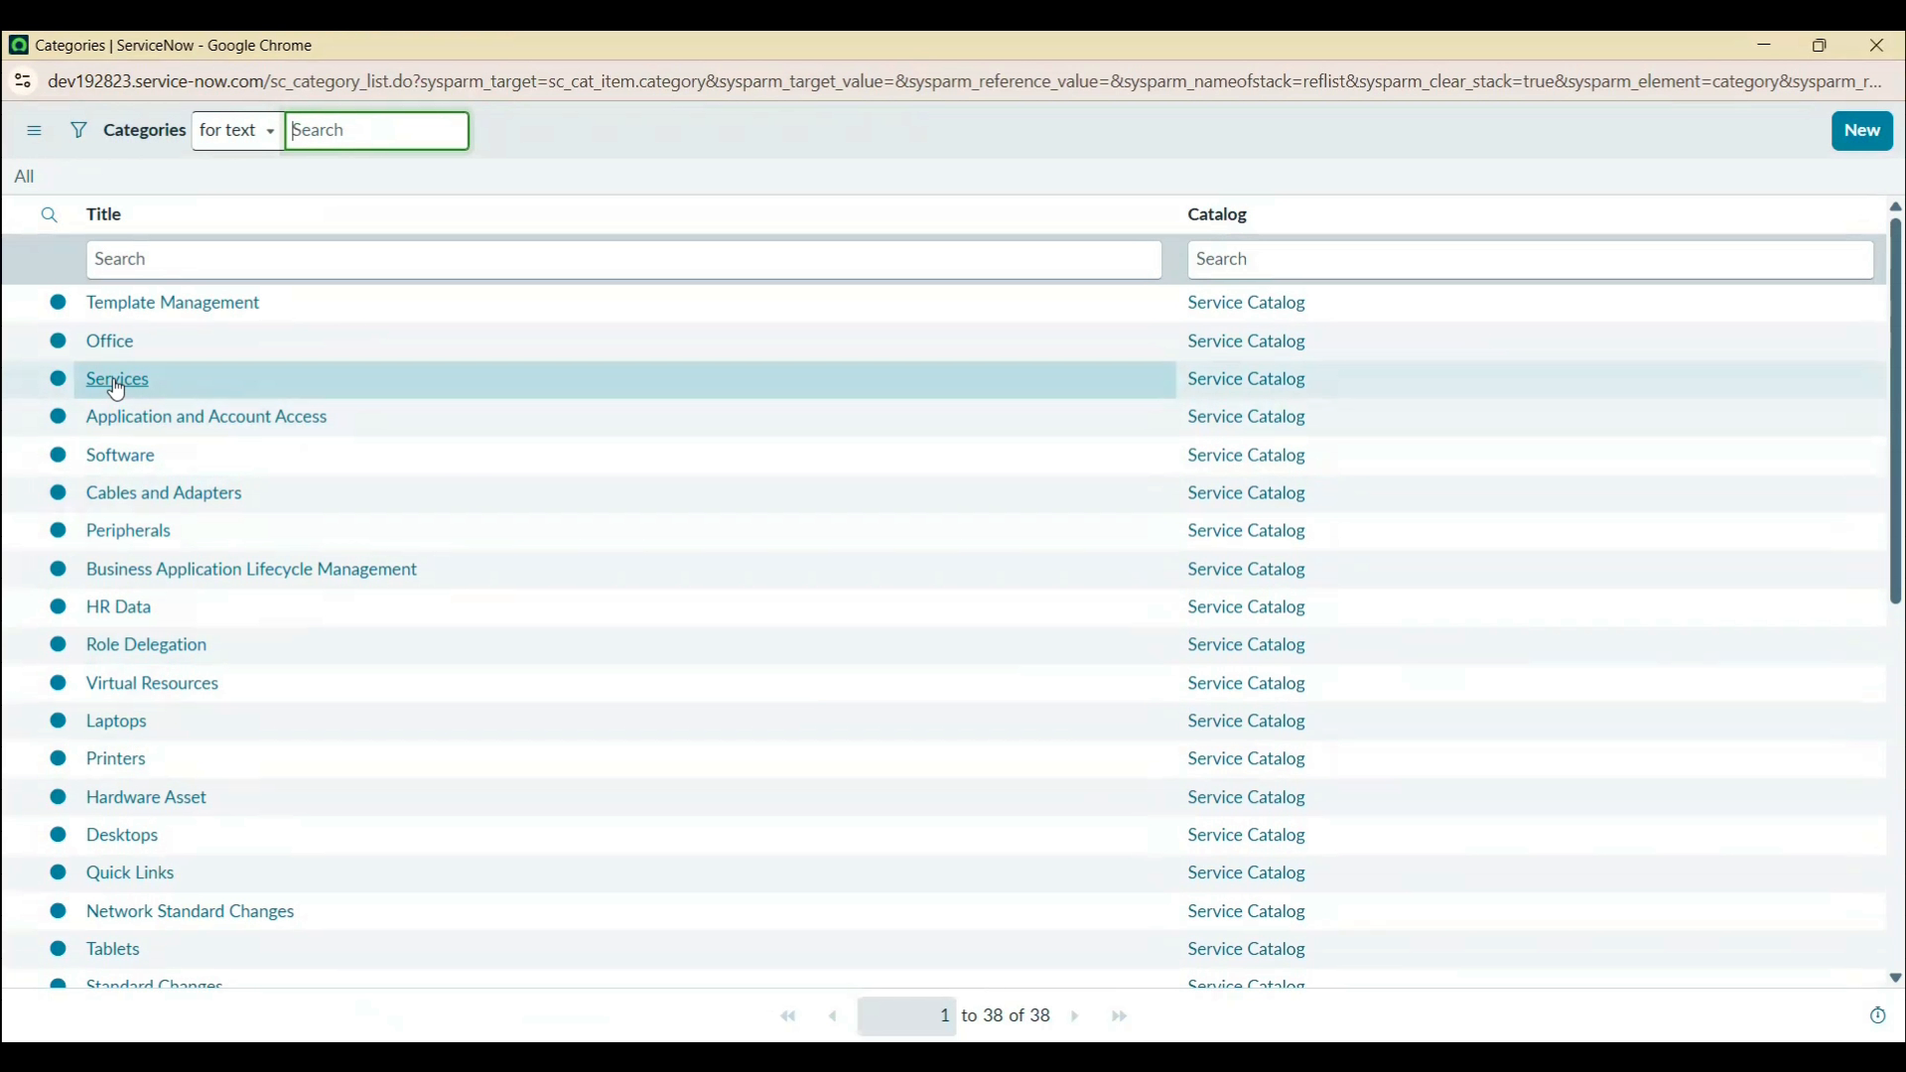
left_click(117, 385)
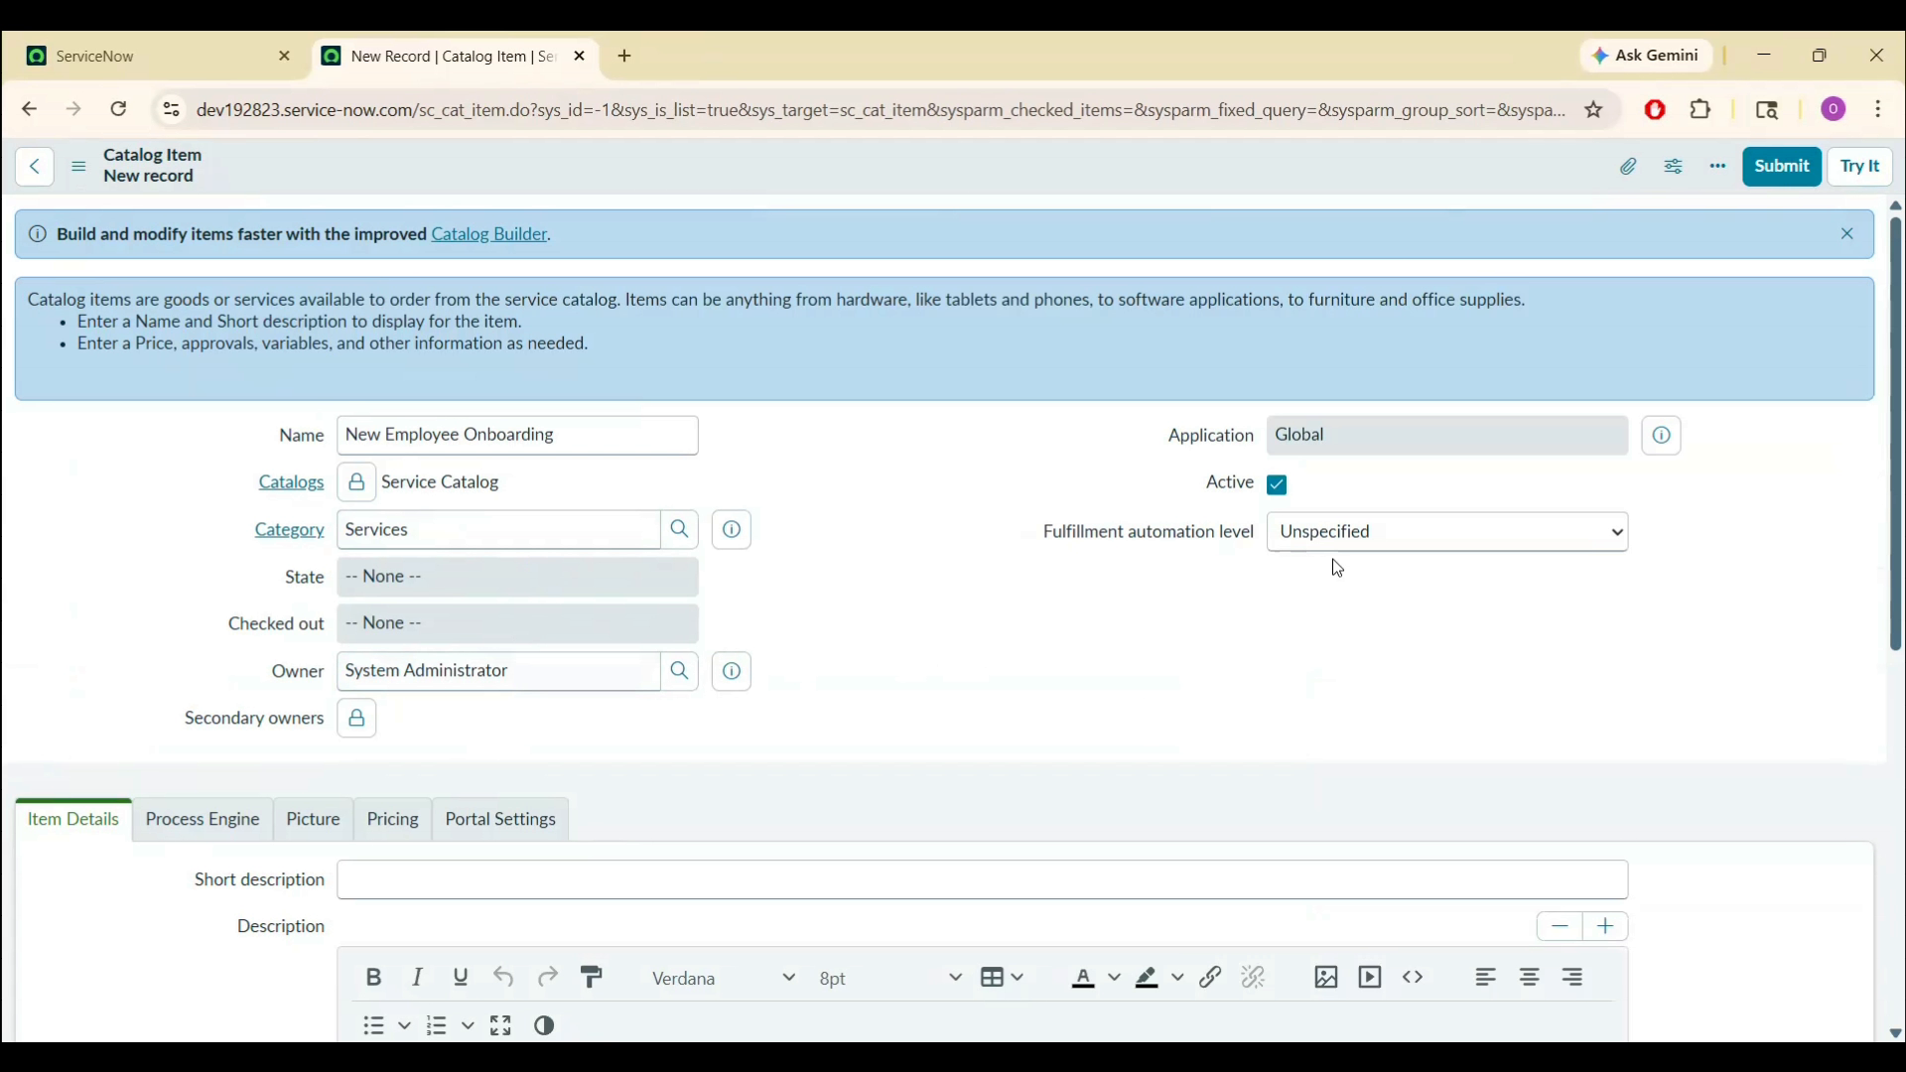
- Set fulfillment to Semi-automated and enter short description 'Request onboarding for a new employee' plus a description
left_click(1364, 537)
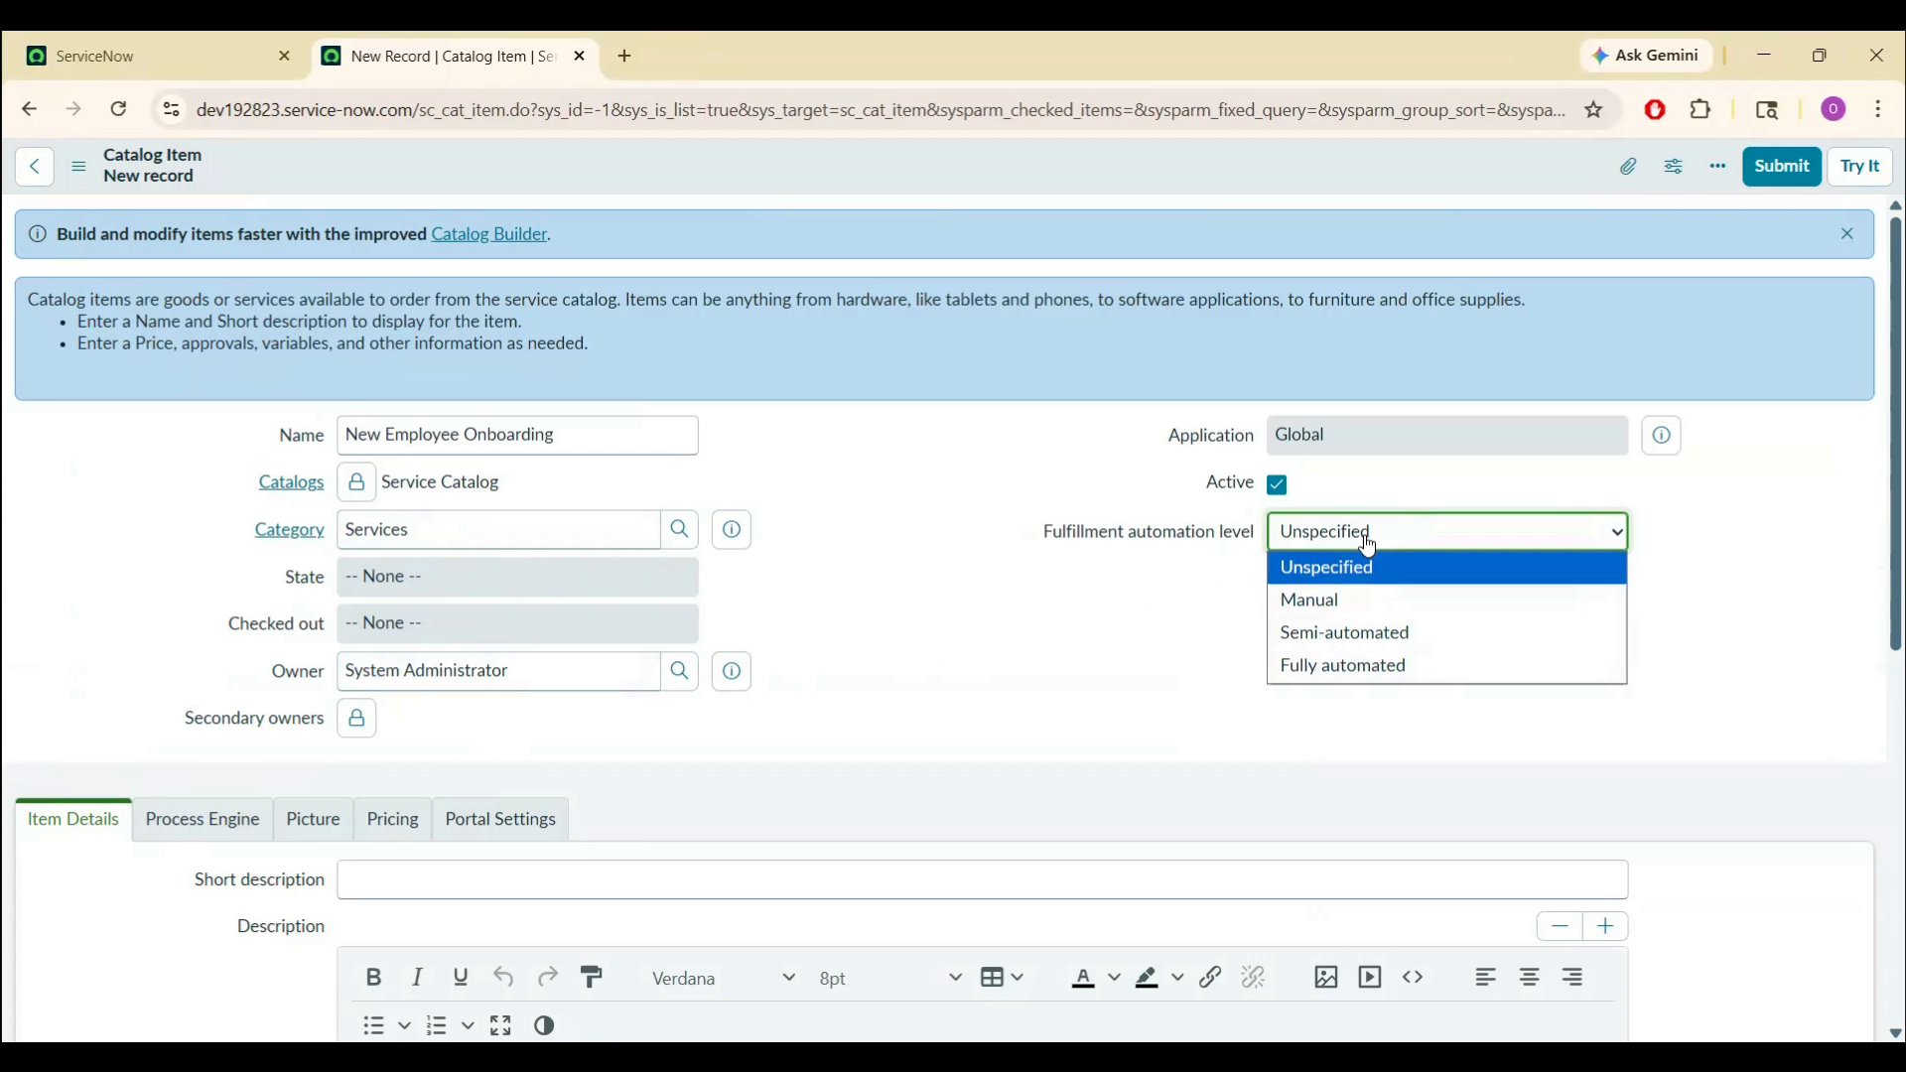
left_click(1350, 635)
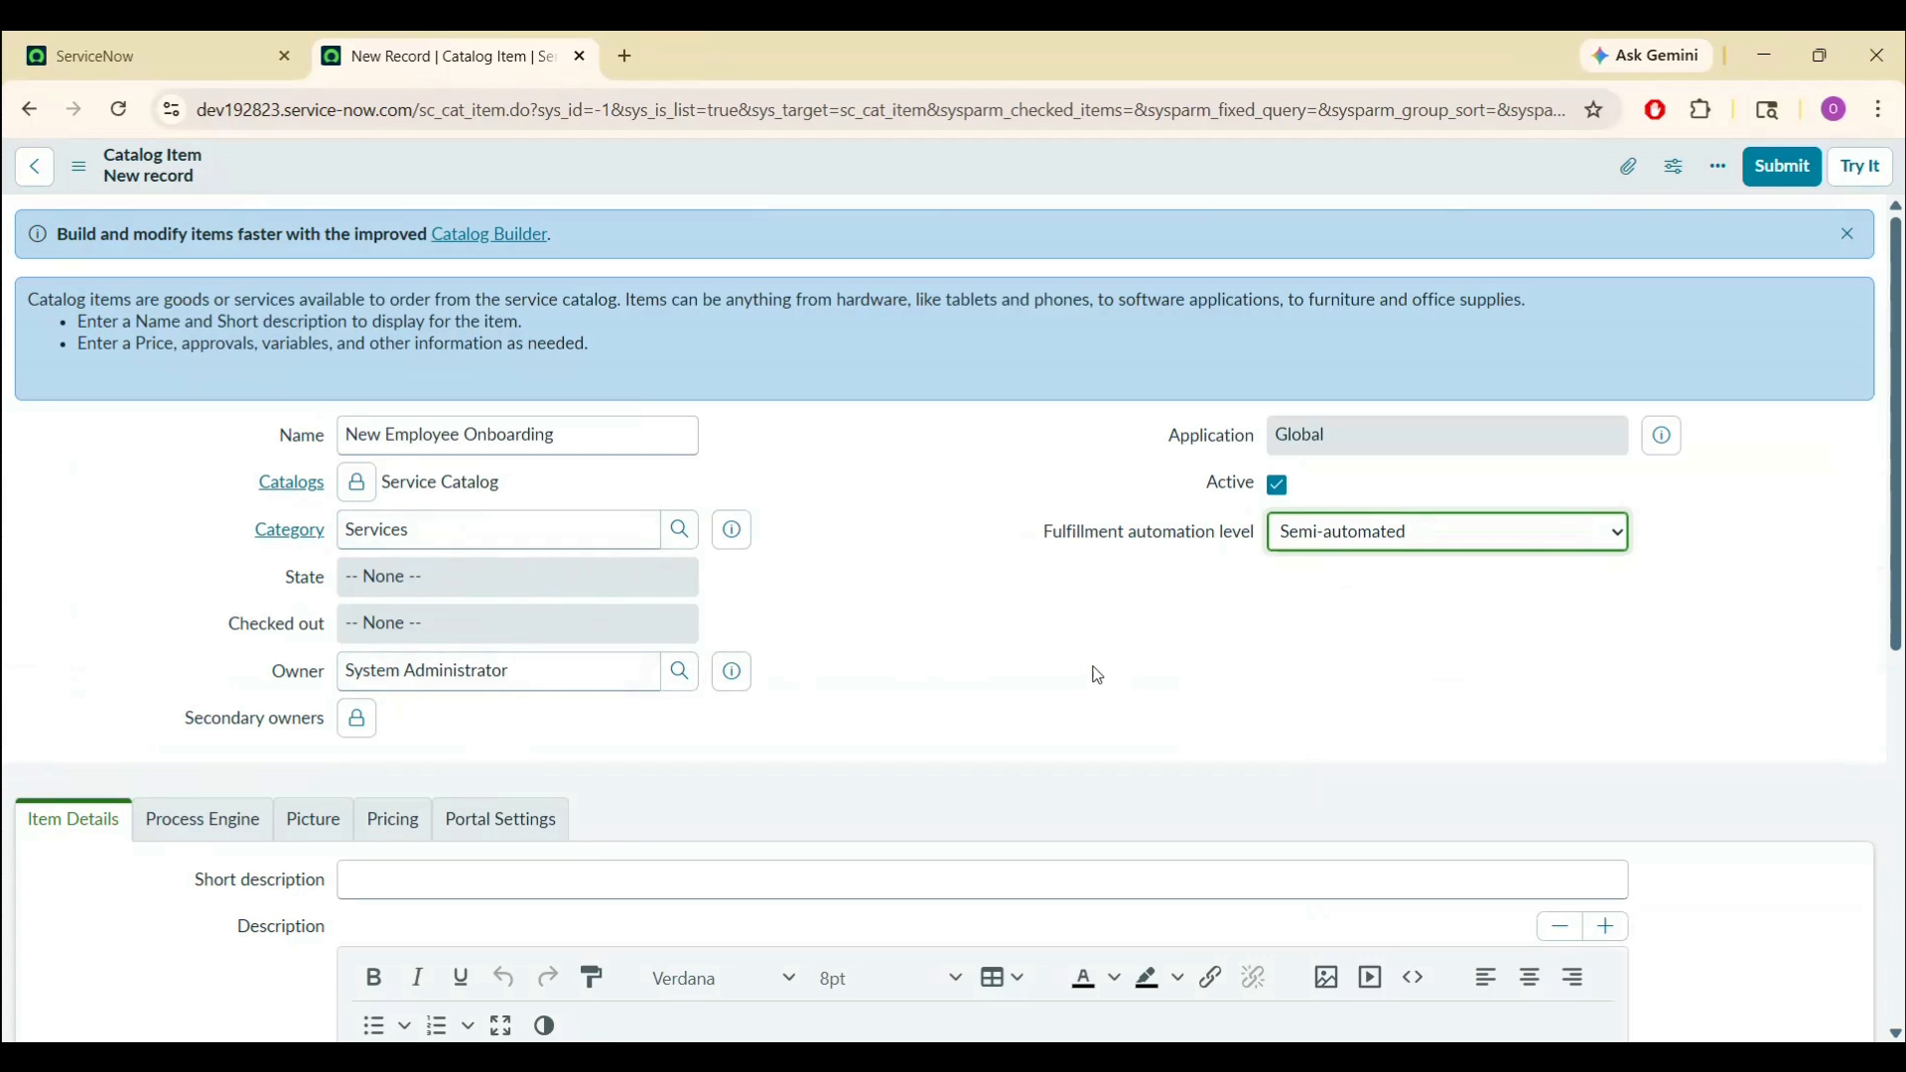
left_click_drag(1904, 454, 1904, 594)
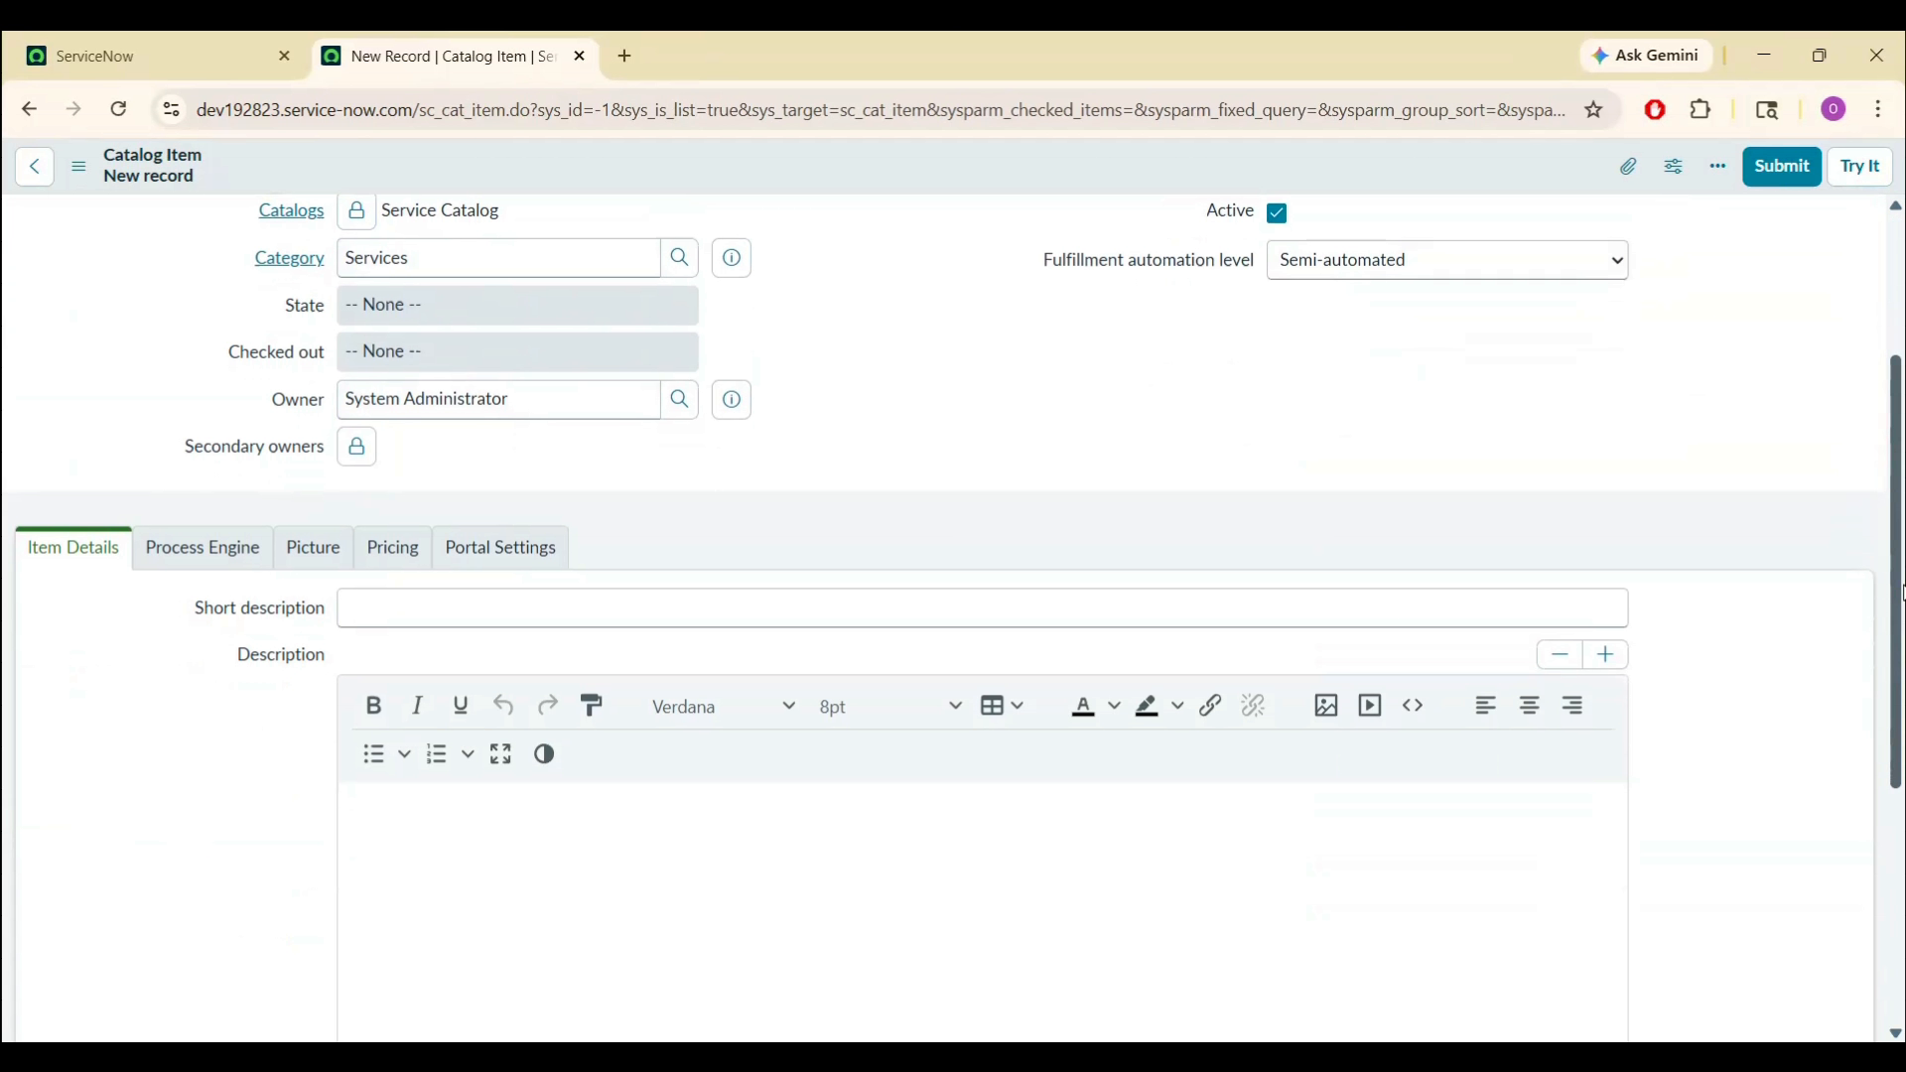
left_click(1376, 596)
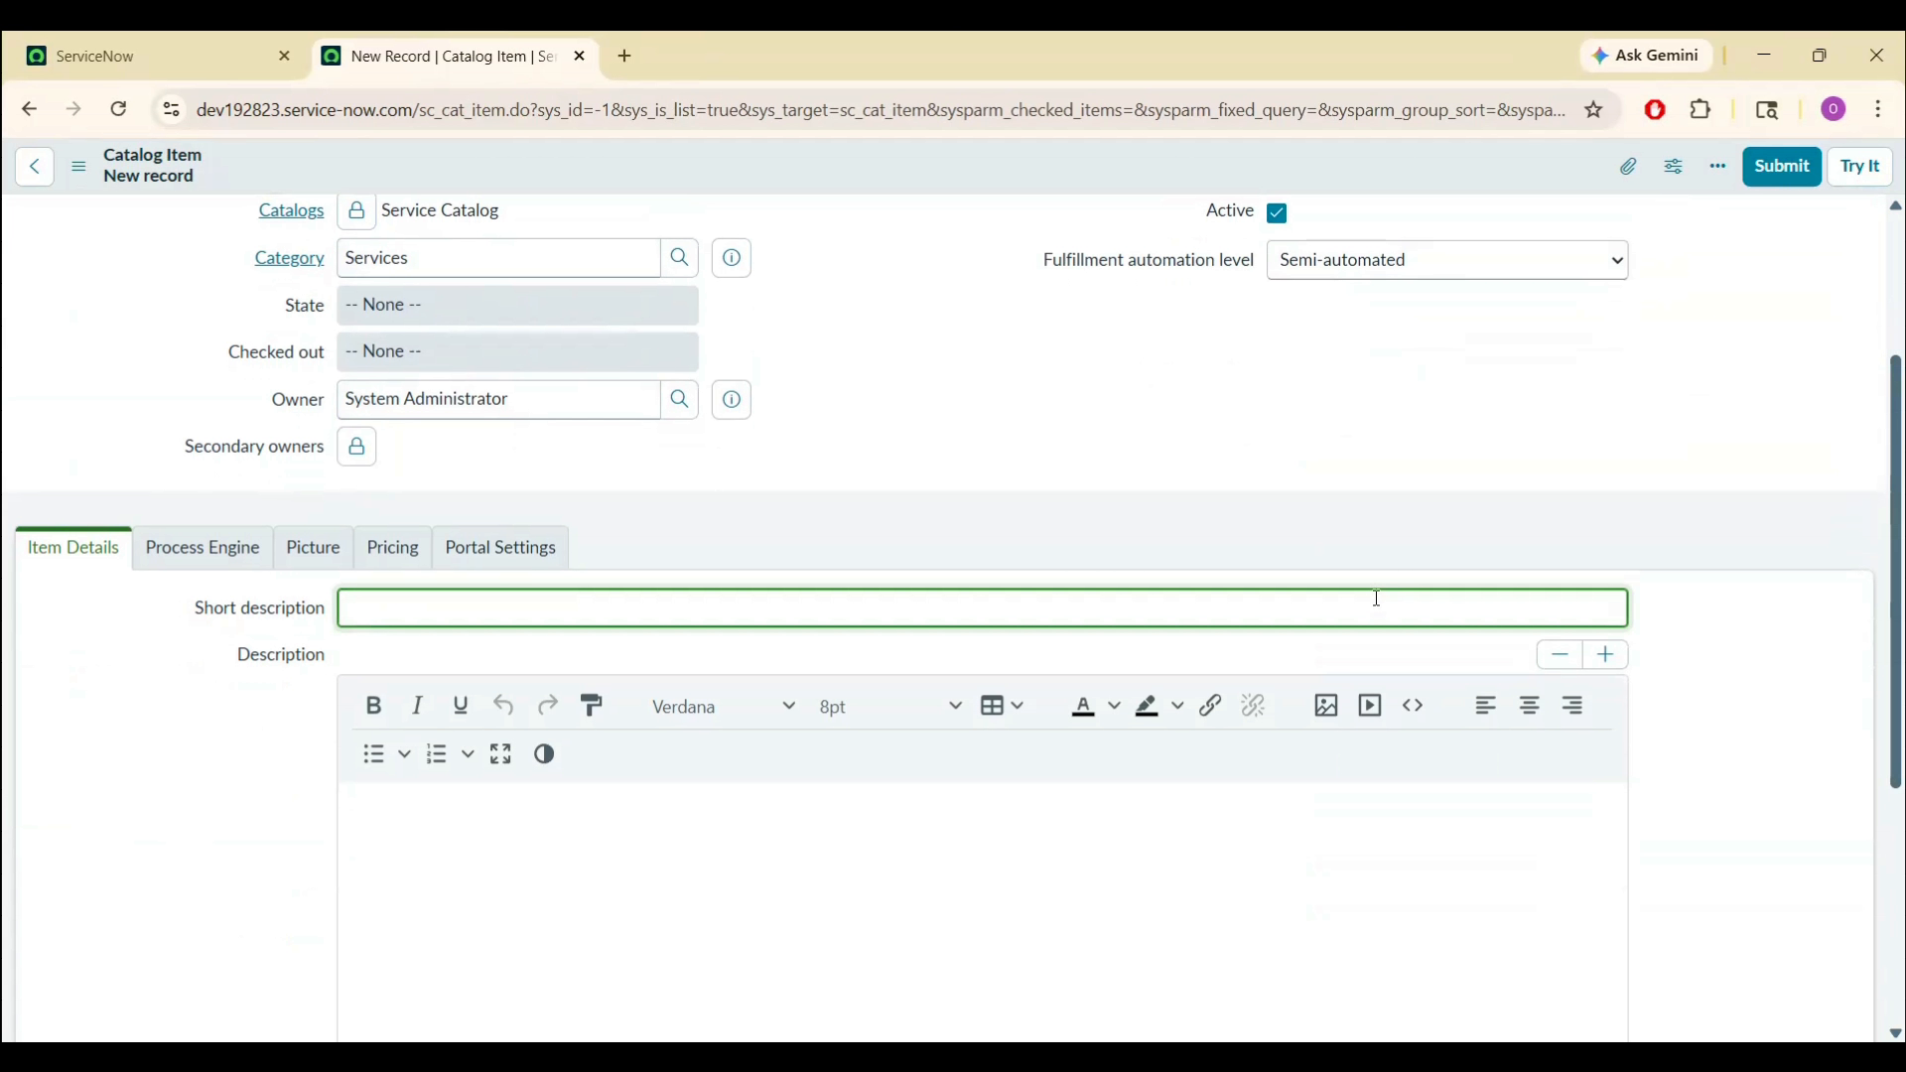
key("alt+Tab")
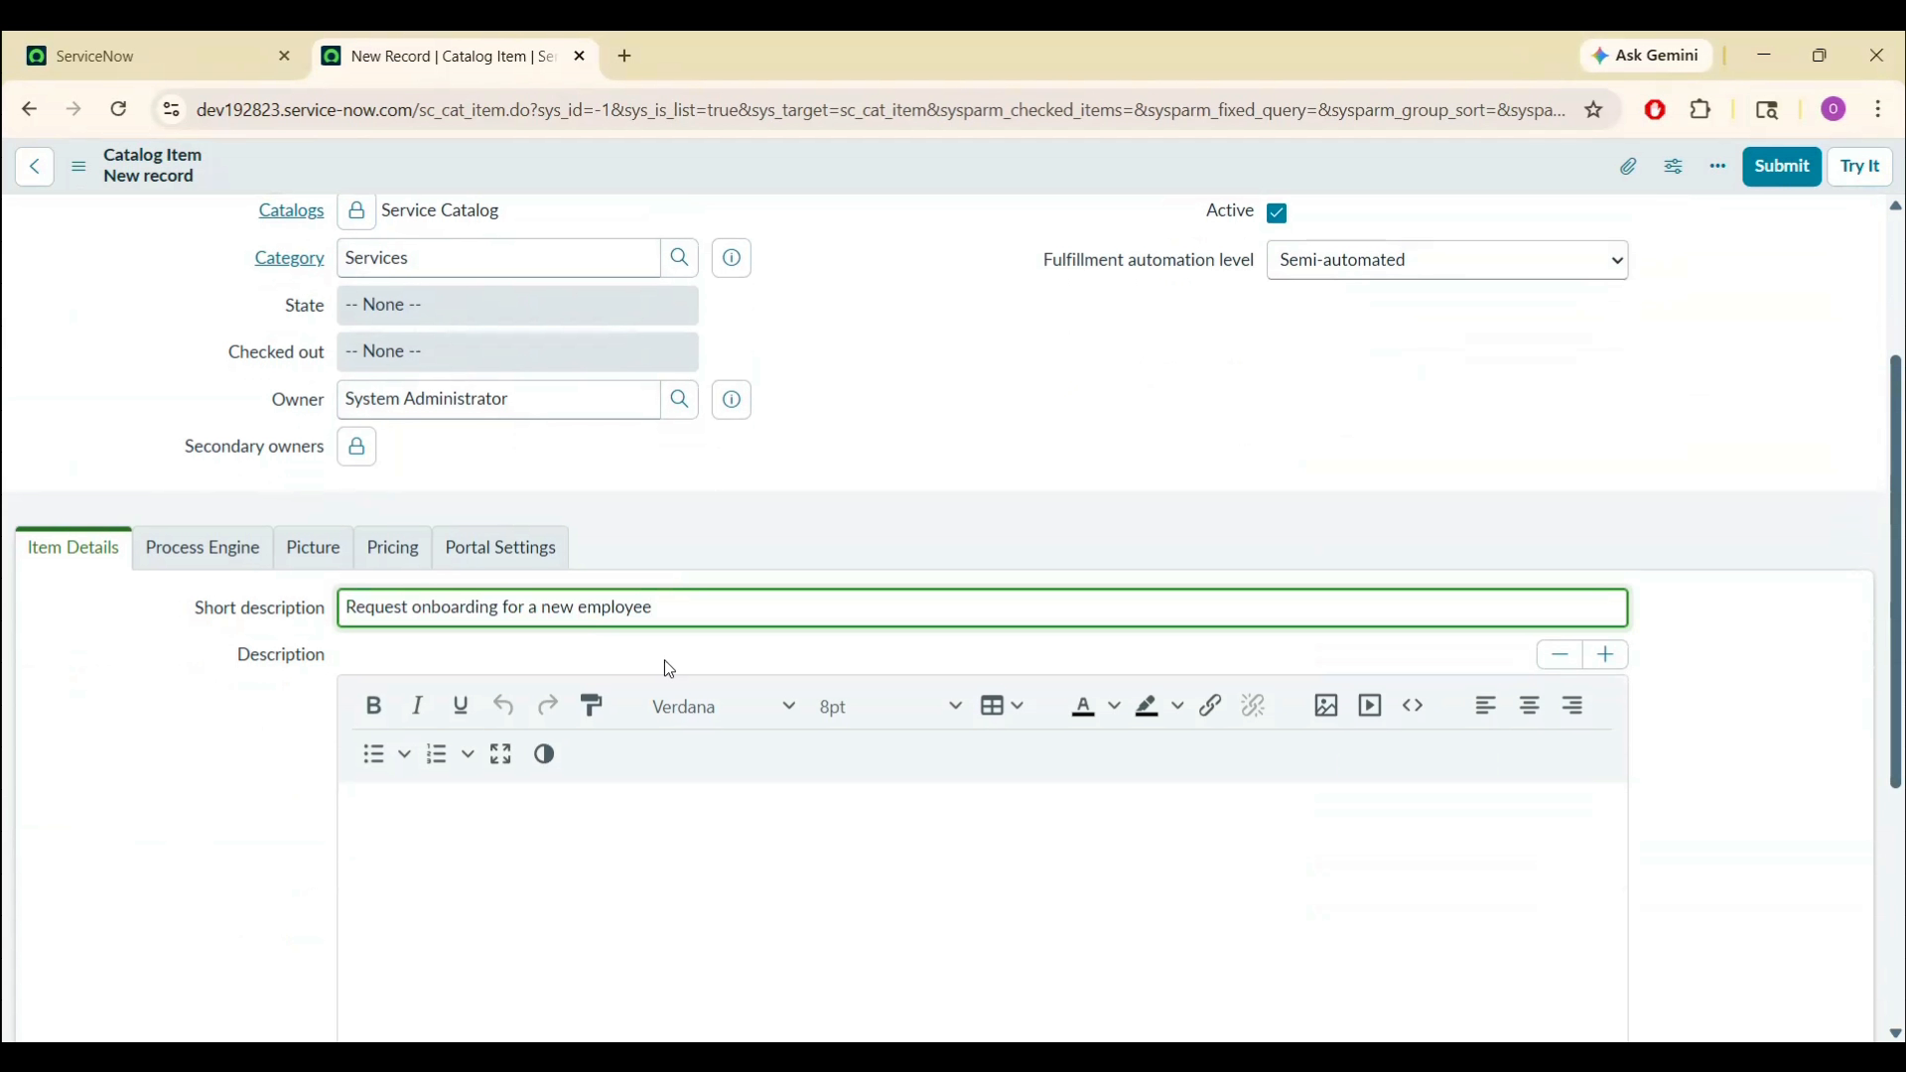
key("alt+Tab")
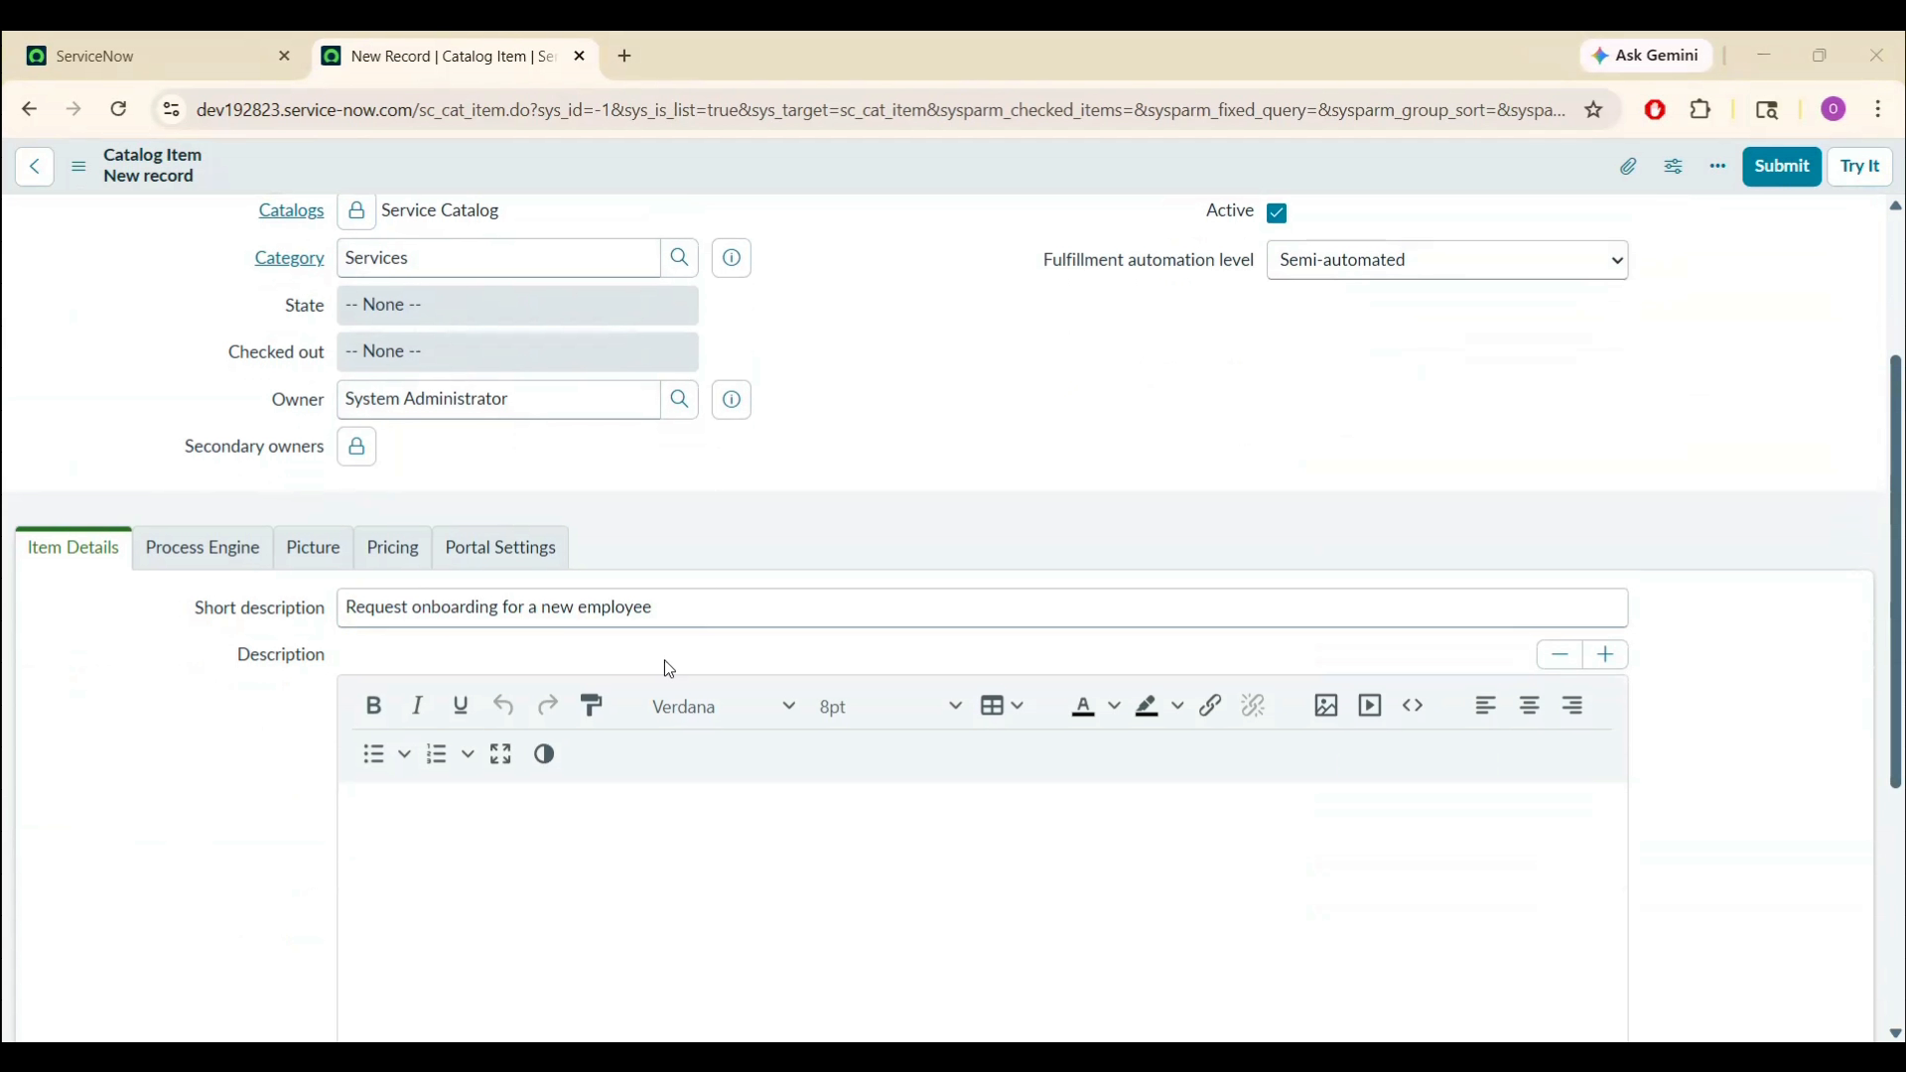
left_click(685, 834)
type("Use this request to start the onboarding process for a new joiner, including account setup, equipment, and basic access.")
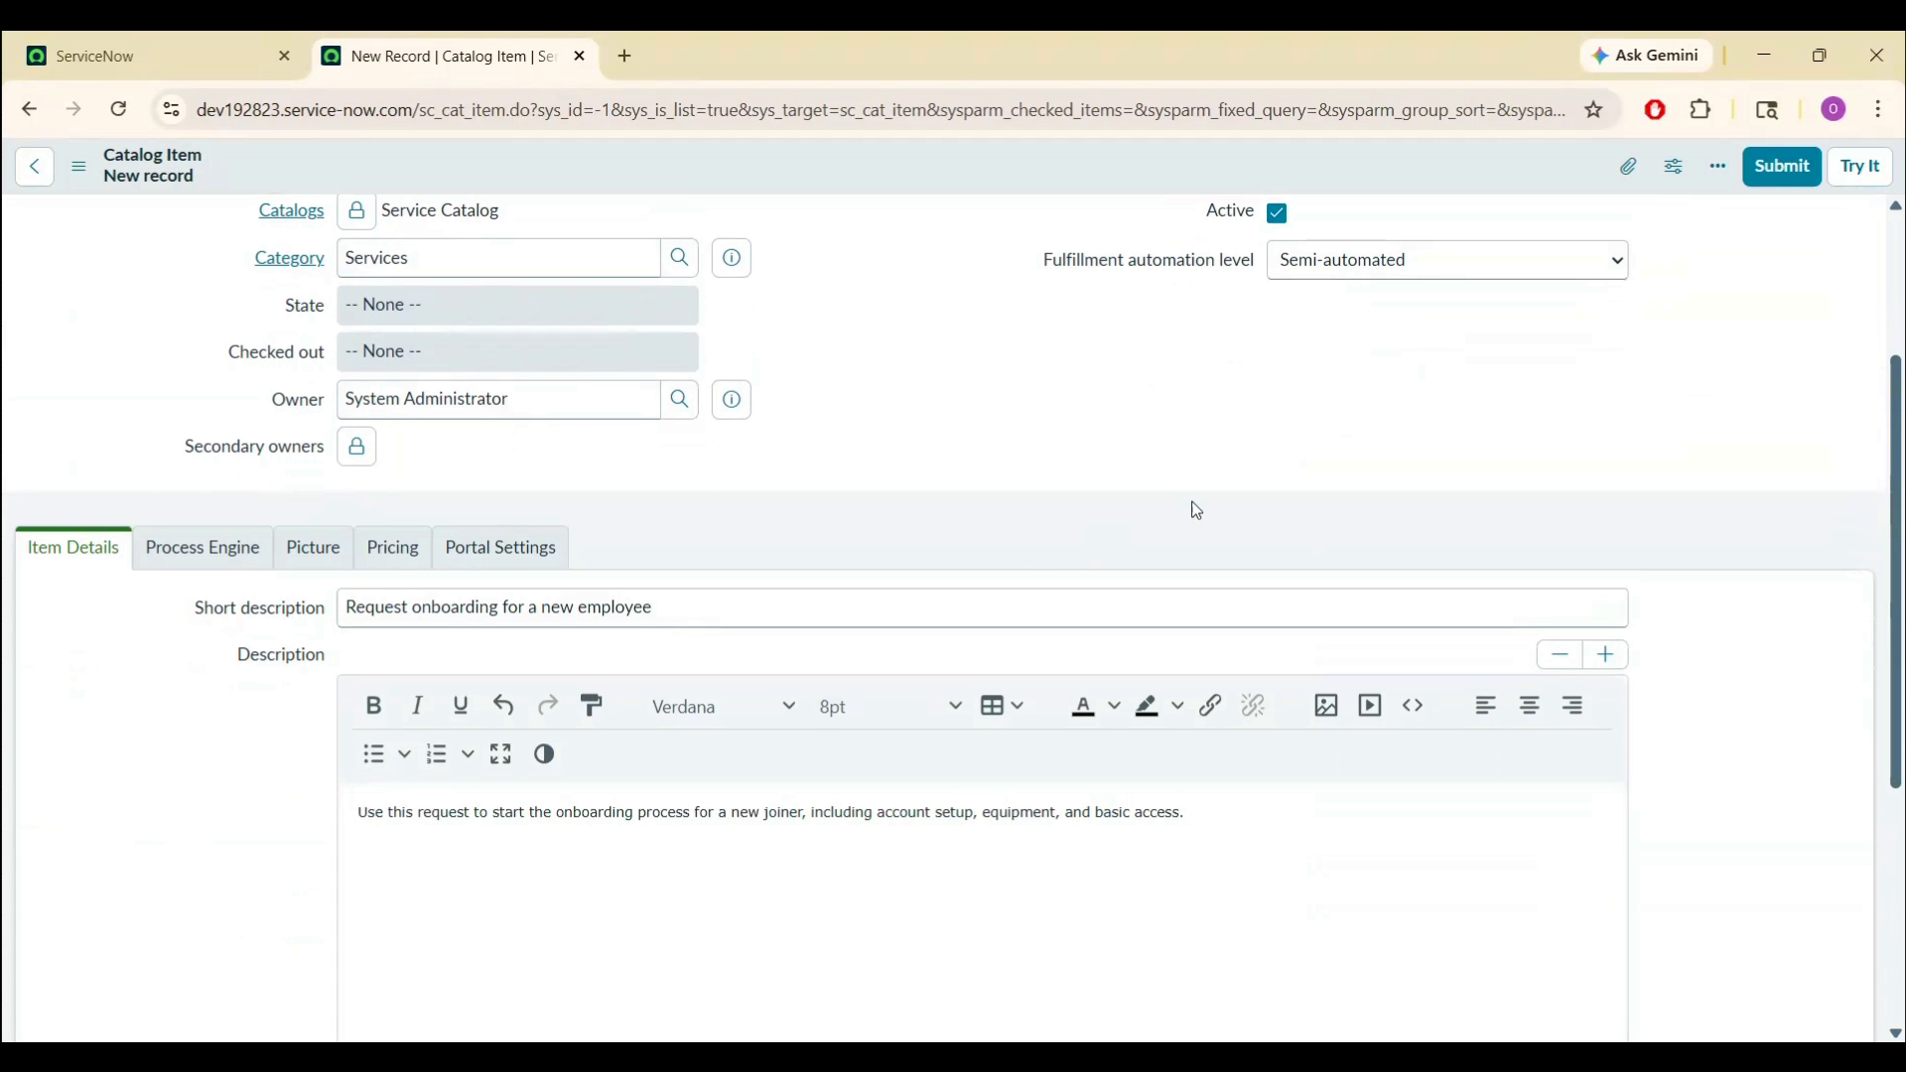
scroll(209, 449, "down", 2)
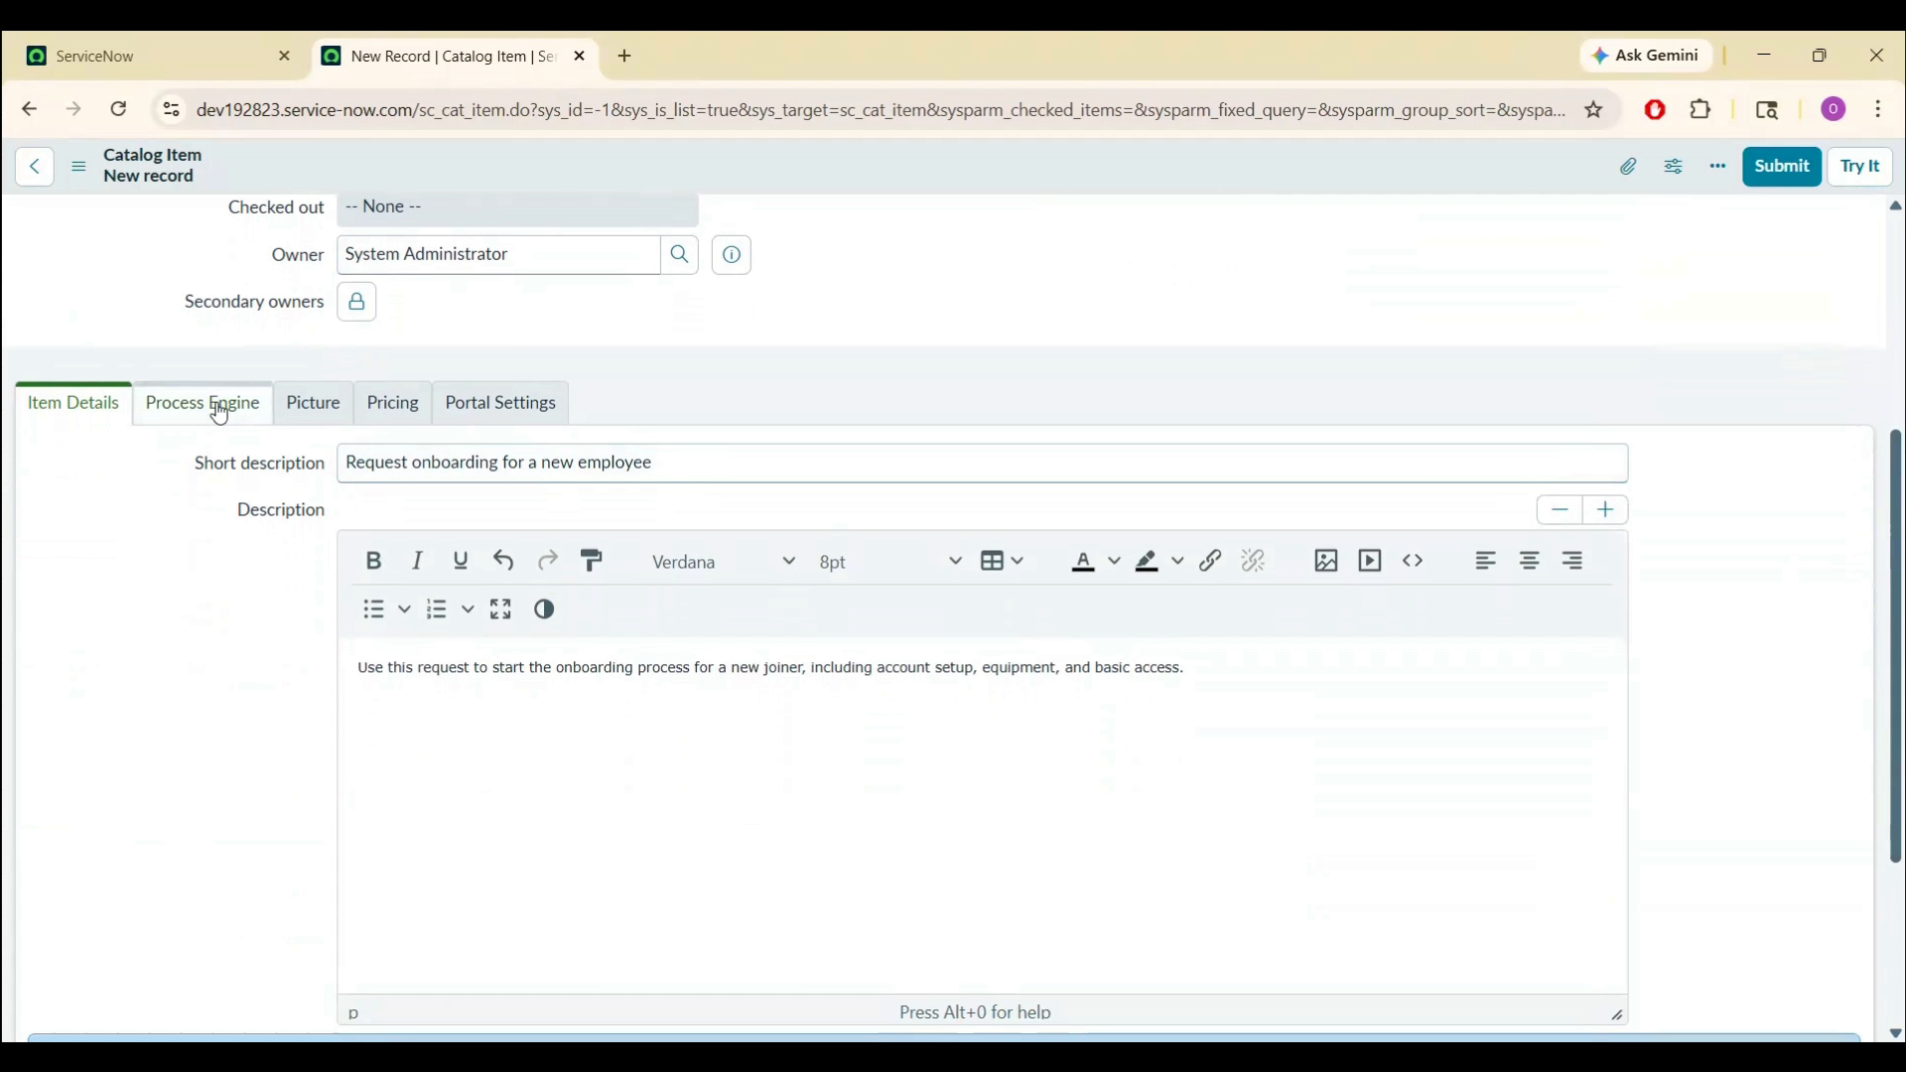
- Clear the DEFAULT execution plan in the item's process engine settings
left_click(214, 404)
double_click(454, 832)
key("BackSpace")
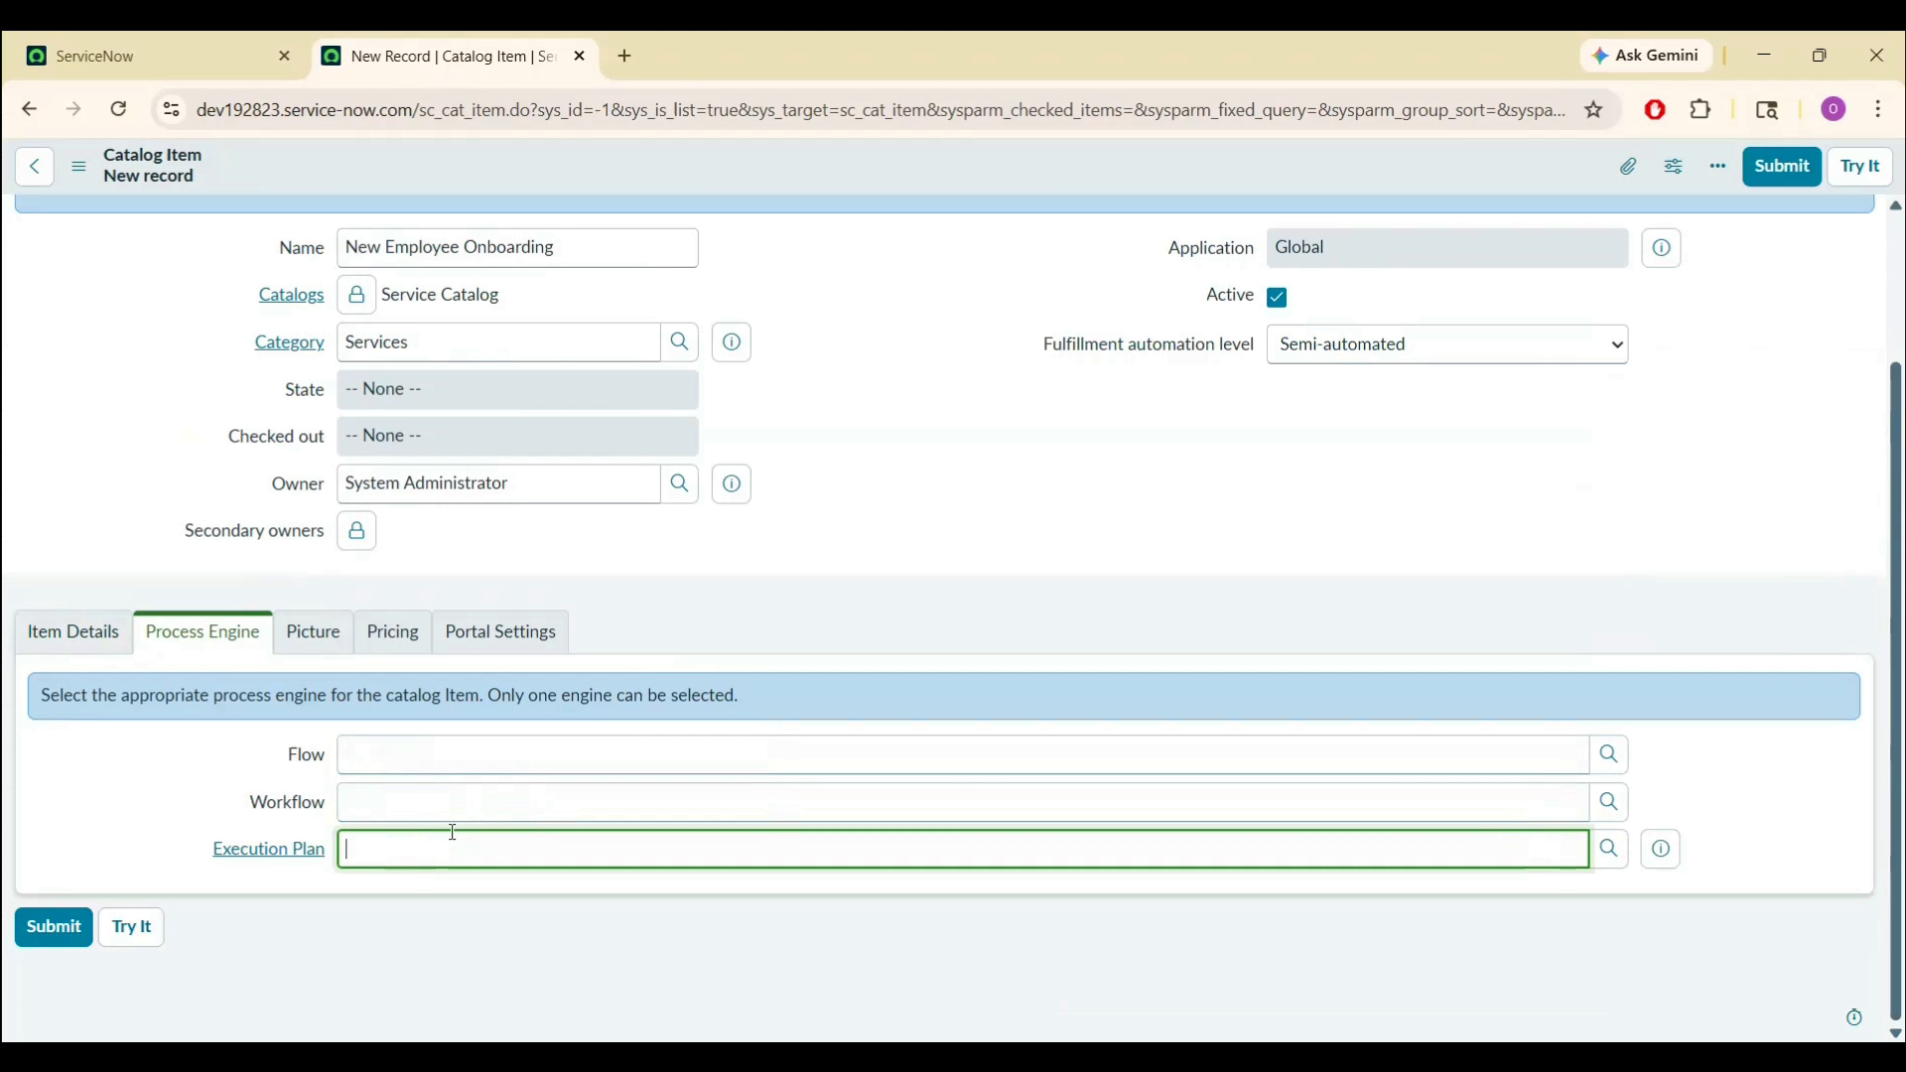
left_click(139, 784)
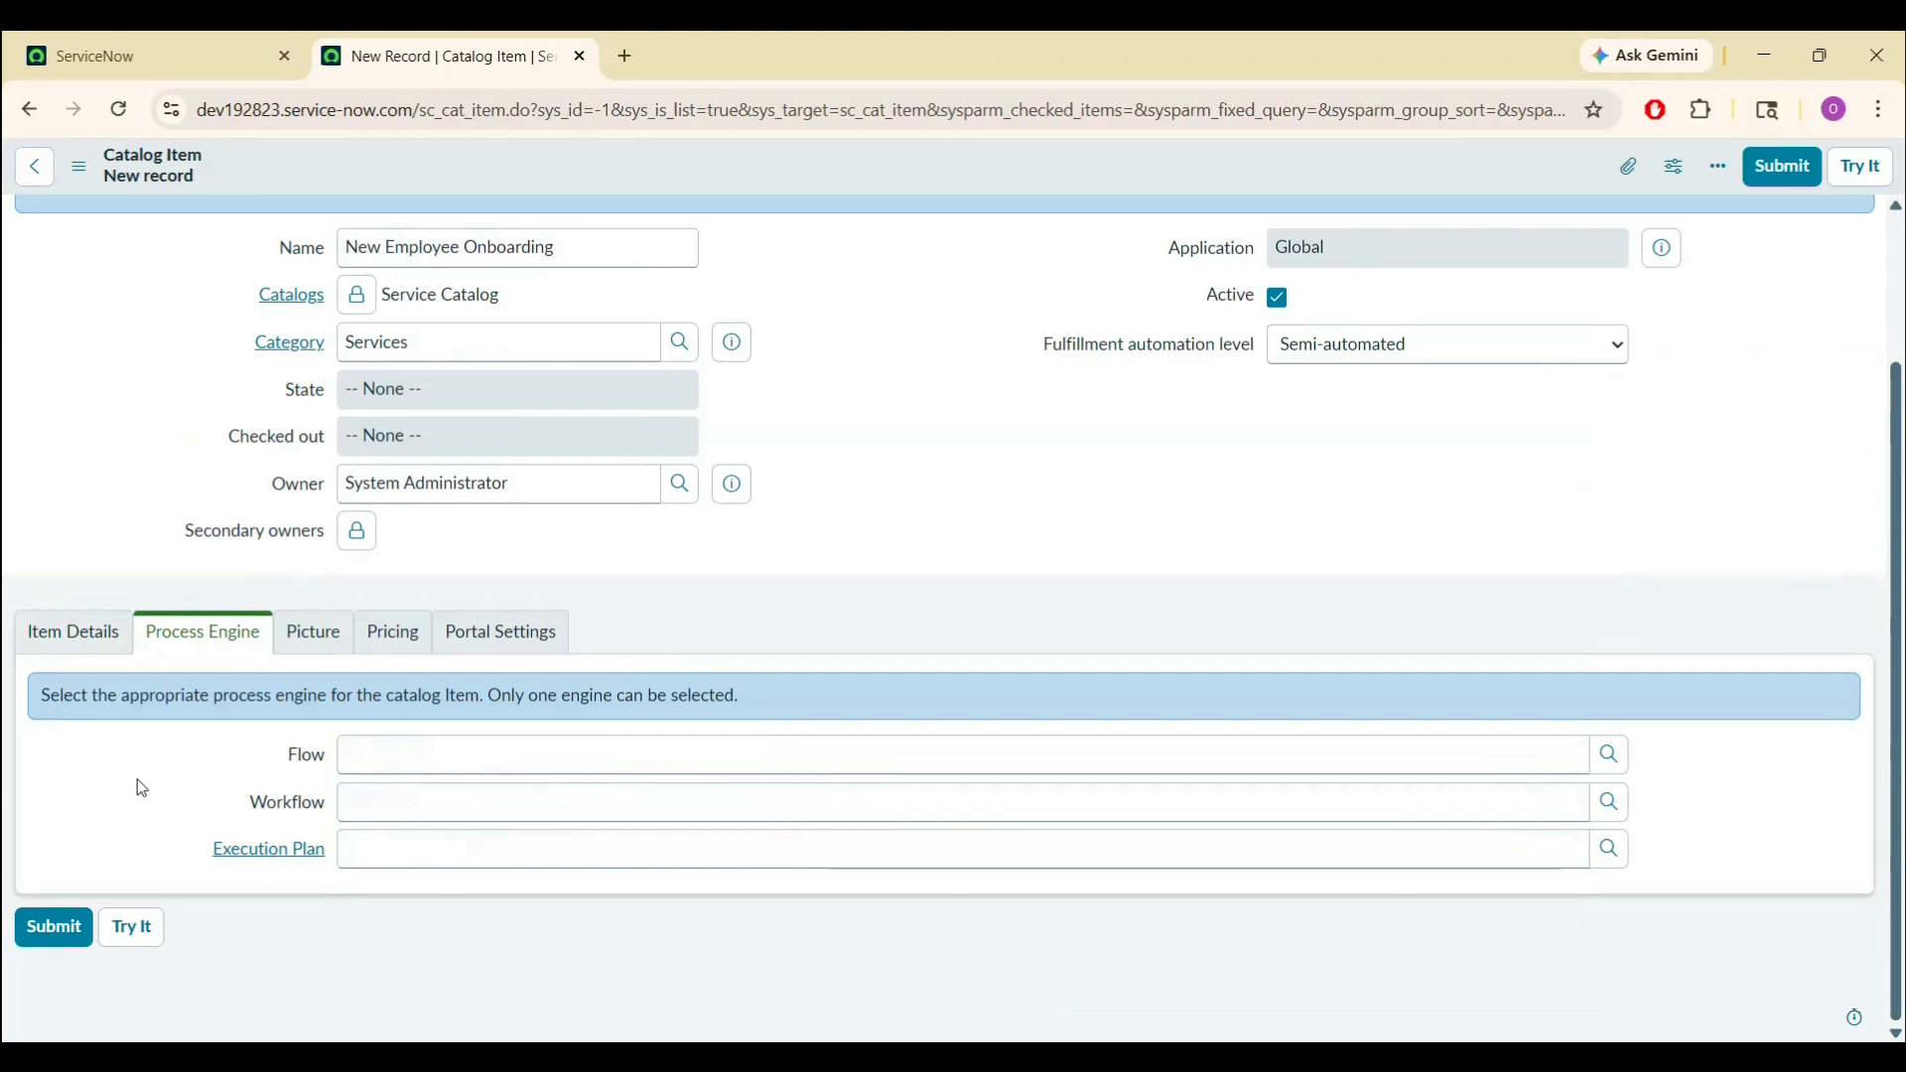
- Hide Add to Cart, quantity, delivery time, Save as Draft and attachments on the portal, then submit
left_click(329, 633)
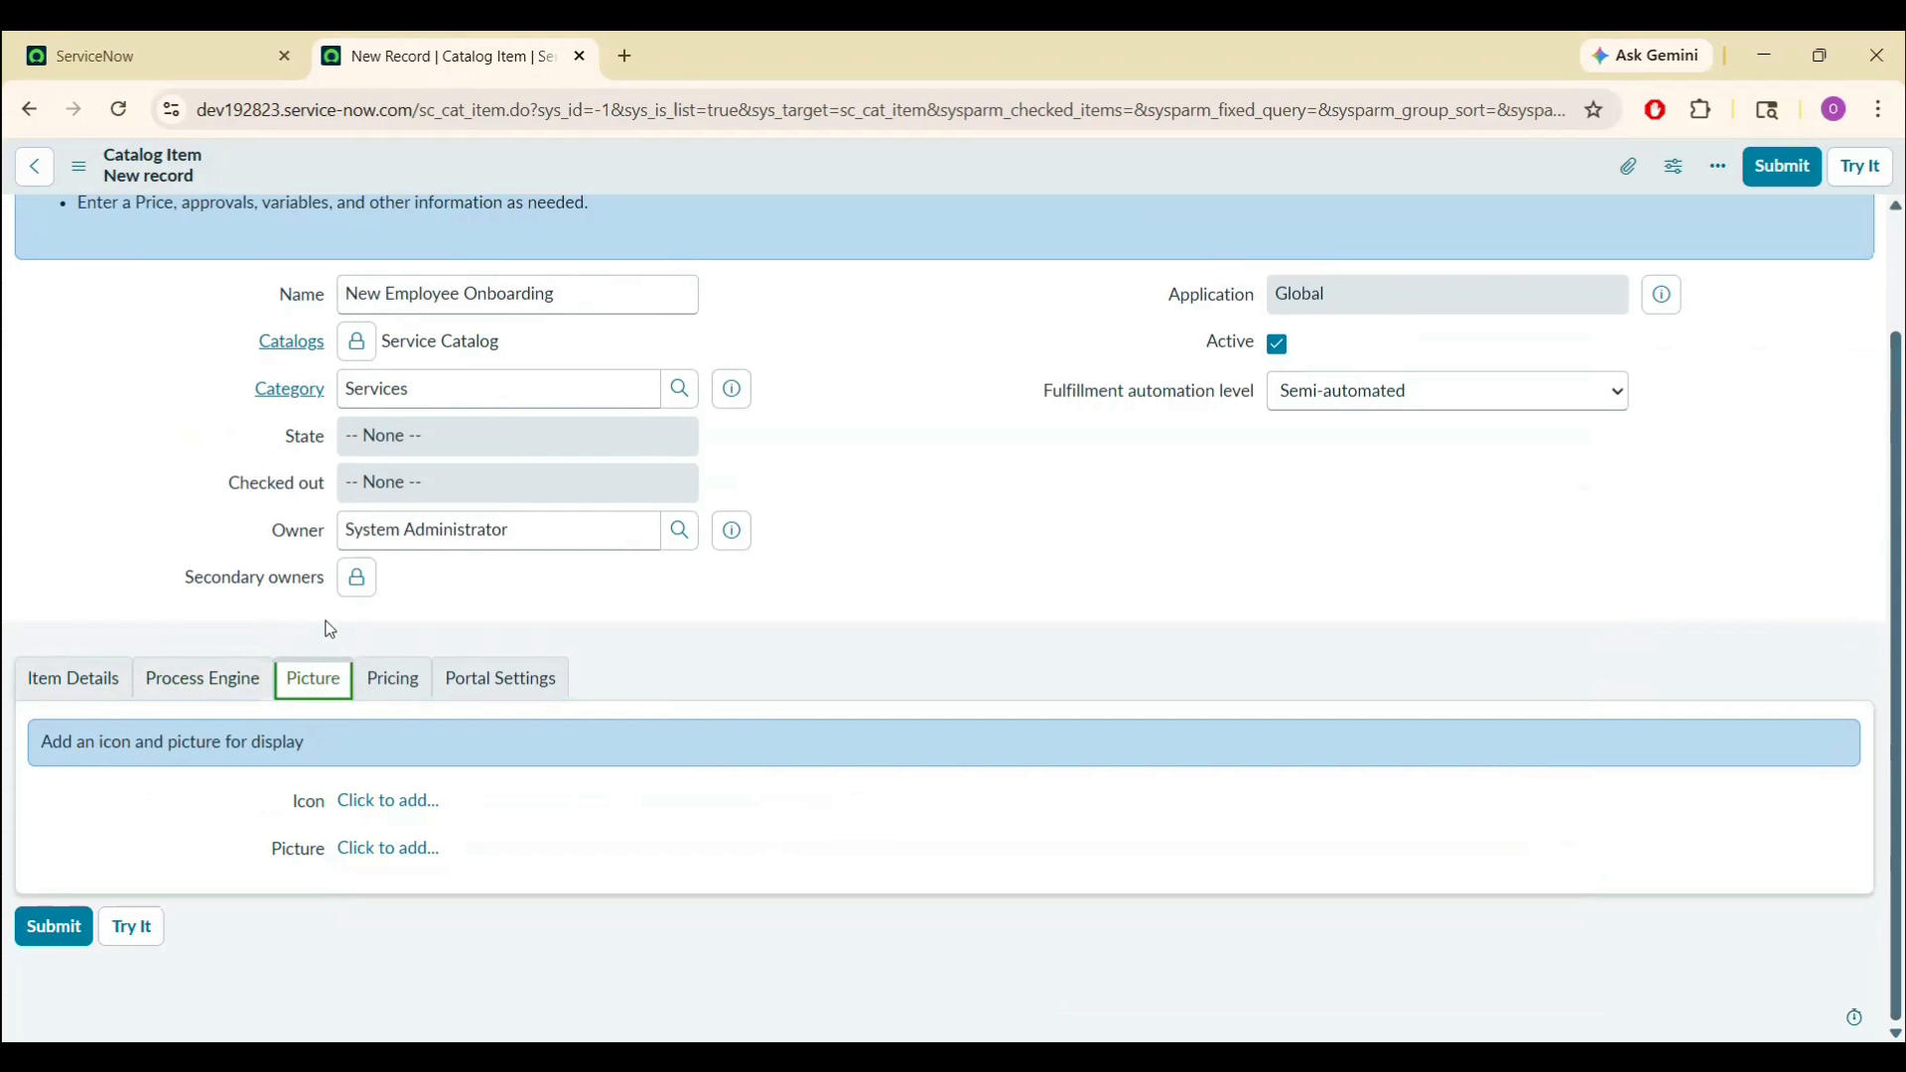
left_click(406, 685)
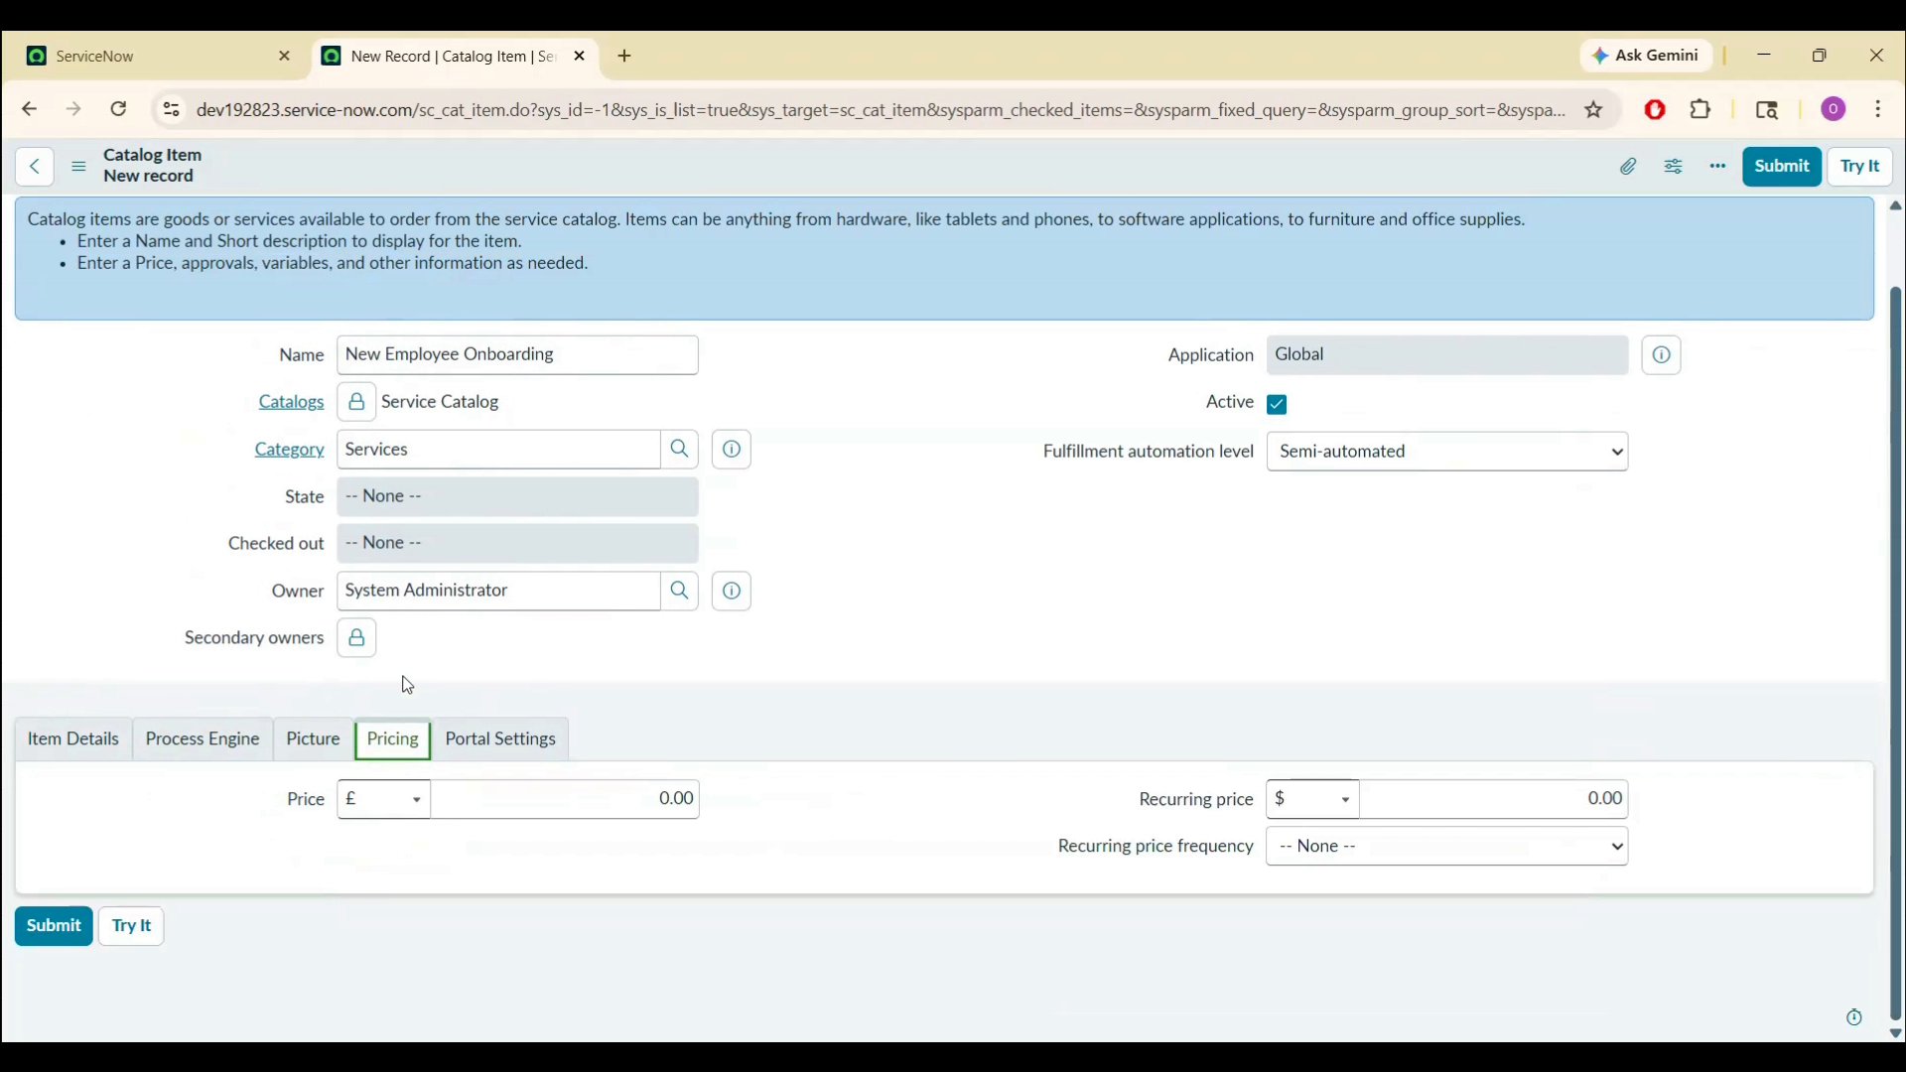
left_click(522, 744)
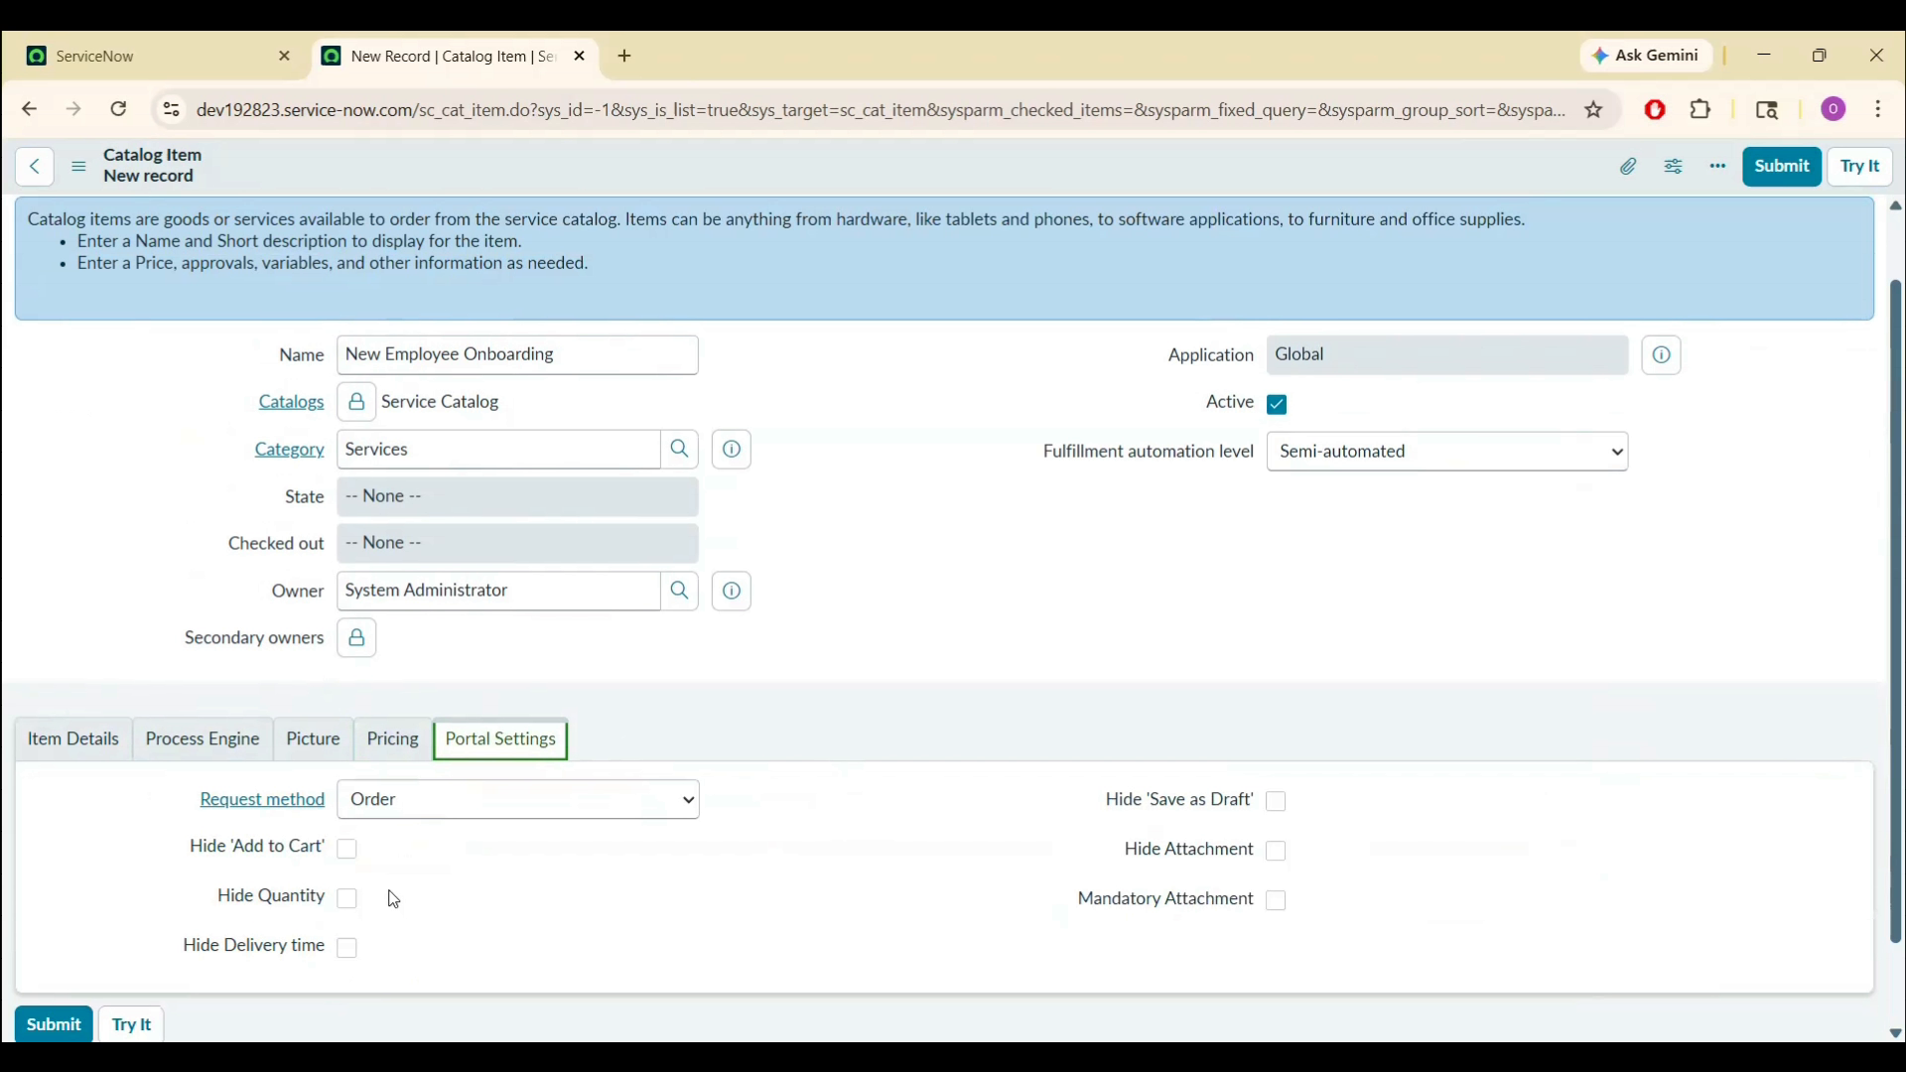
left_click(346, 902)
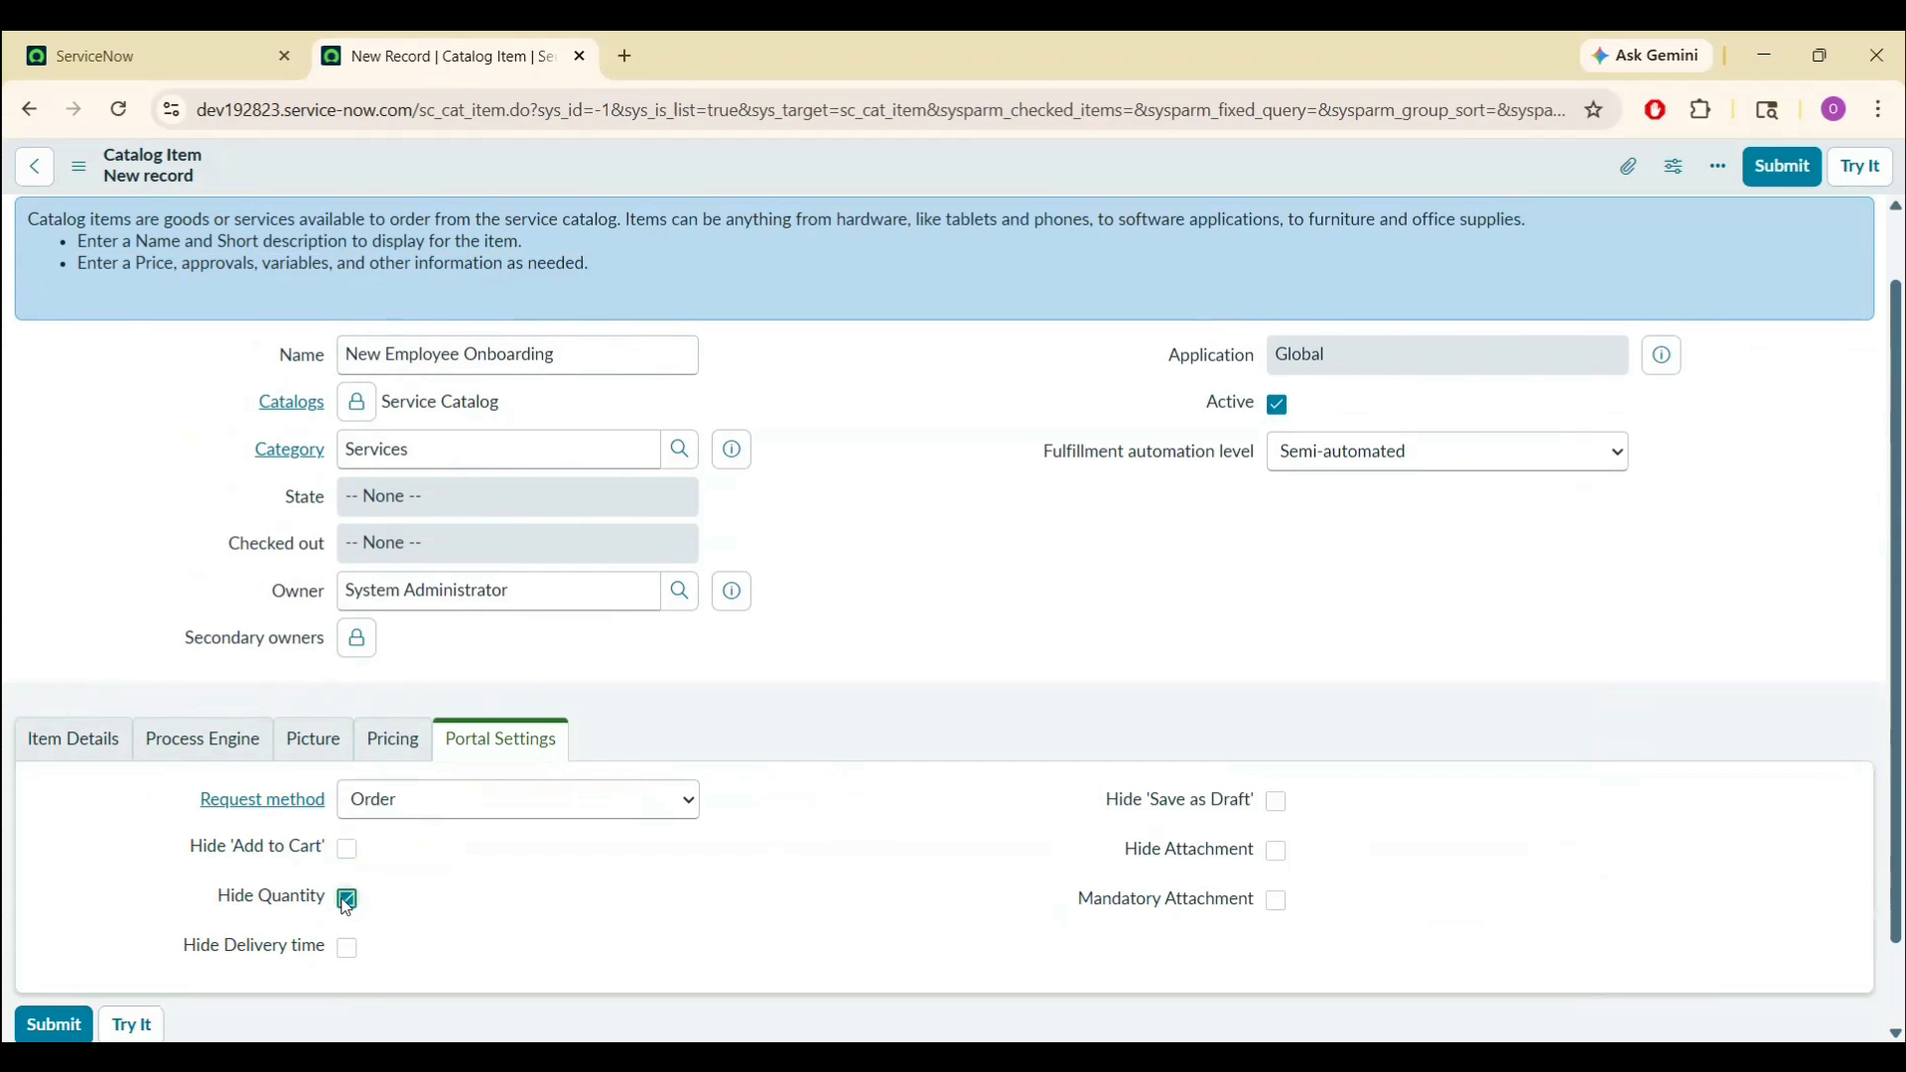
left_click(348, 951)
left_click(347, 850)
left_click(1279, 806)
left_click(1280, 854)
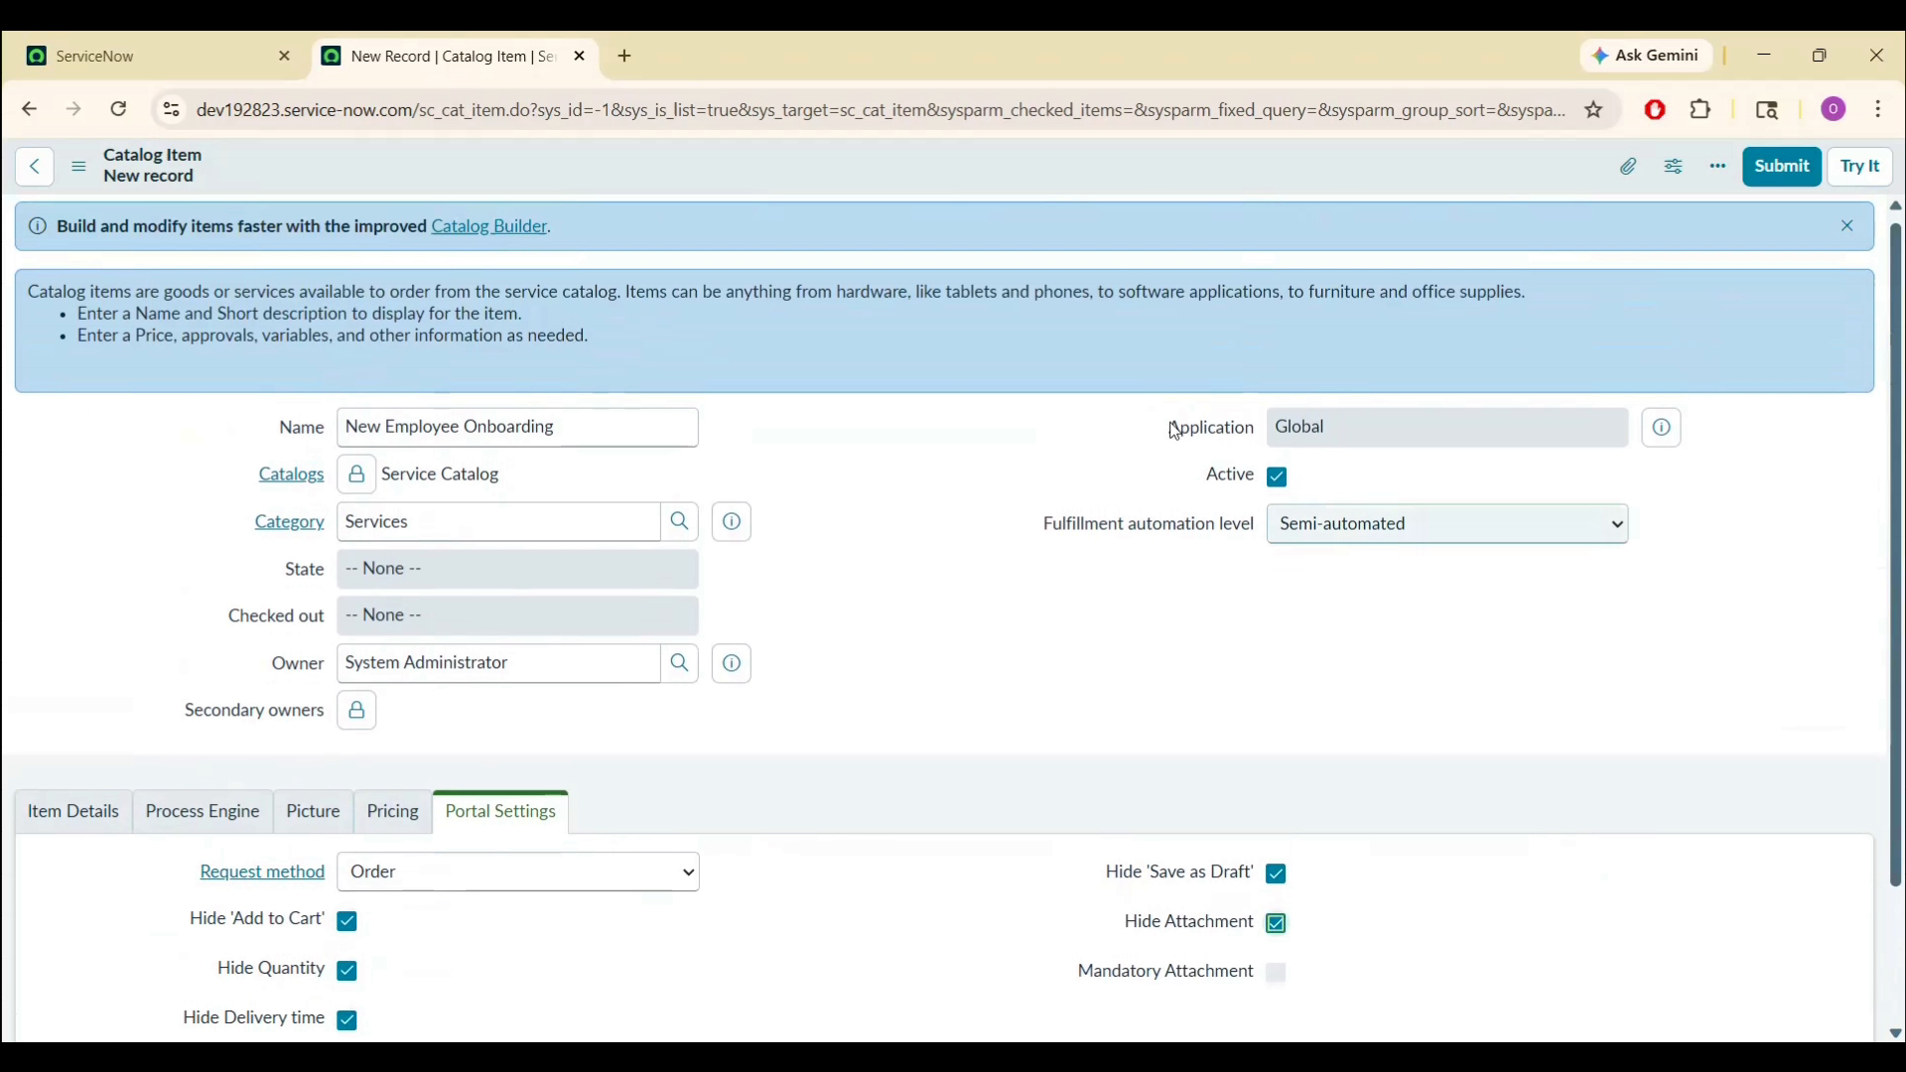
left_click(1794, 174)
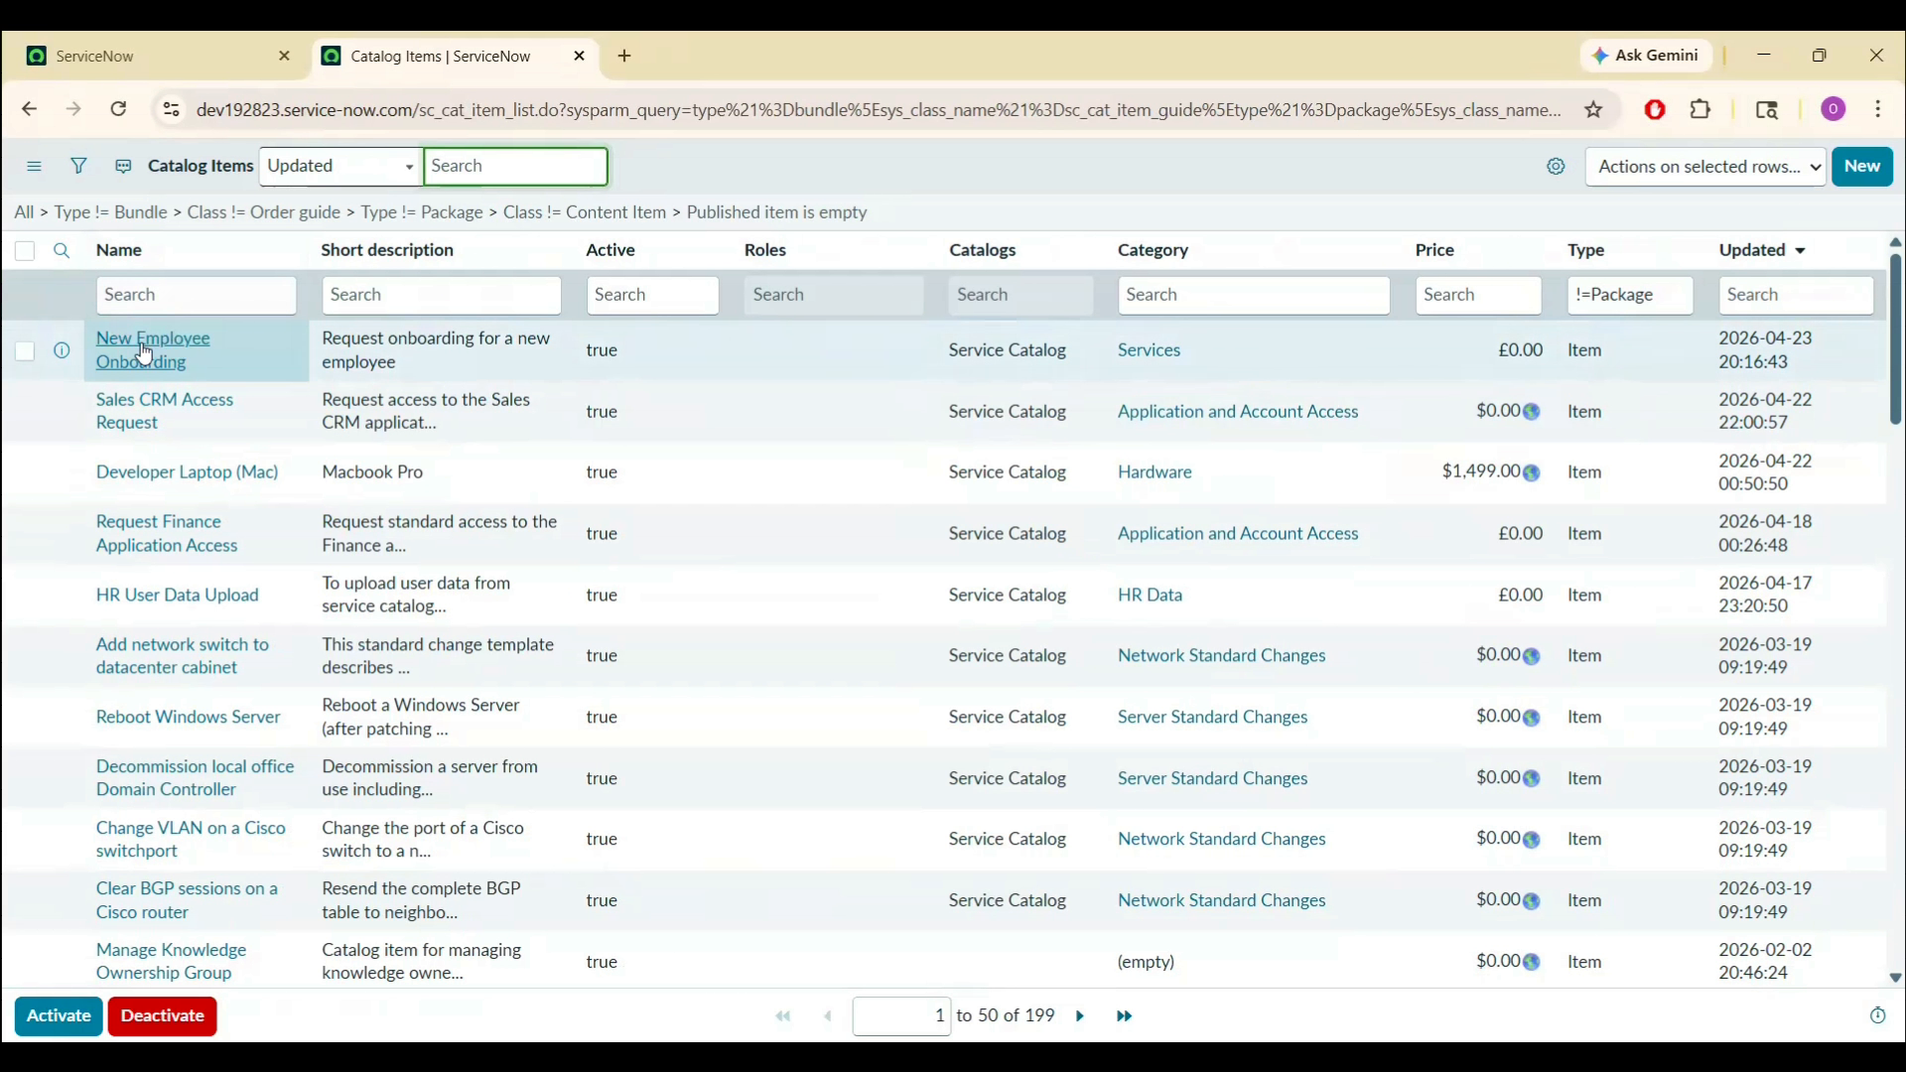
- Reopen New Employee Onboarding and scroll down to its empty Variables related list
left_click(151, 352)
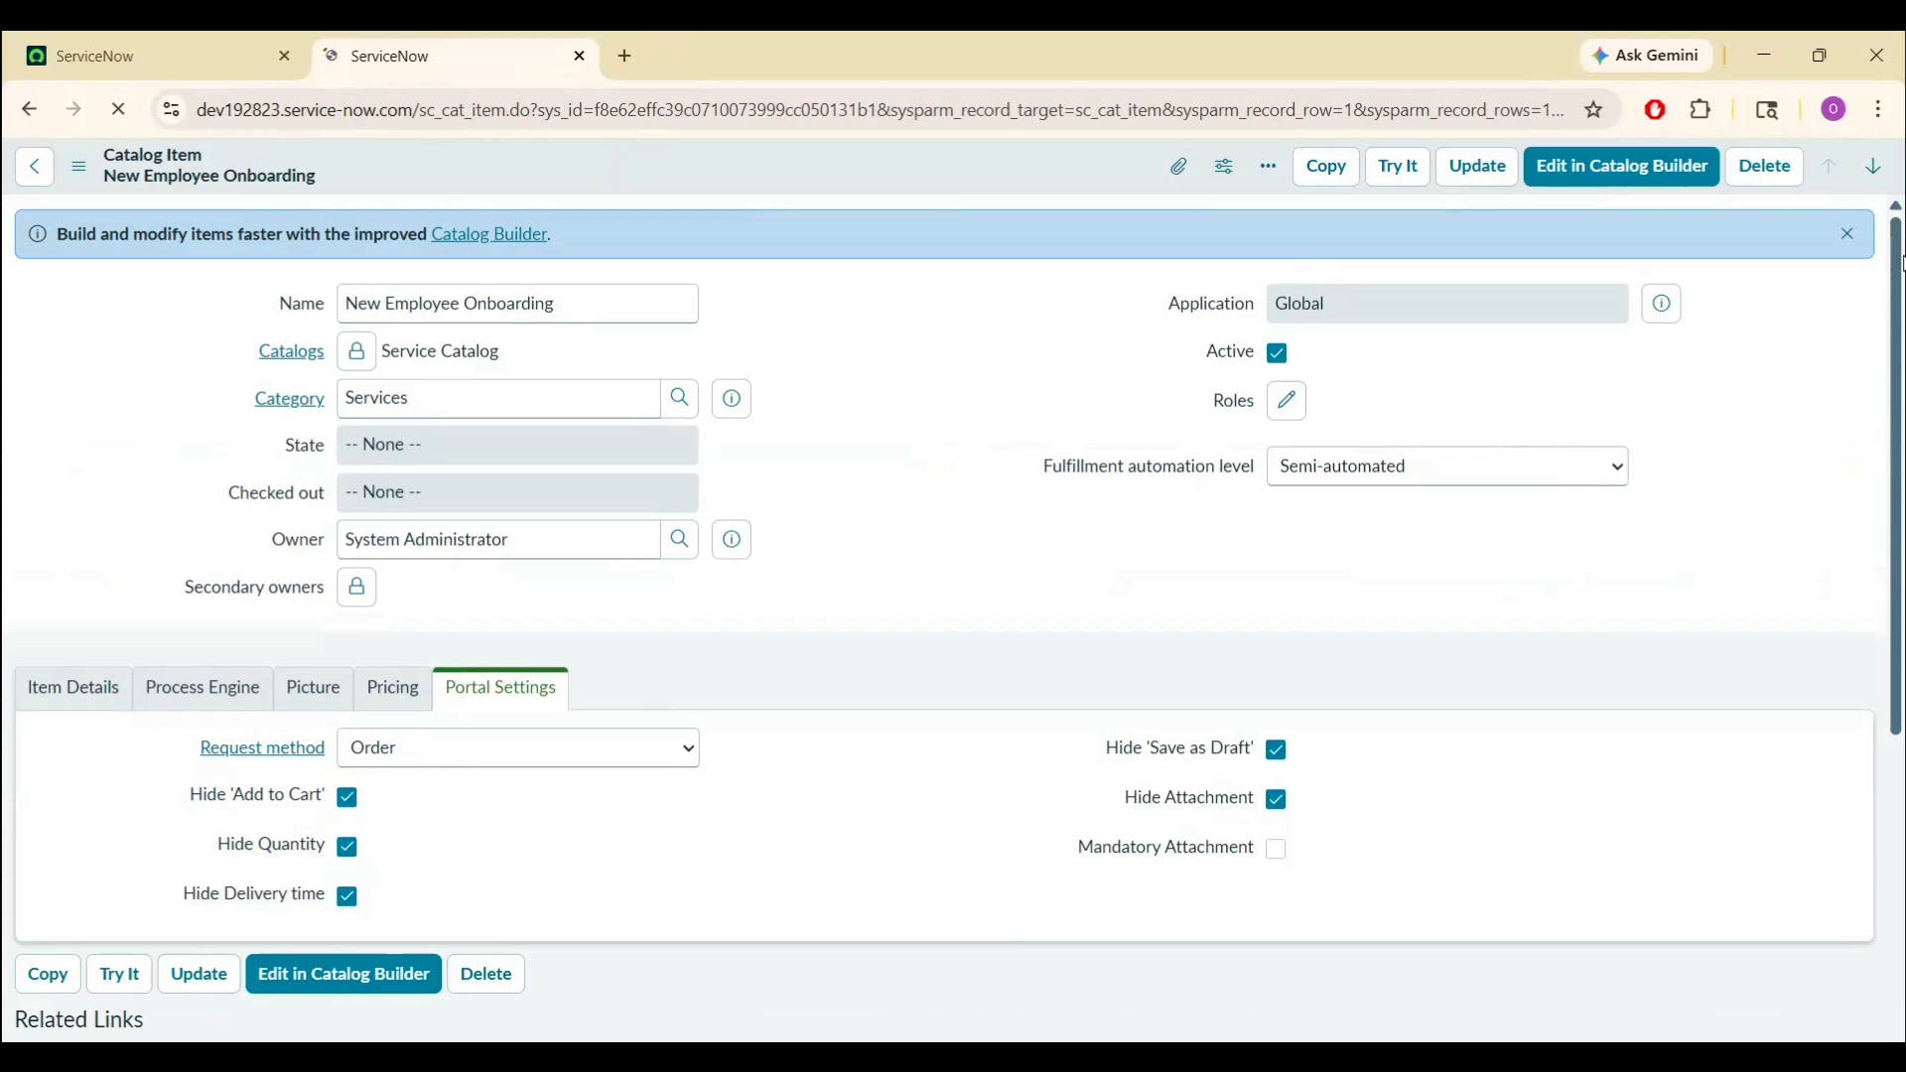
scroll(1903, 438, "down", 6)
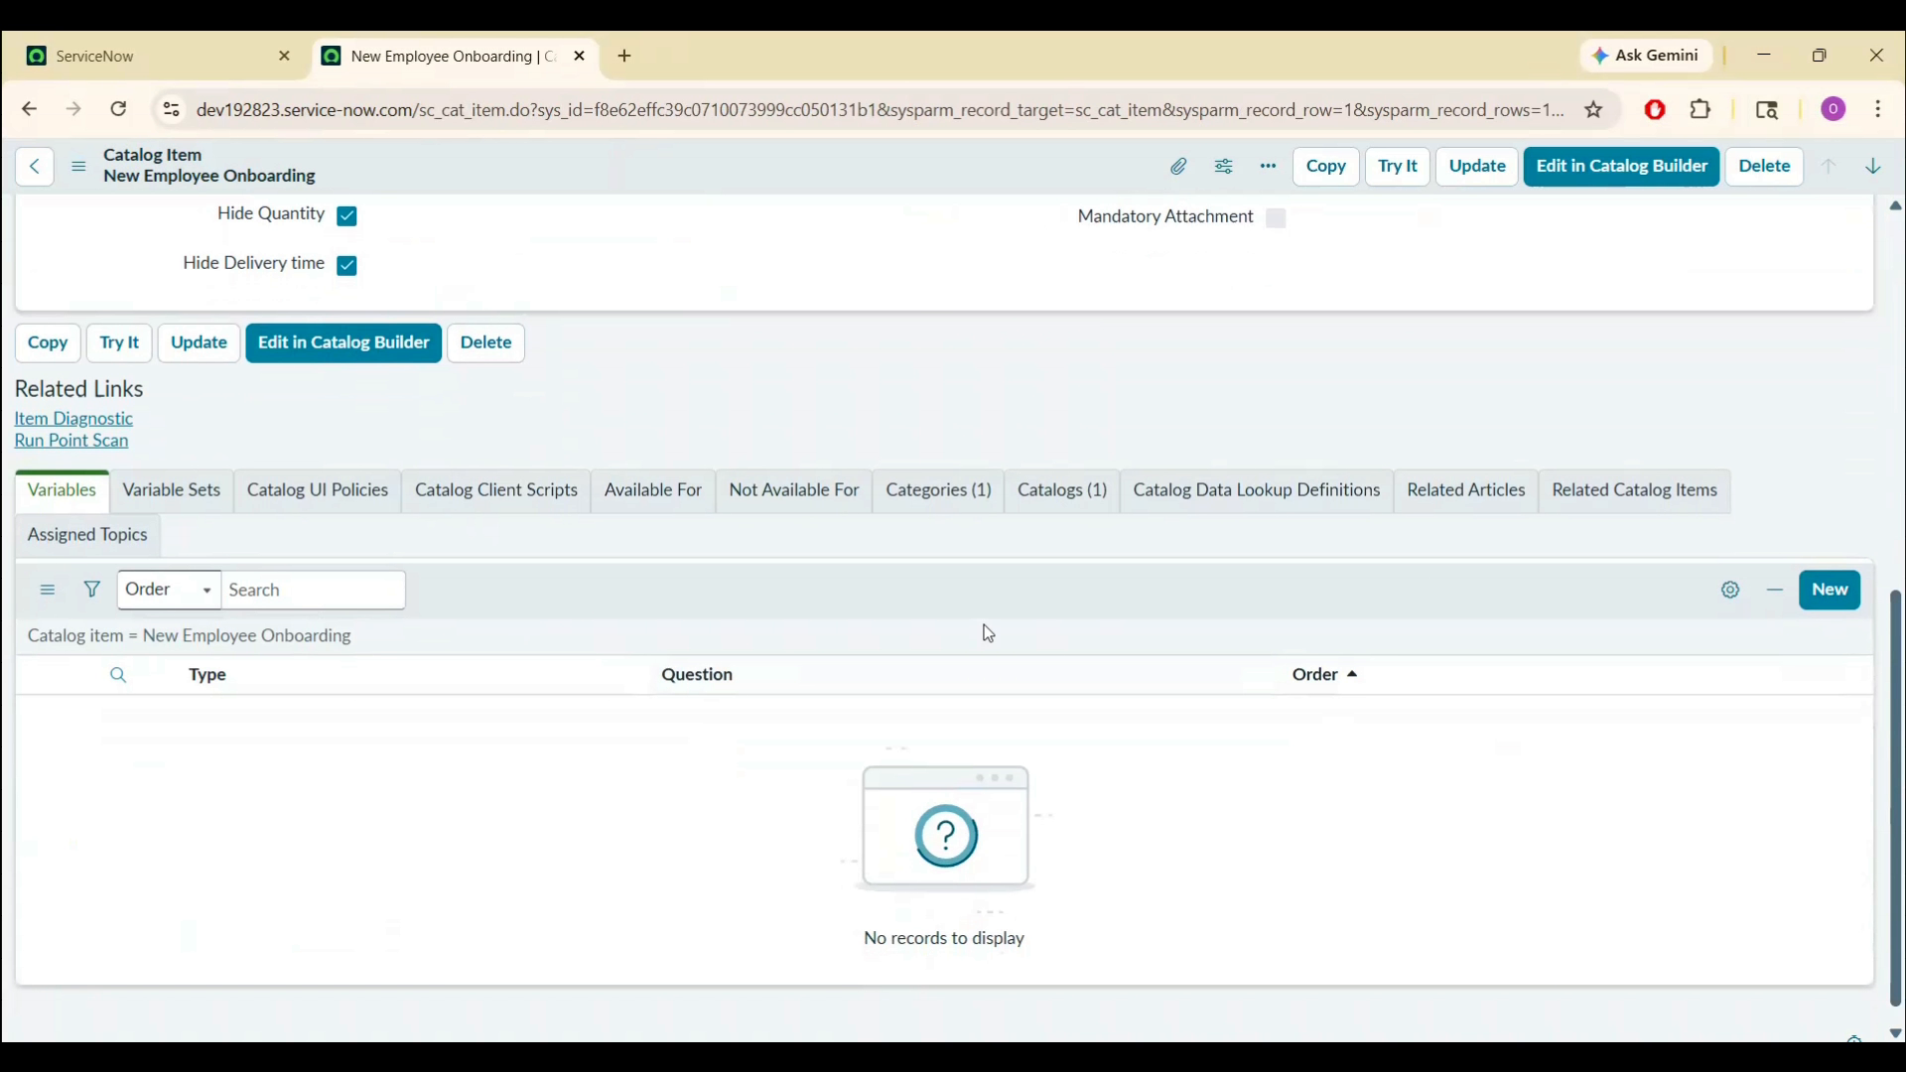
- Create a variable with question 'Employee full name', marked Mandatory, with order 100
left_click(1833, 593)
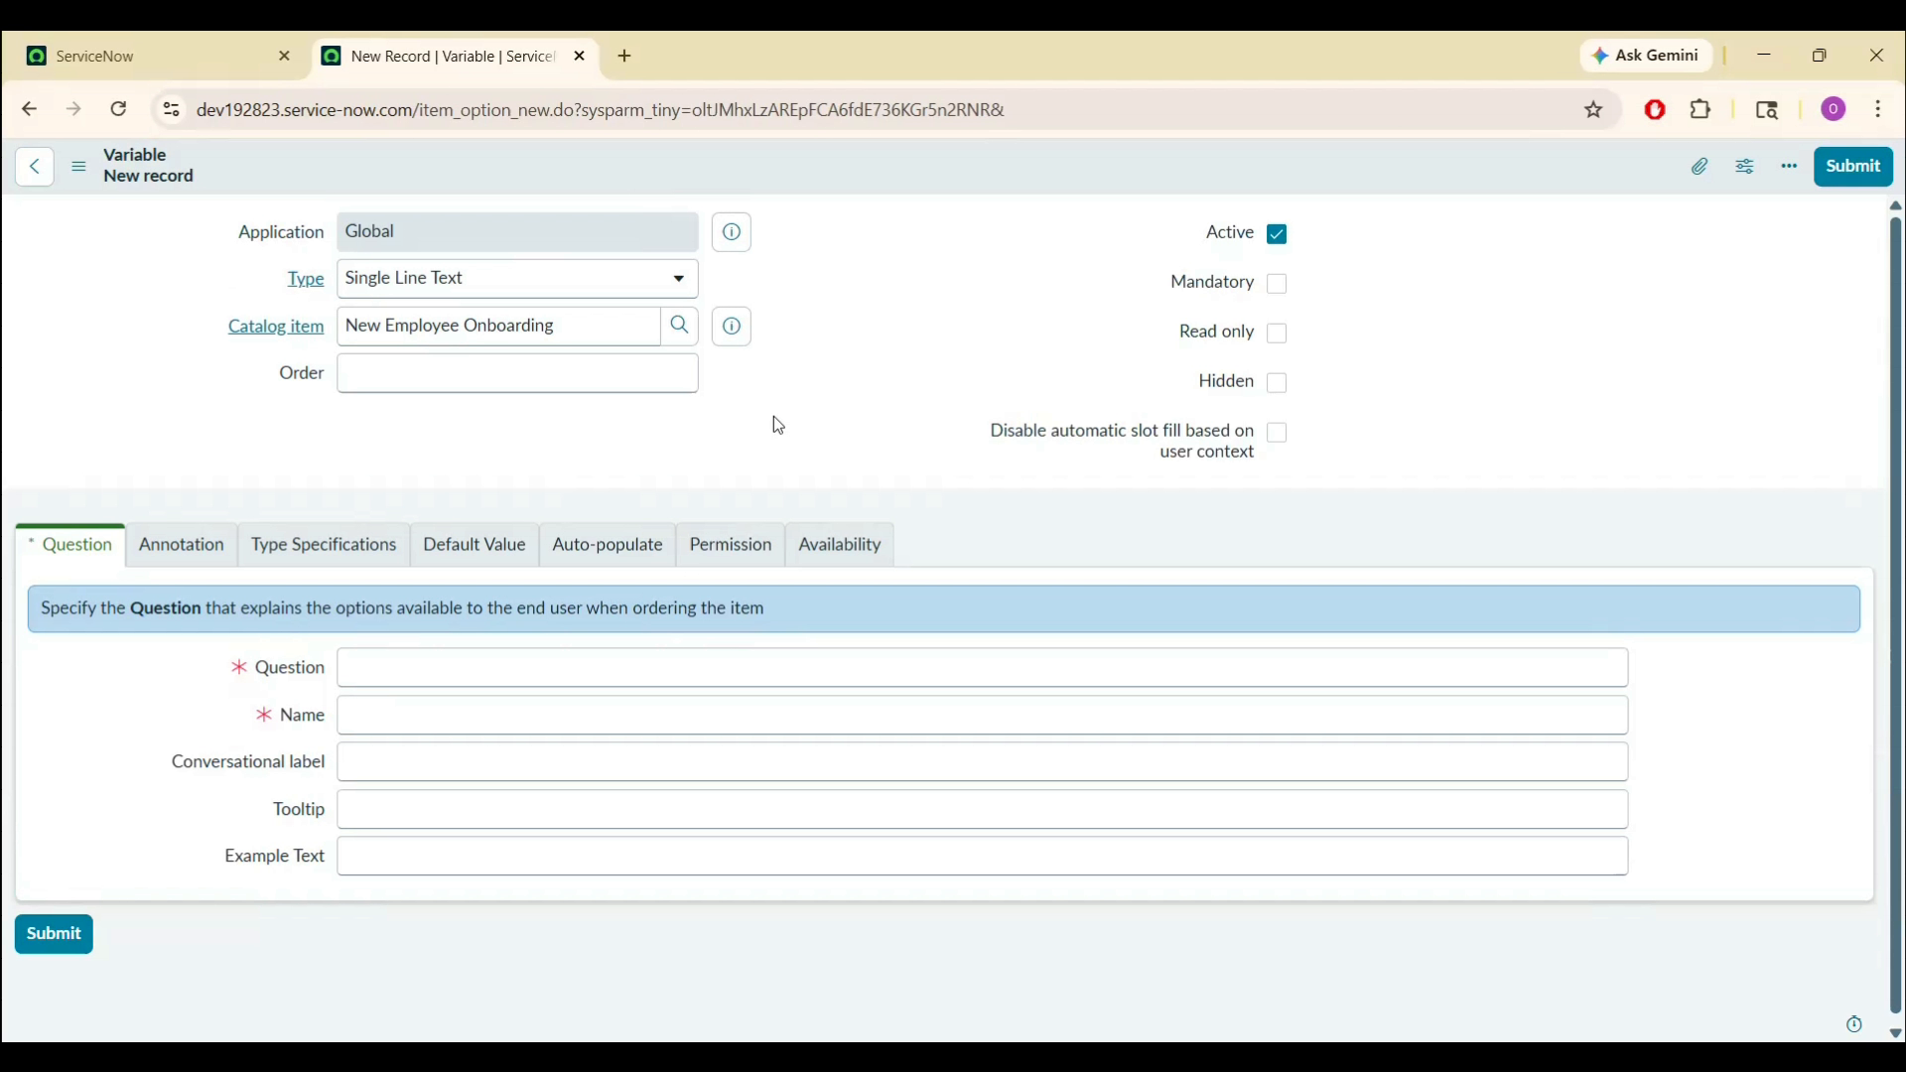
left_click(578, 665)
type("Employee full name")
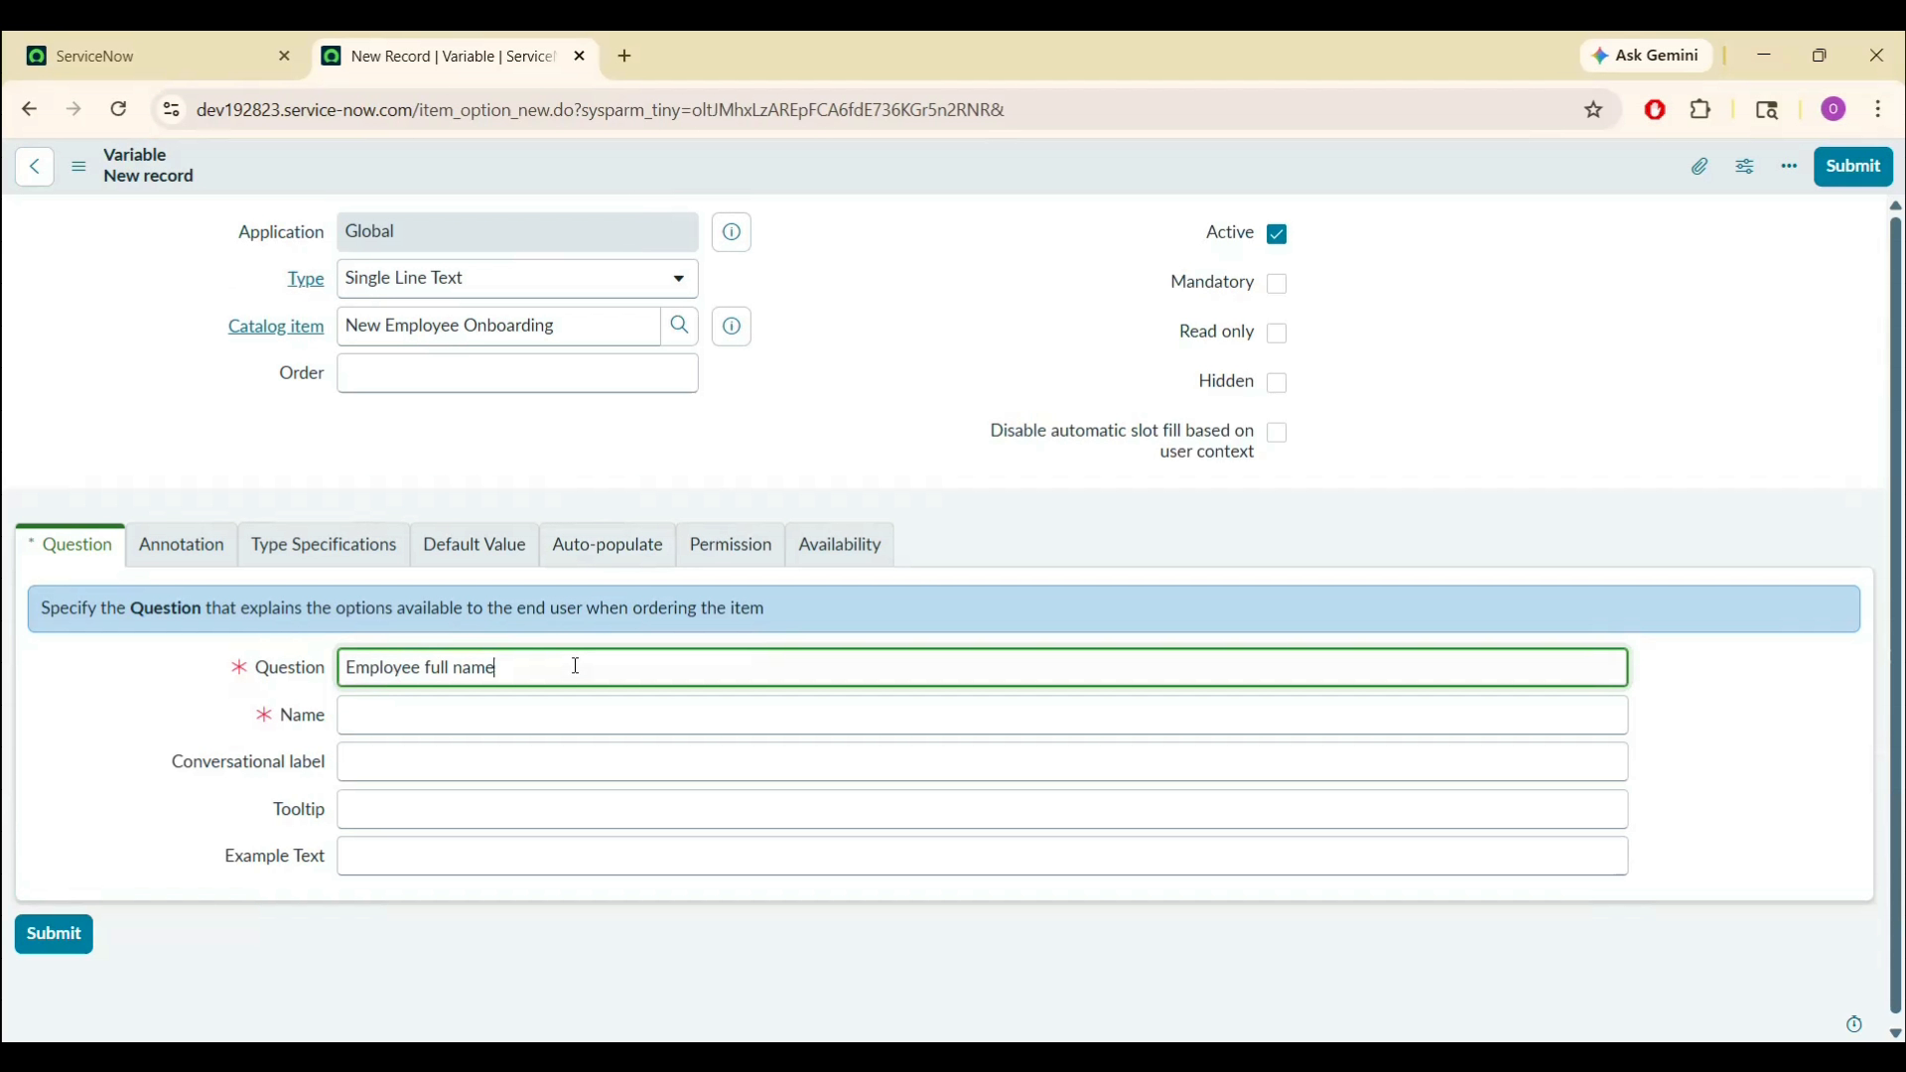
left_click(206, 763)
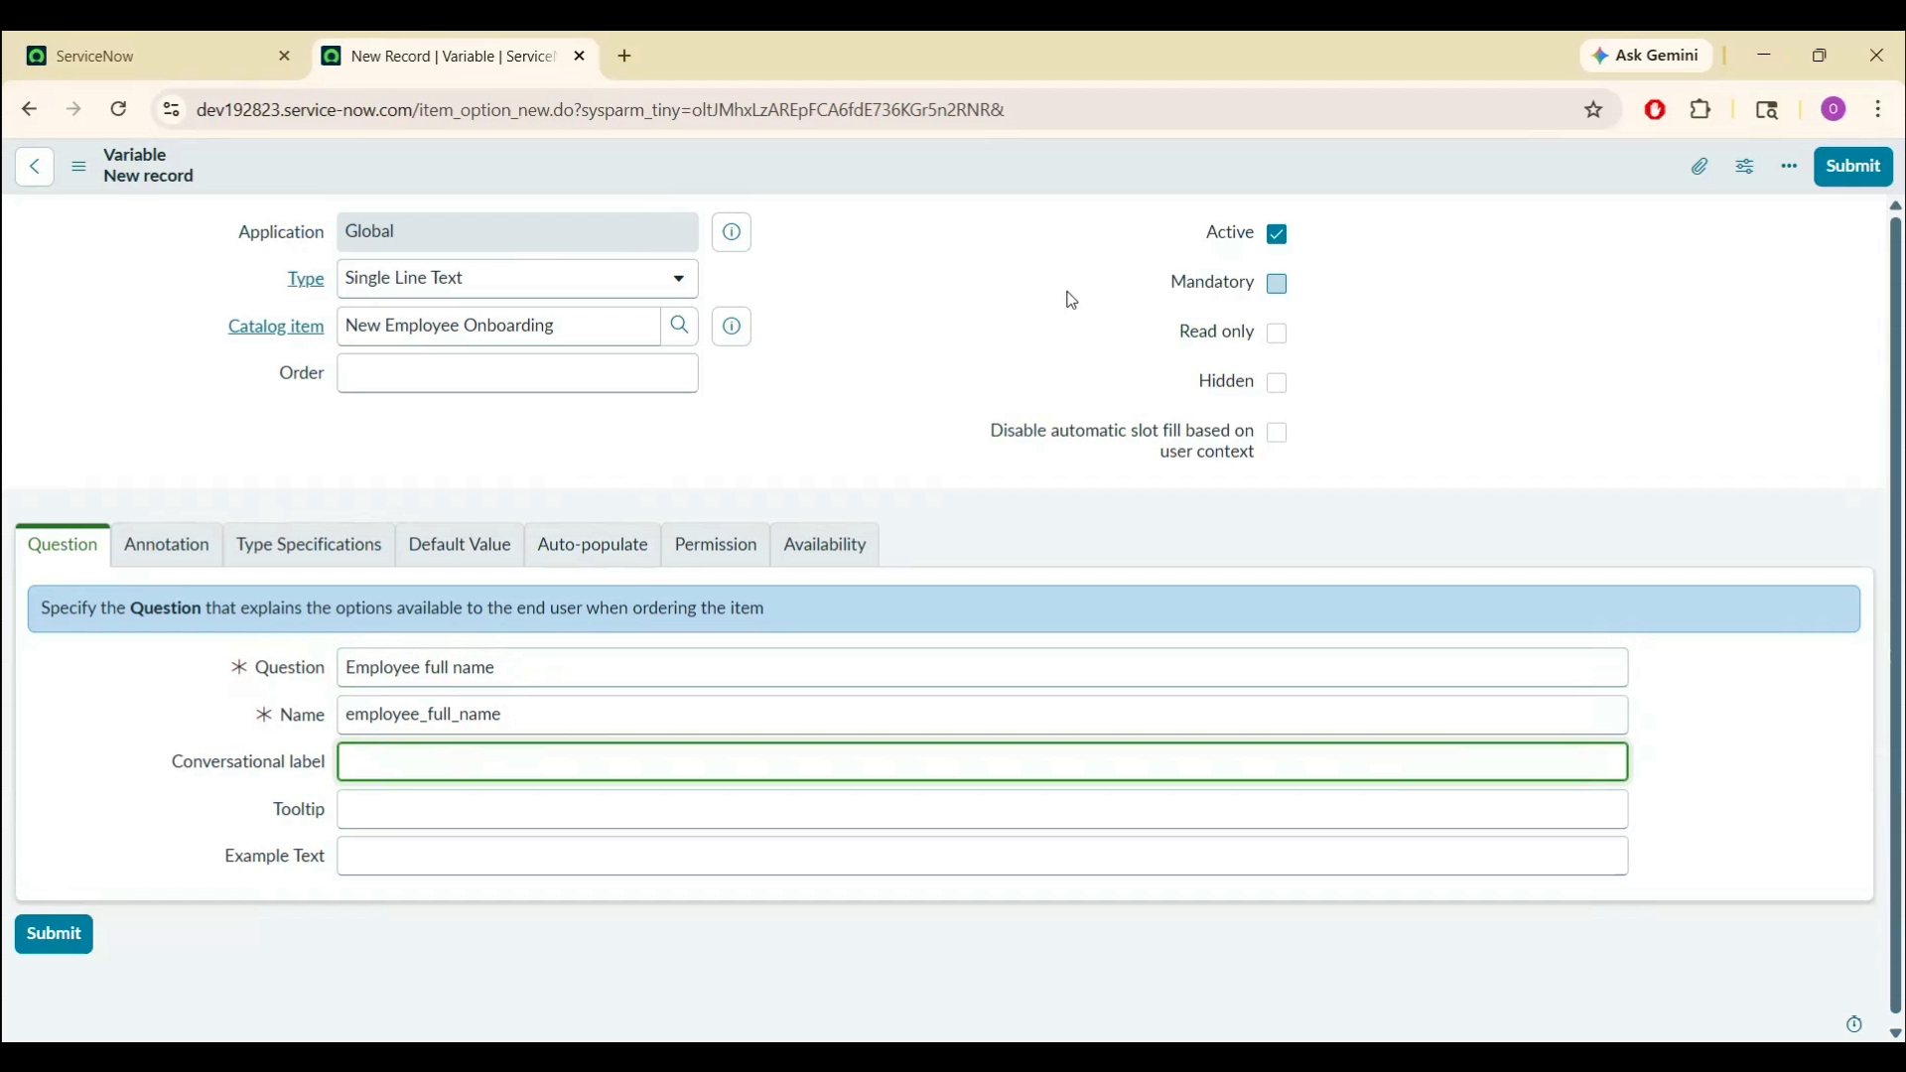
left_click(1278, 286)
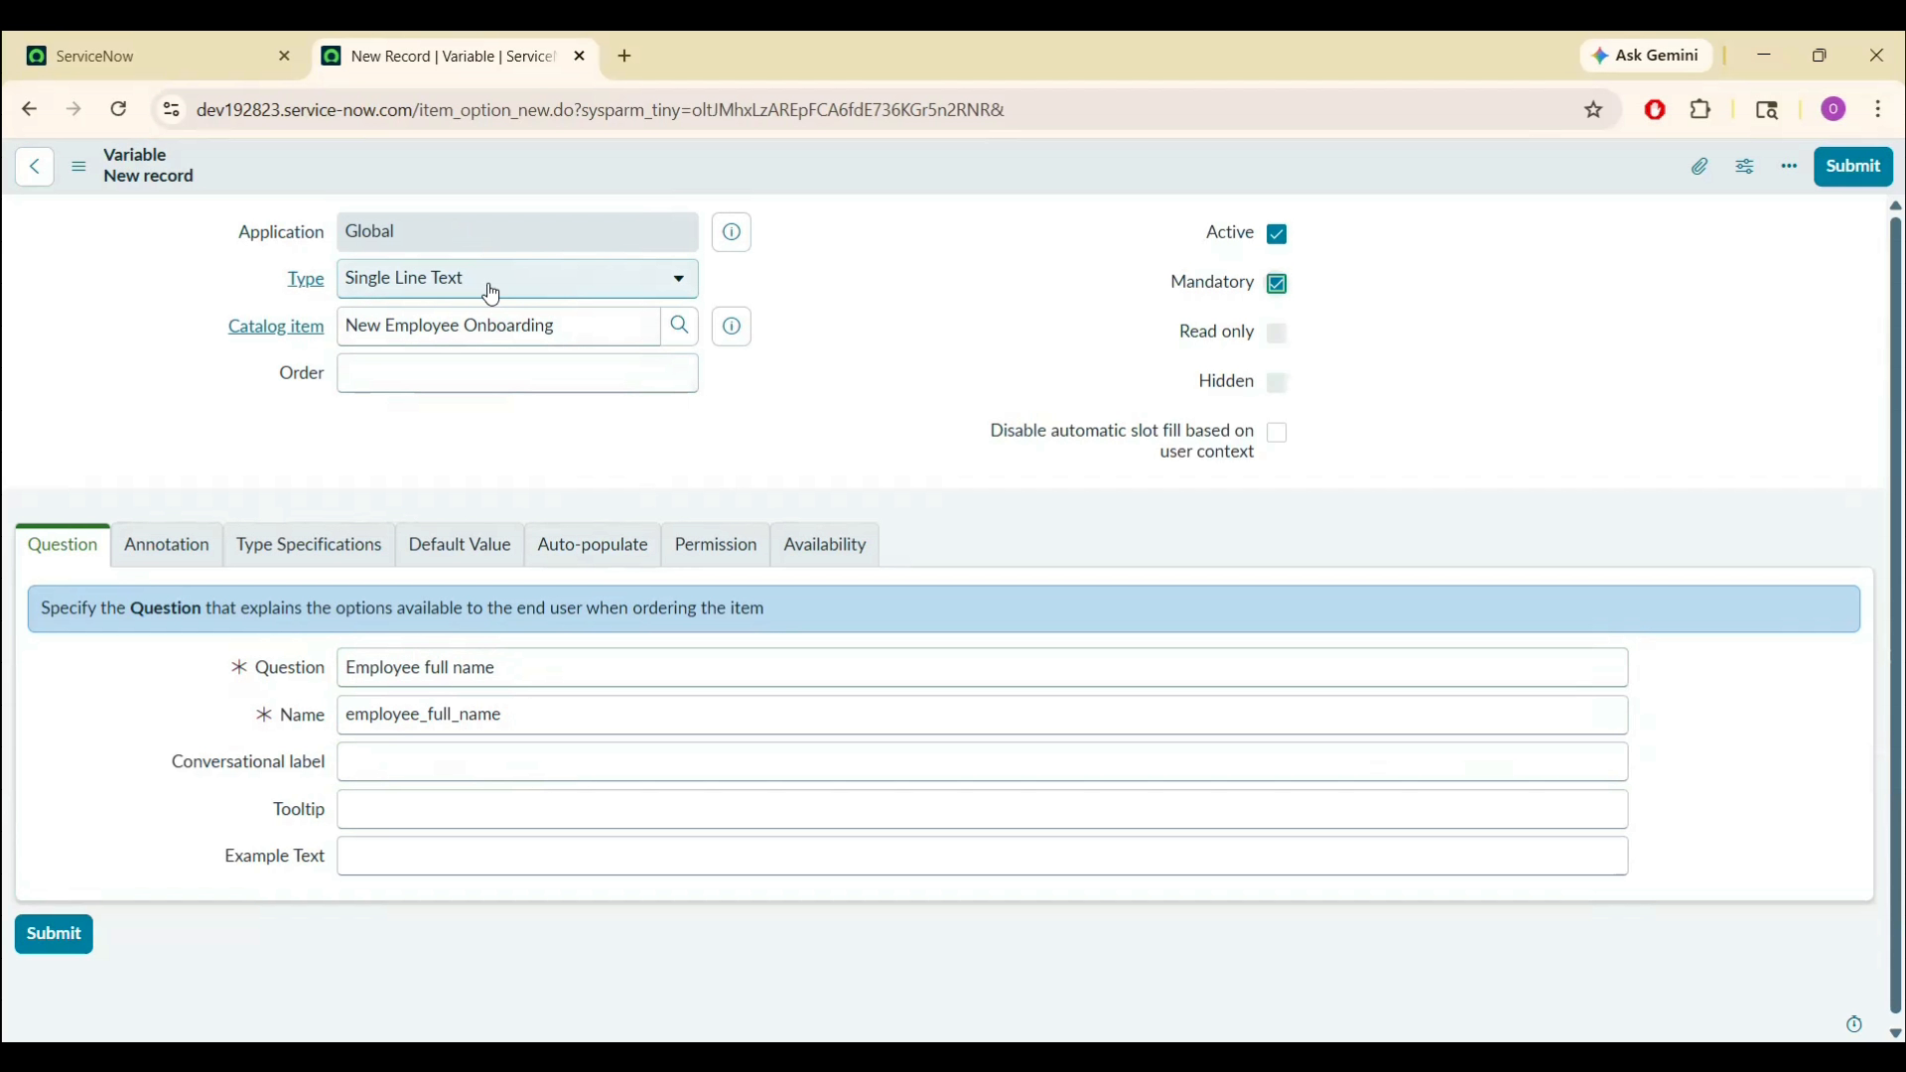
left_click(486, 366)
left_click(417, 430)
left_click(915, 409)
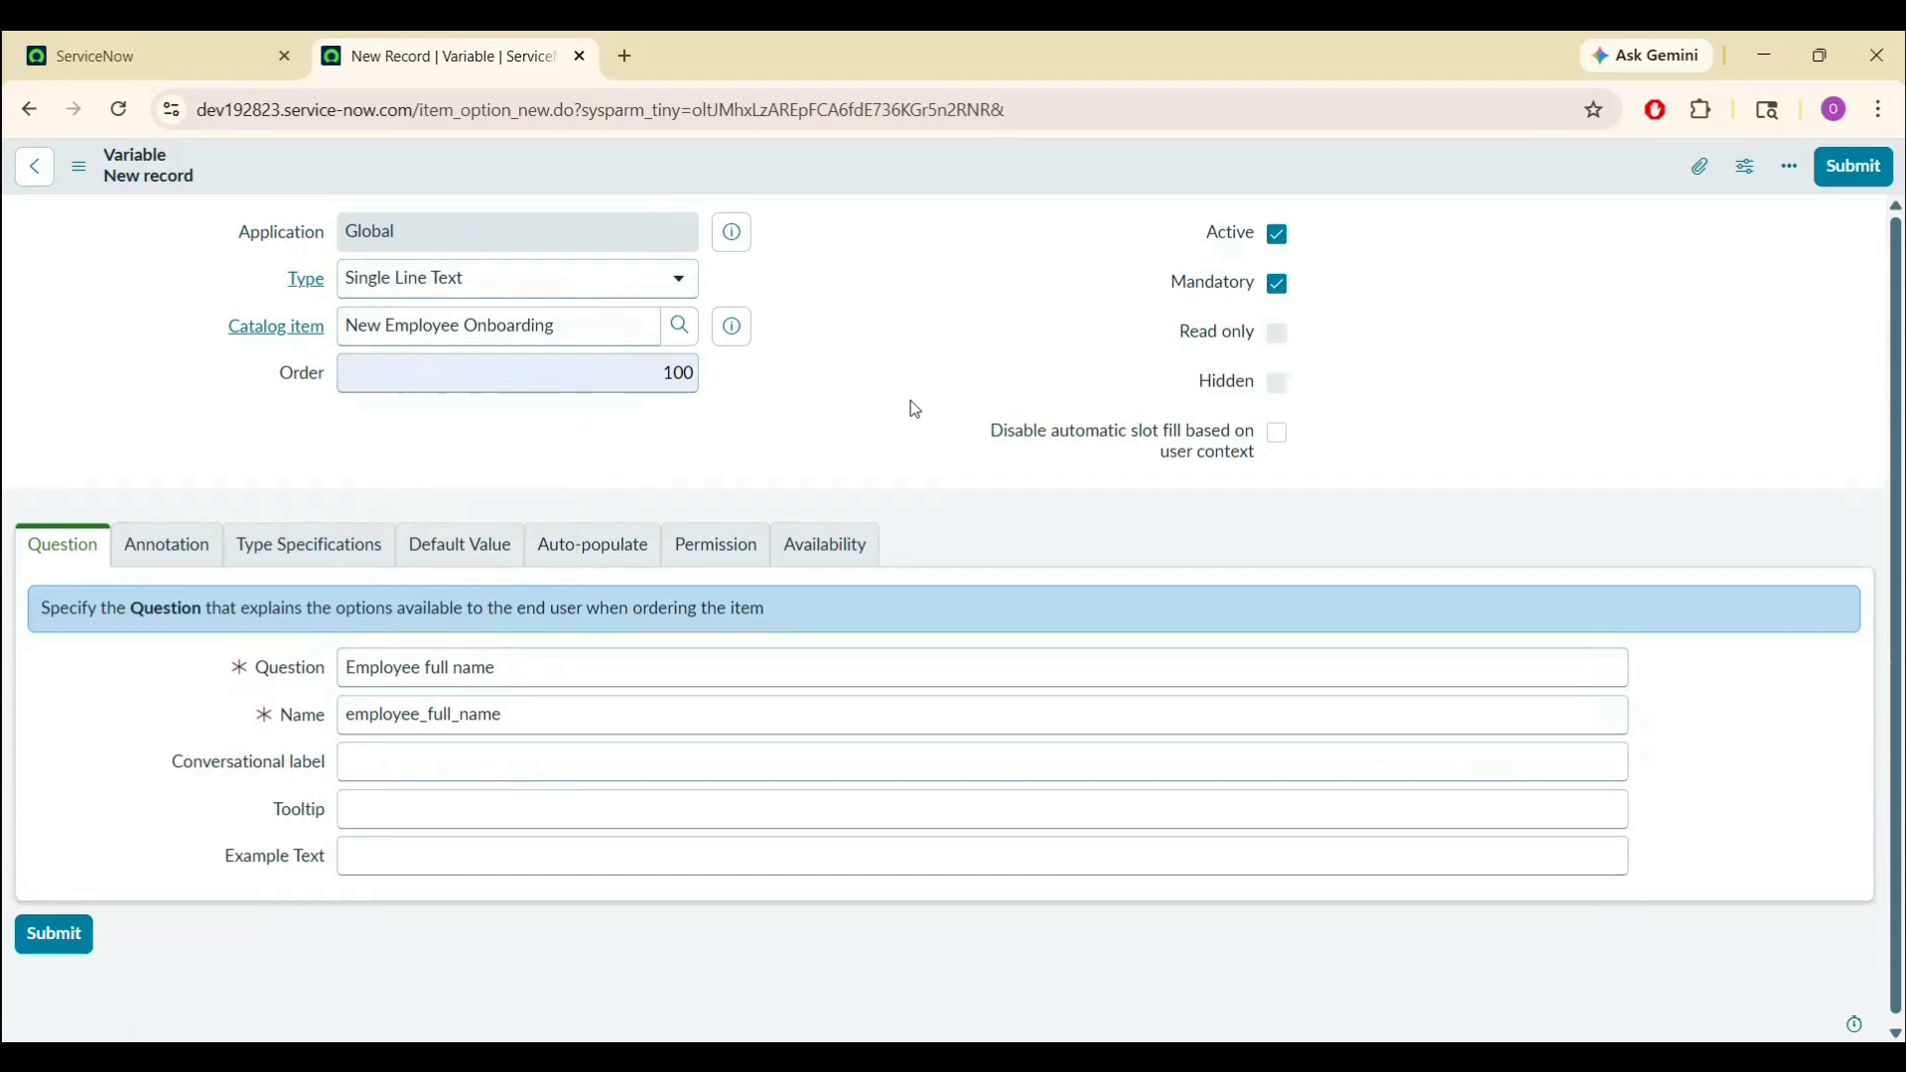
- Review the Annotation and Type Specifications tabs, leaving the variable width at its default
left_click(167, 545)
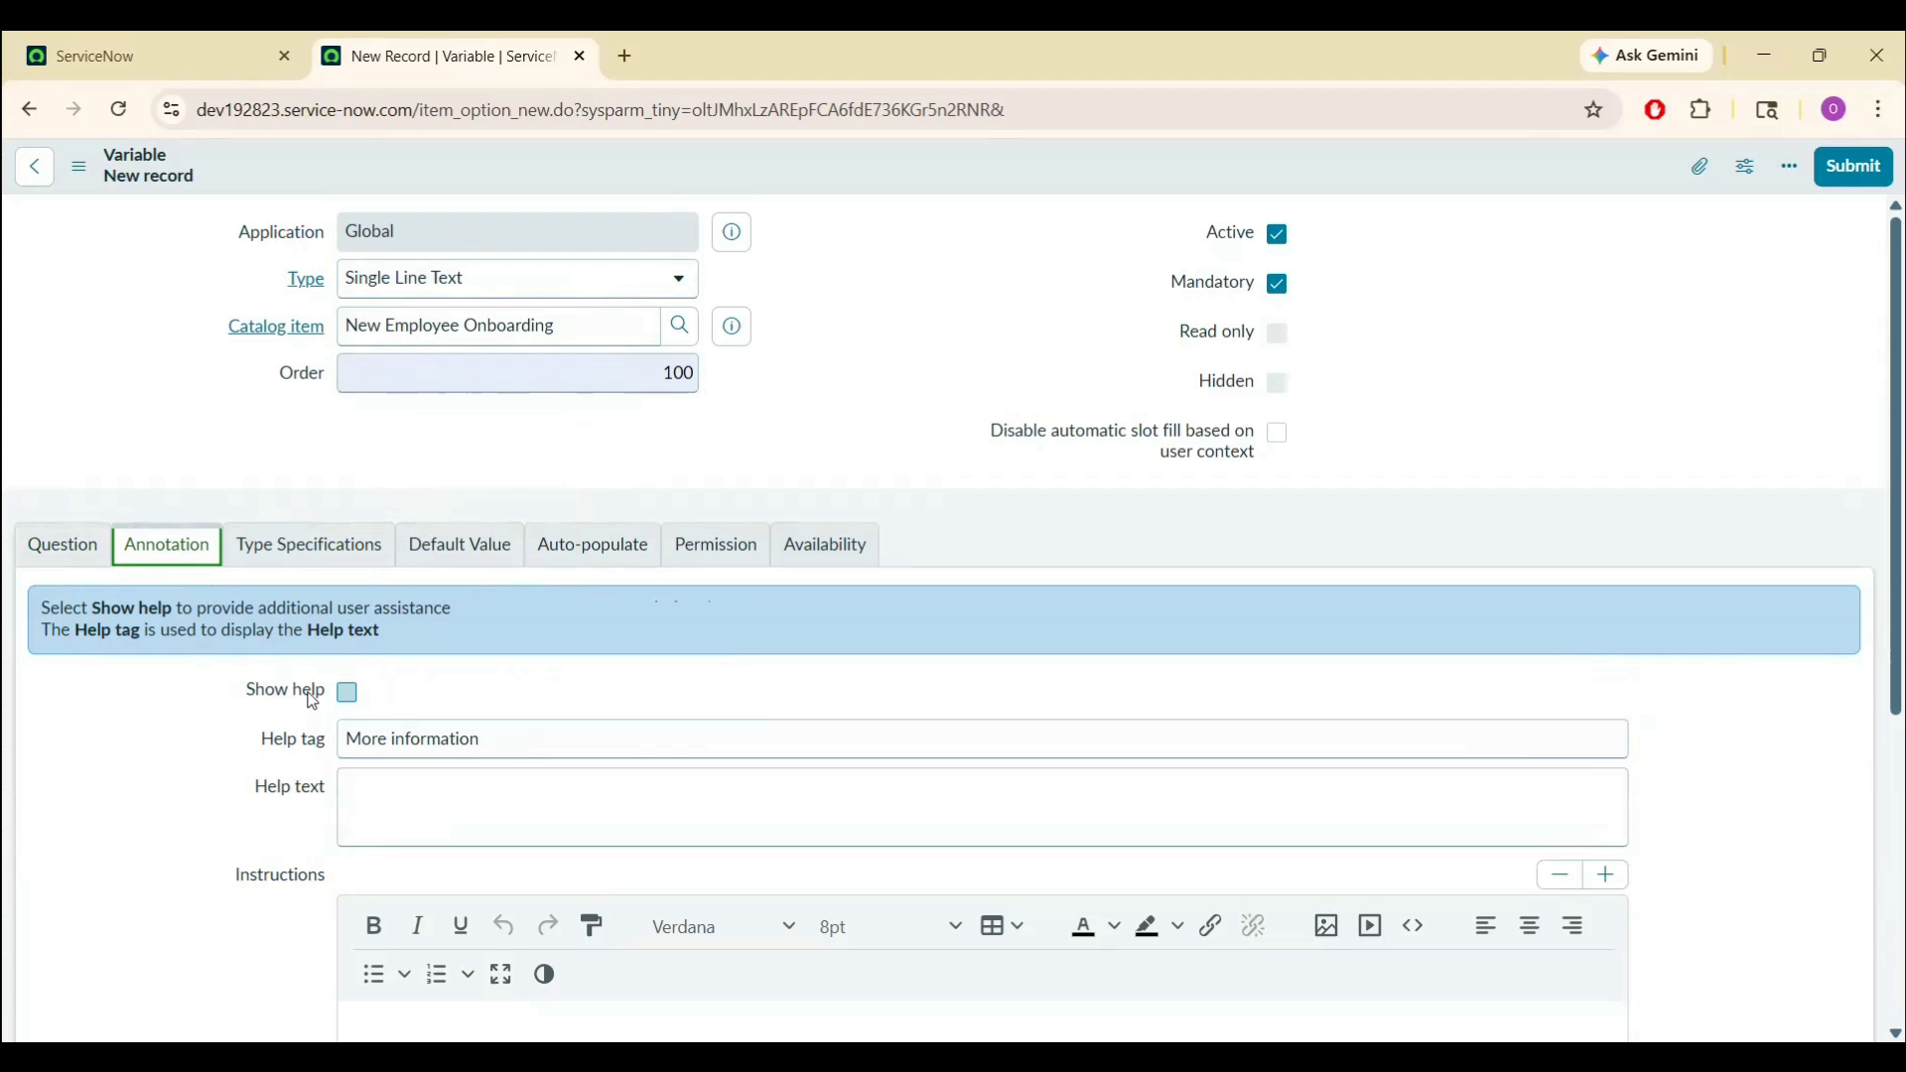
left_click(321, 556)
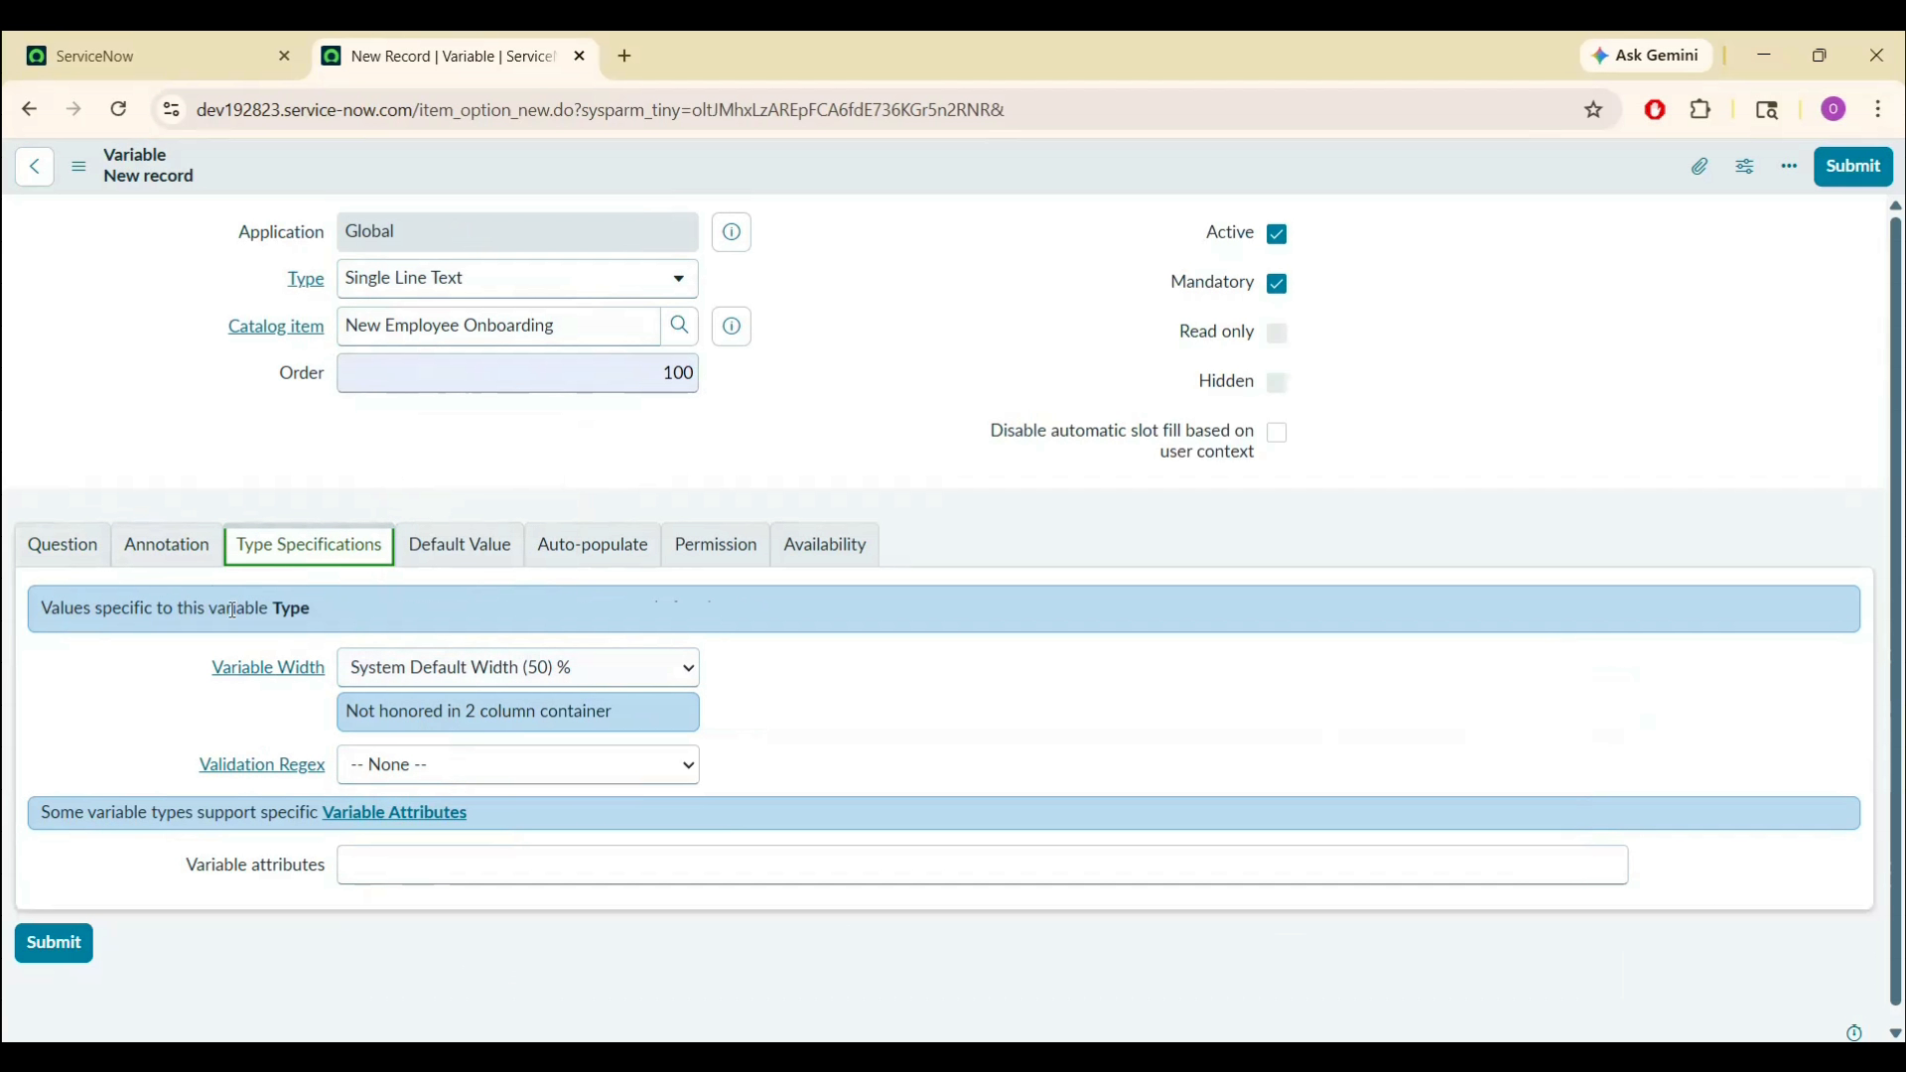
left_click(508, 679)
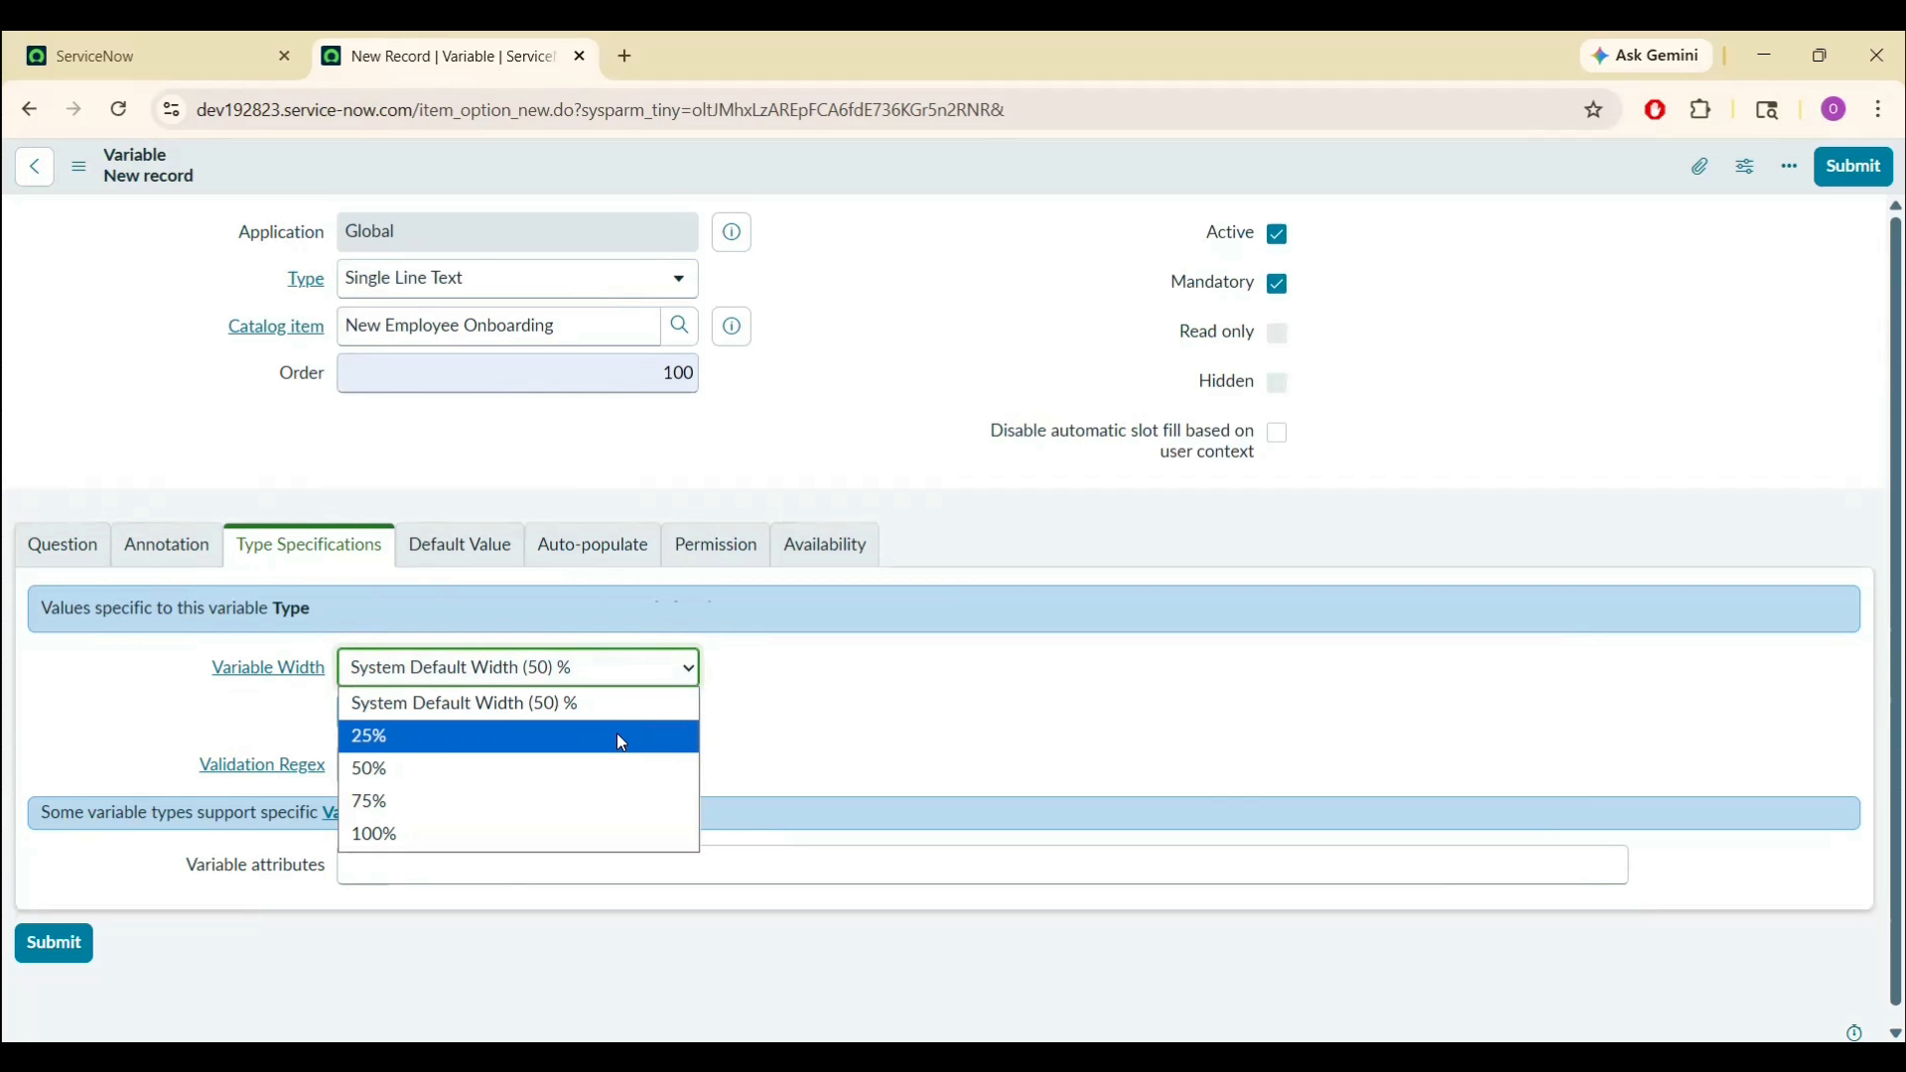
left_click(832, 711)
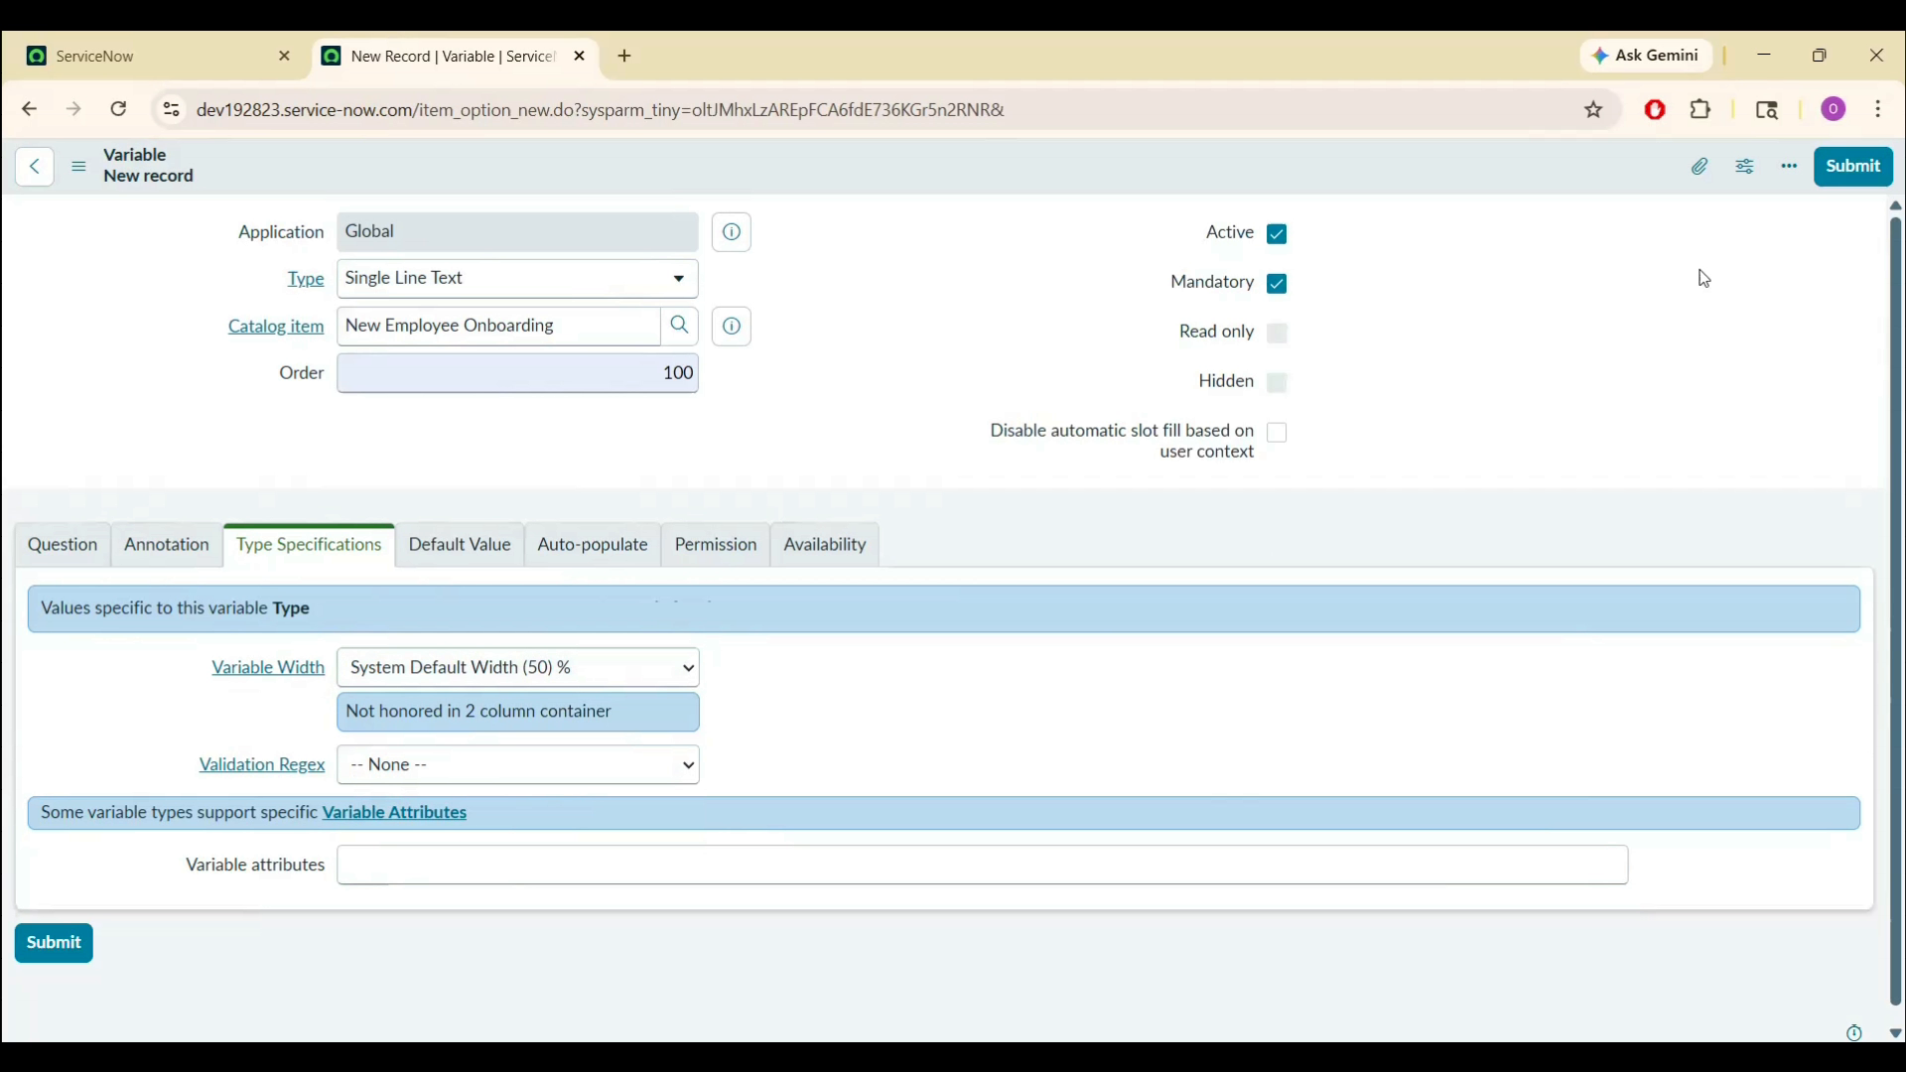
- Submit the Employee full name variable and duplicate the item's browser tab
left_click(1843, 171)
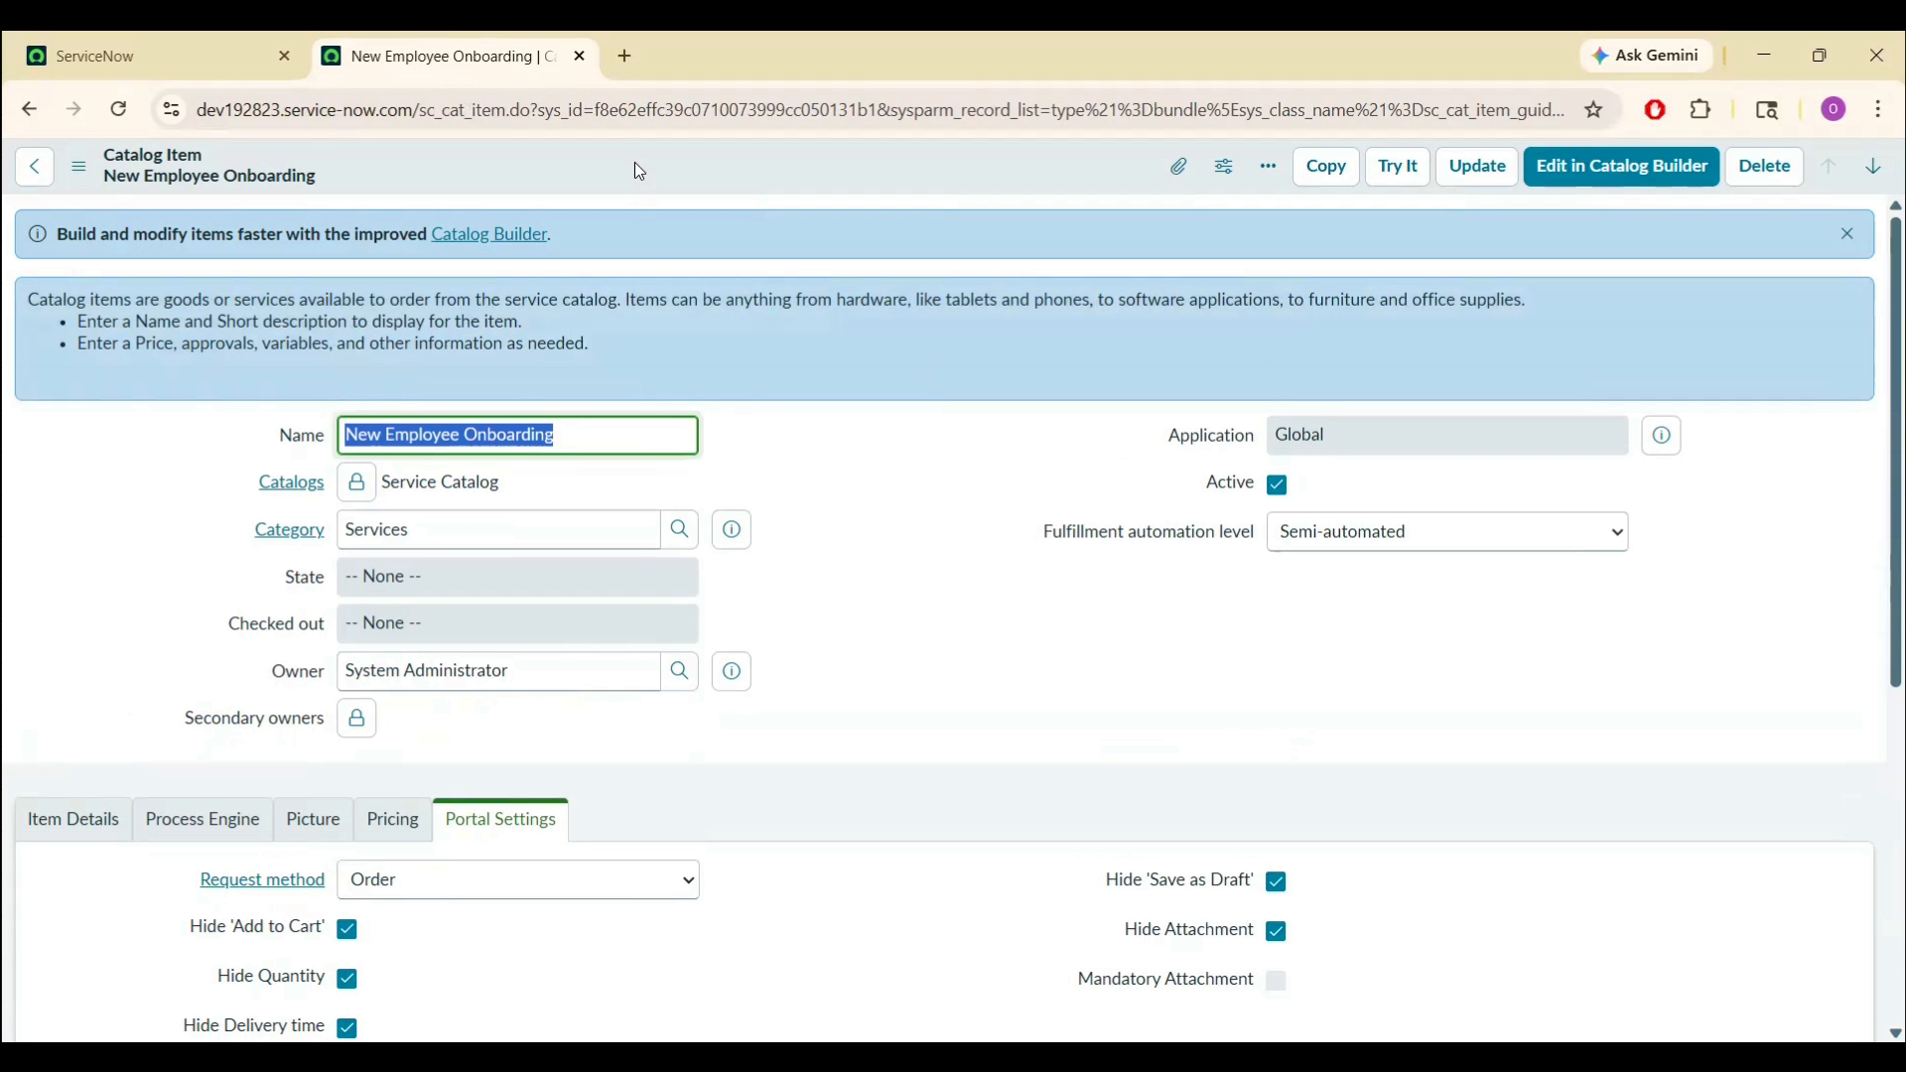
right_click(487, 73)
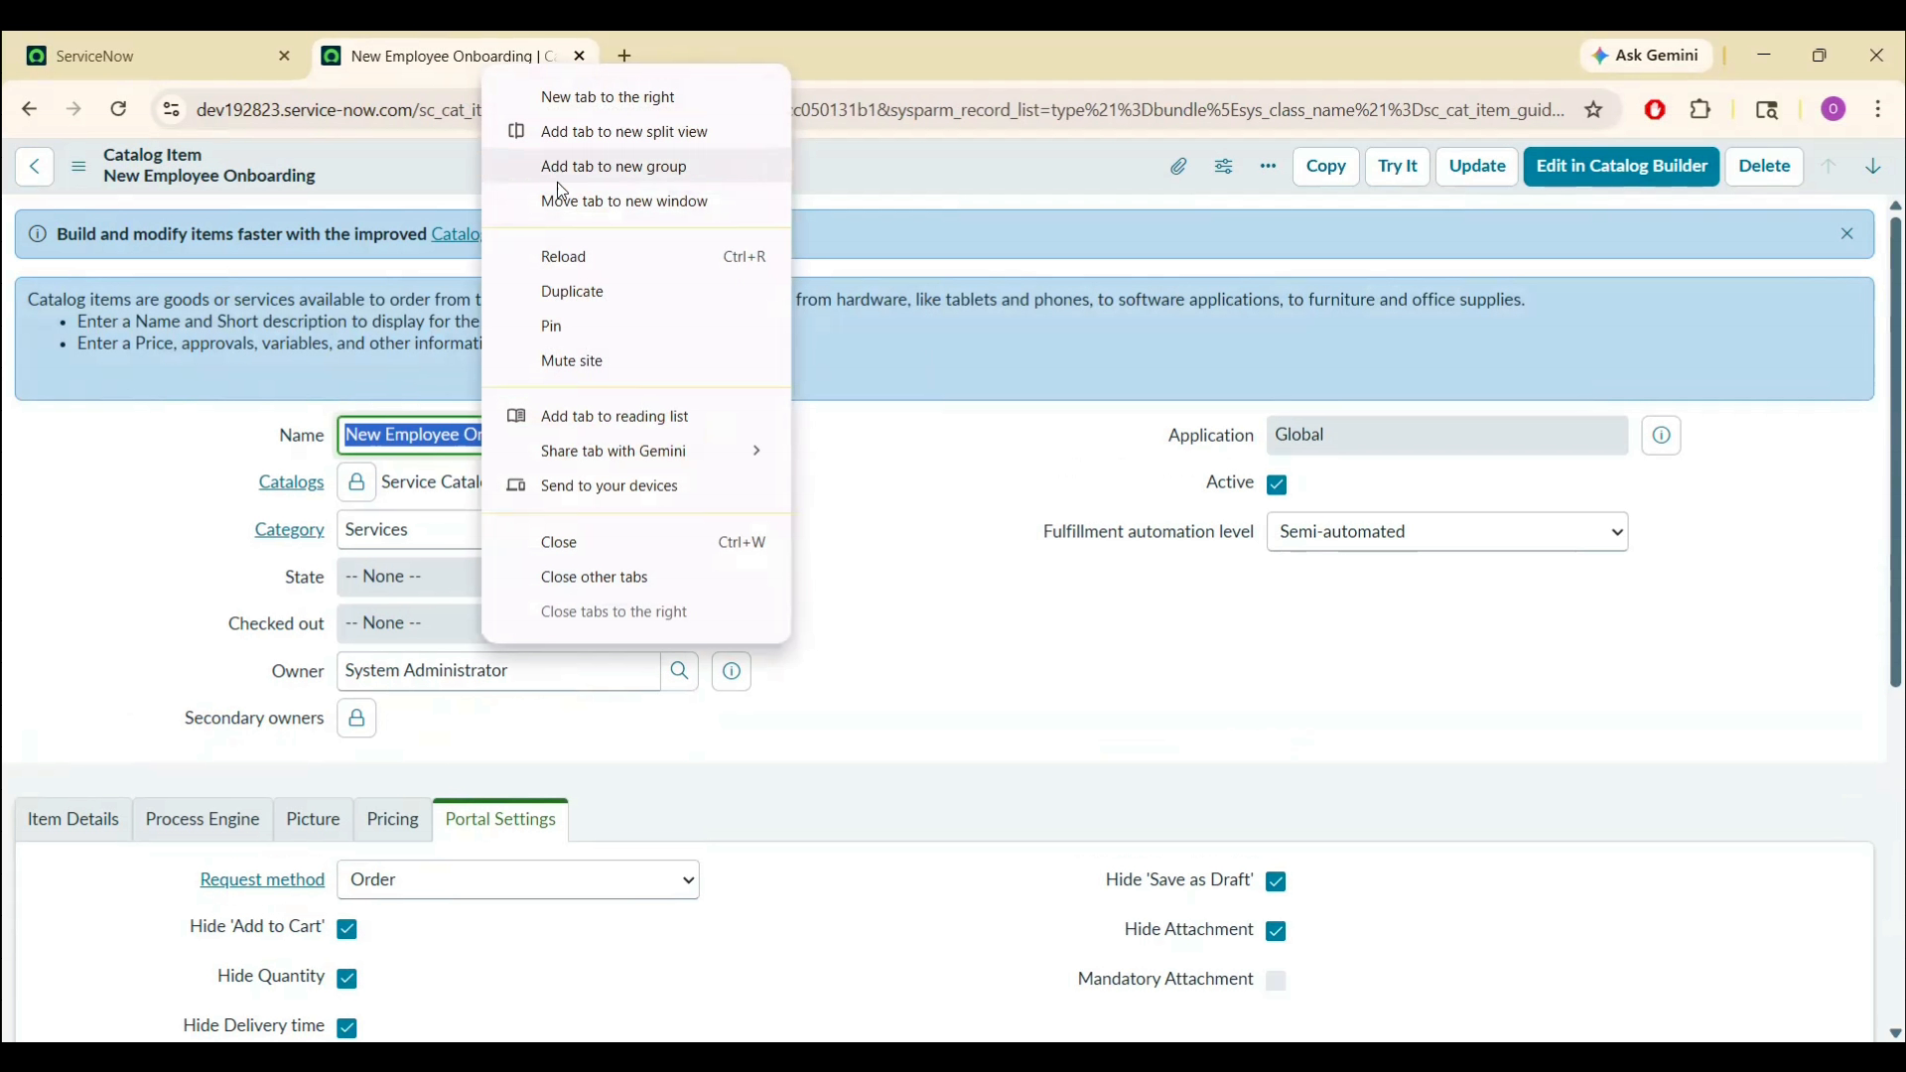
left_click(602, 296)
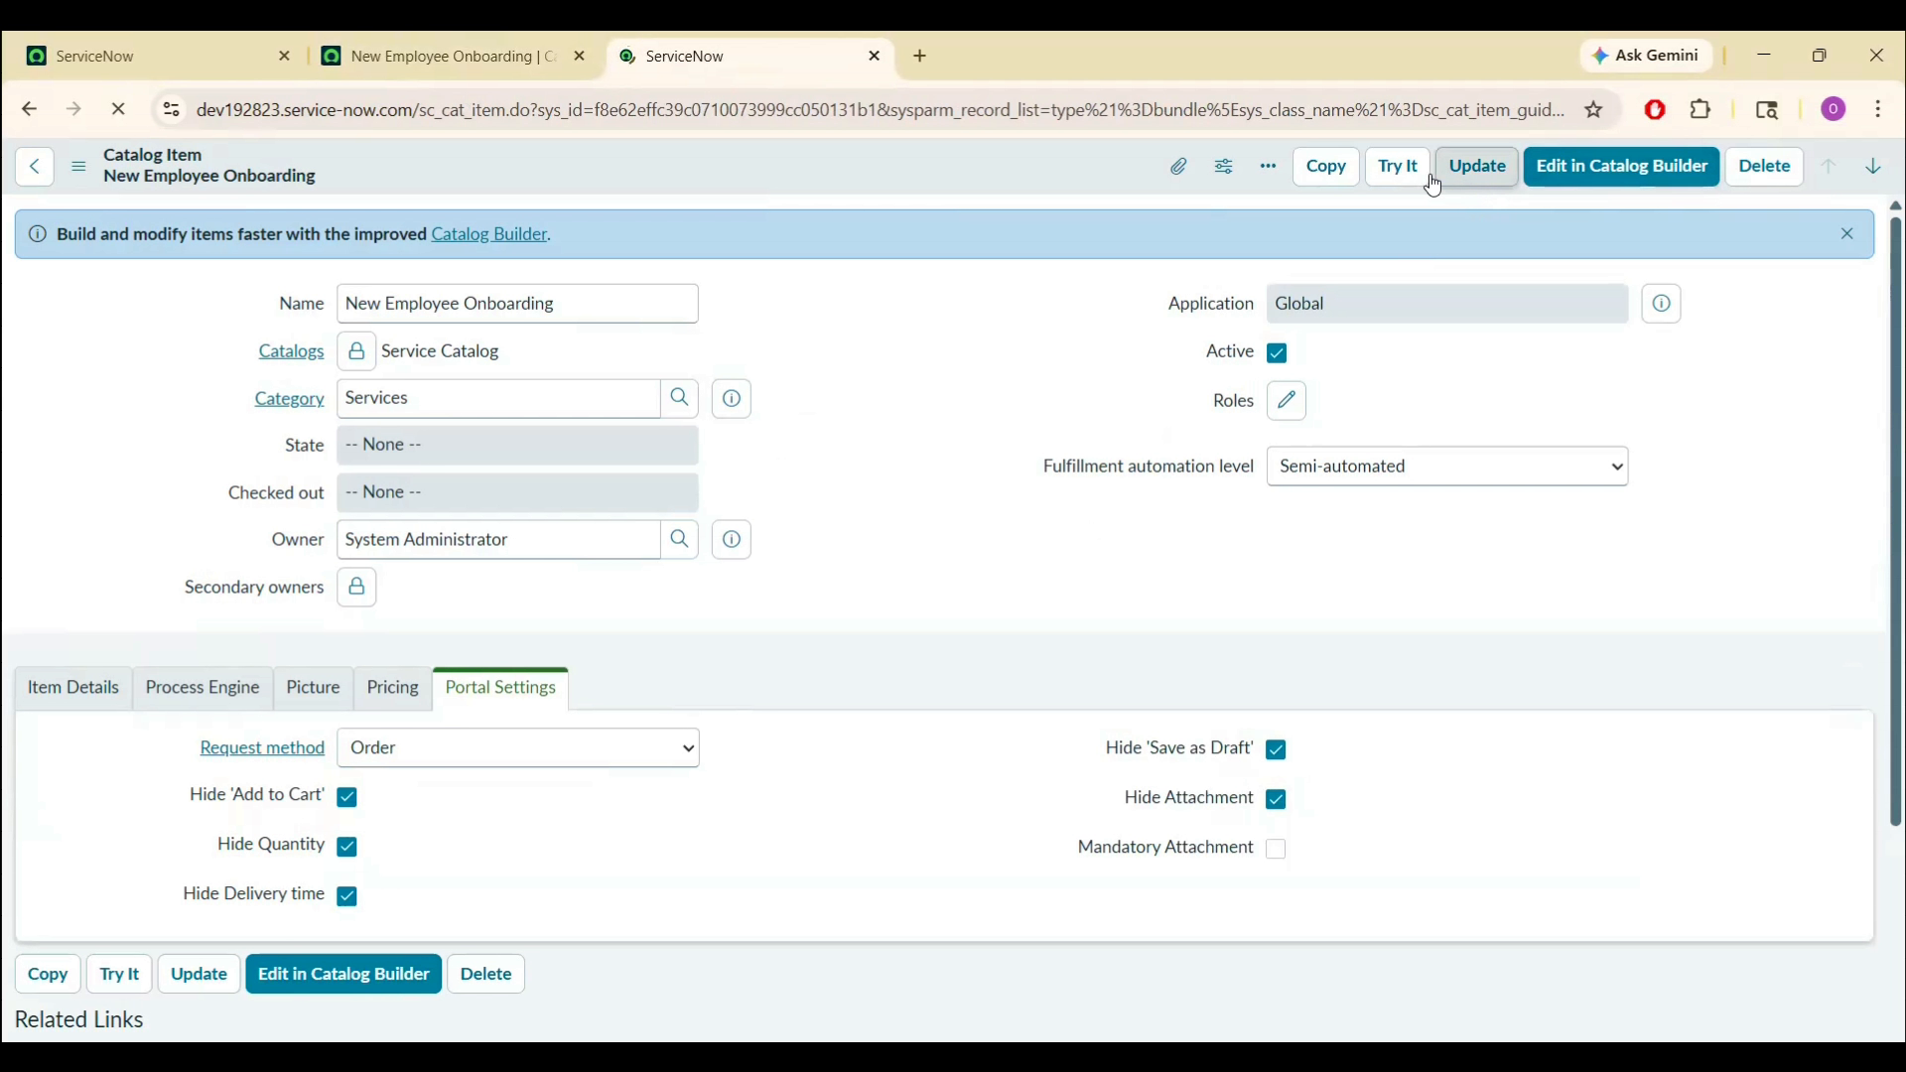
- Preview the item with Try It, checking its heading, description and name field, then return to the record
left_click(1398, 171)
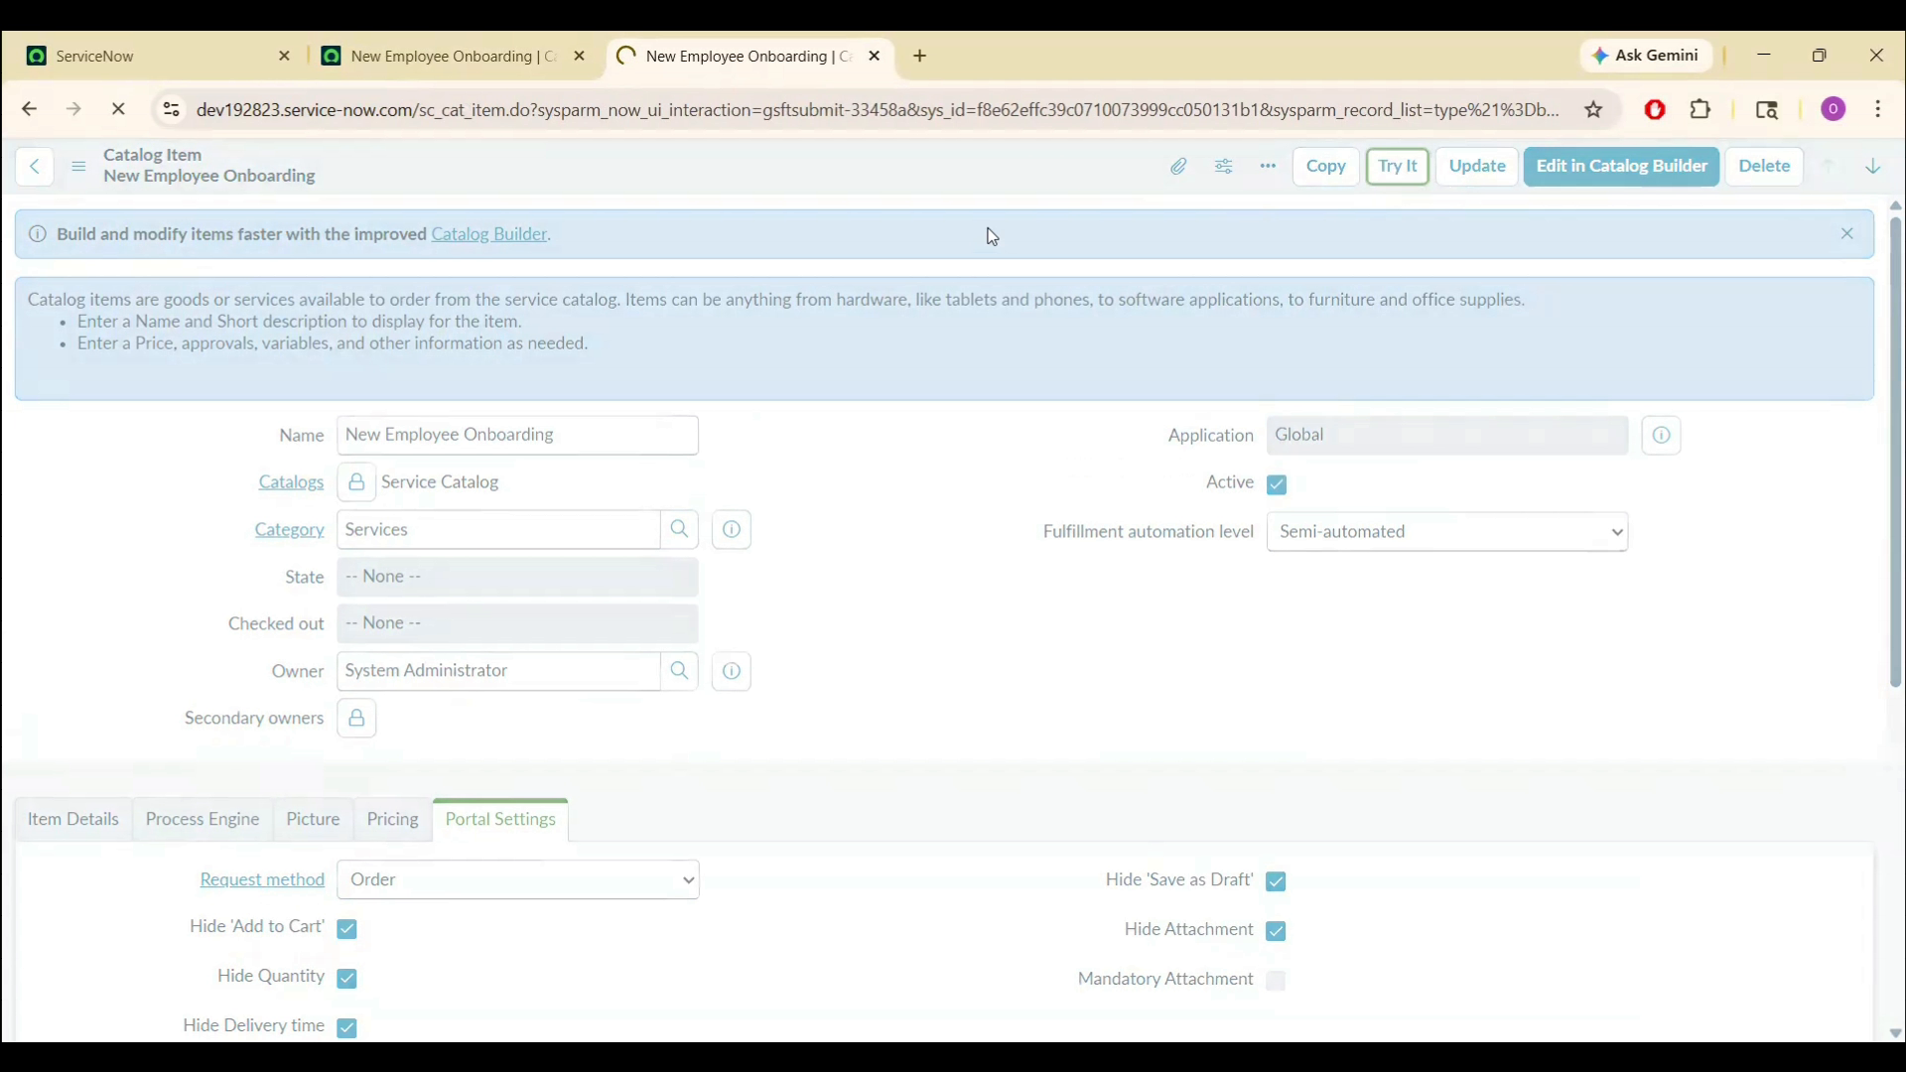
double_click(66, 253)
triple_click(66, 253)
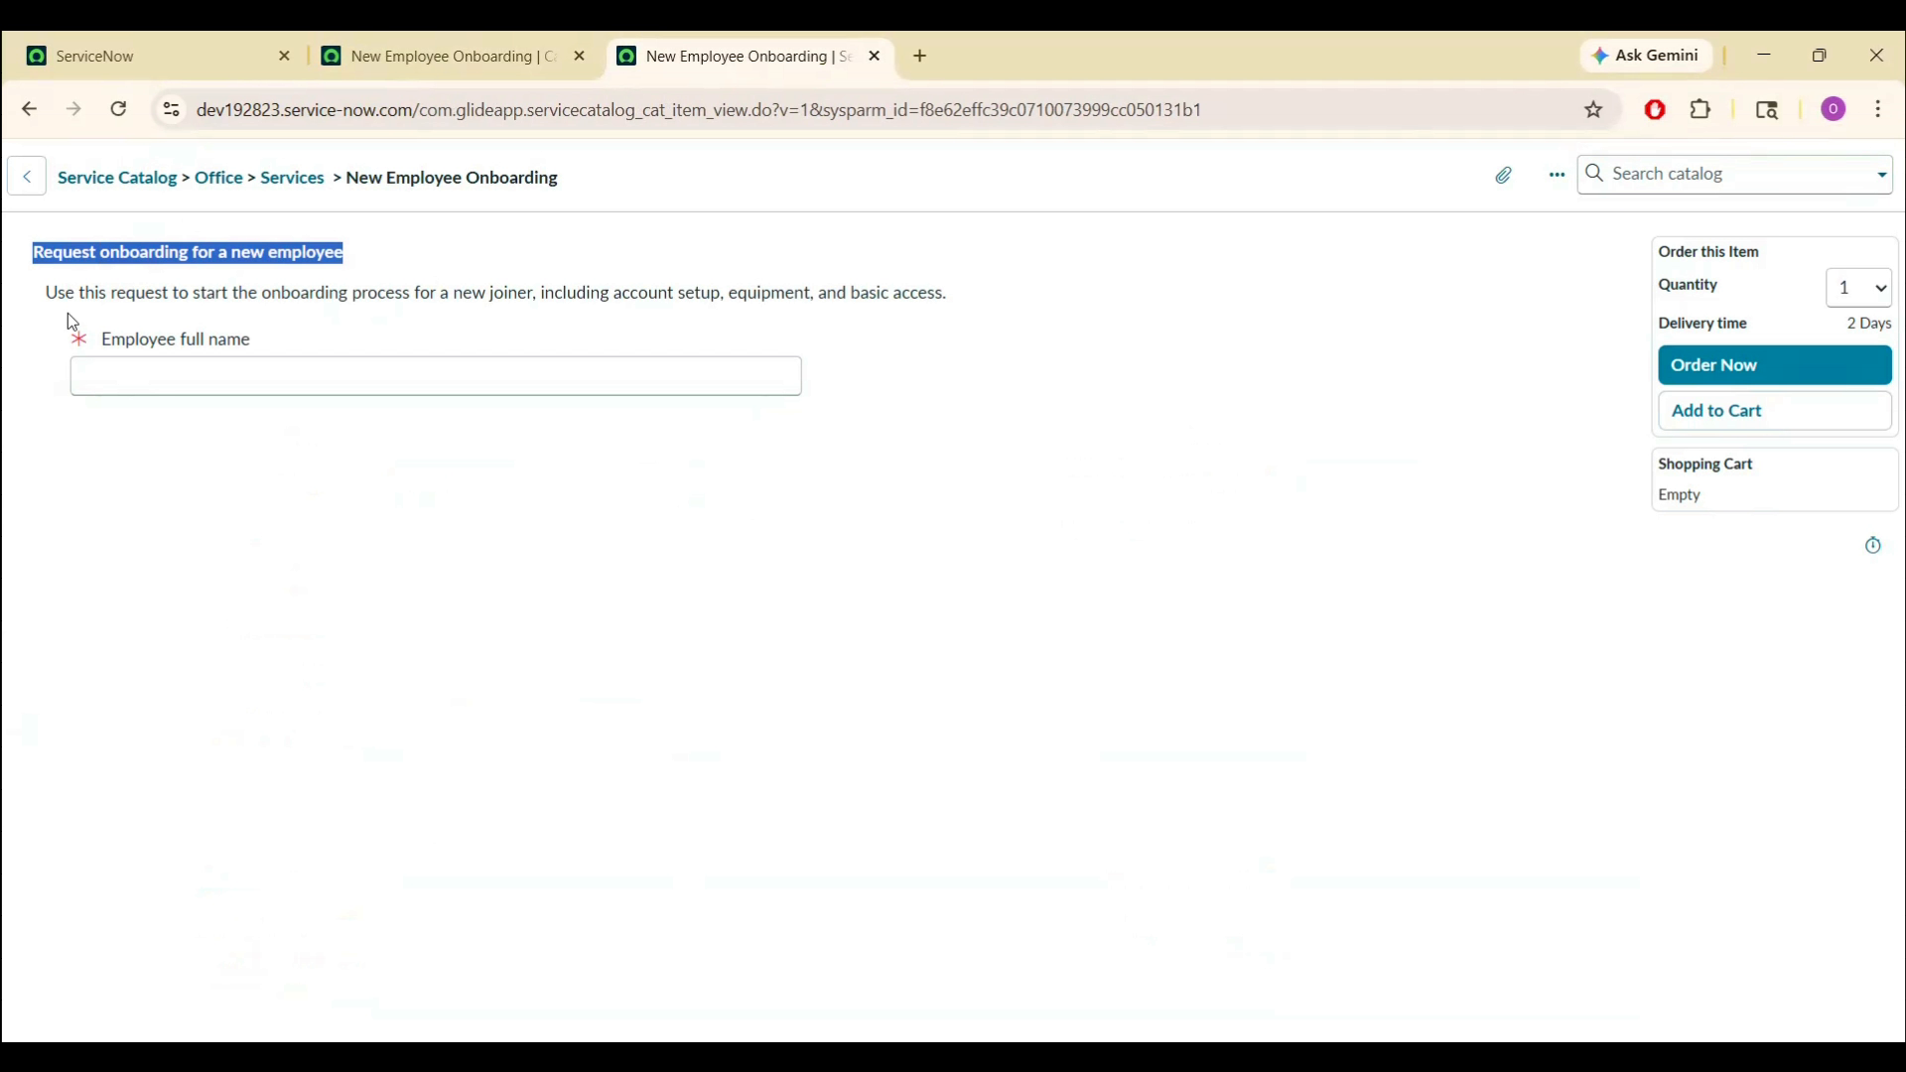
triple_click(80, 292)
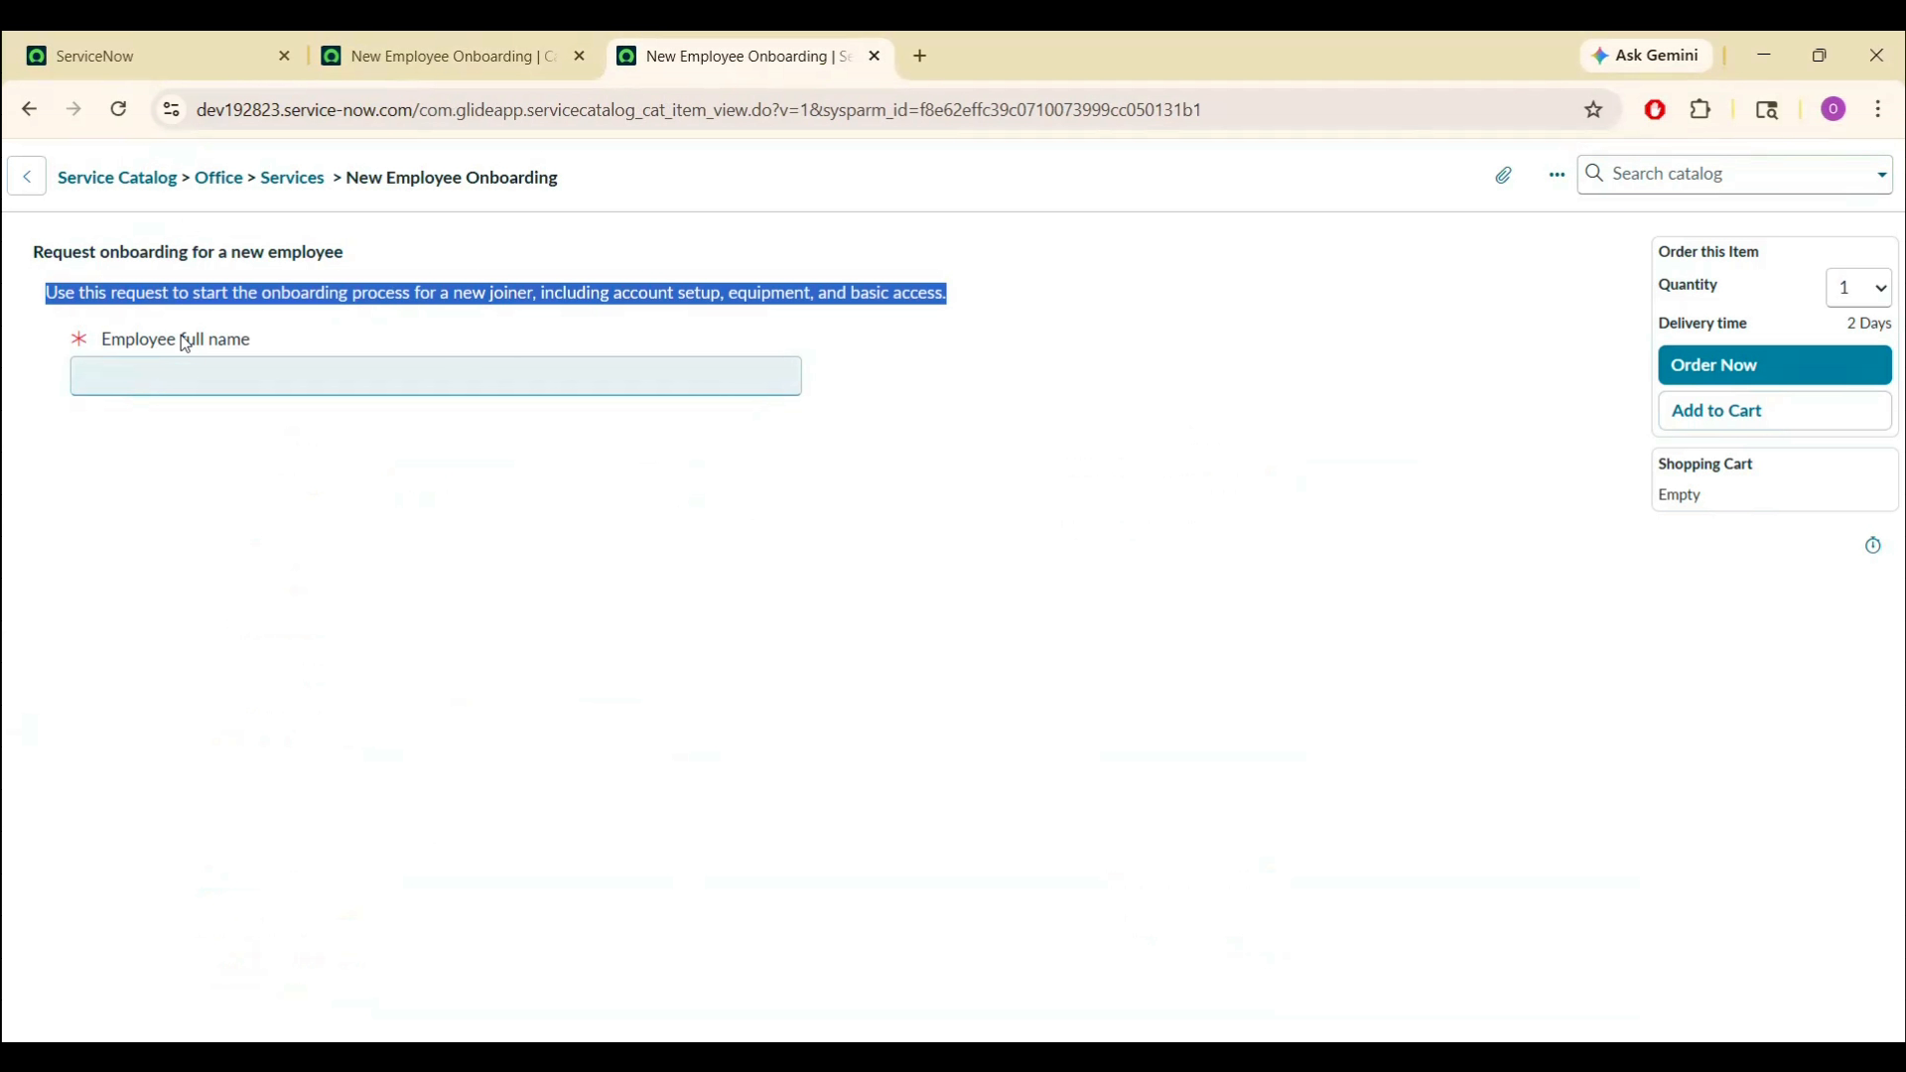
left_click(170, 361)
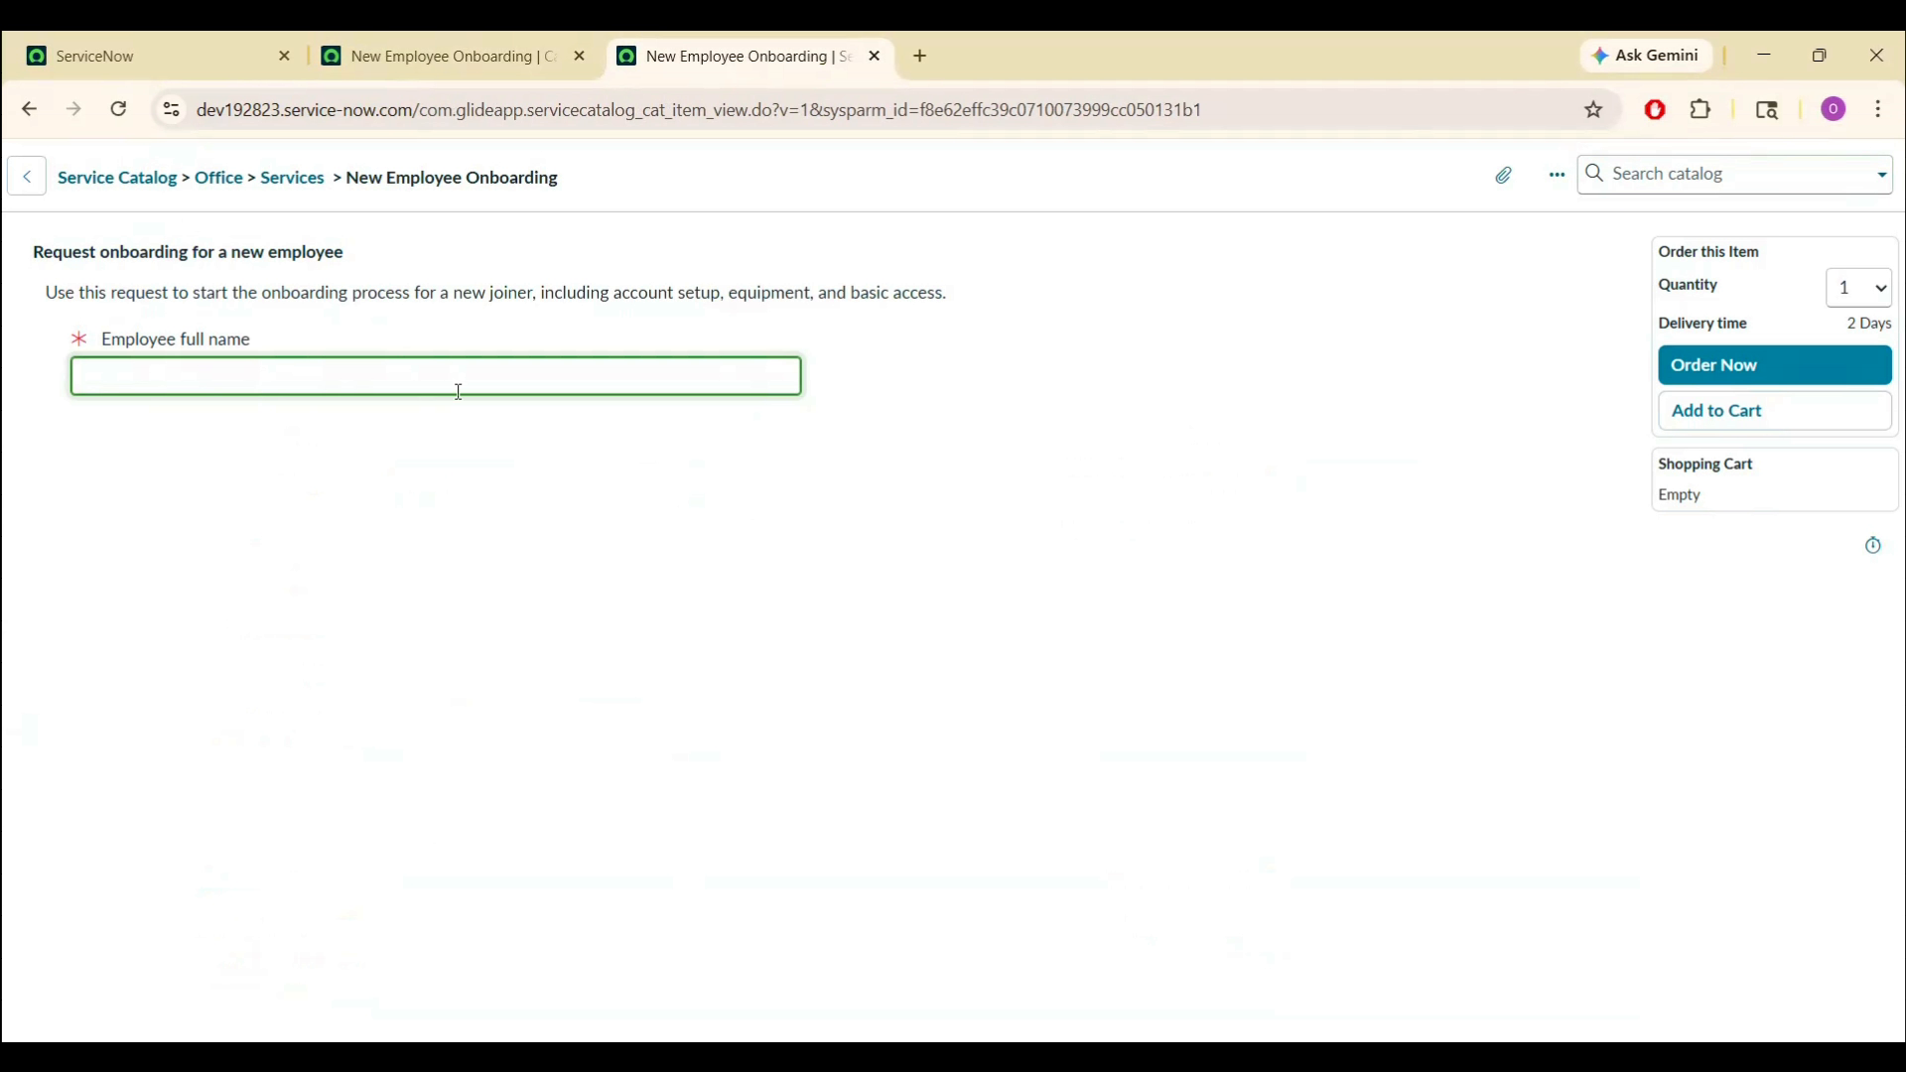
left_click(449, 56)
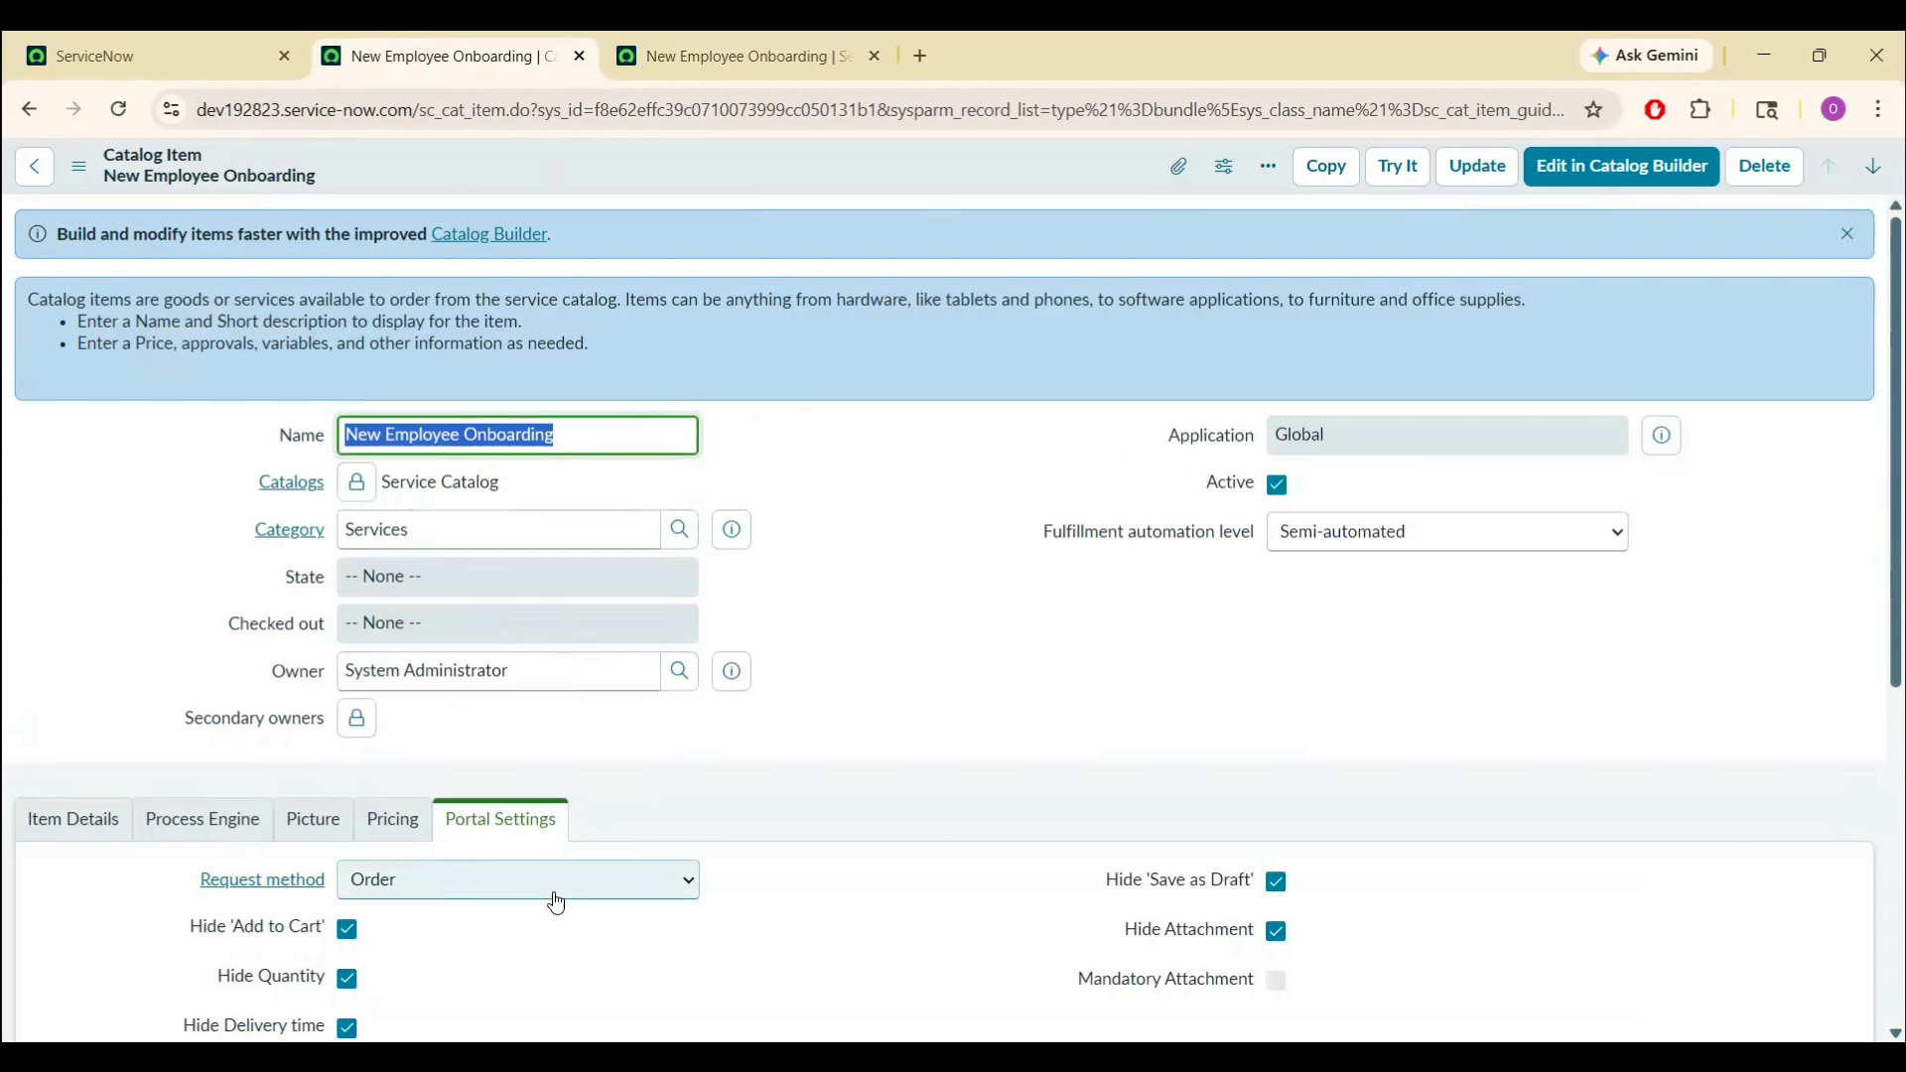
- Open the Employee full name variable and set its Variable Width to 100%
scroll(1533, 834, "down", 5)
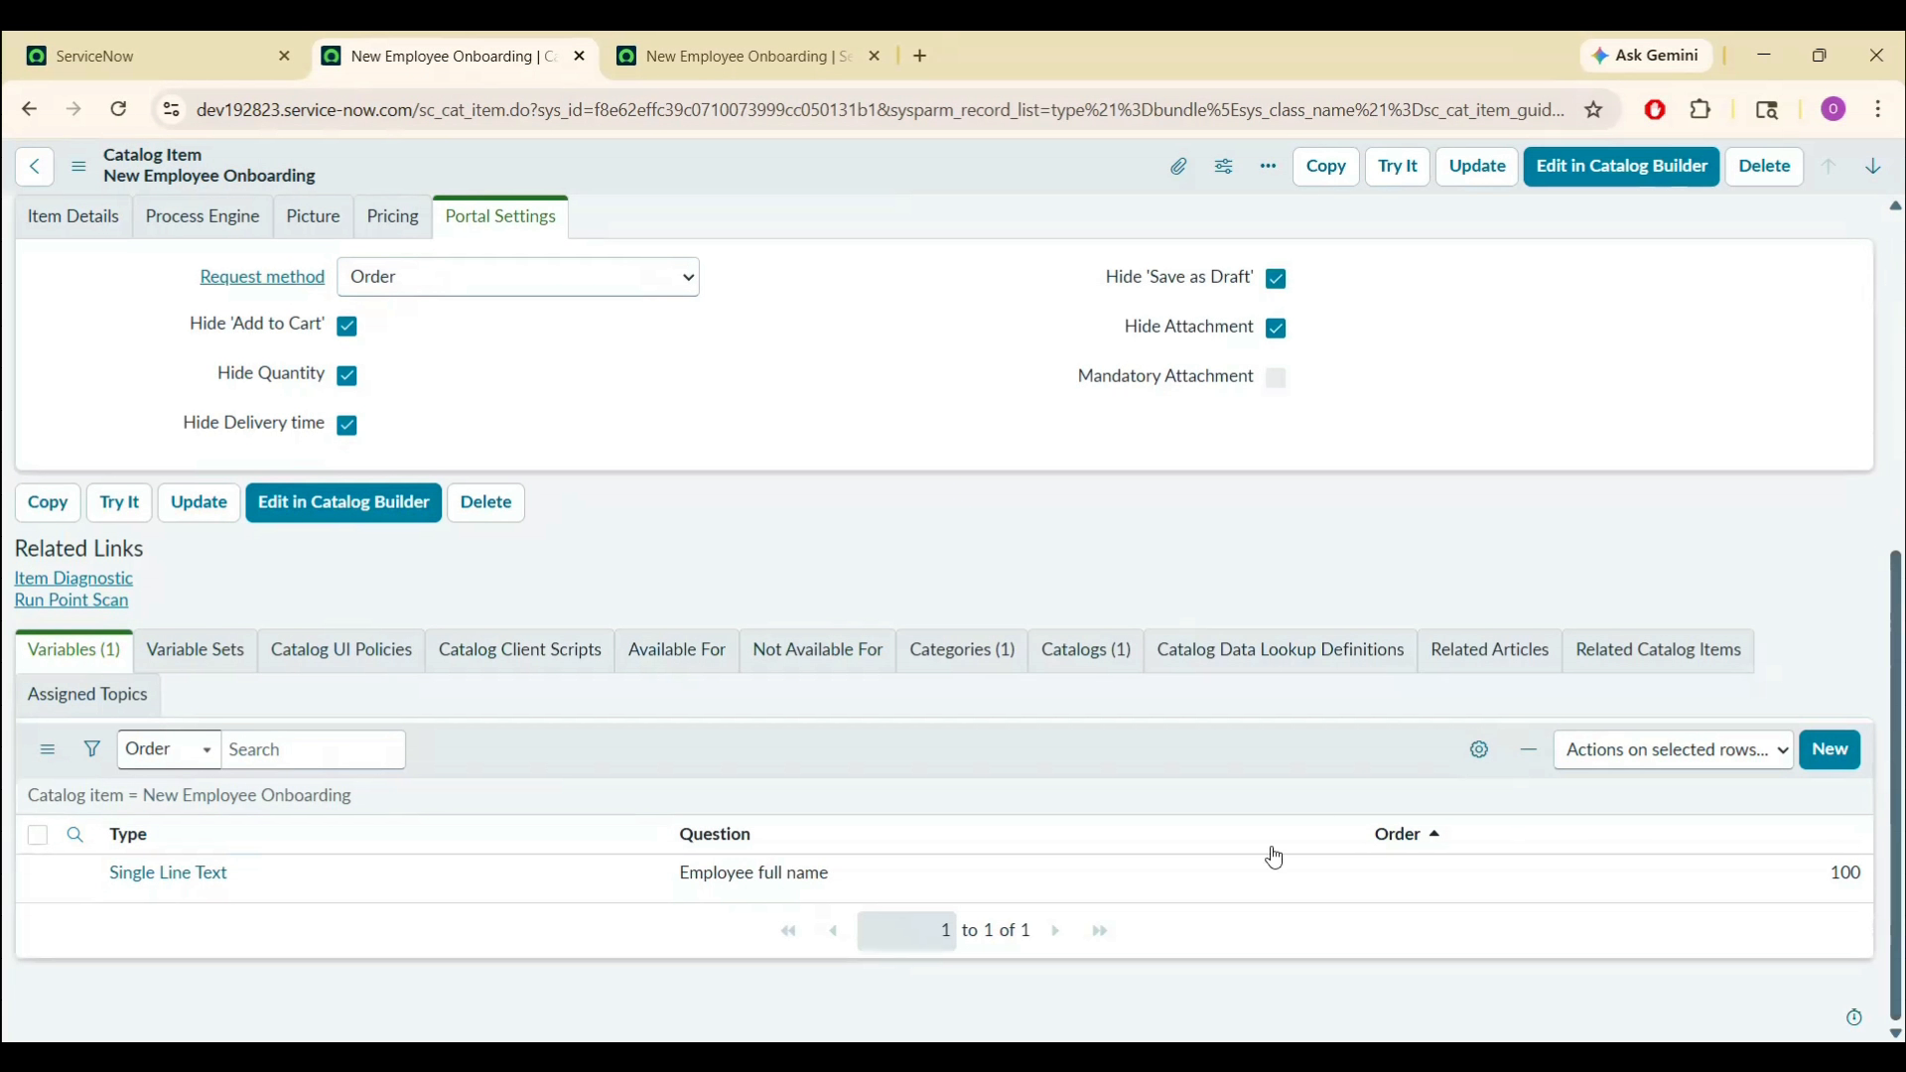
left_click(177, 877)
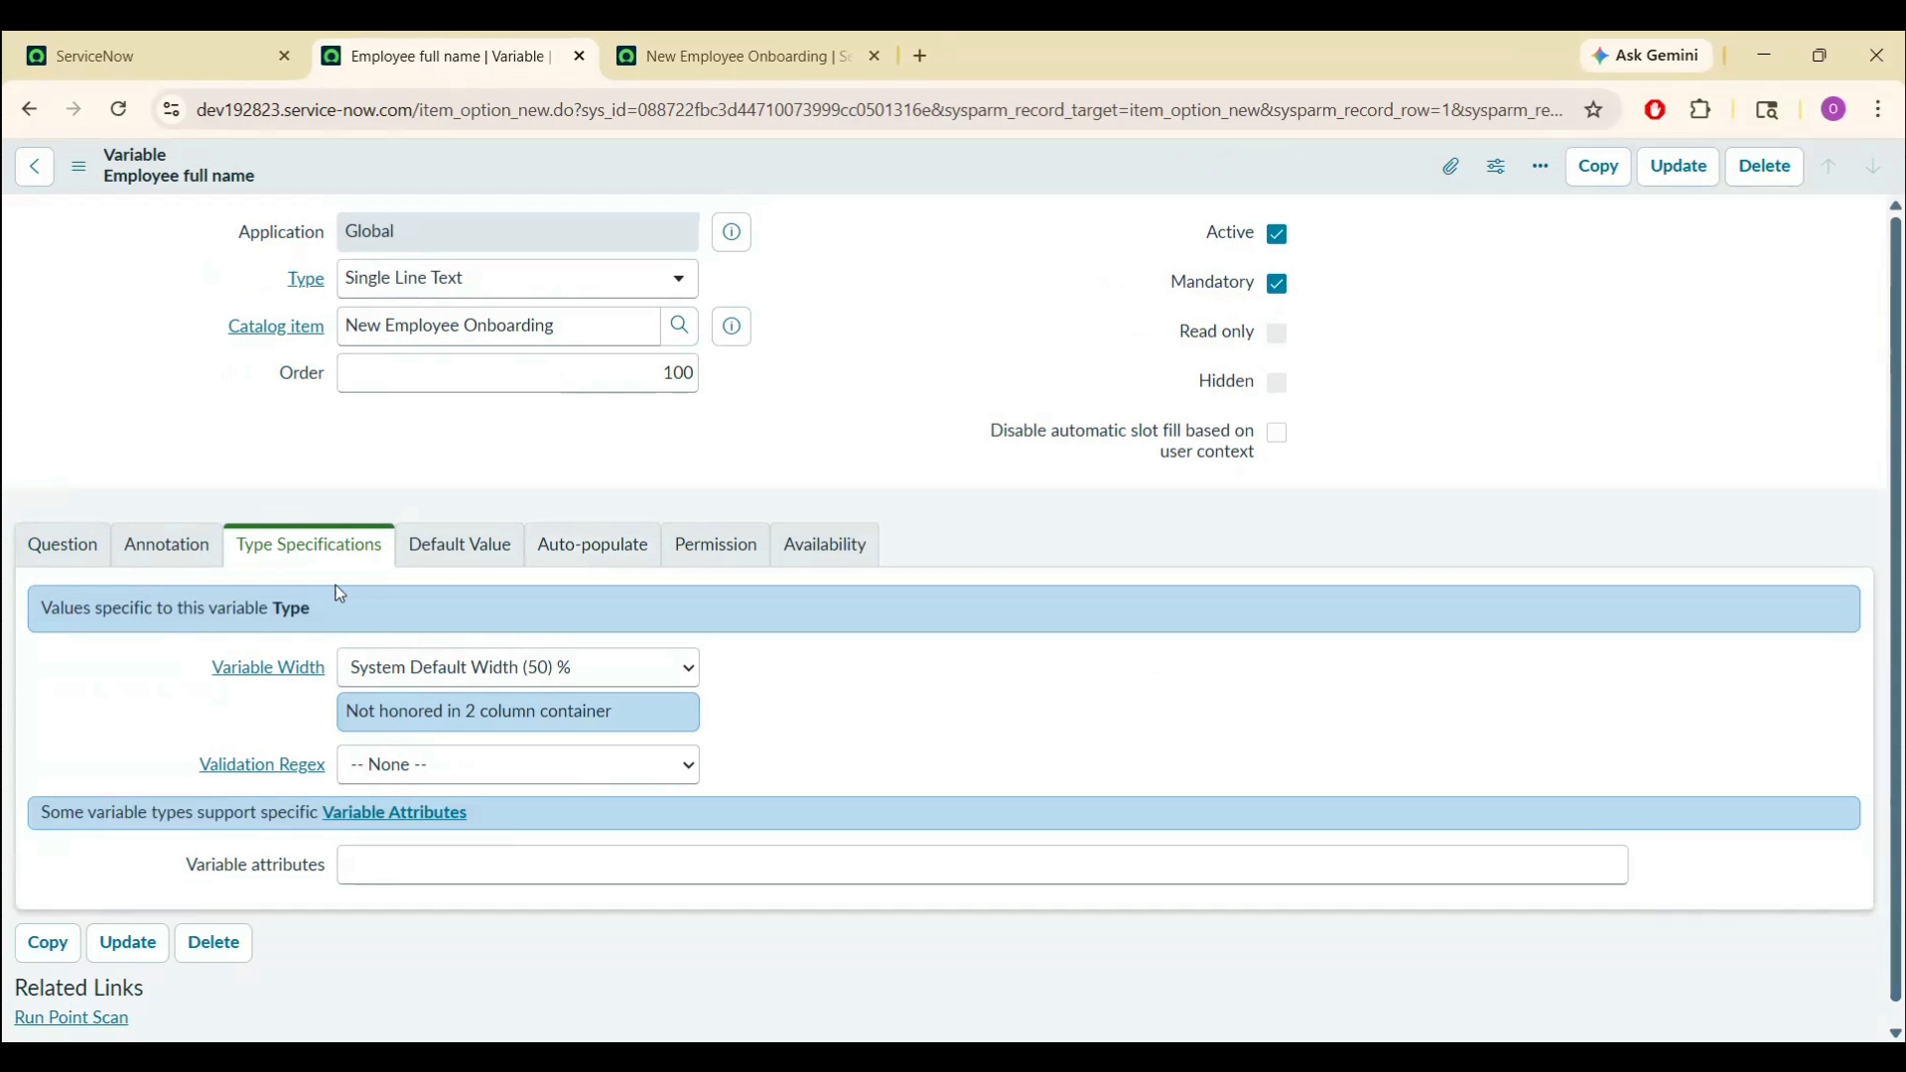
left_click(659, 683)
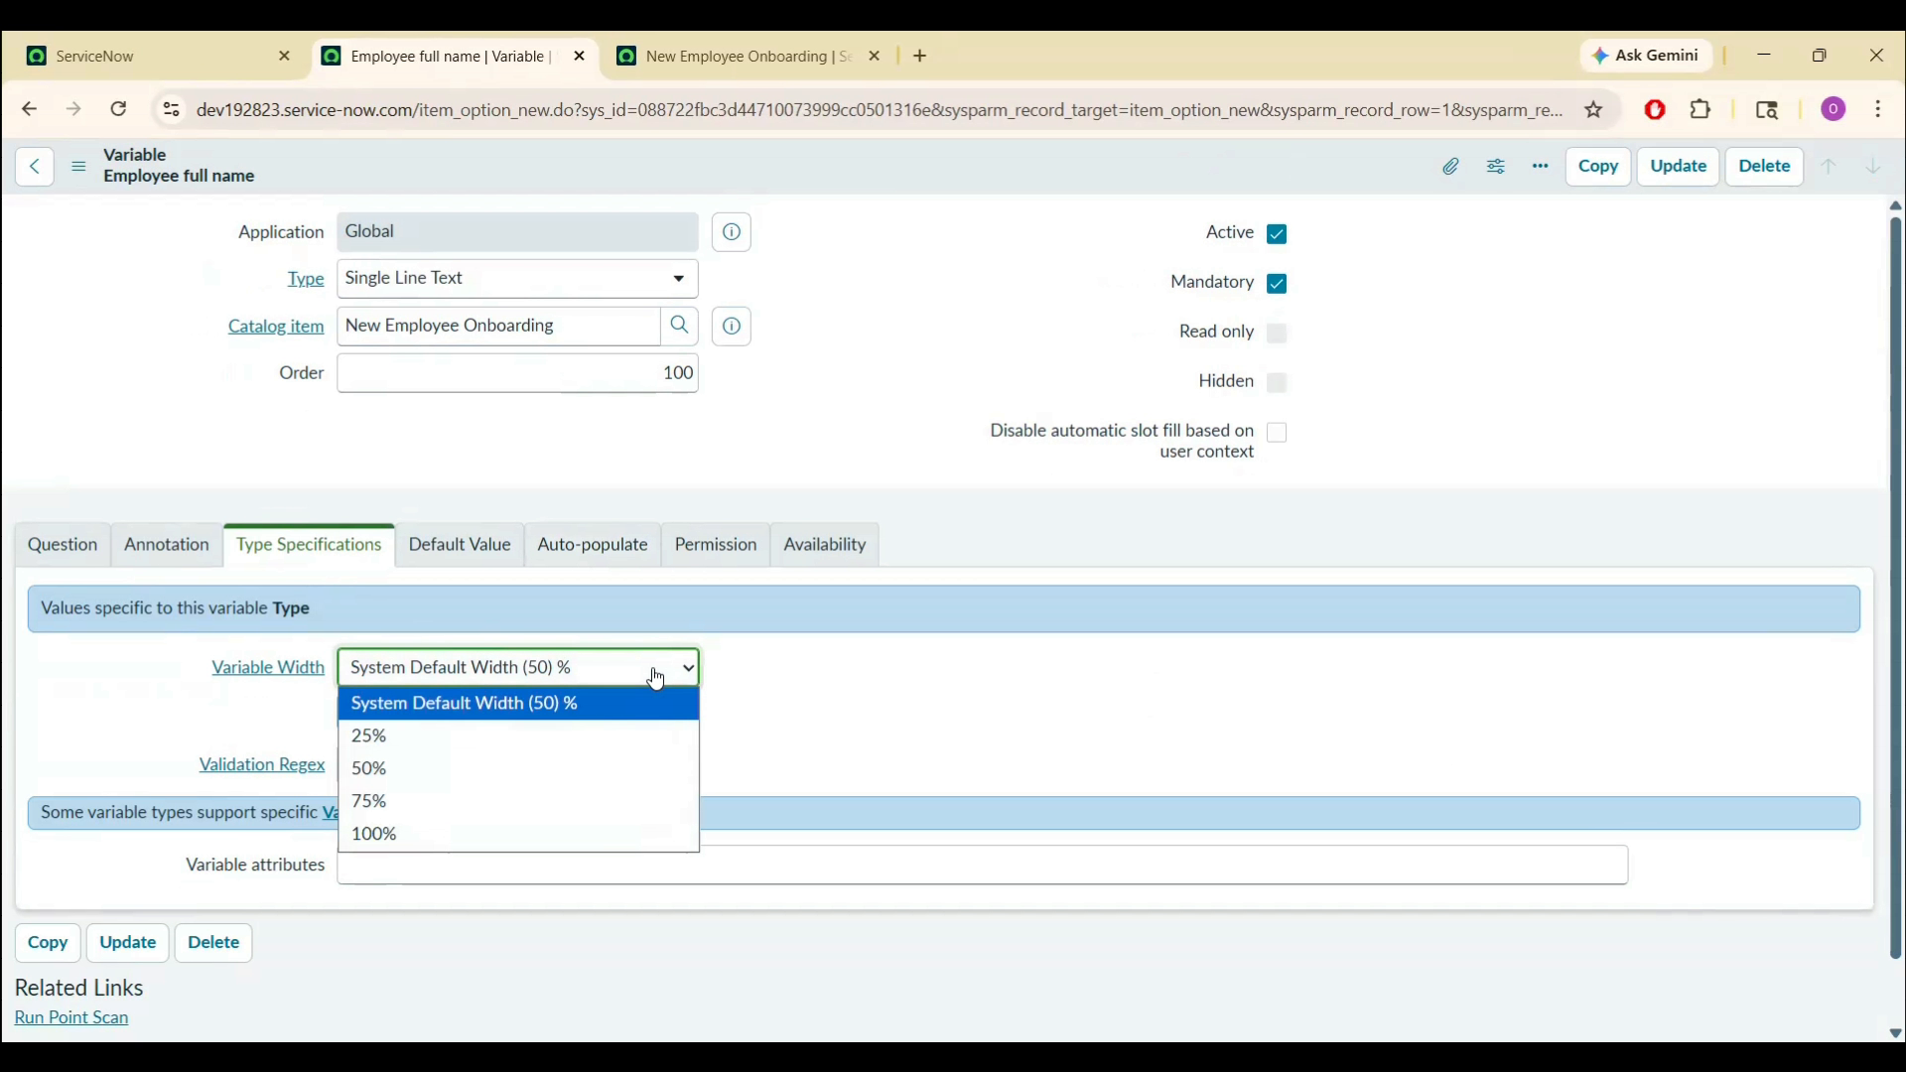
left_click(521, 836)
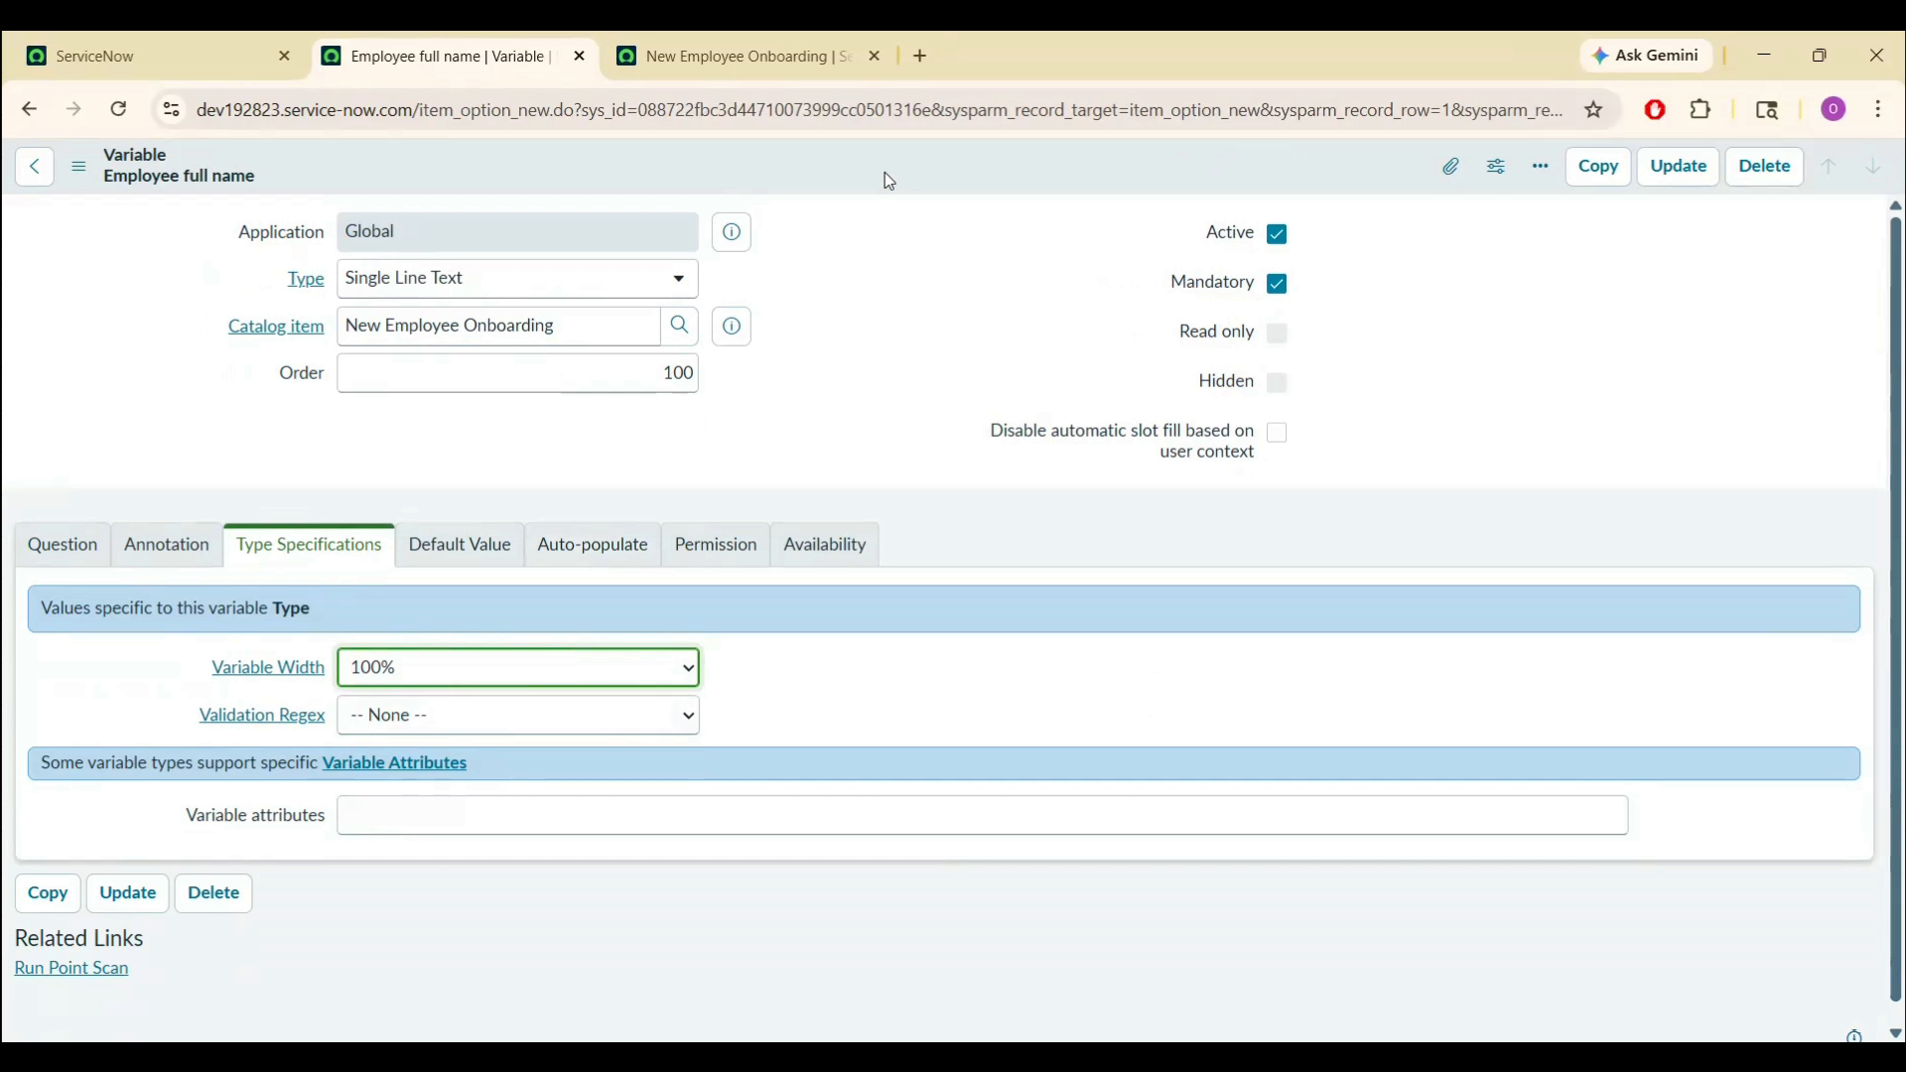
- Reload the Try It preview to see the full-width field, then return to the variable
left_click(723, 35)
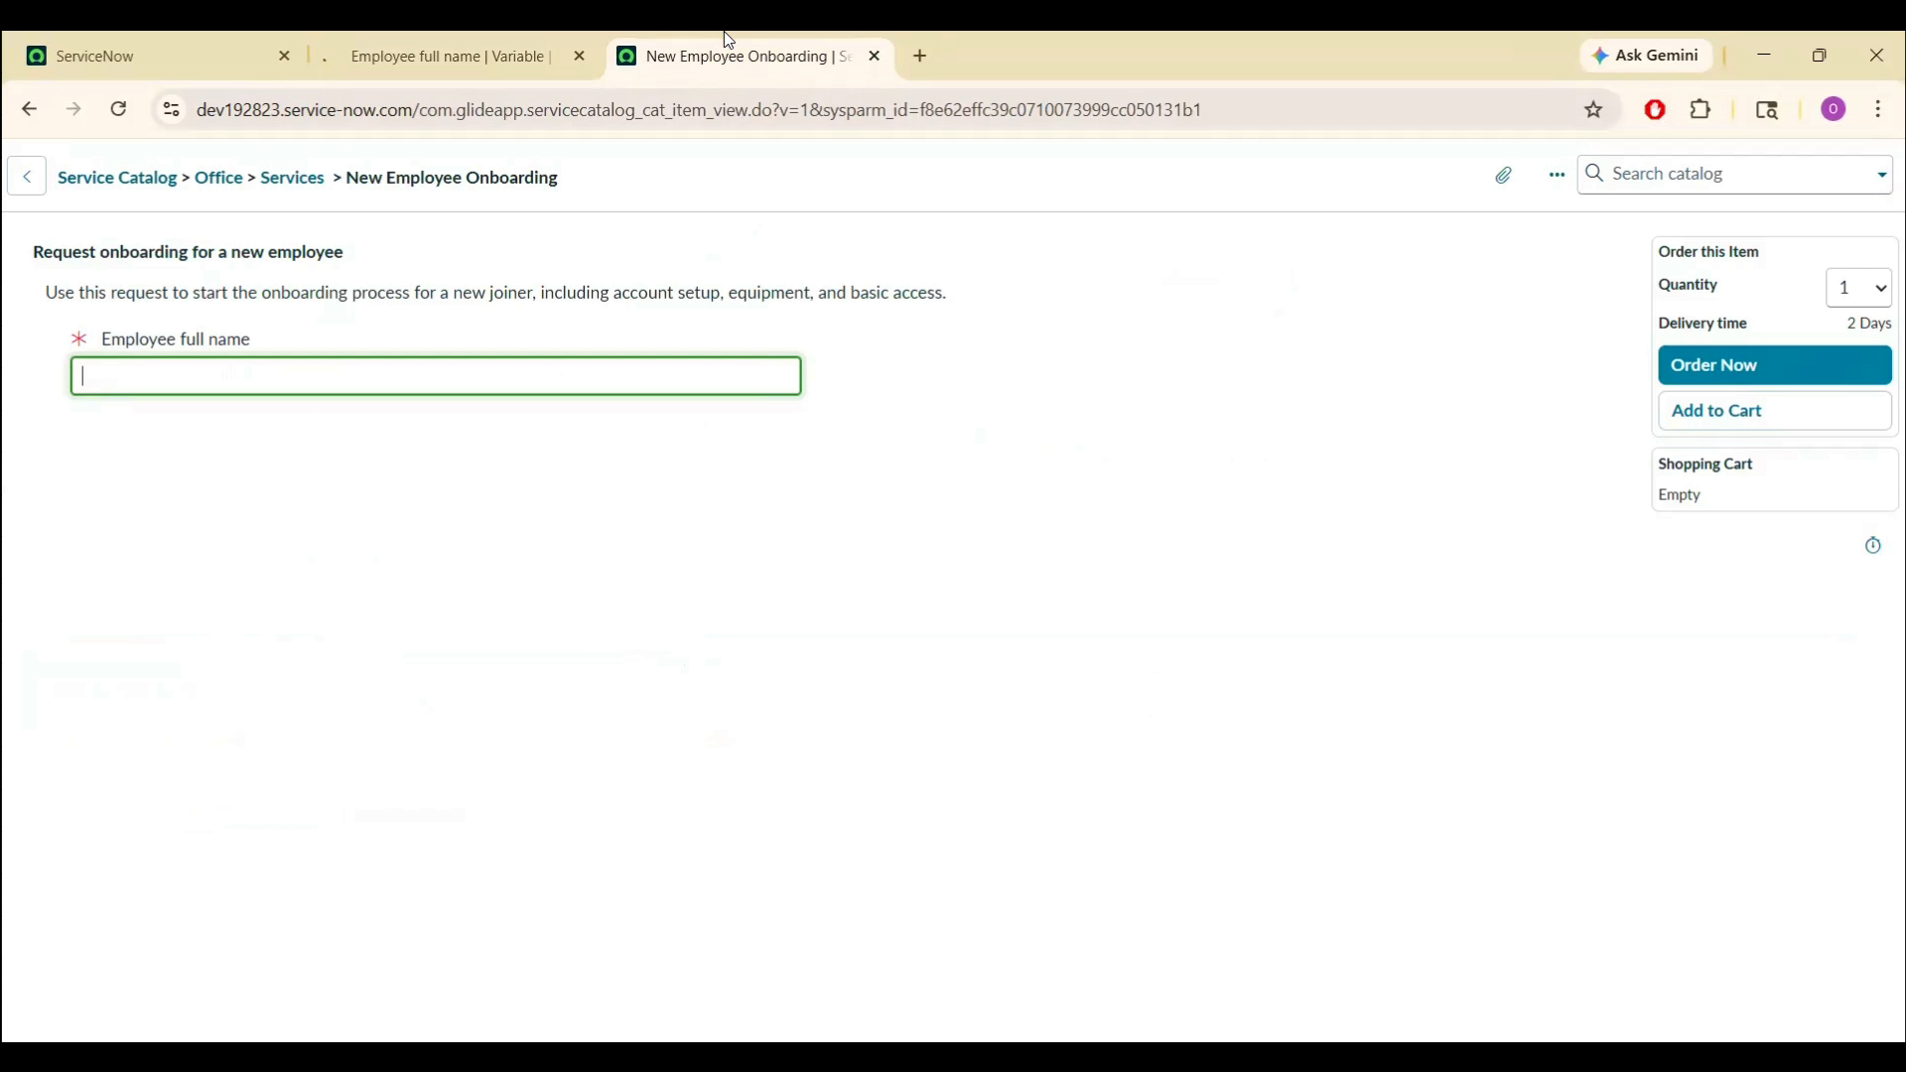
left_click(706, 109)
key("Return")
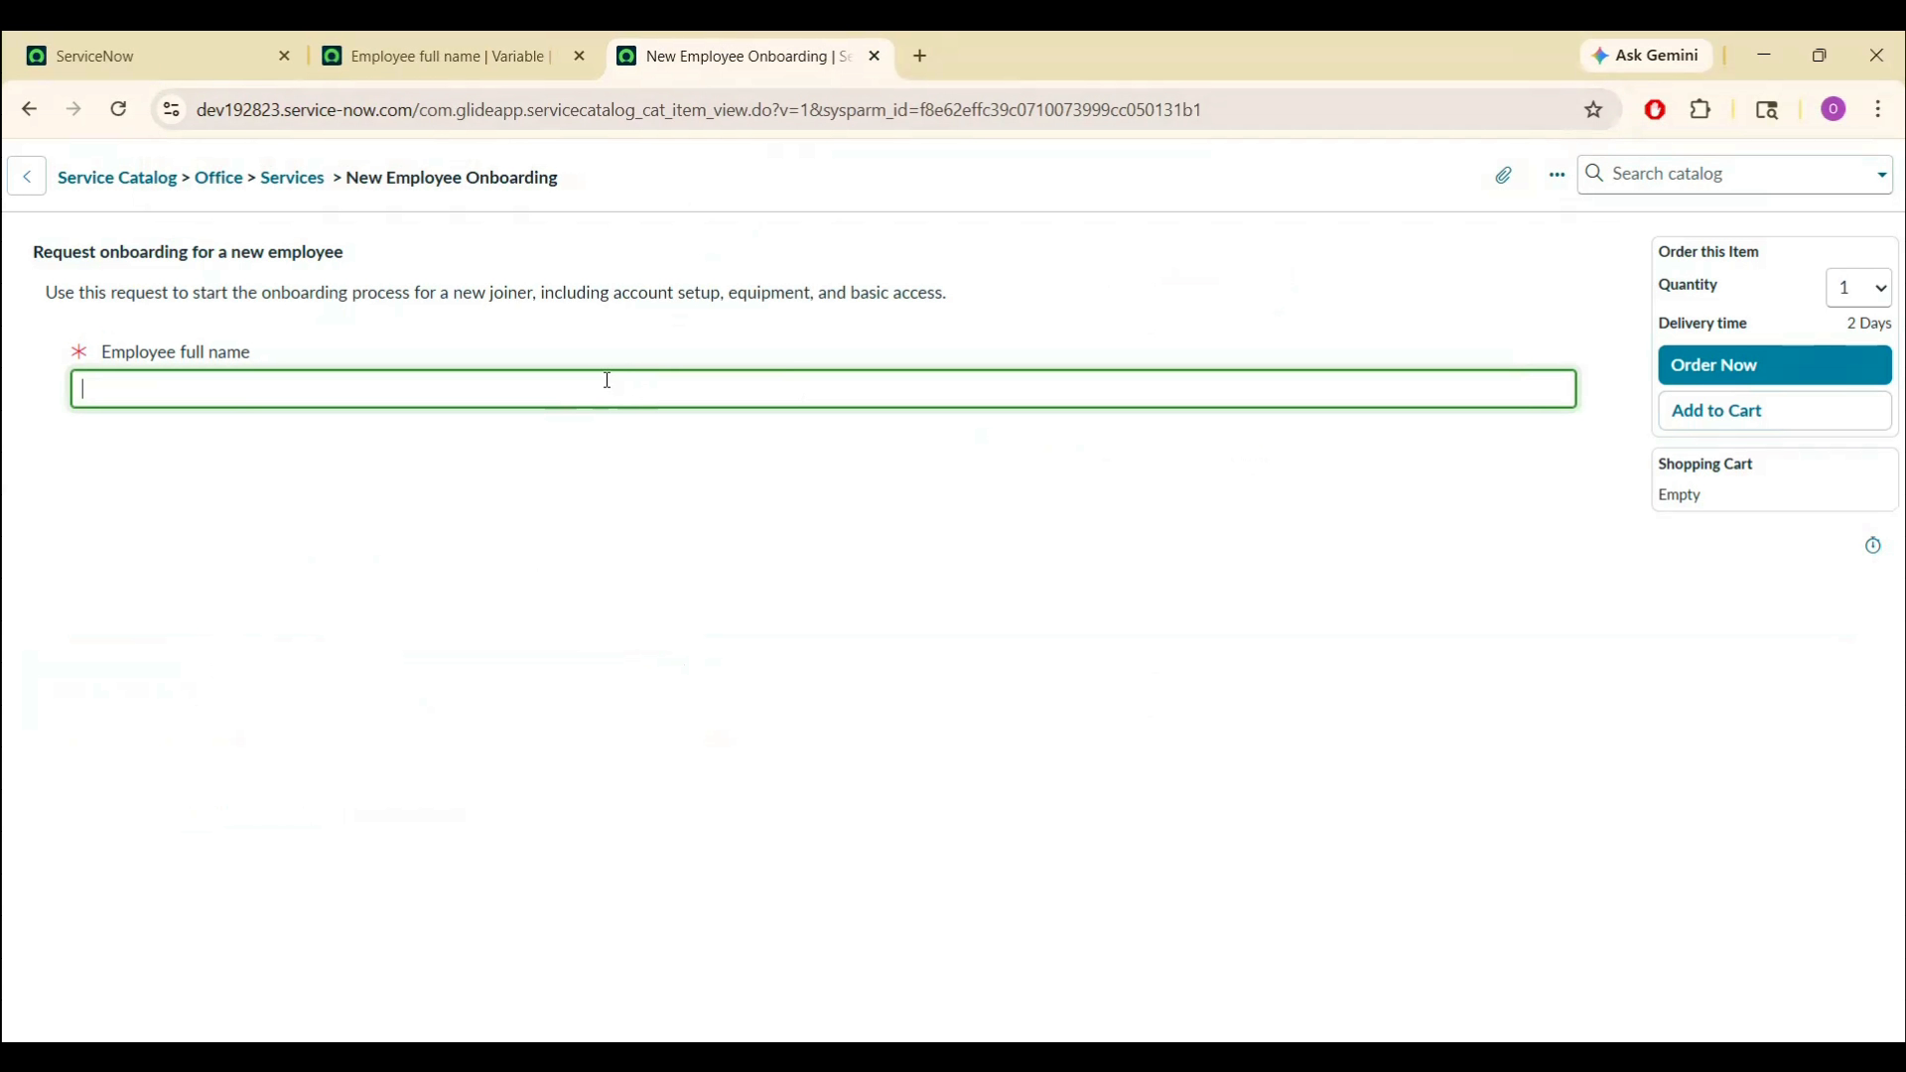
left_click(436, 57)
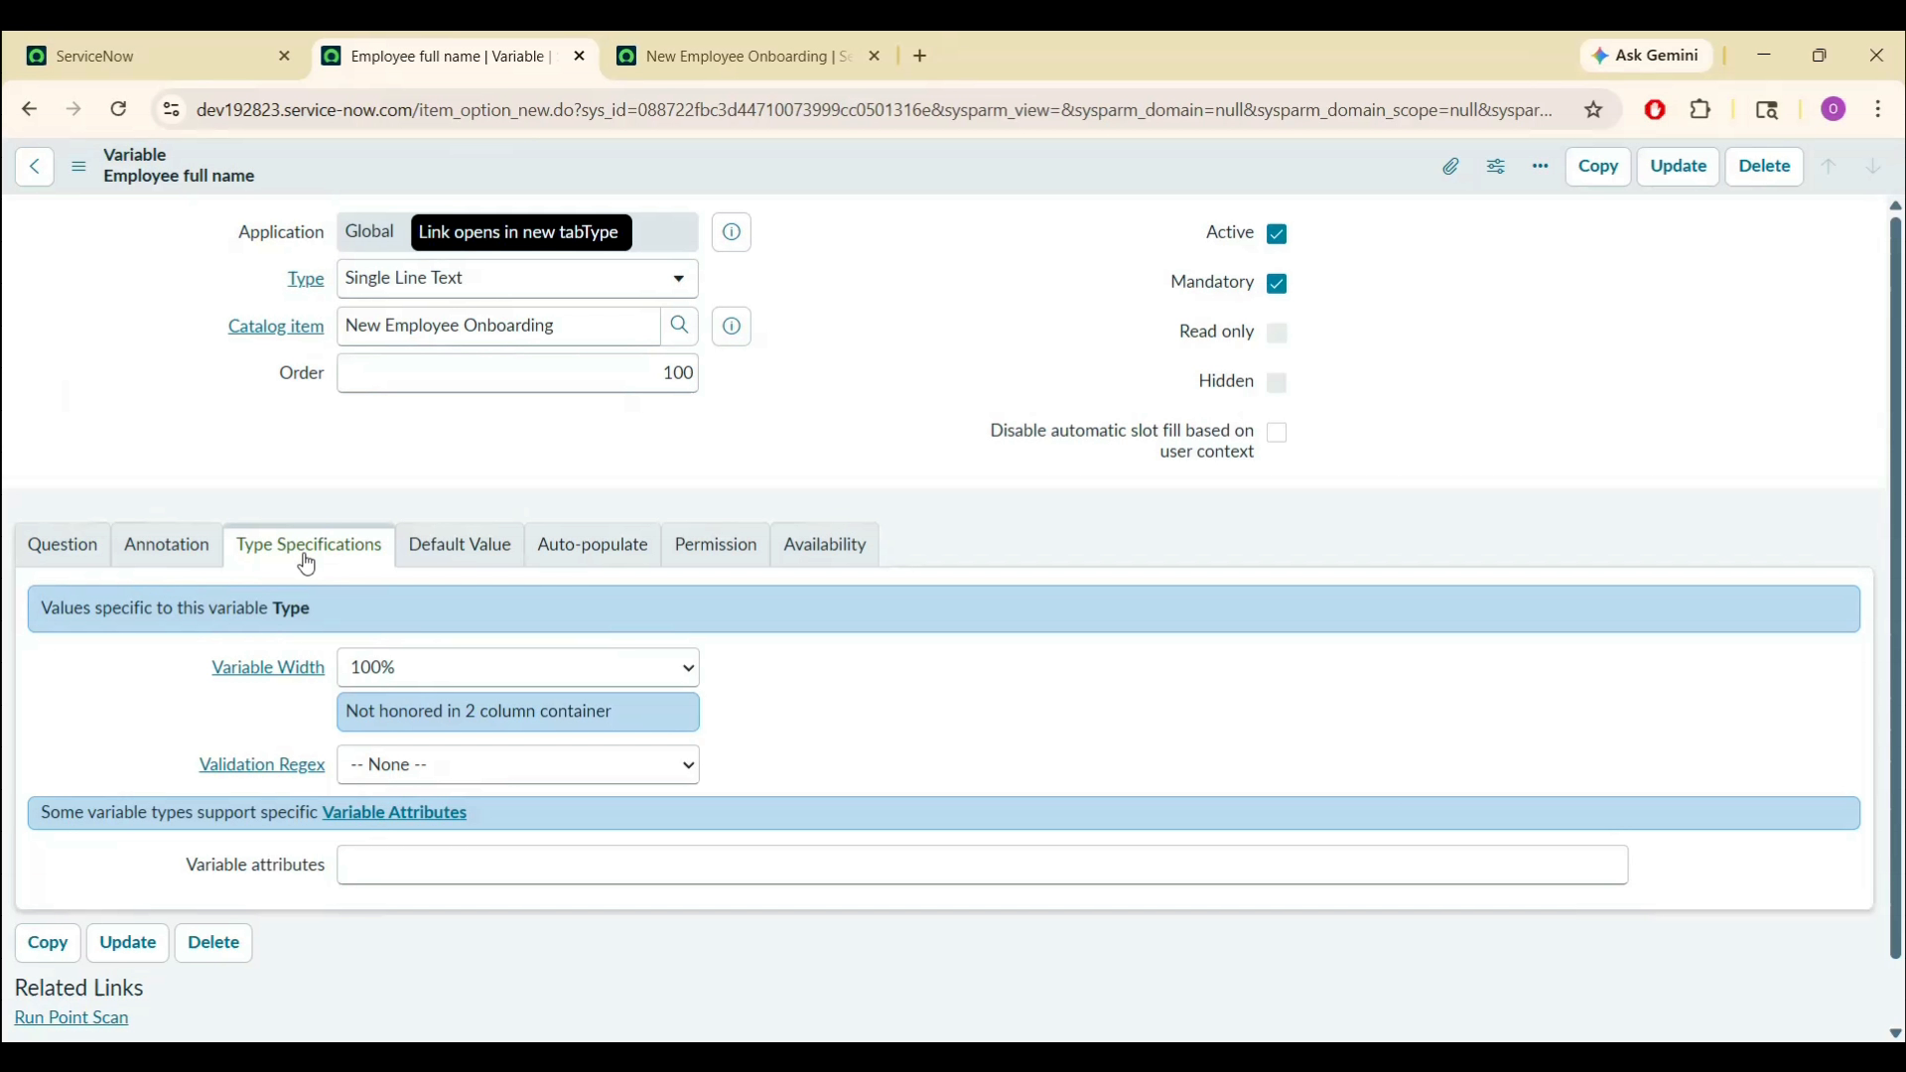
- Reset Variable Width to System Default Width (50) % and save
left_click(553, 668)
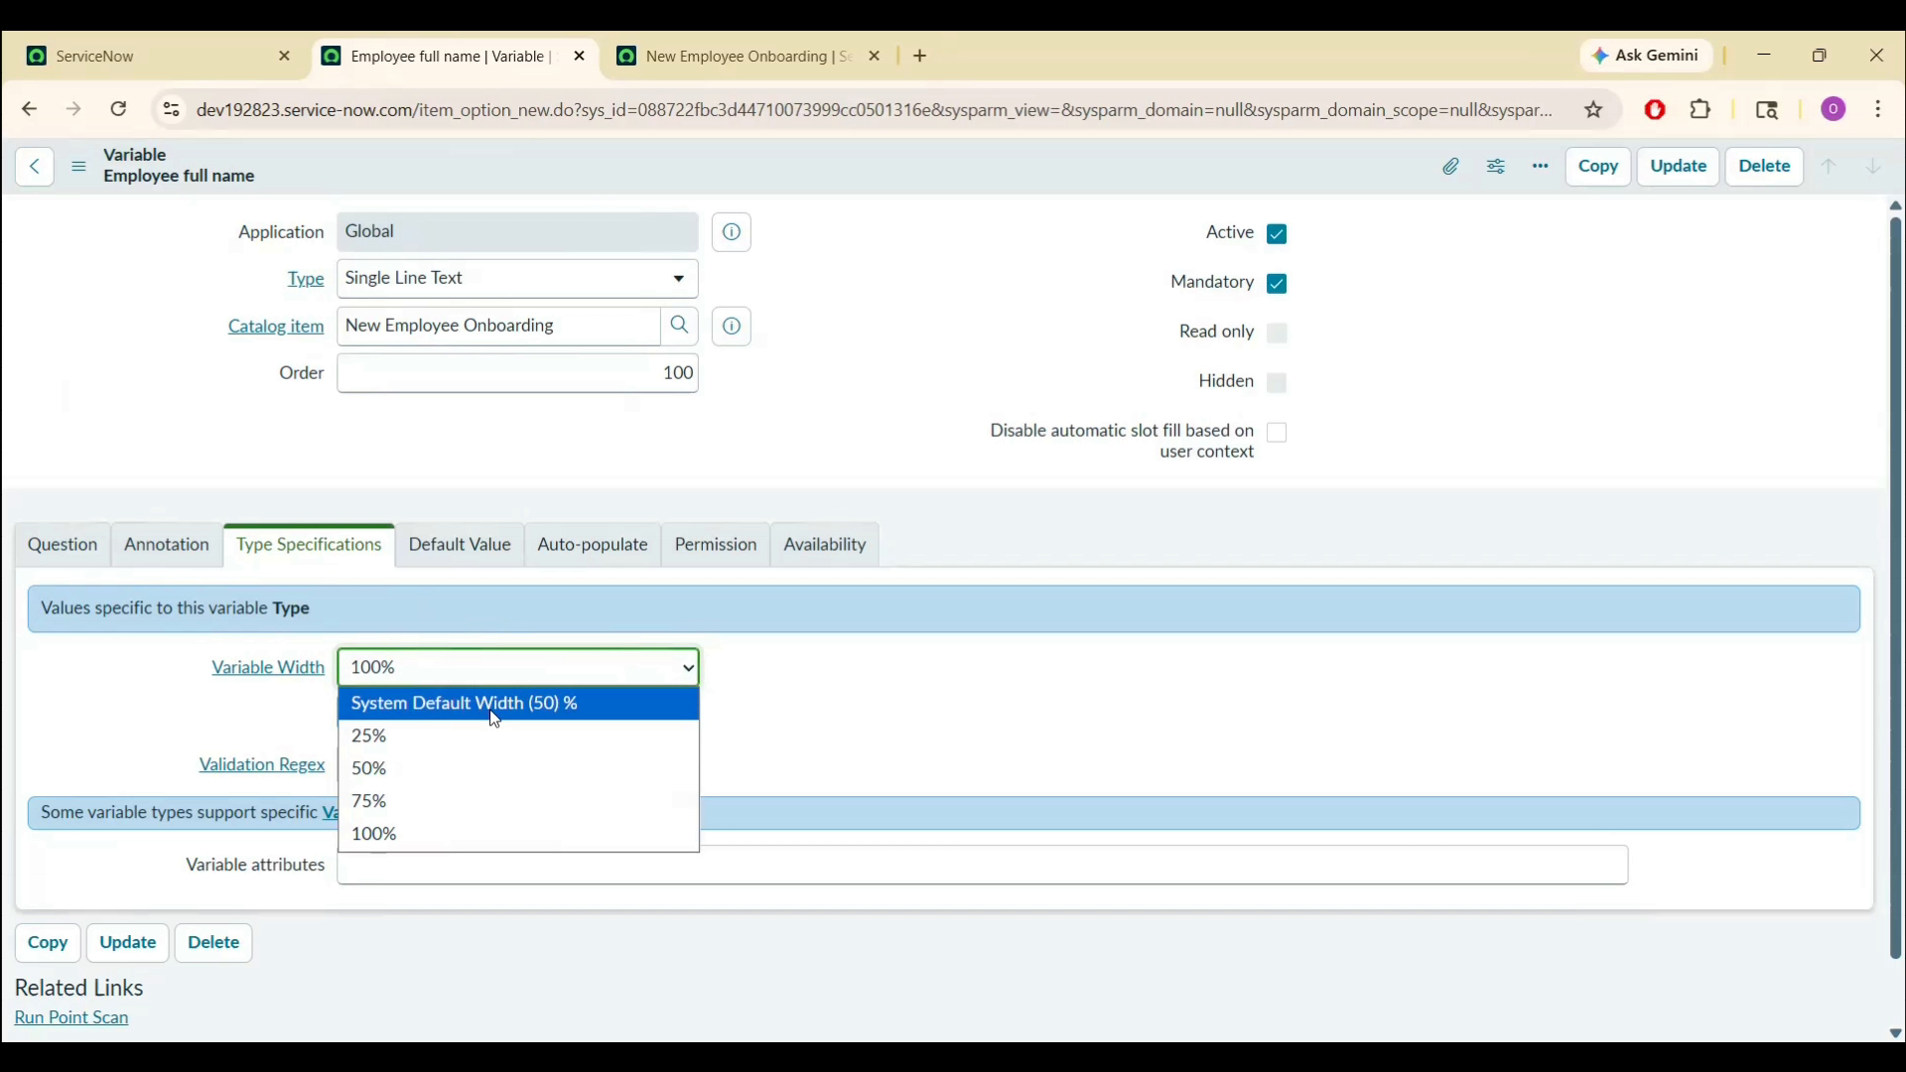
left_click(495, 707)
right_click(877, 166)
left_click(901, 183)
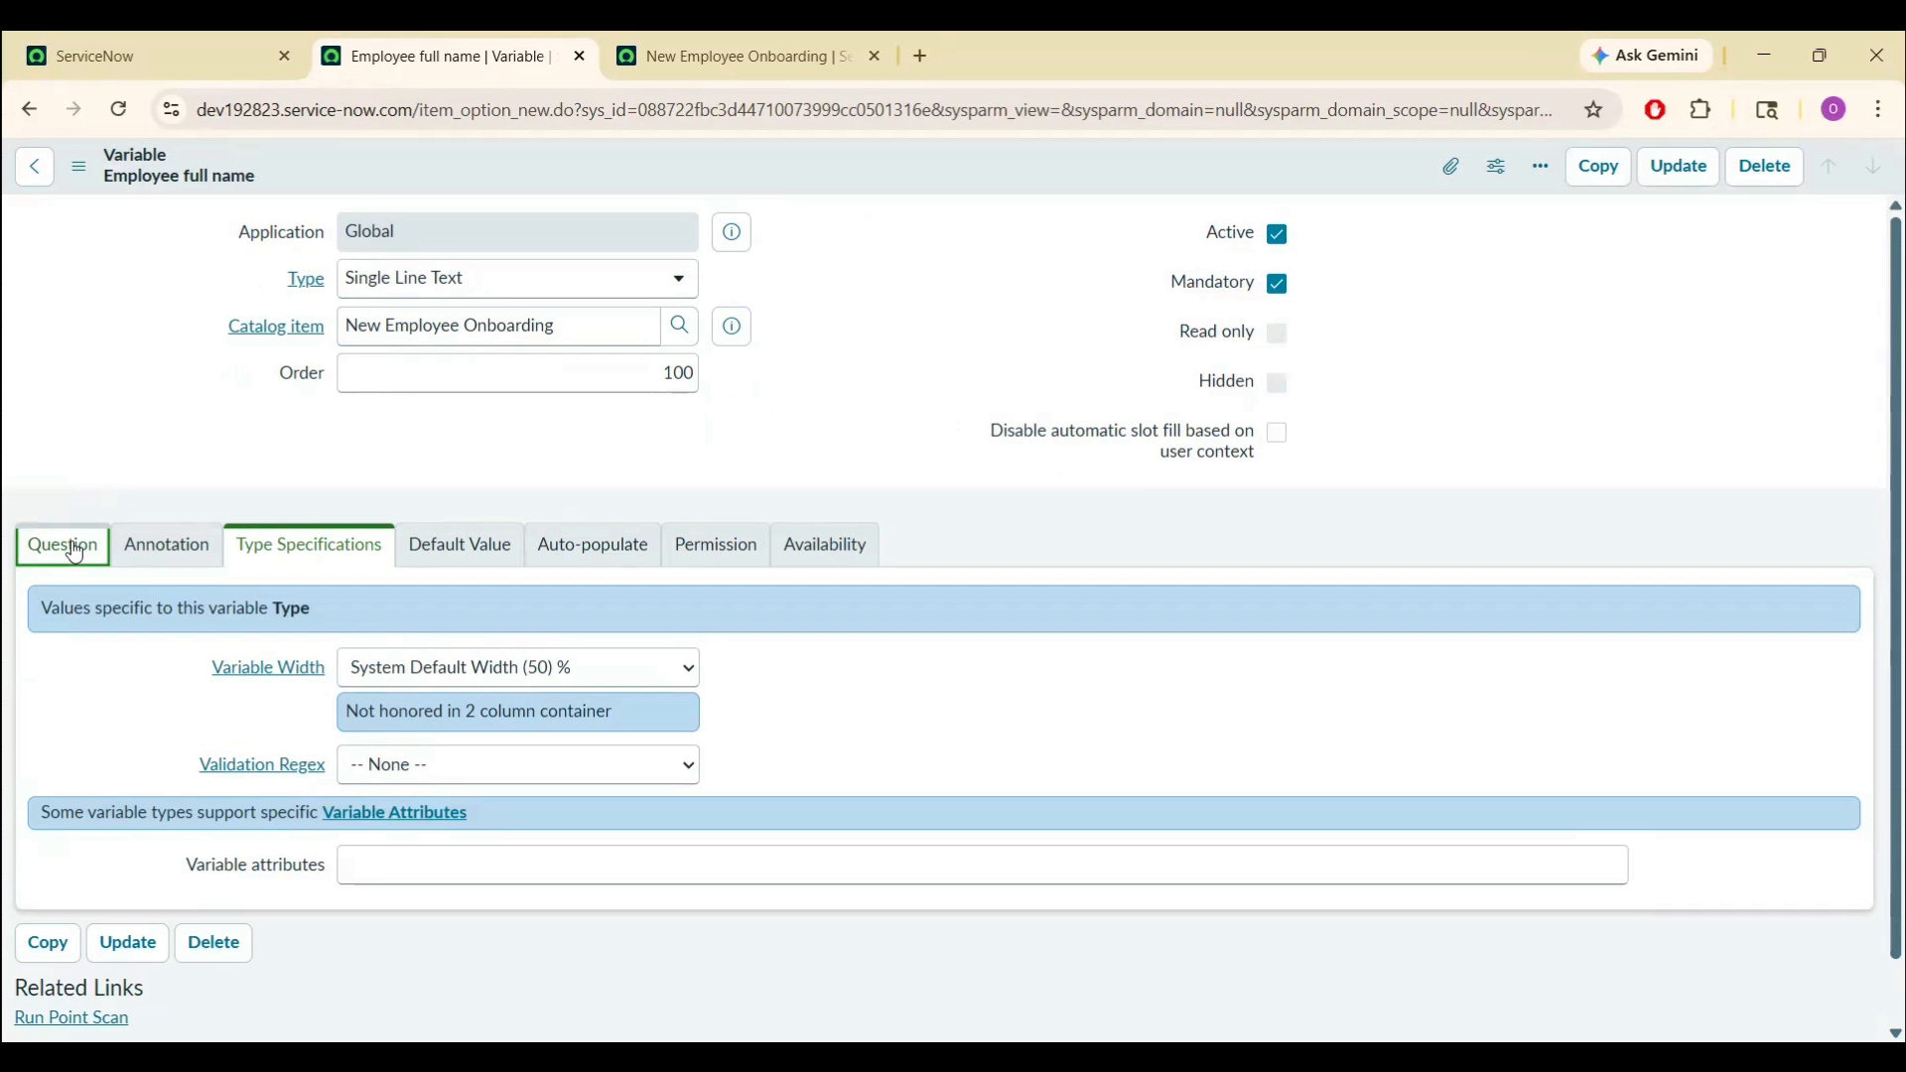
- Give the variable conversational label 'Test', tooltip 'Test 1' and example text 'Test 2', then save
left_click(75, 551)
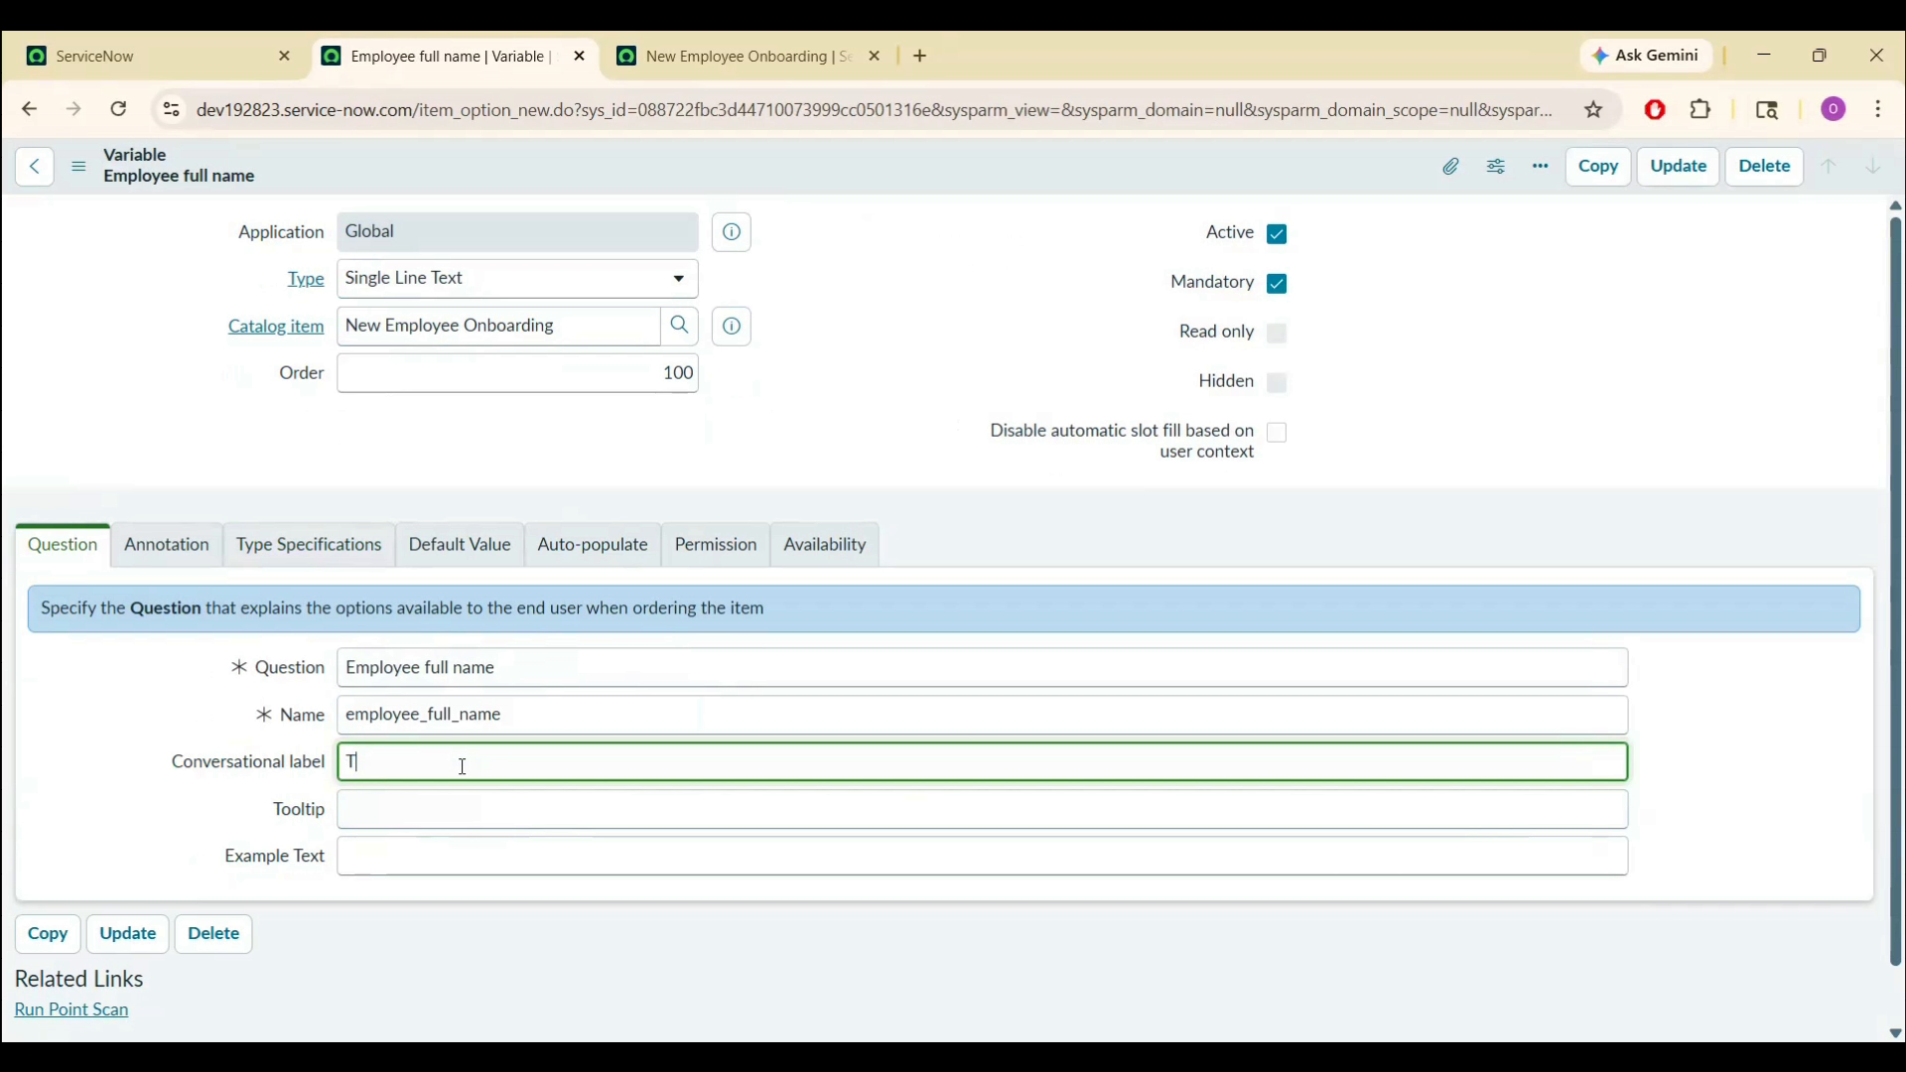
left_click(410, 822)
type("Test 1")
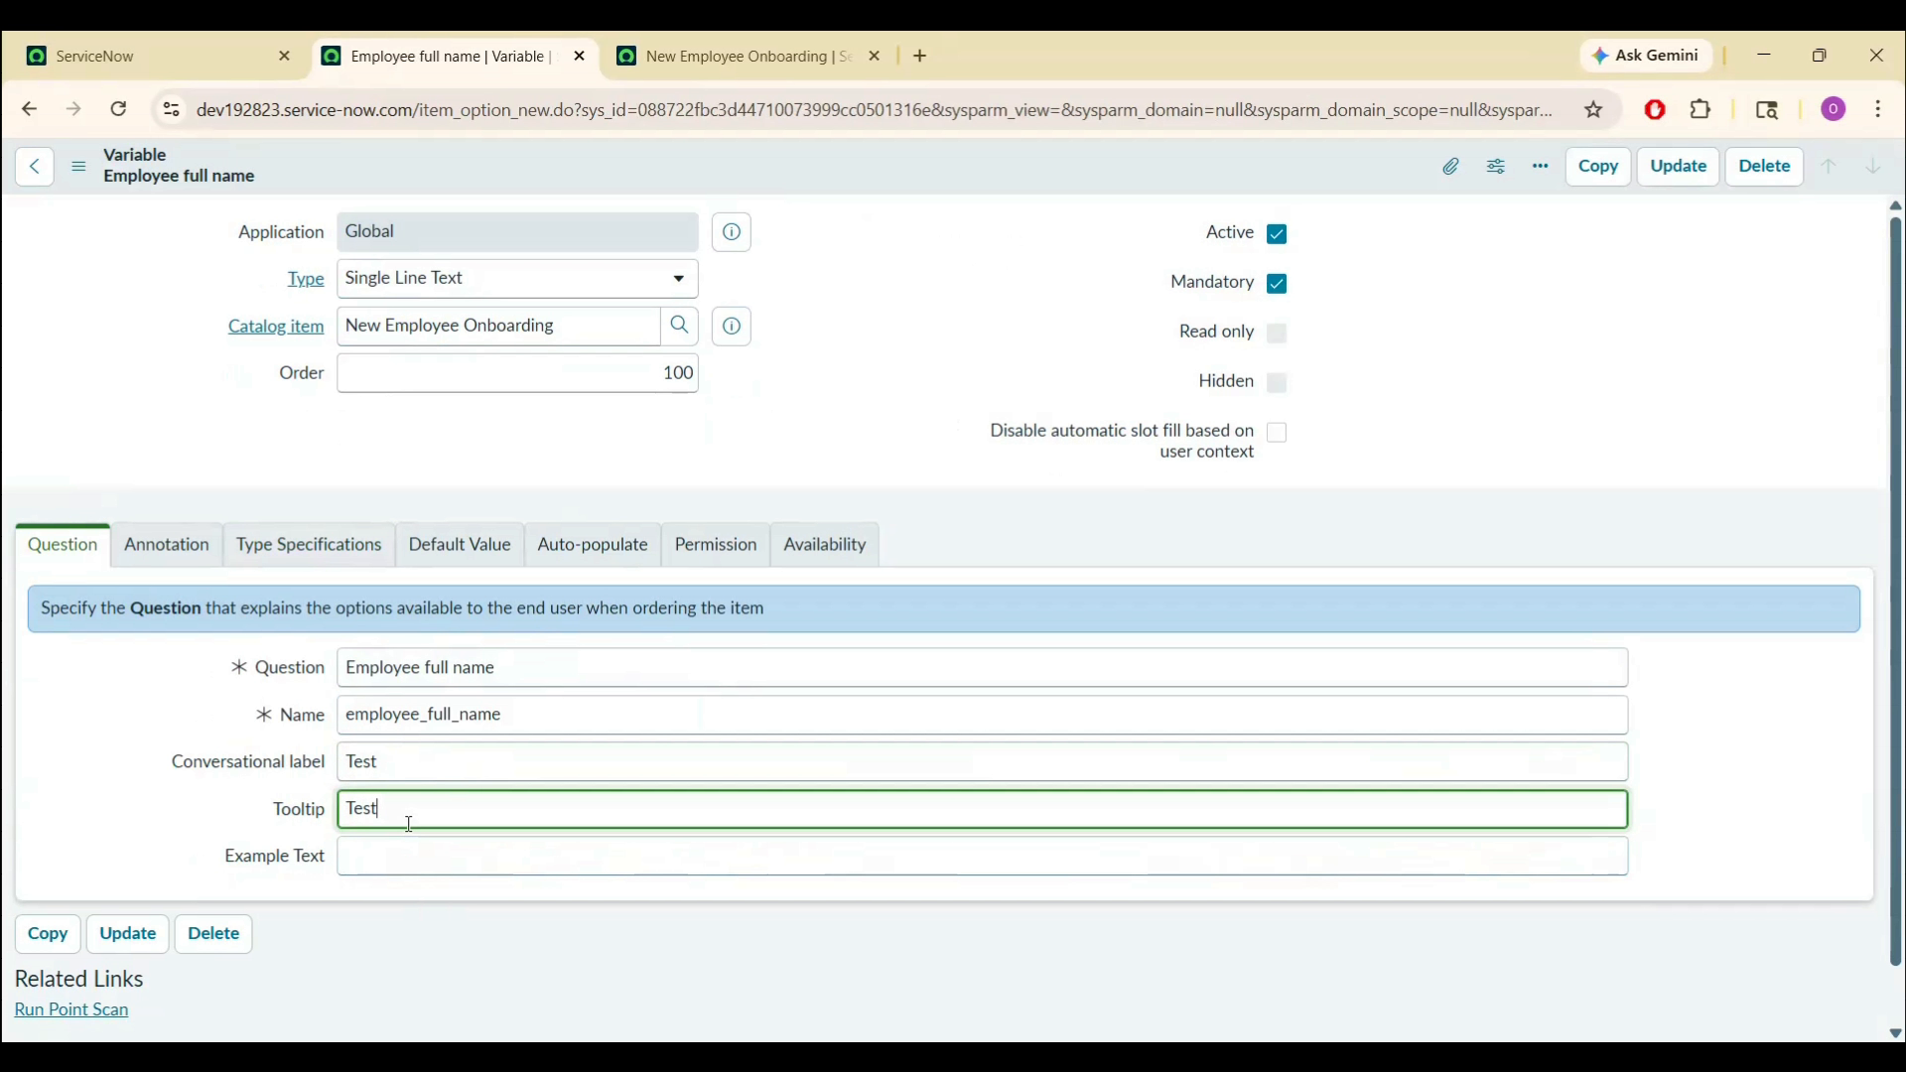
left_click(438, 872)
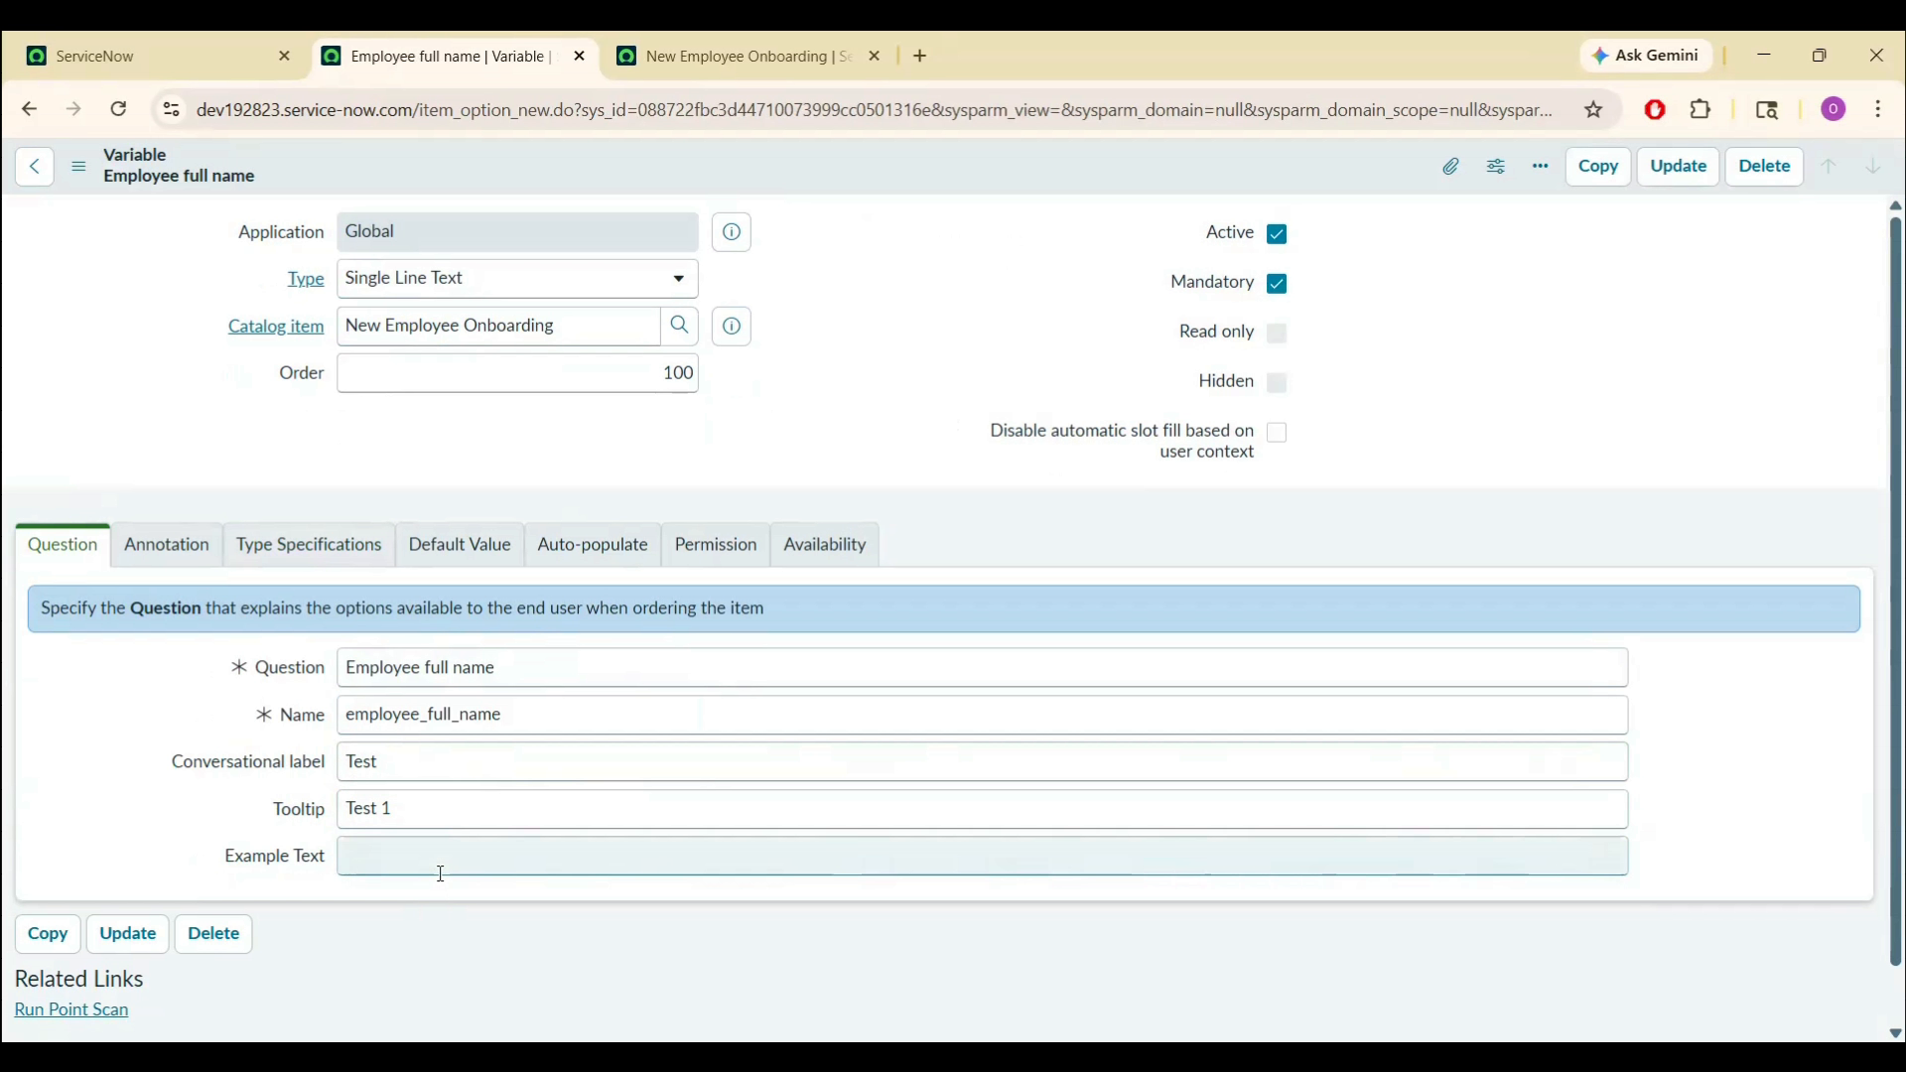
type("Test 2")
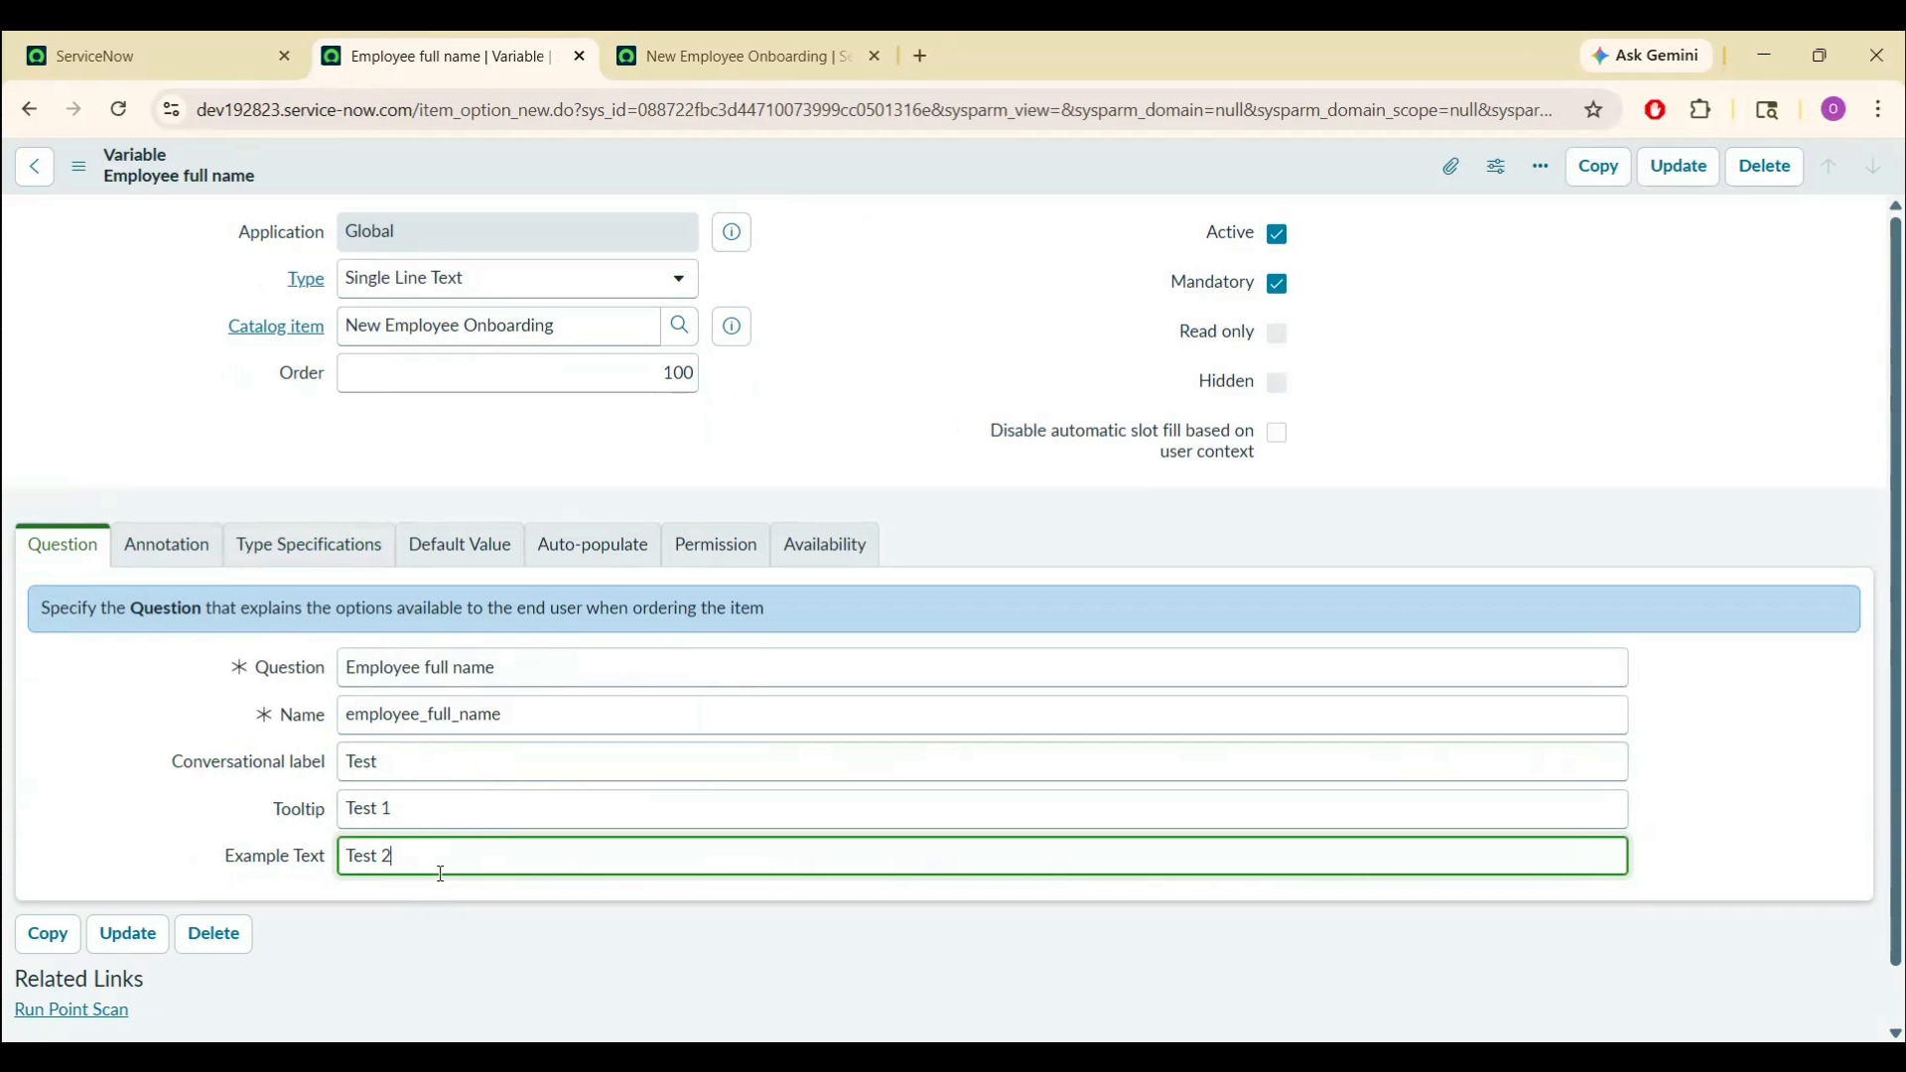
right_click(835, 157)
left_click(869, 177)
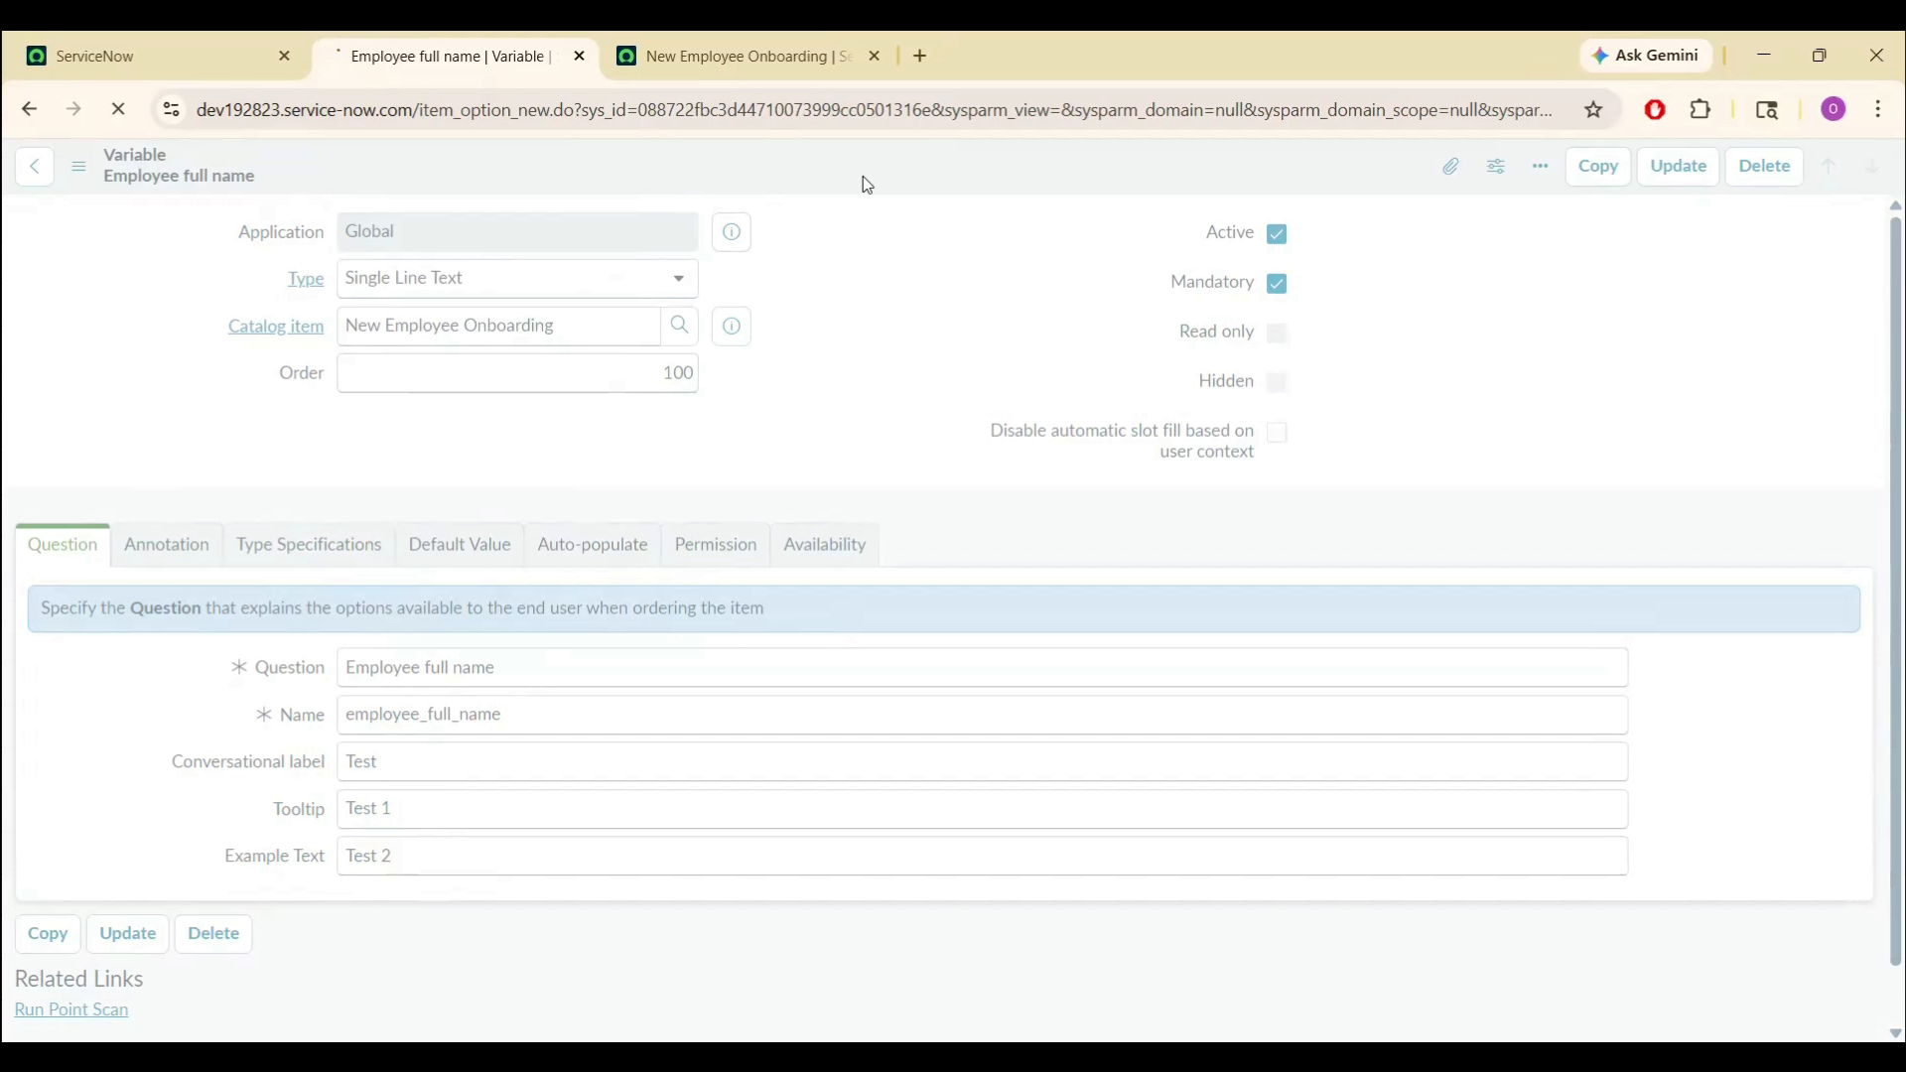
- Reload the Try It preview to pick up the updated help text
left_click(741, 40)
left_click(755, 107)
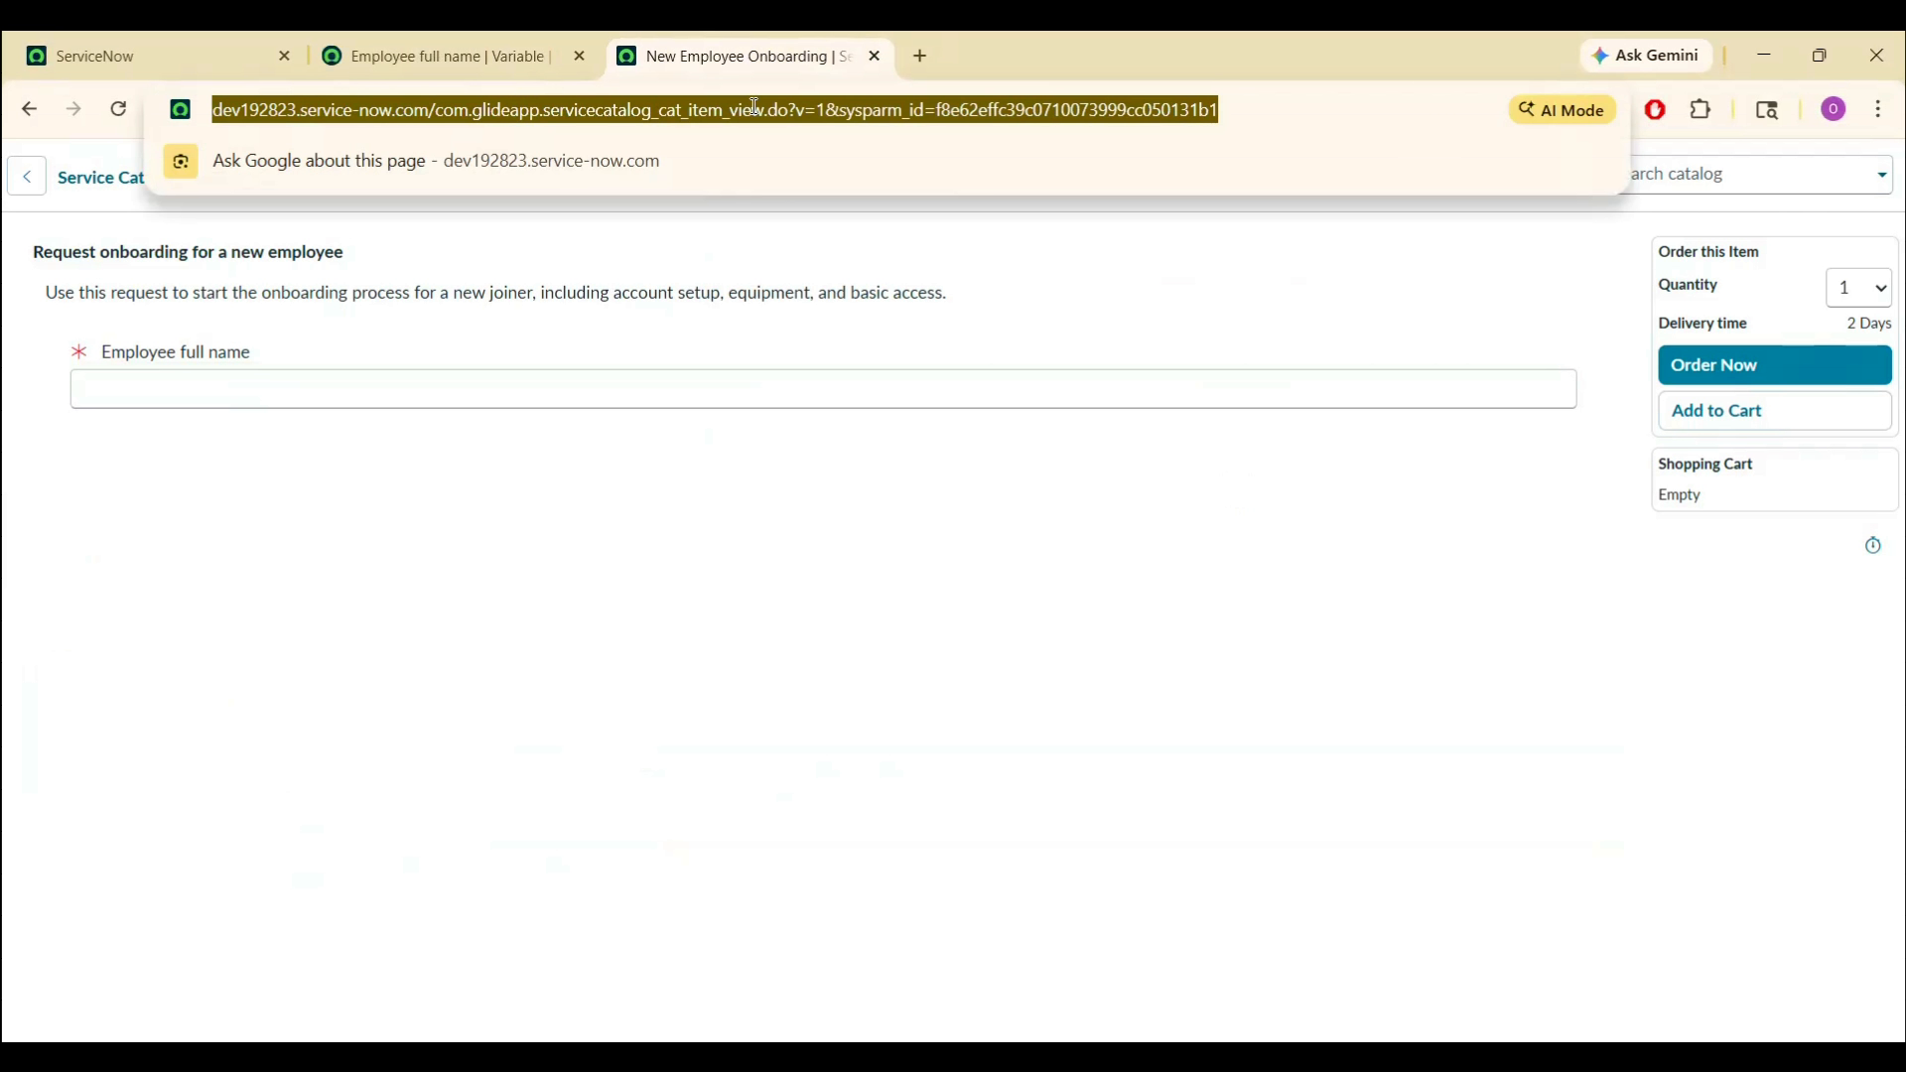
key("Return")
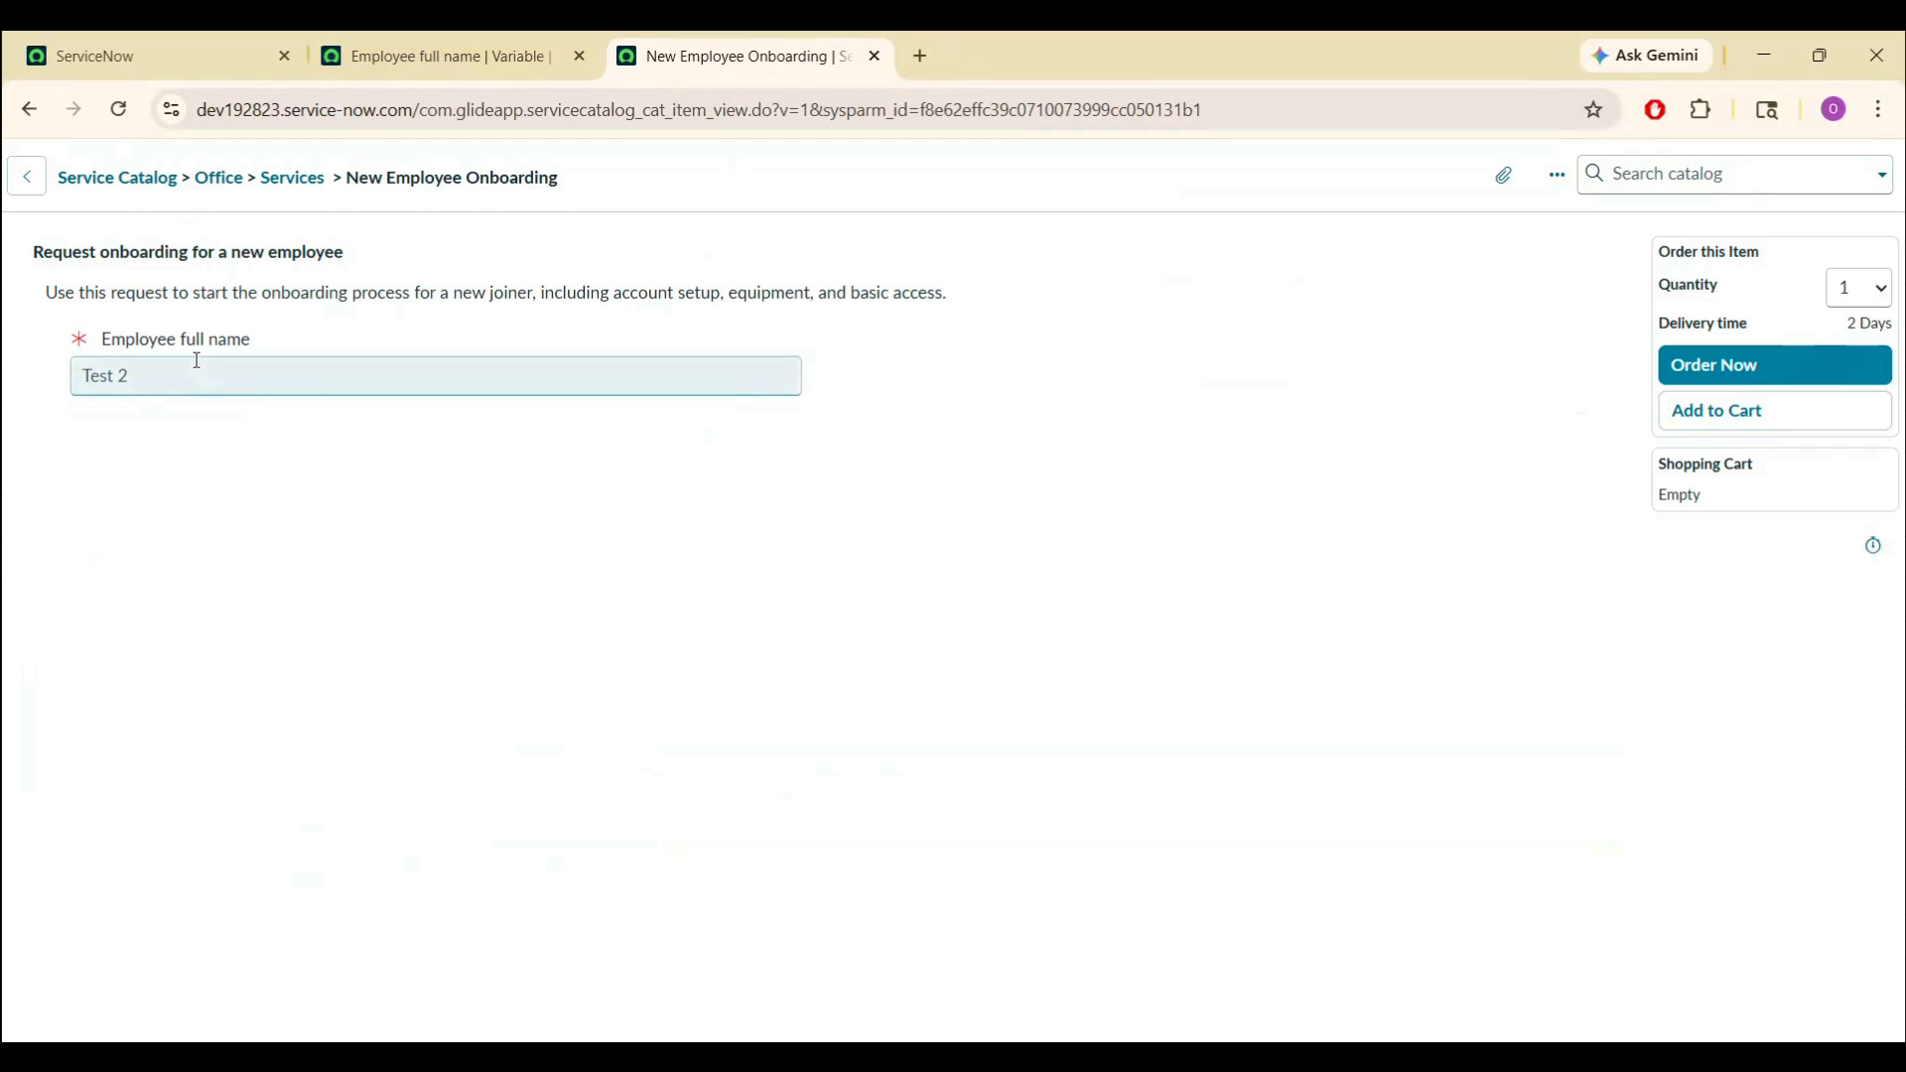
left_click(382, 40)
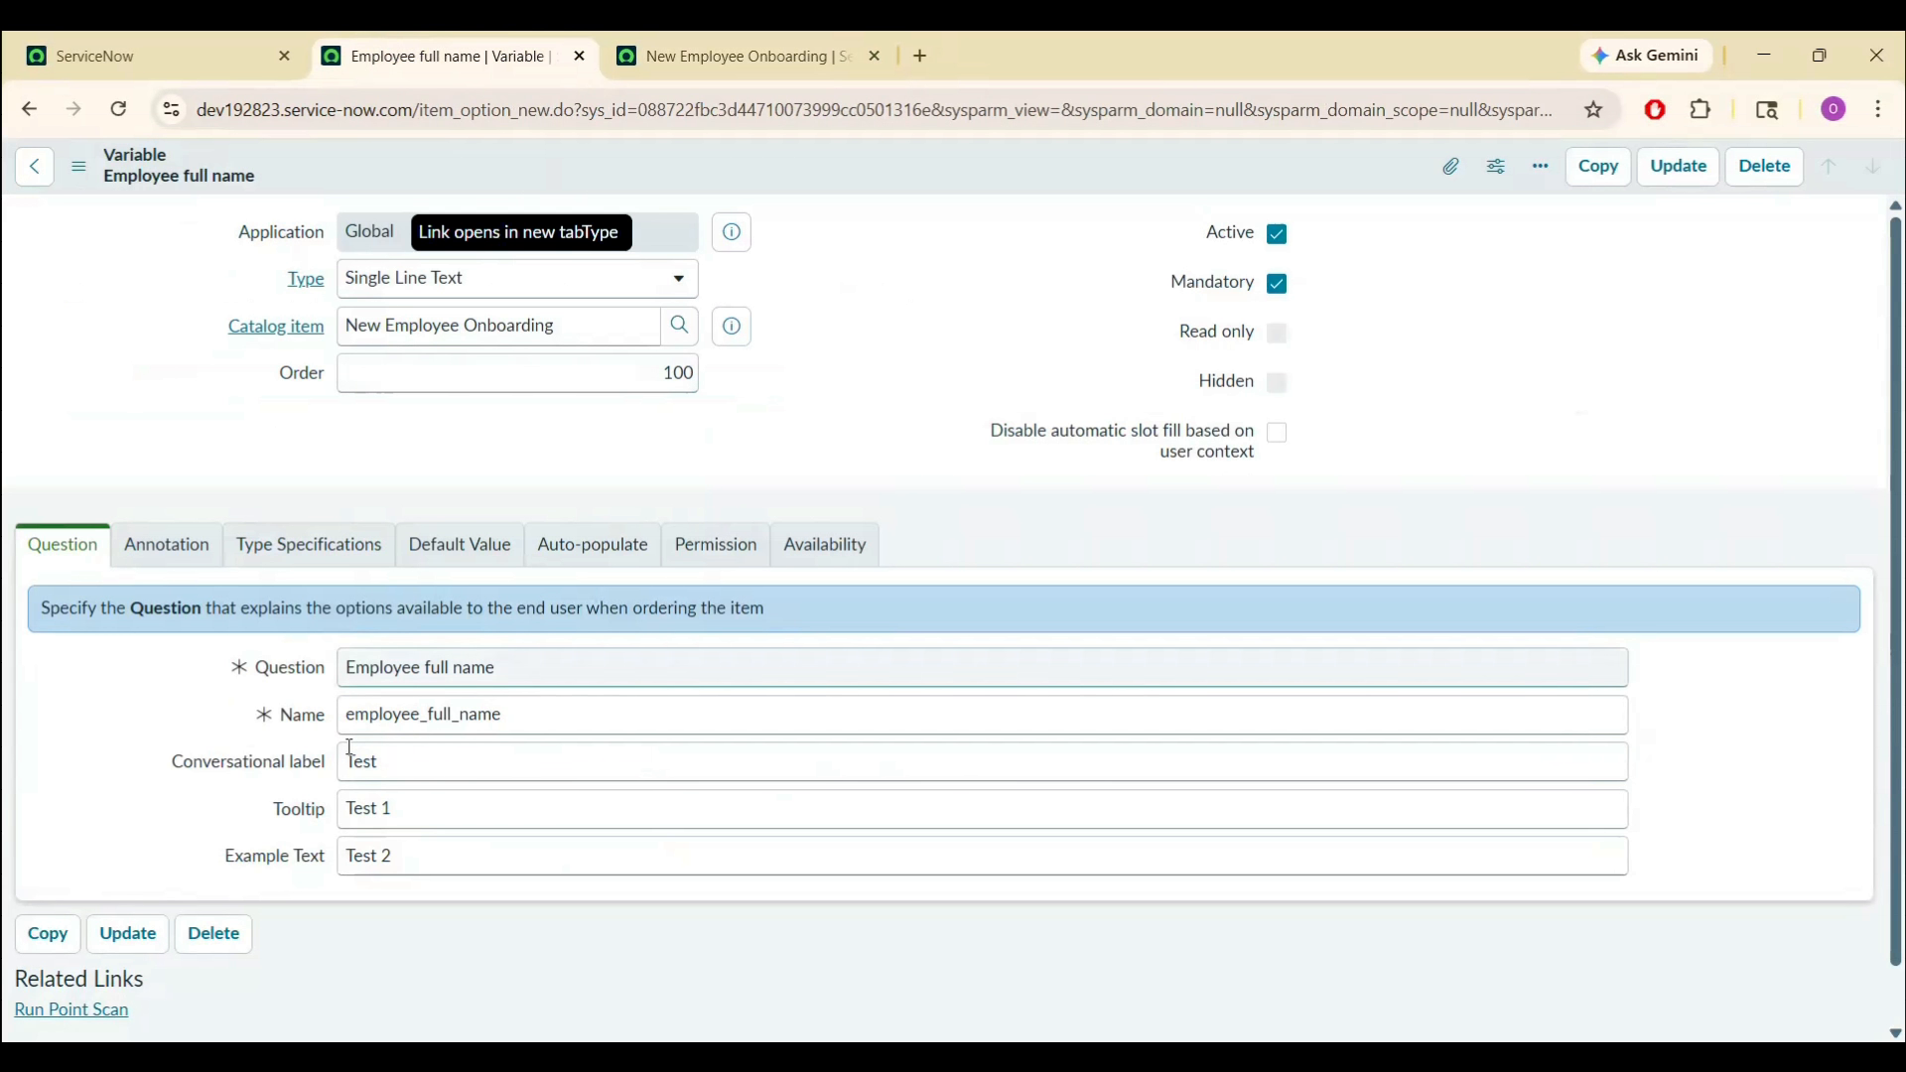
- Check the 'Test 2' example text and 'Test 1' tooltip on the name field, then return to the variable
left_click(720, 39)
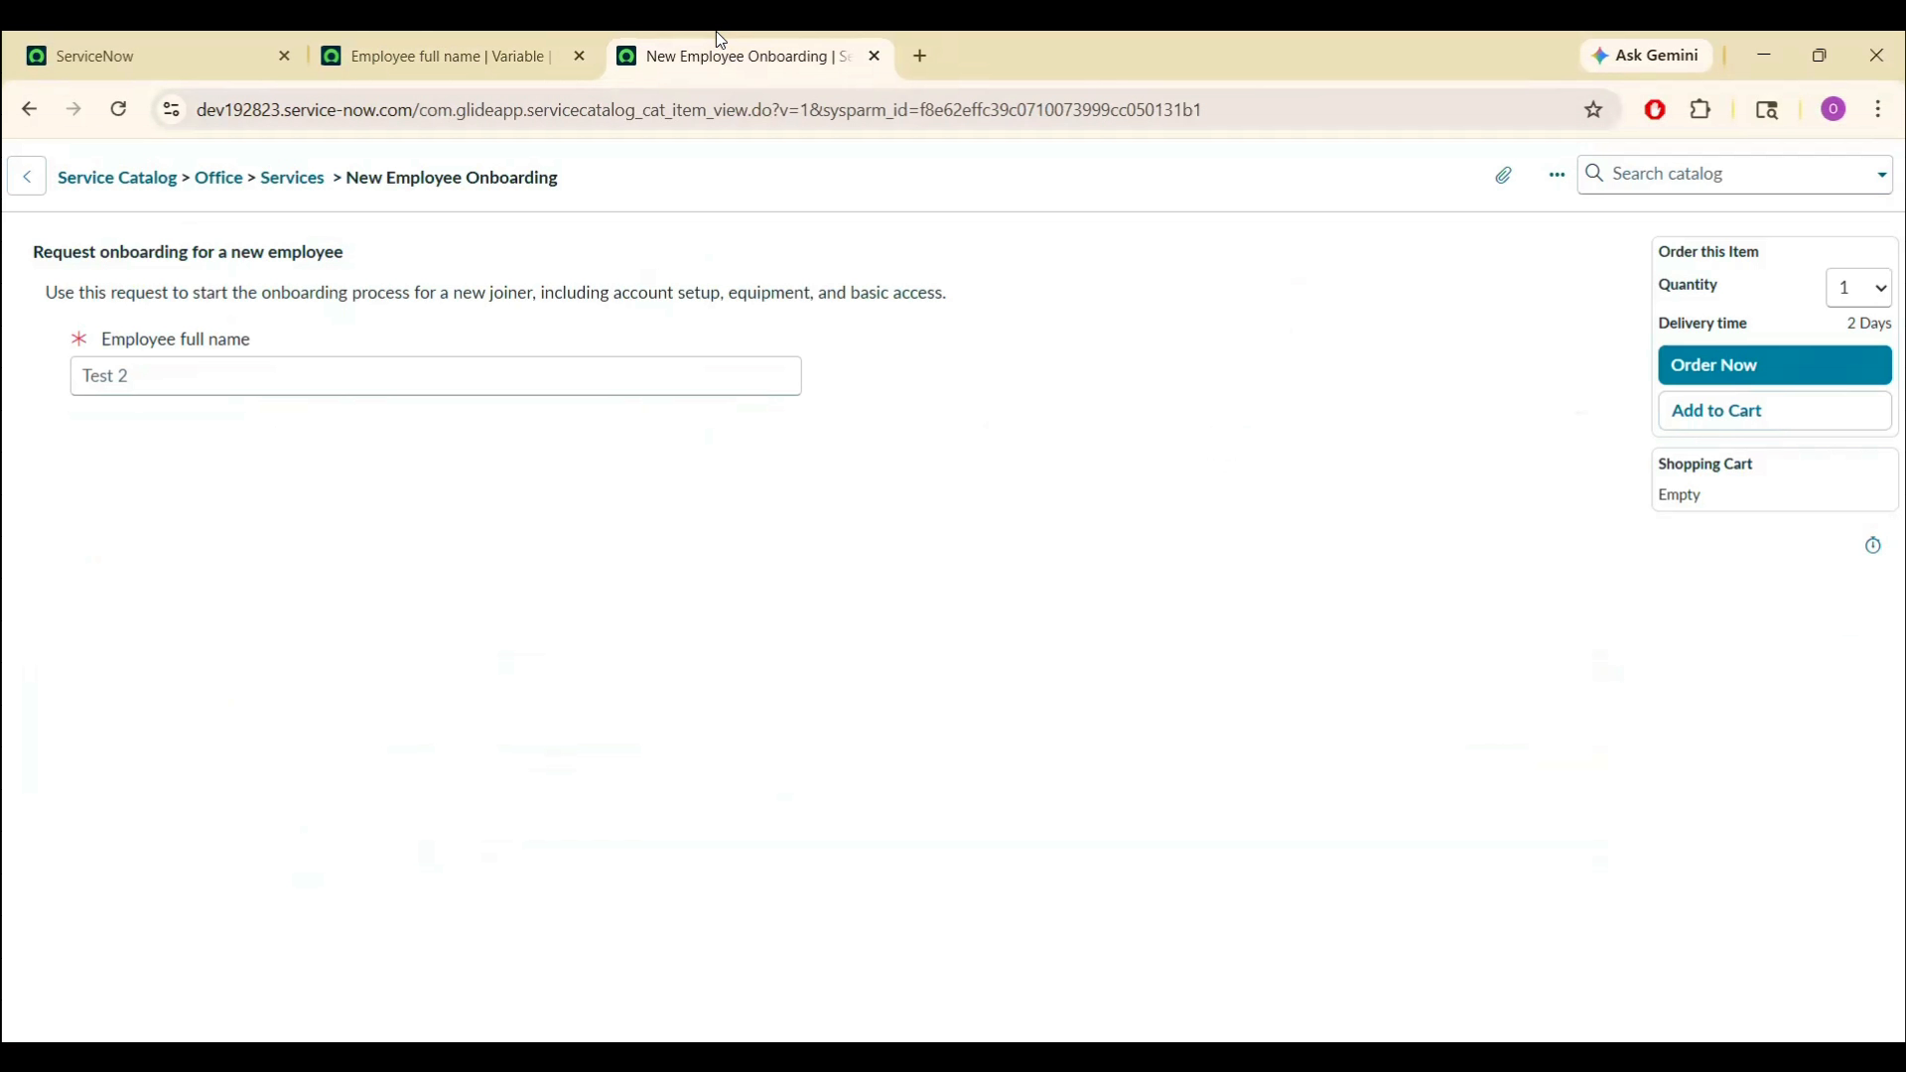
left_click(418, 382)
type("teet")
key("BackSpace")
key("BackSpace")
key("BackSpace")
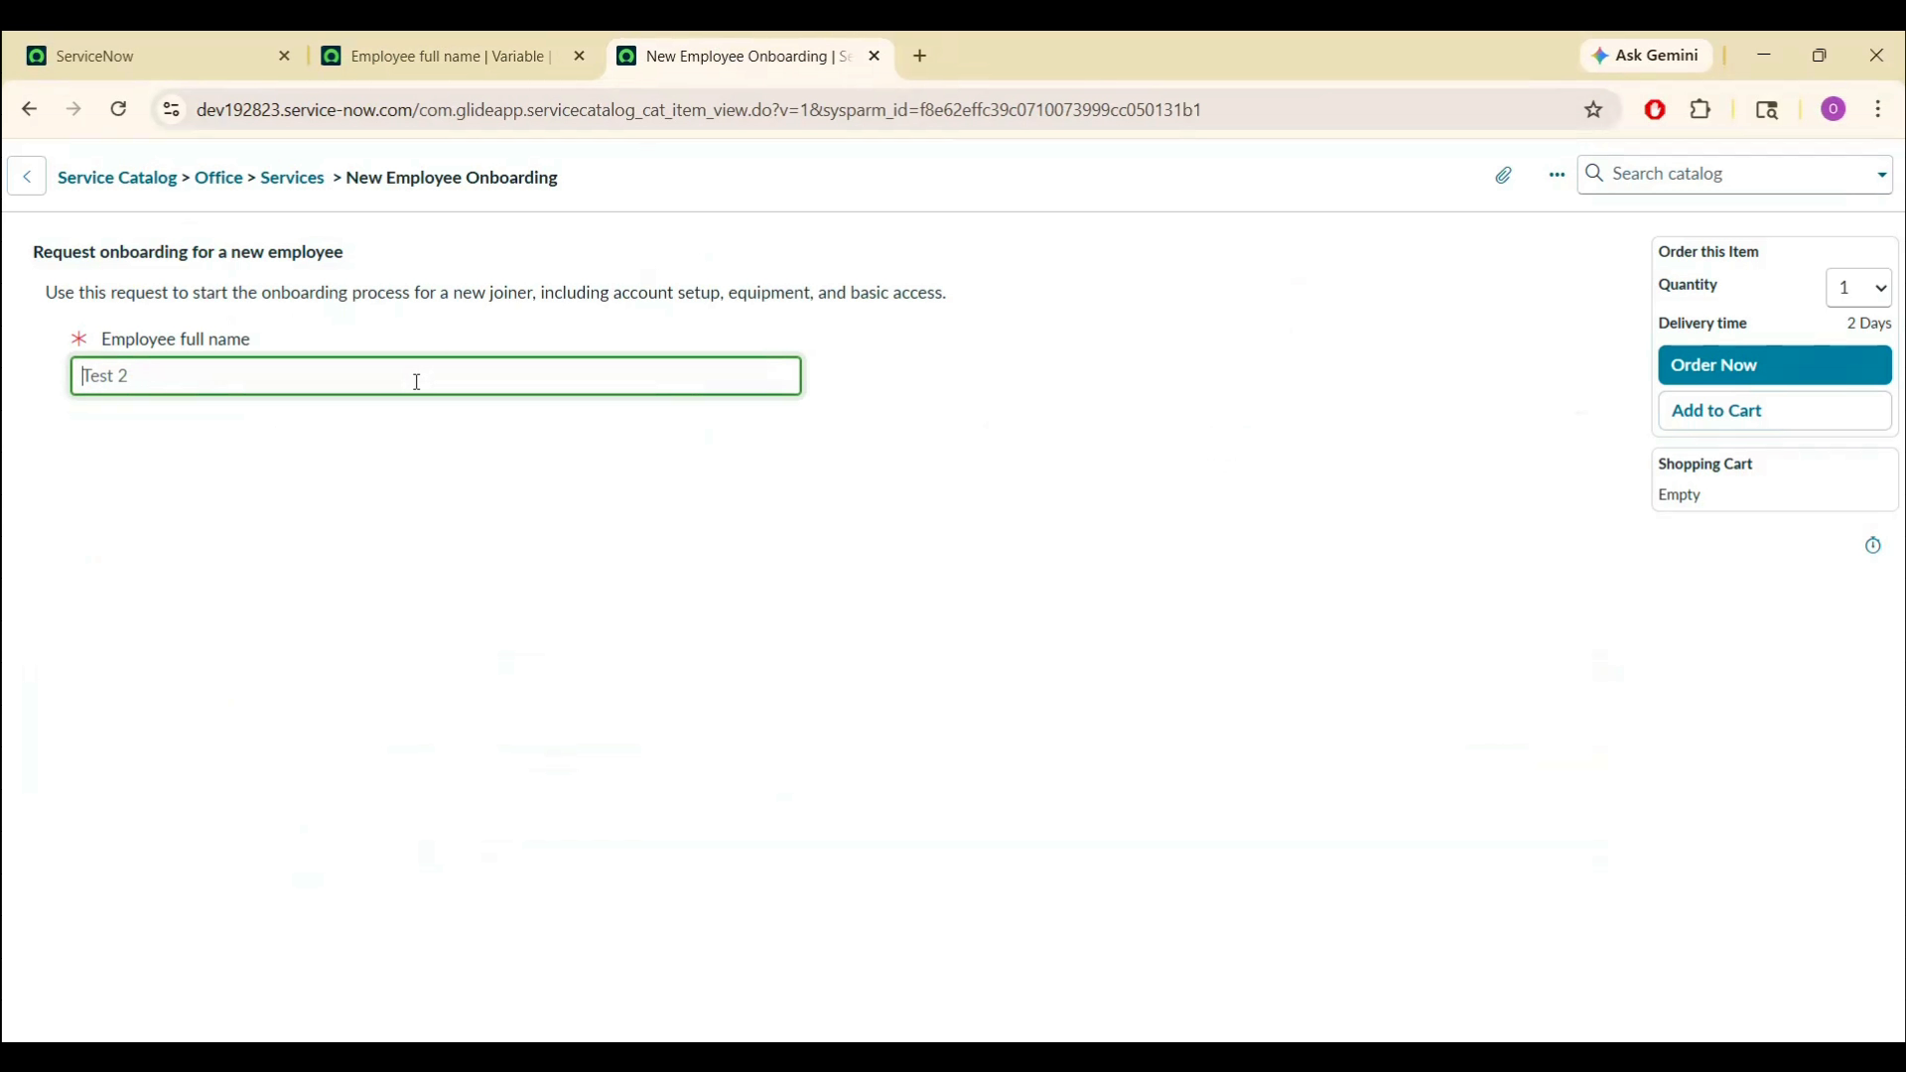
mouse_move(188, 338)
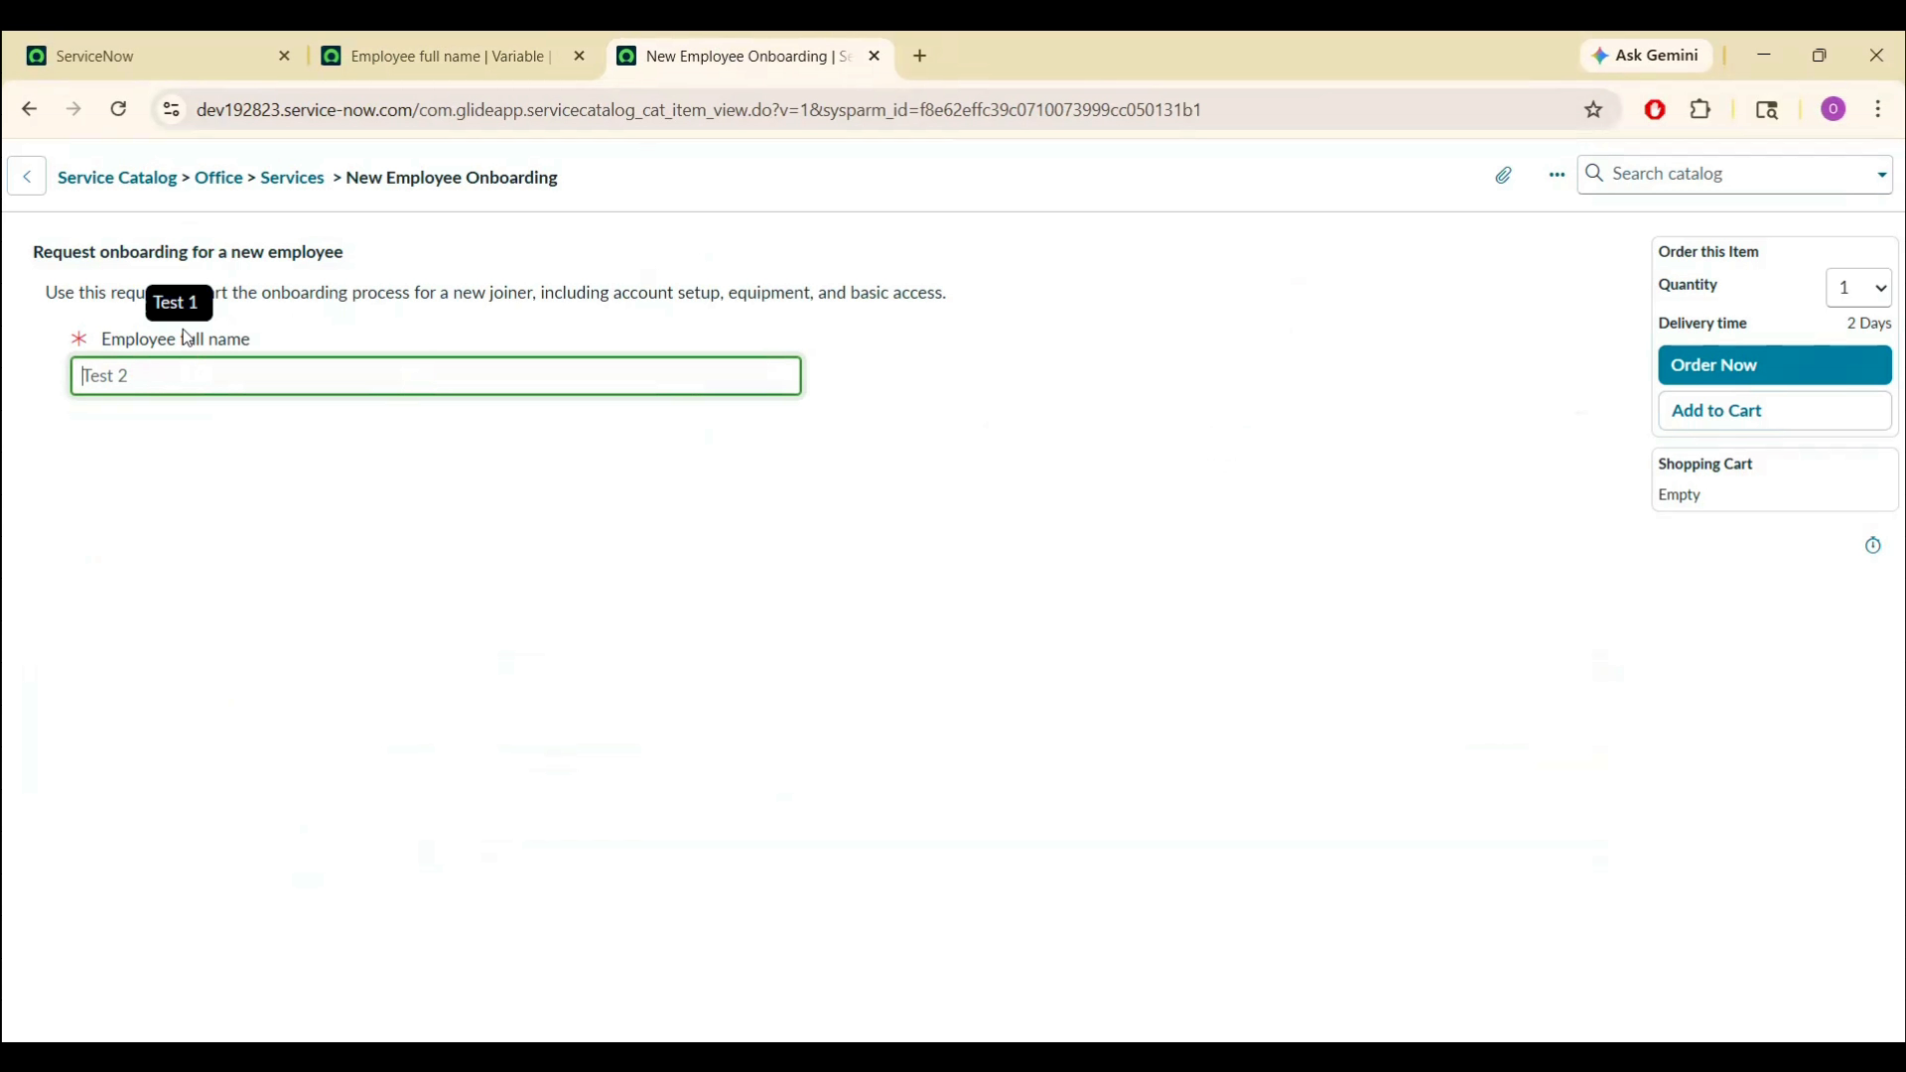
key("ctrl+shift+Tab")
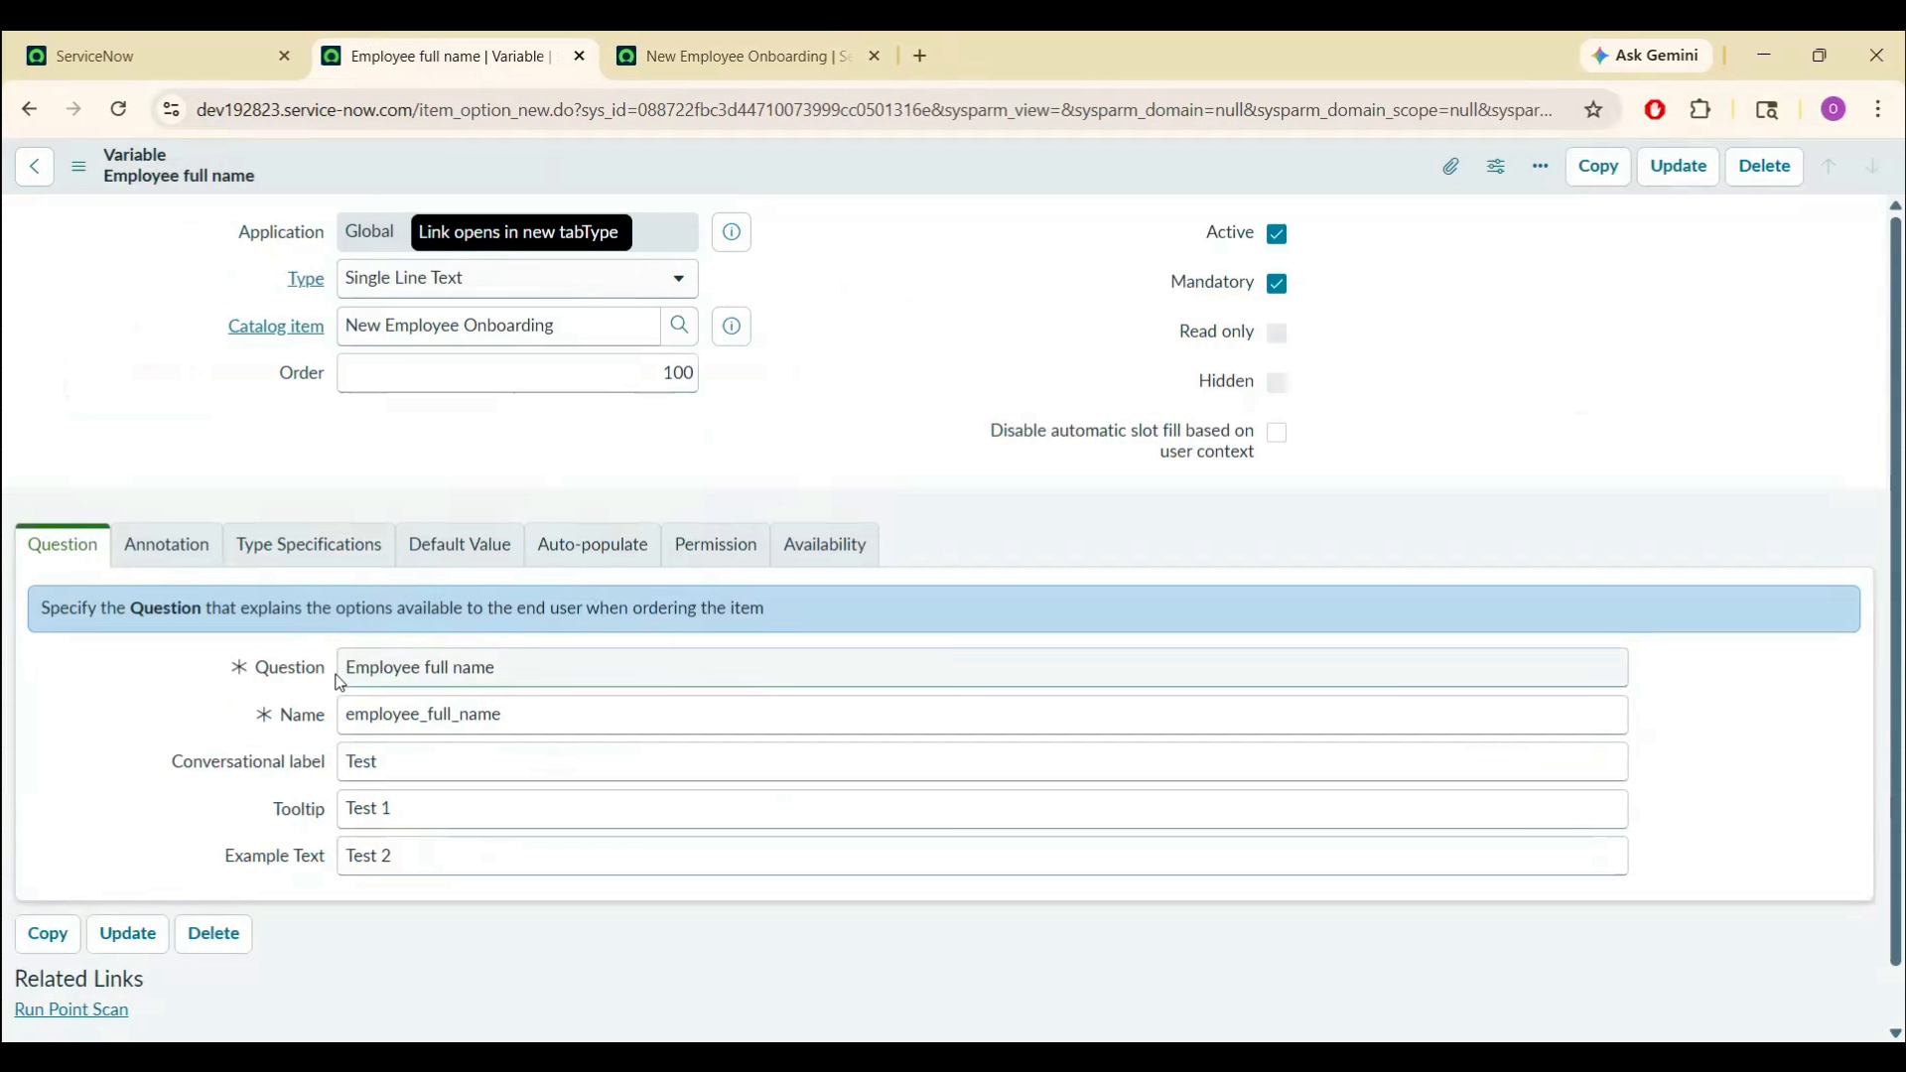
- Delete the tooltip 'Test 1' and example text 'Test 2' from the variable
triple_click(408, 811)
key("BackSpace")
triple_click(444, 855)
key("BackSpace")
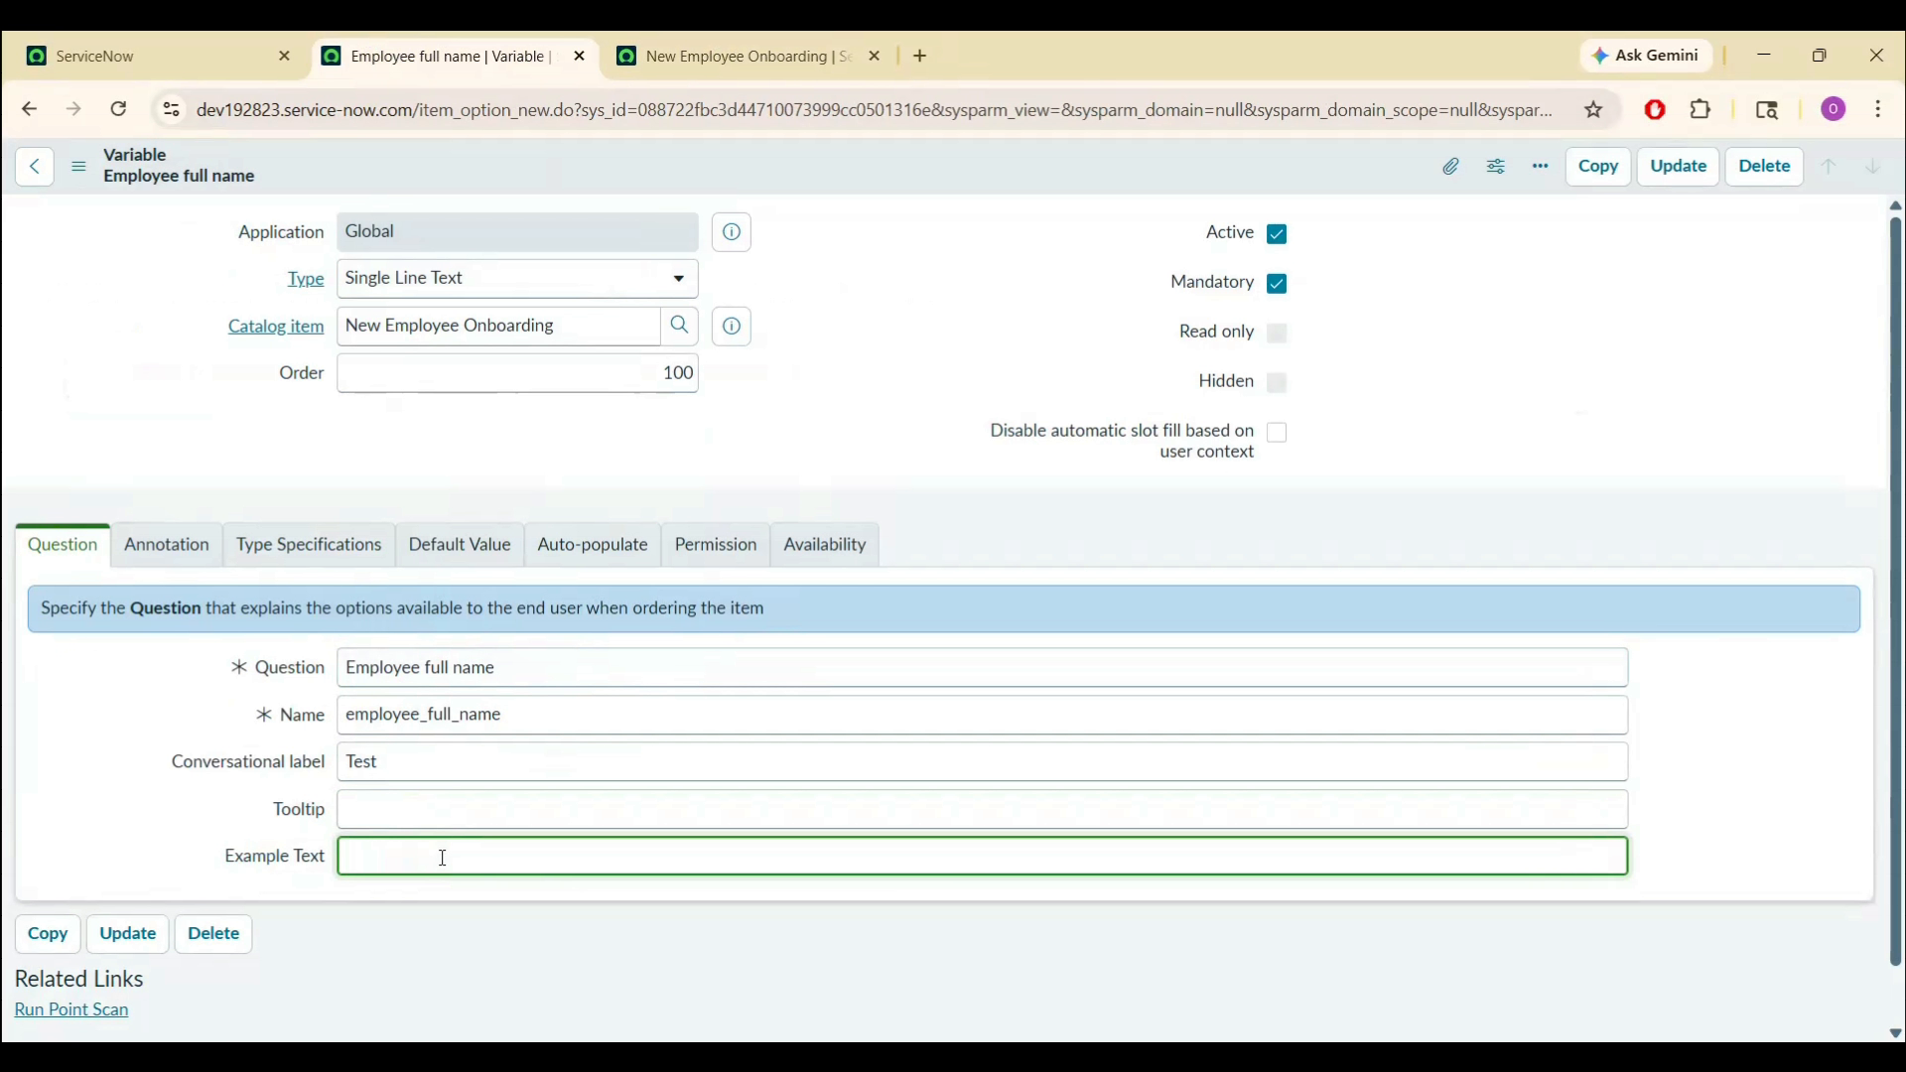
- Remove the conversational label 'Test' and save the variable
left_click(422, 760)
double_click(422, 760)
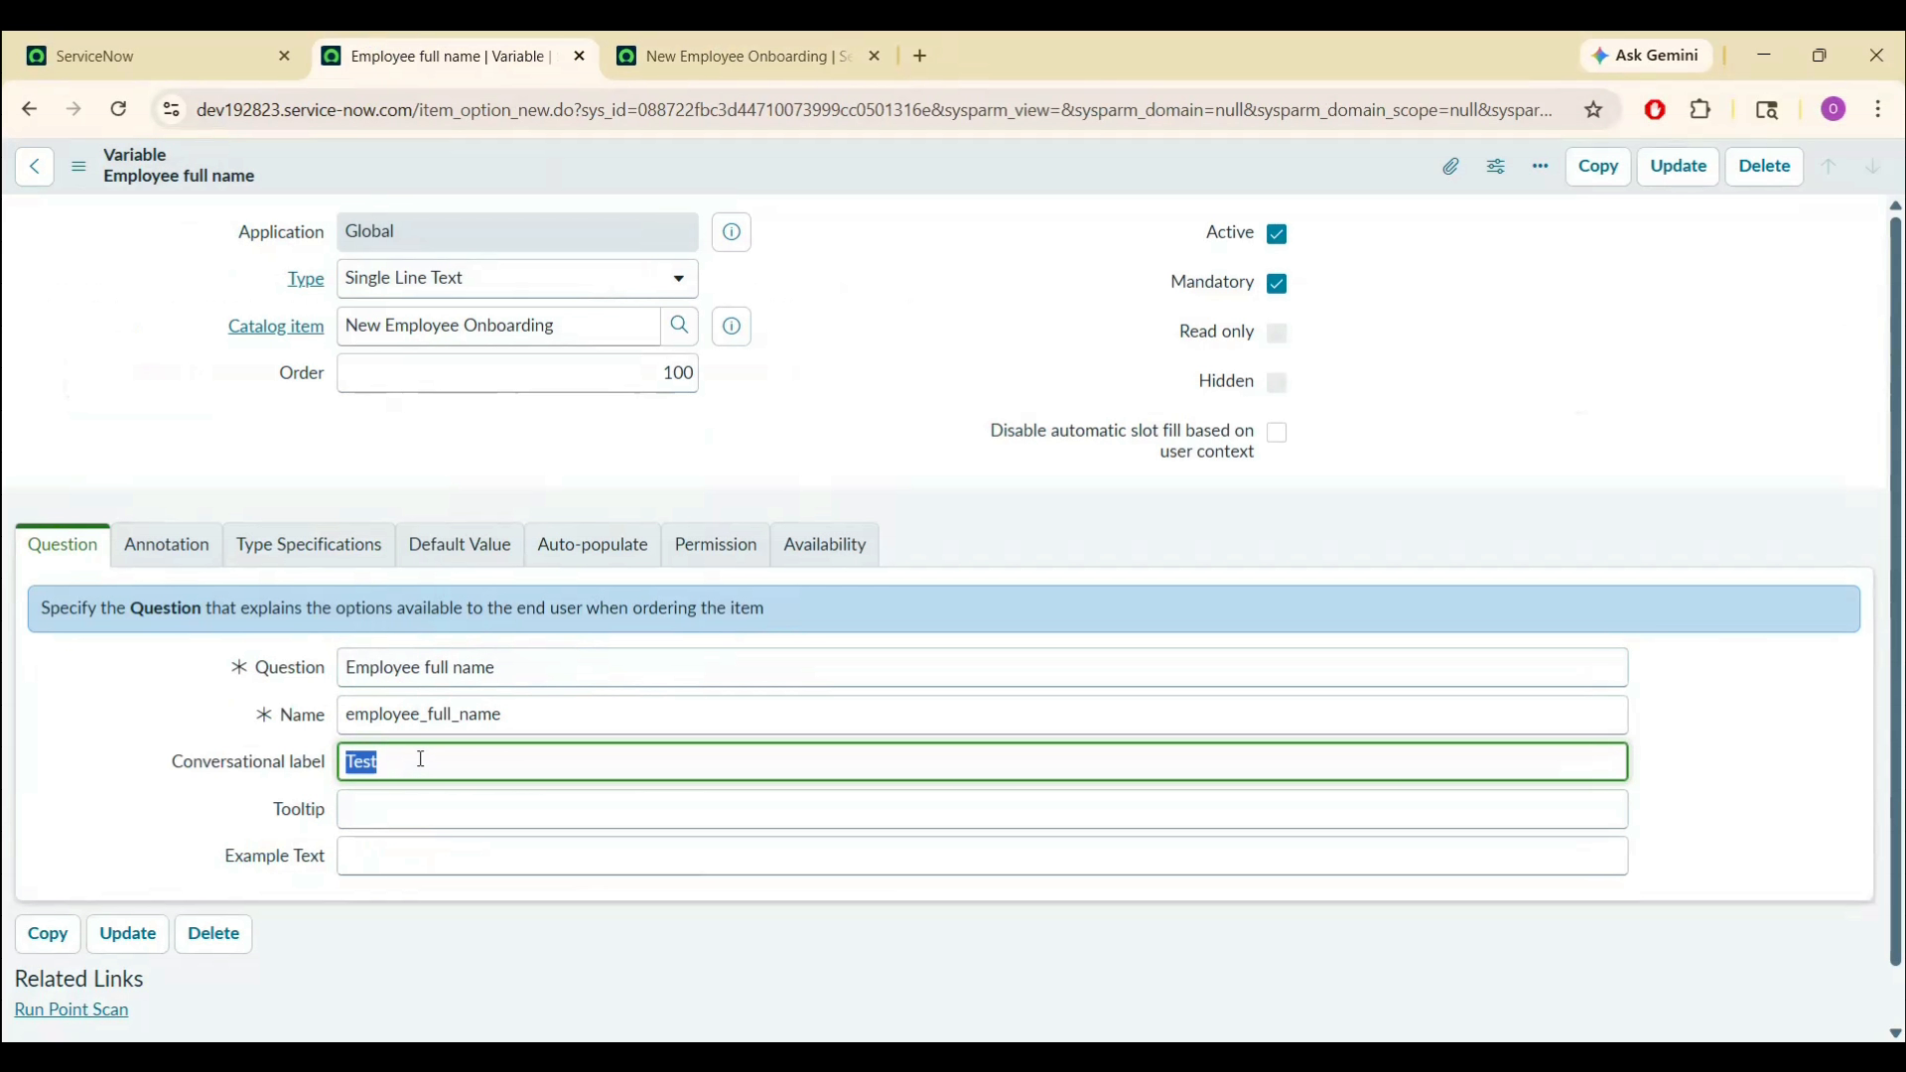
left_click(652, 45)
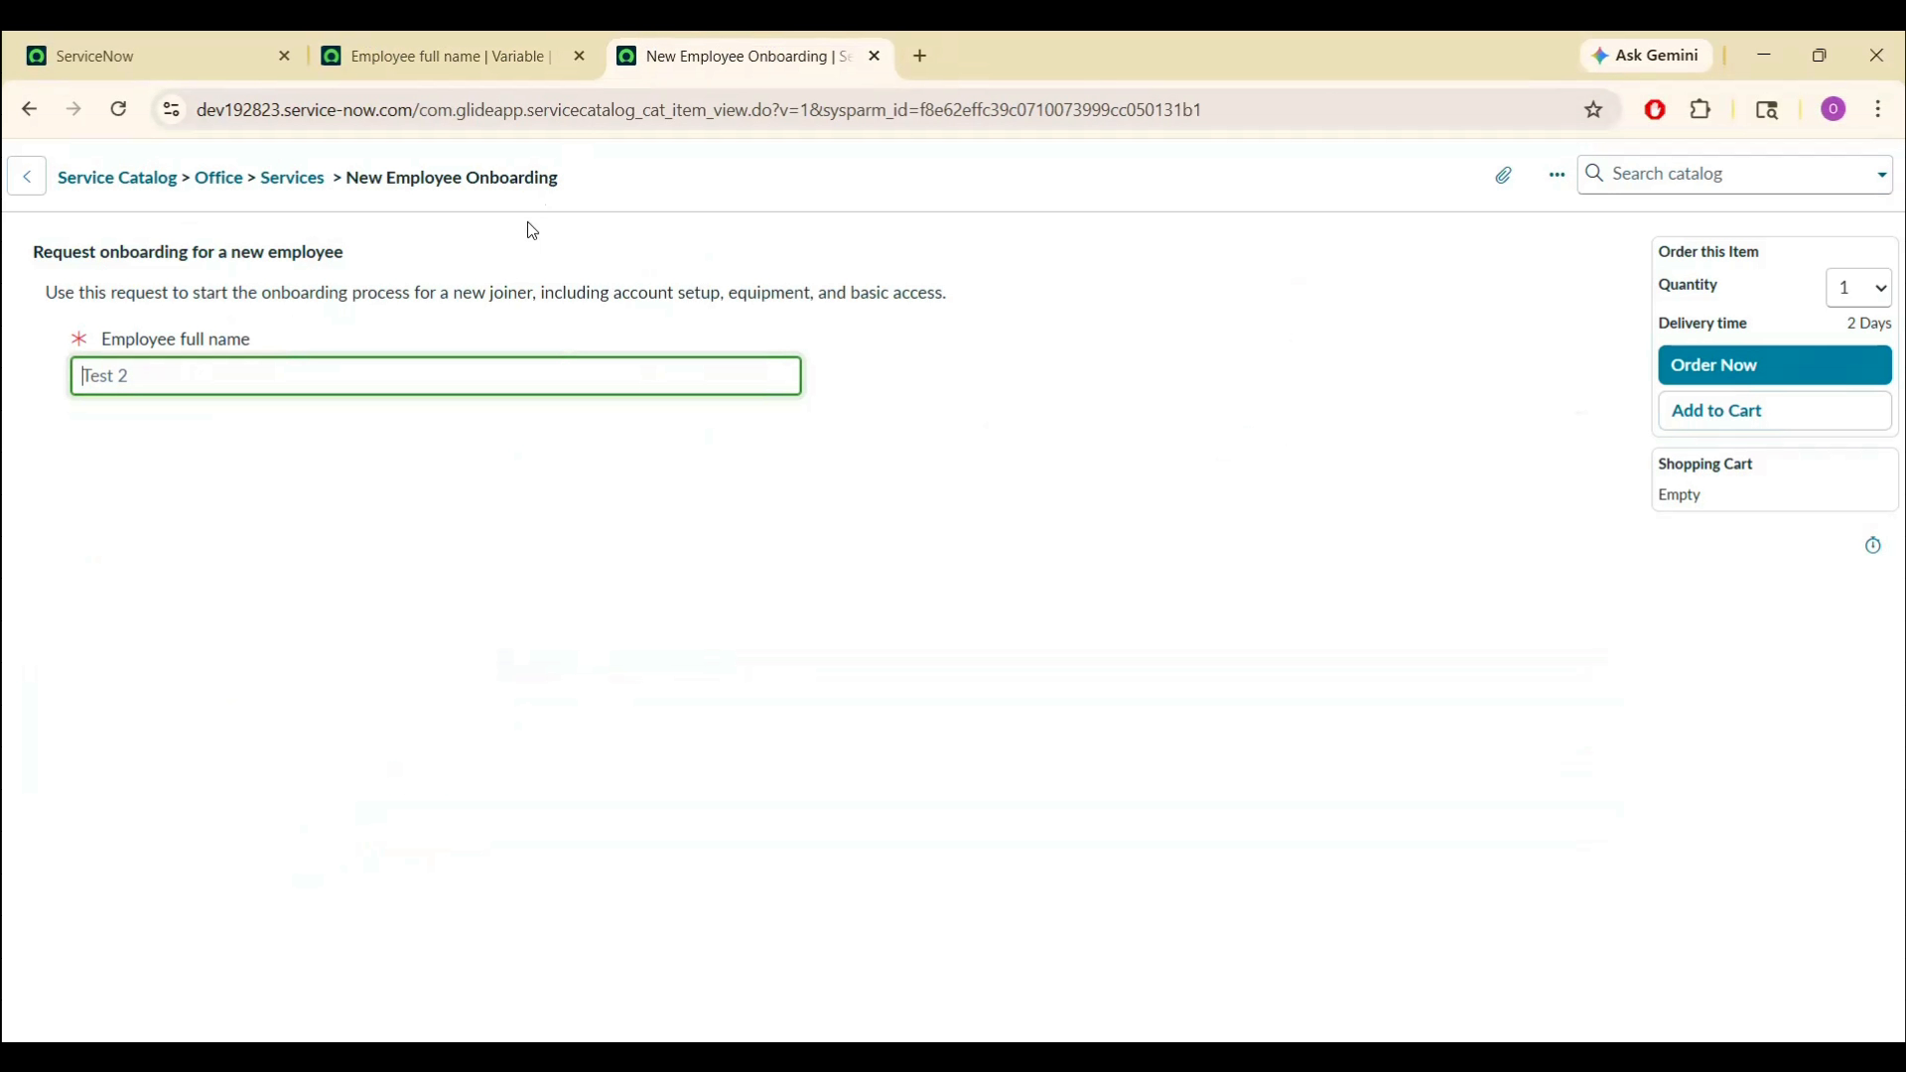
mouse_move(239, 347)
left_click(449, 37)
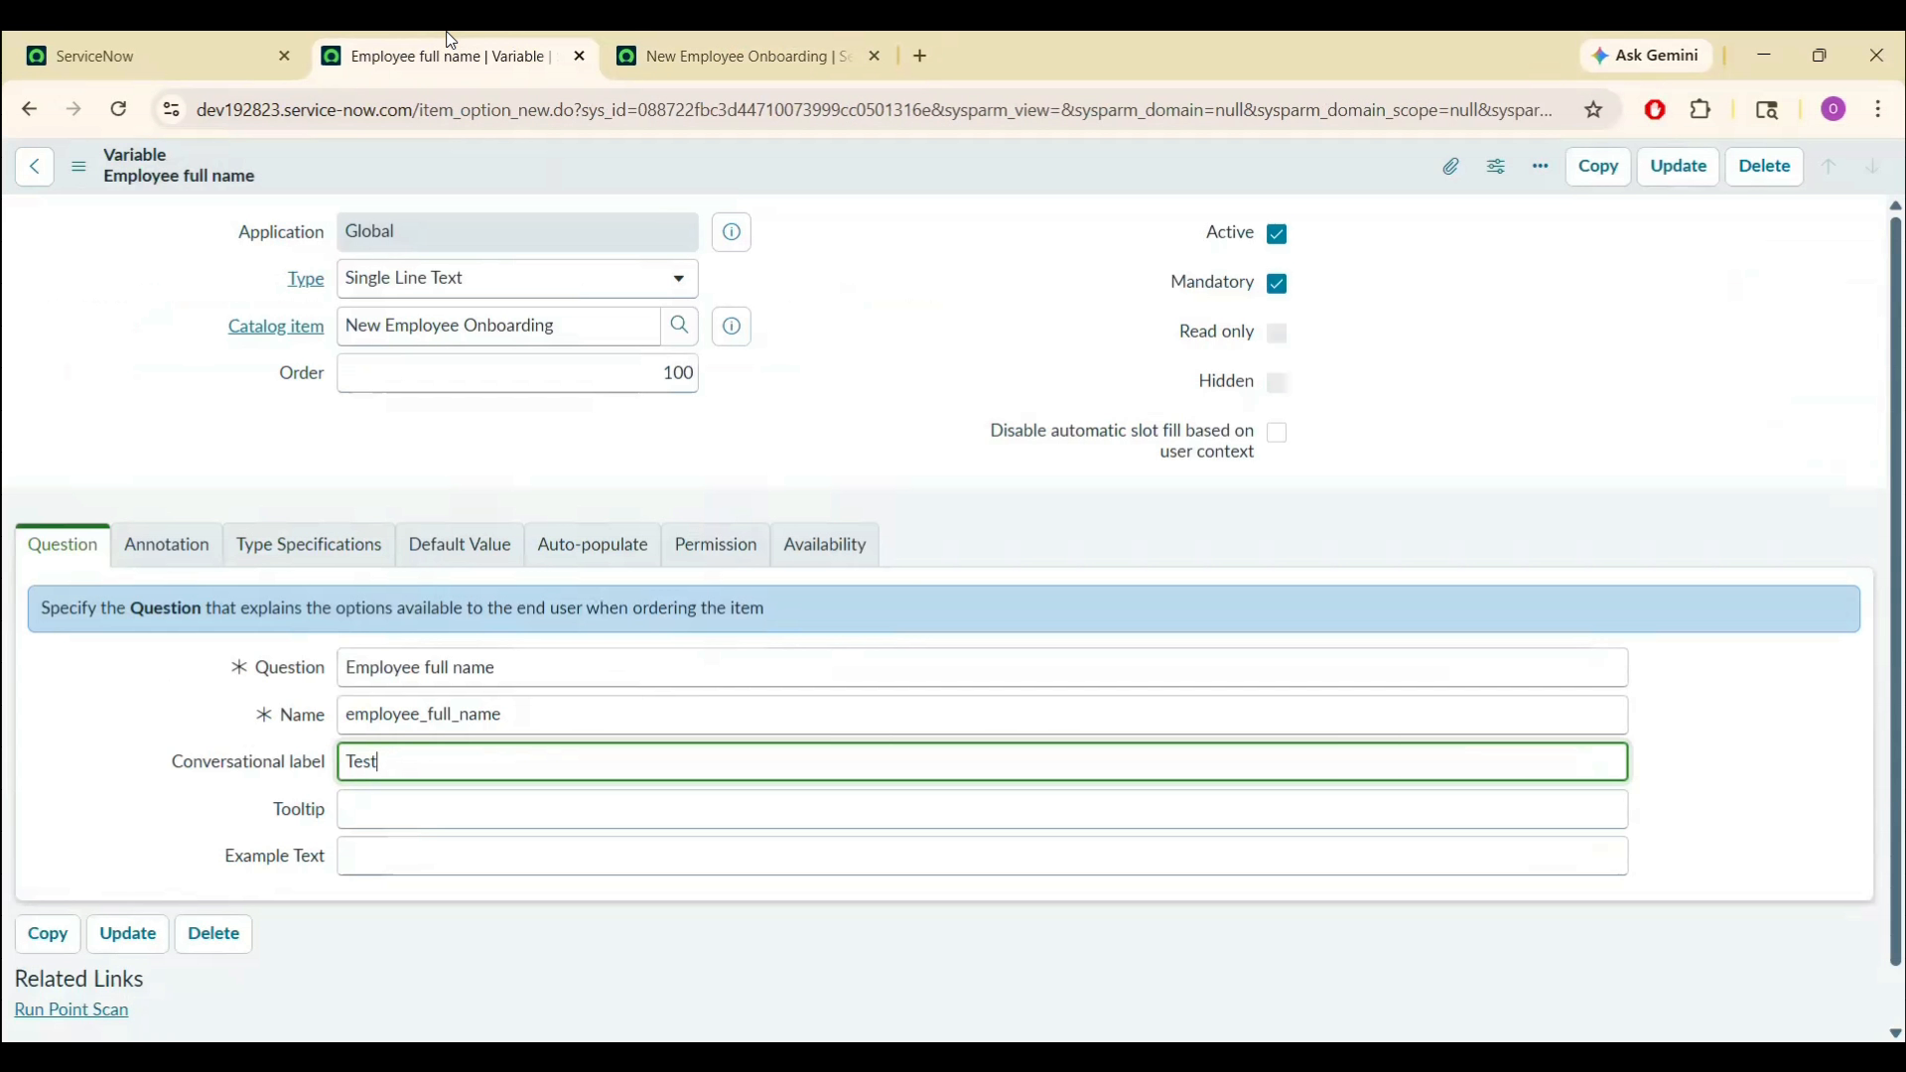
double_click(403, 762)
key("BackSpace")
left_click(129, 756)
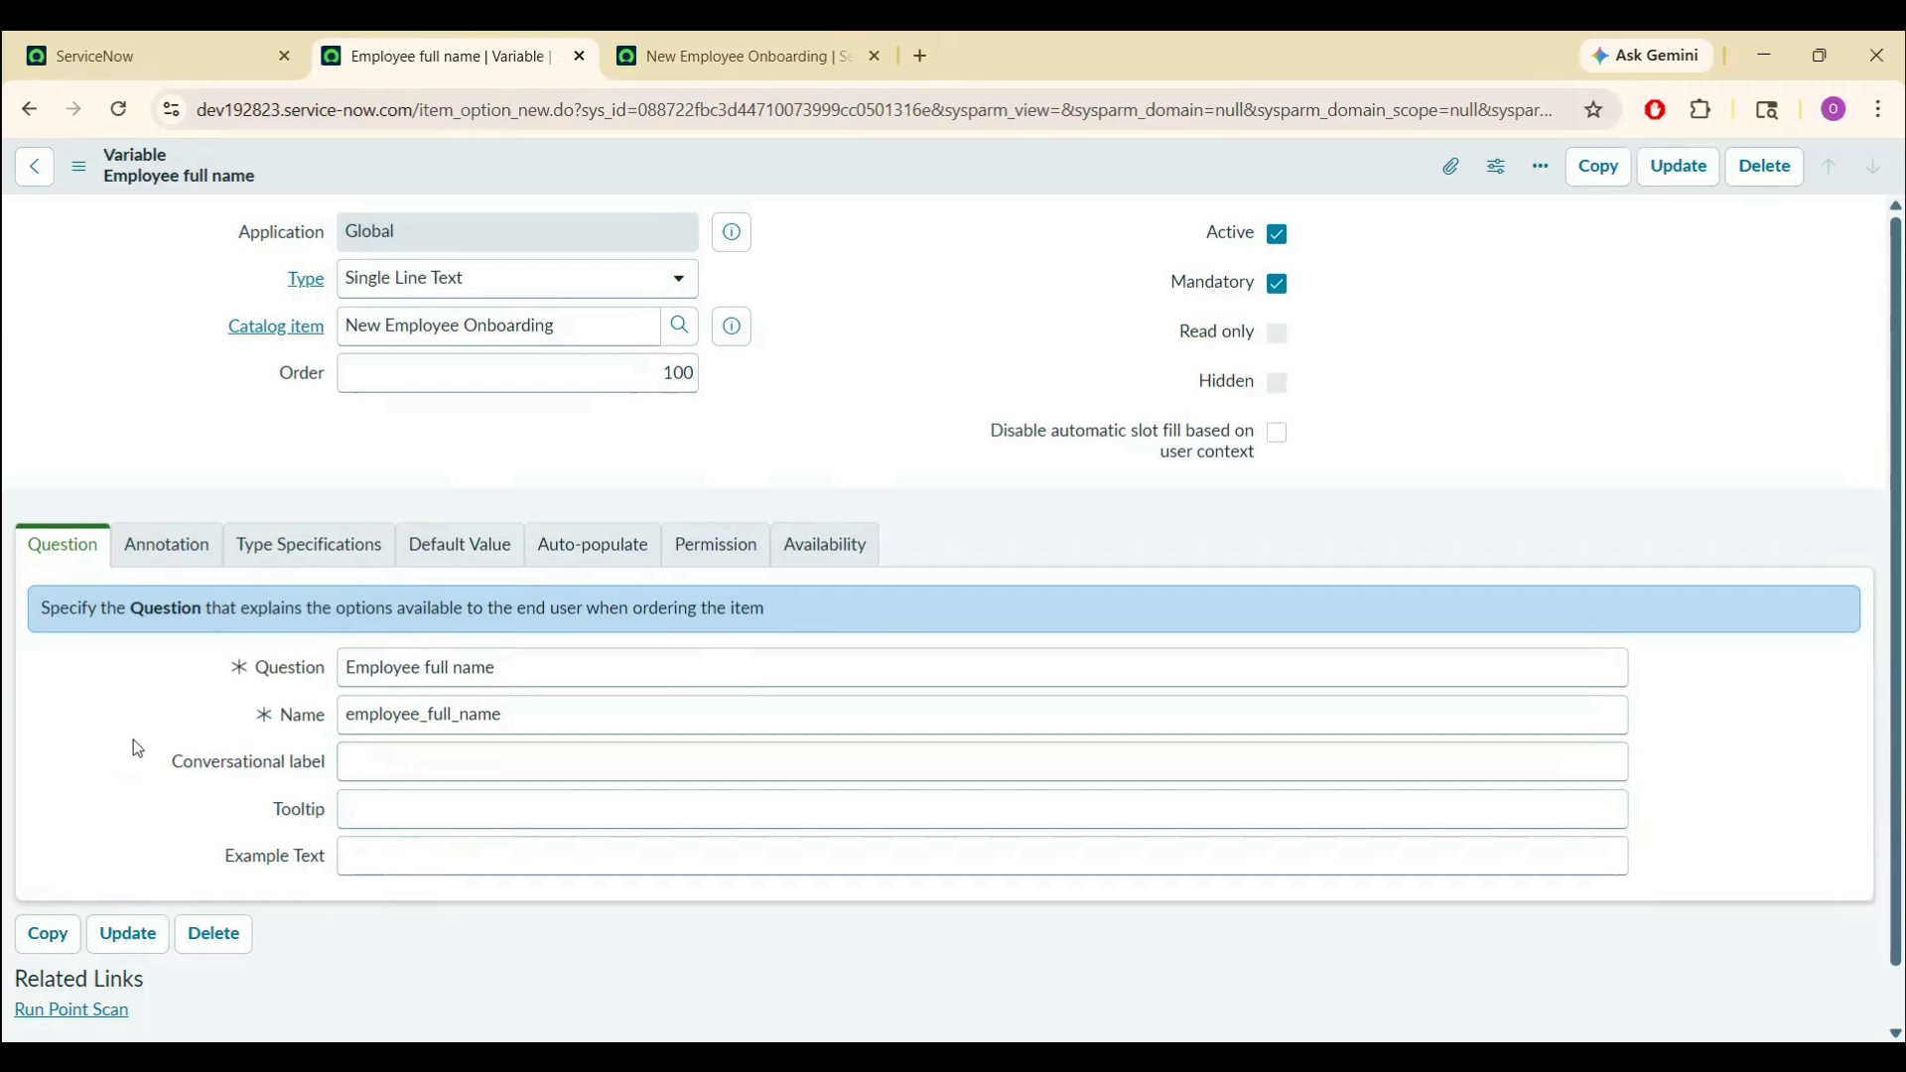
right_click(724, 177)
left_click(755, 187)
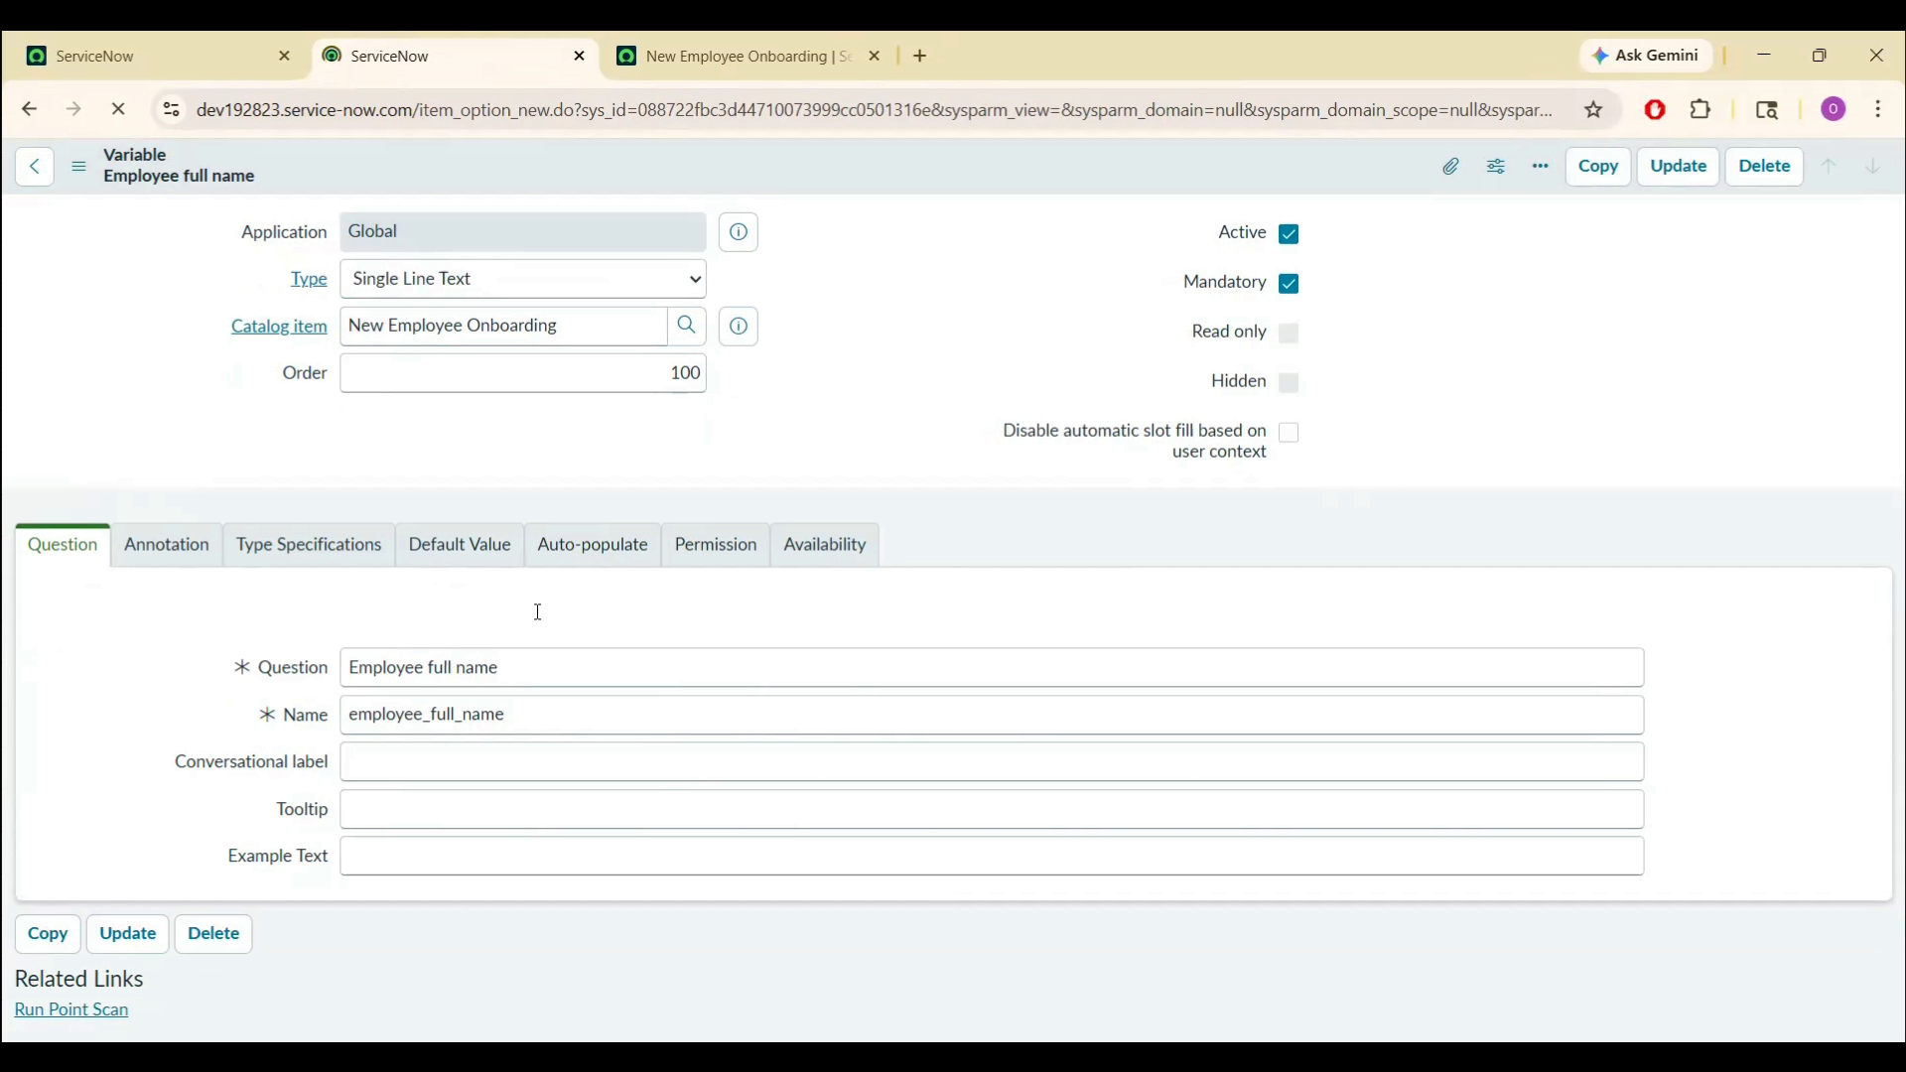
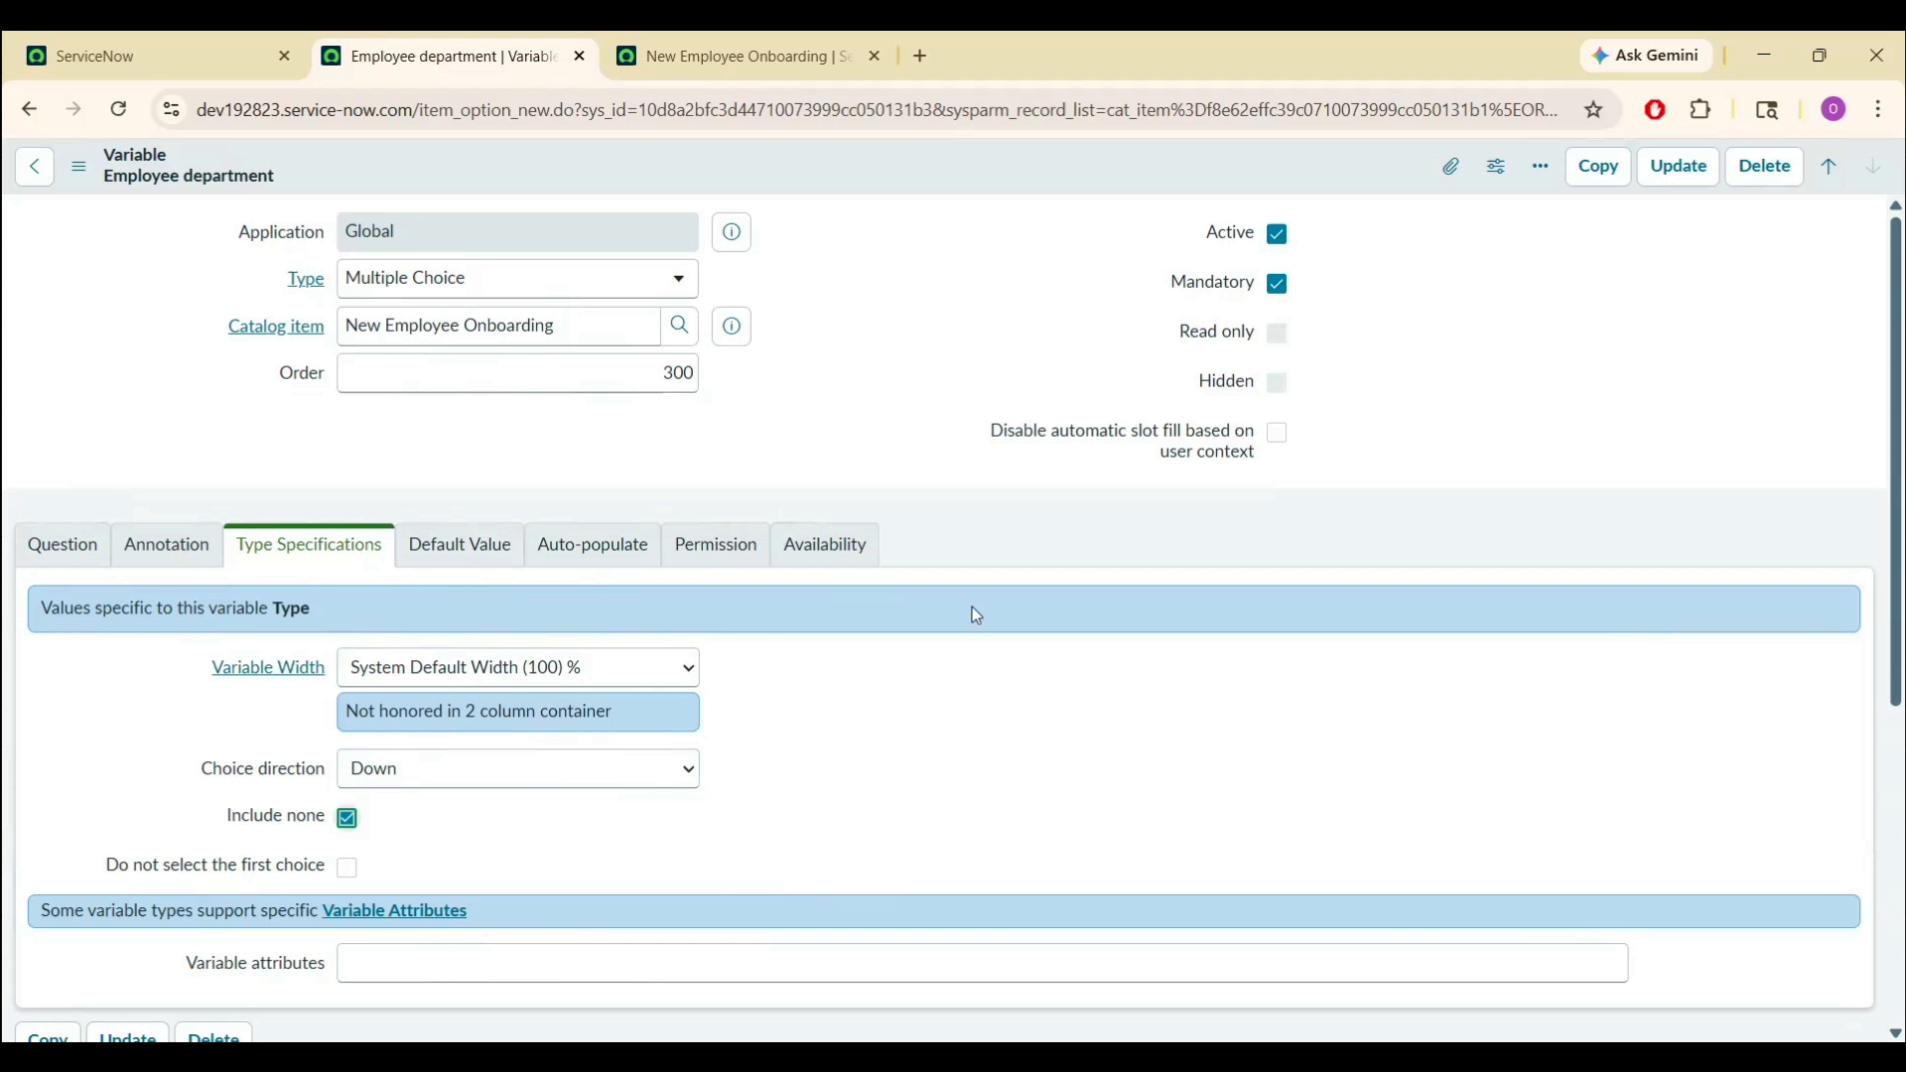
- Save the Employee department variable with Include none enabled
left_click(1680, 167)
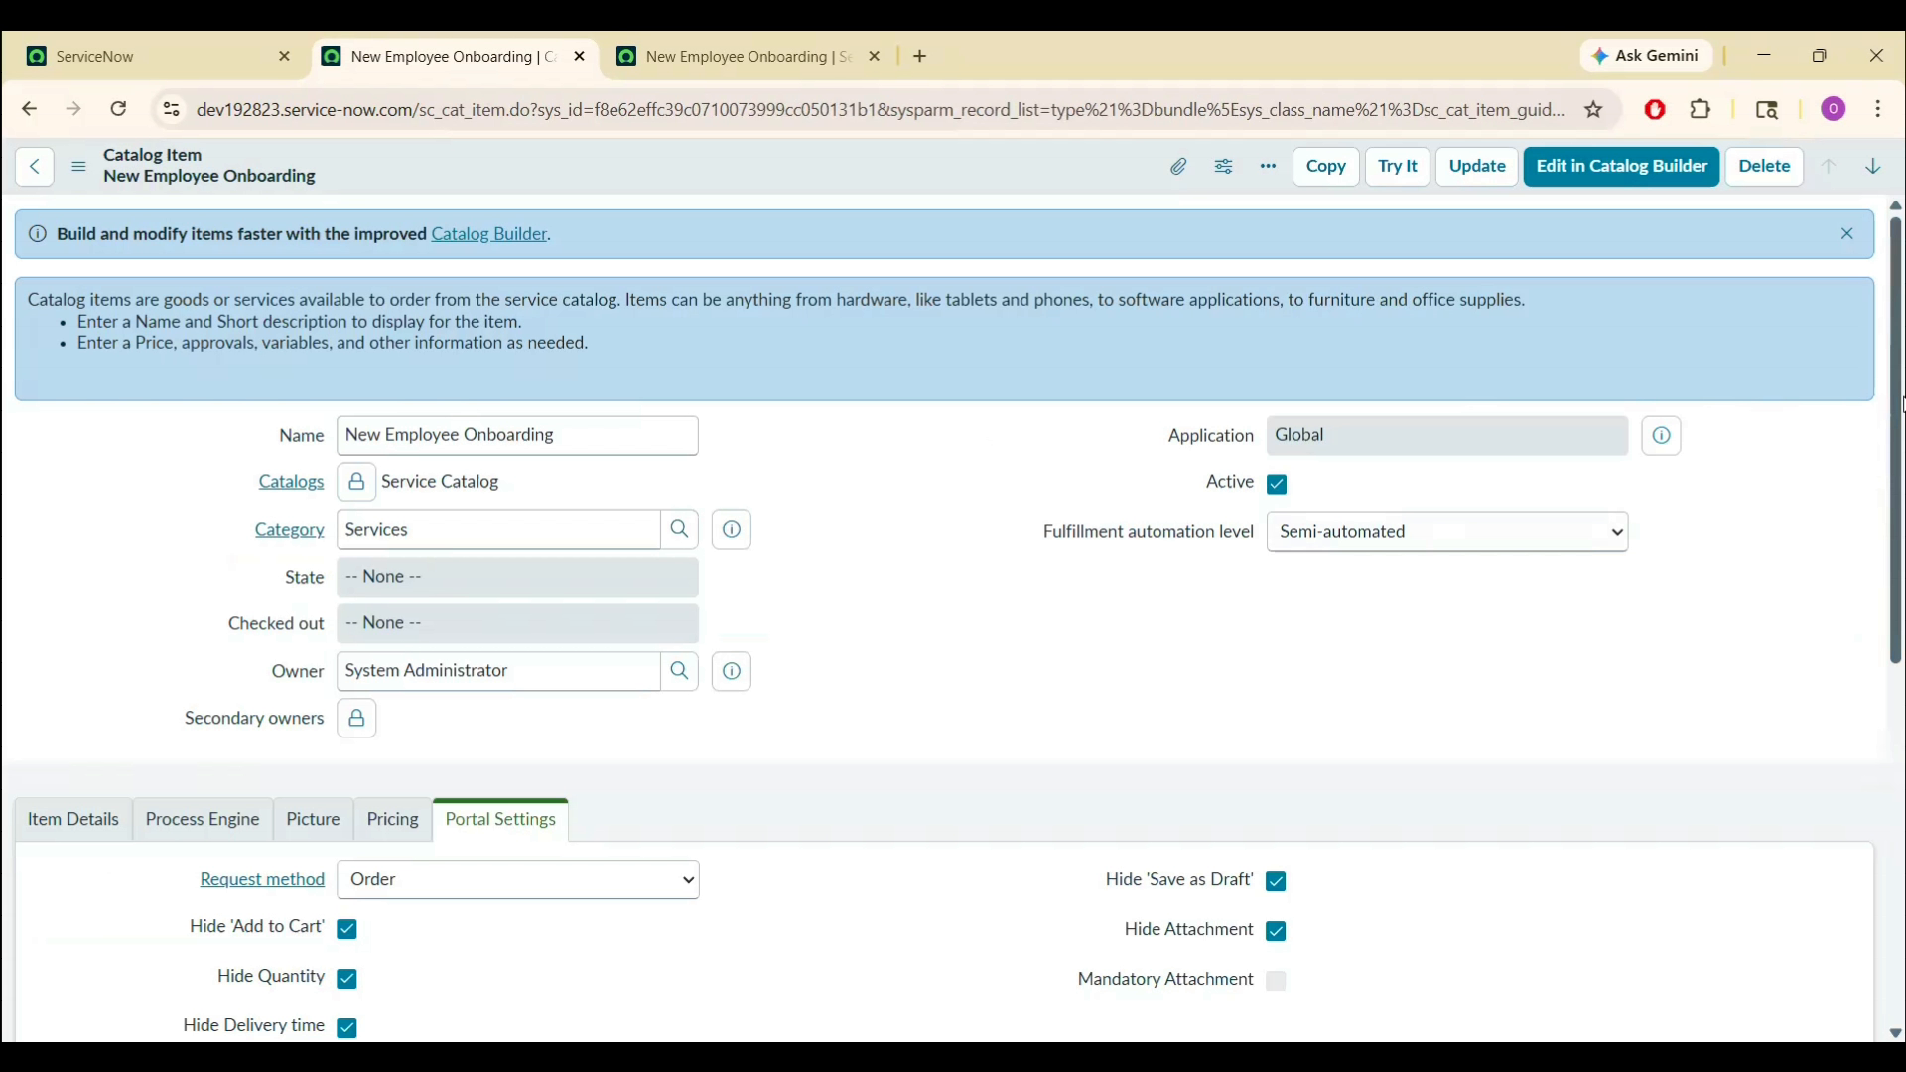
- Create a new Yes / No variable with the question 'Laptop required'
left_click_drag(1896, 468, 1900, 827)
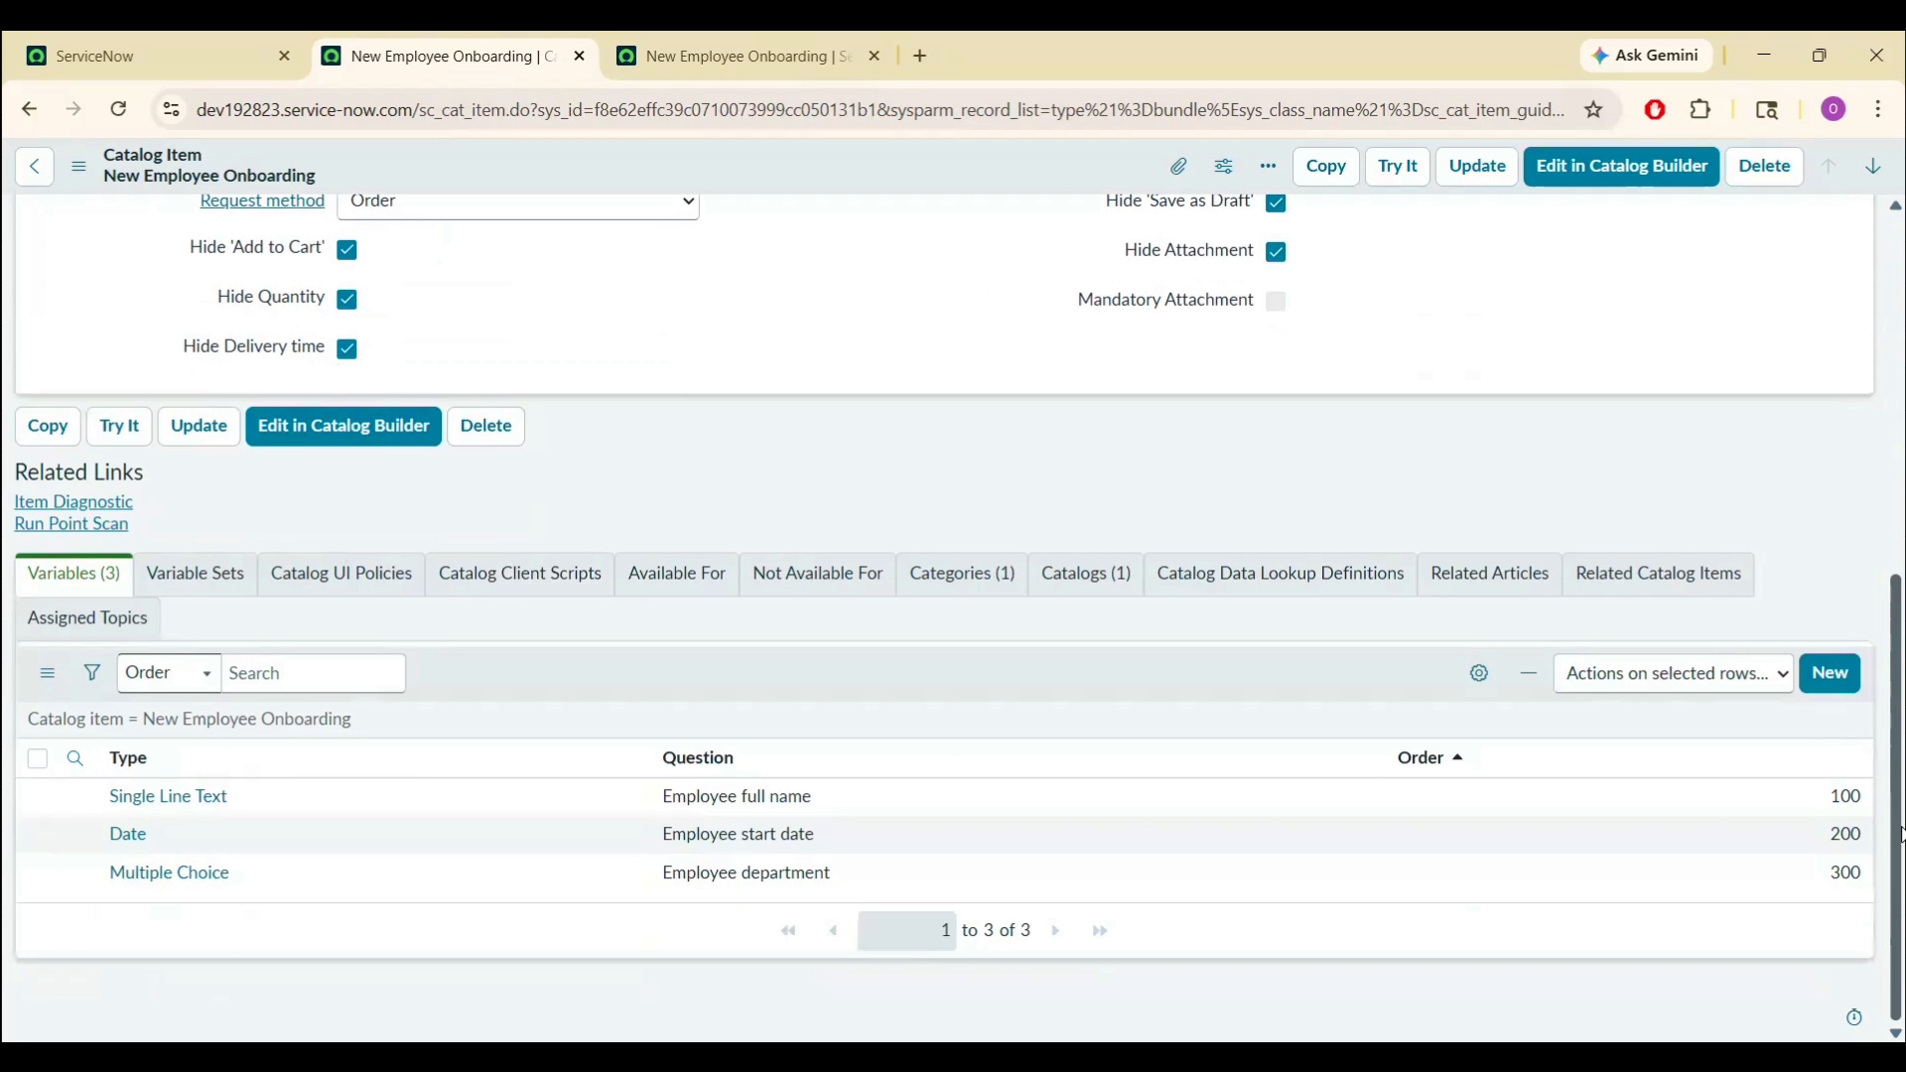
left_click(1831, 676)
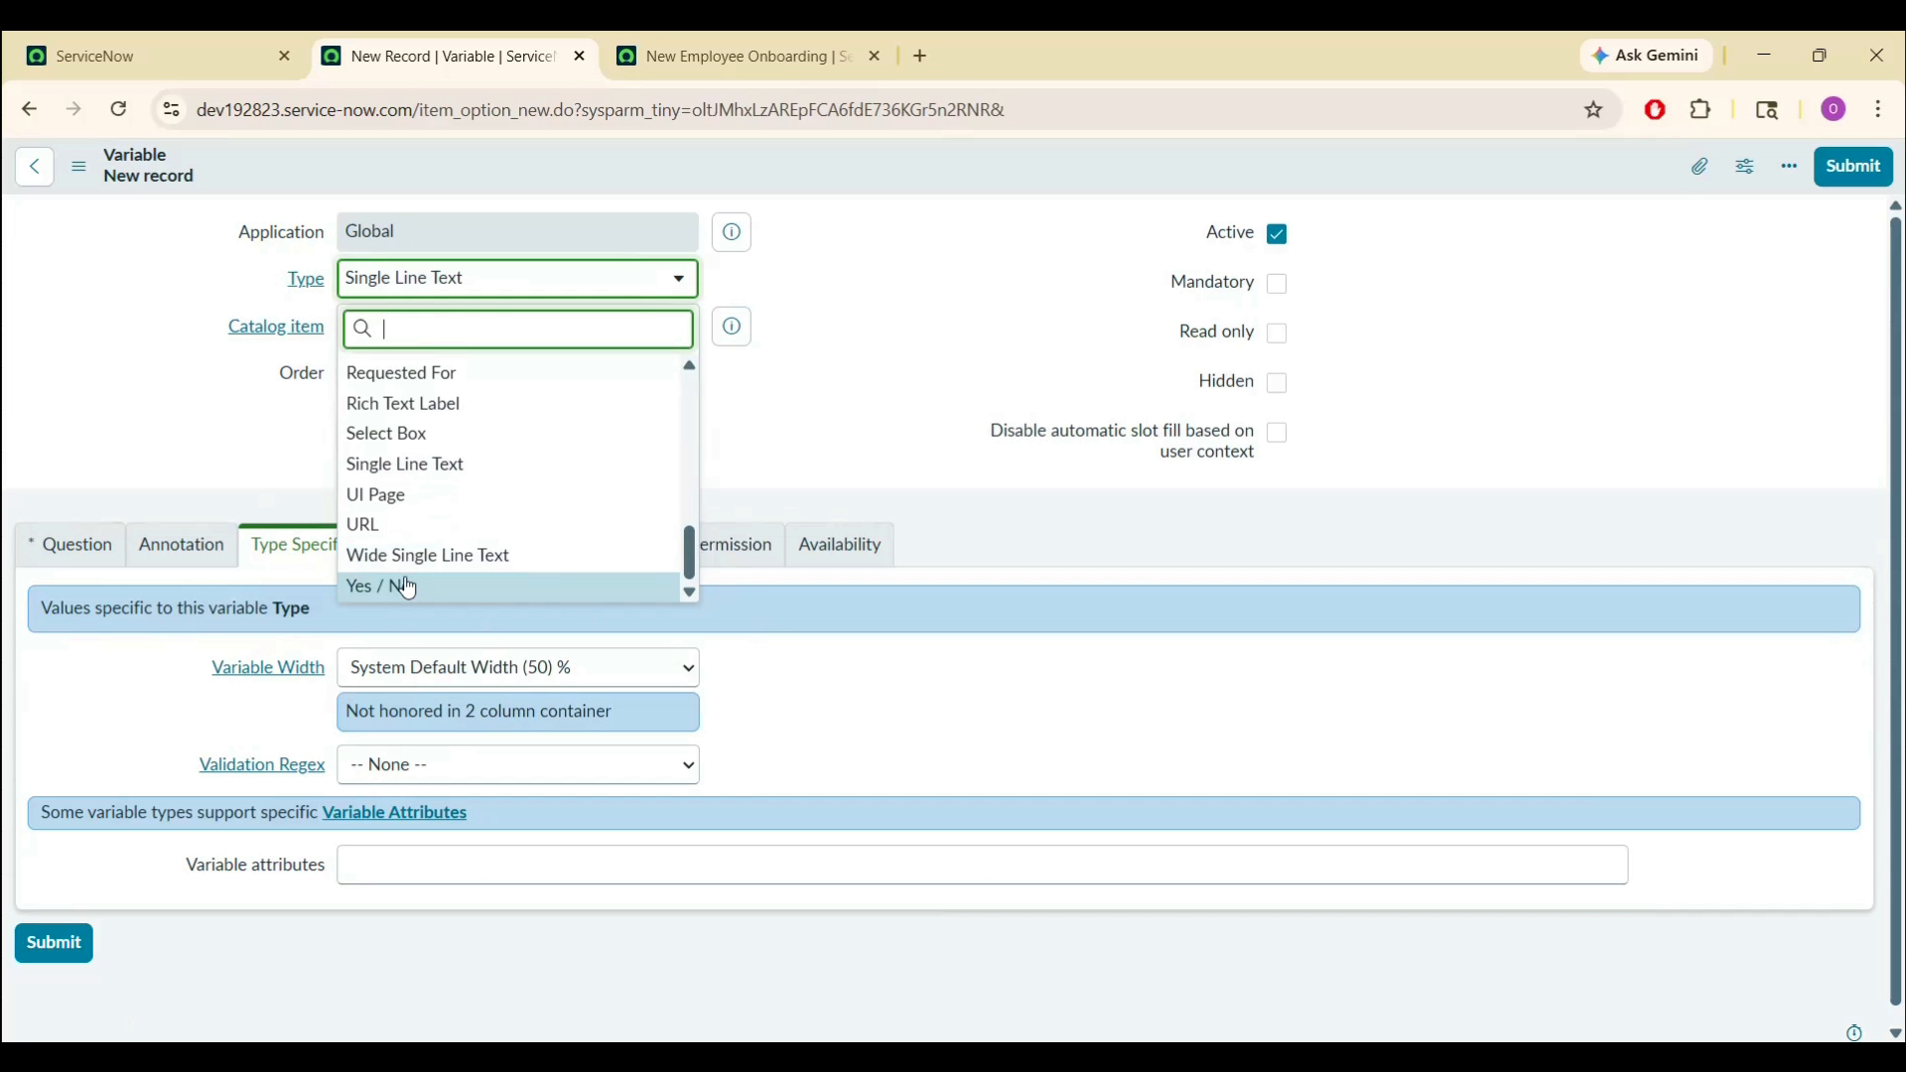
left_click(409, 592)
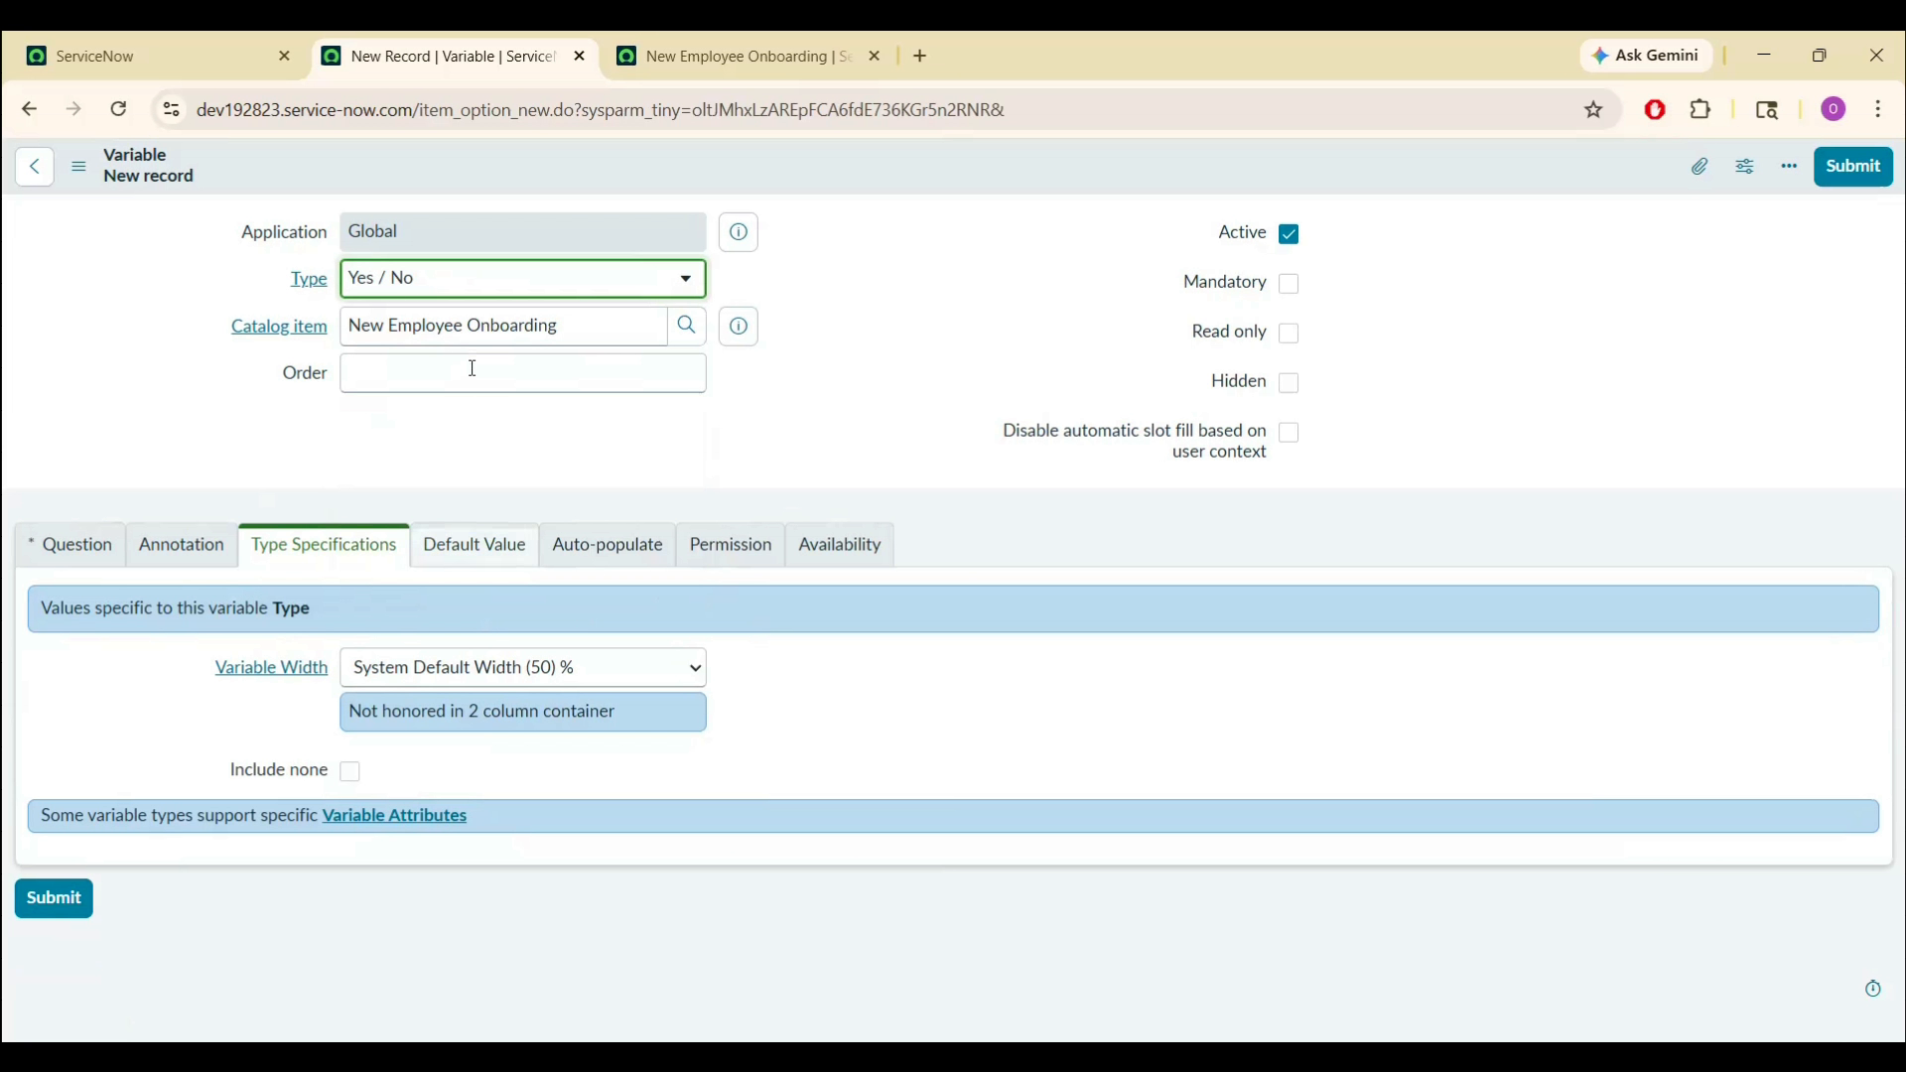
left_click(50, 545)
left_click(400, 657)
type("Laptop required")
left_click(213, 735)
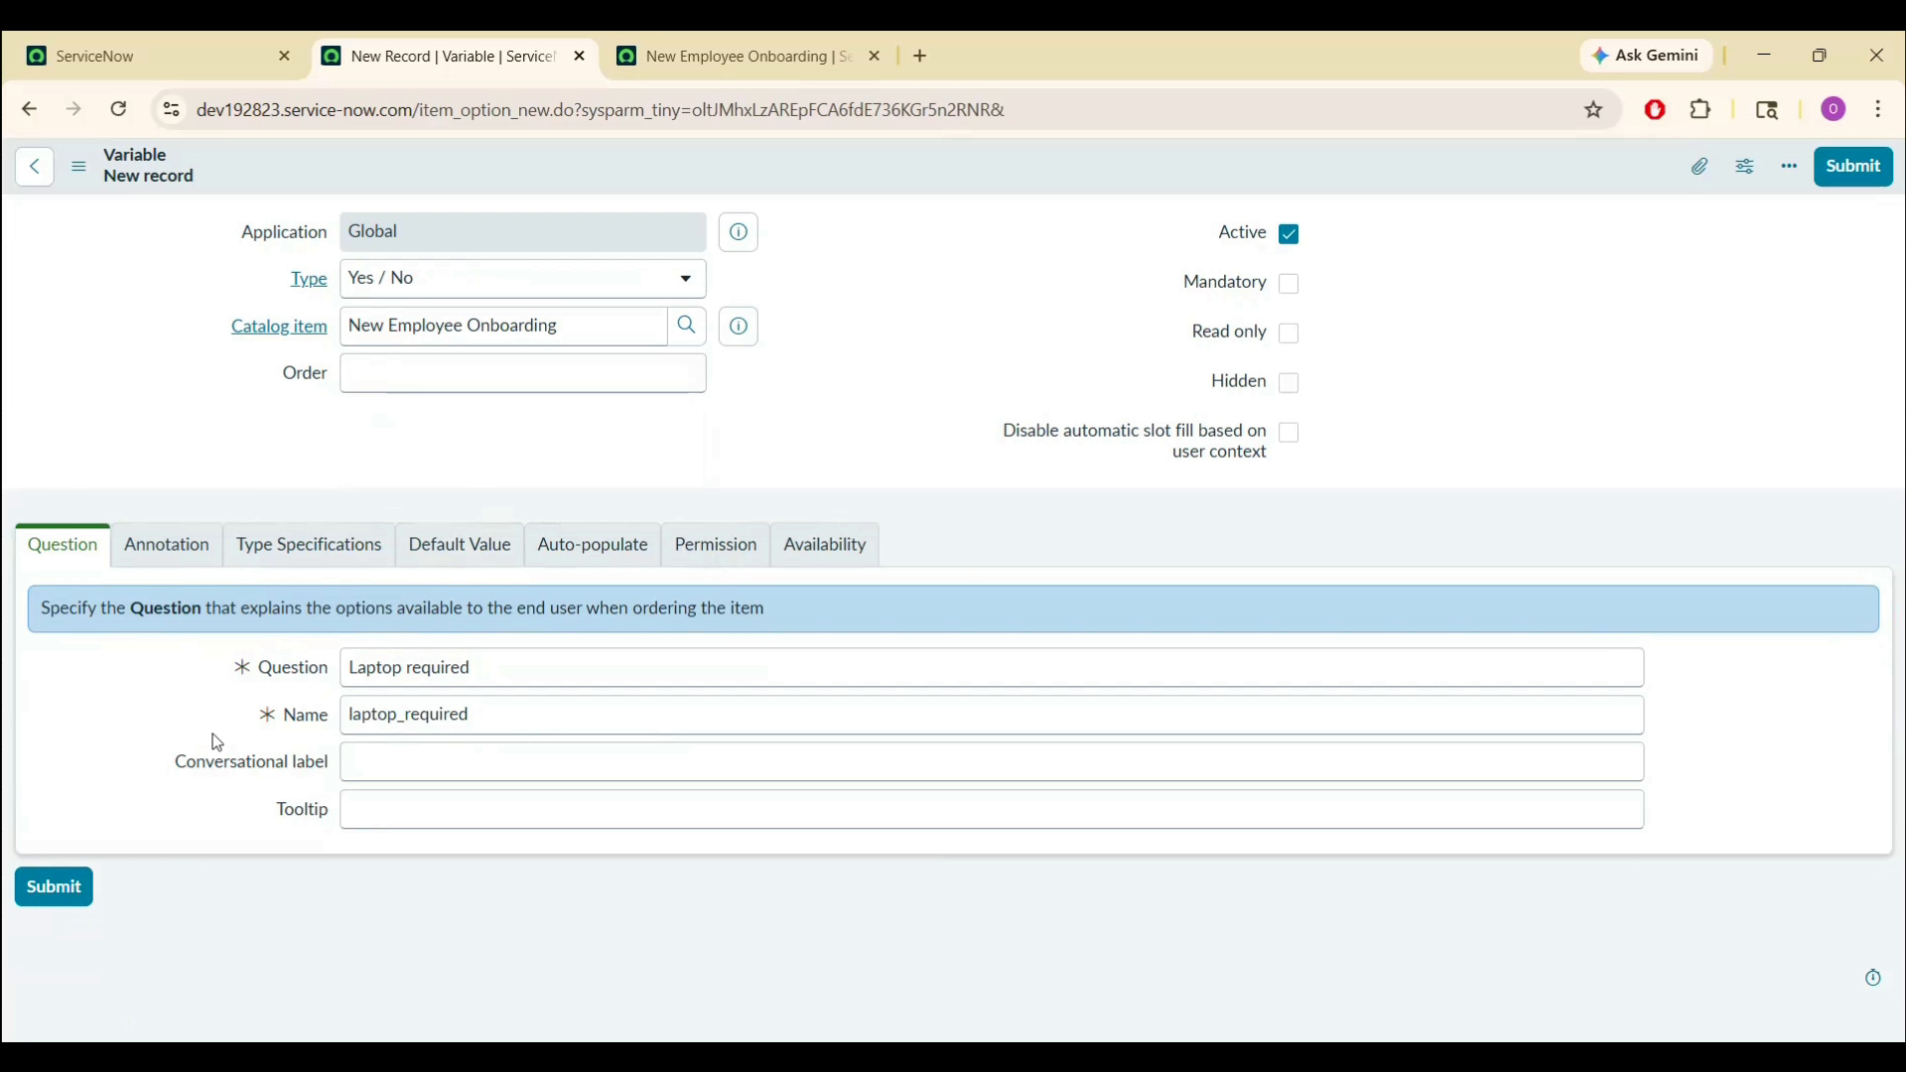
- Give it default value Yes, make it mandatory with order 400, and submit
left_click(481, 551)
double_click(407, 674)
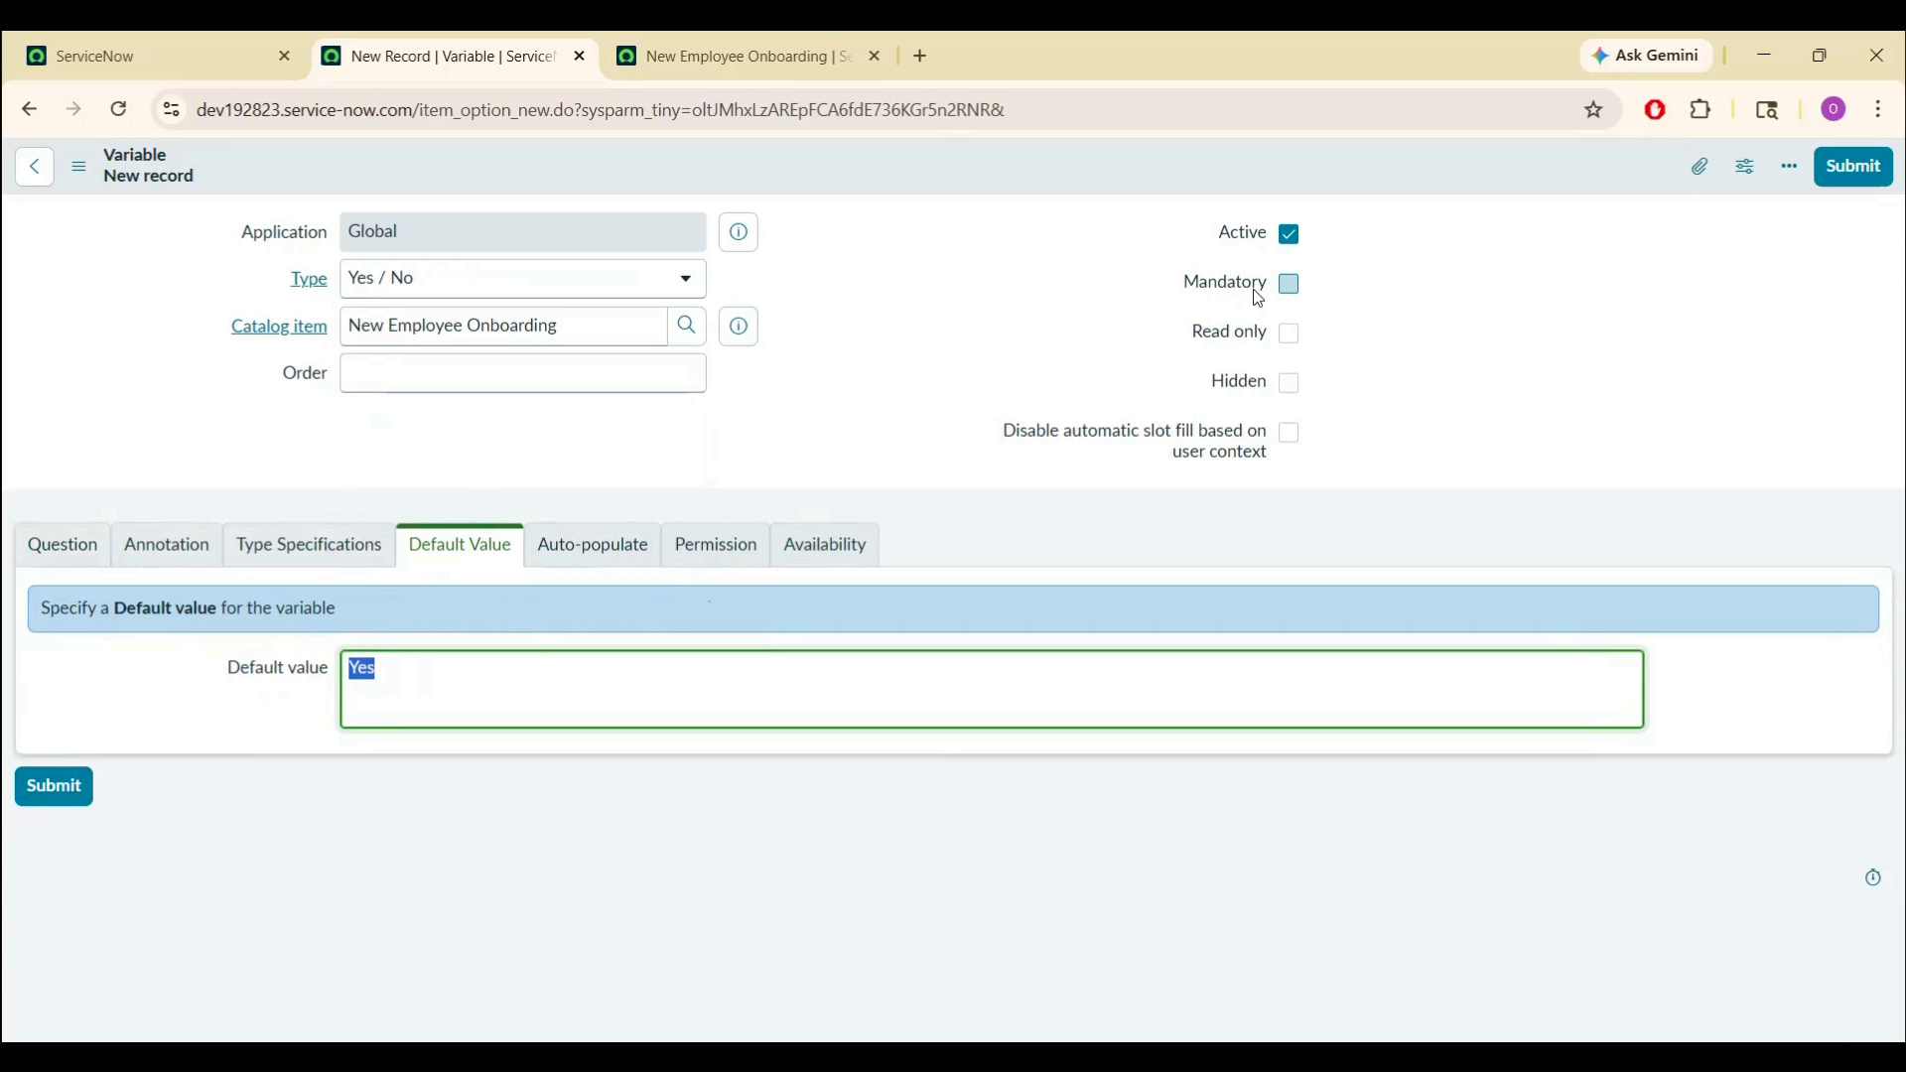
left_click(1292, 287)
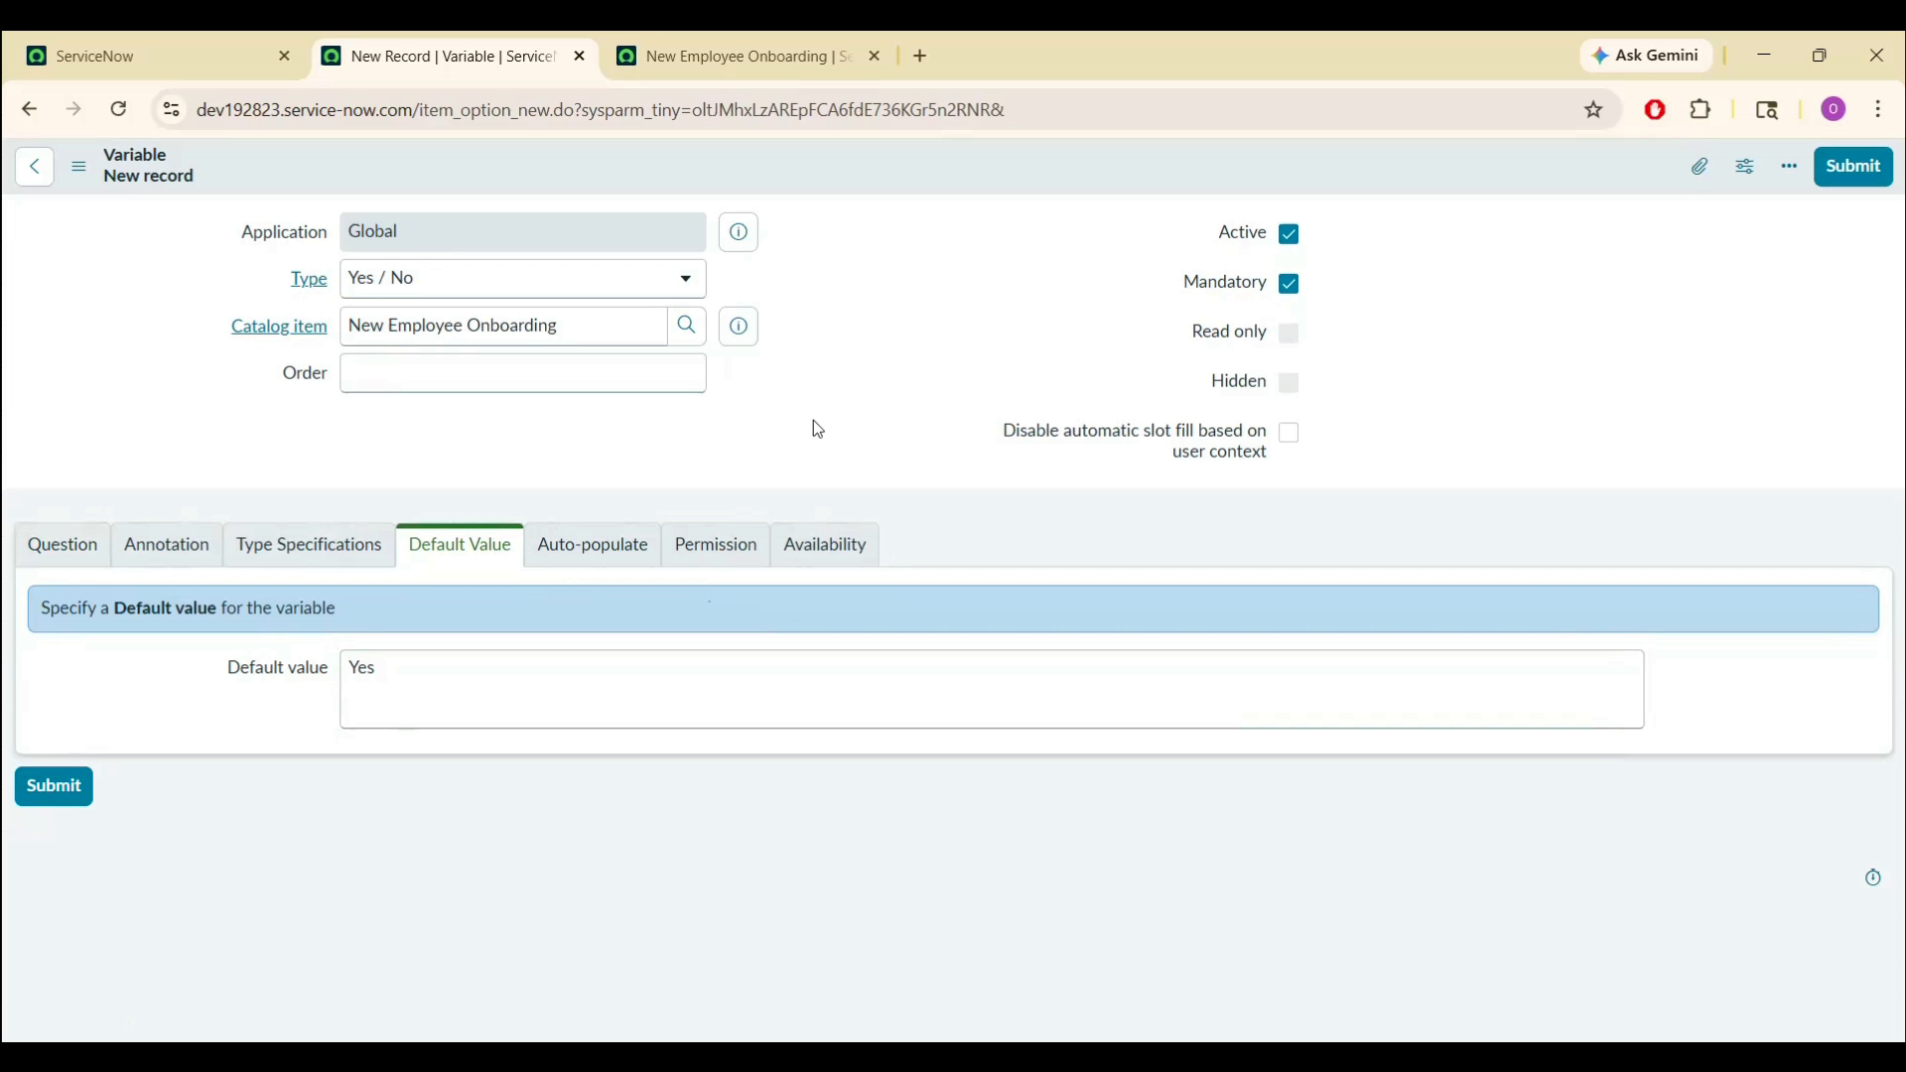
left_click(359, 545)
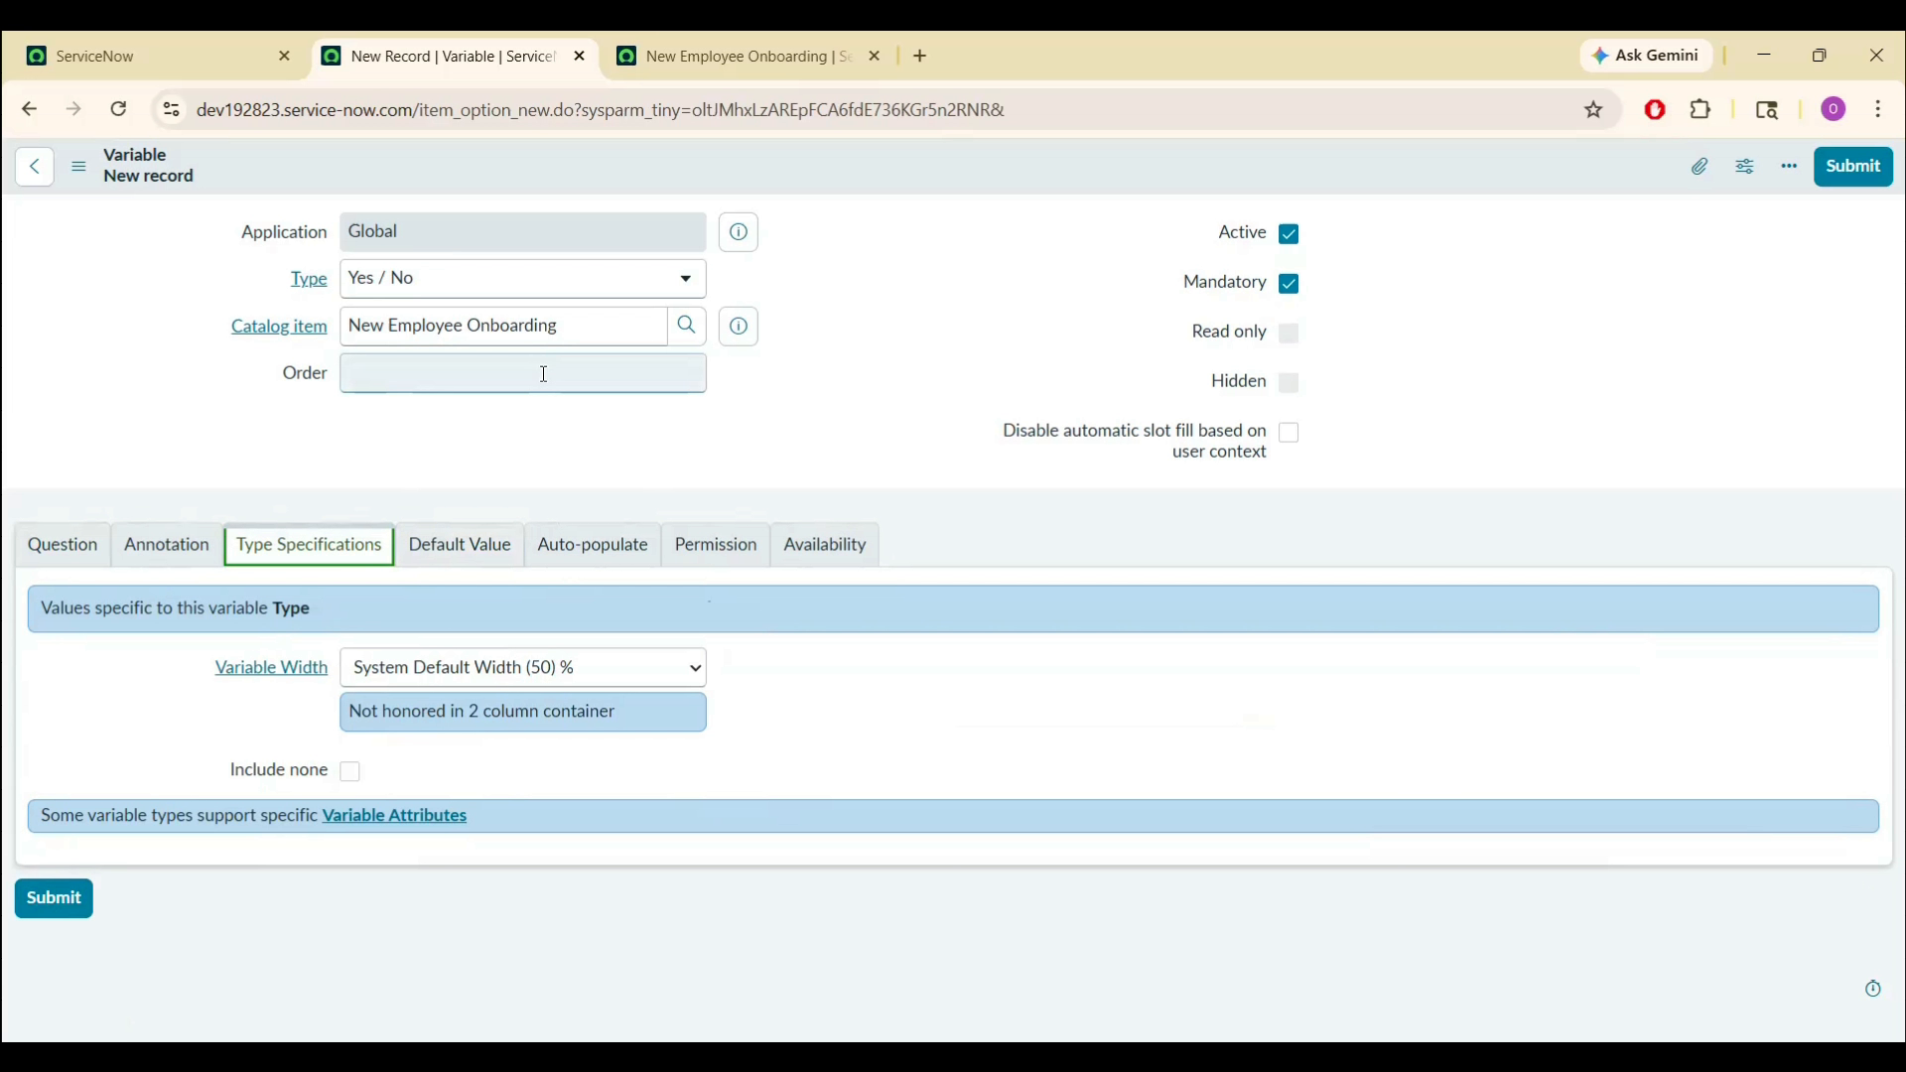
left_click(544, 375)
type("400")
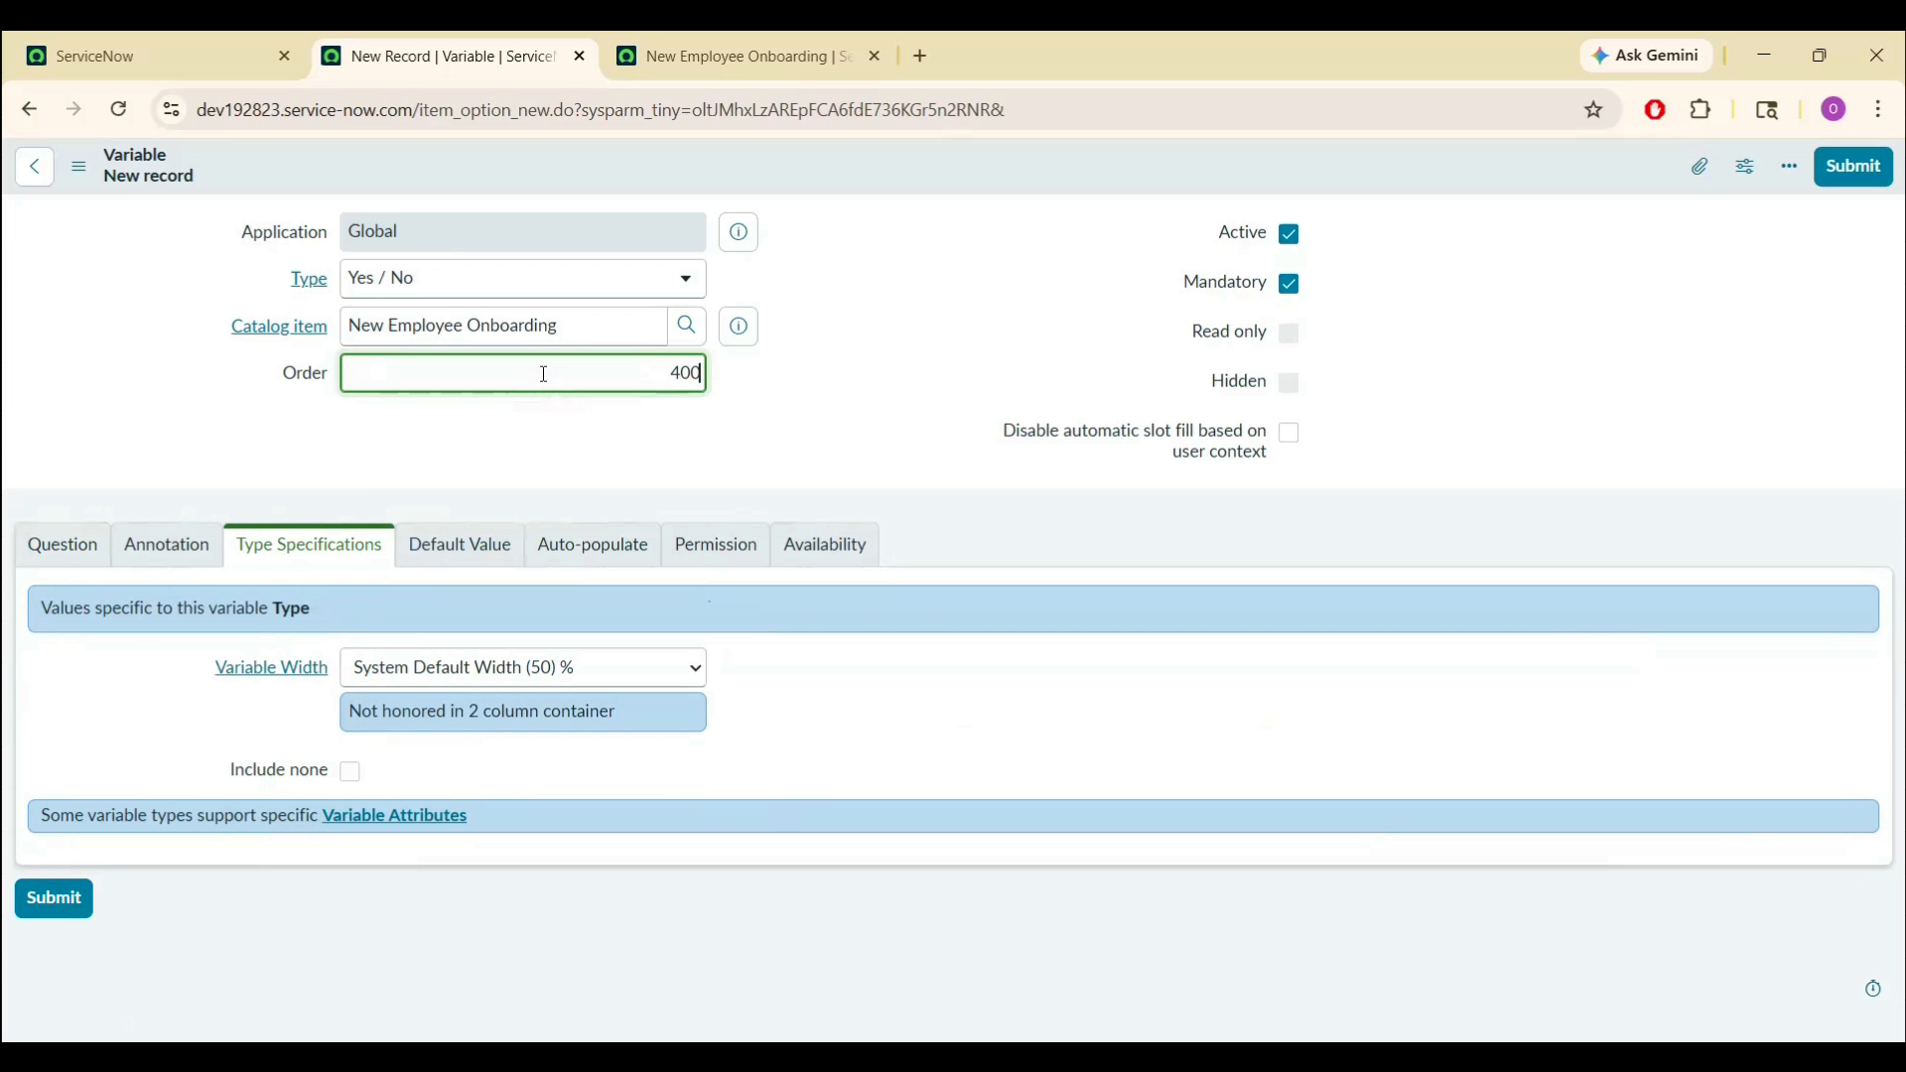
left_click(795, 400)
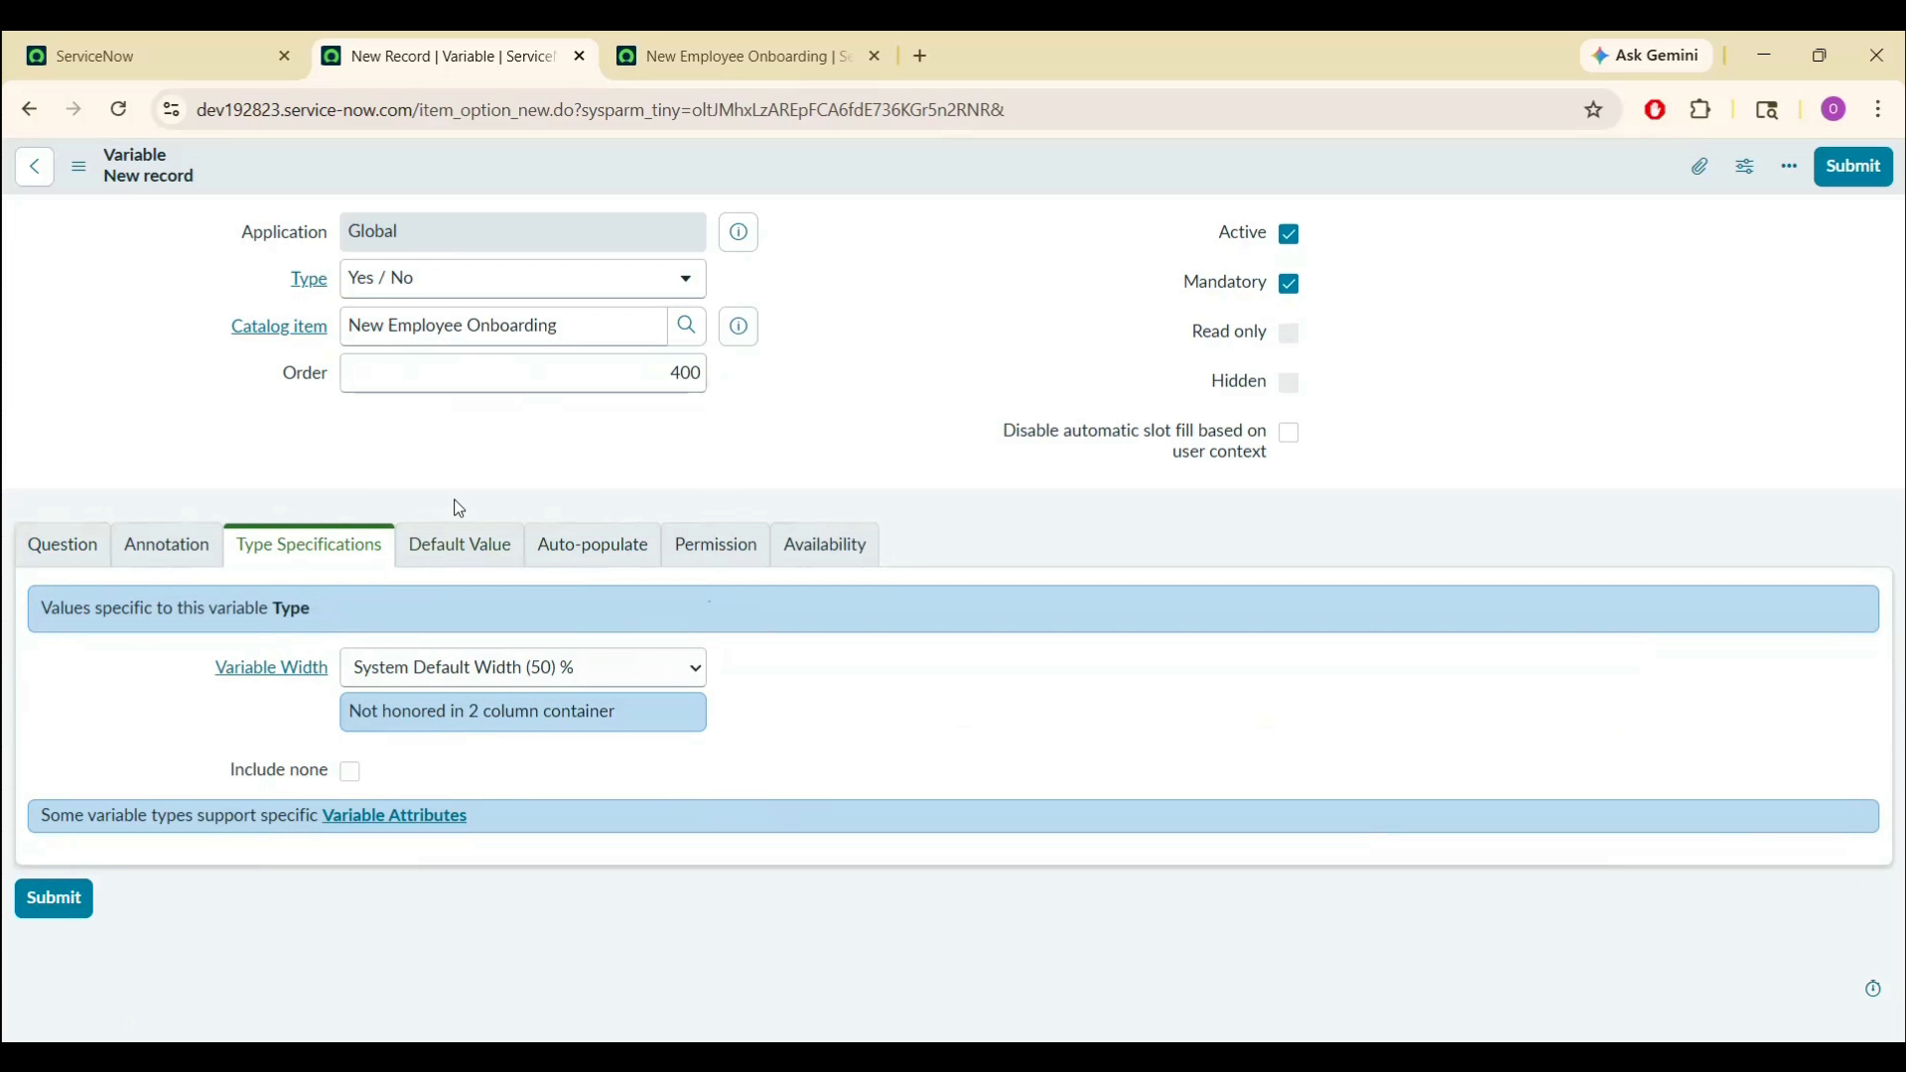
left_click(462, 546)
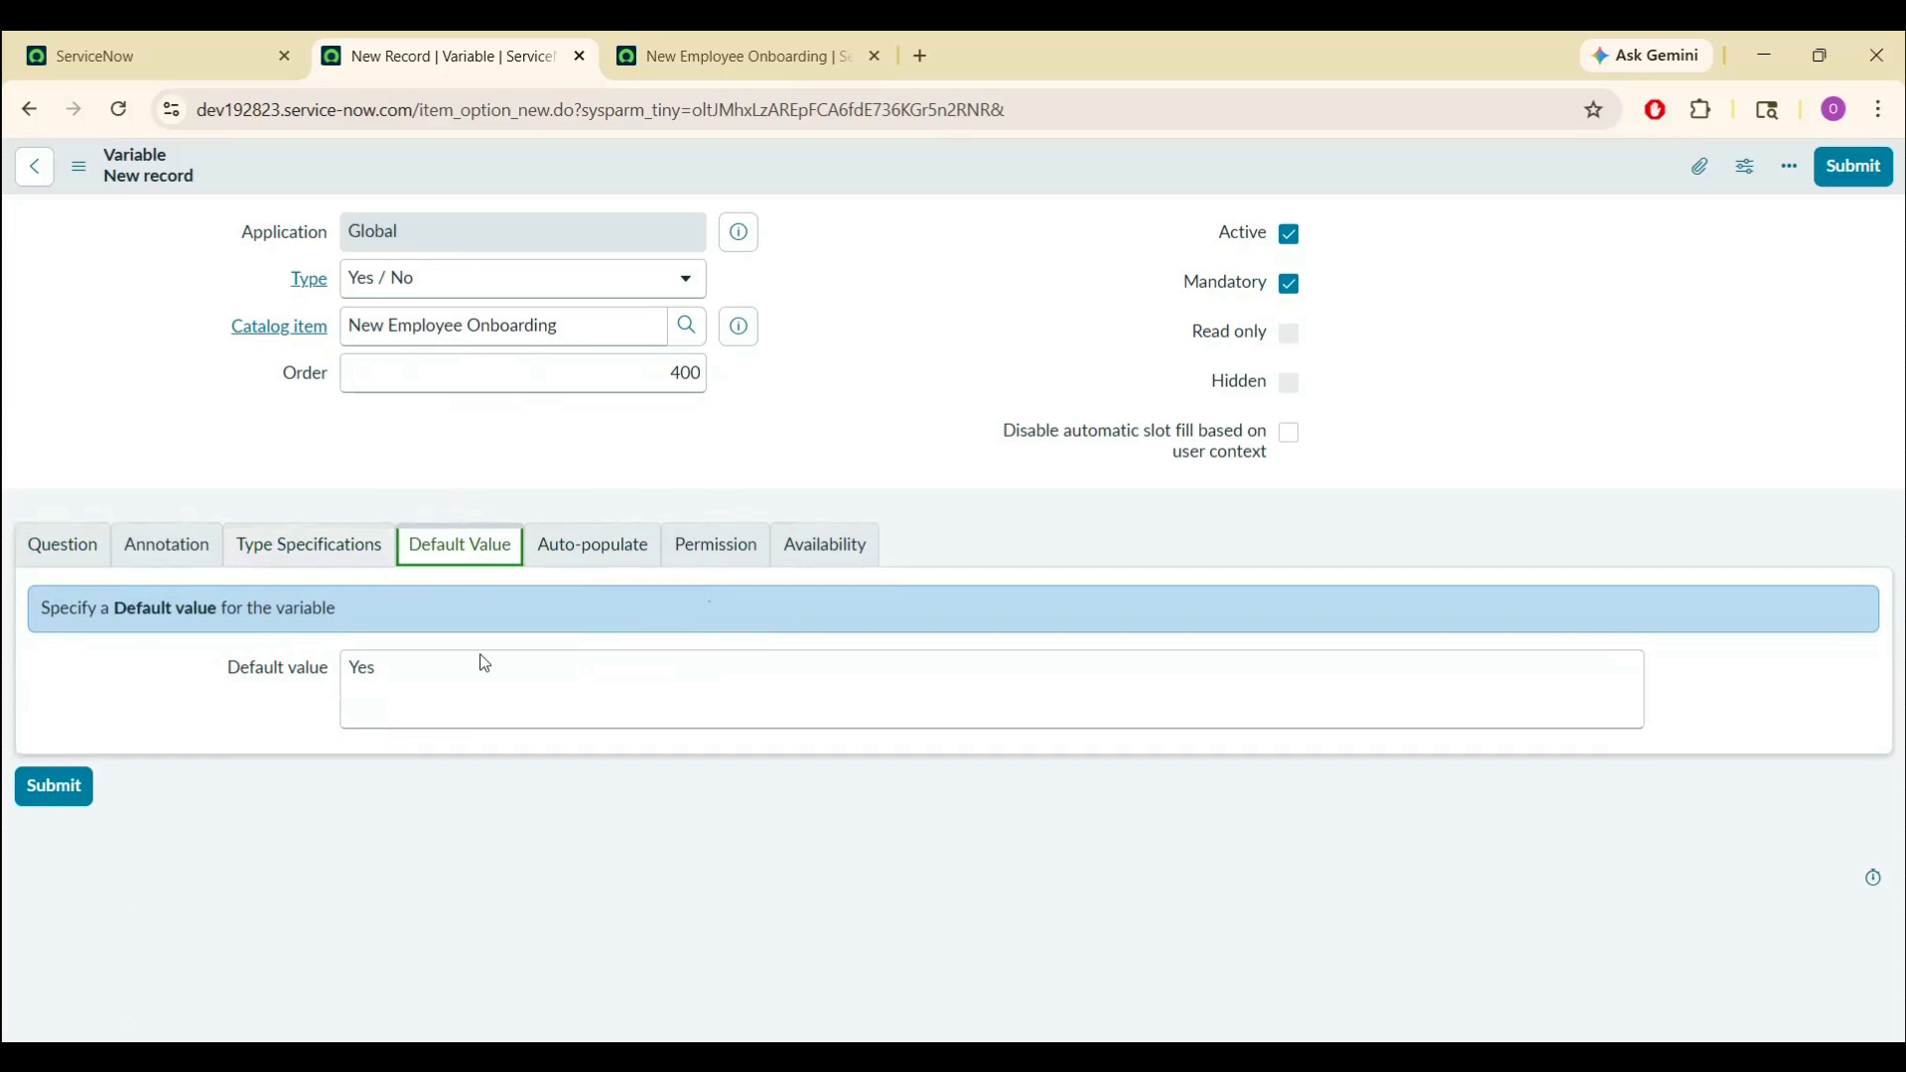
left_click(315, 557)
left_click(80, 899)
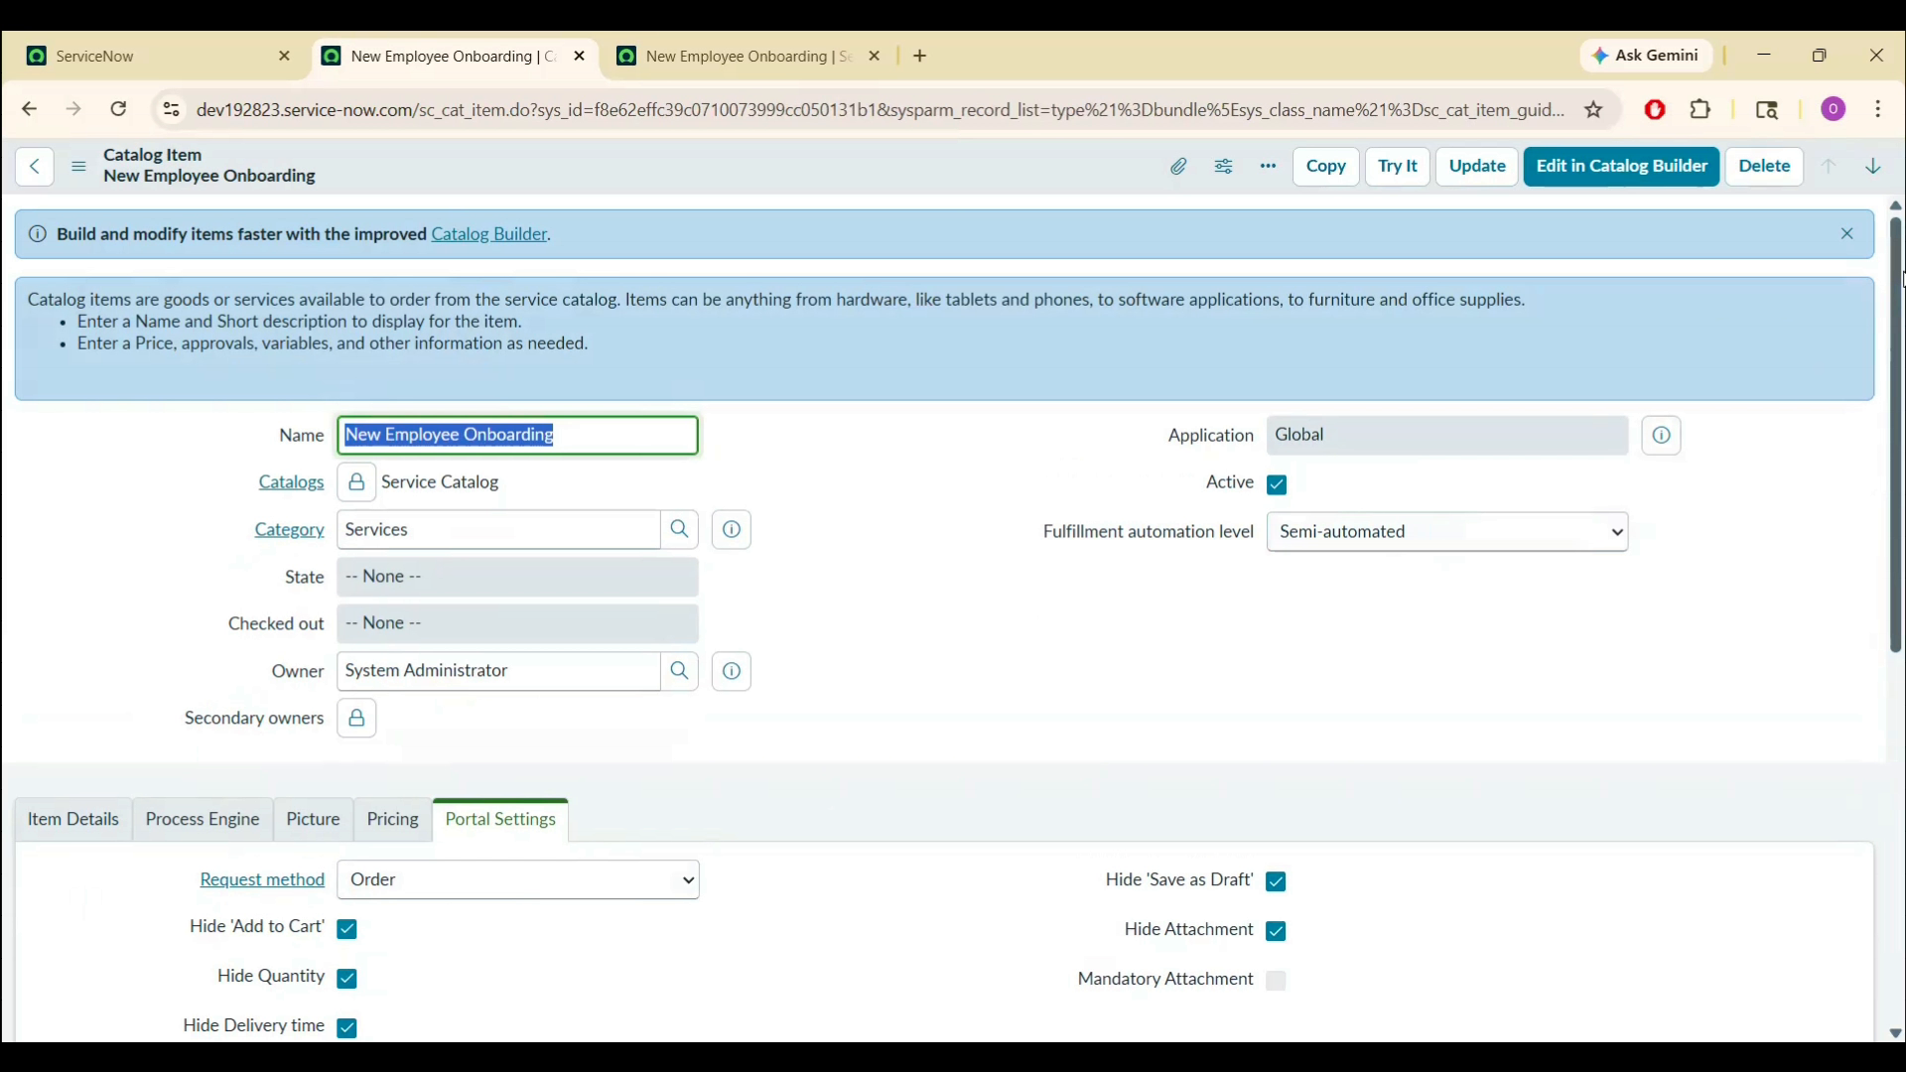
- Add the Item details step variable set to the item's Variable Sets and save
left_click_drag(1901, 281, 1901, 648)
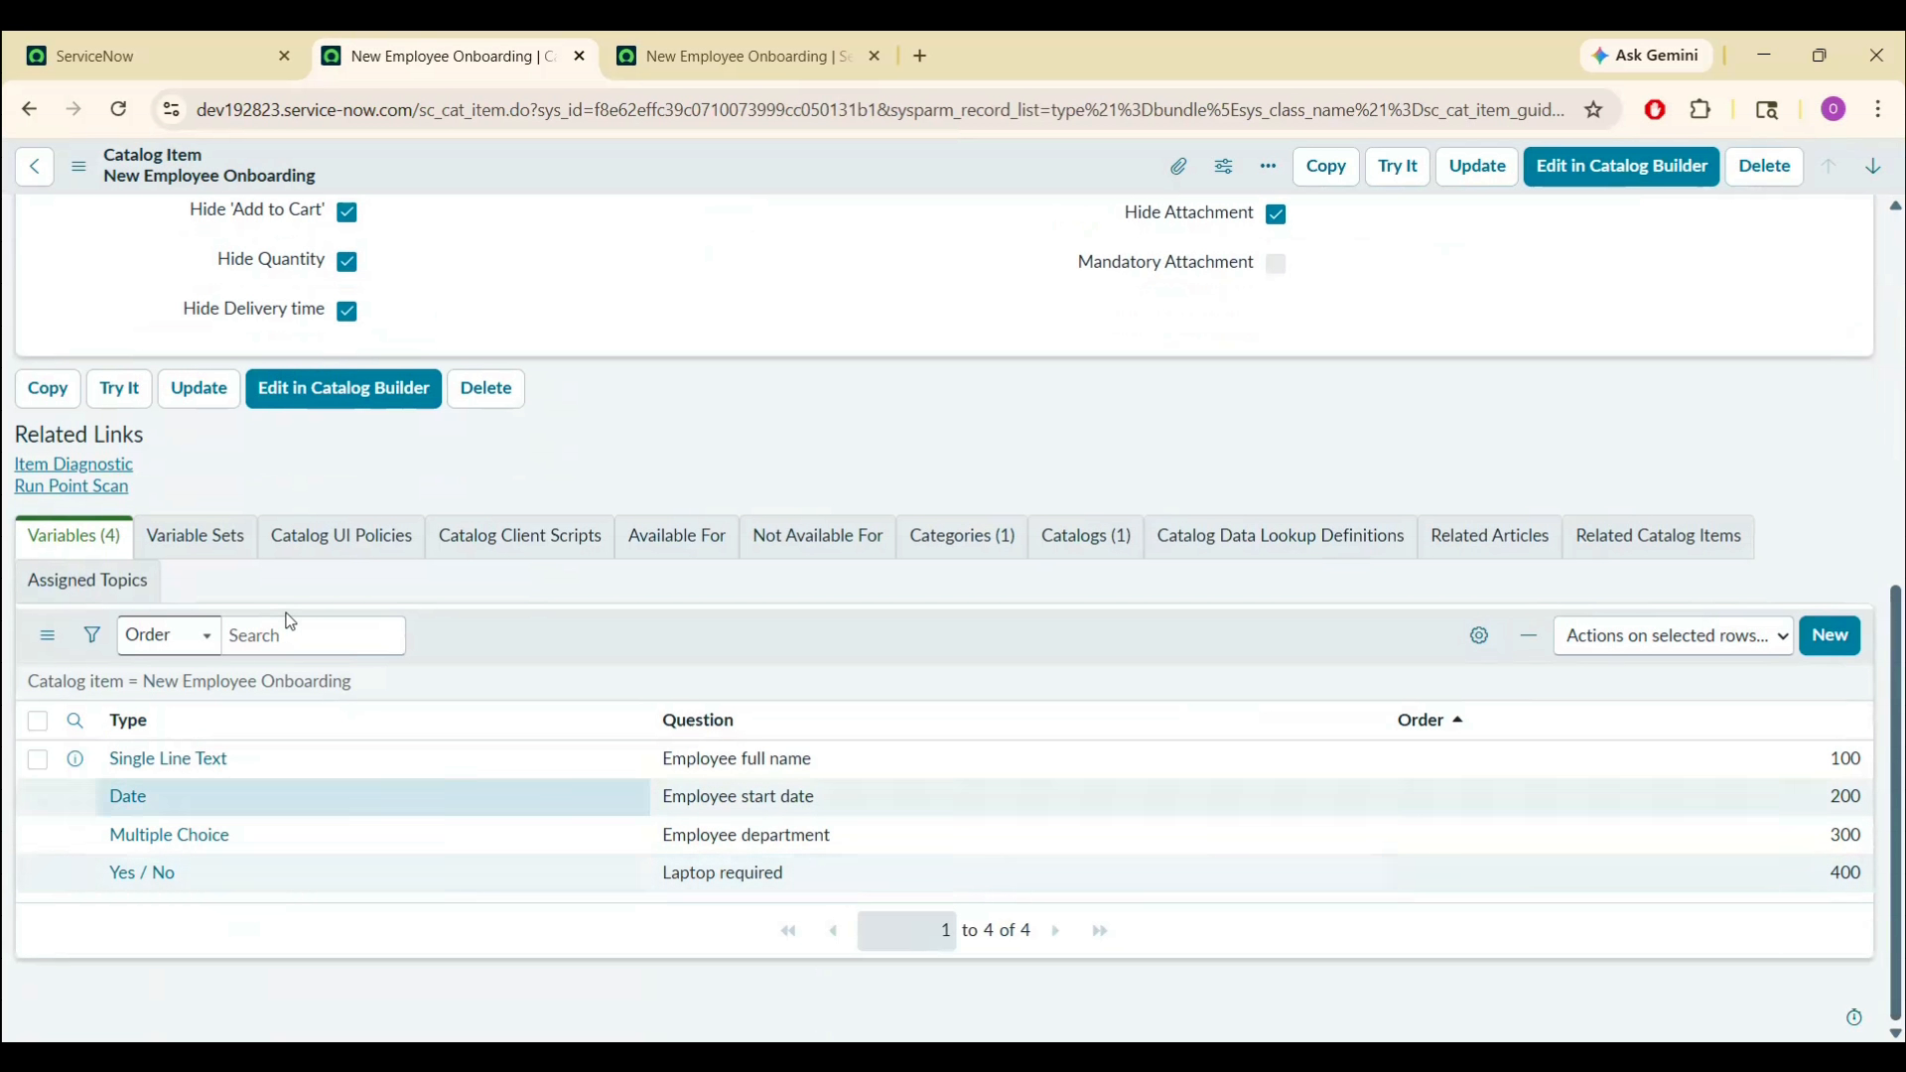
left_click(222, 537)
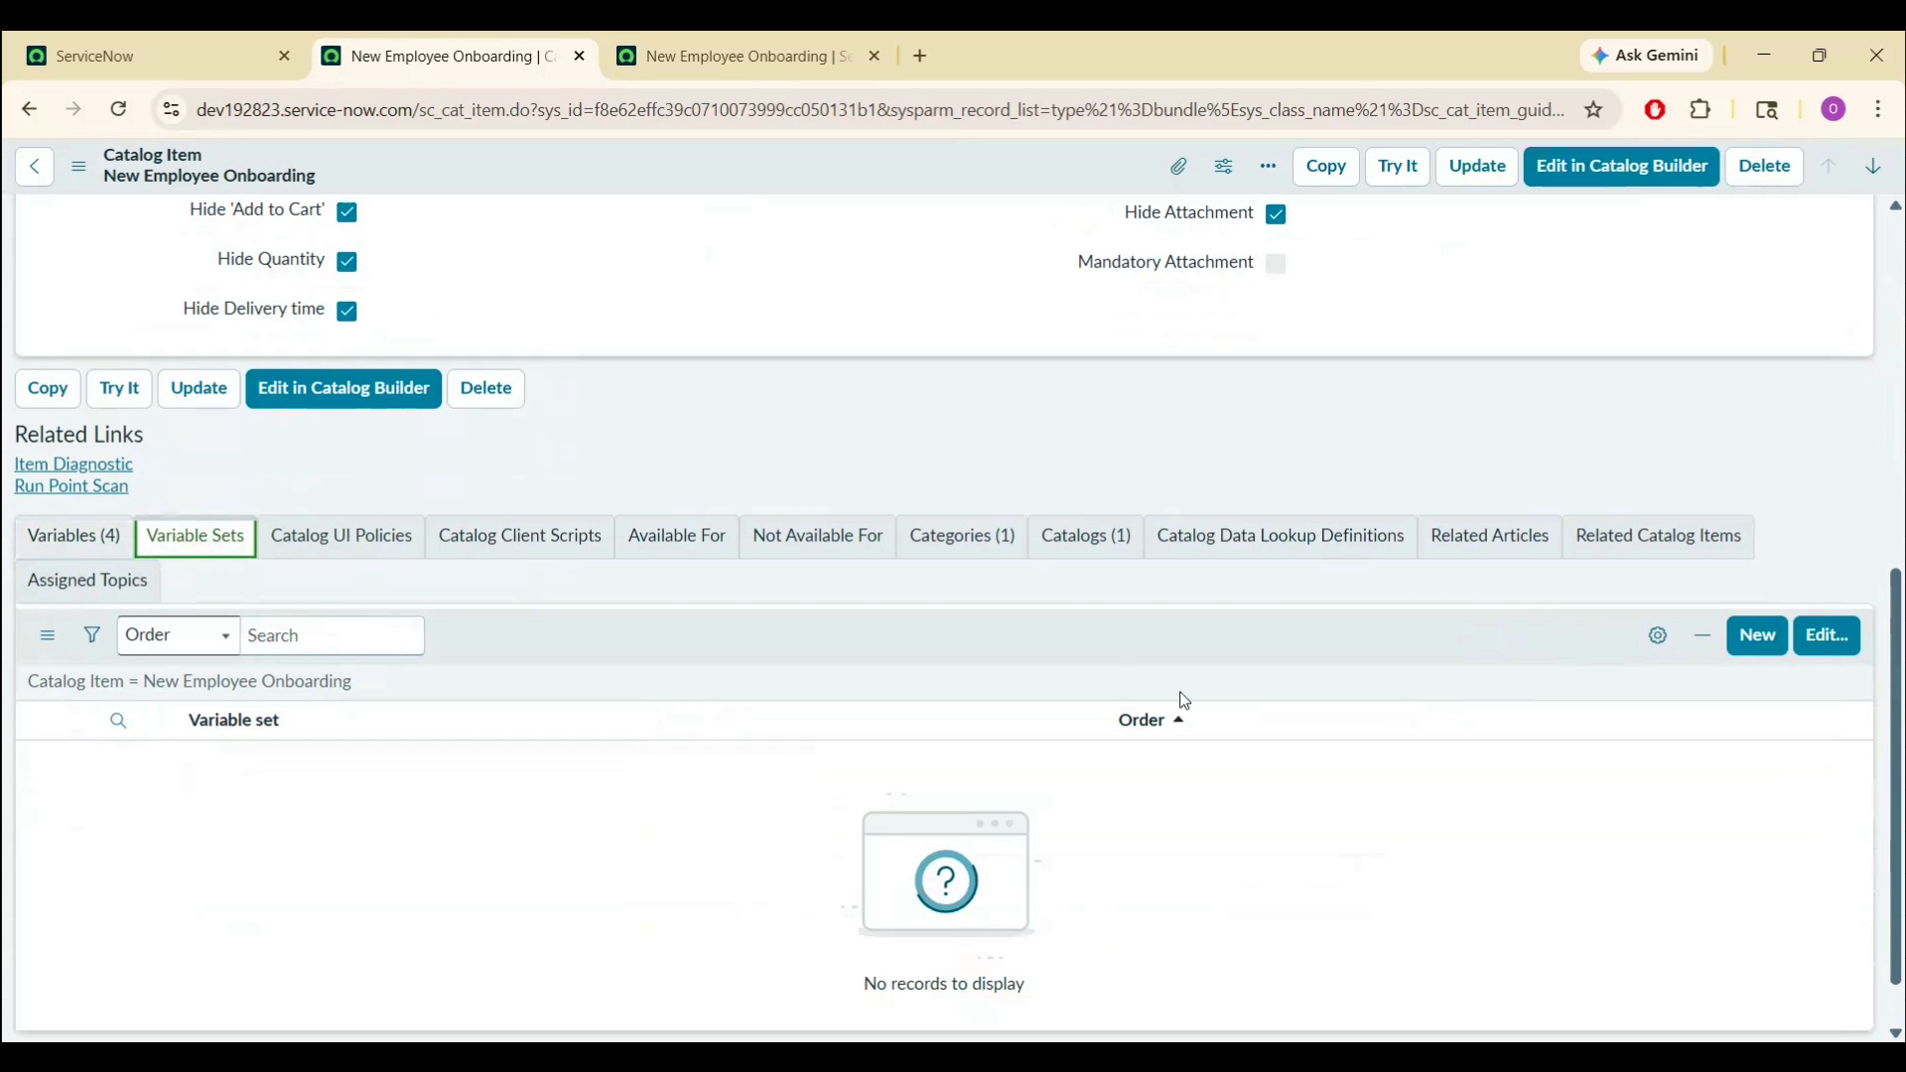
left_click(1829, 637)
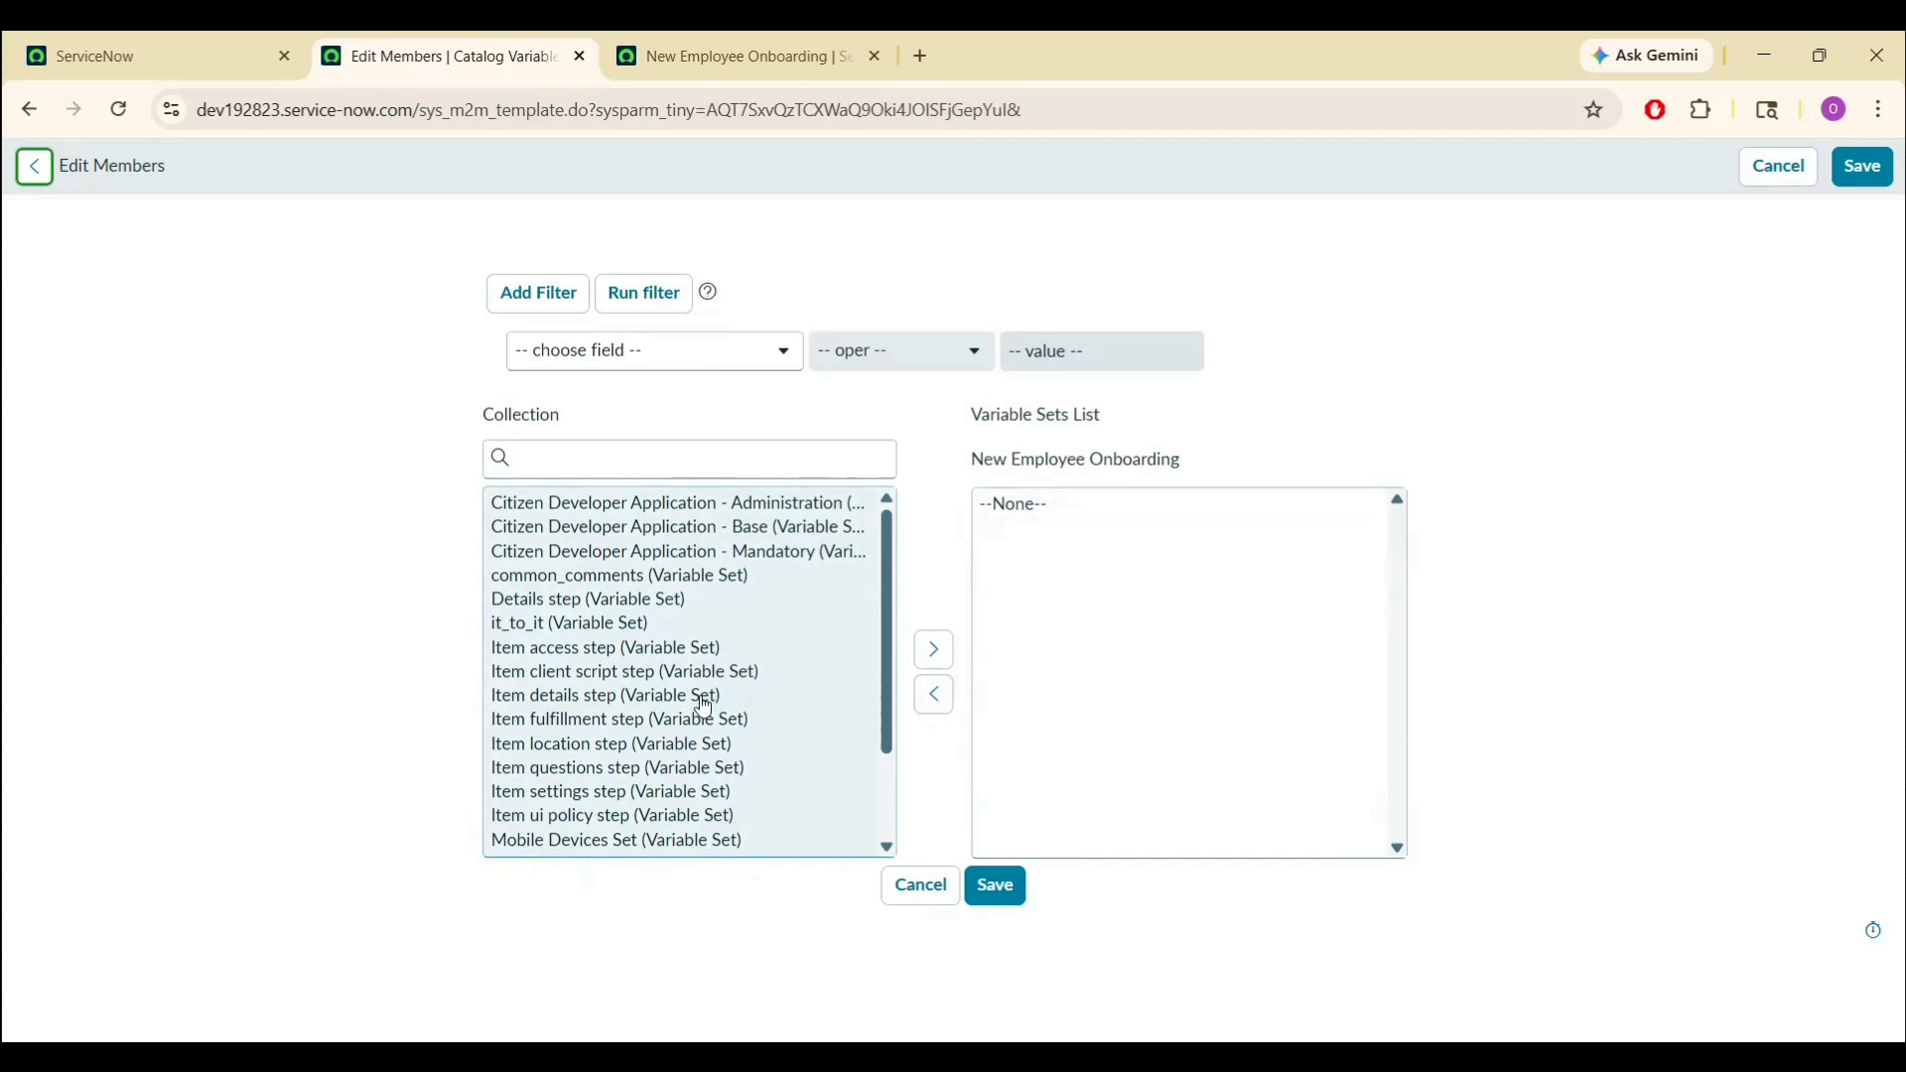
double_click(703, 700)
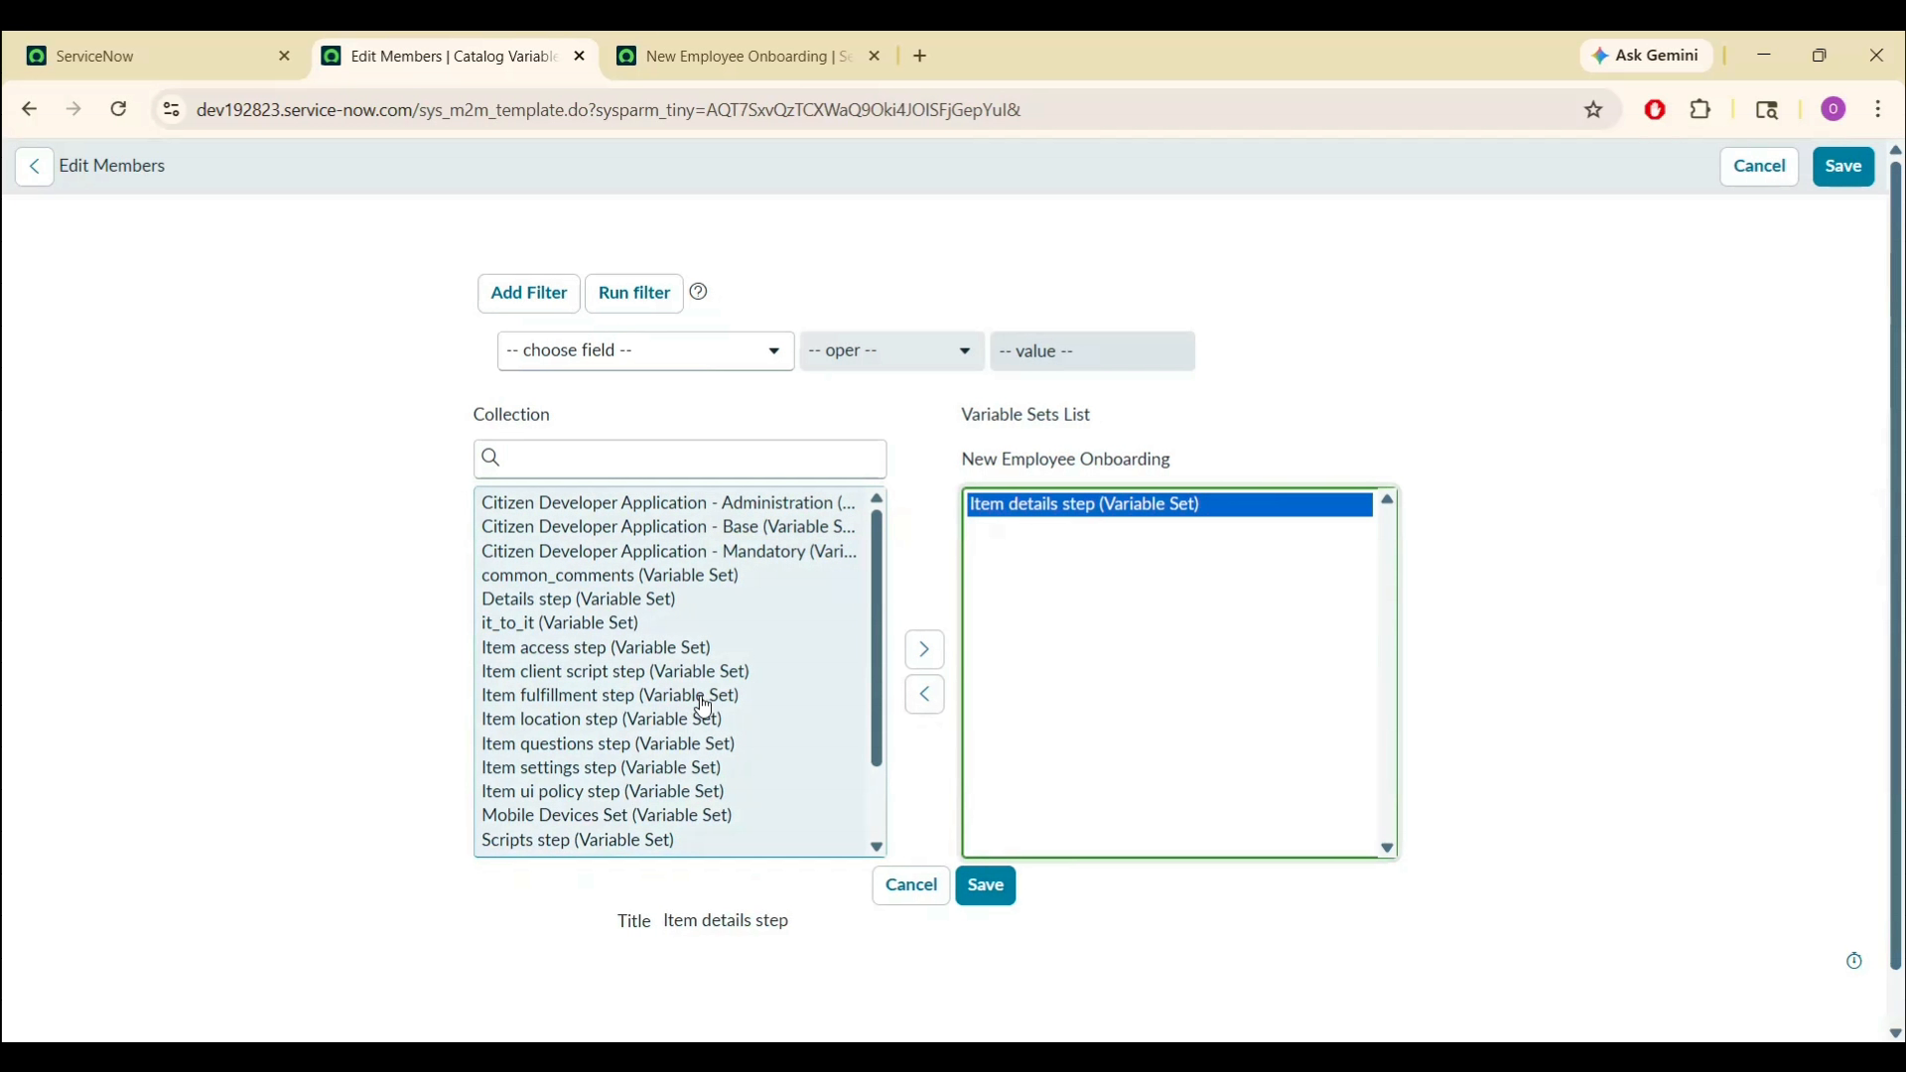
left_click(995, 899)
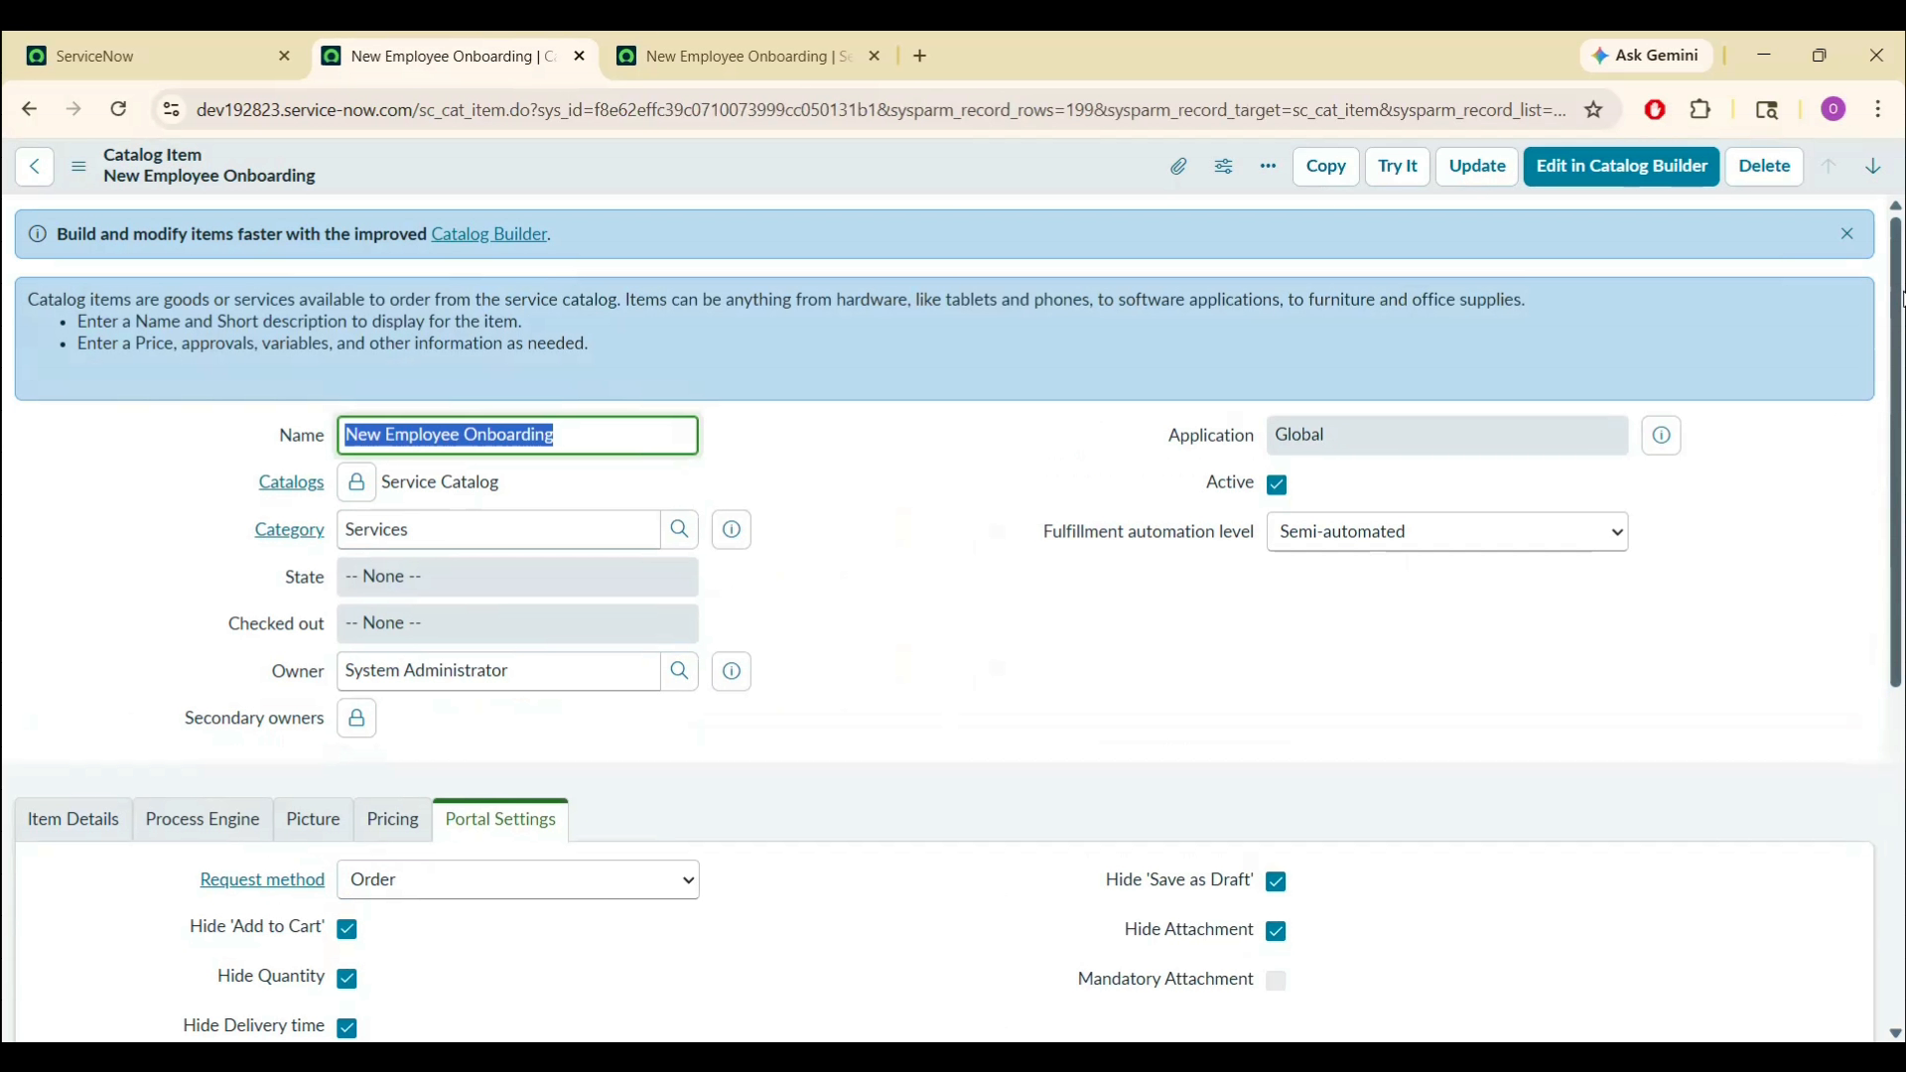
- Change the Item details step variable set's order to 50, comparing with the variables' orders
left_click_drag(1902, 297, 1901, 724)
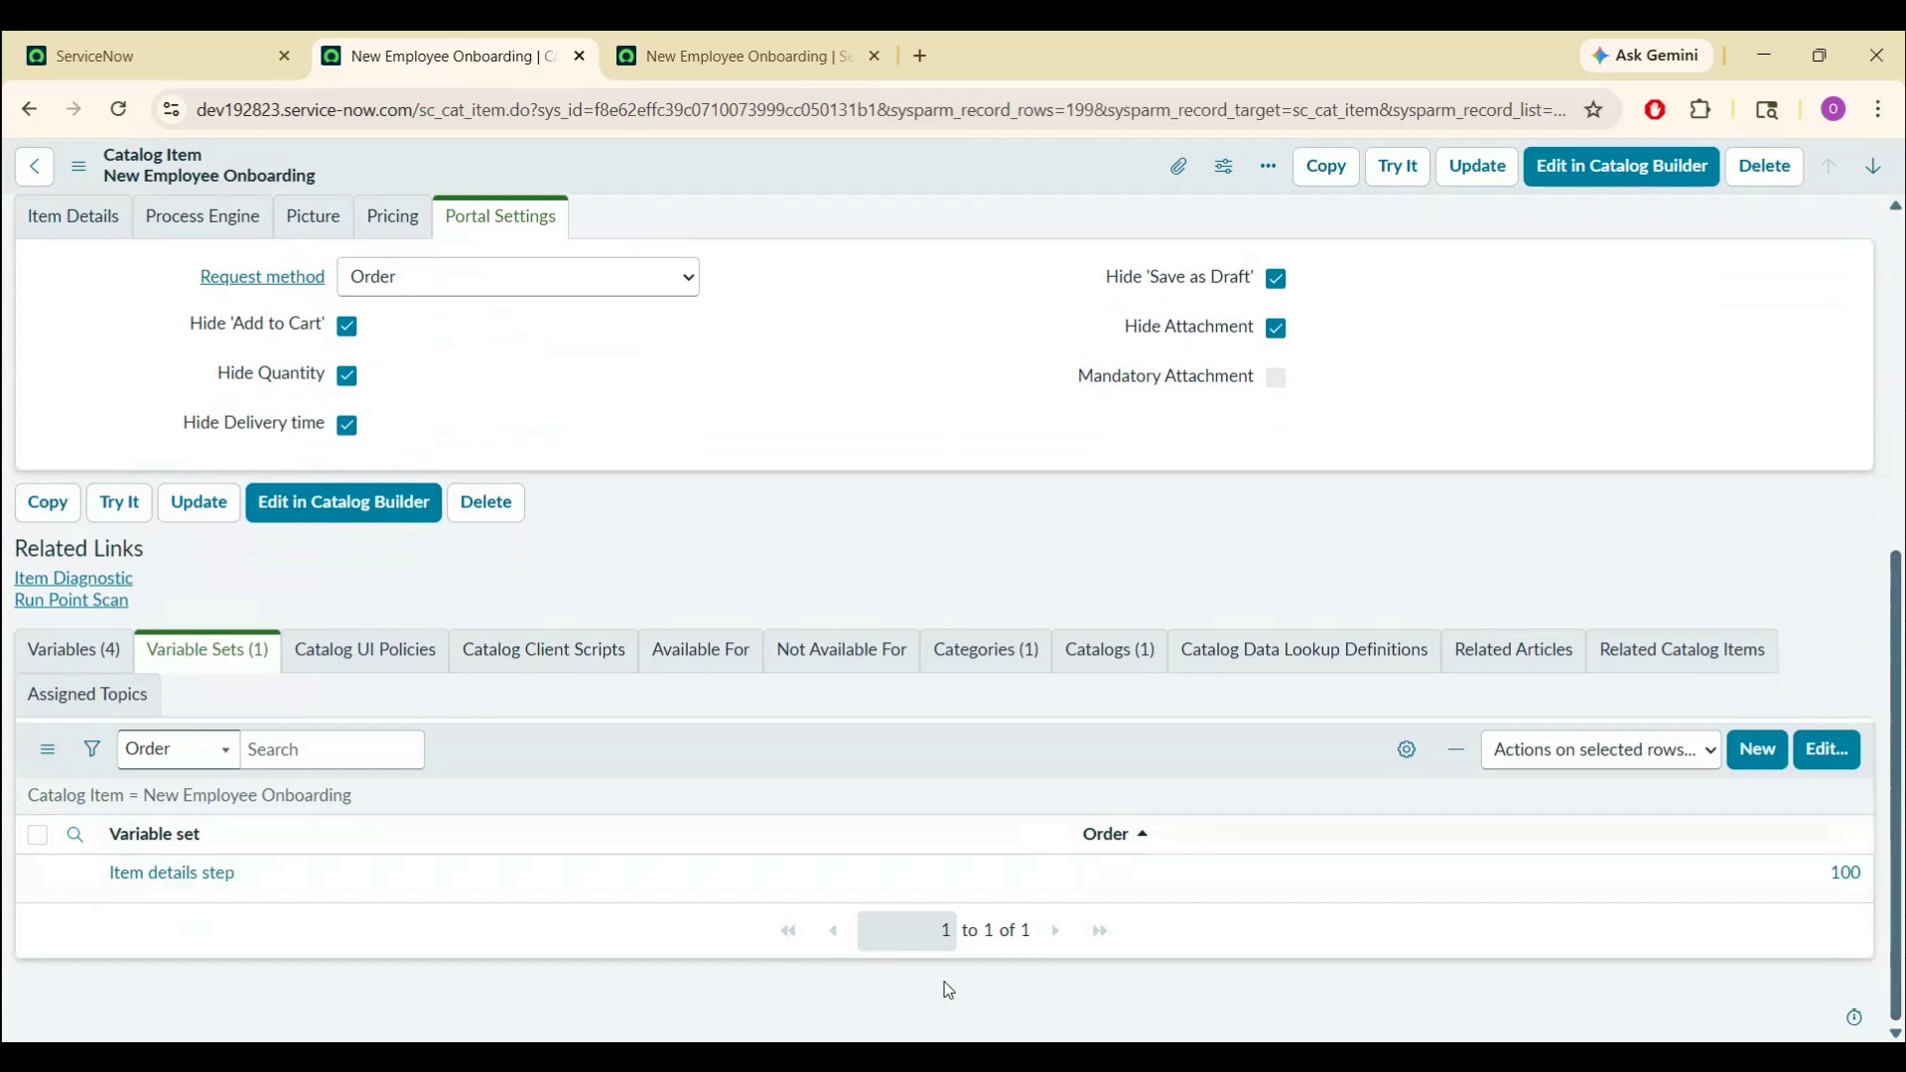
left_click(33, 666)
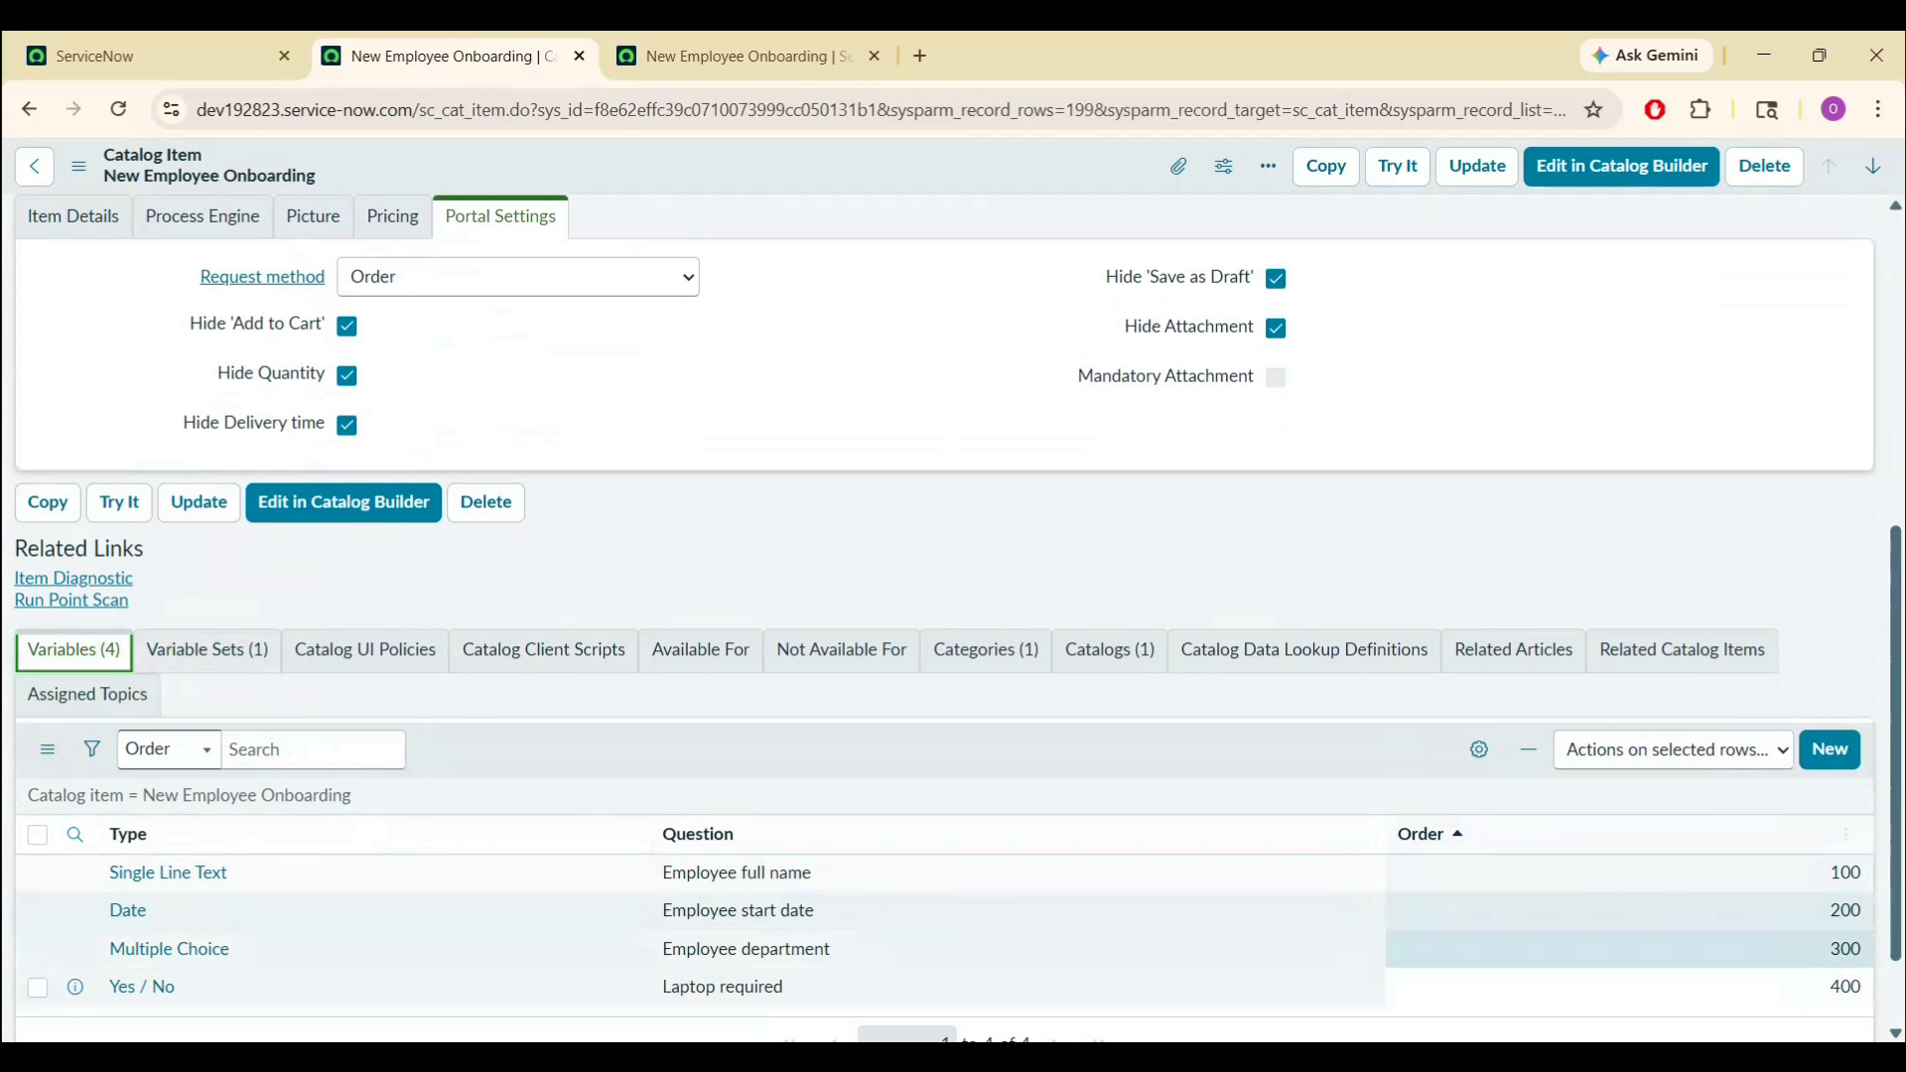
left_click(207, 657)
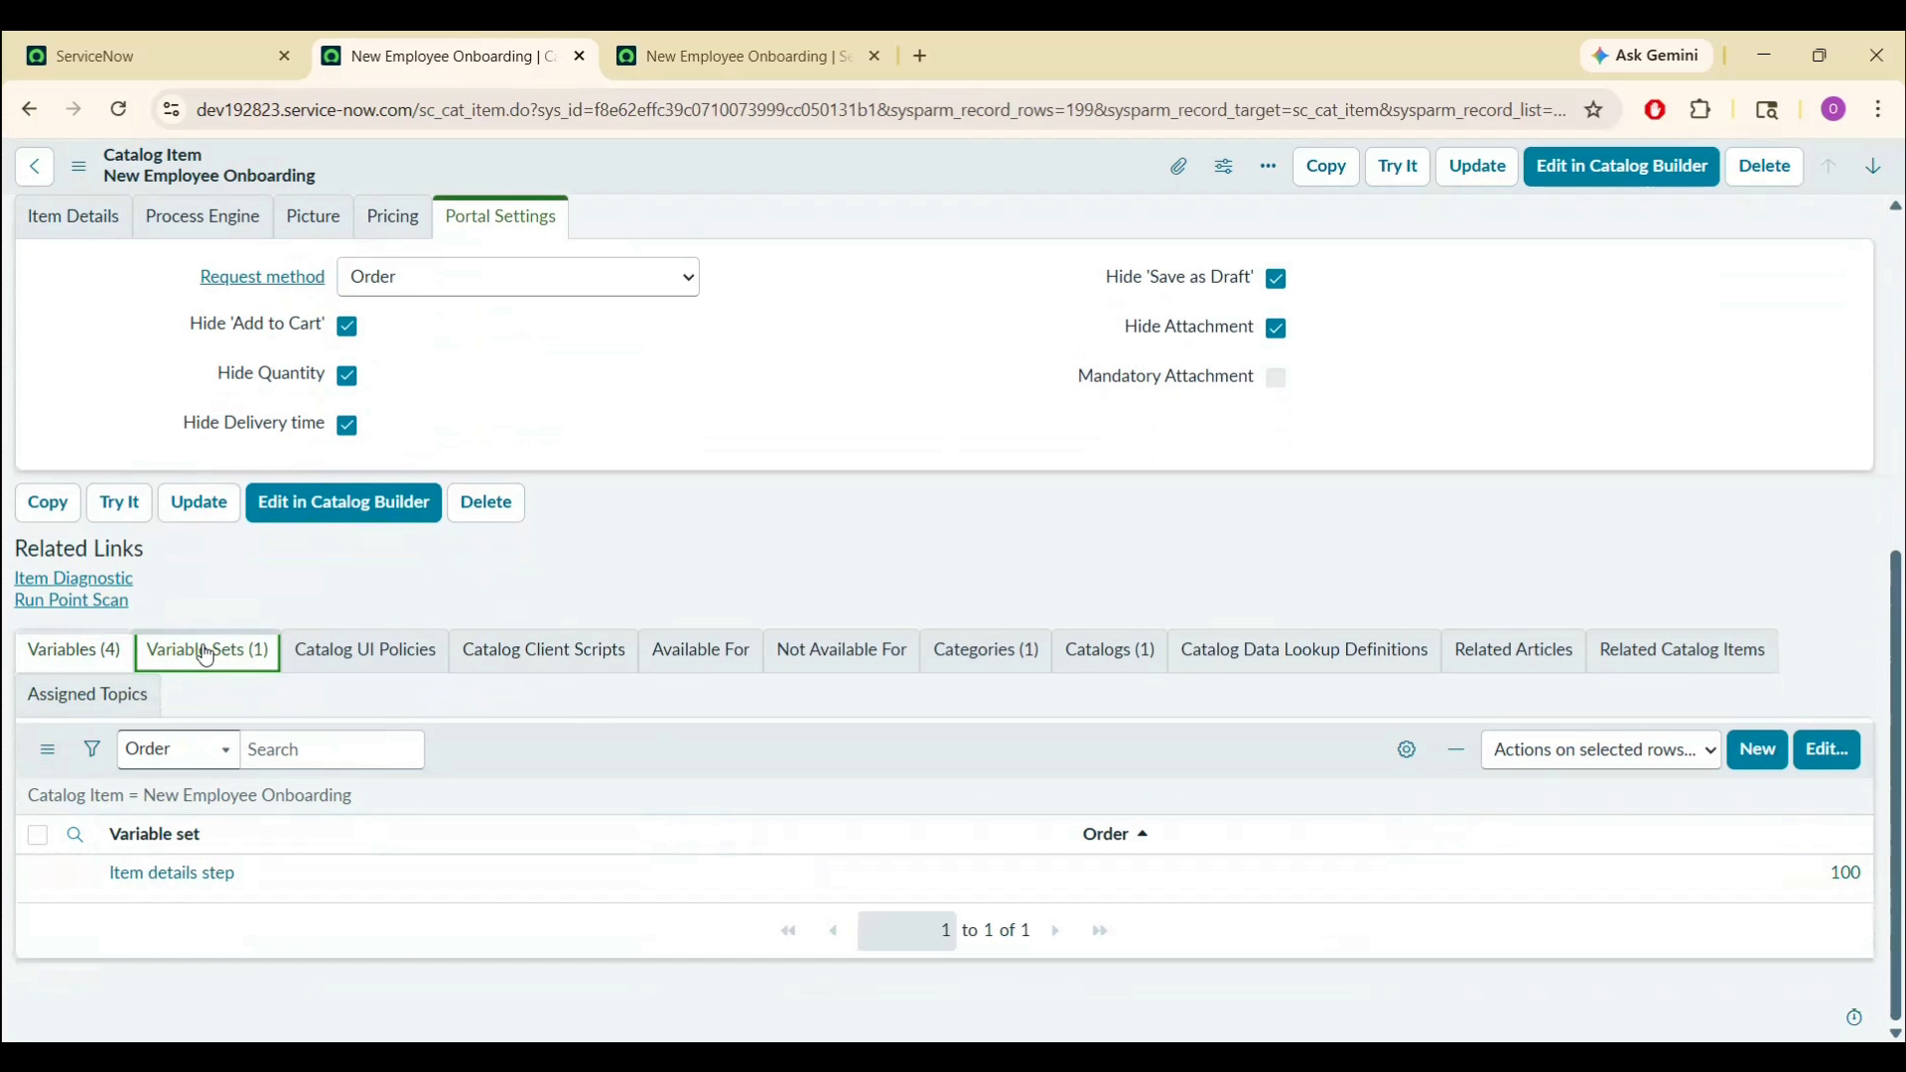
left_click(1714, 884)
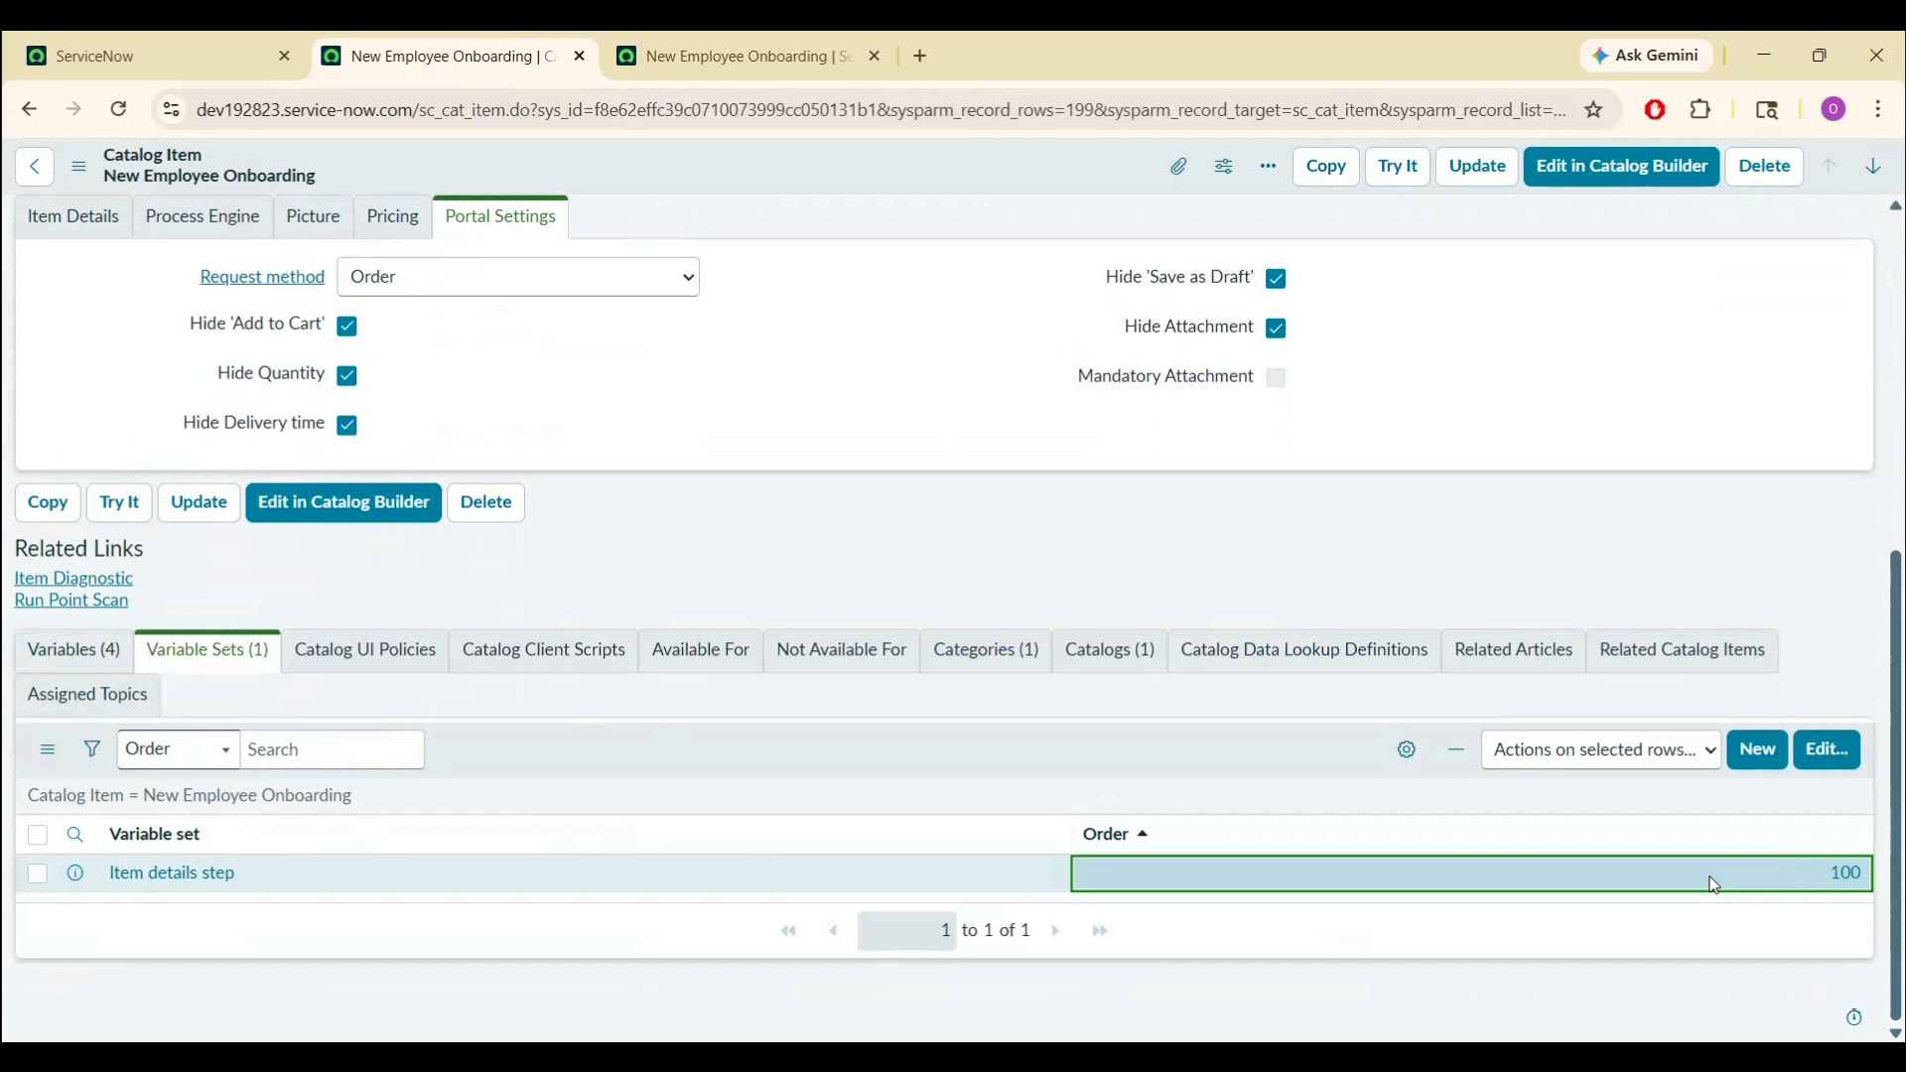
left_click(1714, 885)
type("50")
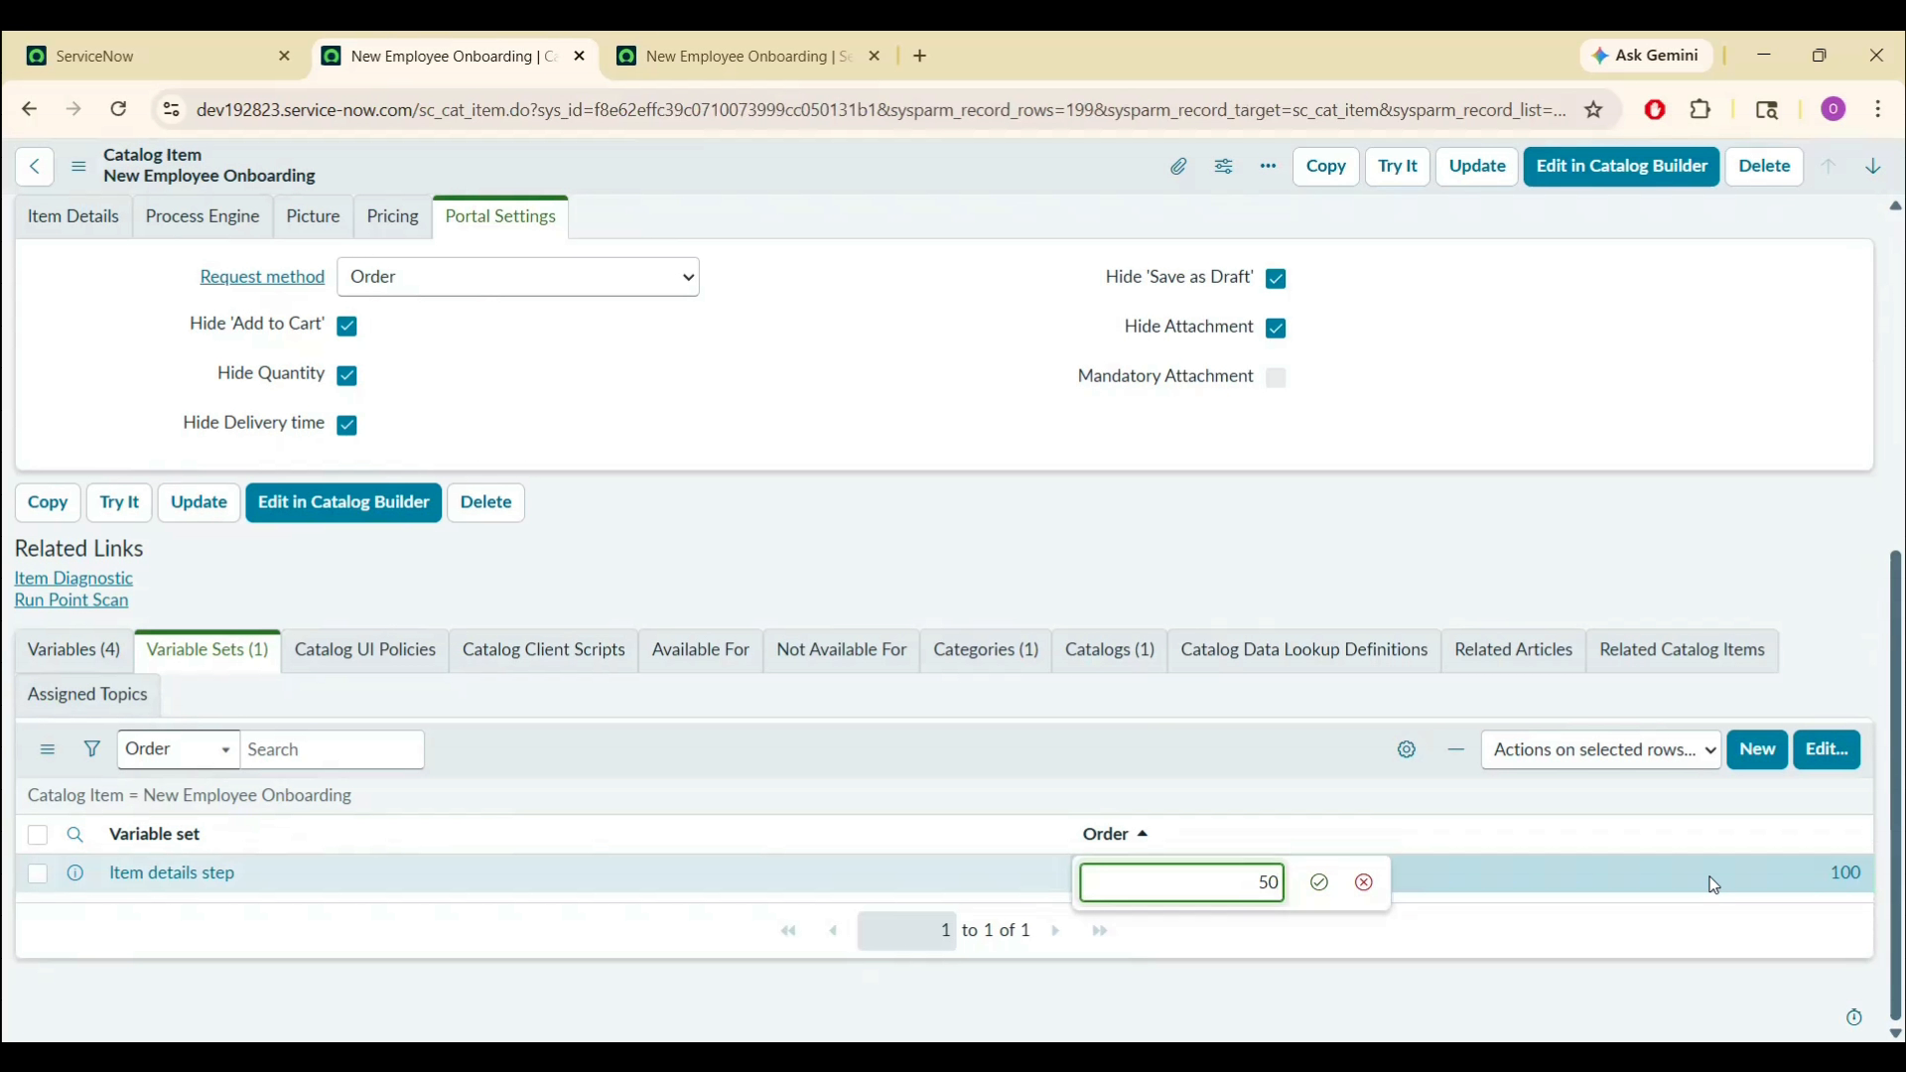
key("Return")
left_click(85, 658)
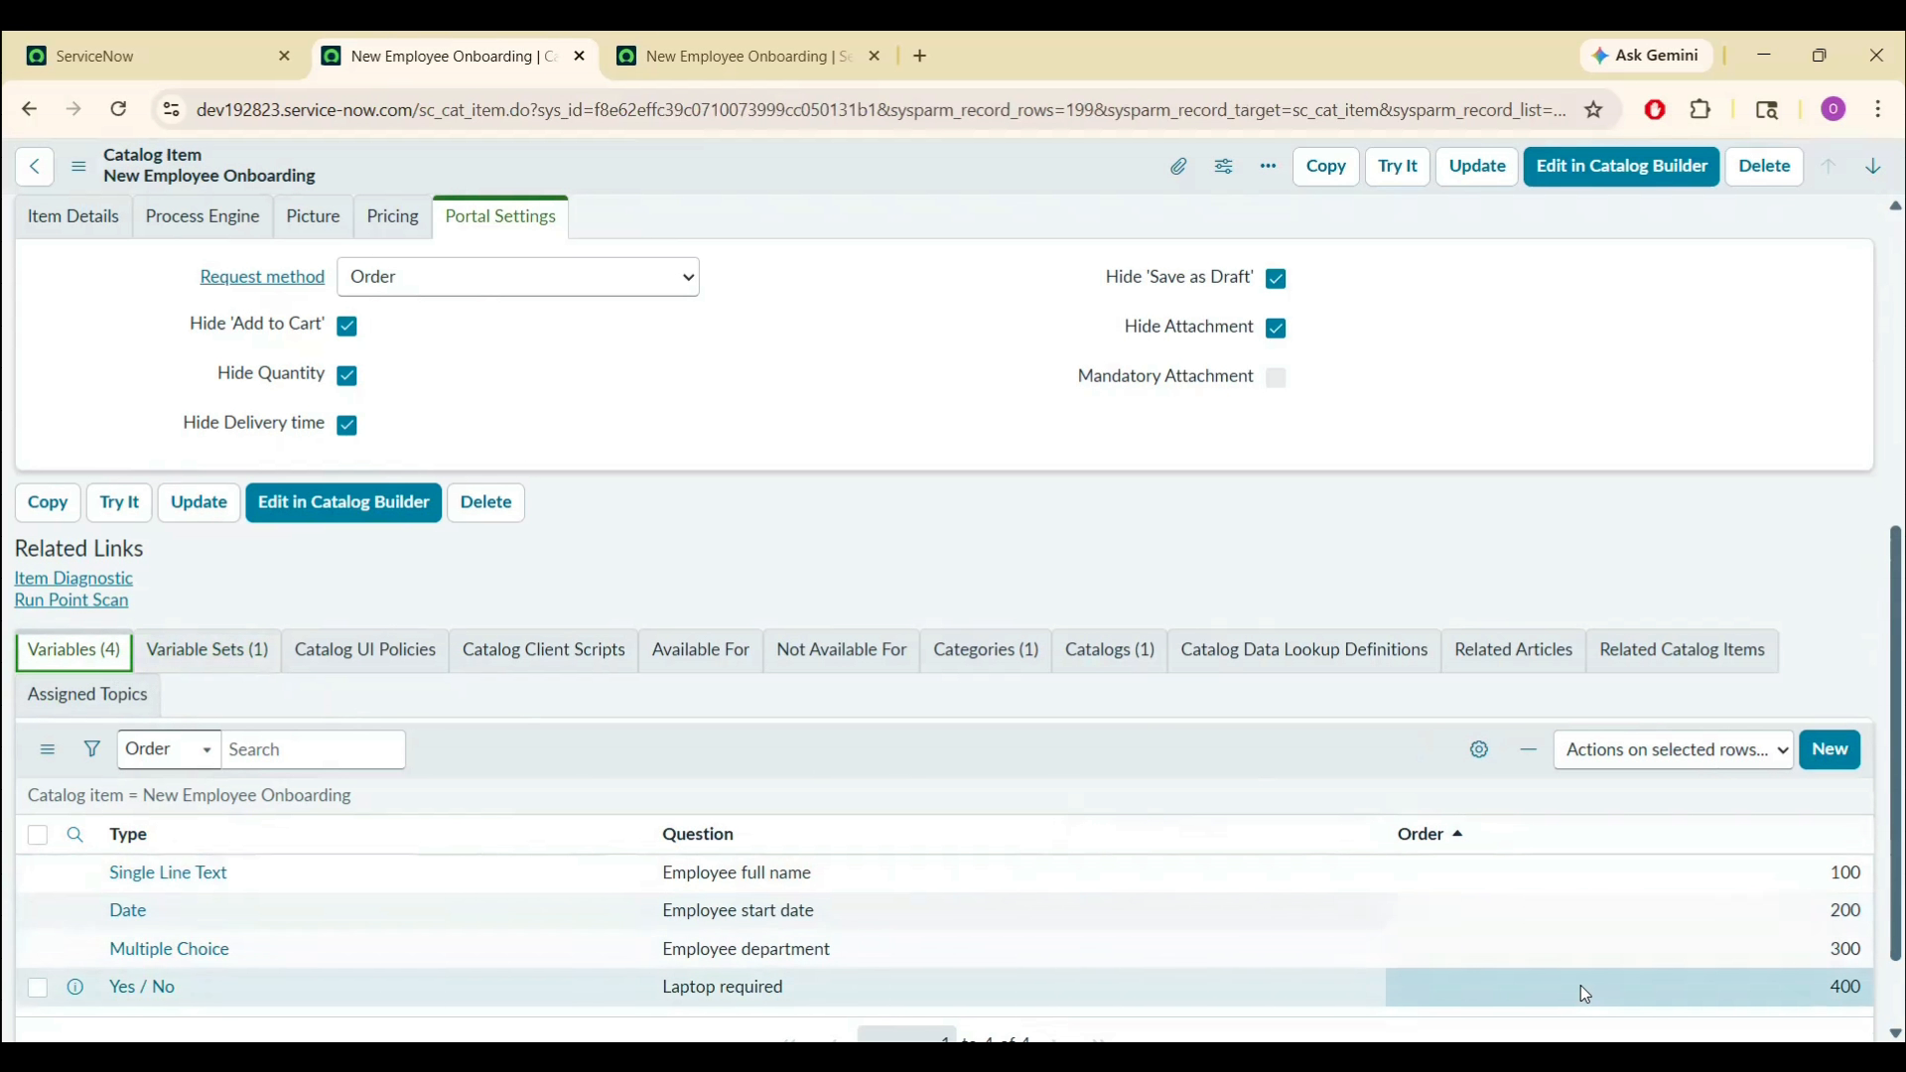
- Save the catalog item, reload the request form preview, and return to the item
right_click(683, 160)
left_click(710, 169)
left_click(712, 35)
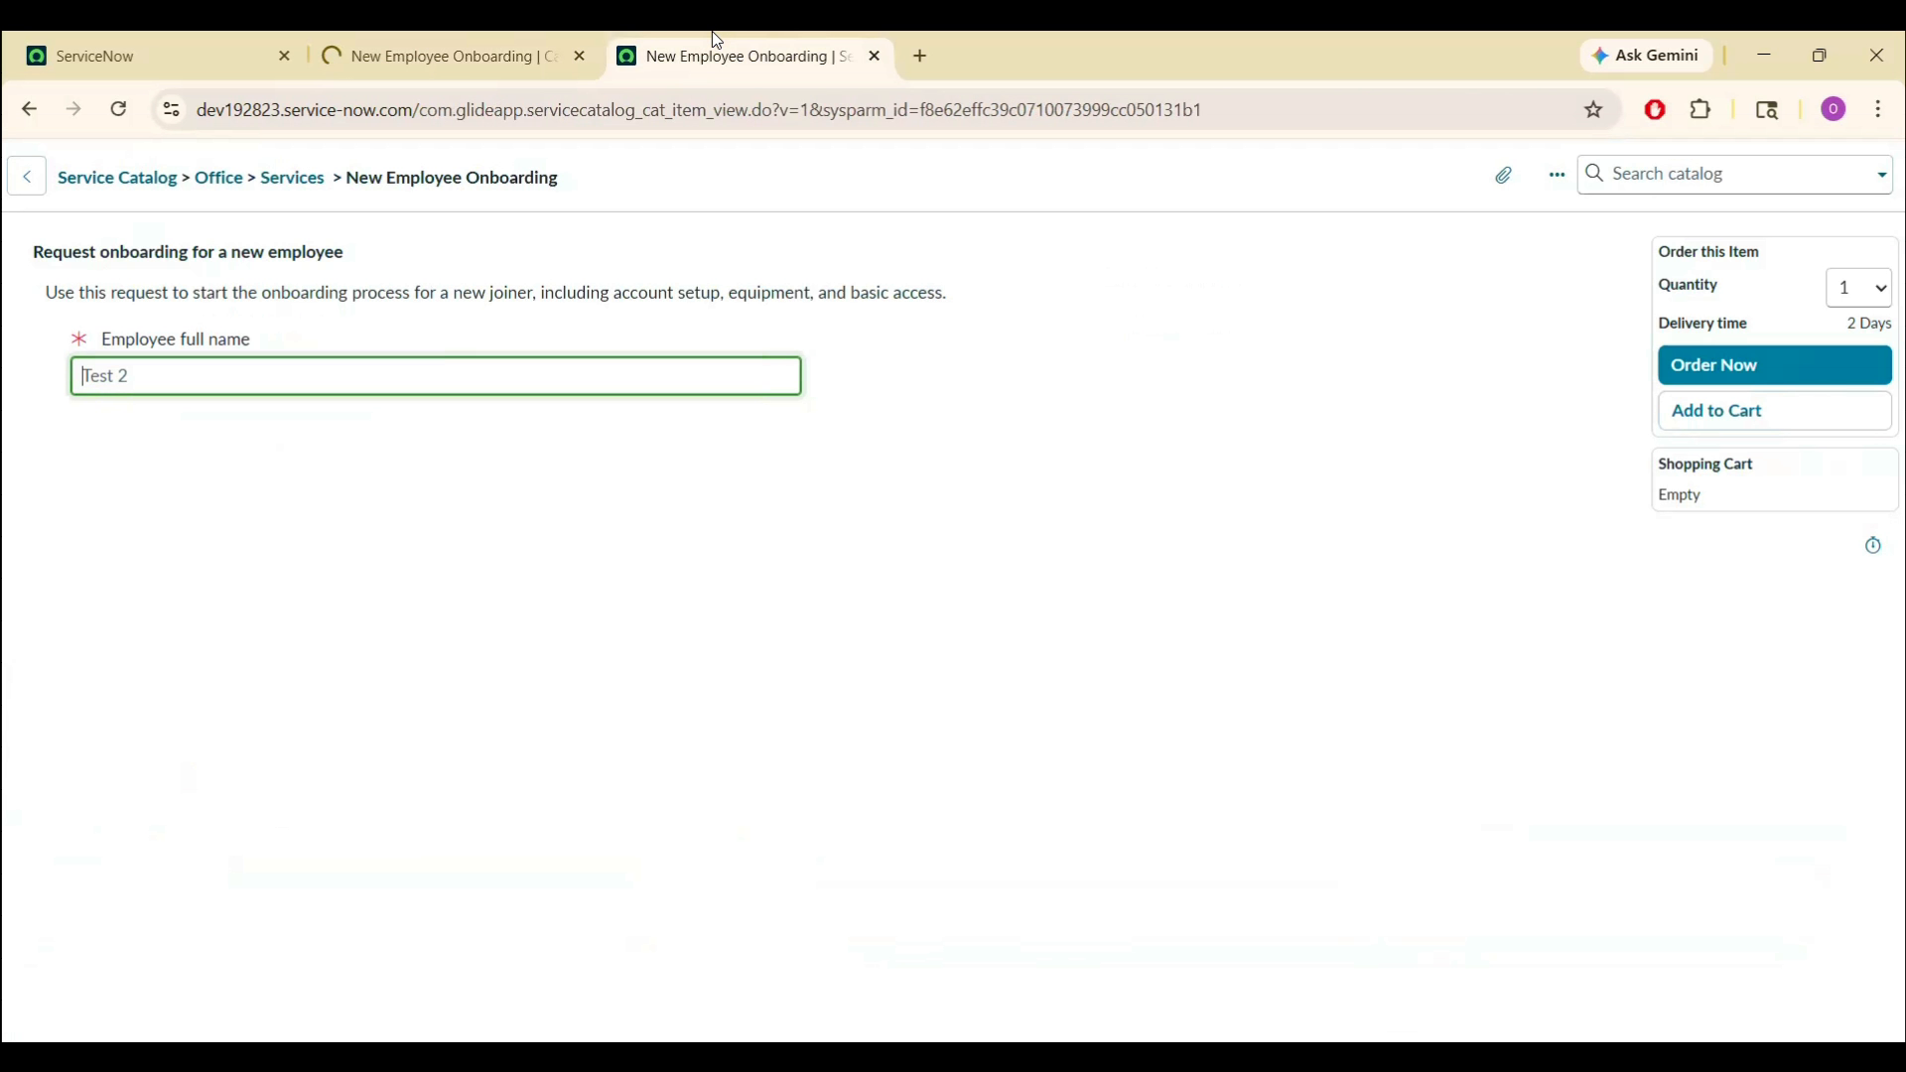
left_click(716, 107)
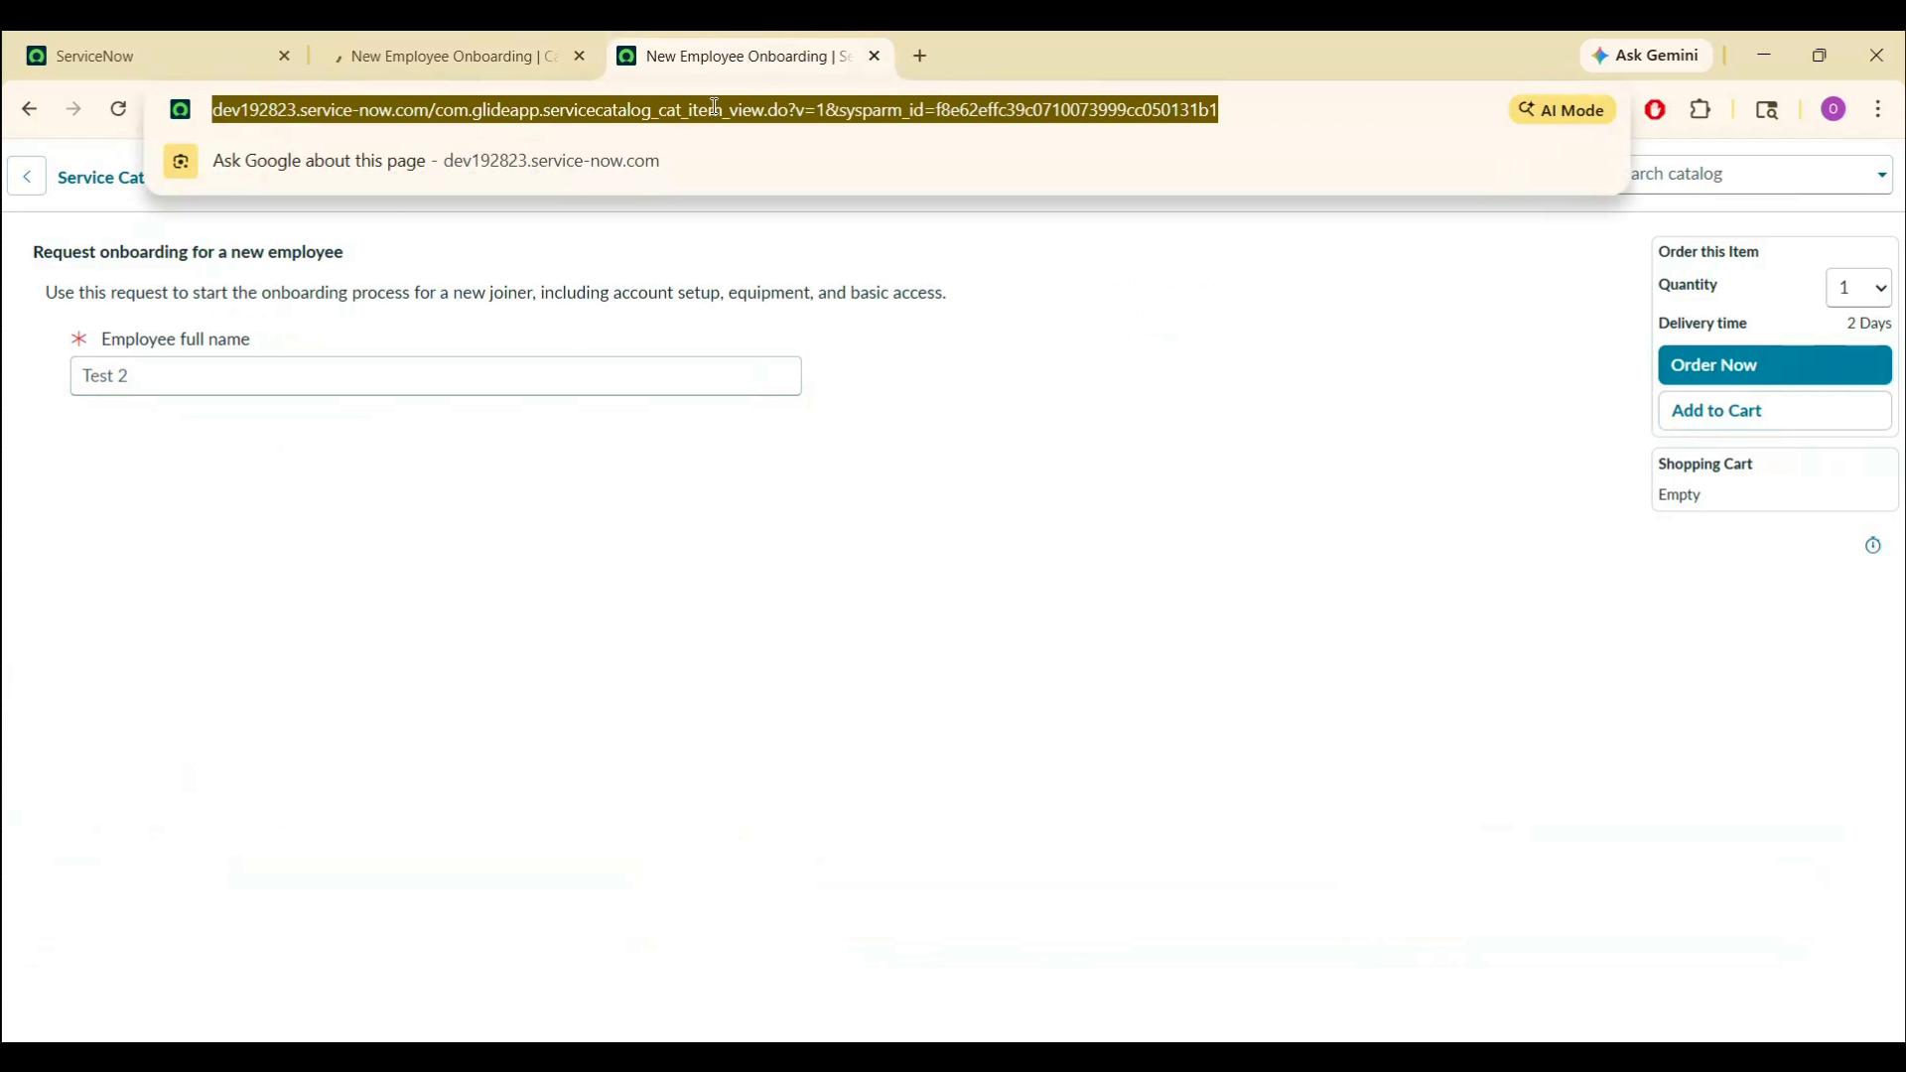
key("Return")
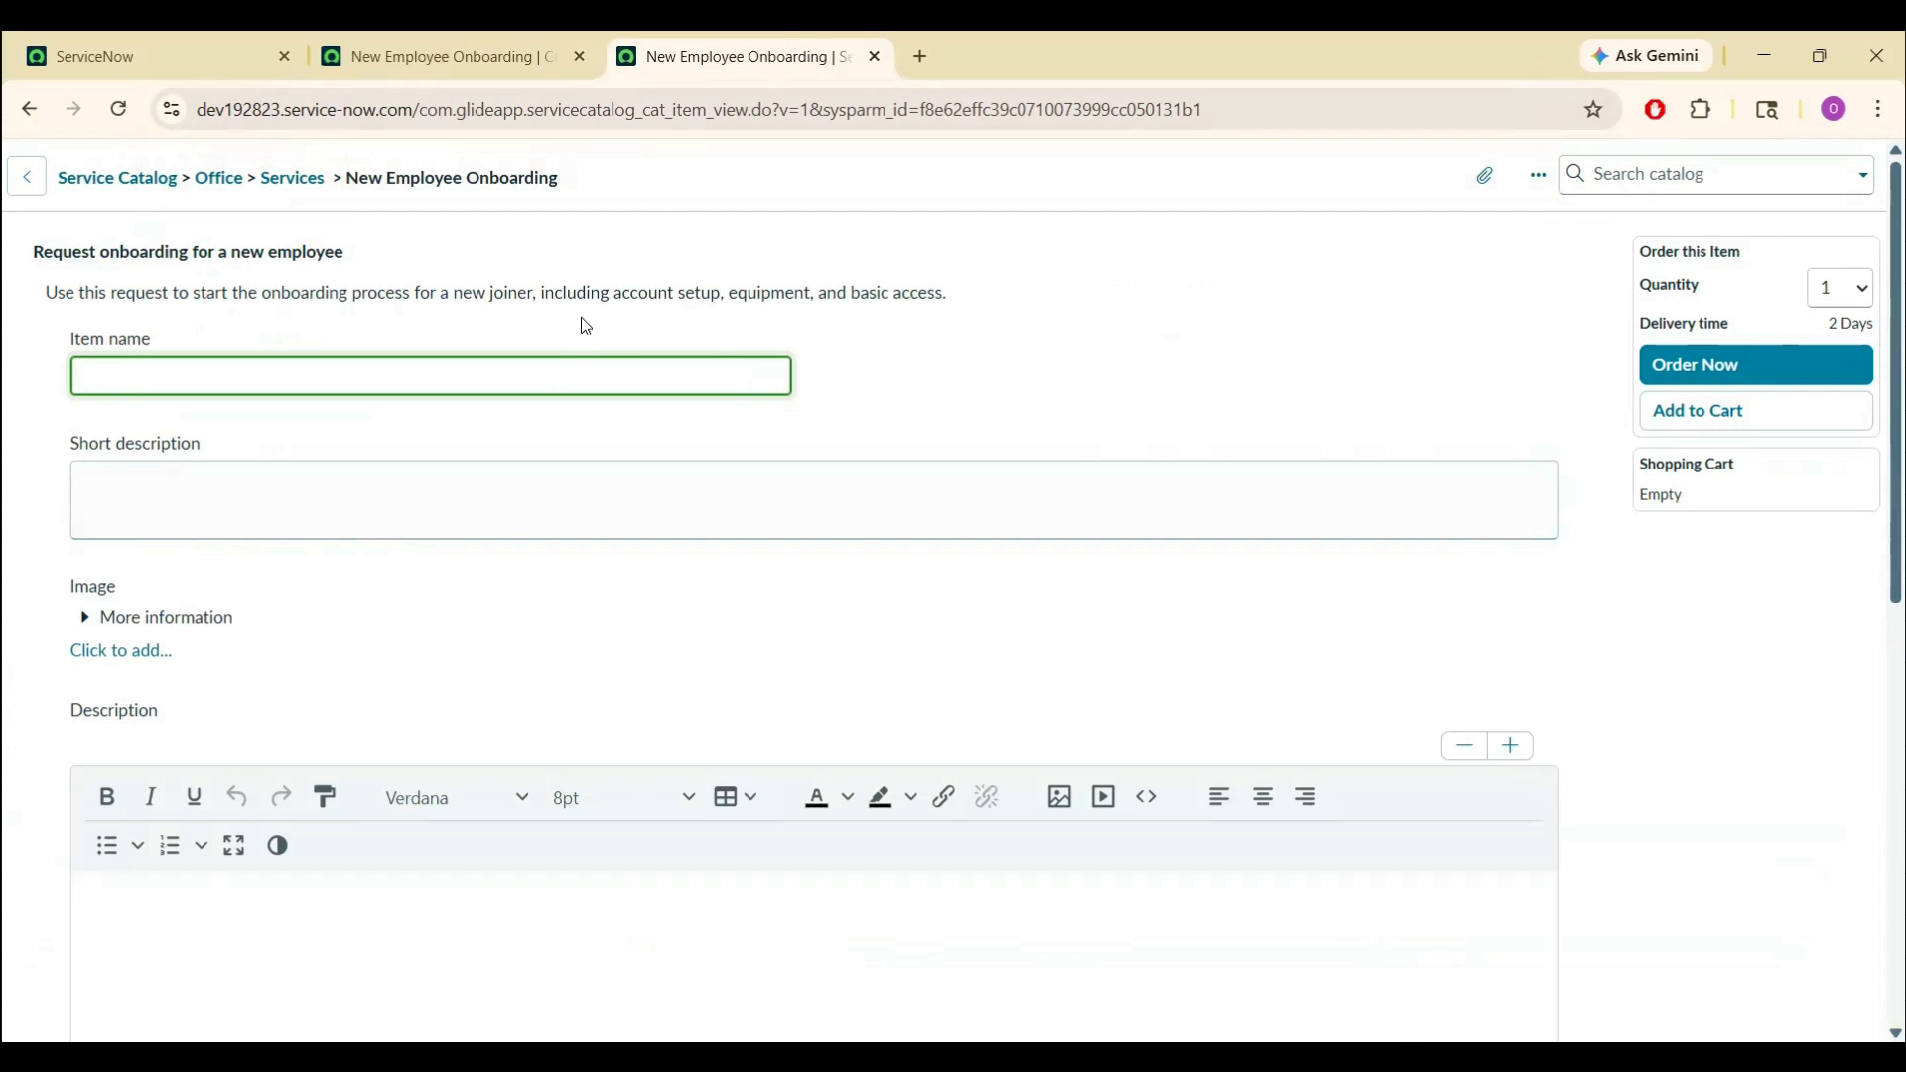
left_click(479, 61)
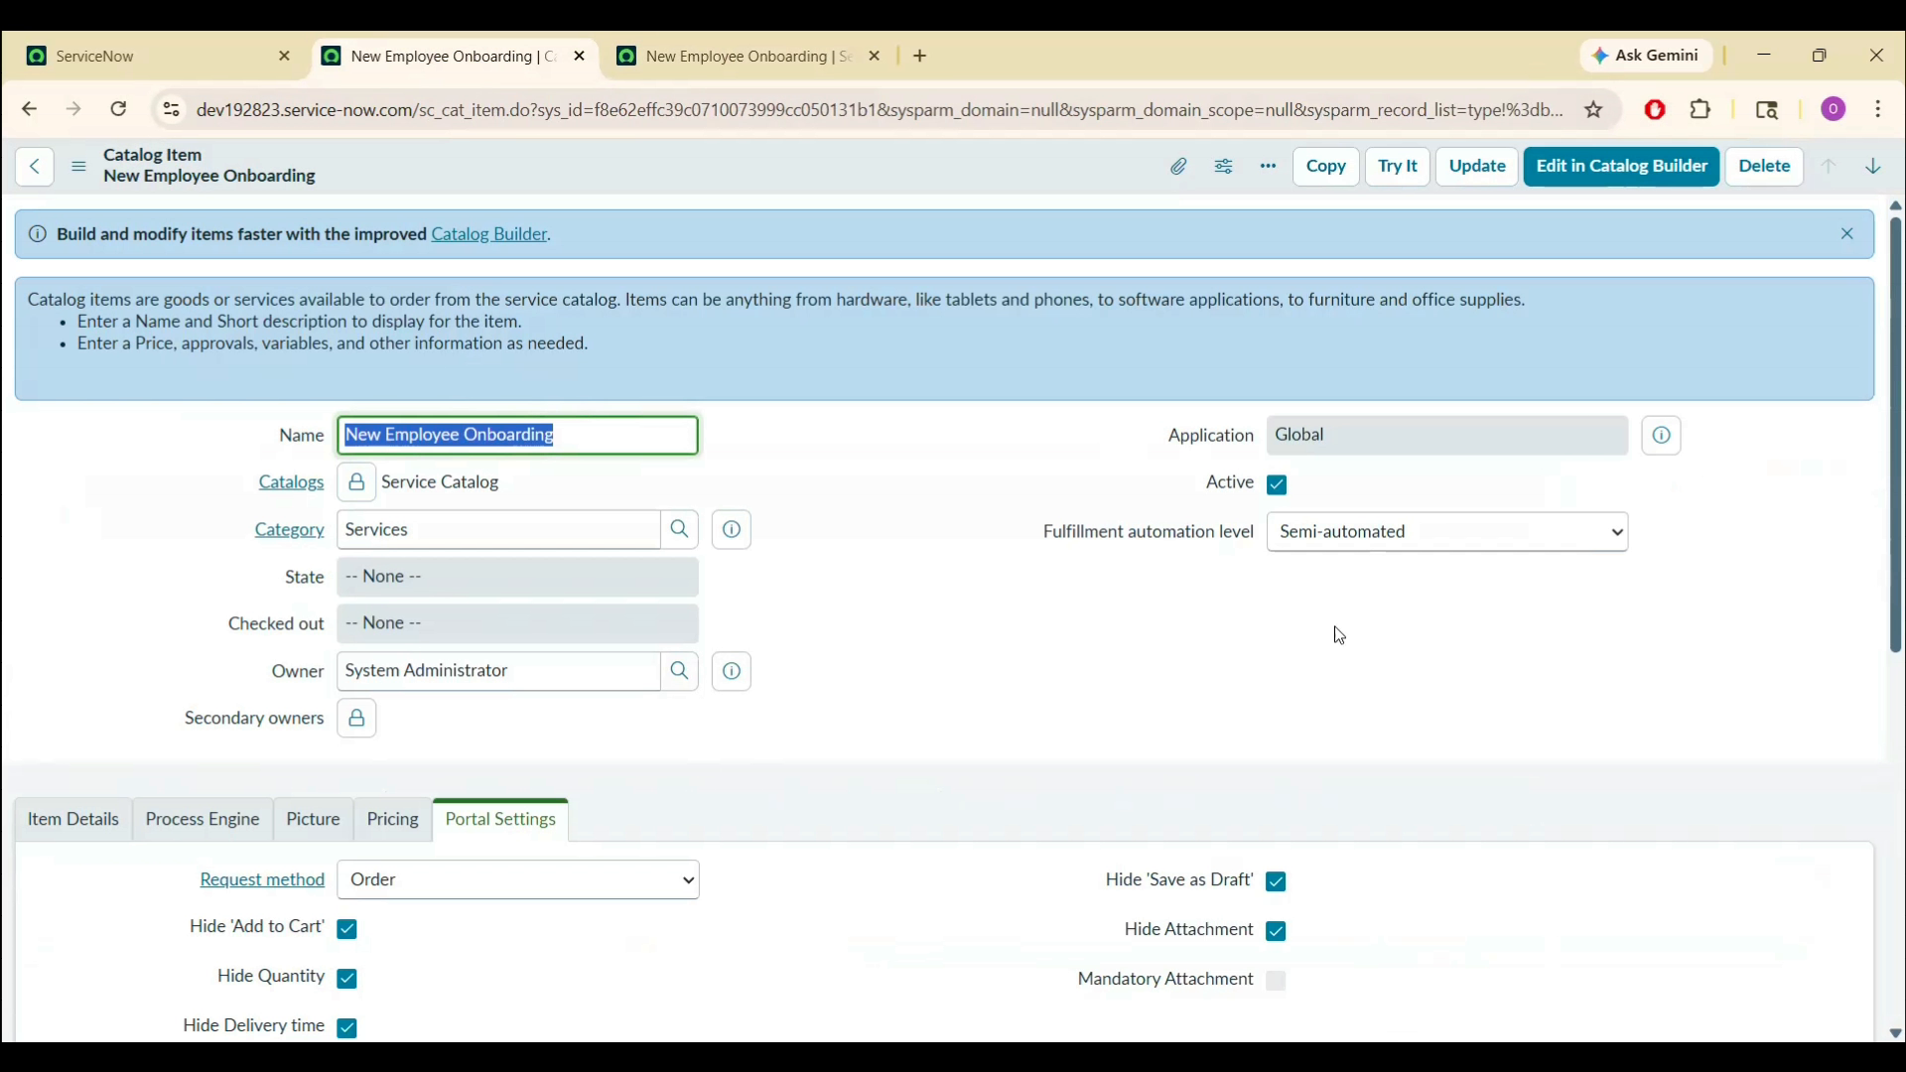
- Open the Item details step variable set in its own tab and review it
left_click_drag(1900, 450, 1900, 829)
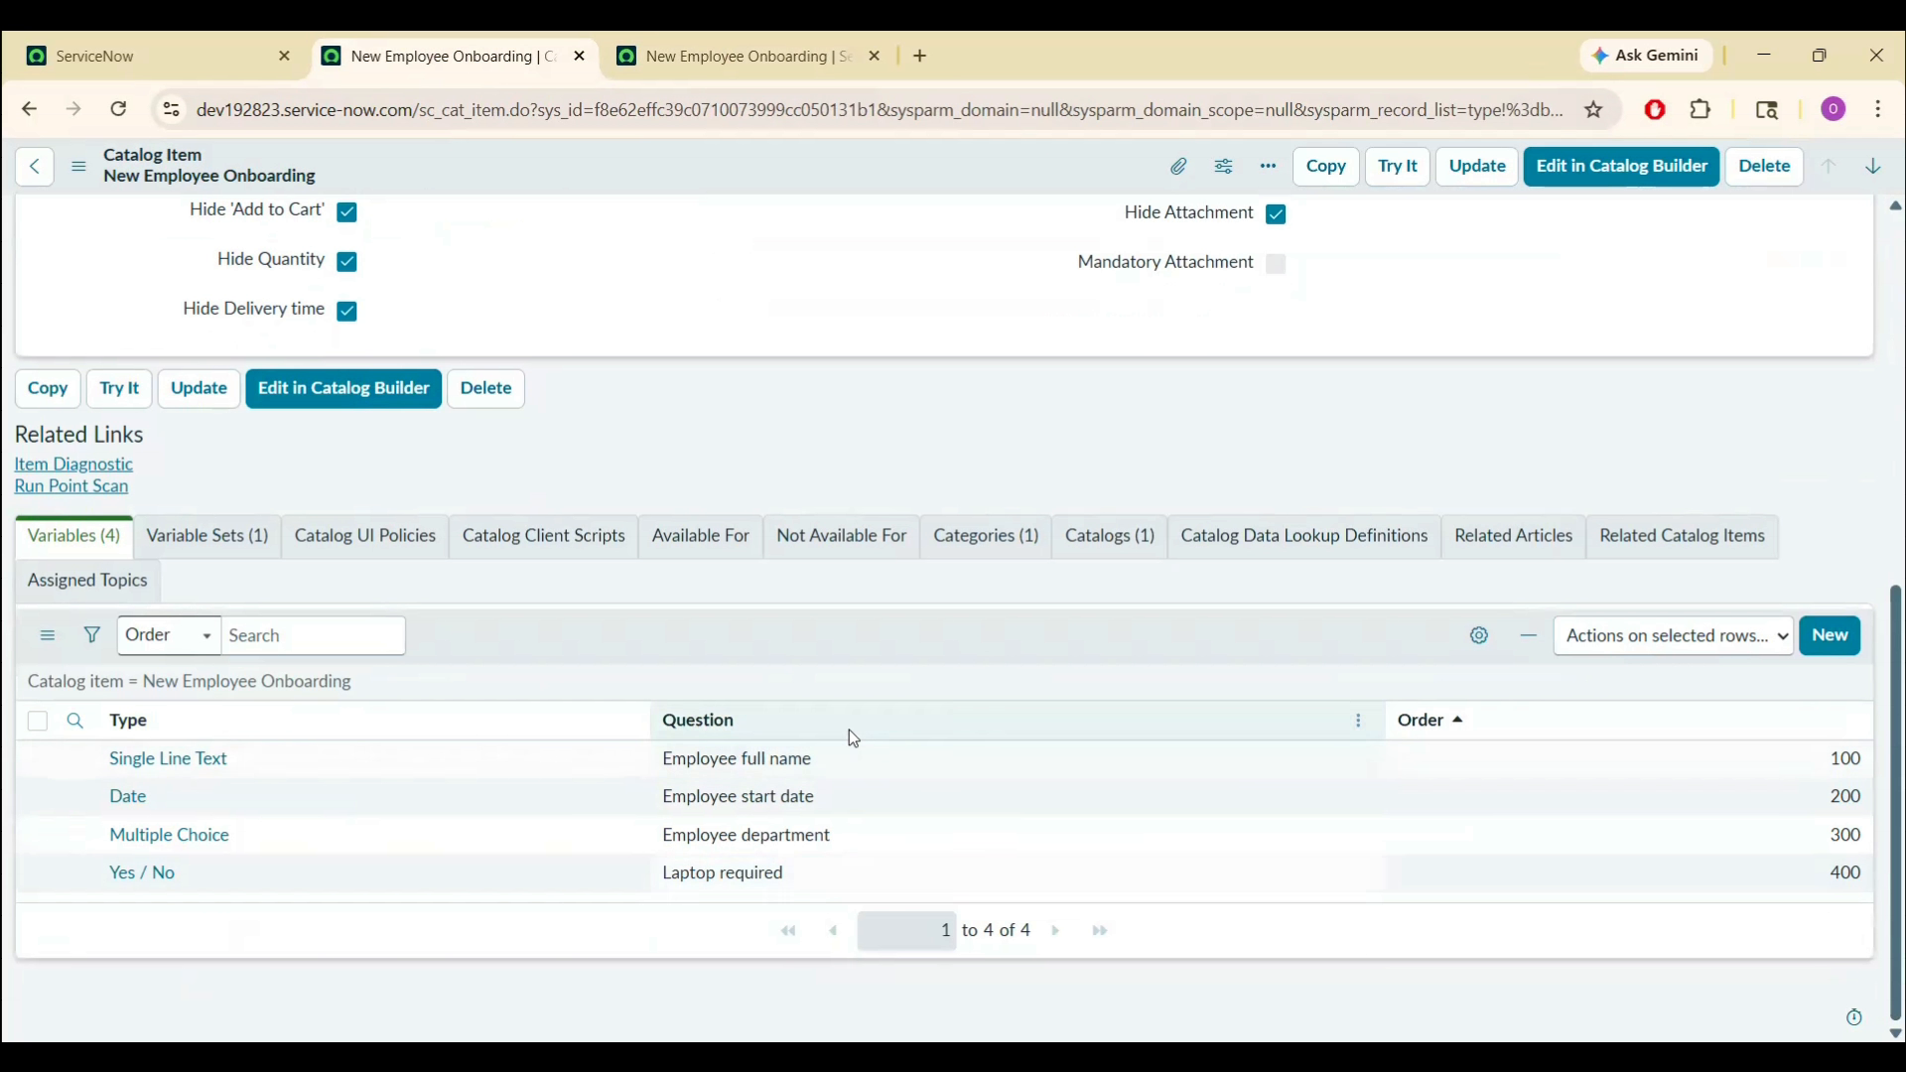
left_click(254, 528)
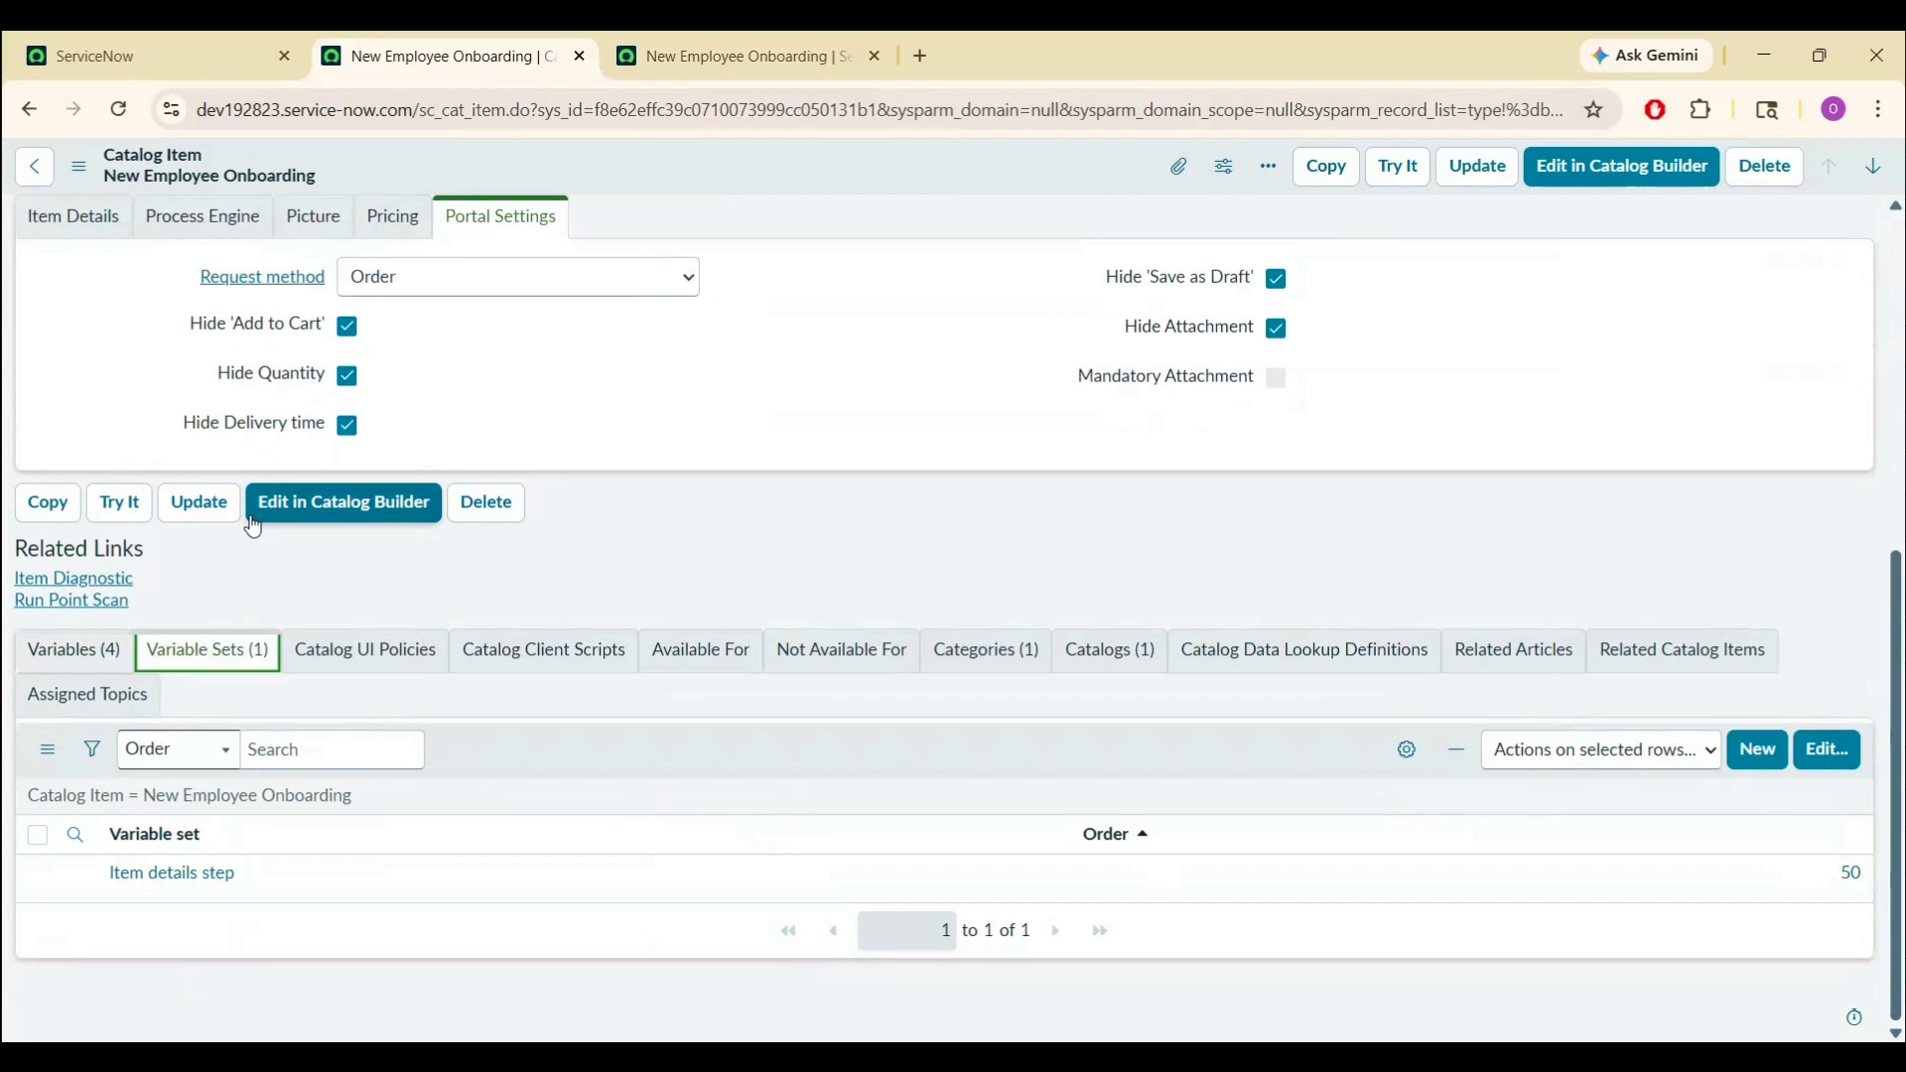
middle_click(191, 887)
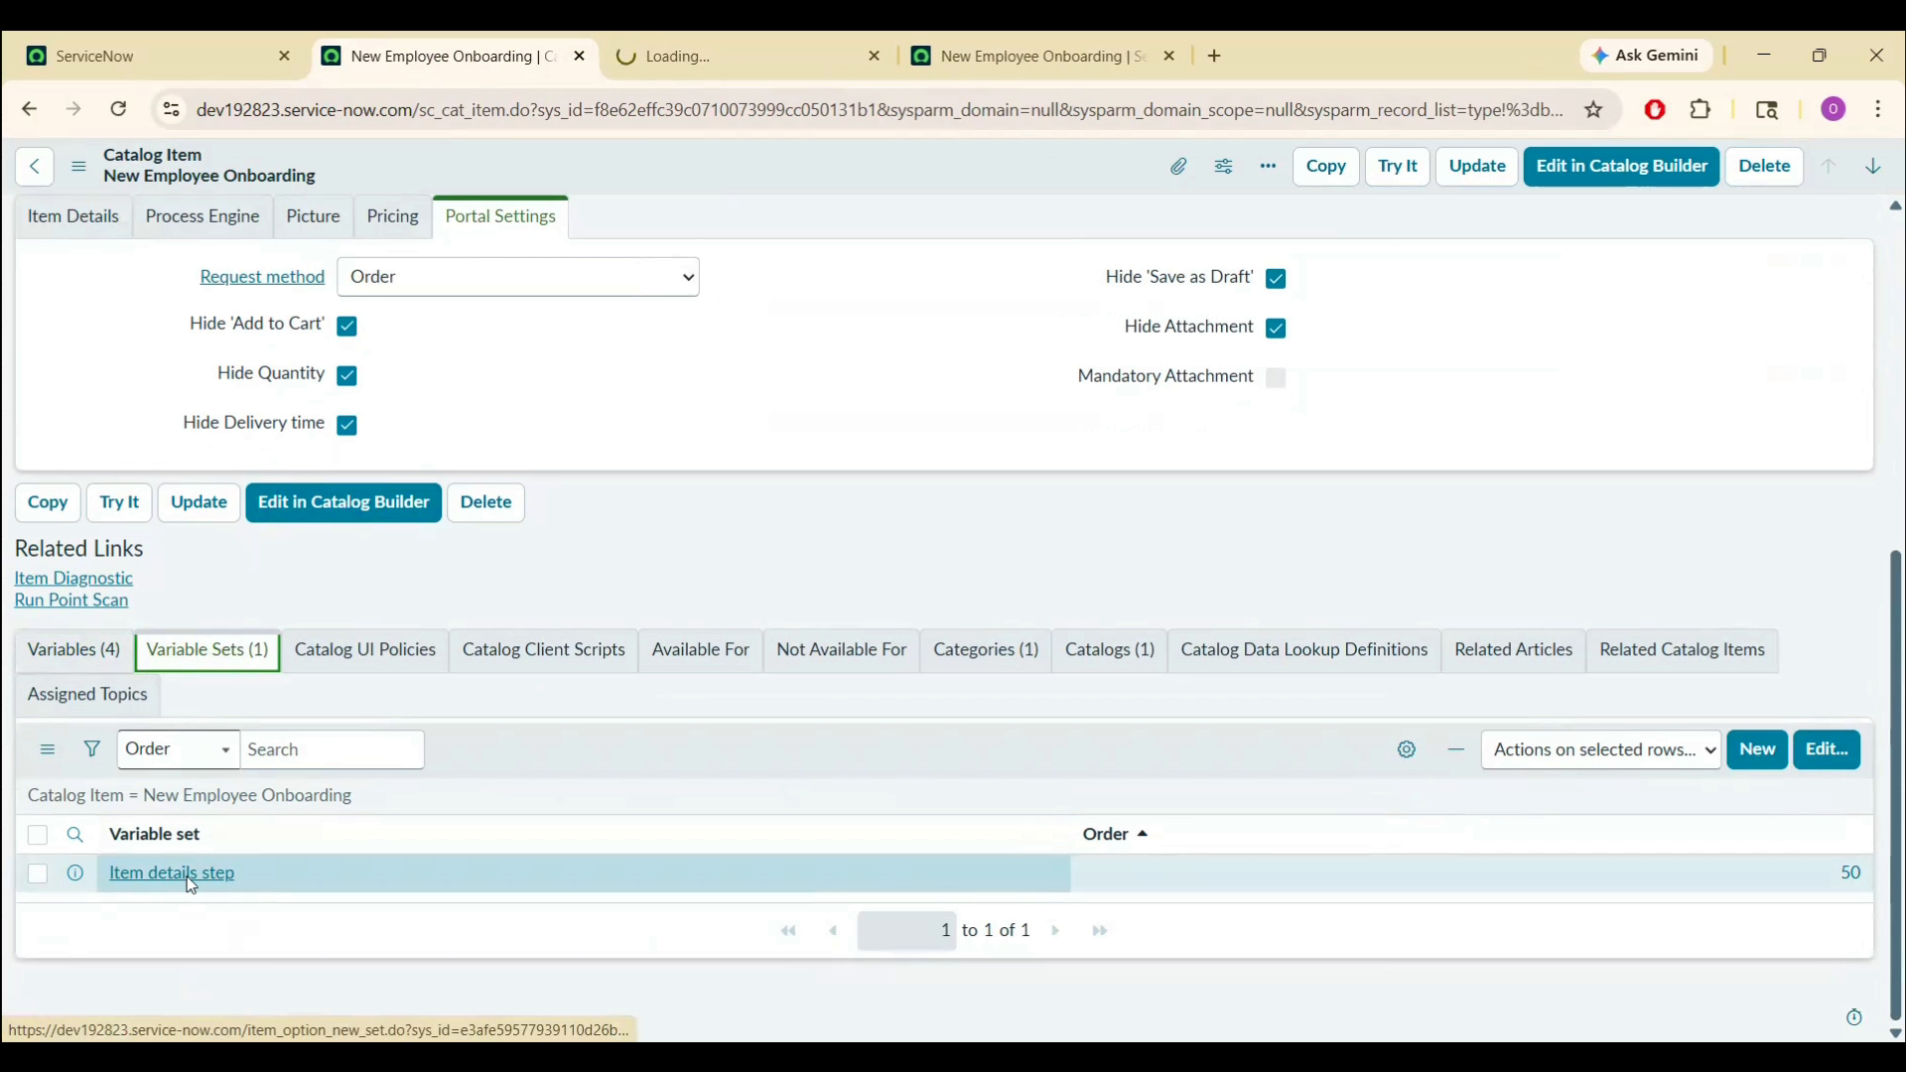
left_click(716, 39)
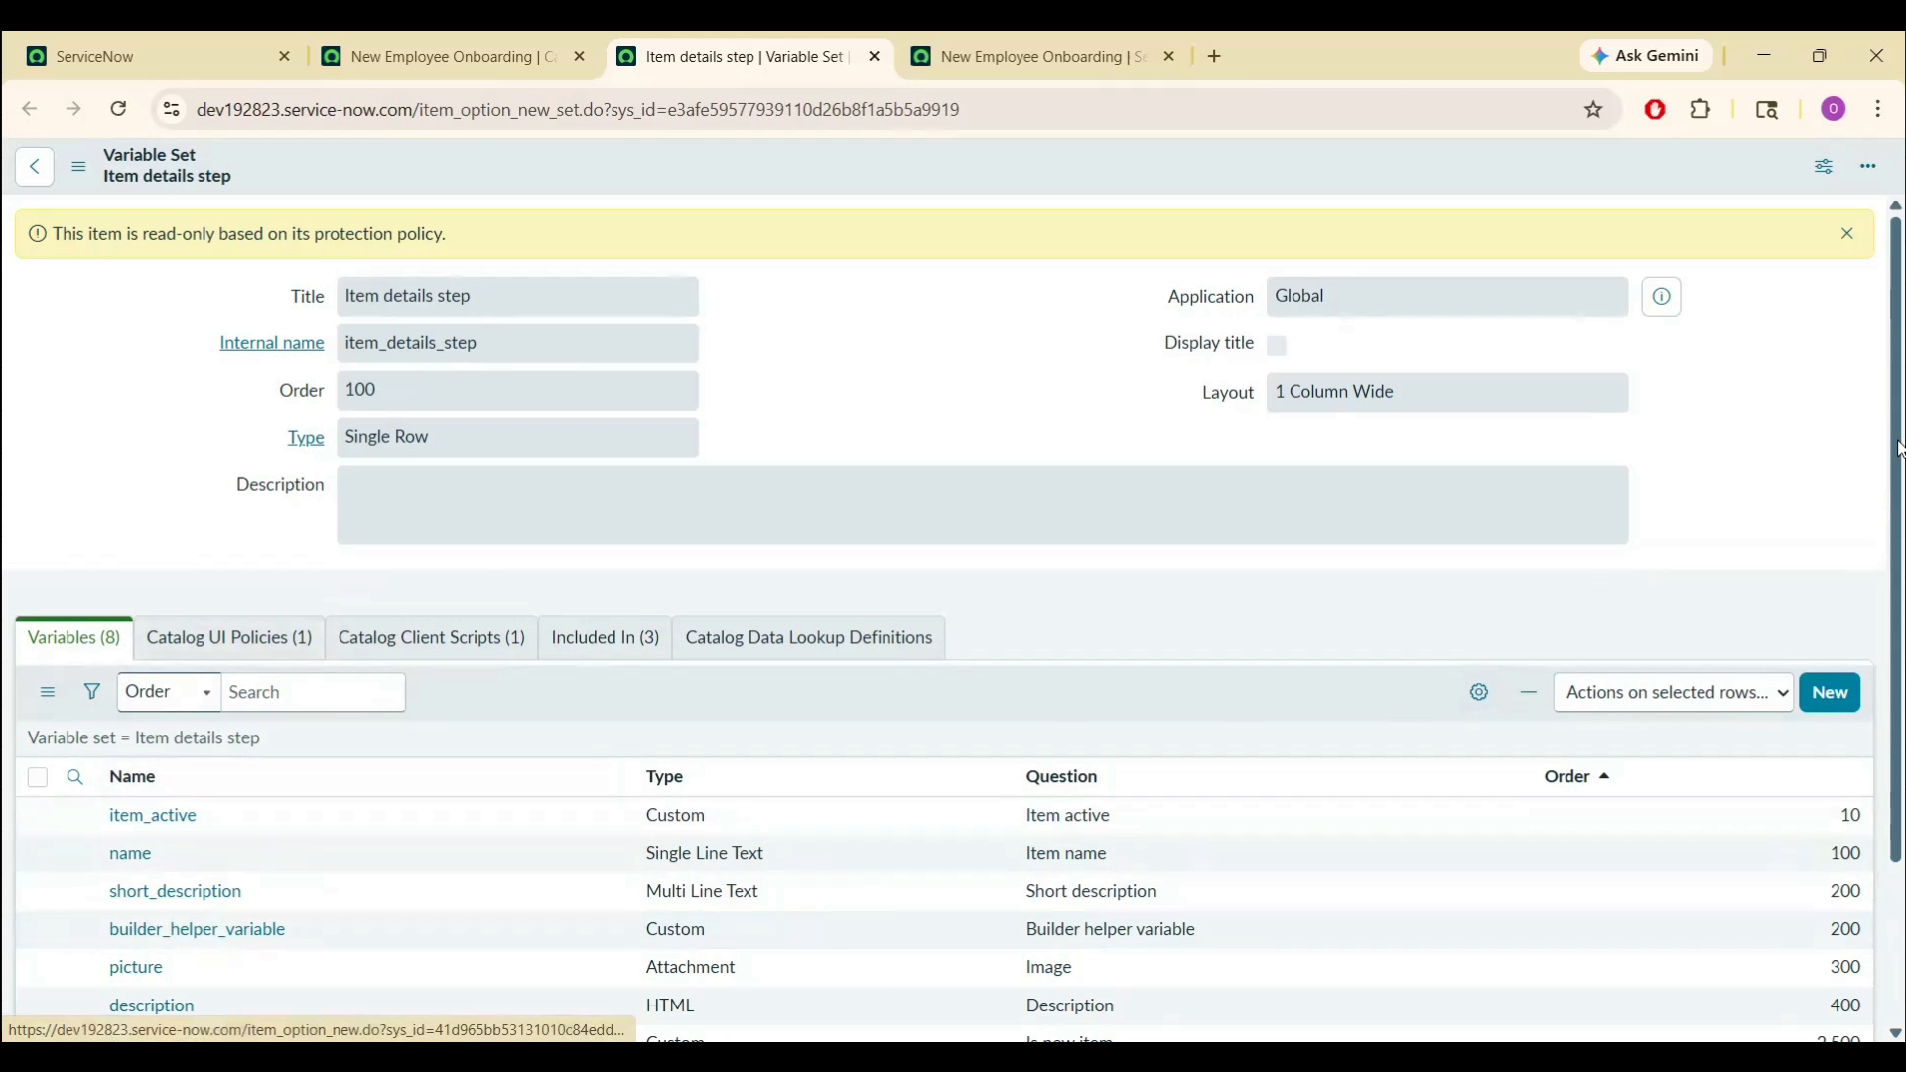
left_click_drag(1899, 449, 1897, 613)
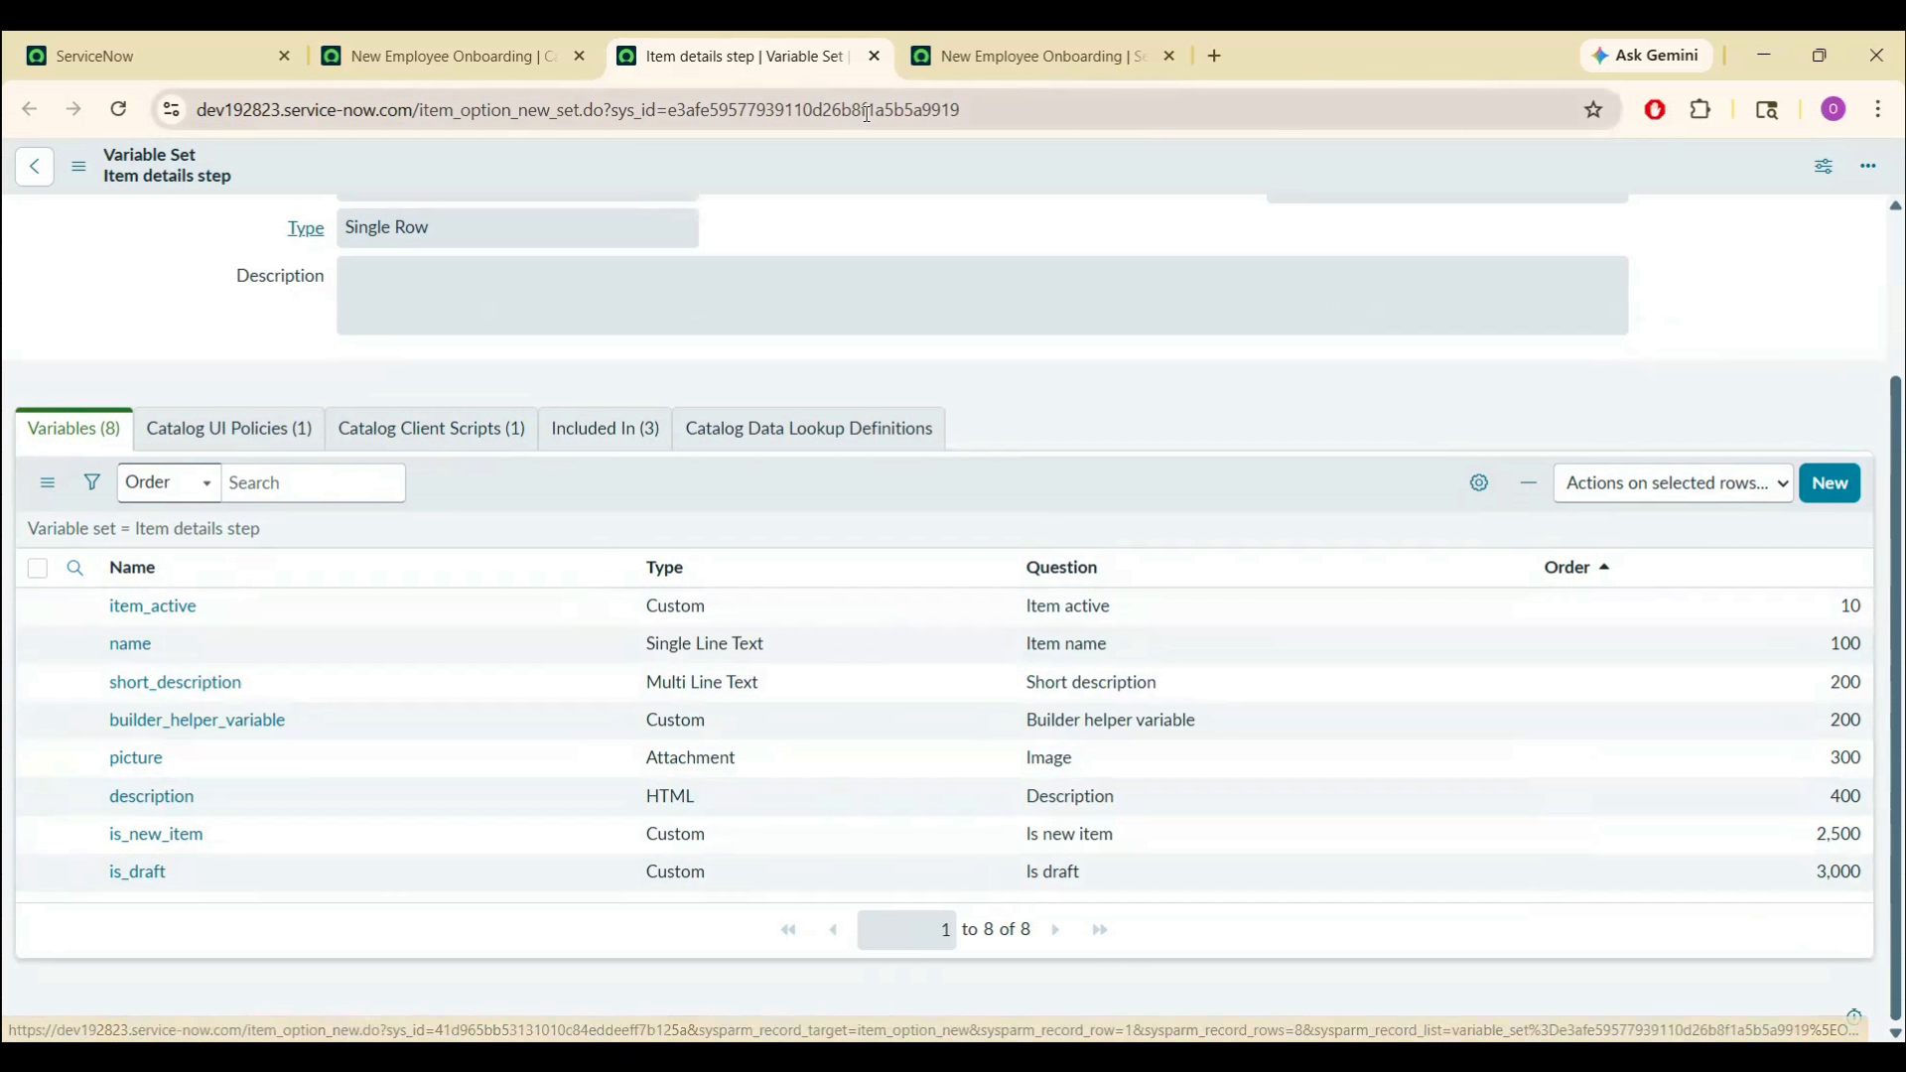
left_click(1034, 50)
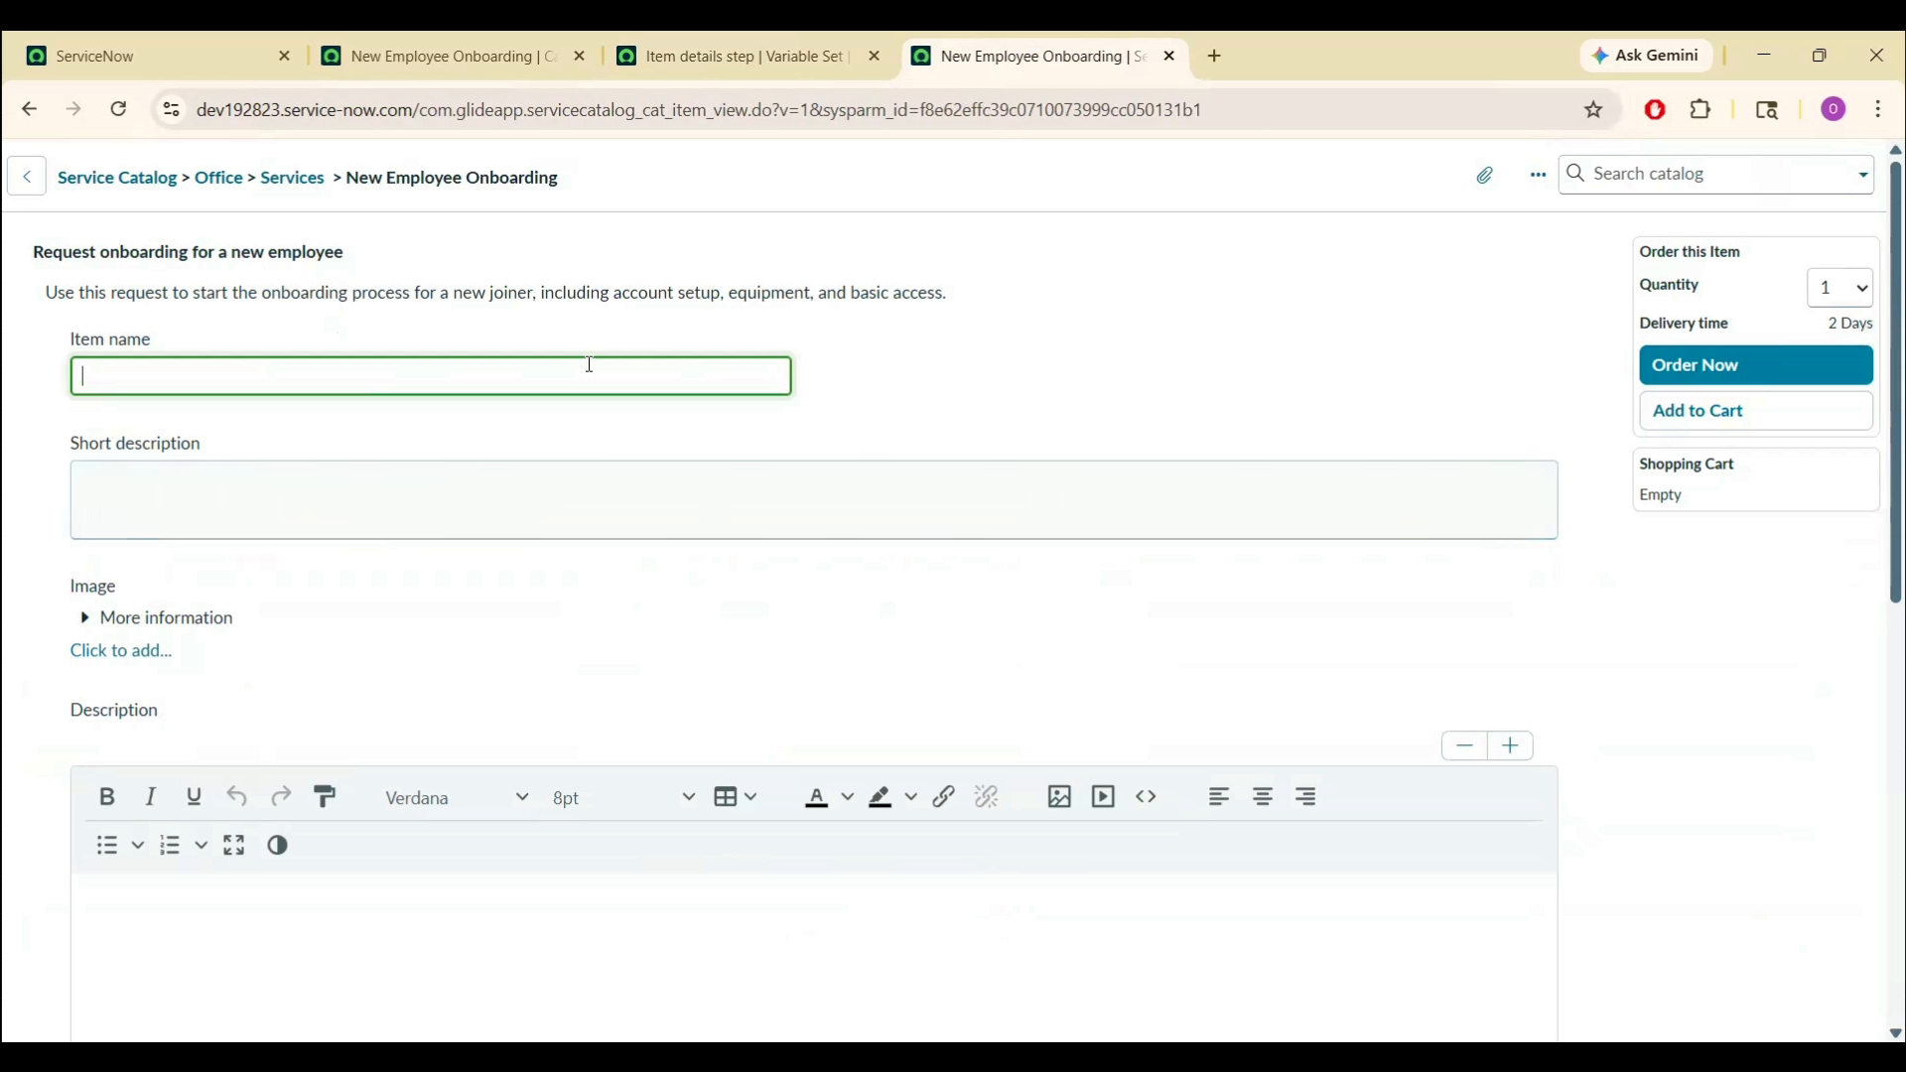
left_click(447, 56)
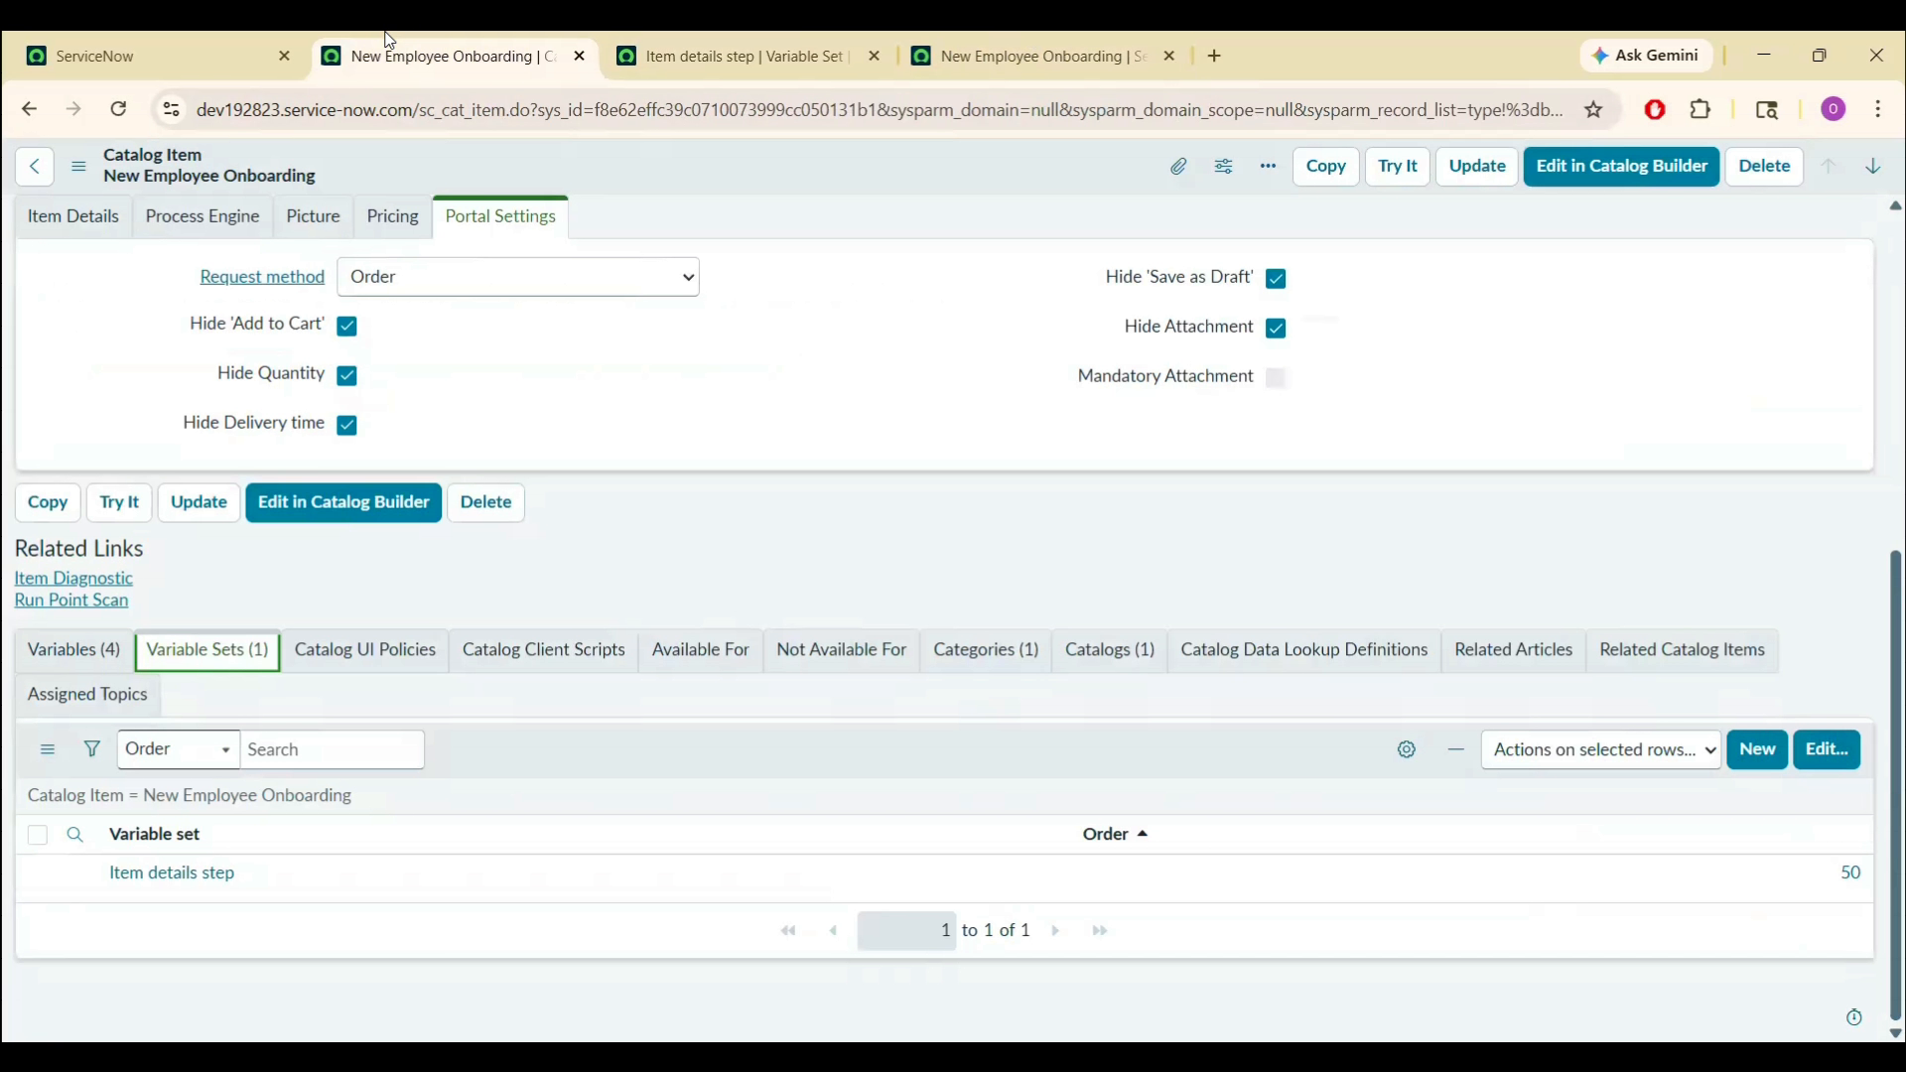
- Move Item details step back to the collection, save, and close its tab
left_click(1824, 752)
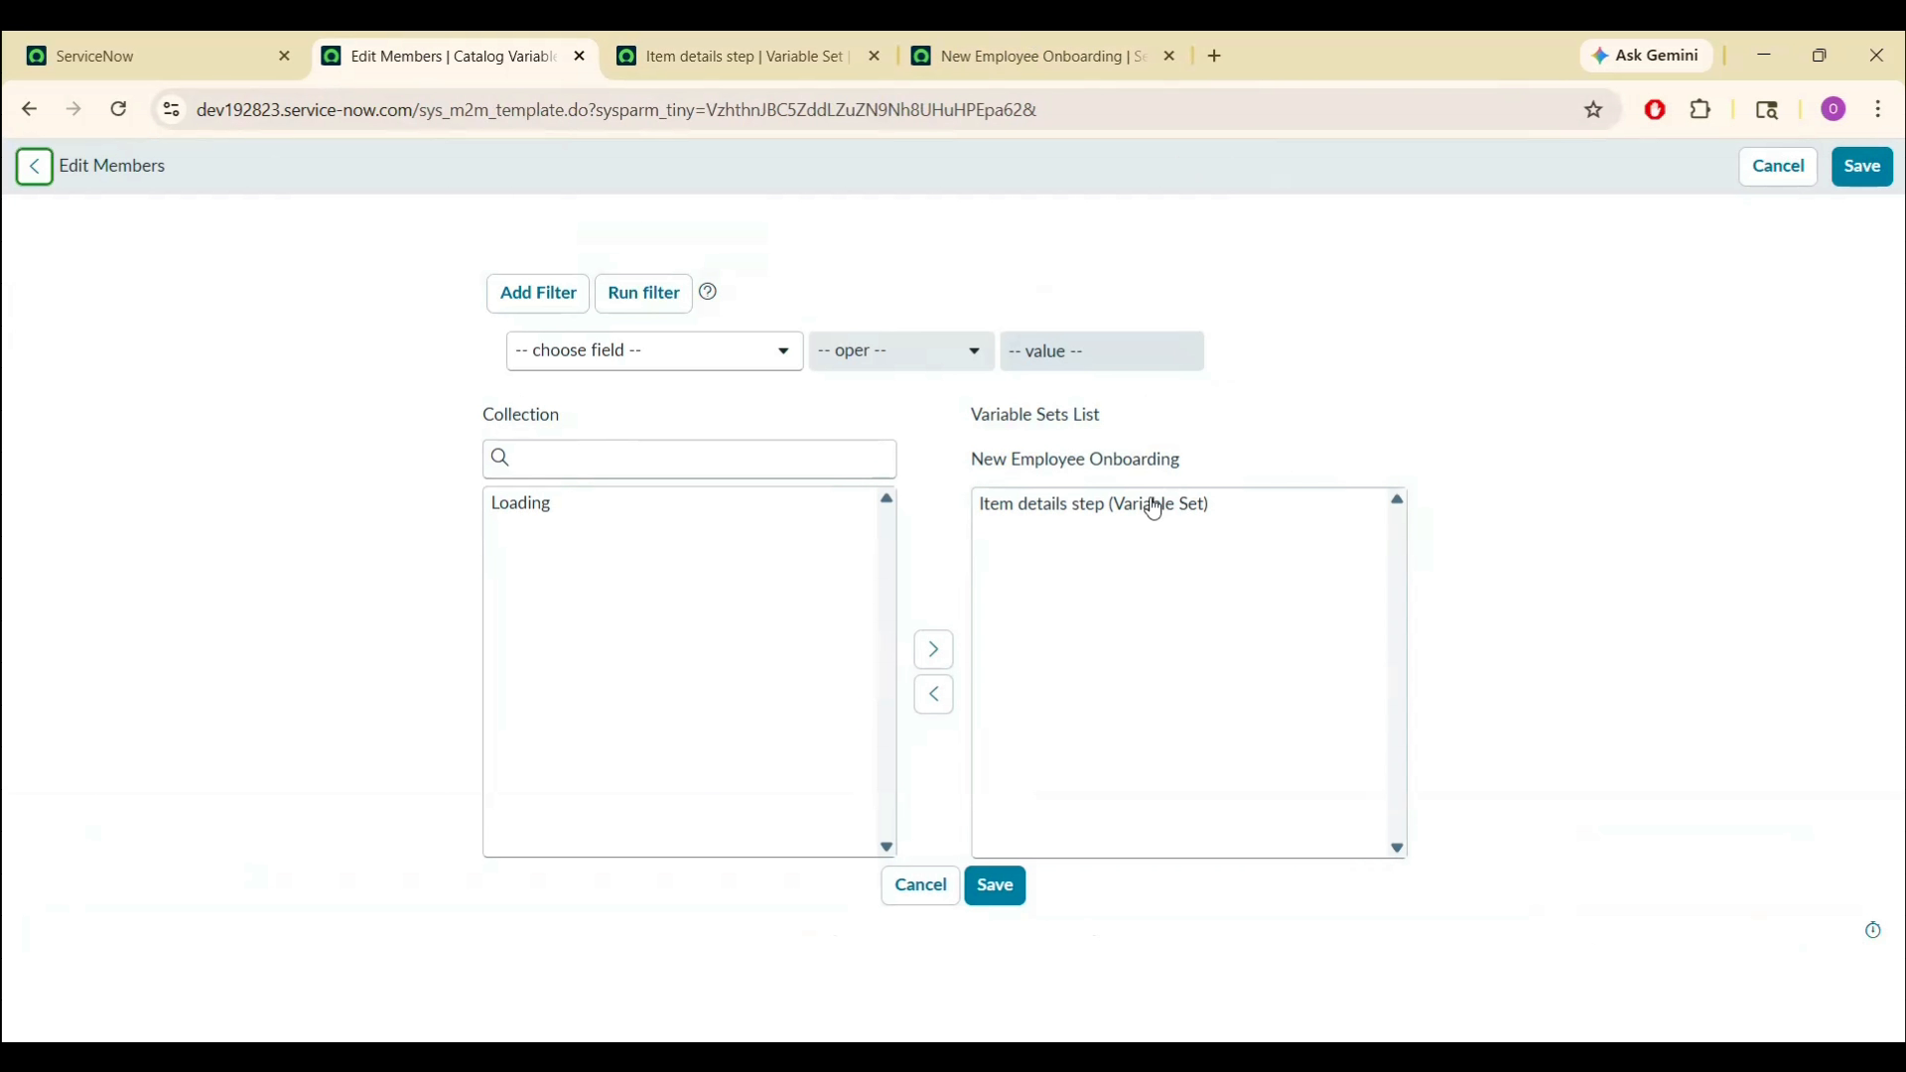
left_click(1135, 516)
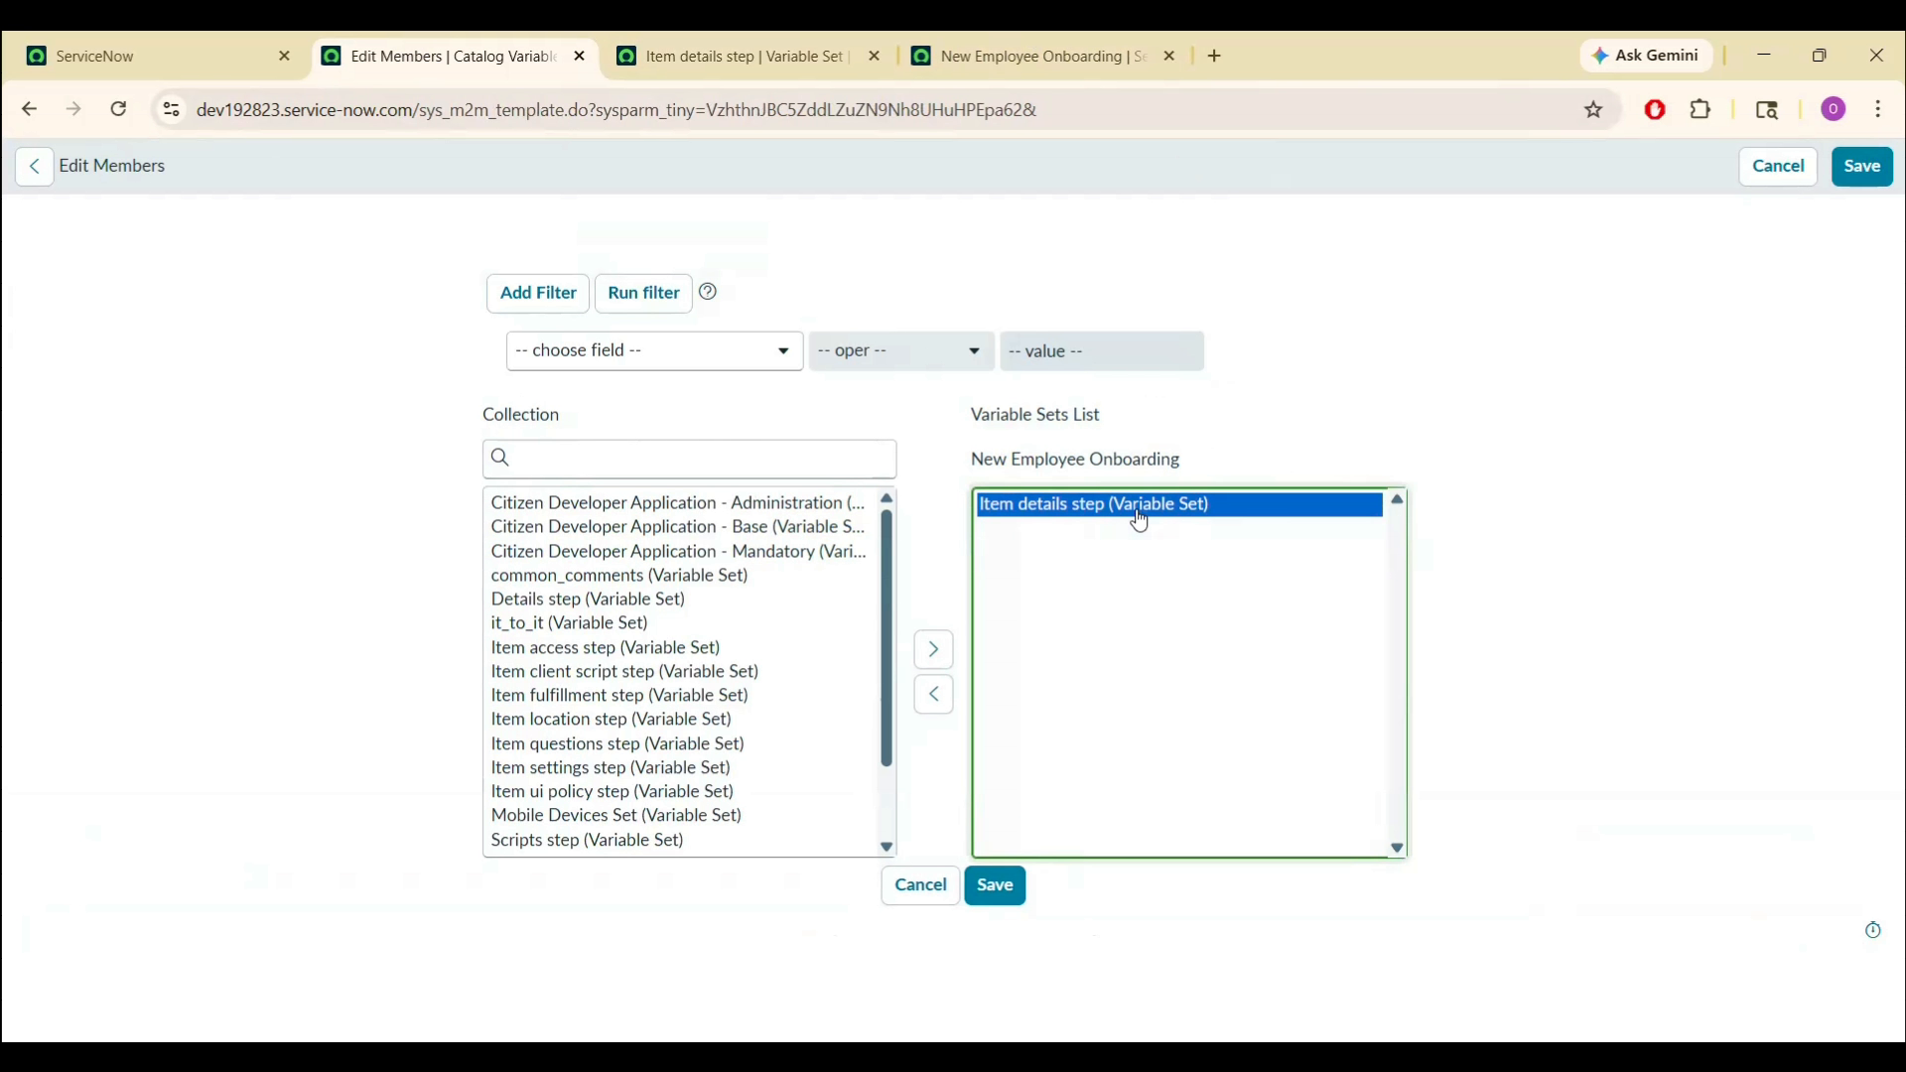
left_click(927, 696)
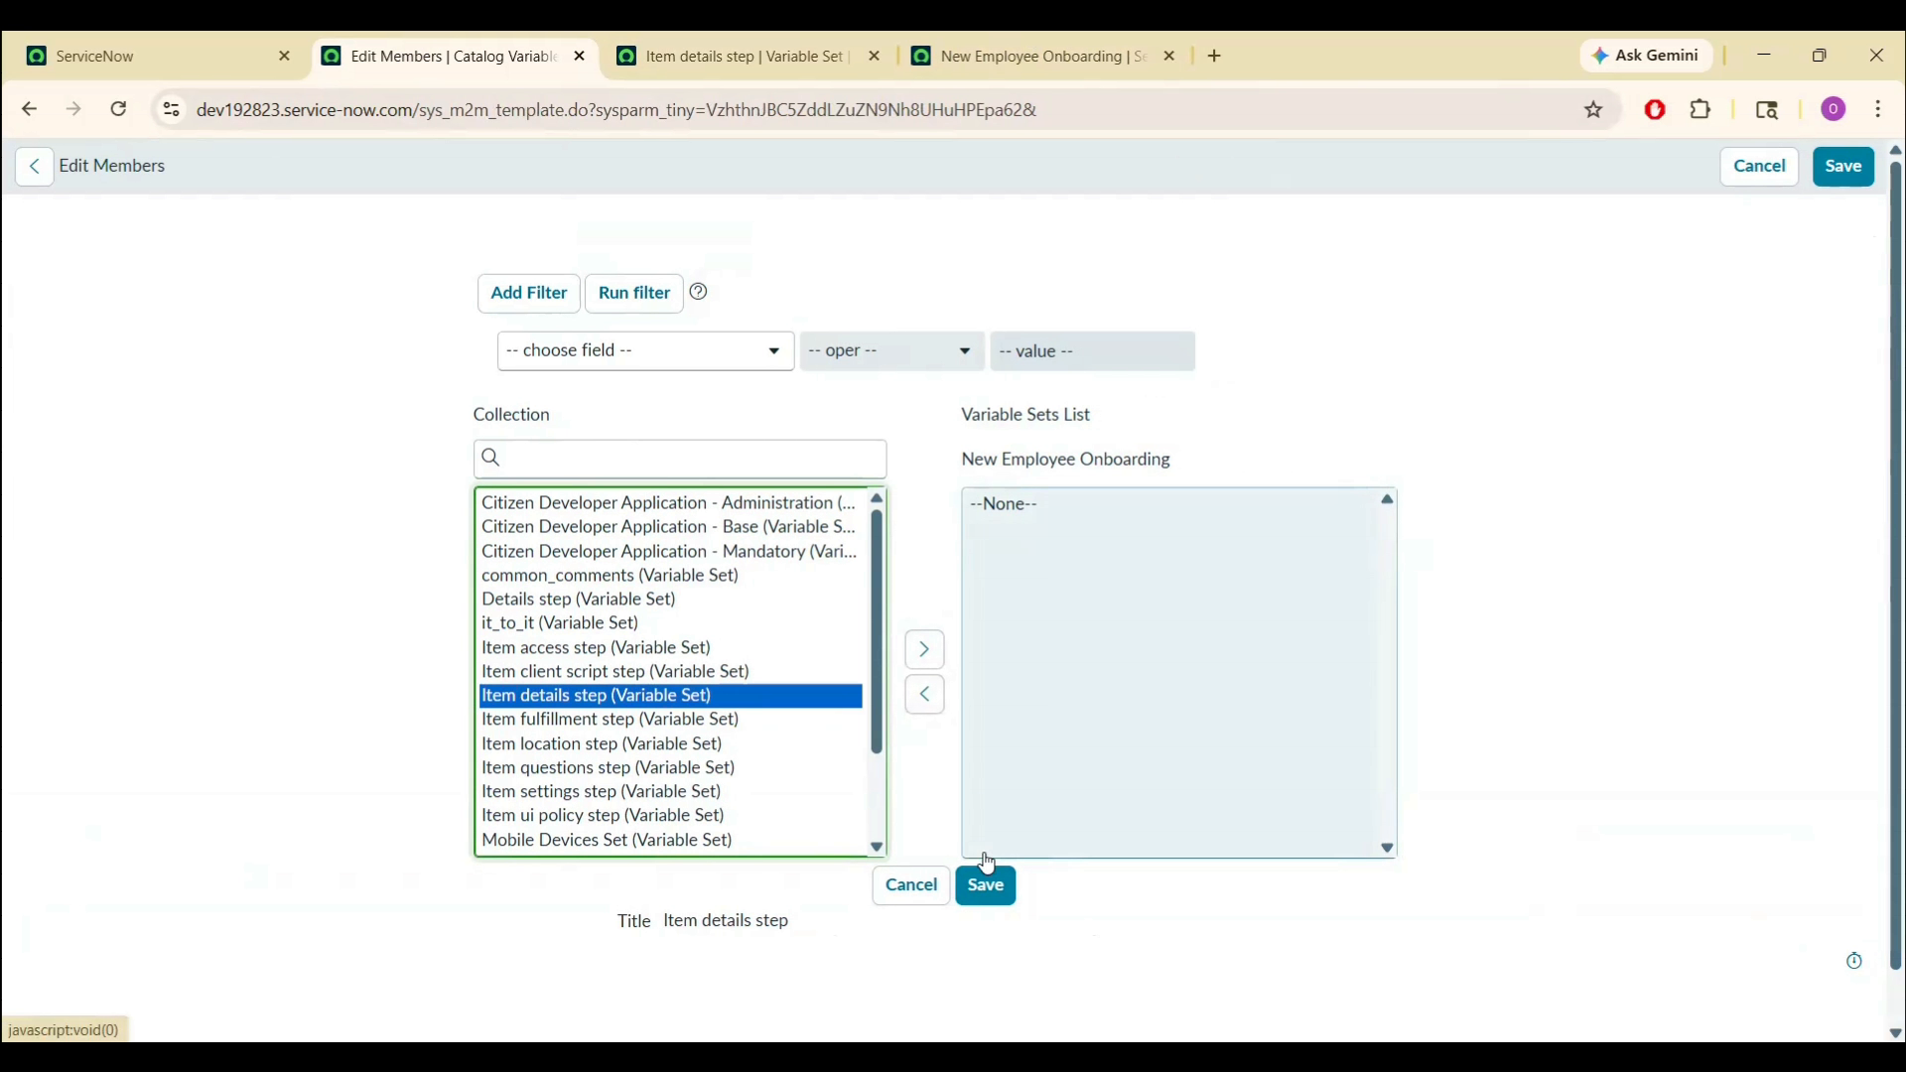
left_click(987, 887)
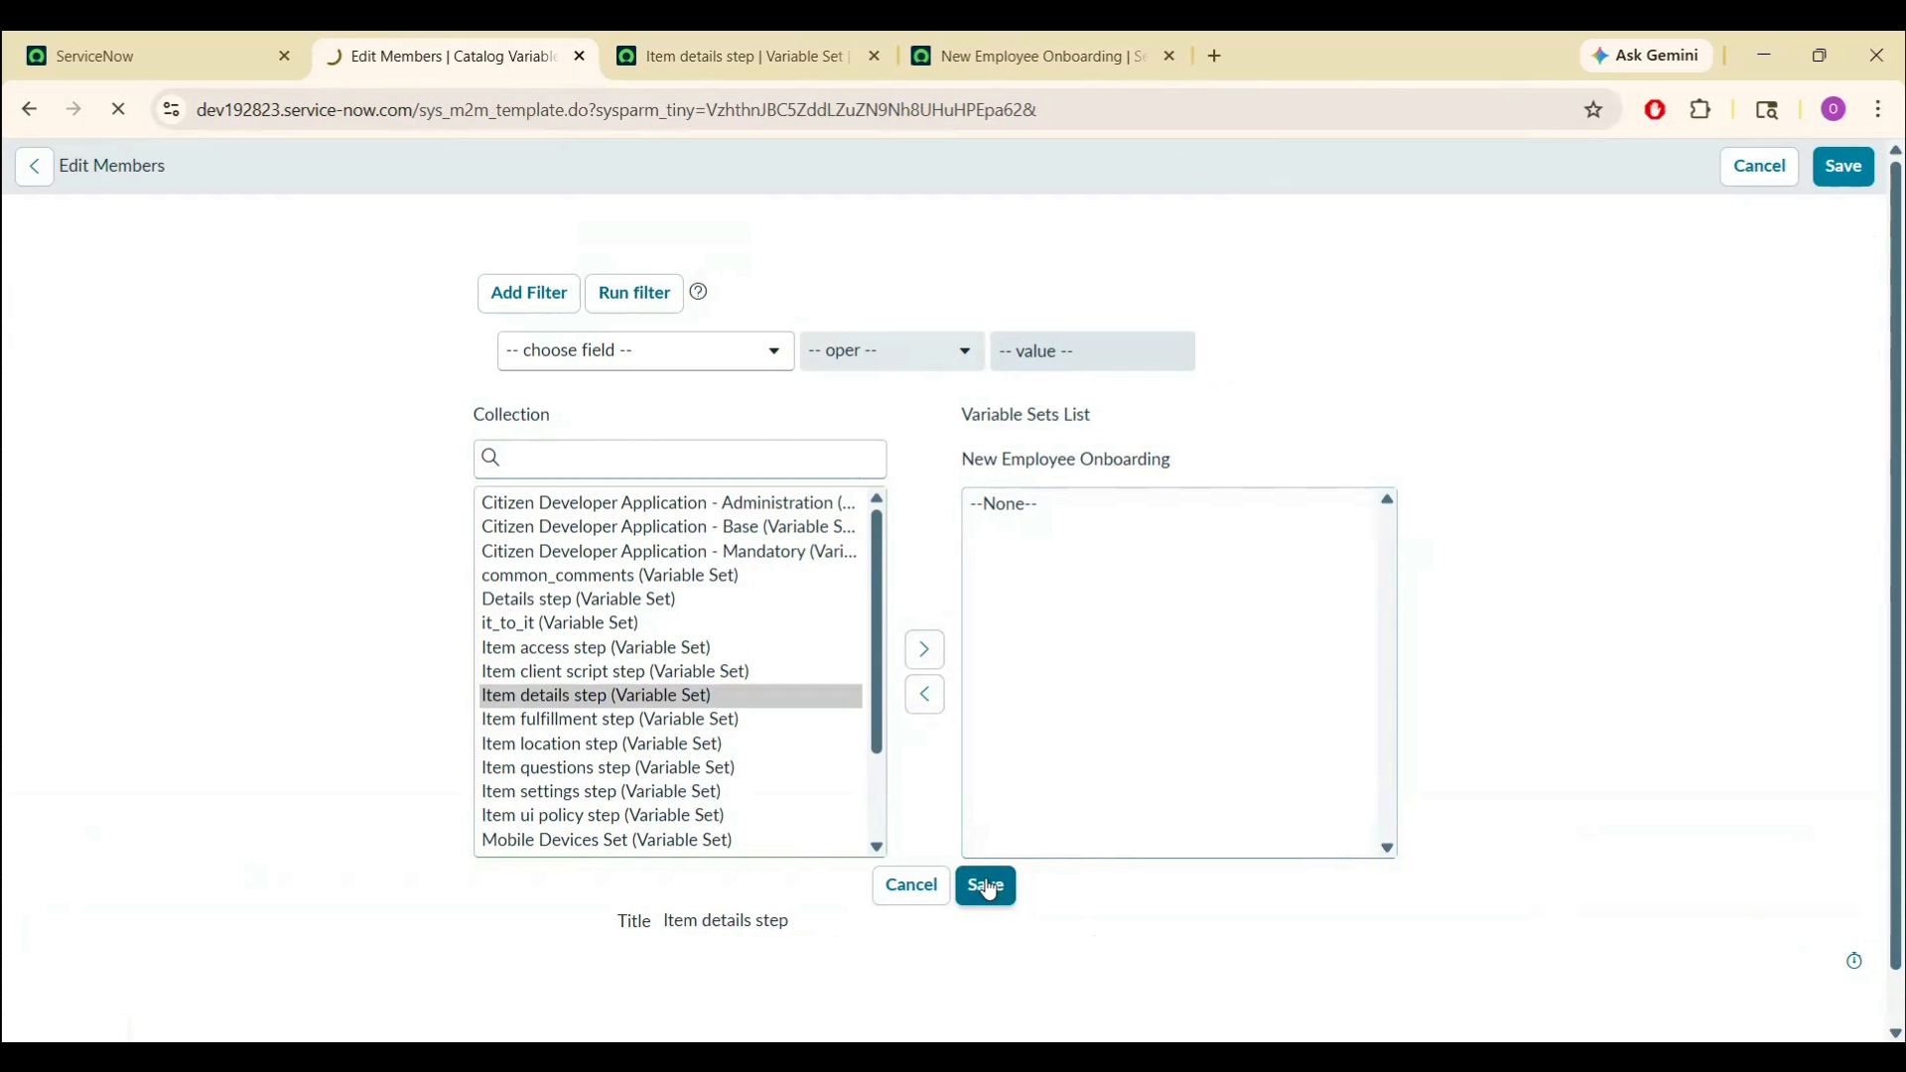
left_click(876, 56)
- Reload the order form and check the start date, Employee department and Laptop required (Yes) questions
left_click(758, 63)
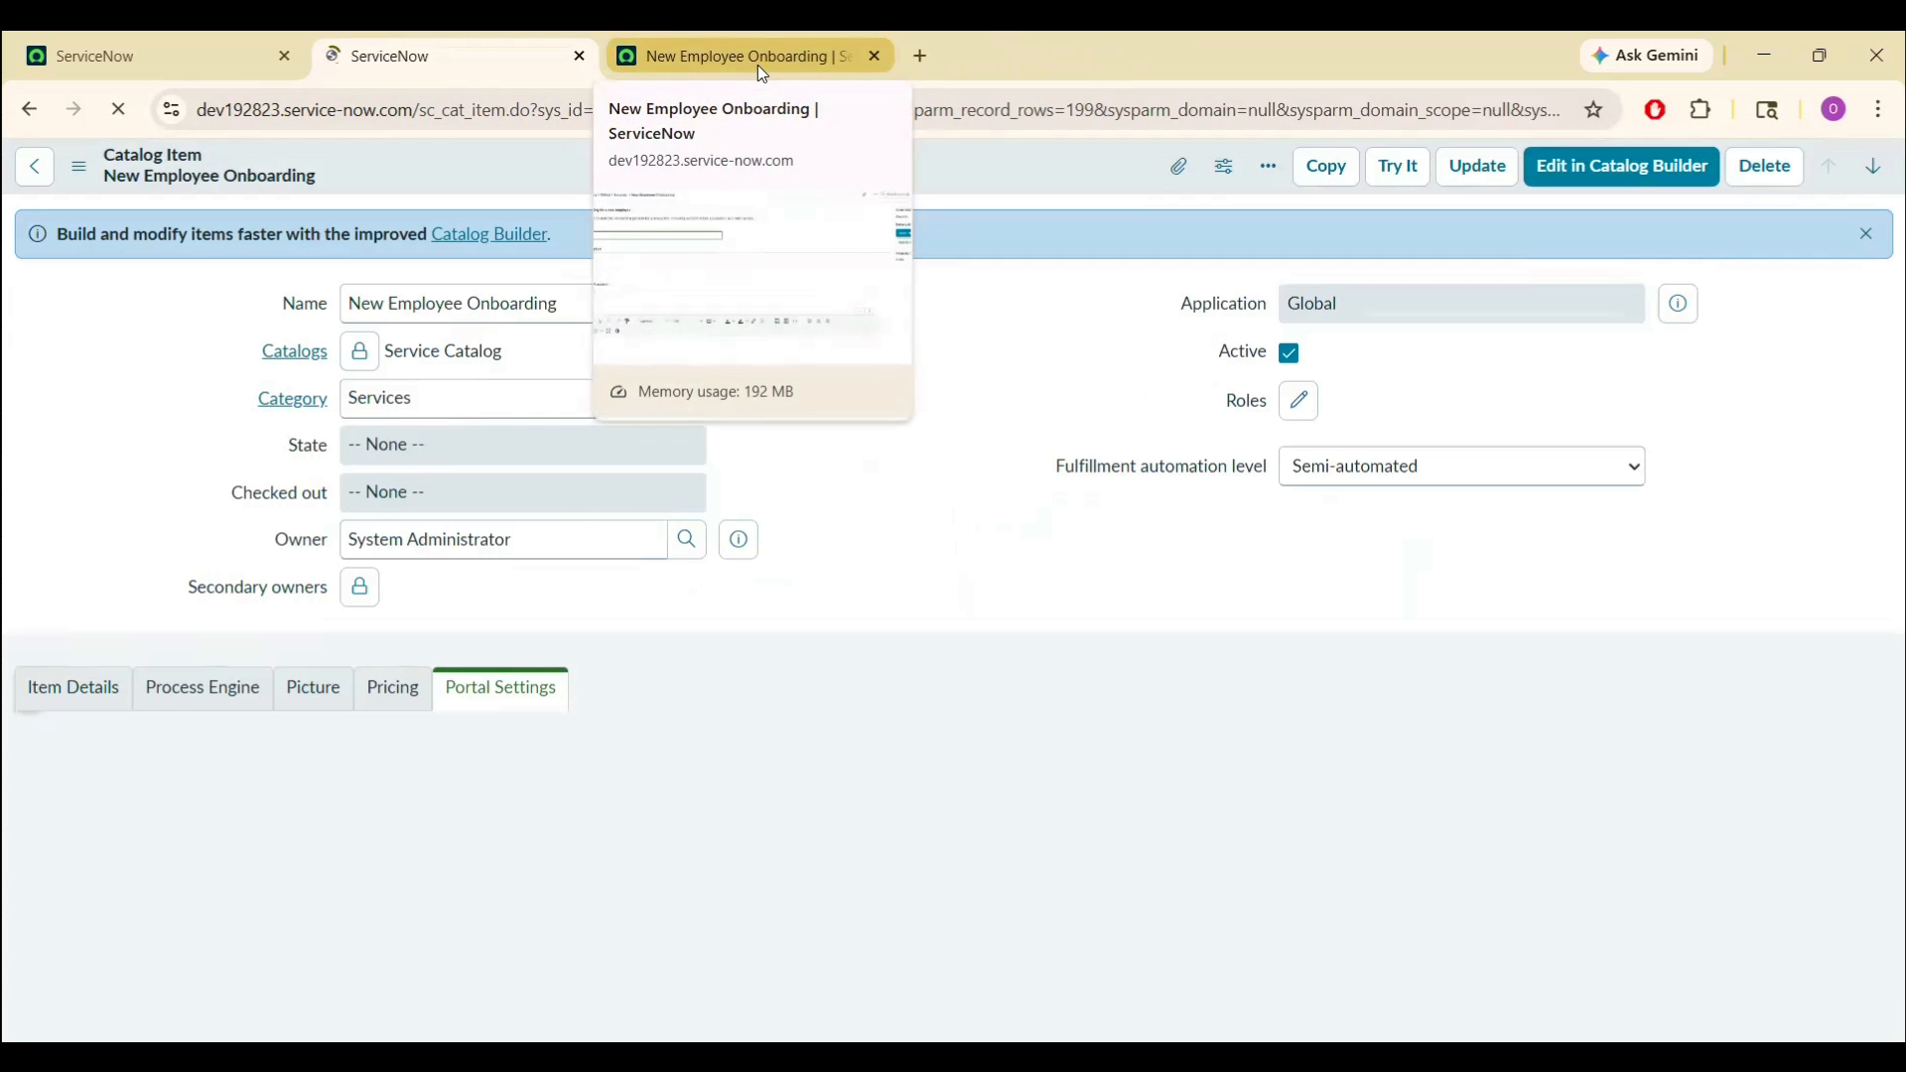
left_click(765, 127)
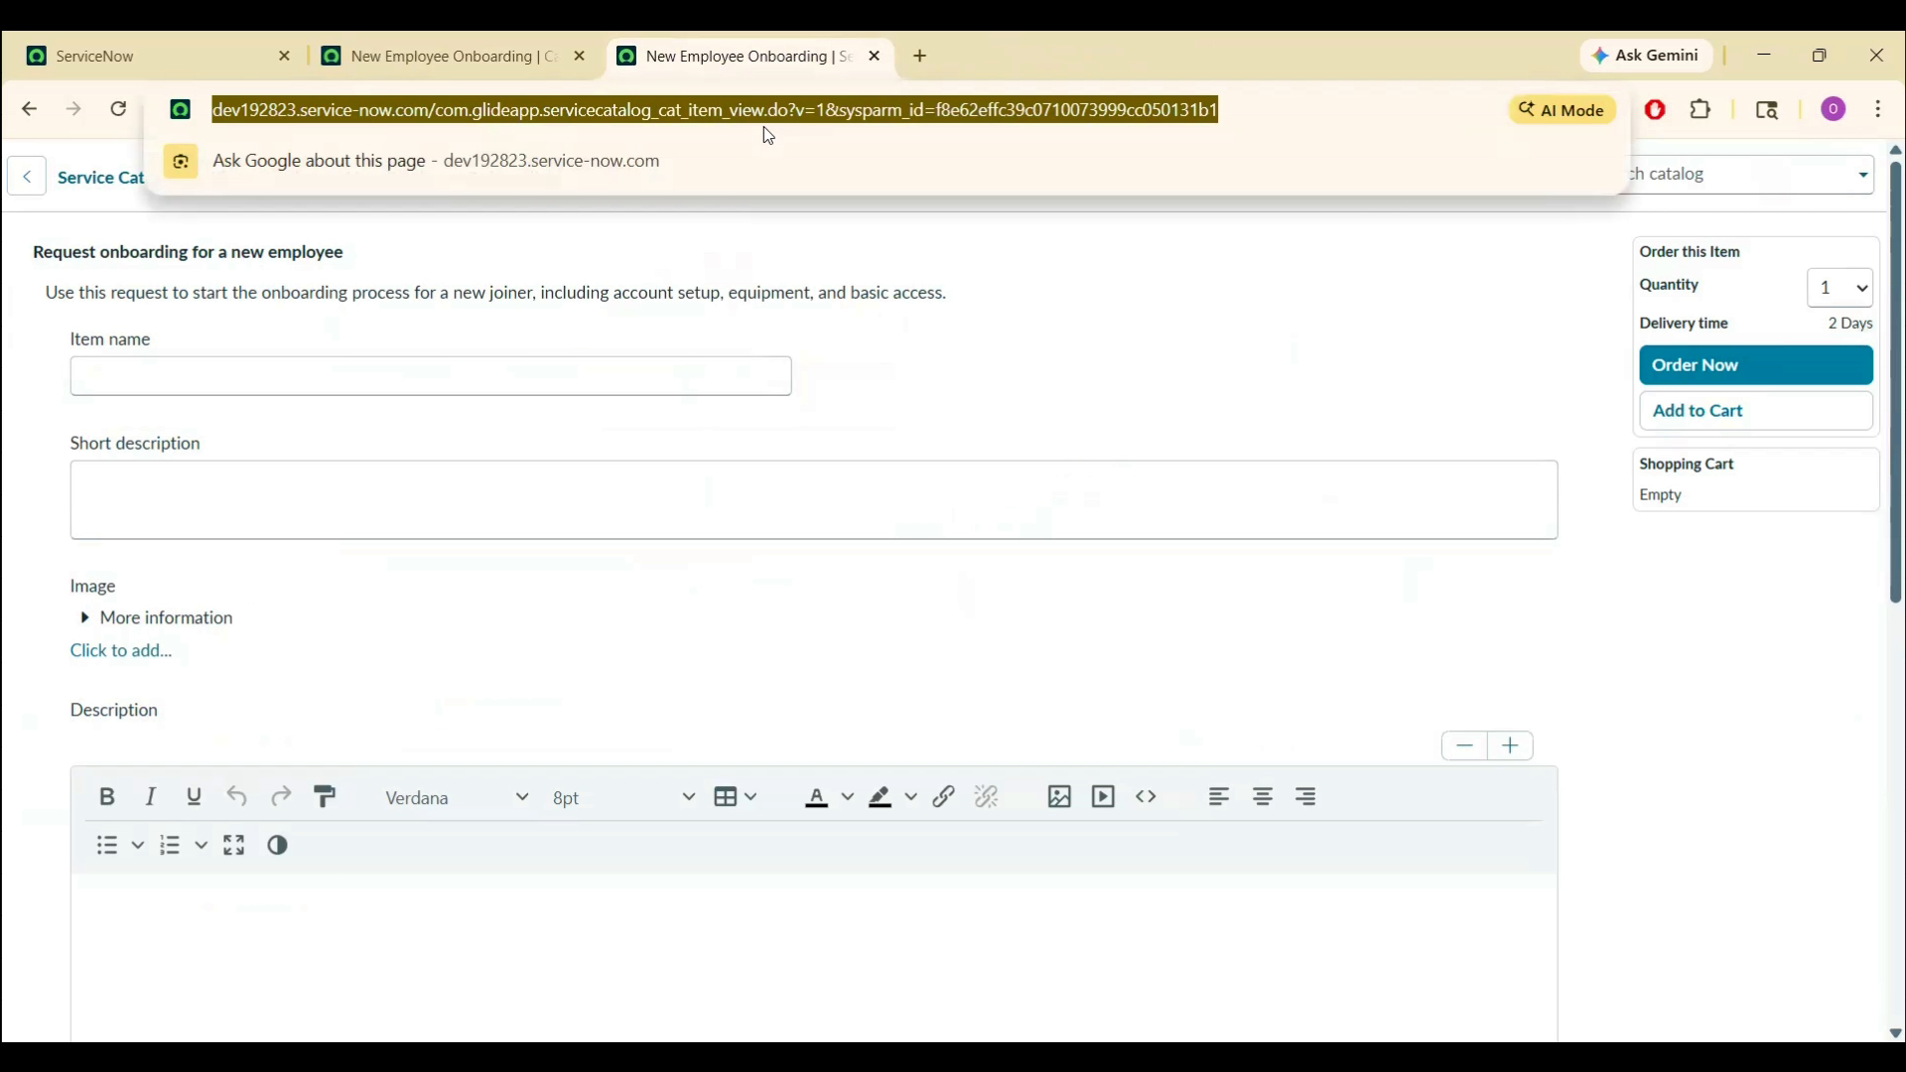
key("Return")
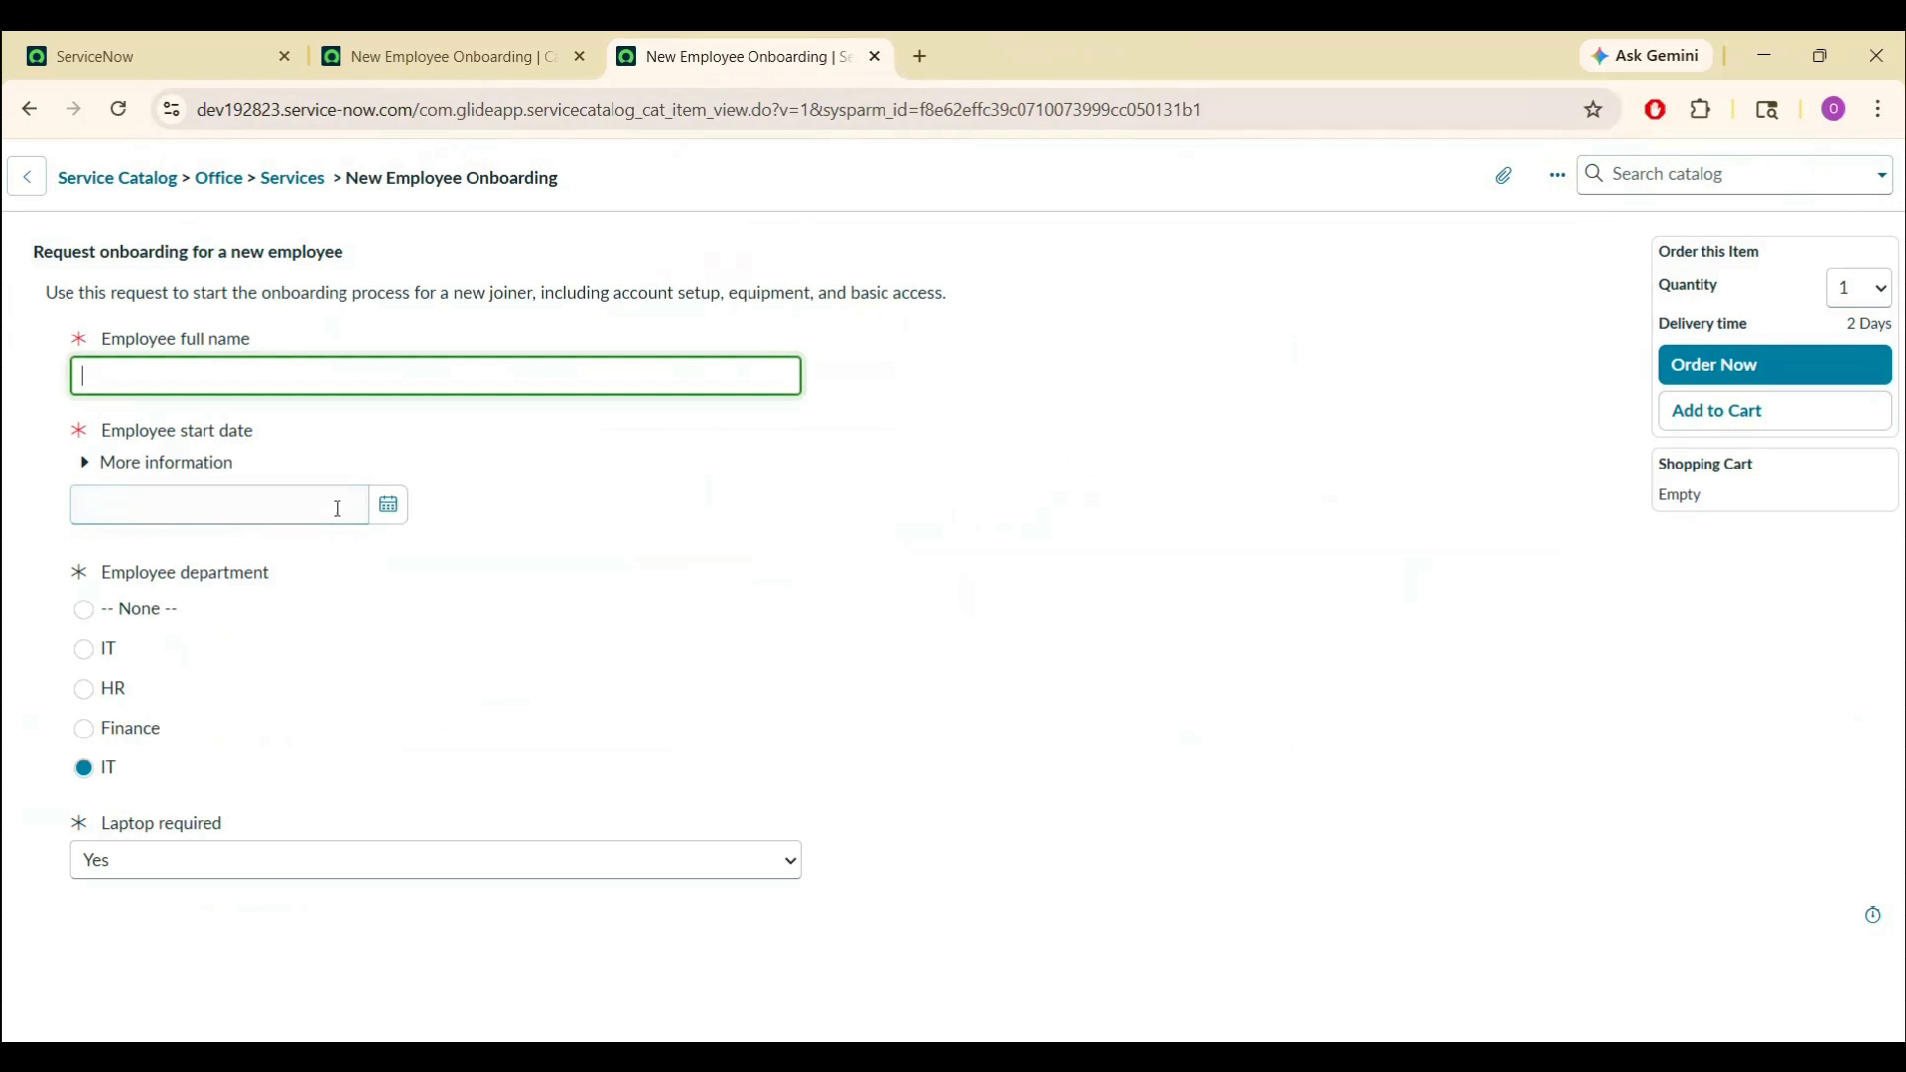
left_click(388, 505)
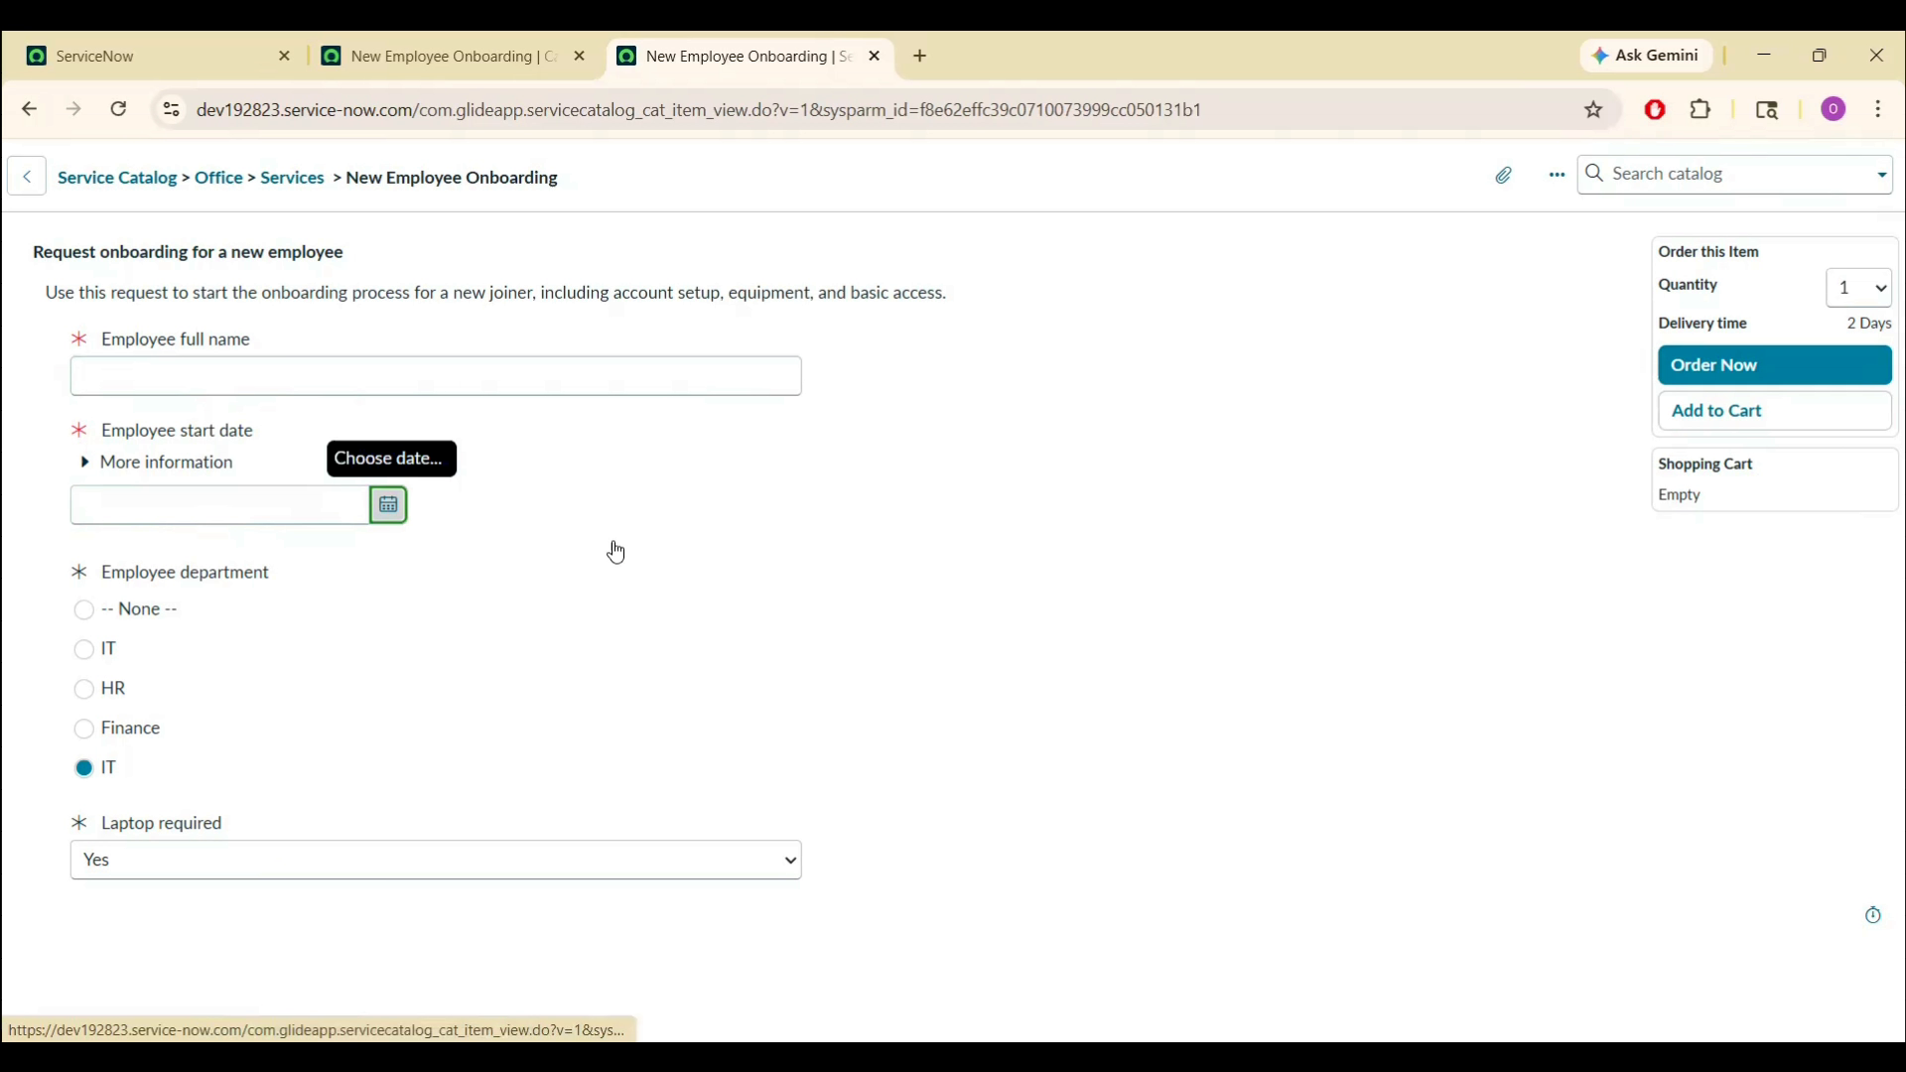
left_click_drag(102, 575, 285, 580)
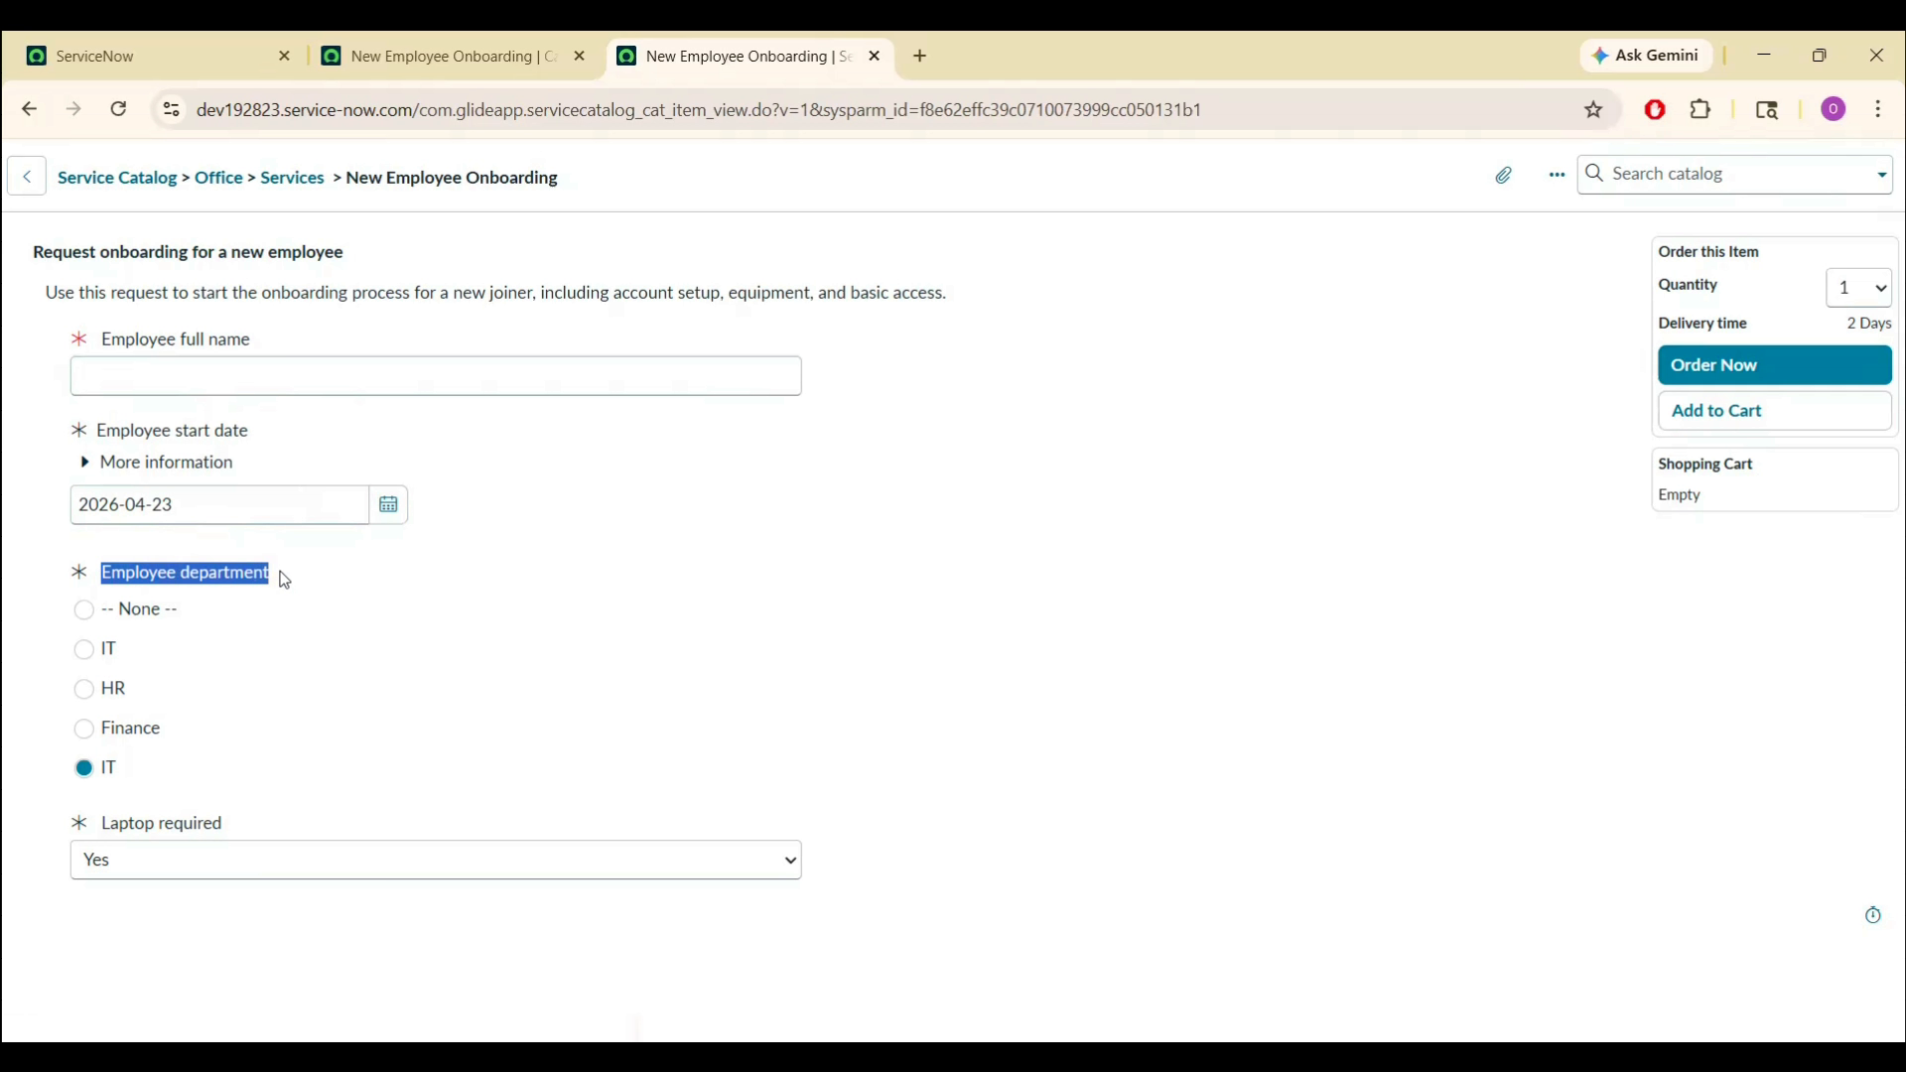
left_click(74, 568)
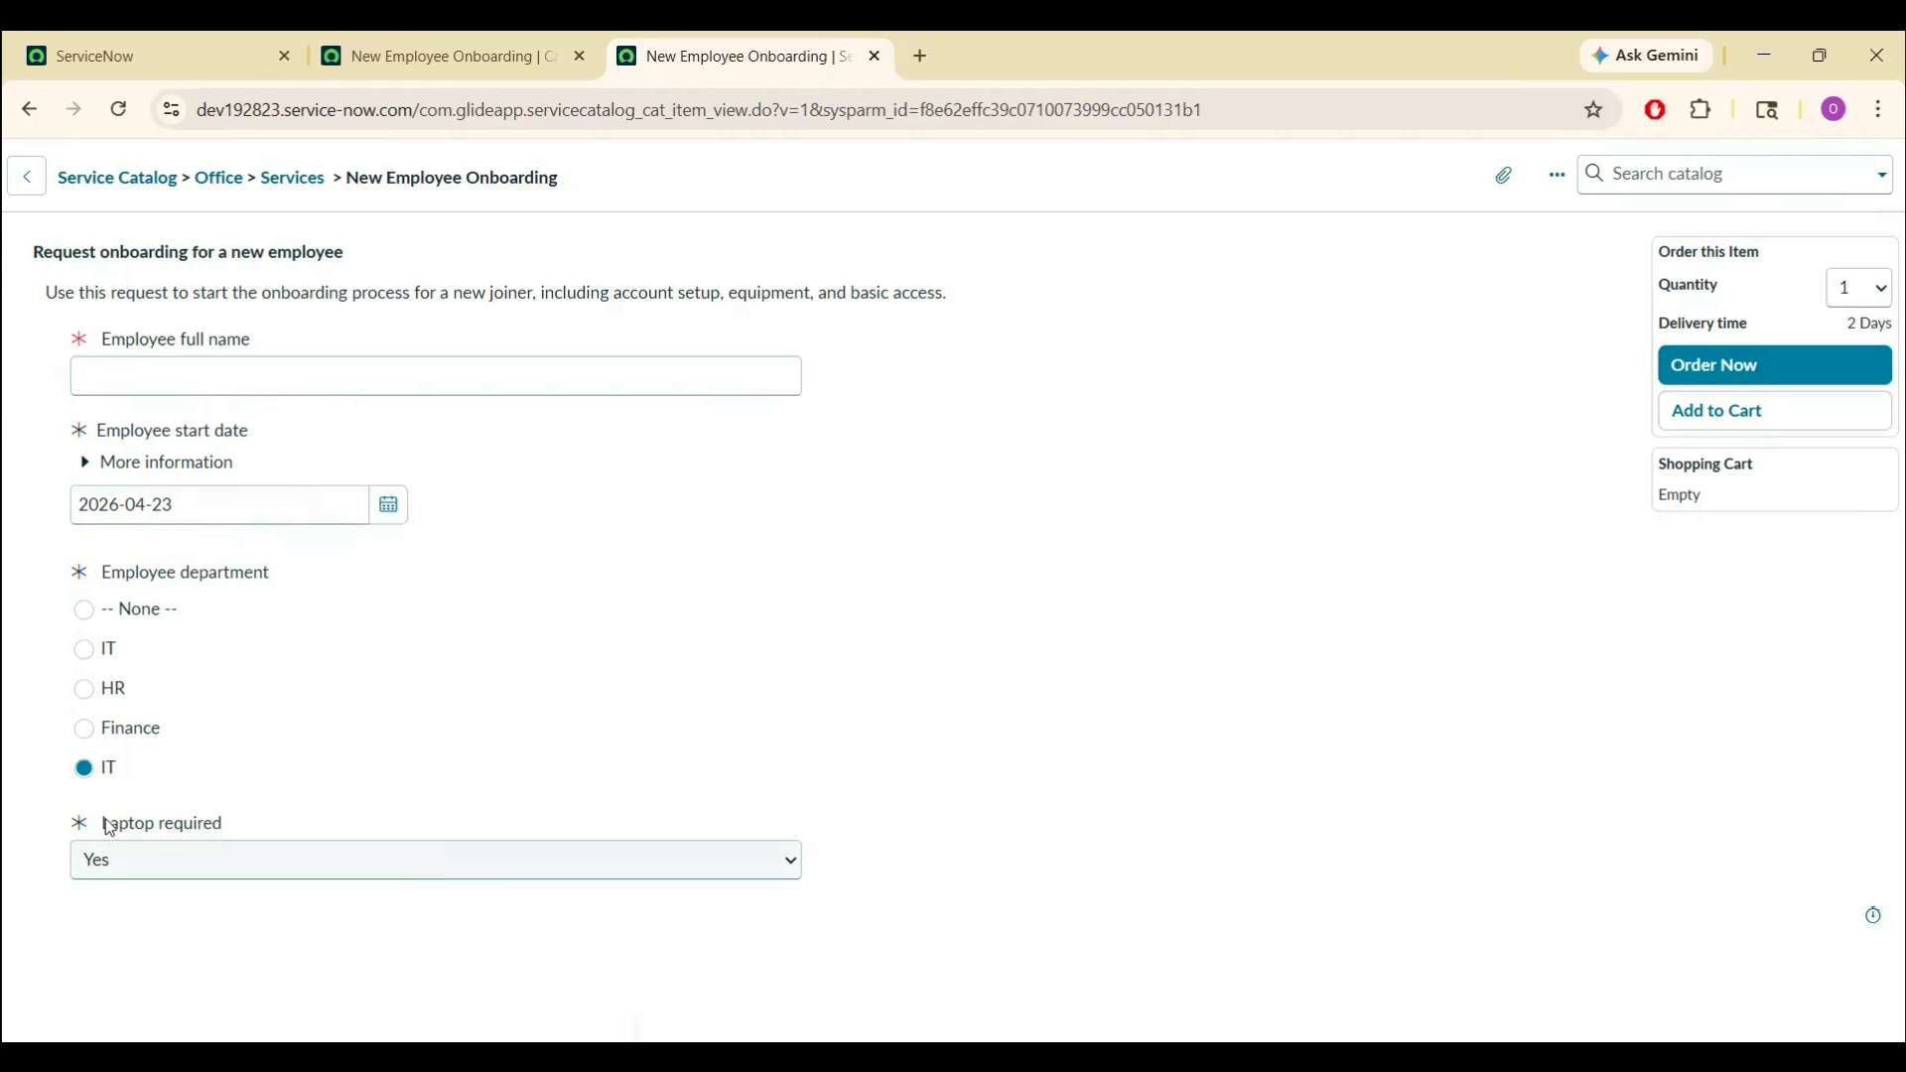
left_click(213, 869)
left_click(212, 870)
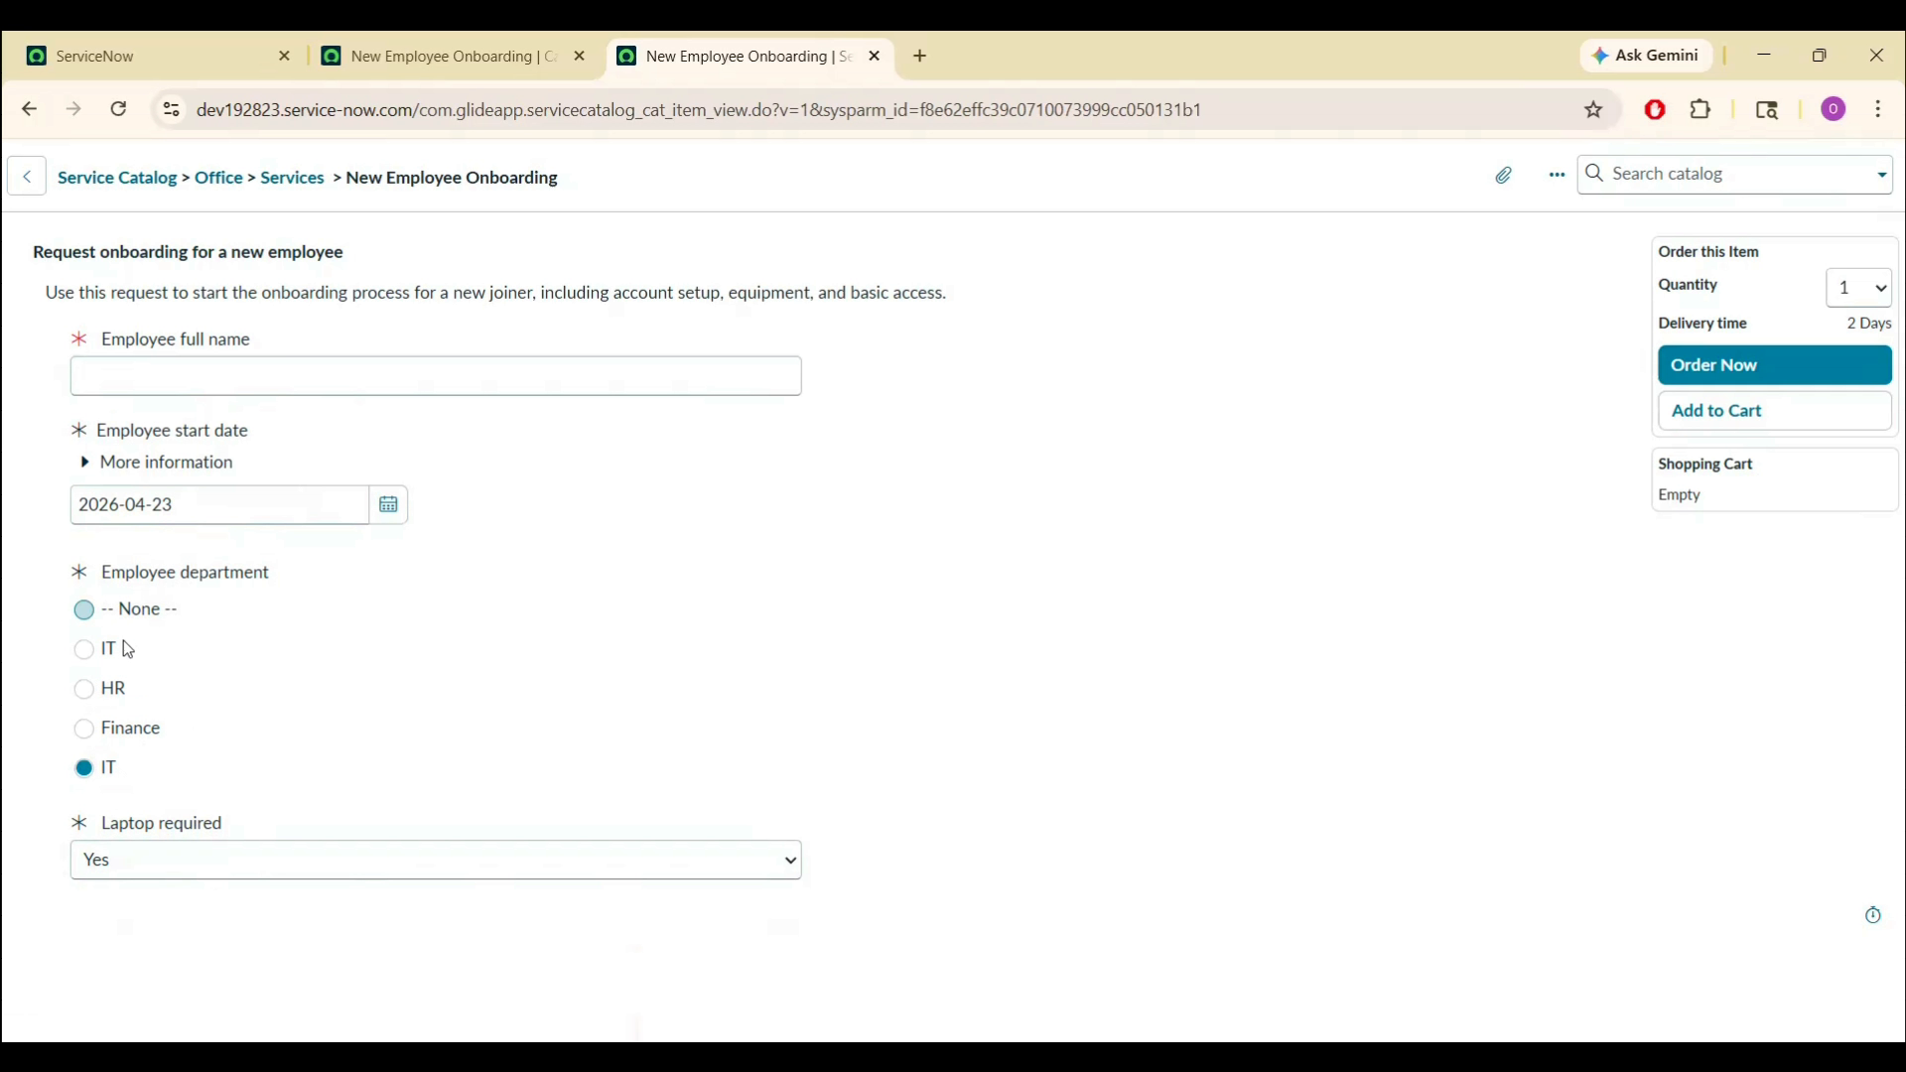
left_click(486, 33)
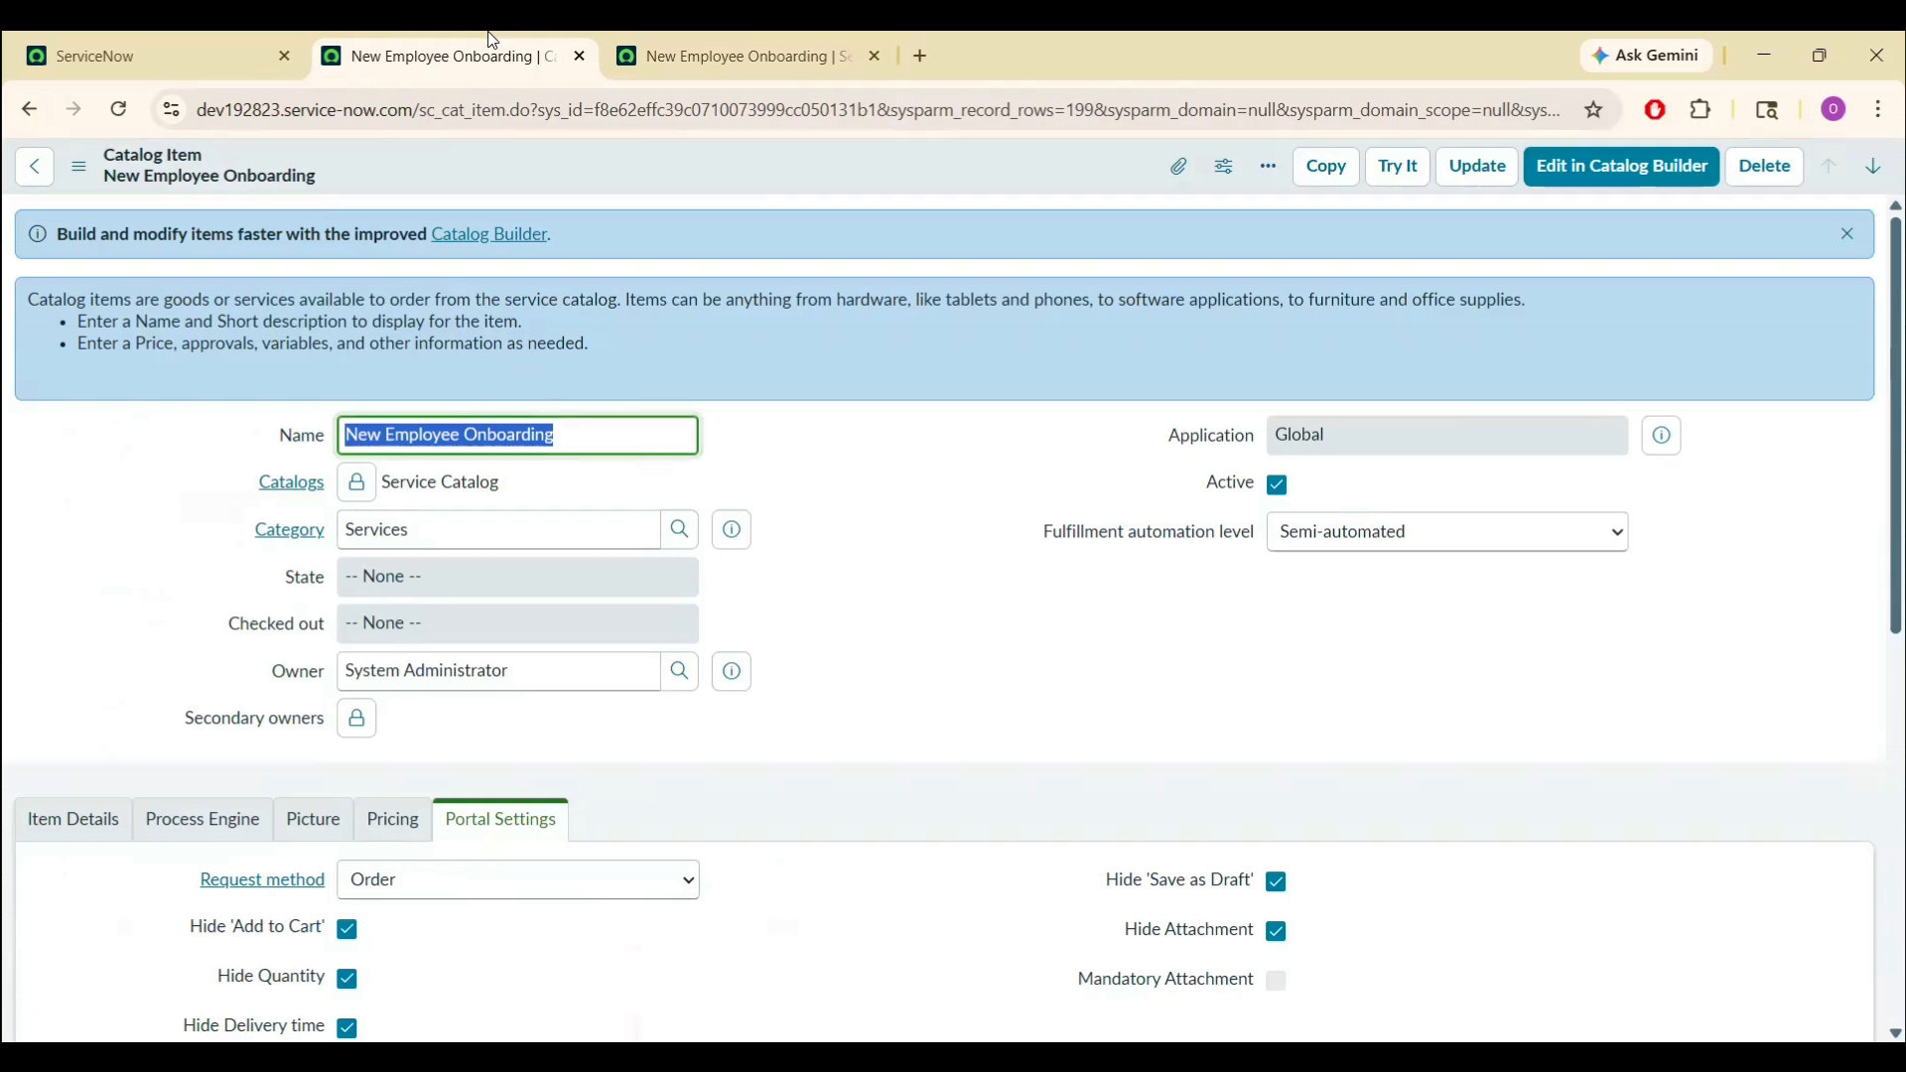
- Open the Employee department variable from the item's Variables list in its own tab
scroll(1067, 571, "down", 8)
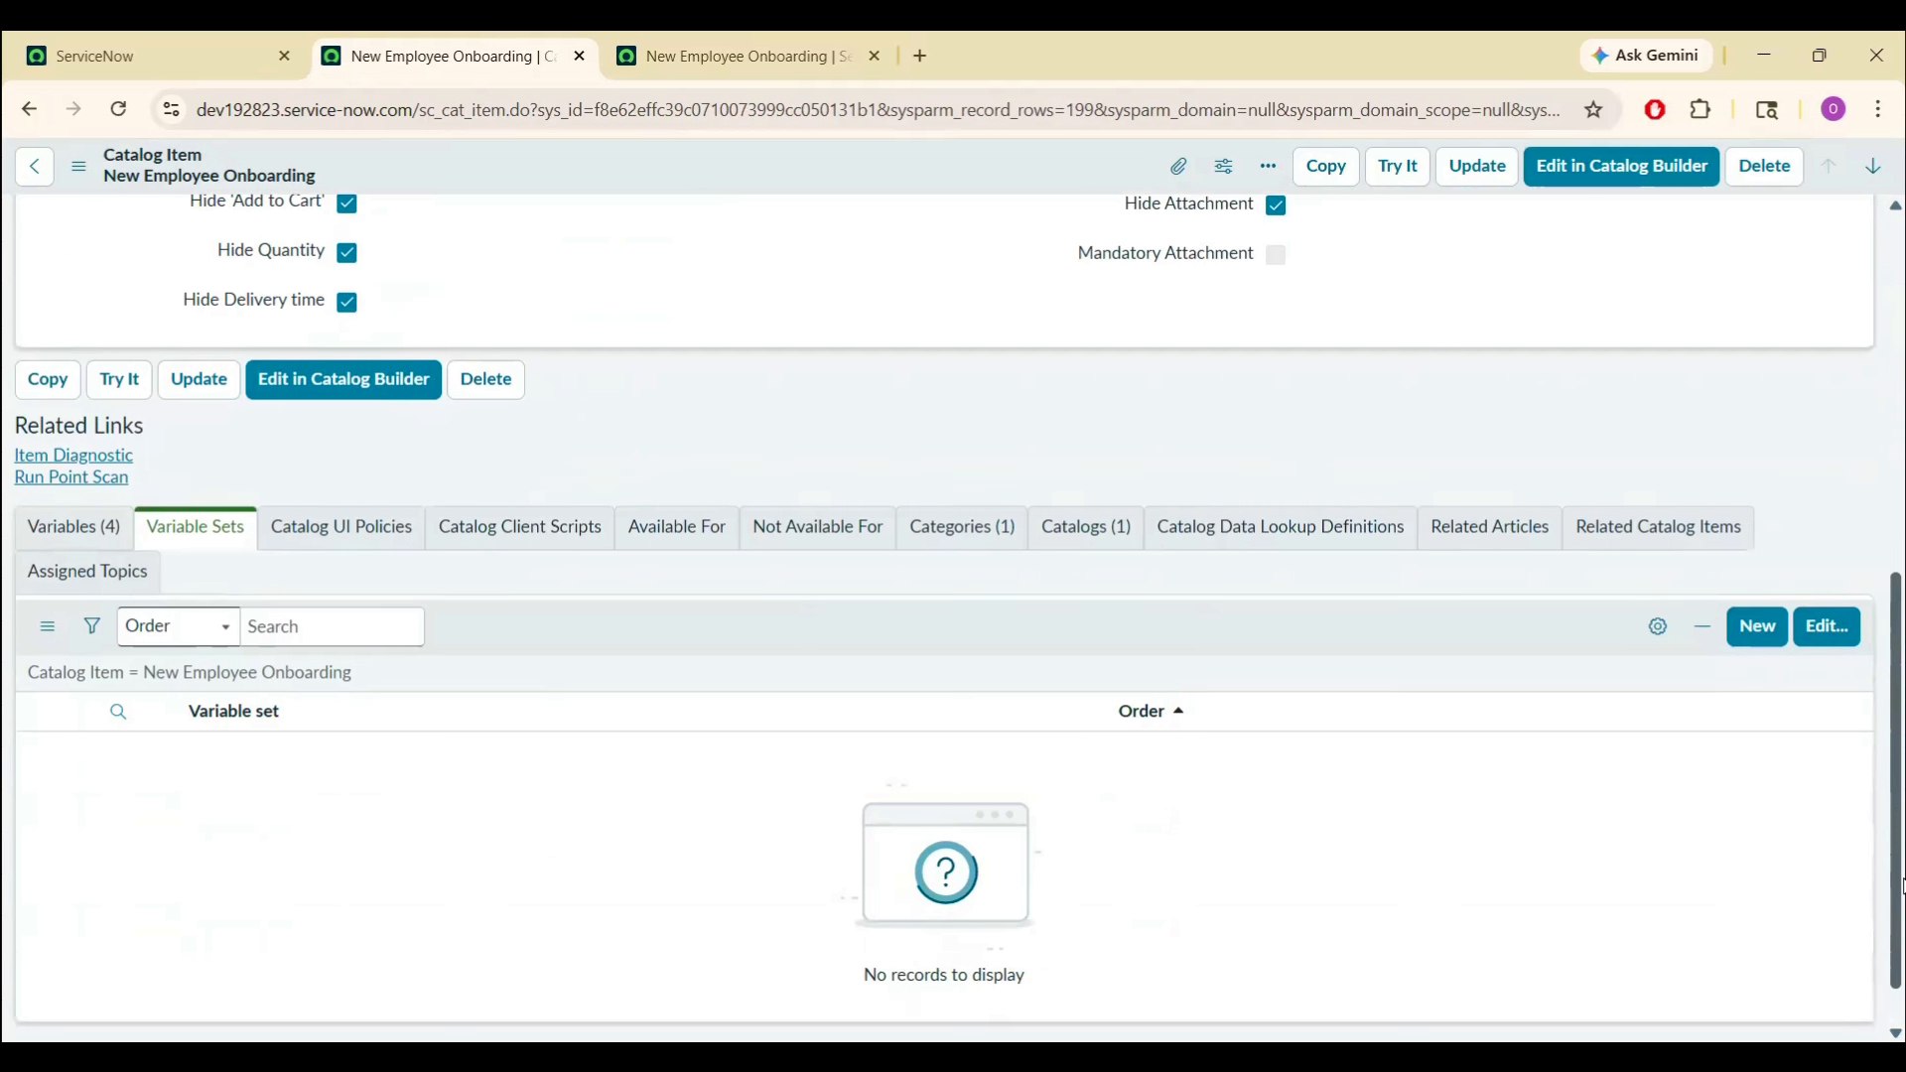
left_click(75, 463)
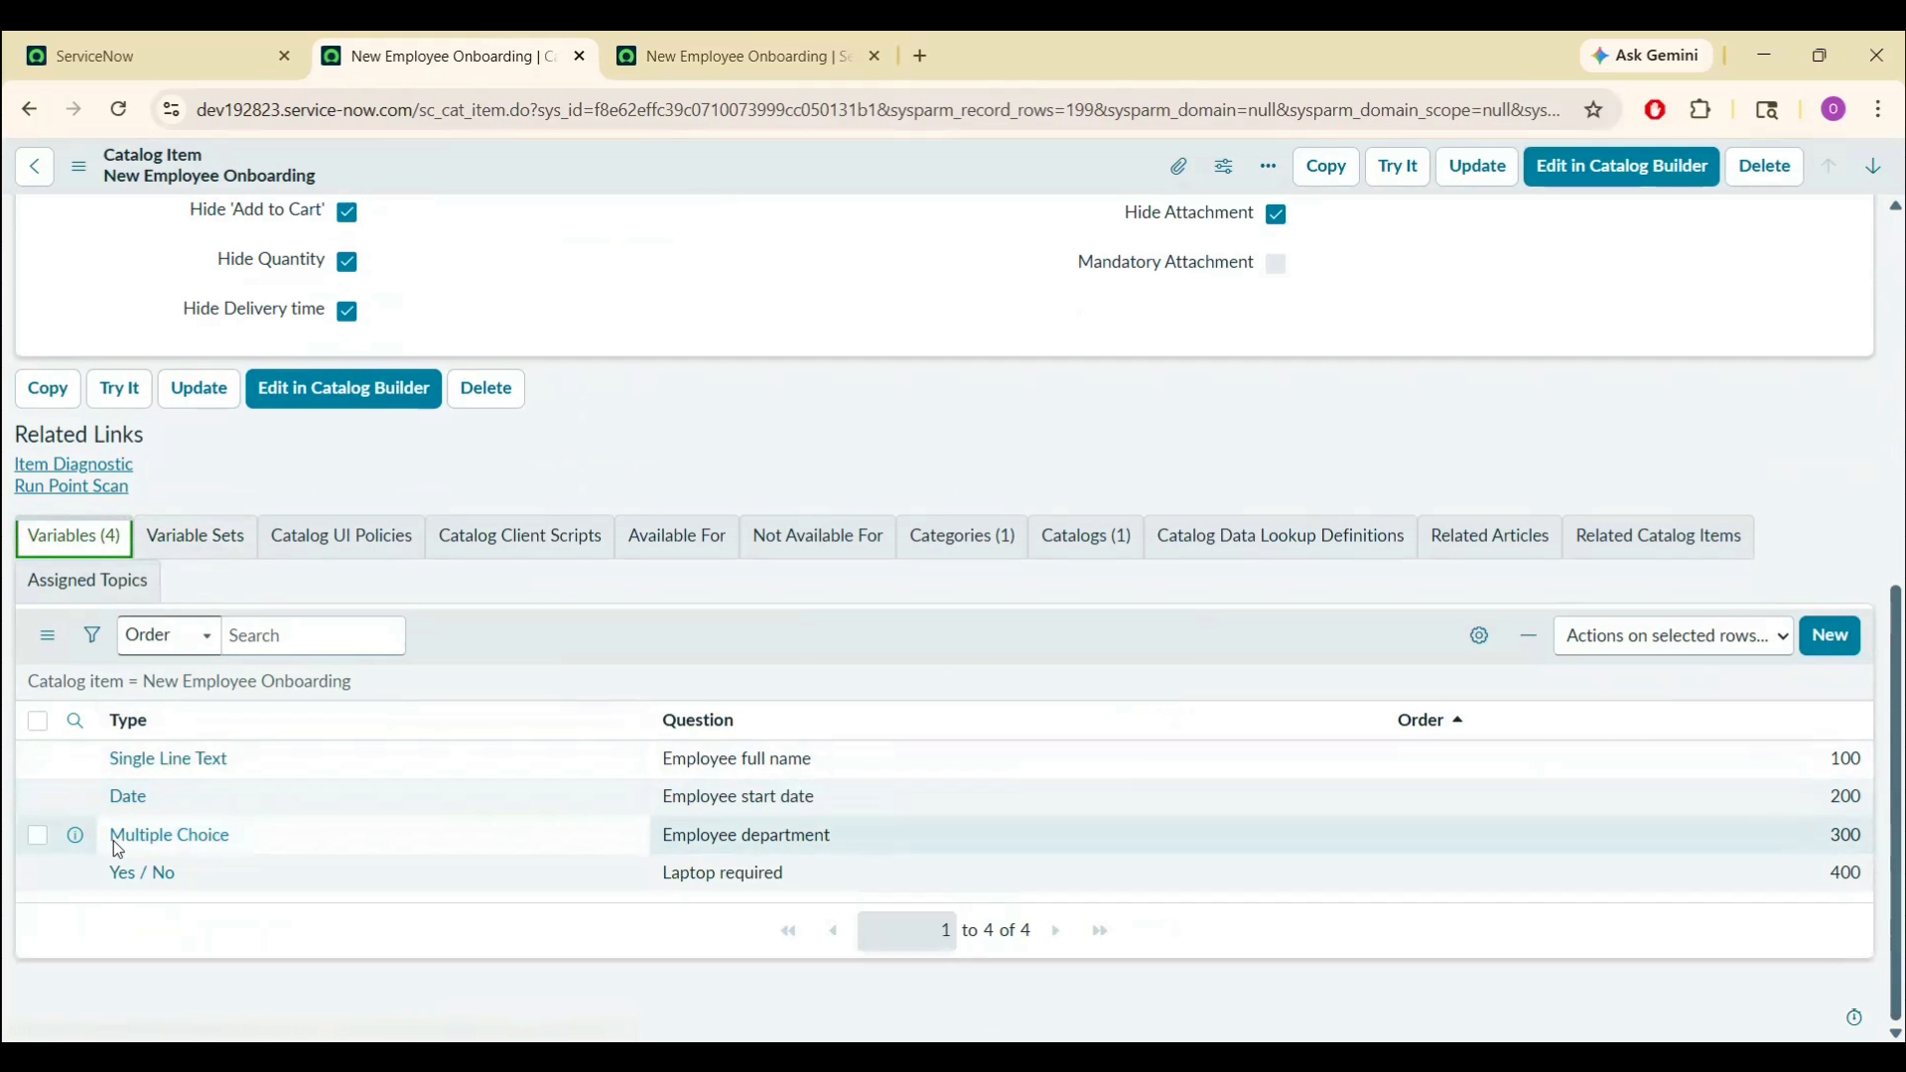
middle_click(146, 841)
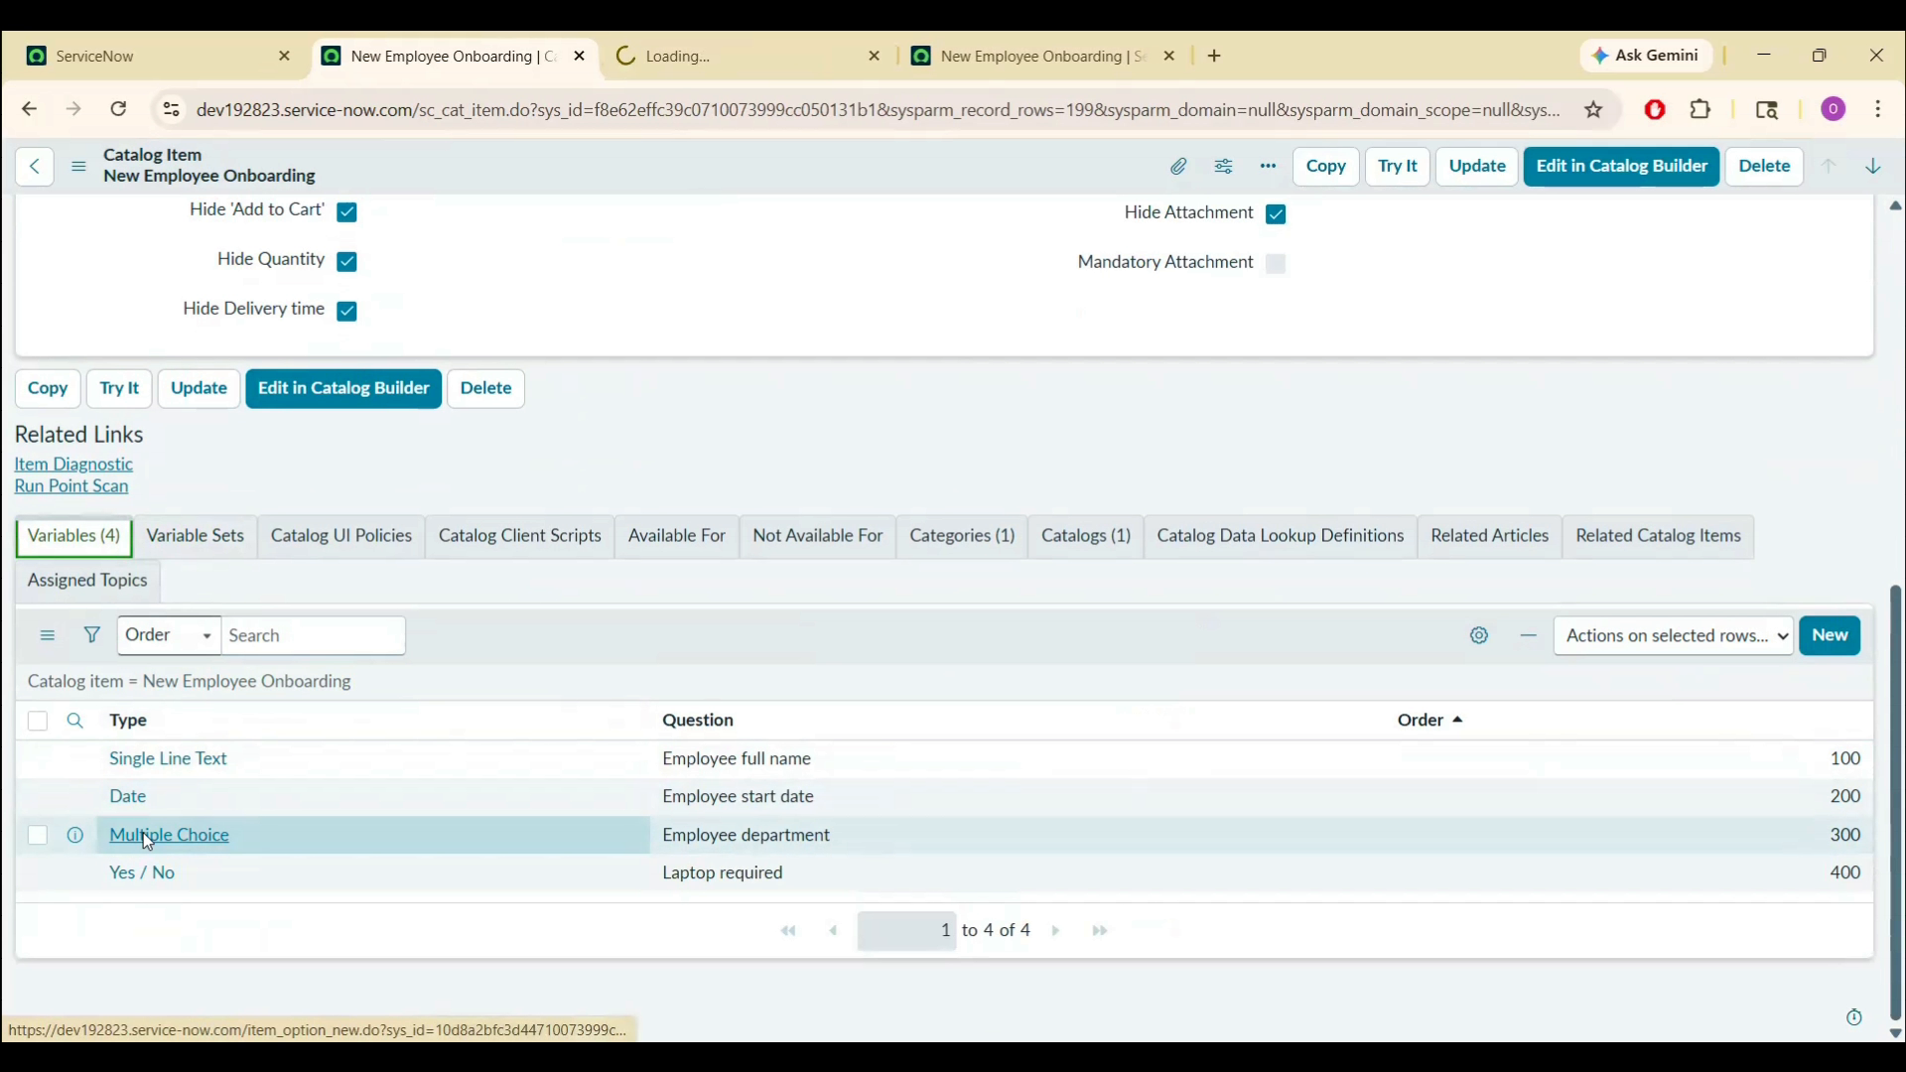
left_click(736, 48)
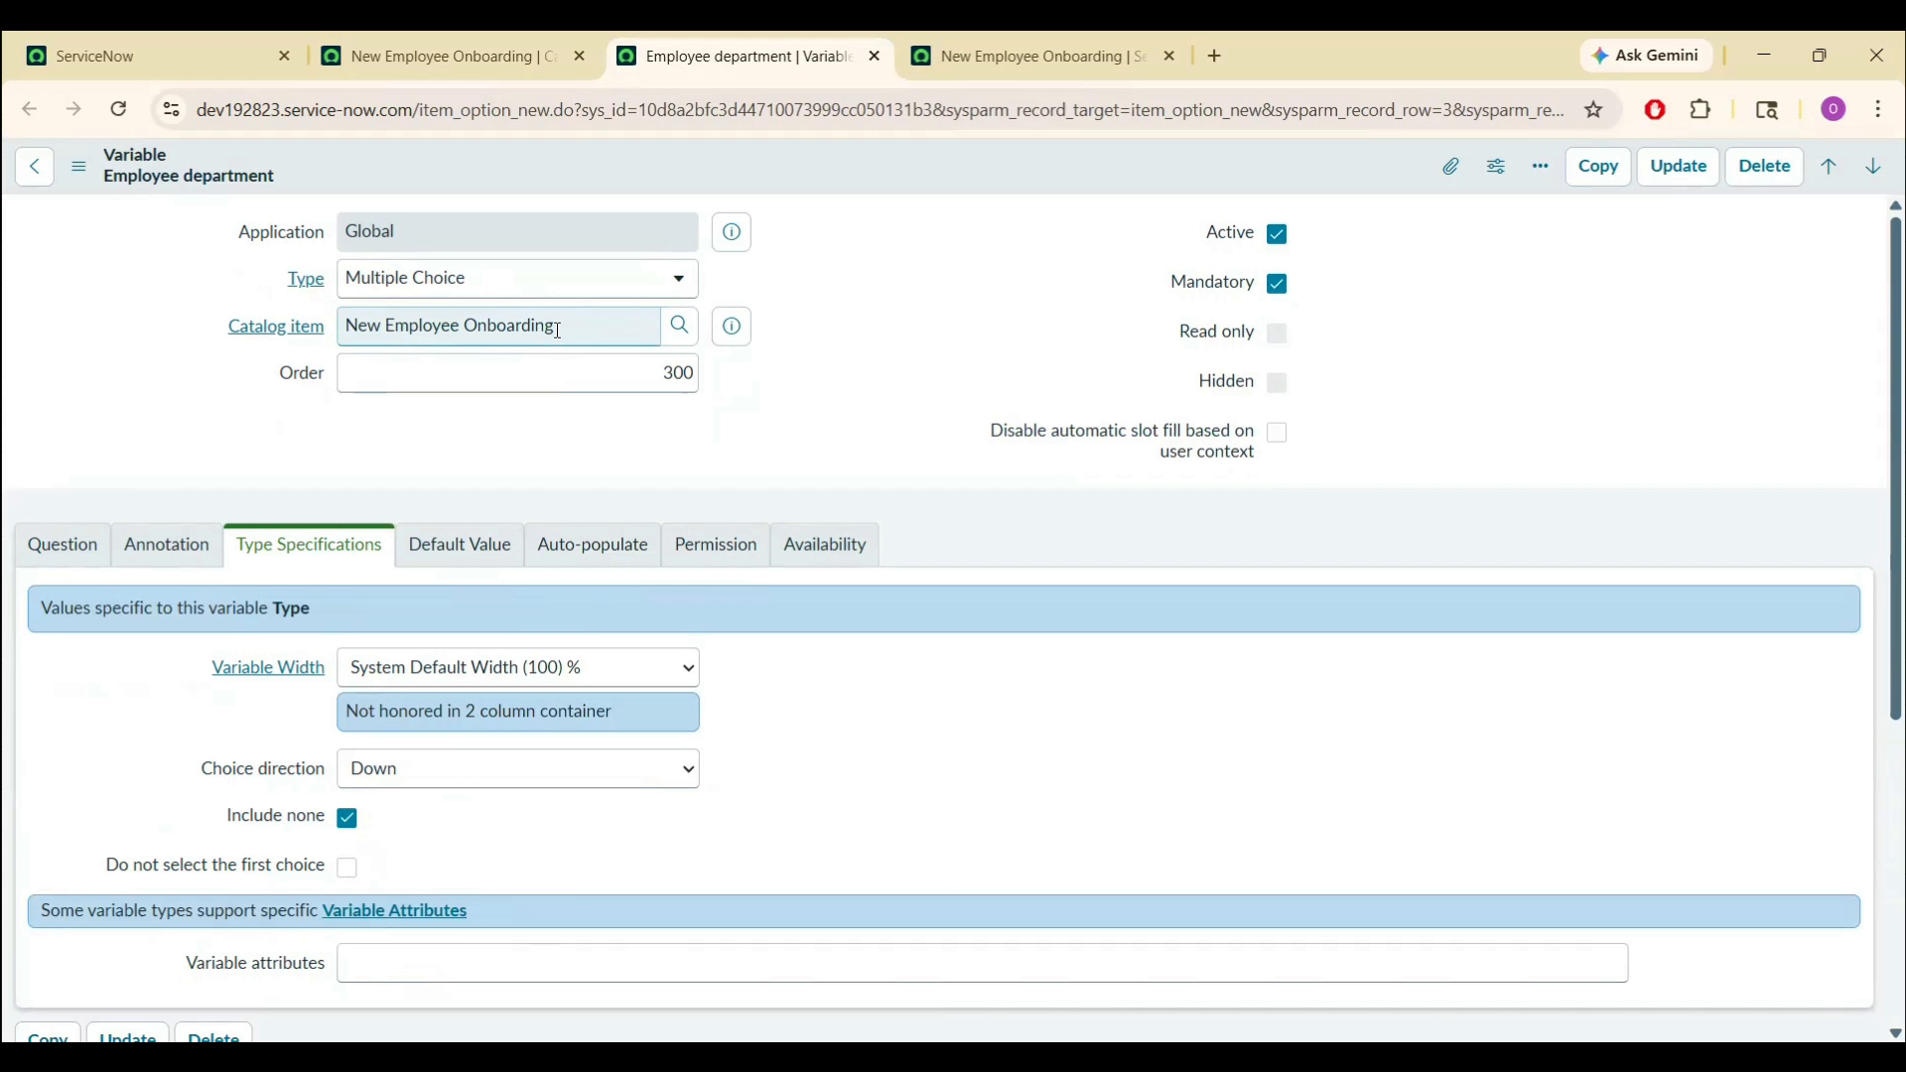
- Change the Employee department type to Select Box and save the record
left_click(660, 285)
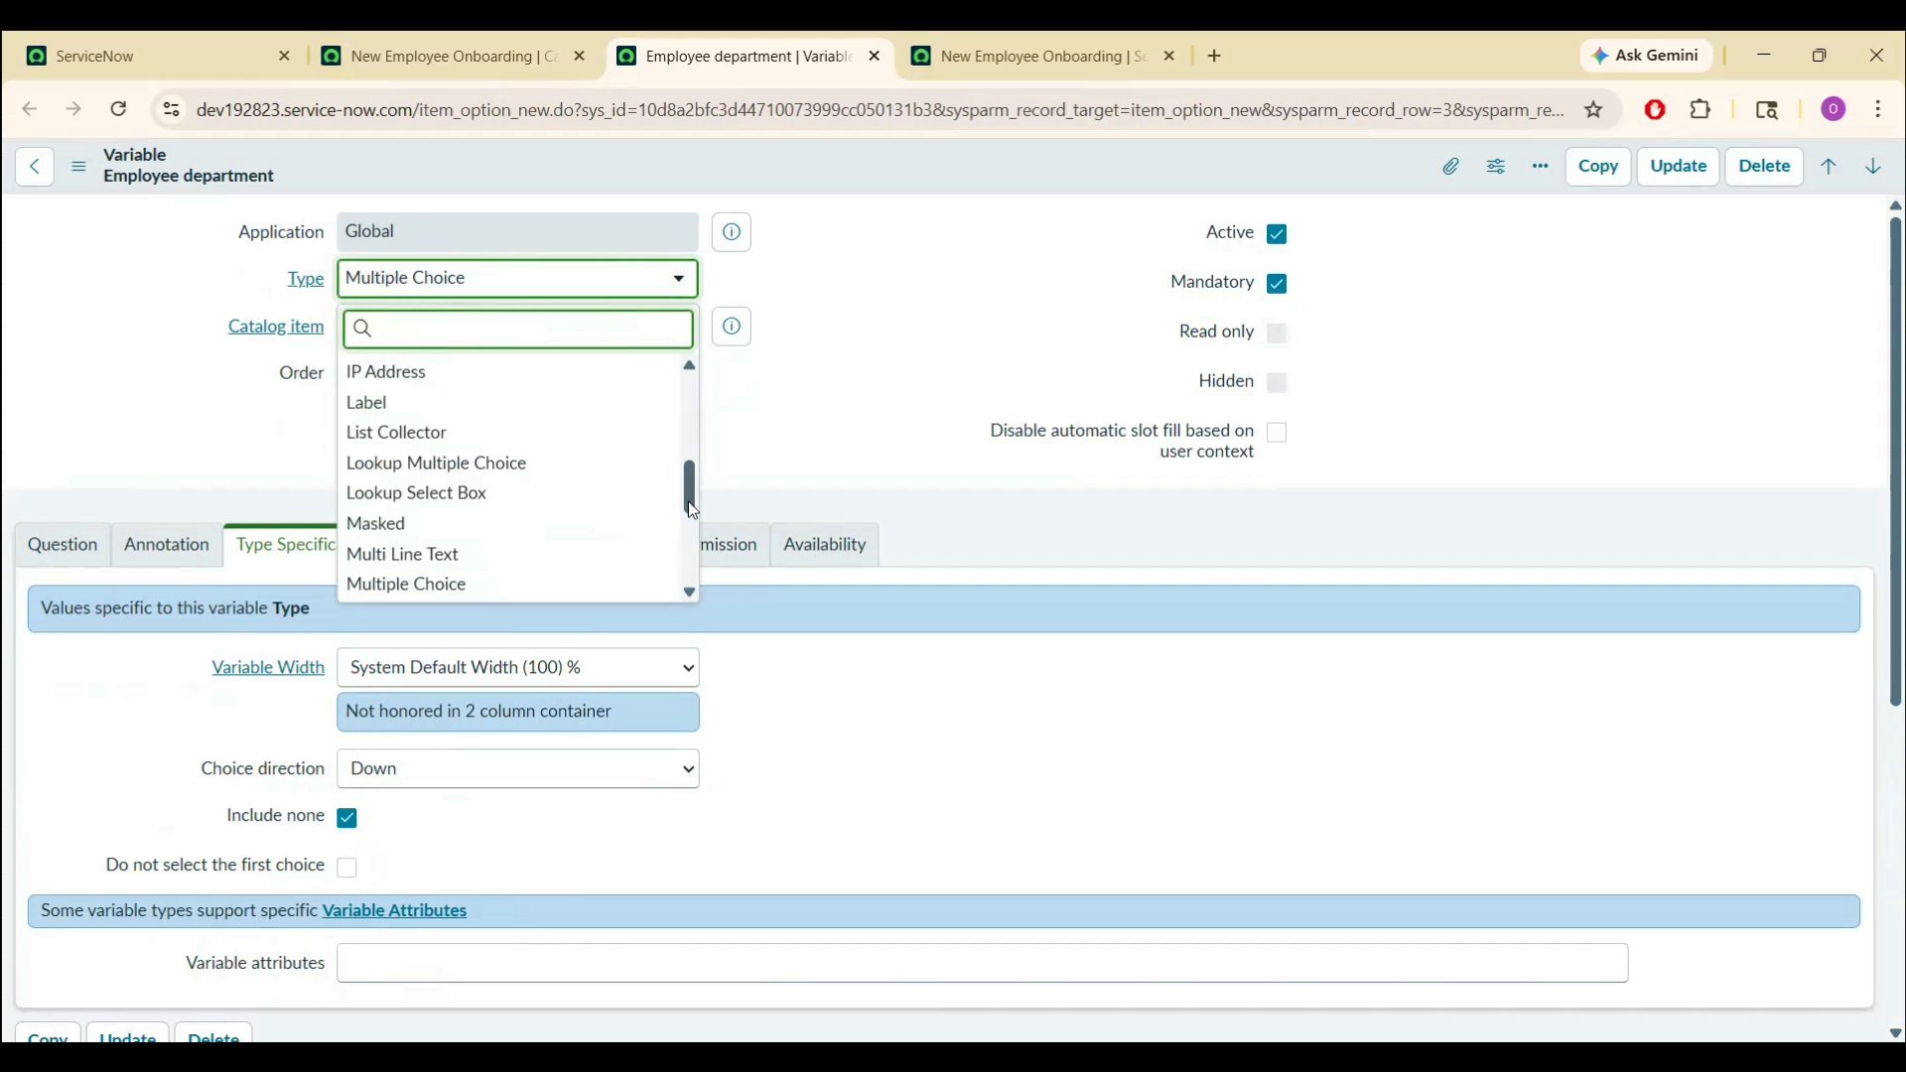
scroll(694, 514, "down", 2)
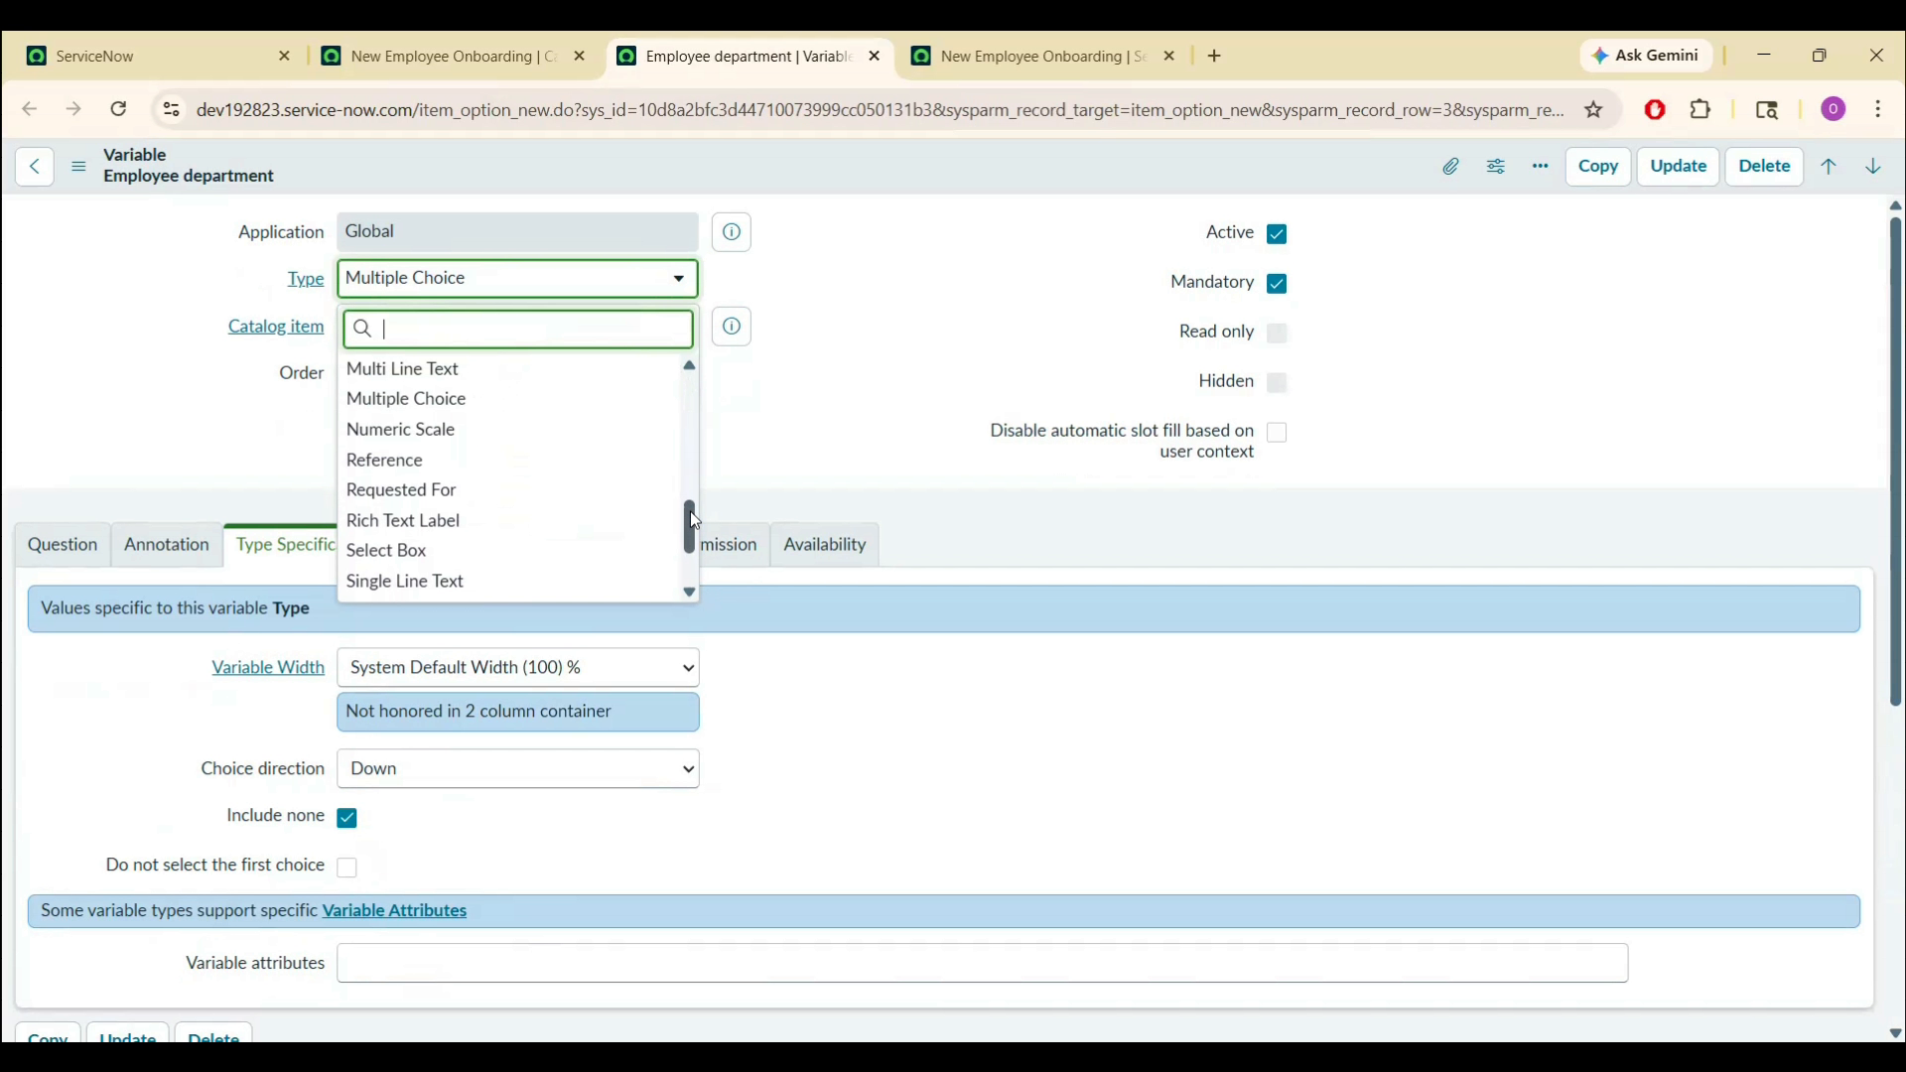
left_click(449, 553)
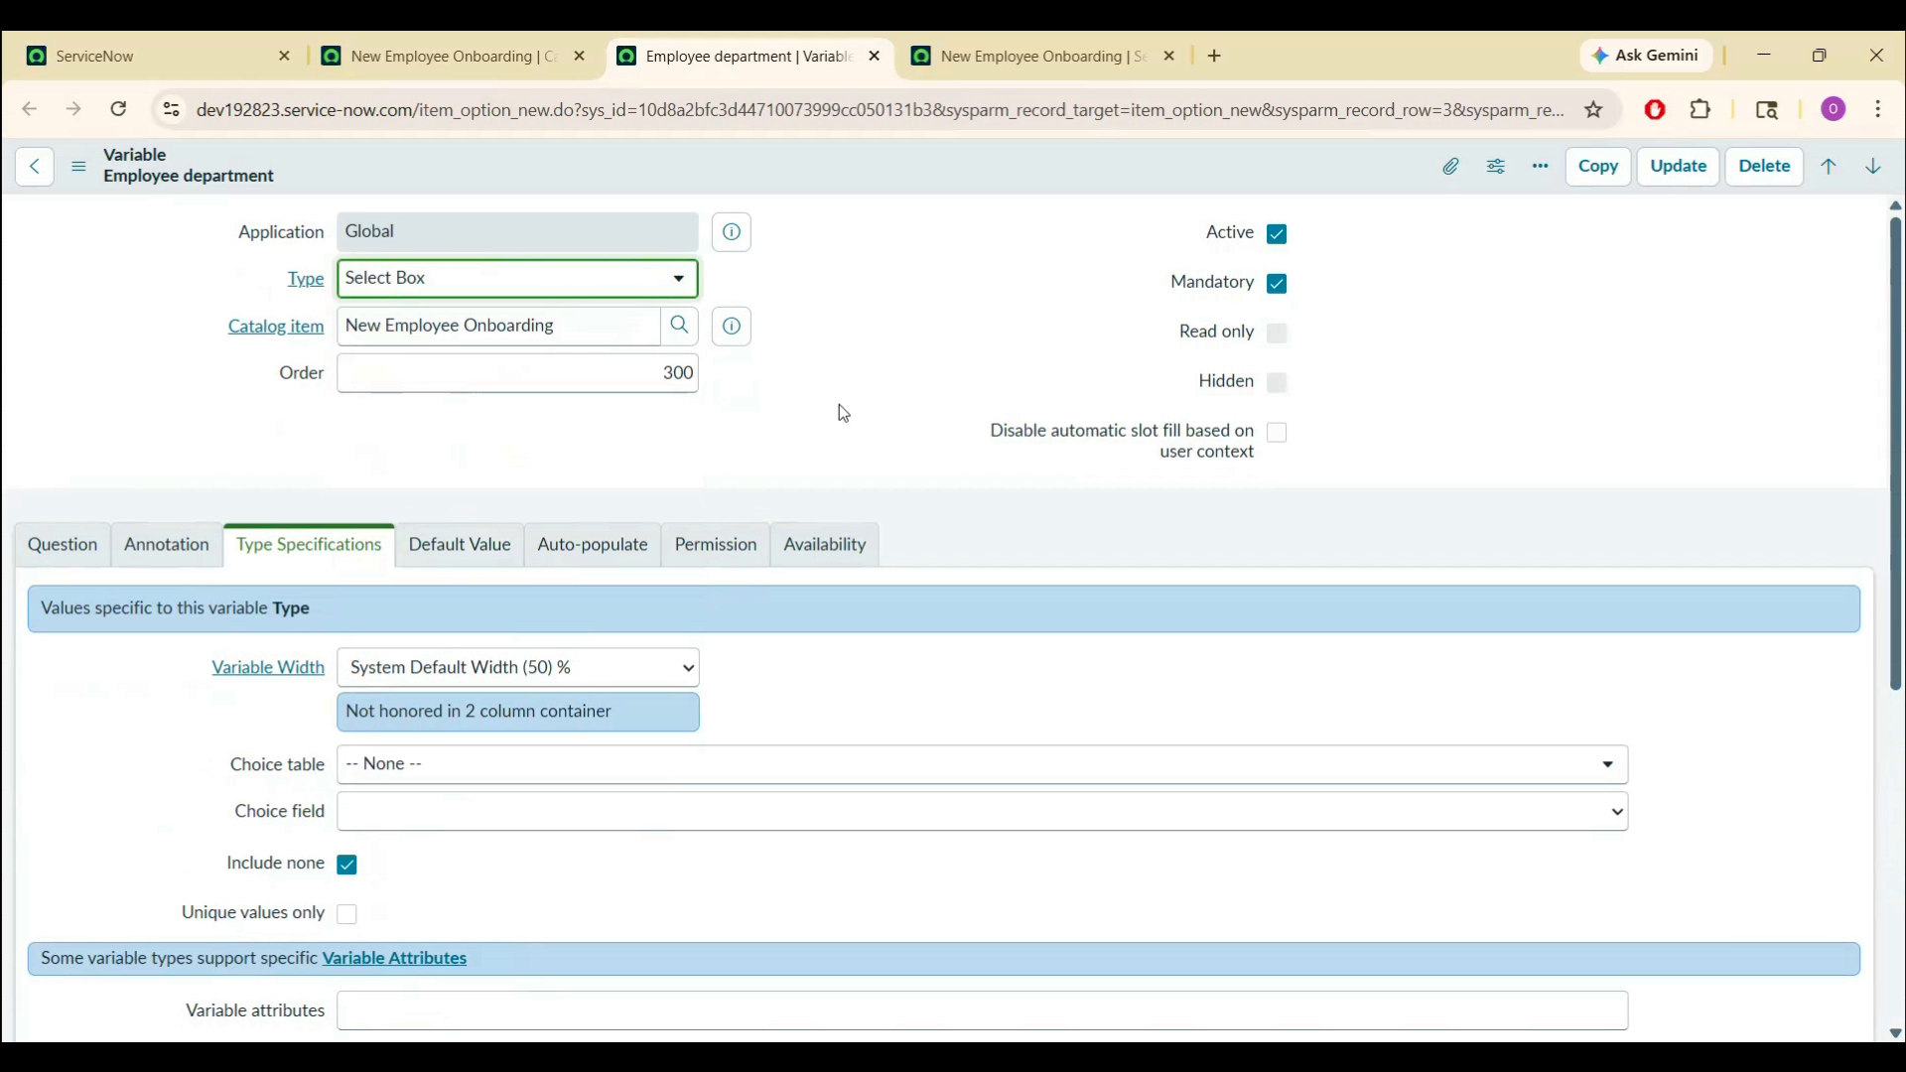
right_click(821, 159)
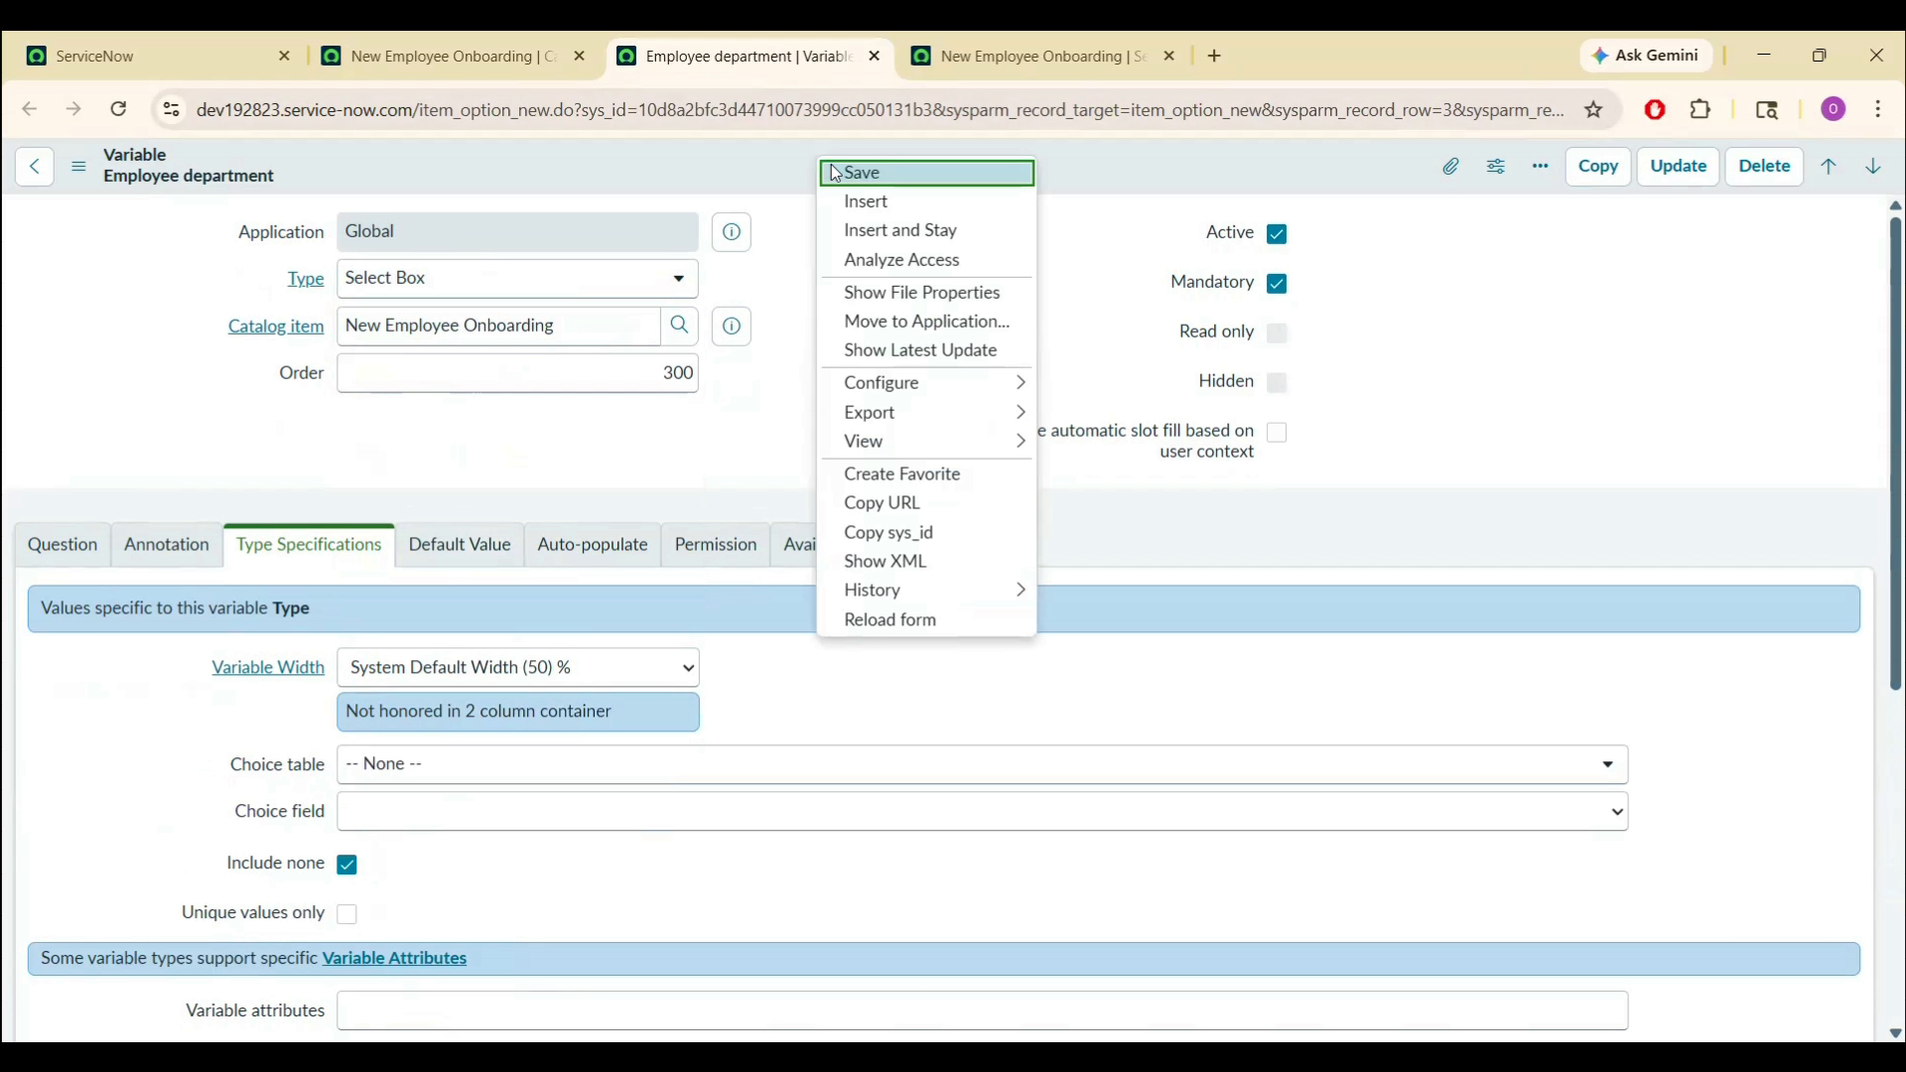
left_click(836, 174)
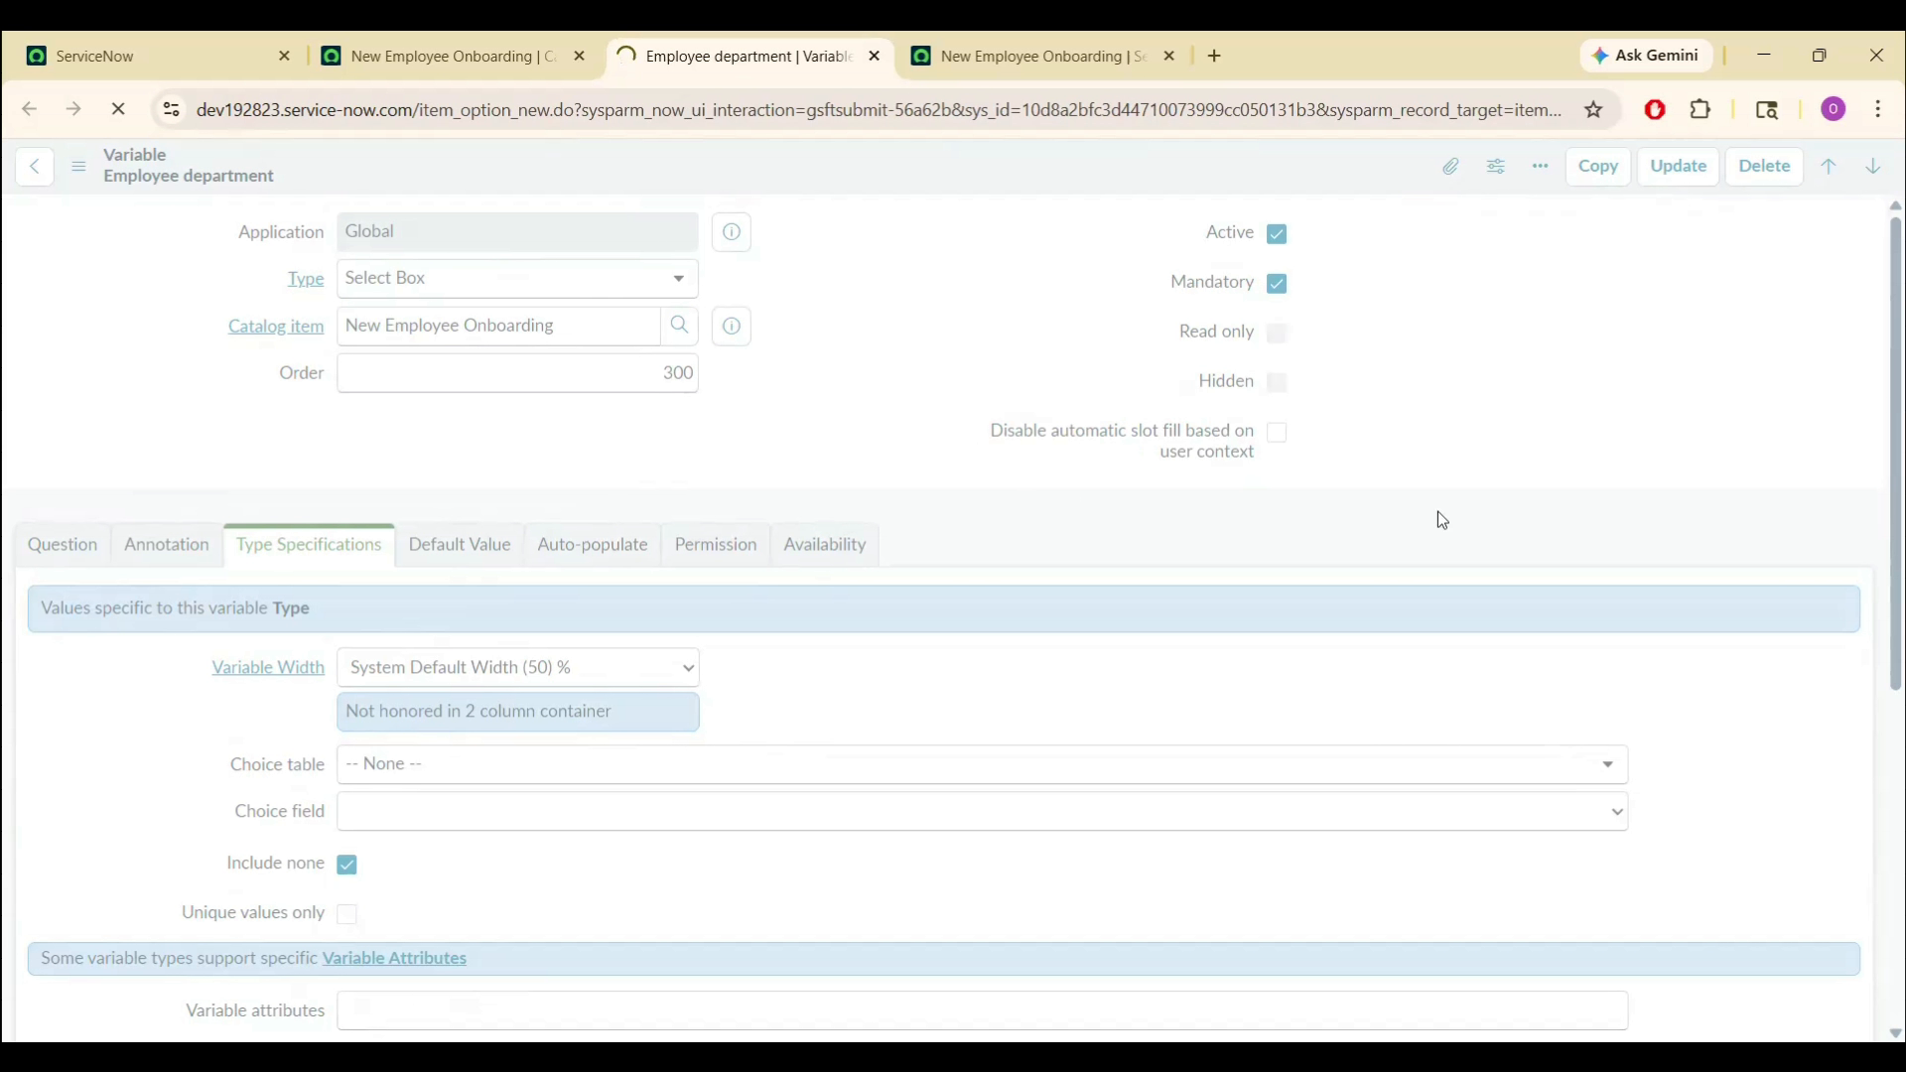
scroll(1886, 541, "down", 4)
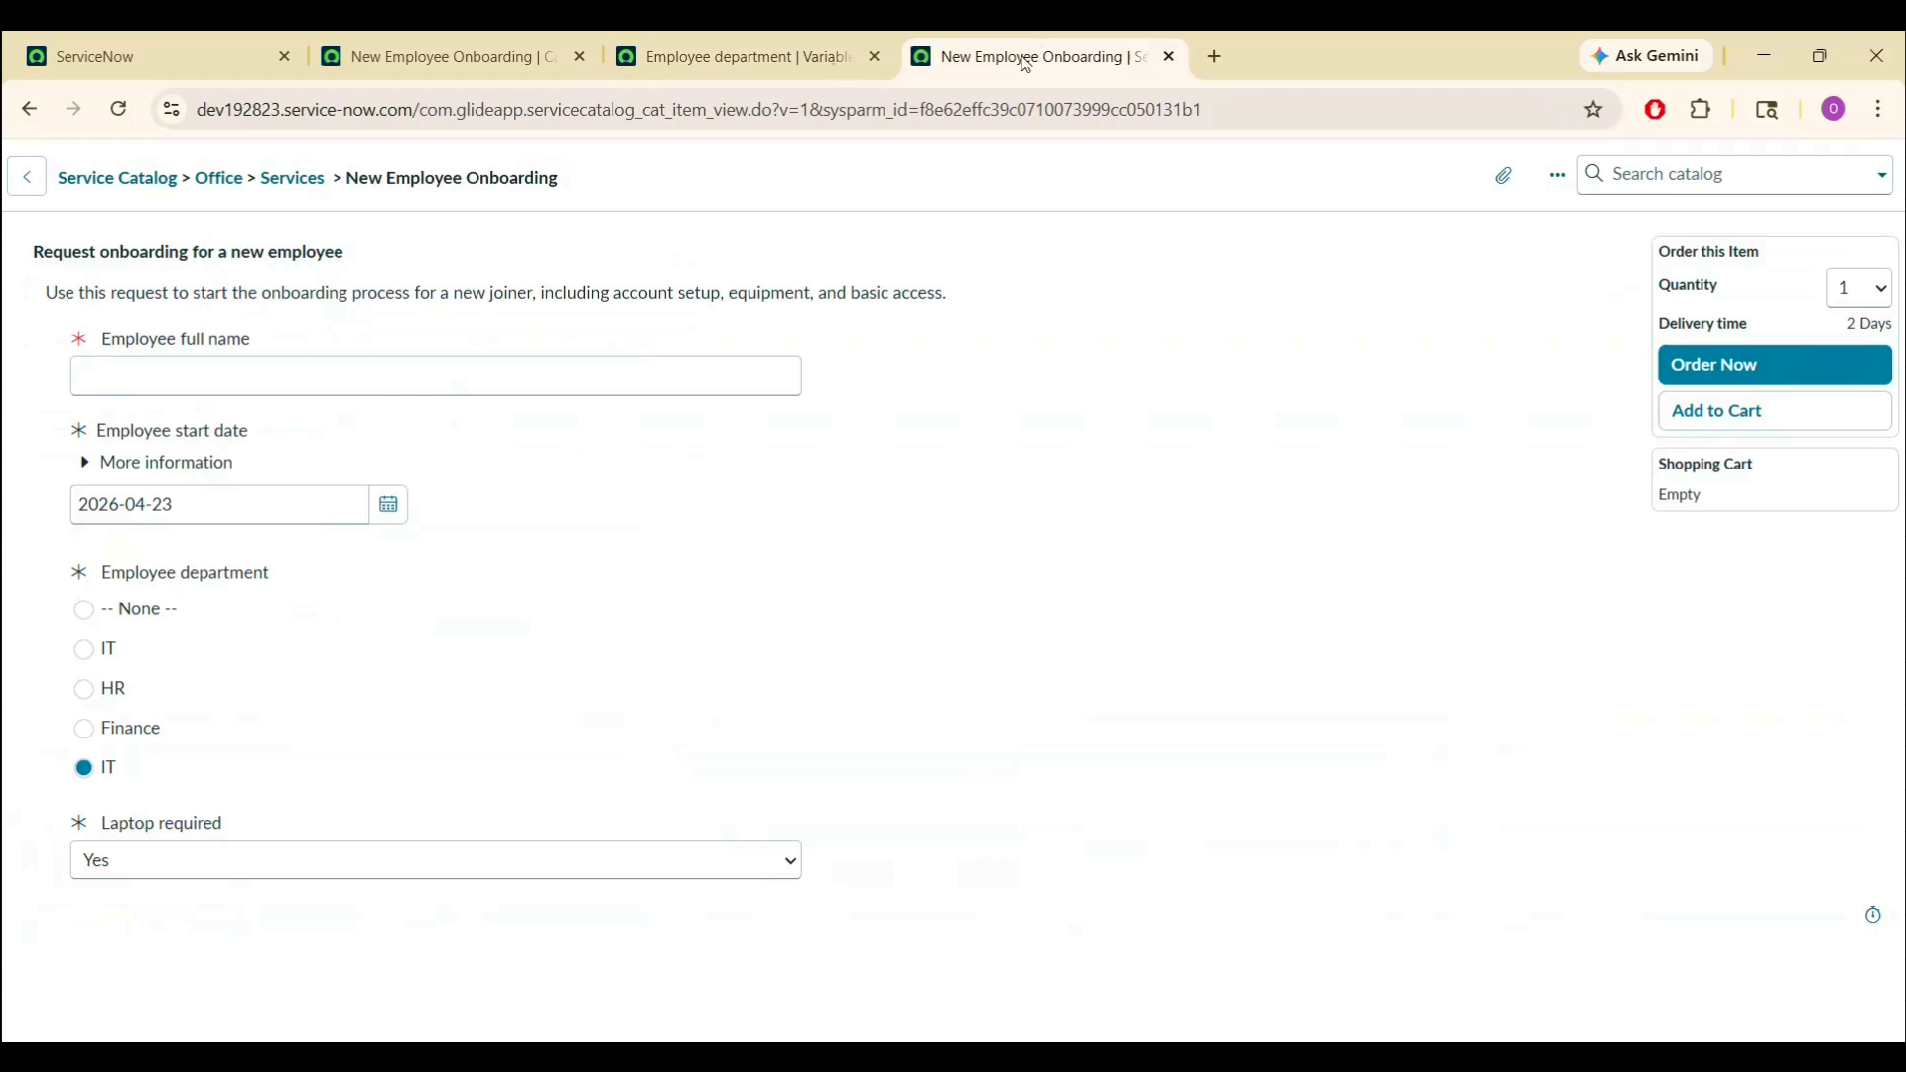
left_click(1040, 40)
- Reload the order form, check the Employee department choices with IT selected, then reopen the variable
left_click(997, 107)
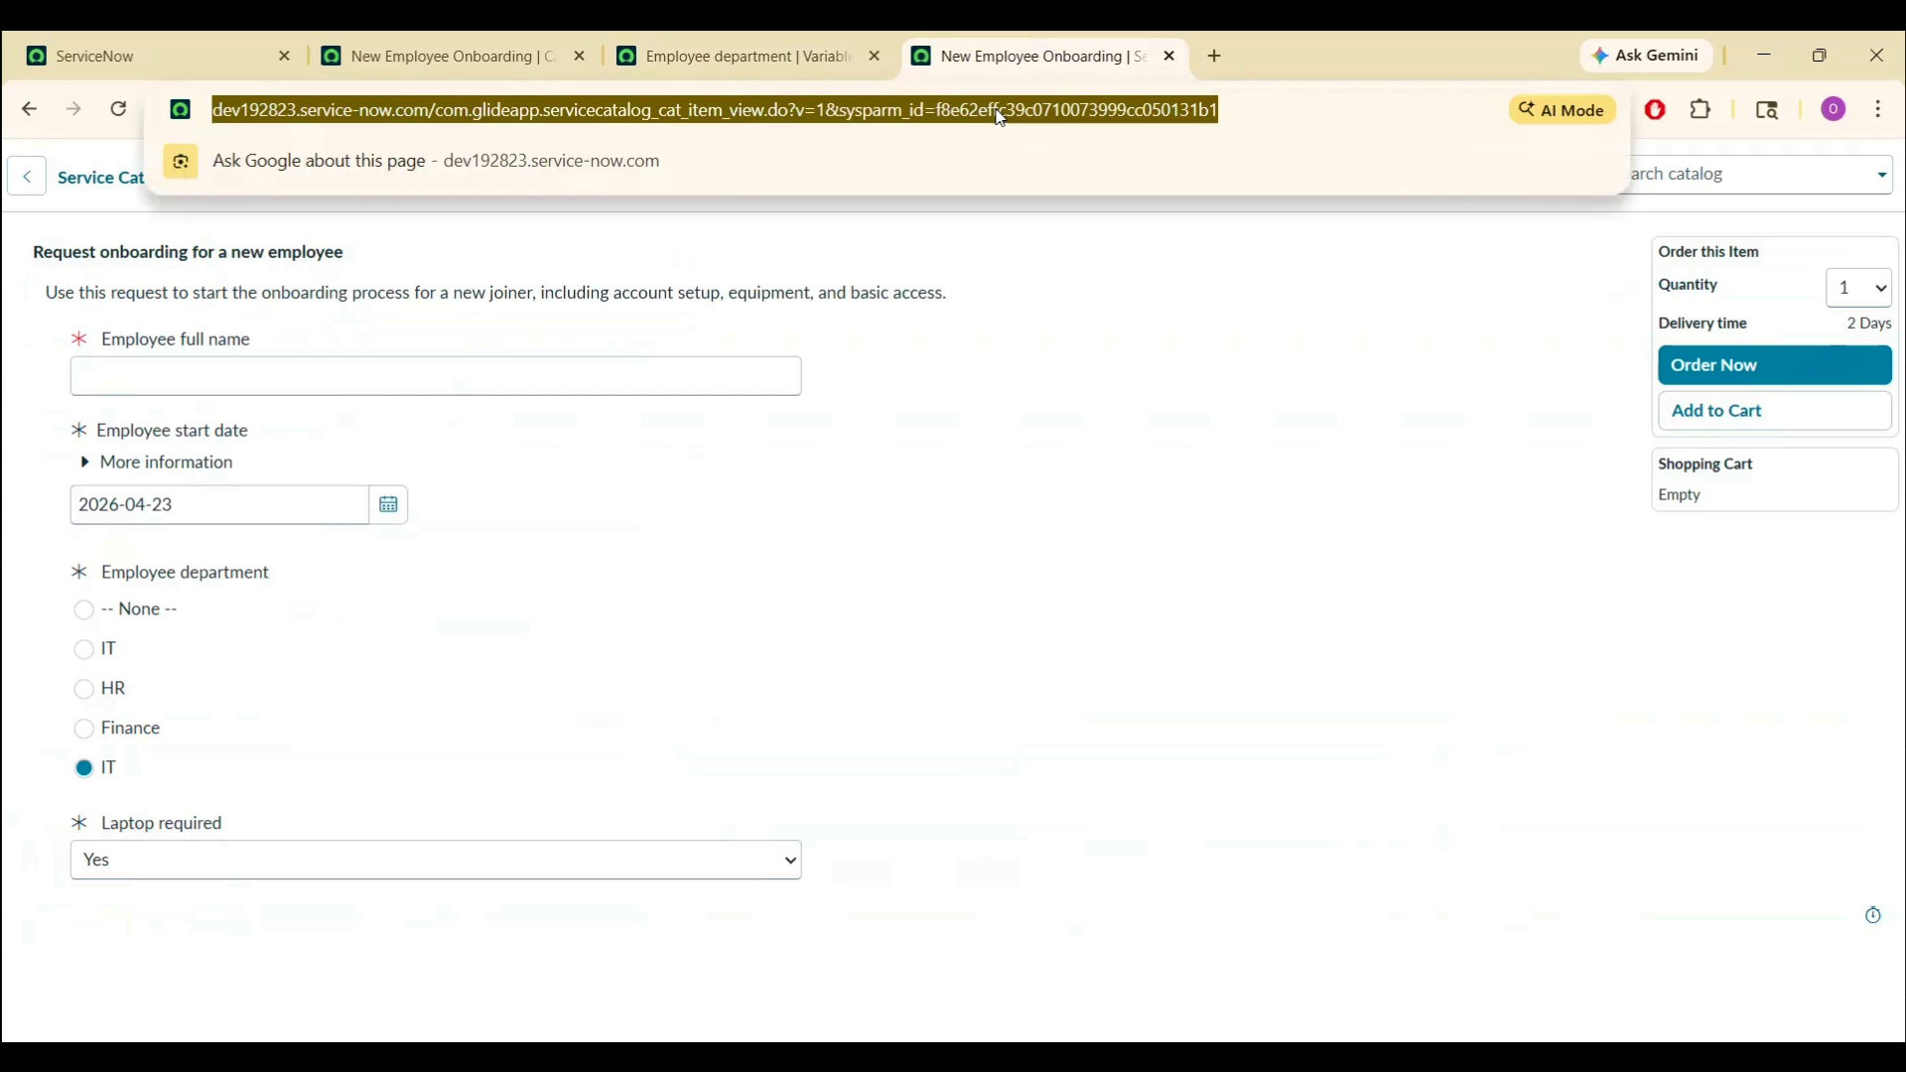
key("Return")
left_click(1054, 285)
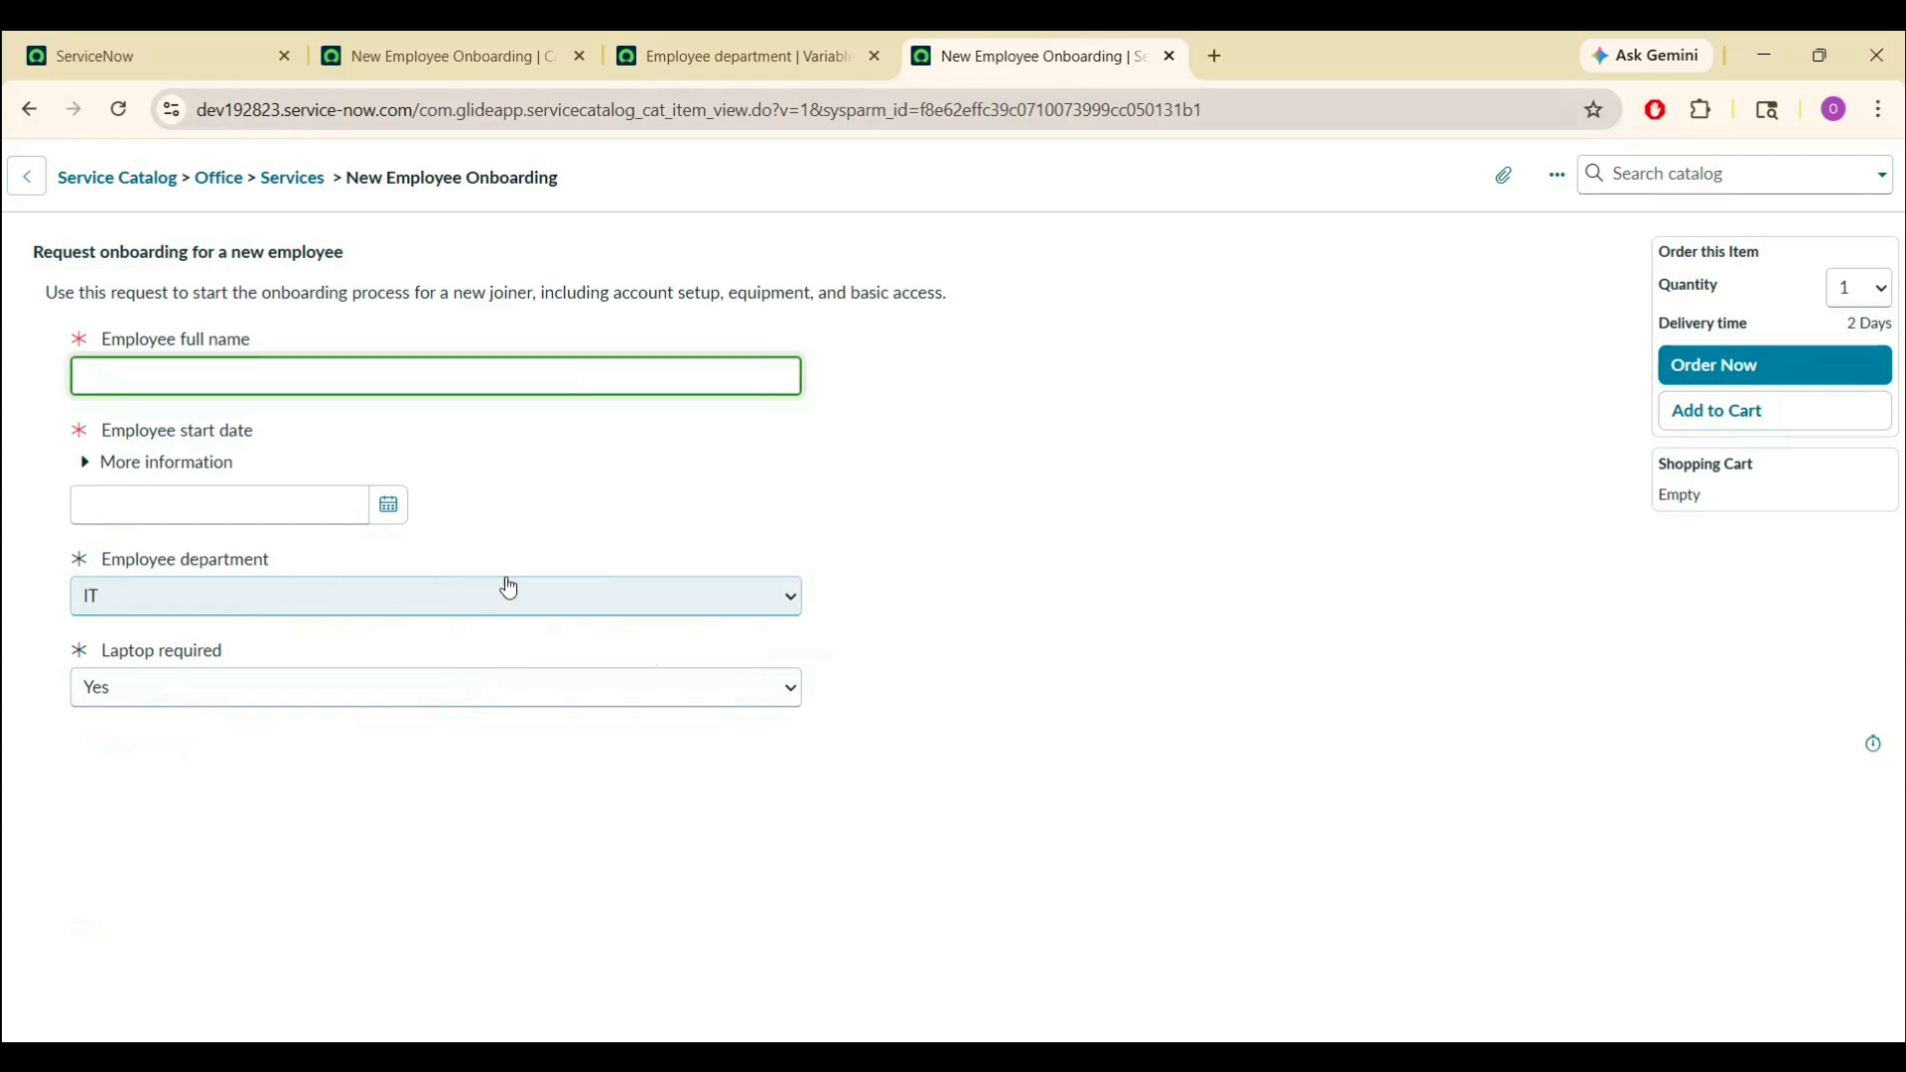
left_click(288, 596)
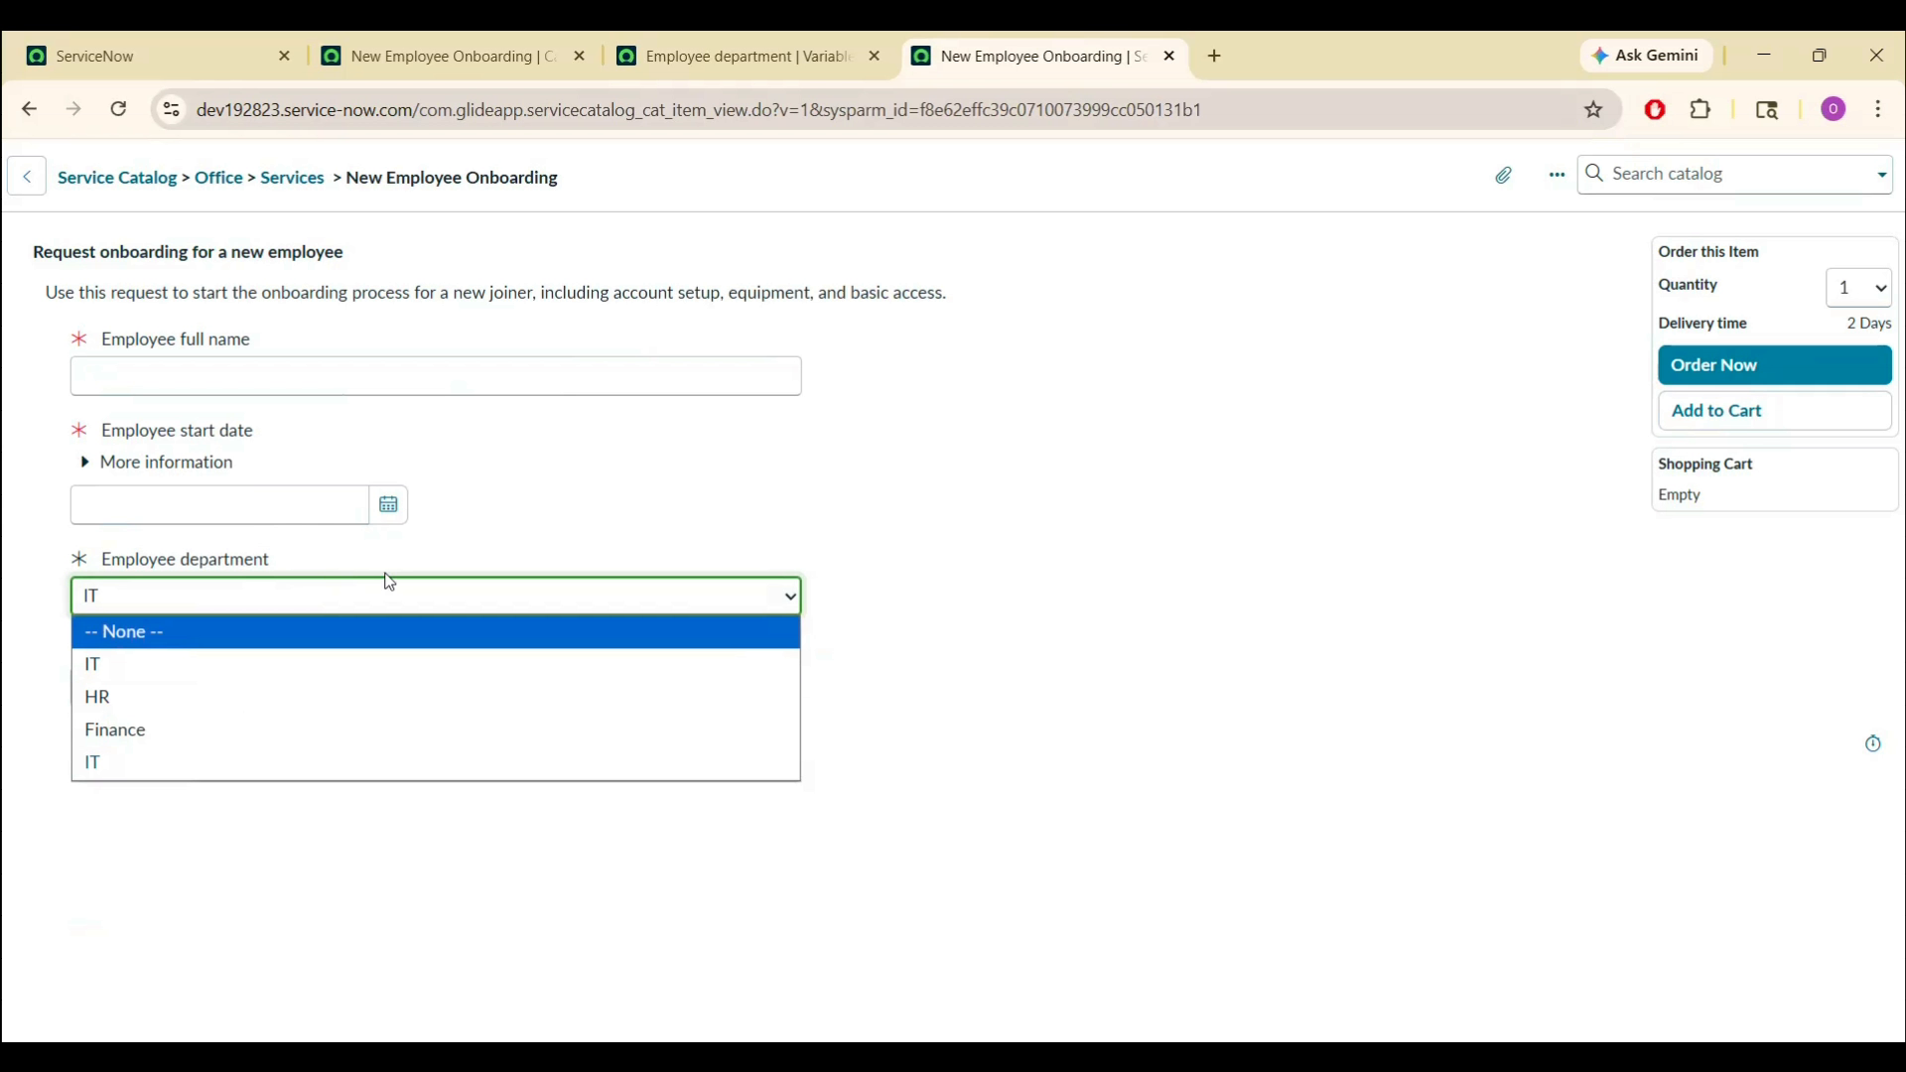
left_click(582, 476)
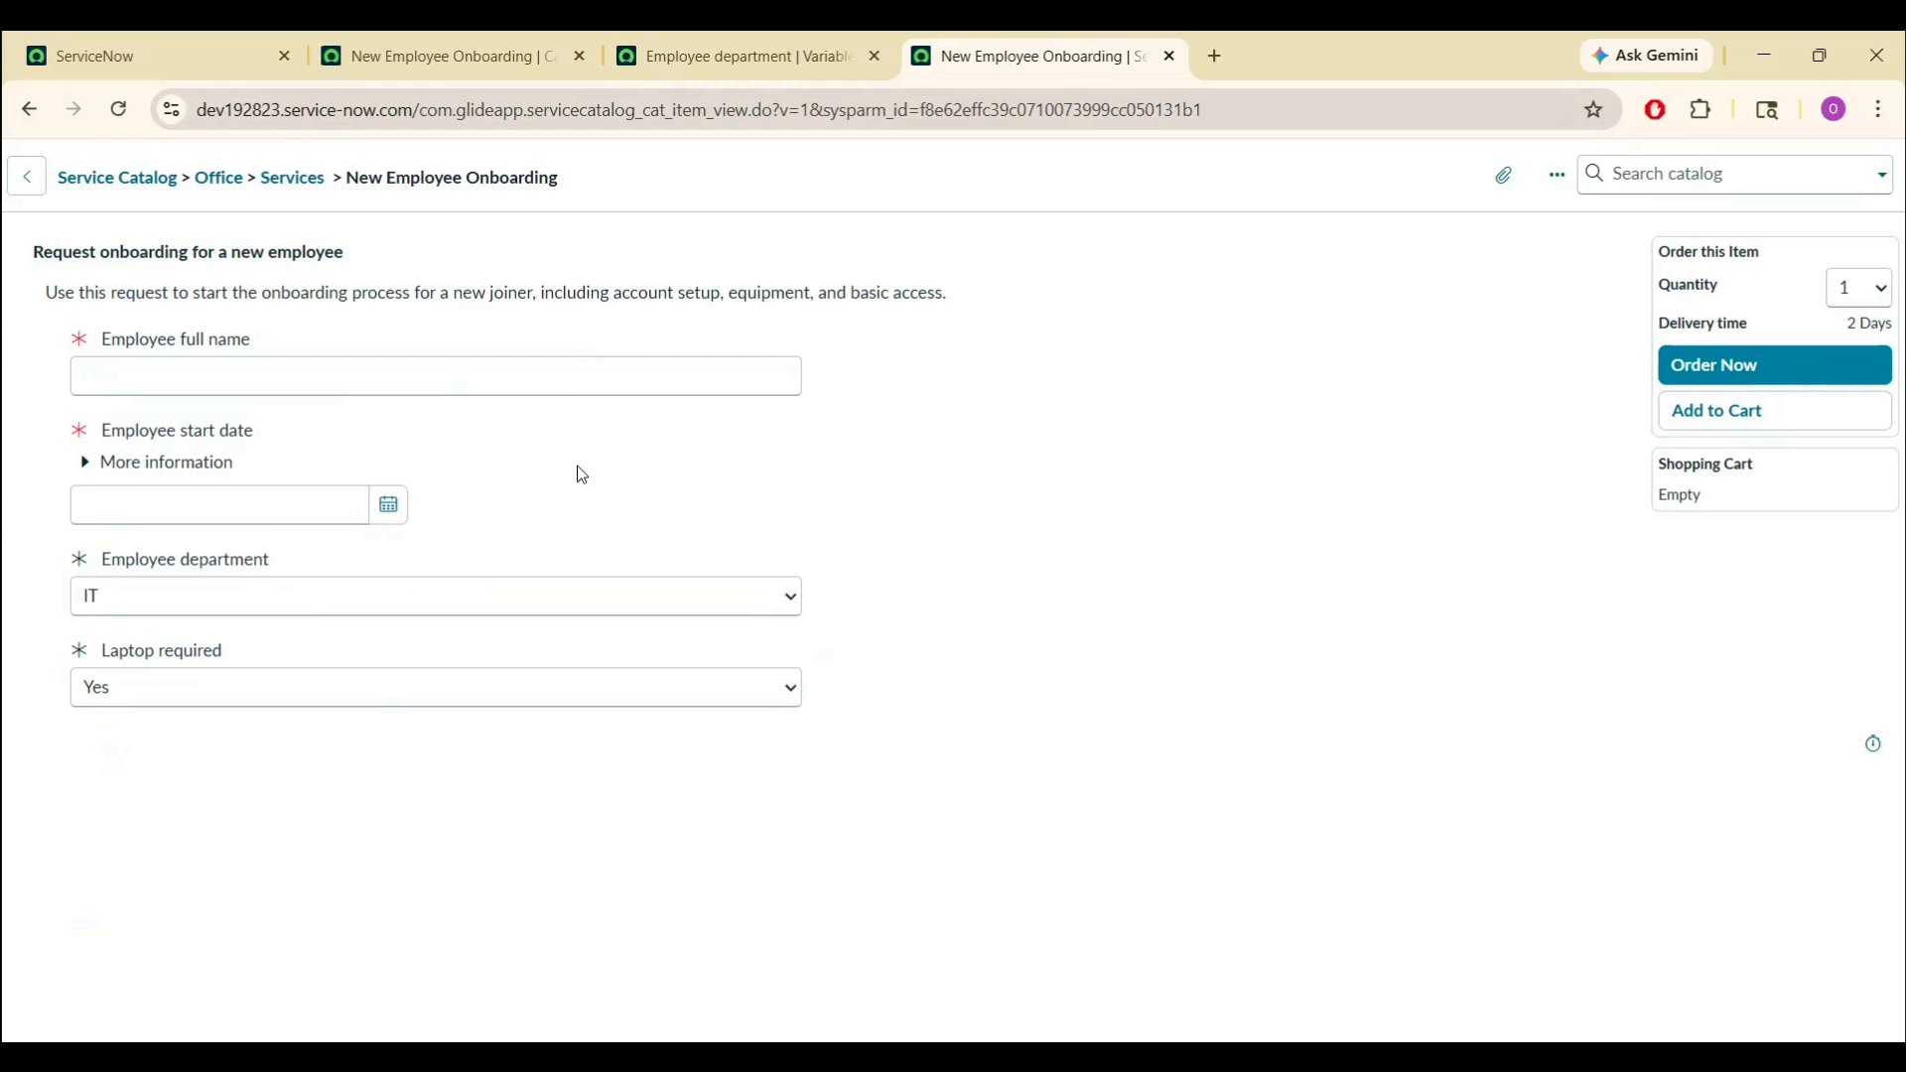
left_click(671, 45)
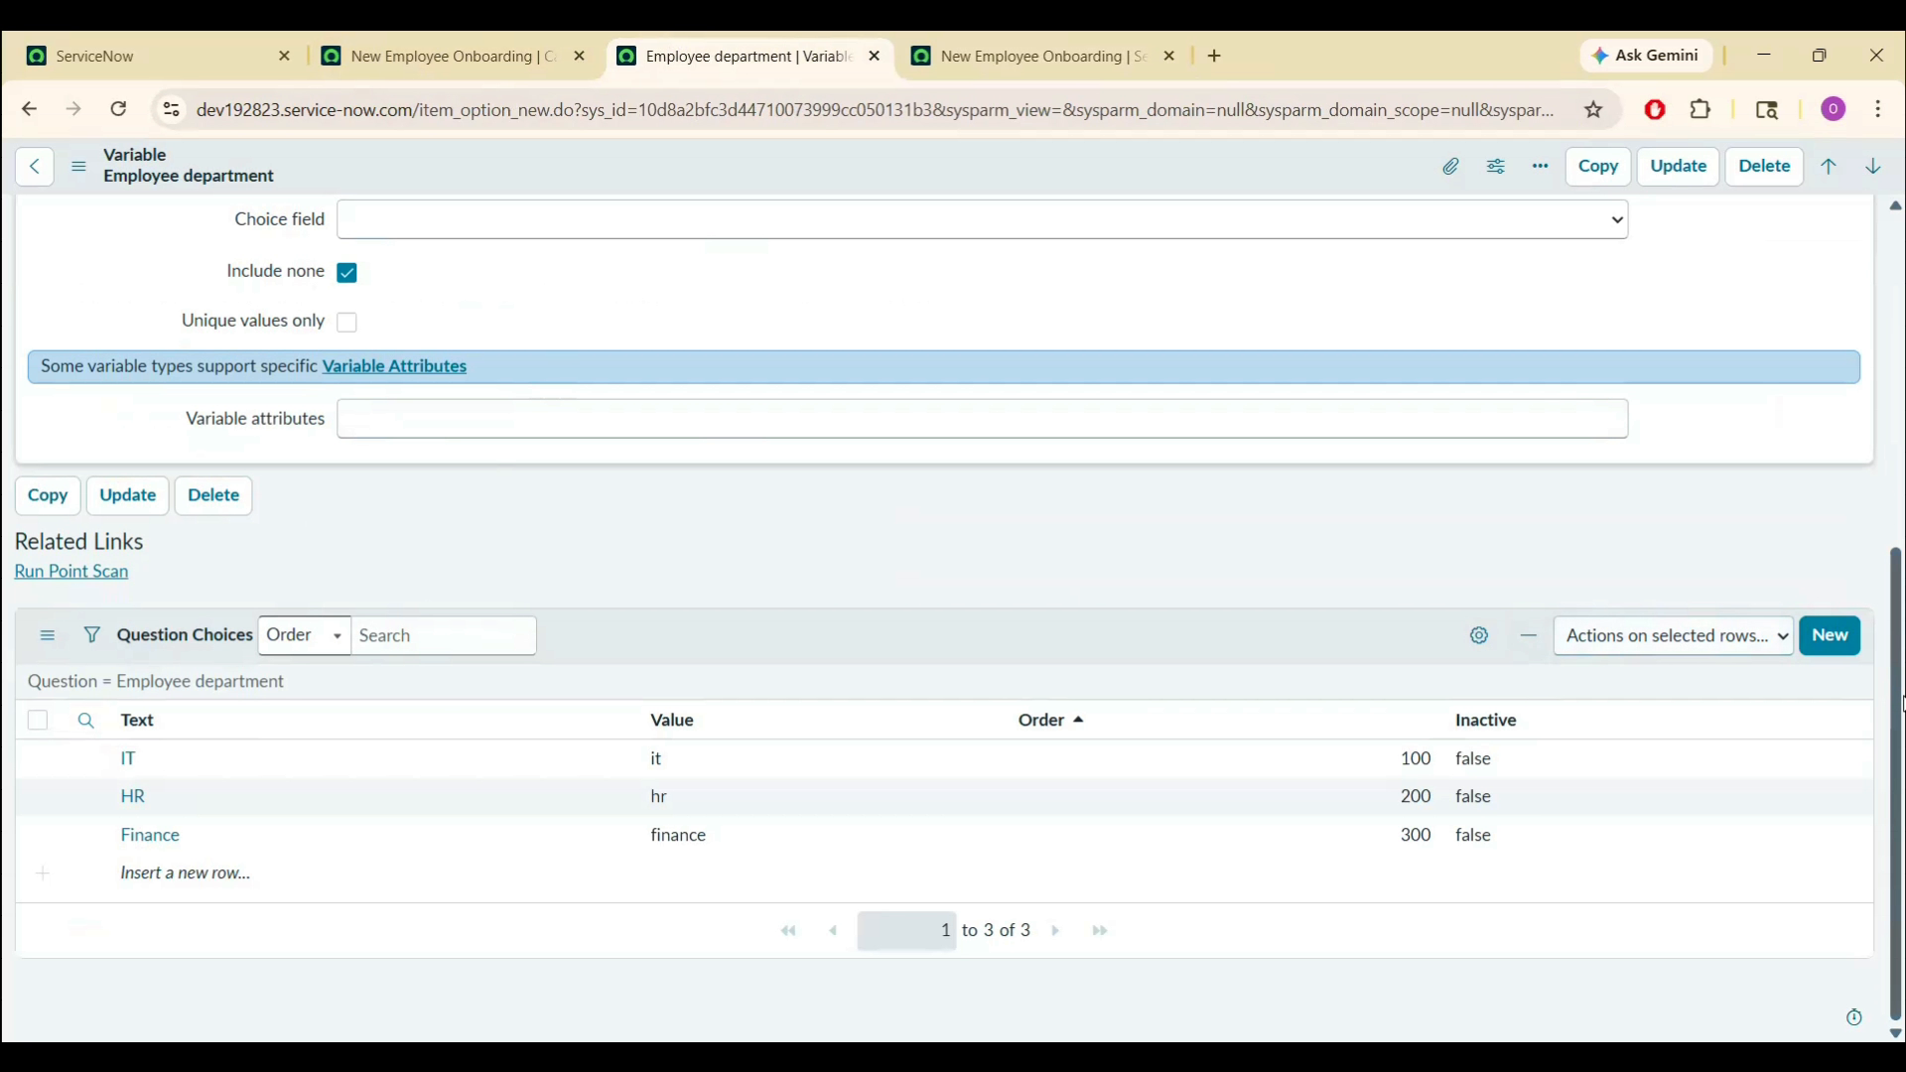
- Clear the IT default value, enable Unique values only, and save Employee department
scroll(1901, 704, "up", 4)
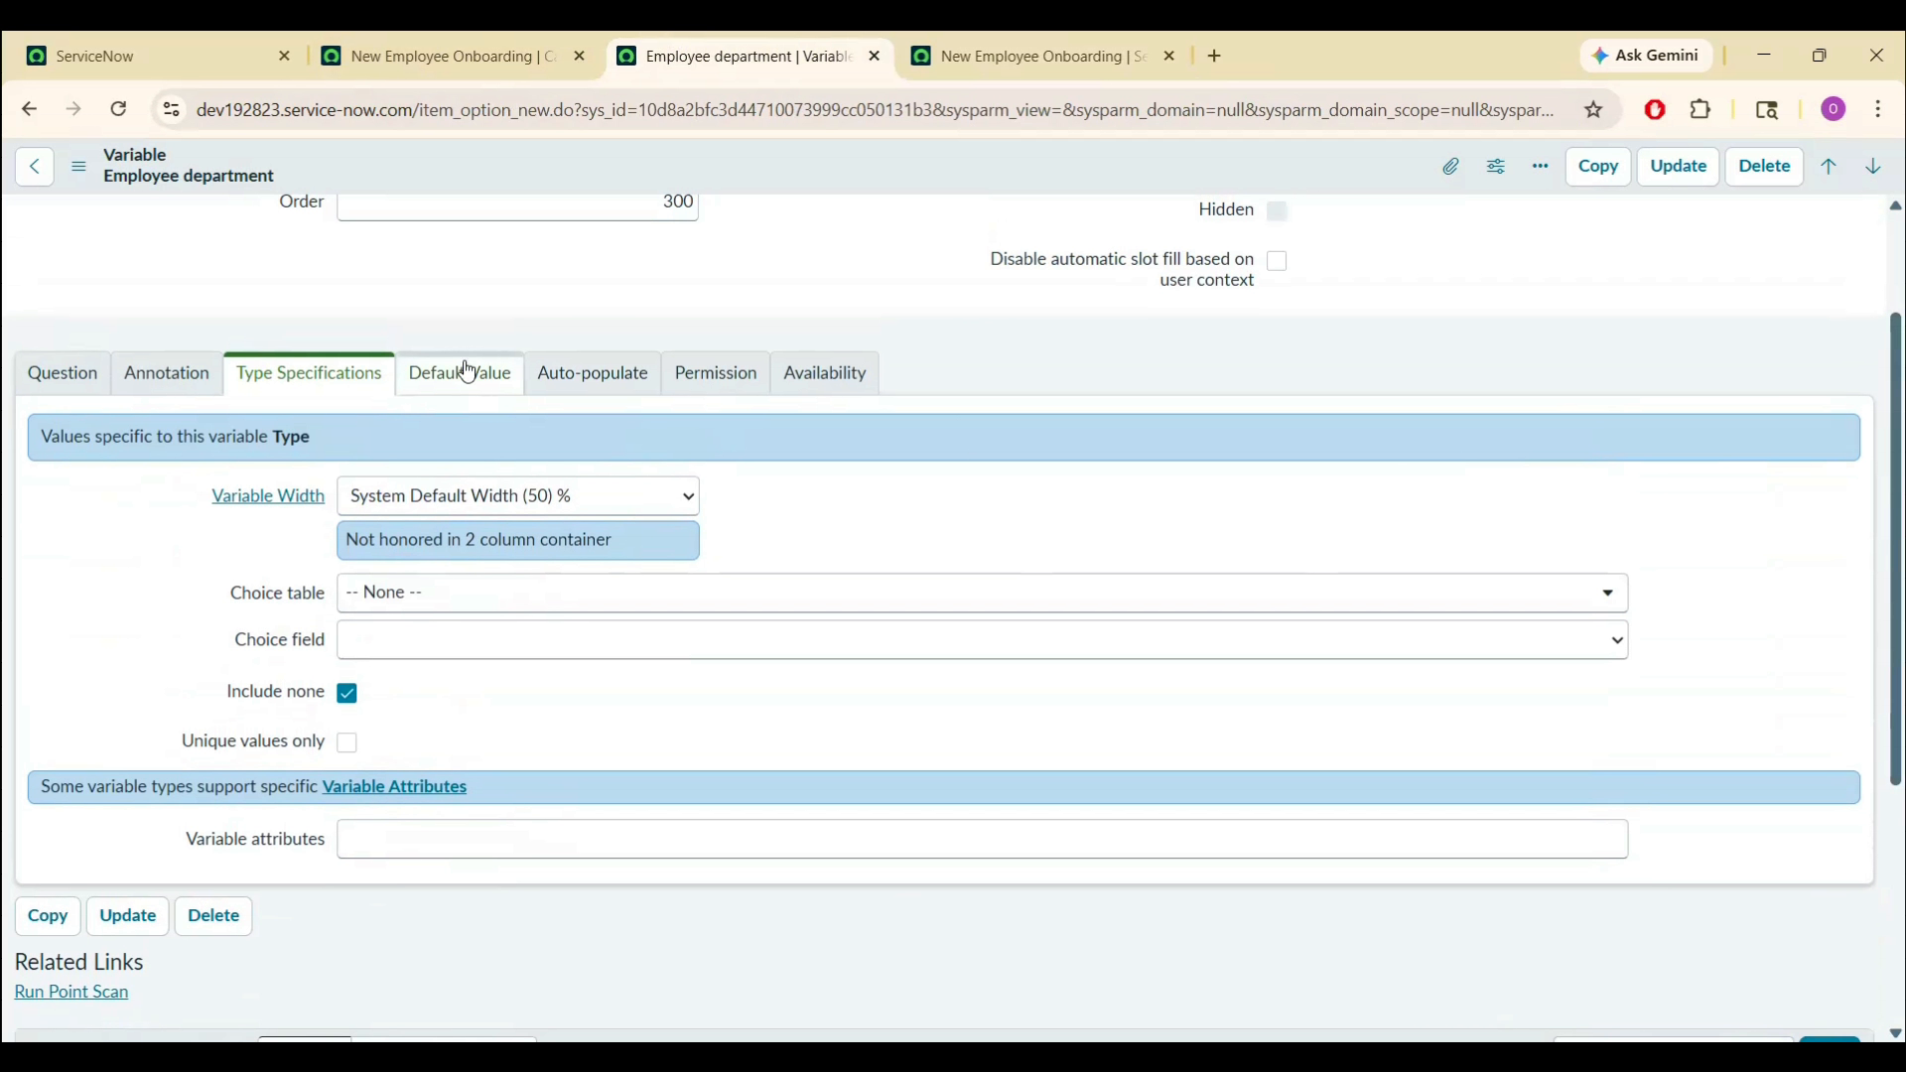
left_click(464, 374)
left_click(444, 518)
key("BackSpace")
left_click(294, 377)
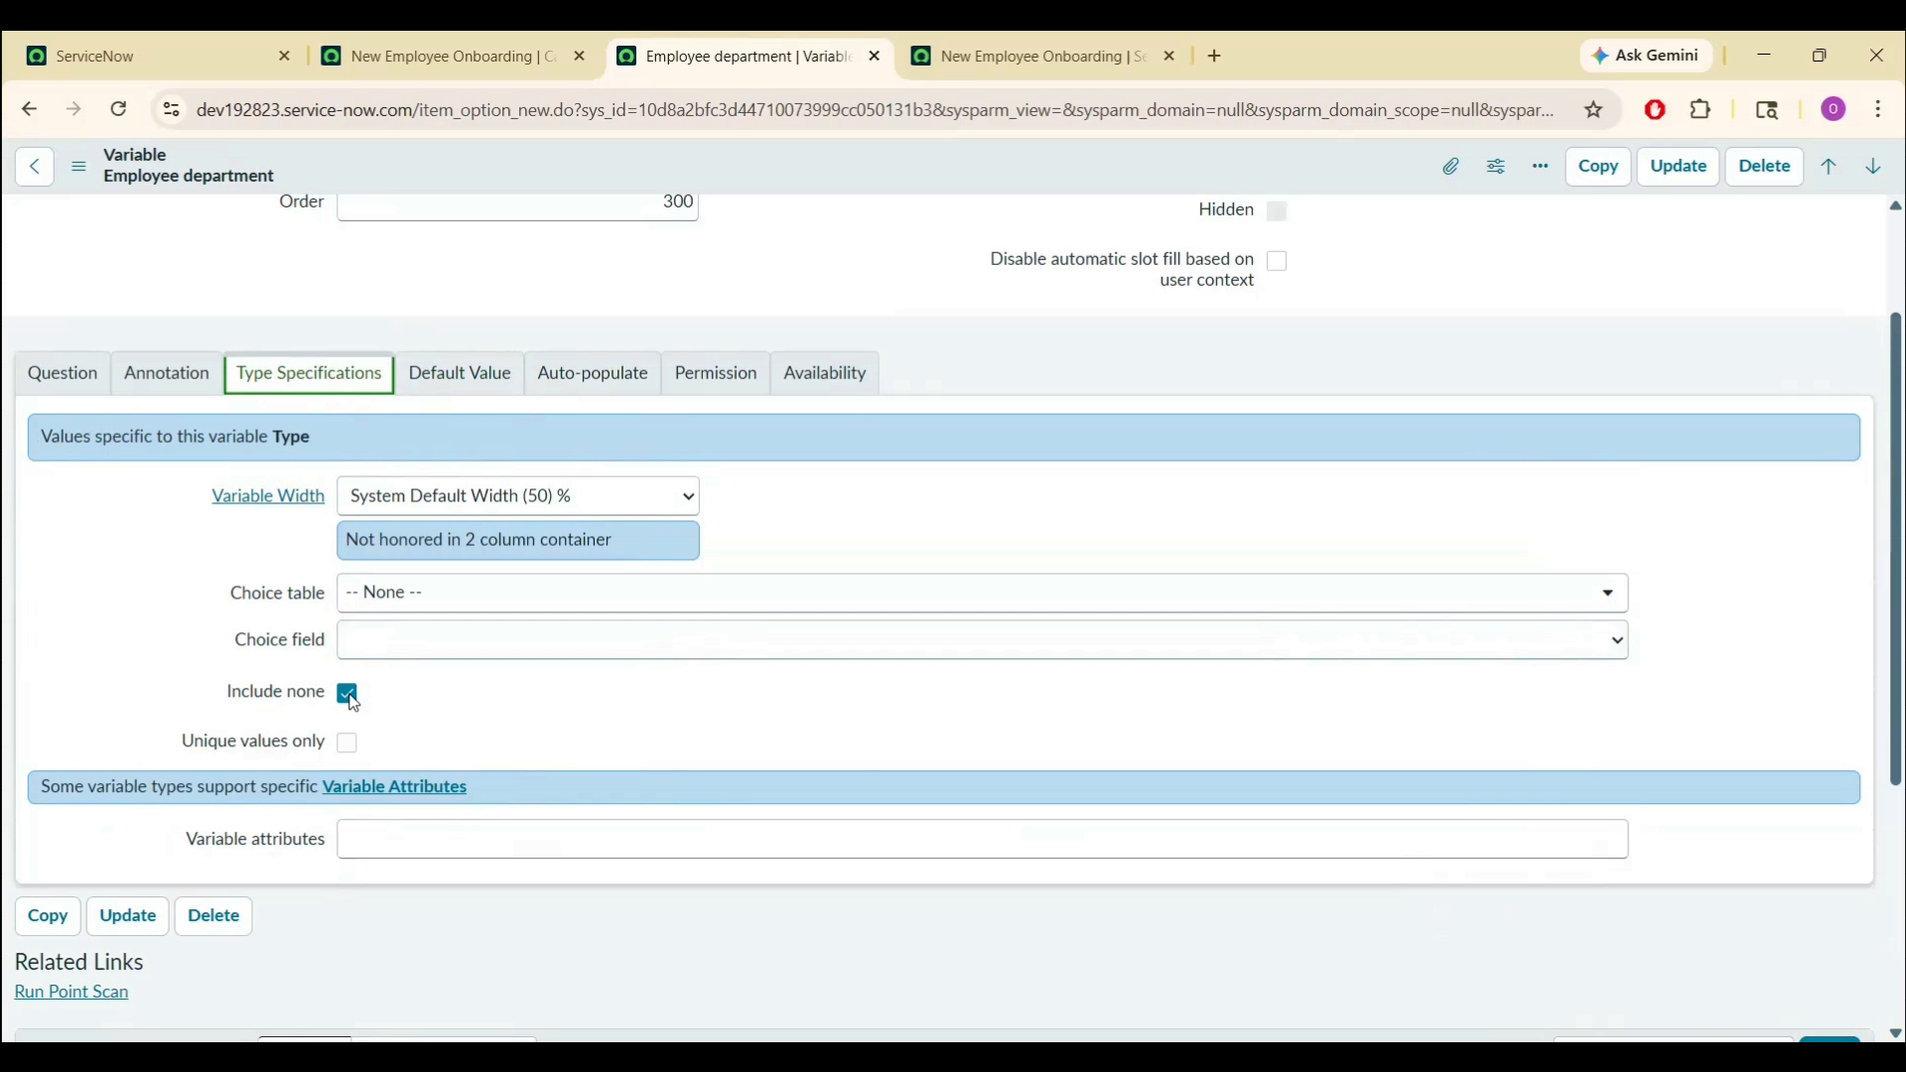
left_click(349, 742)
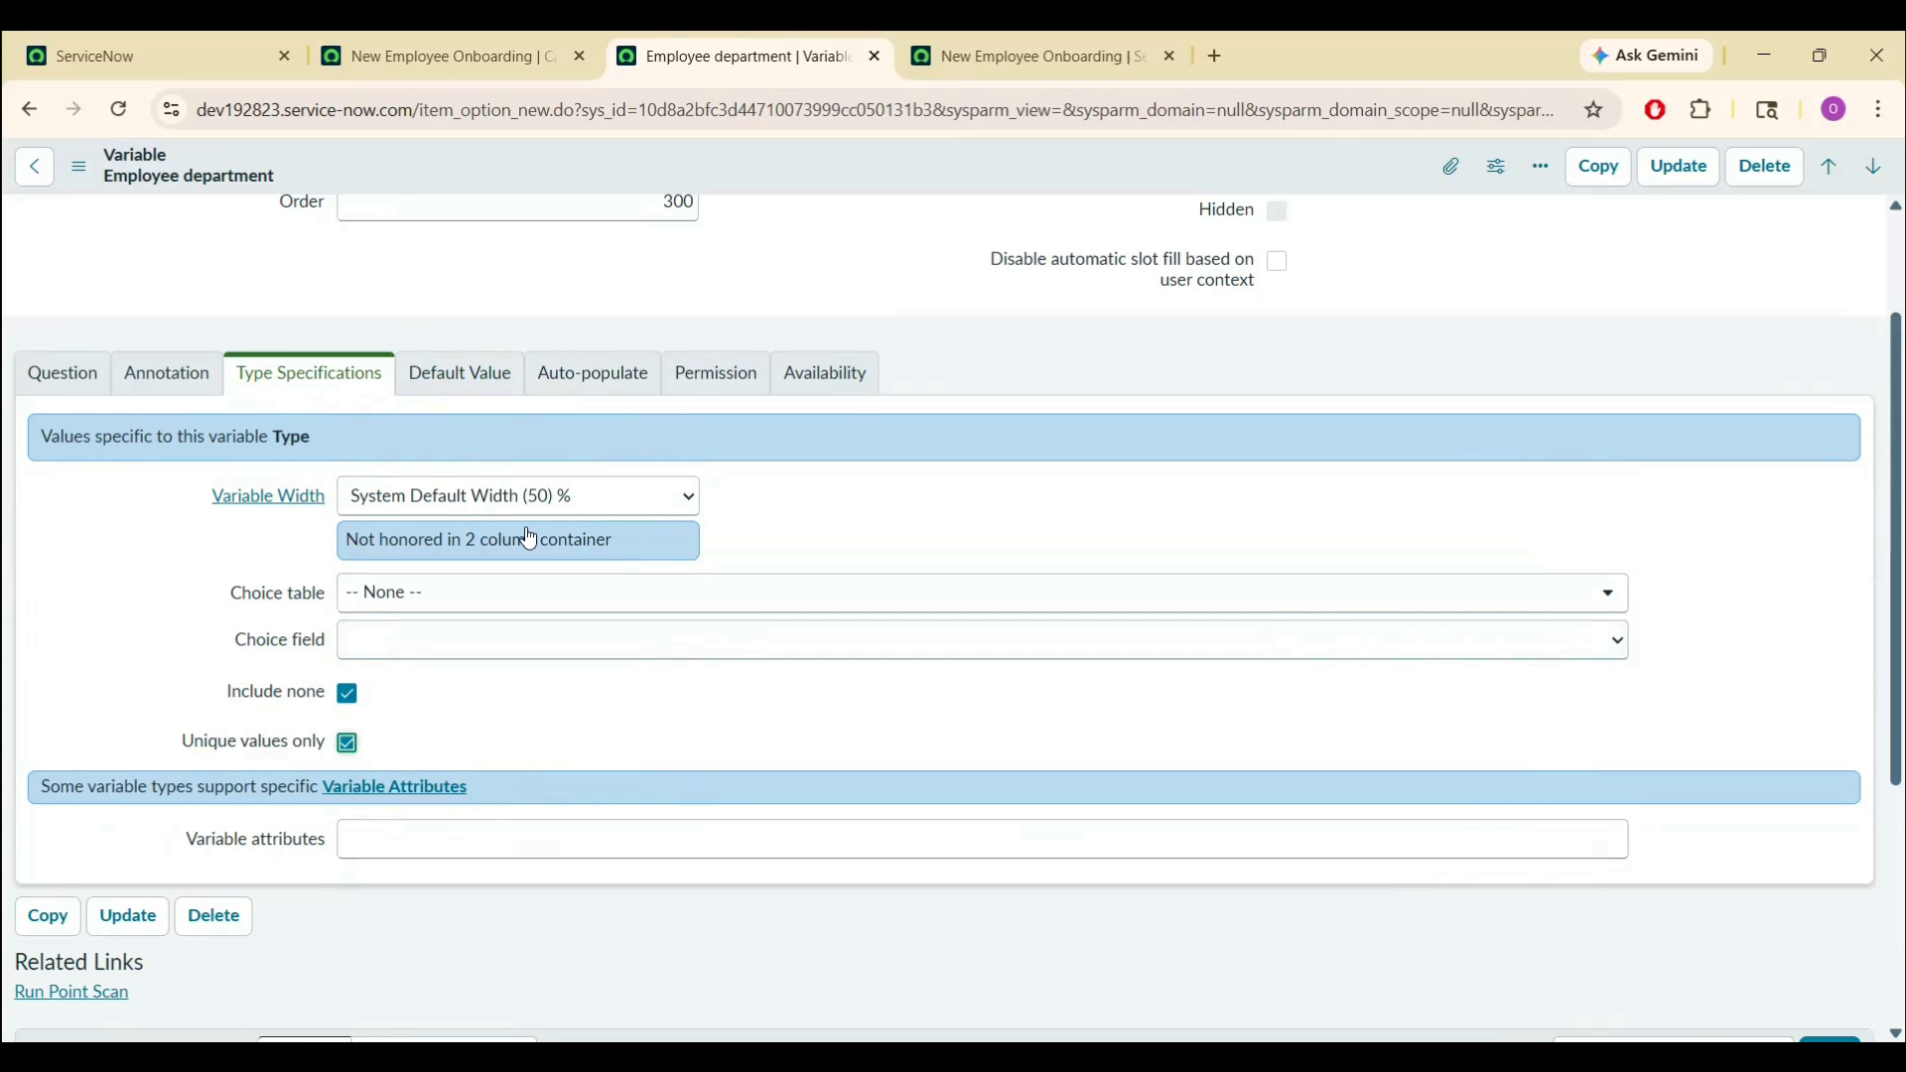
right_click(838, 150)
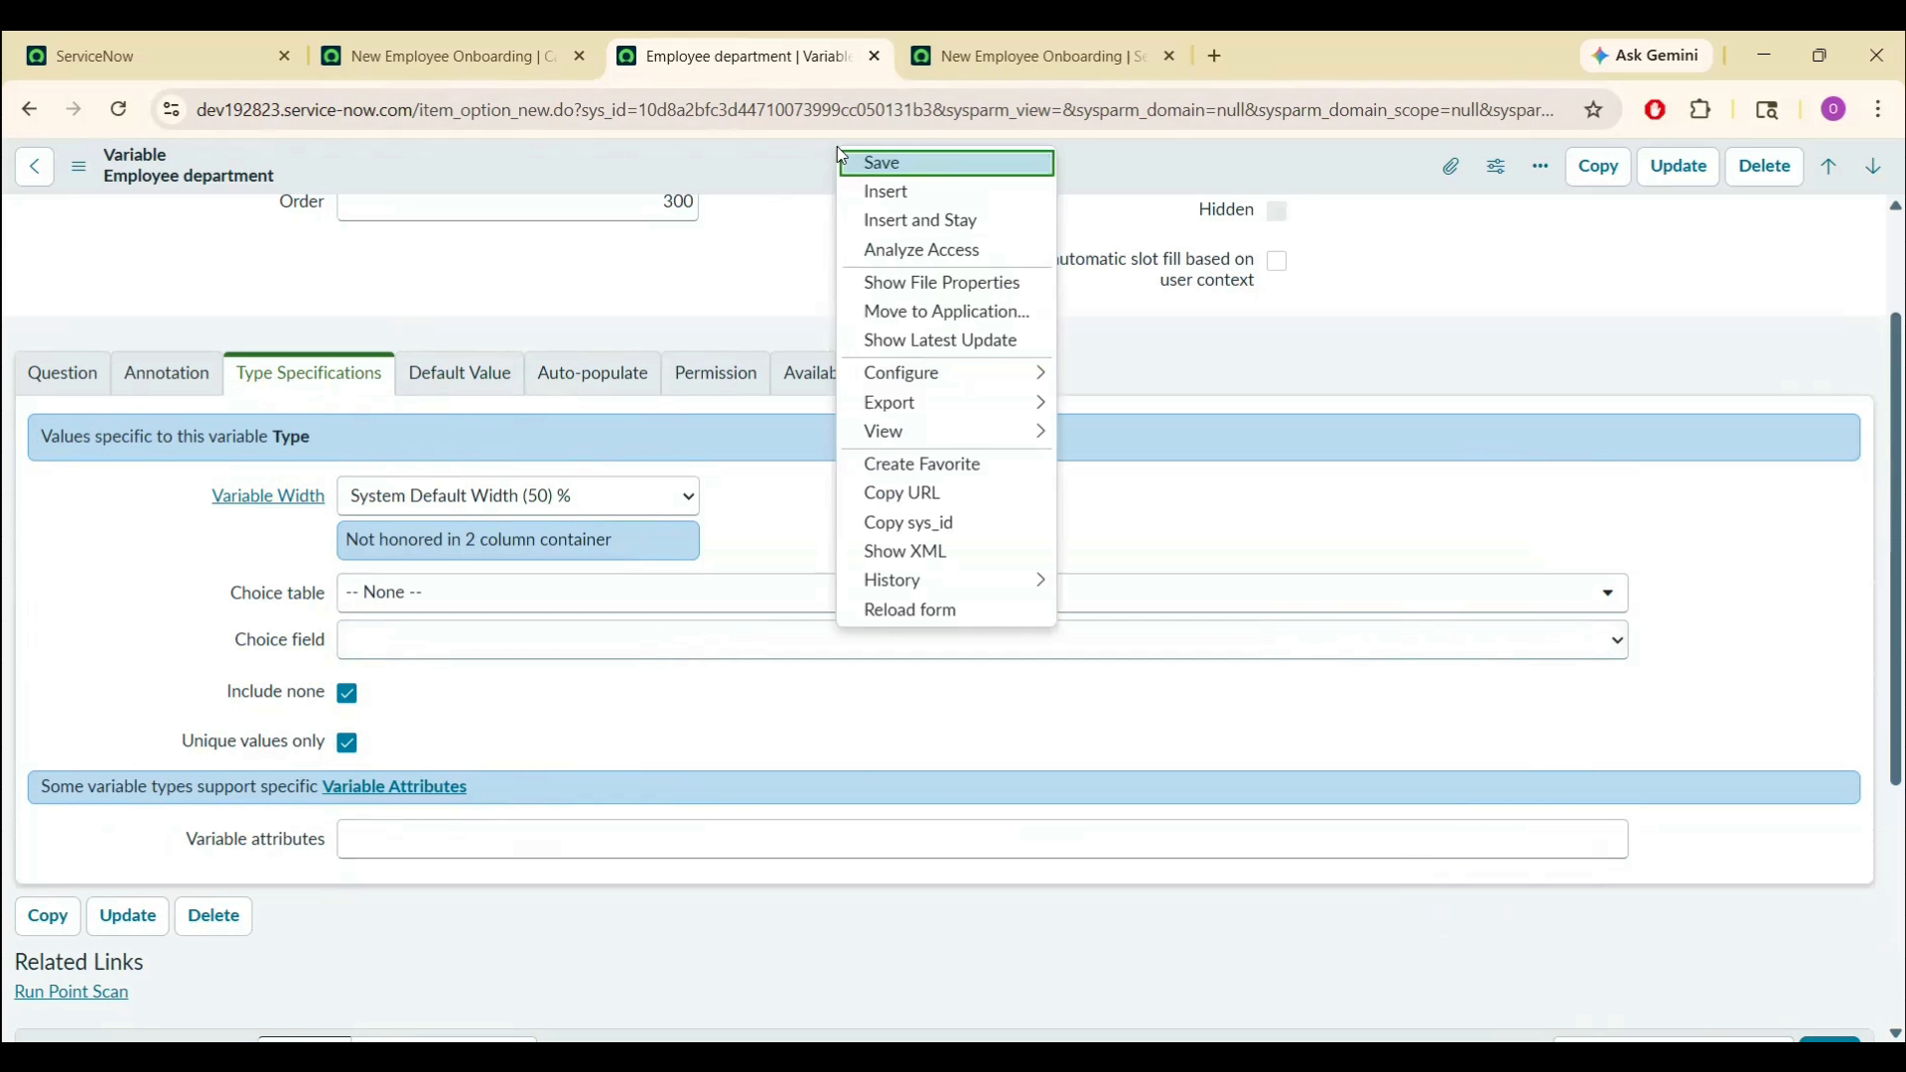
left_click(866, 165)
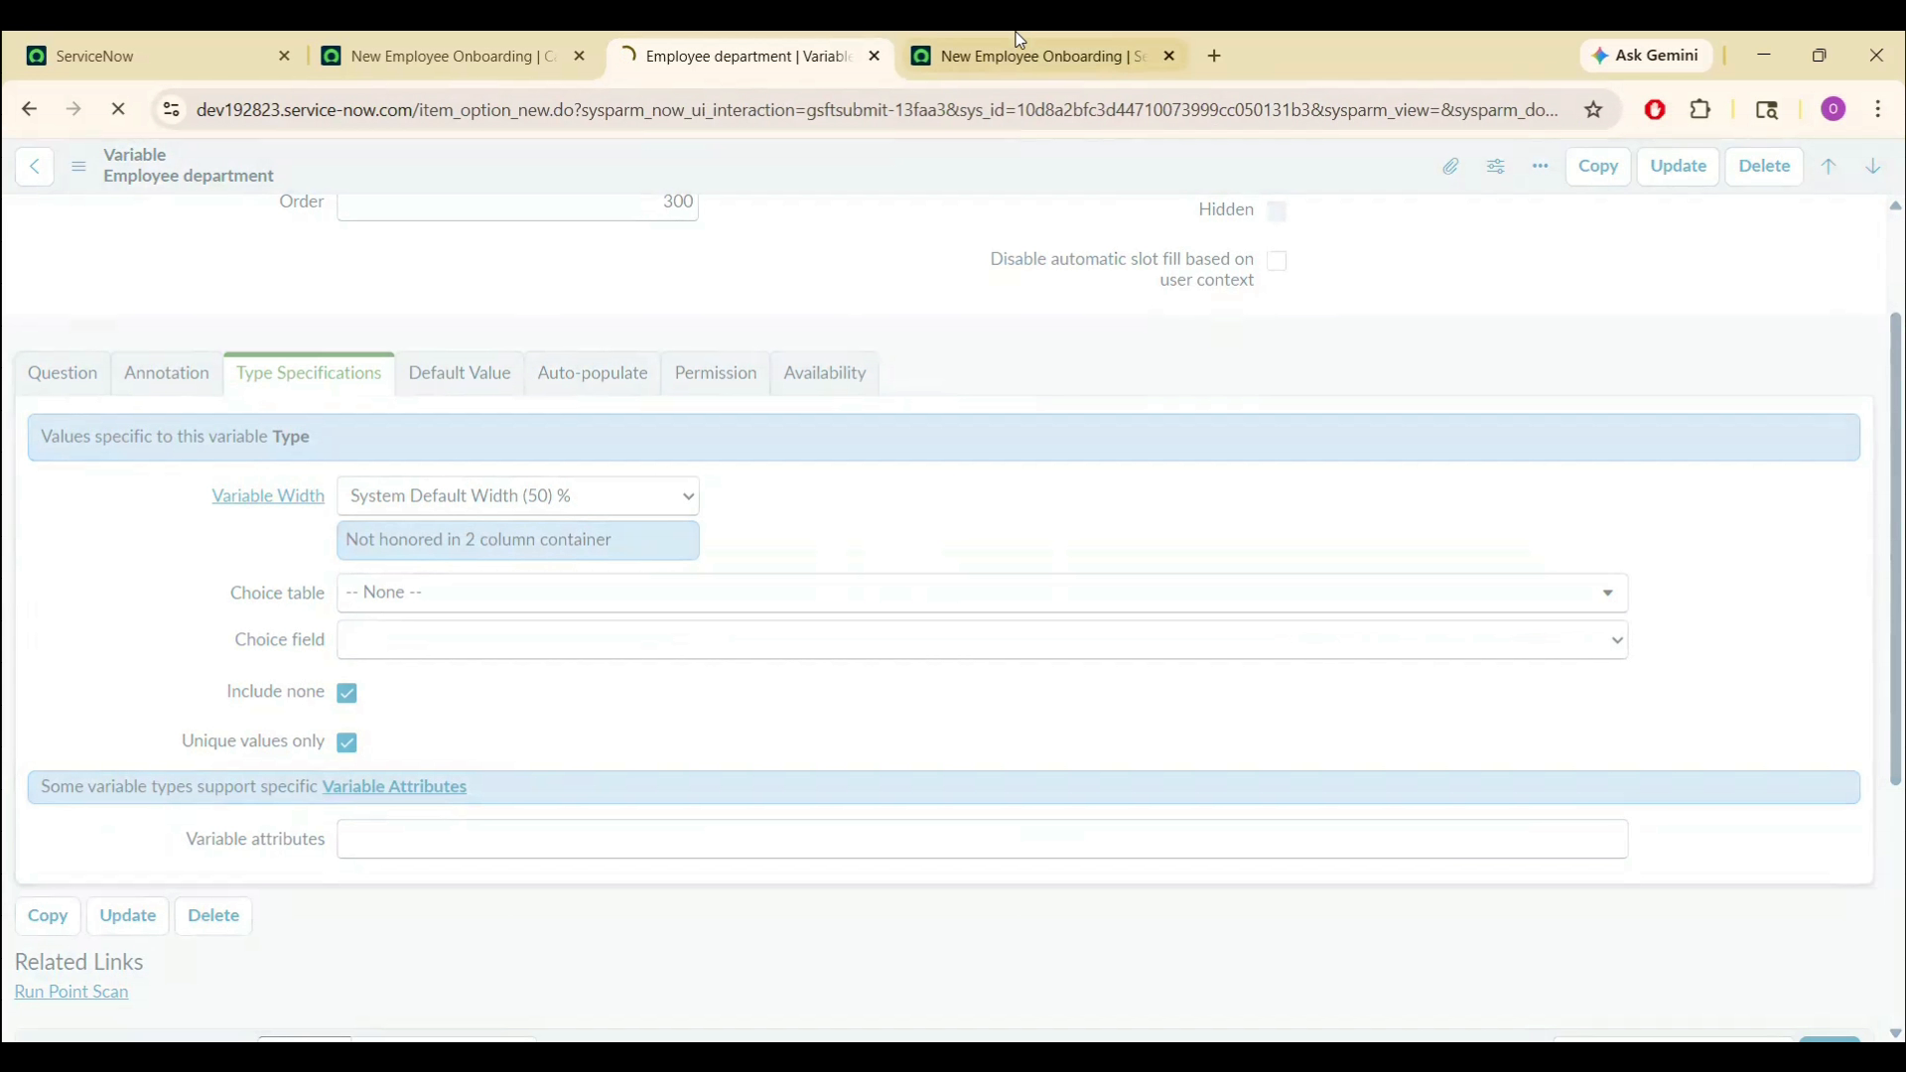
left_click(1017, 35)
- Reload the order form, confirm Employee department starts unset, then open Configure Item
left_click(943, 107)
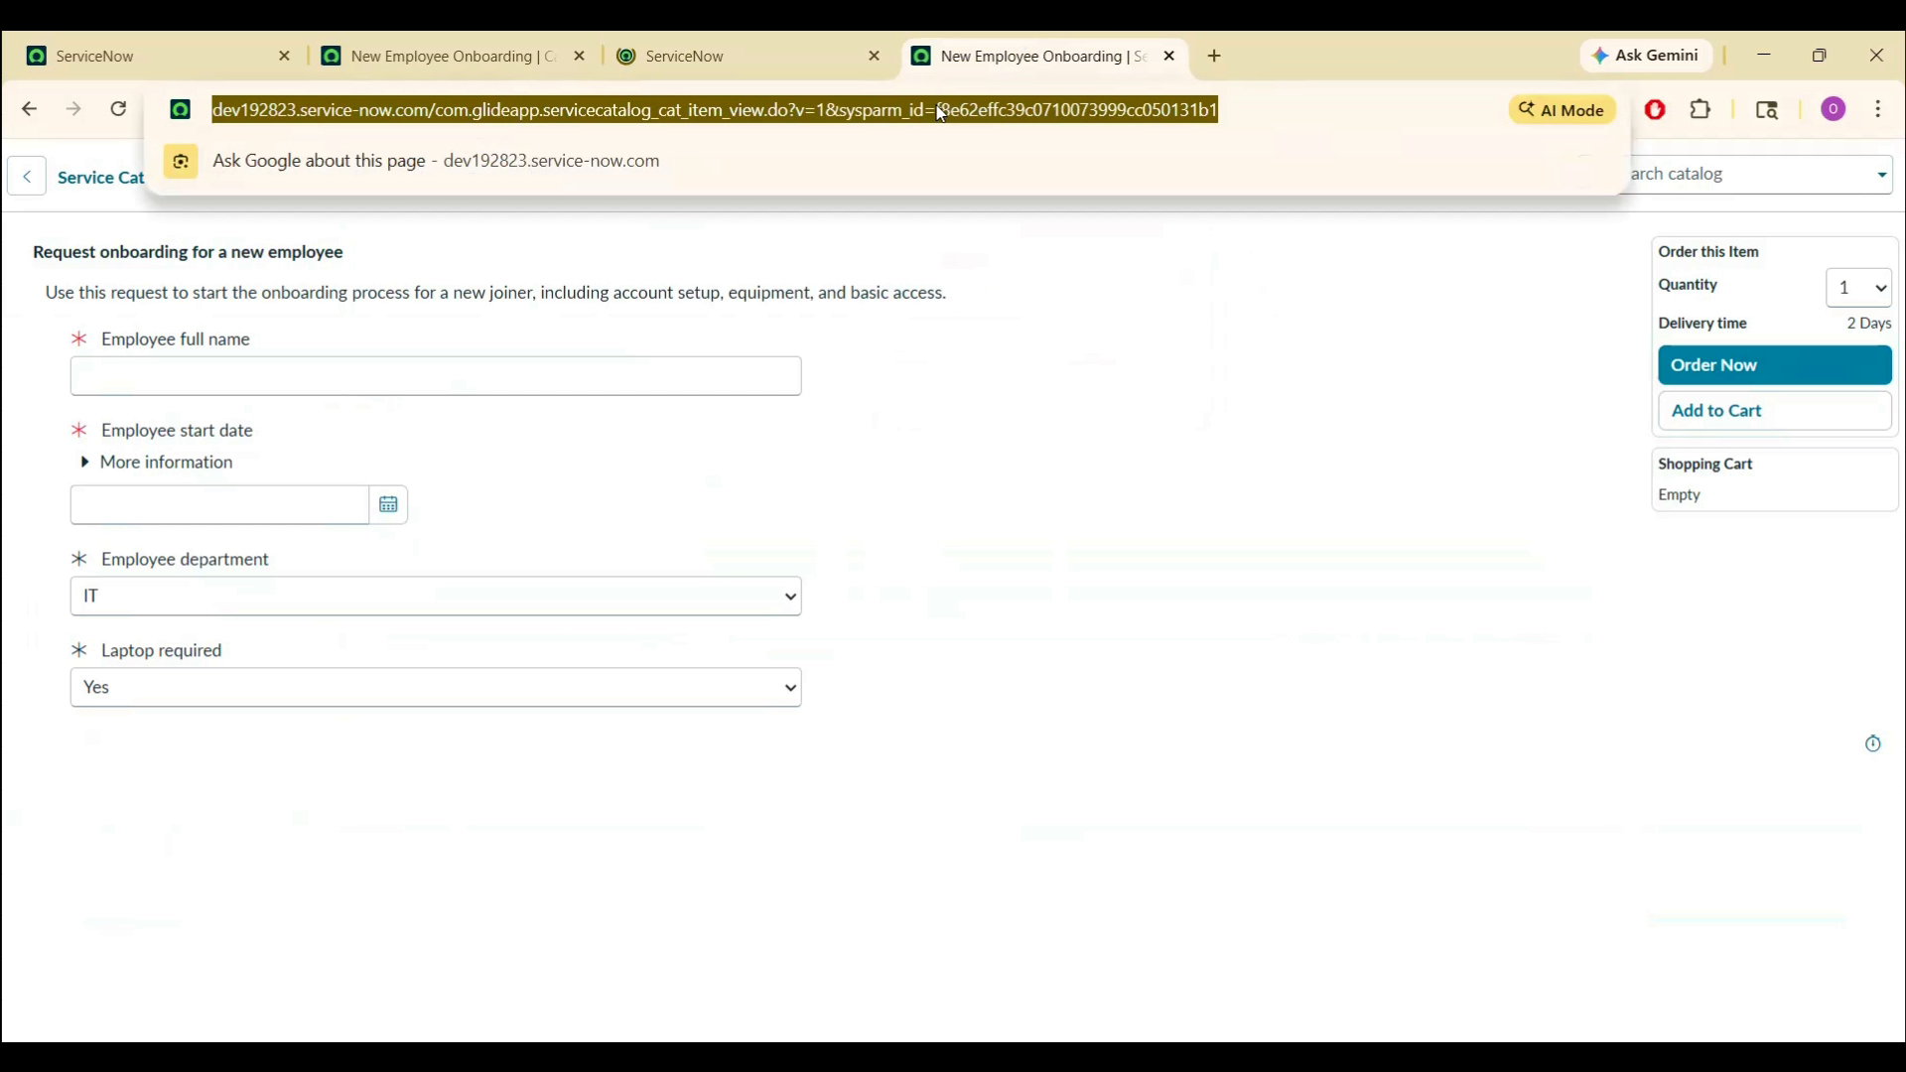
key("Return")
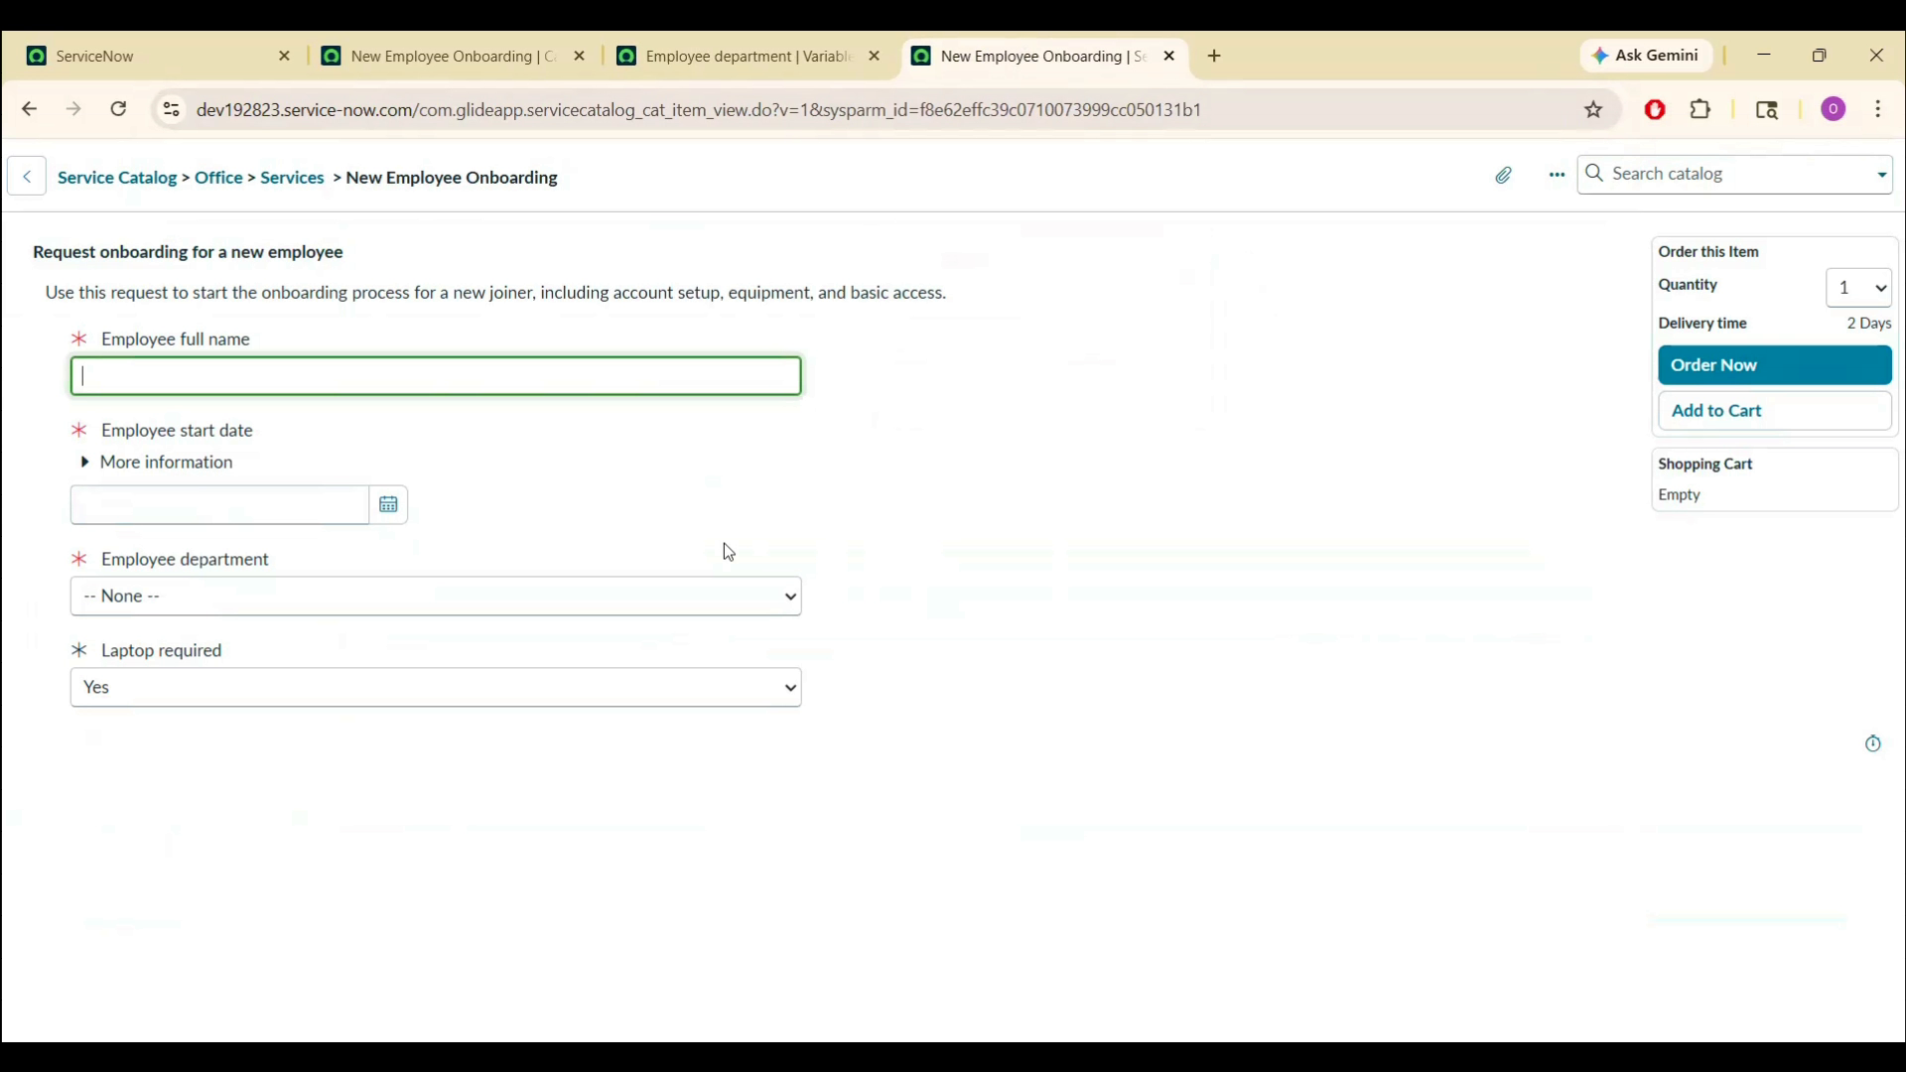
left_click(496, 599)
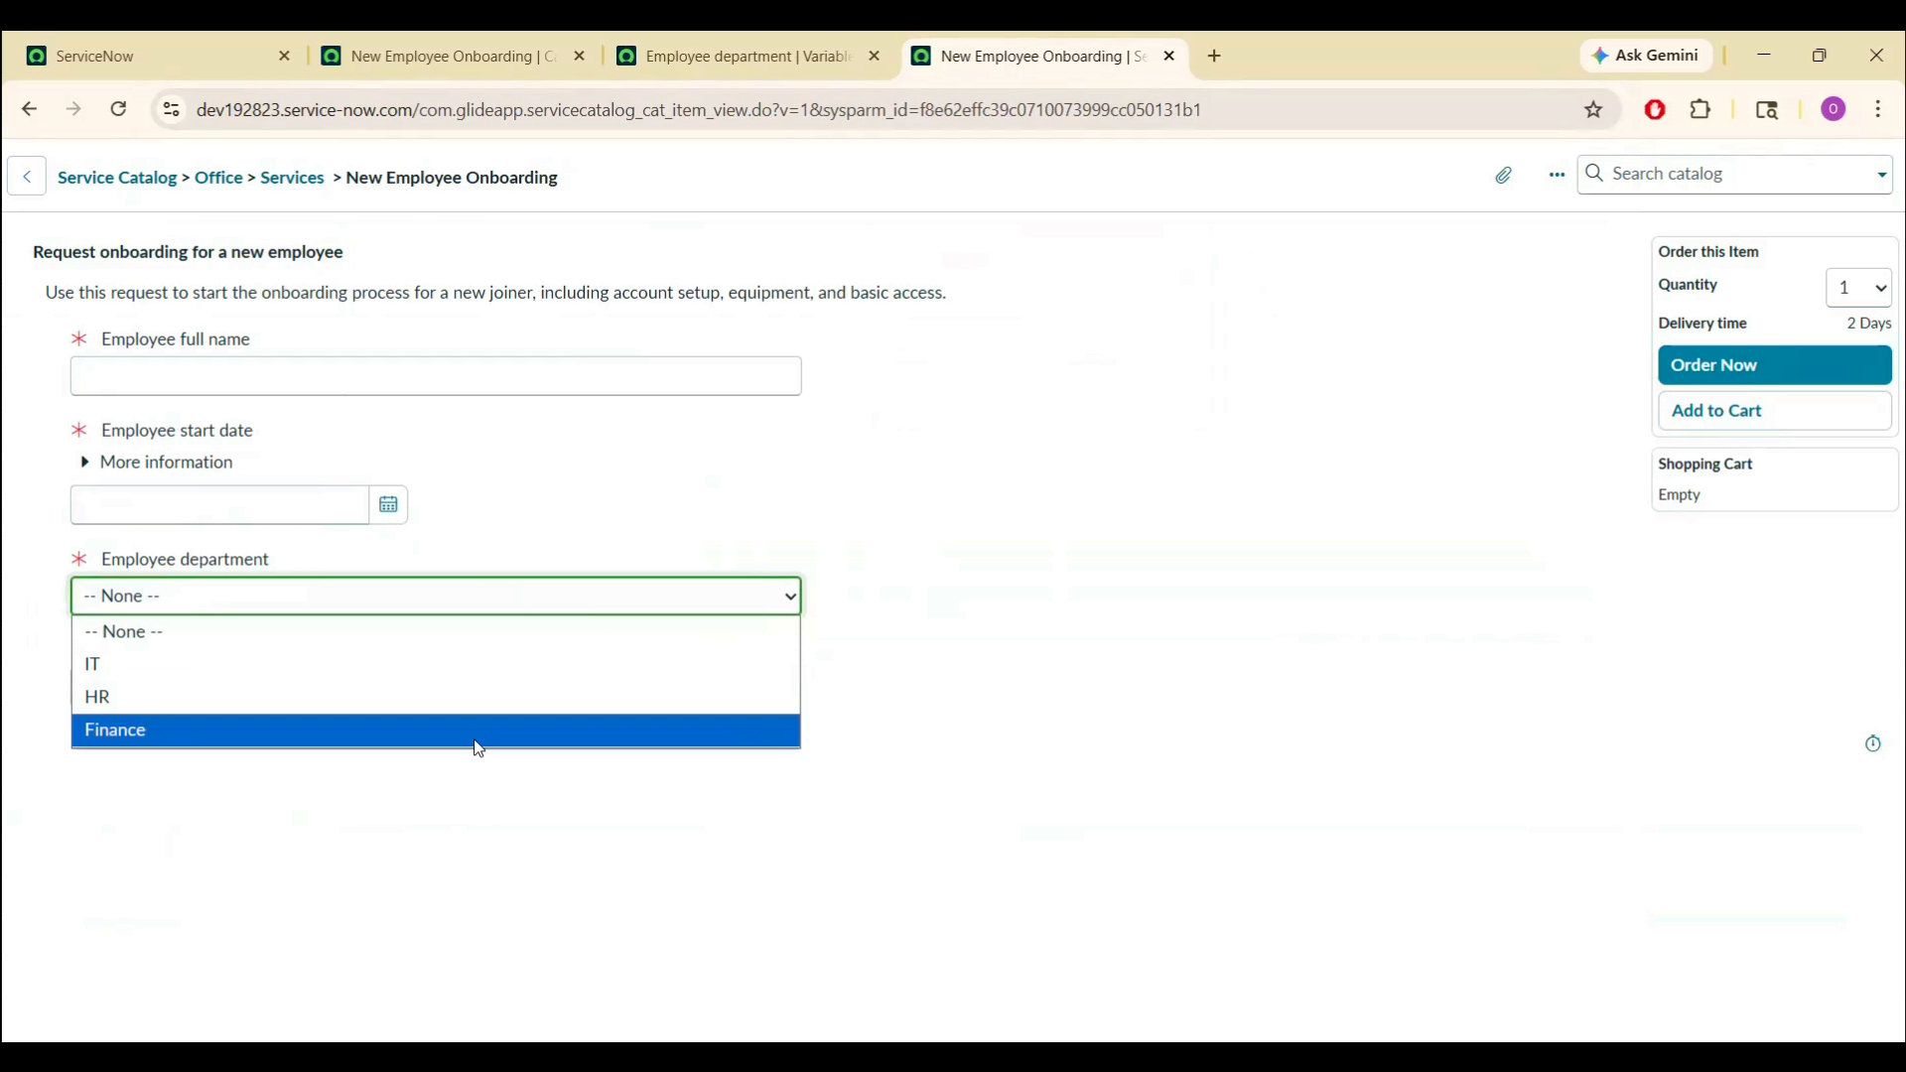
left_click(650, 463)
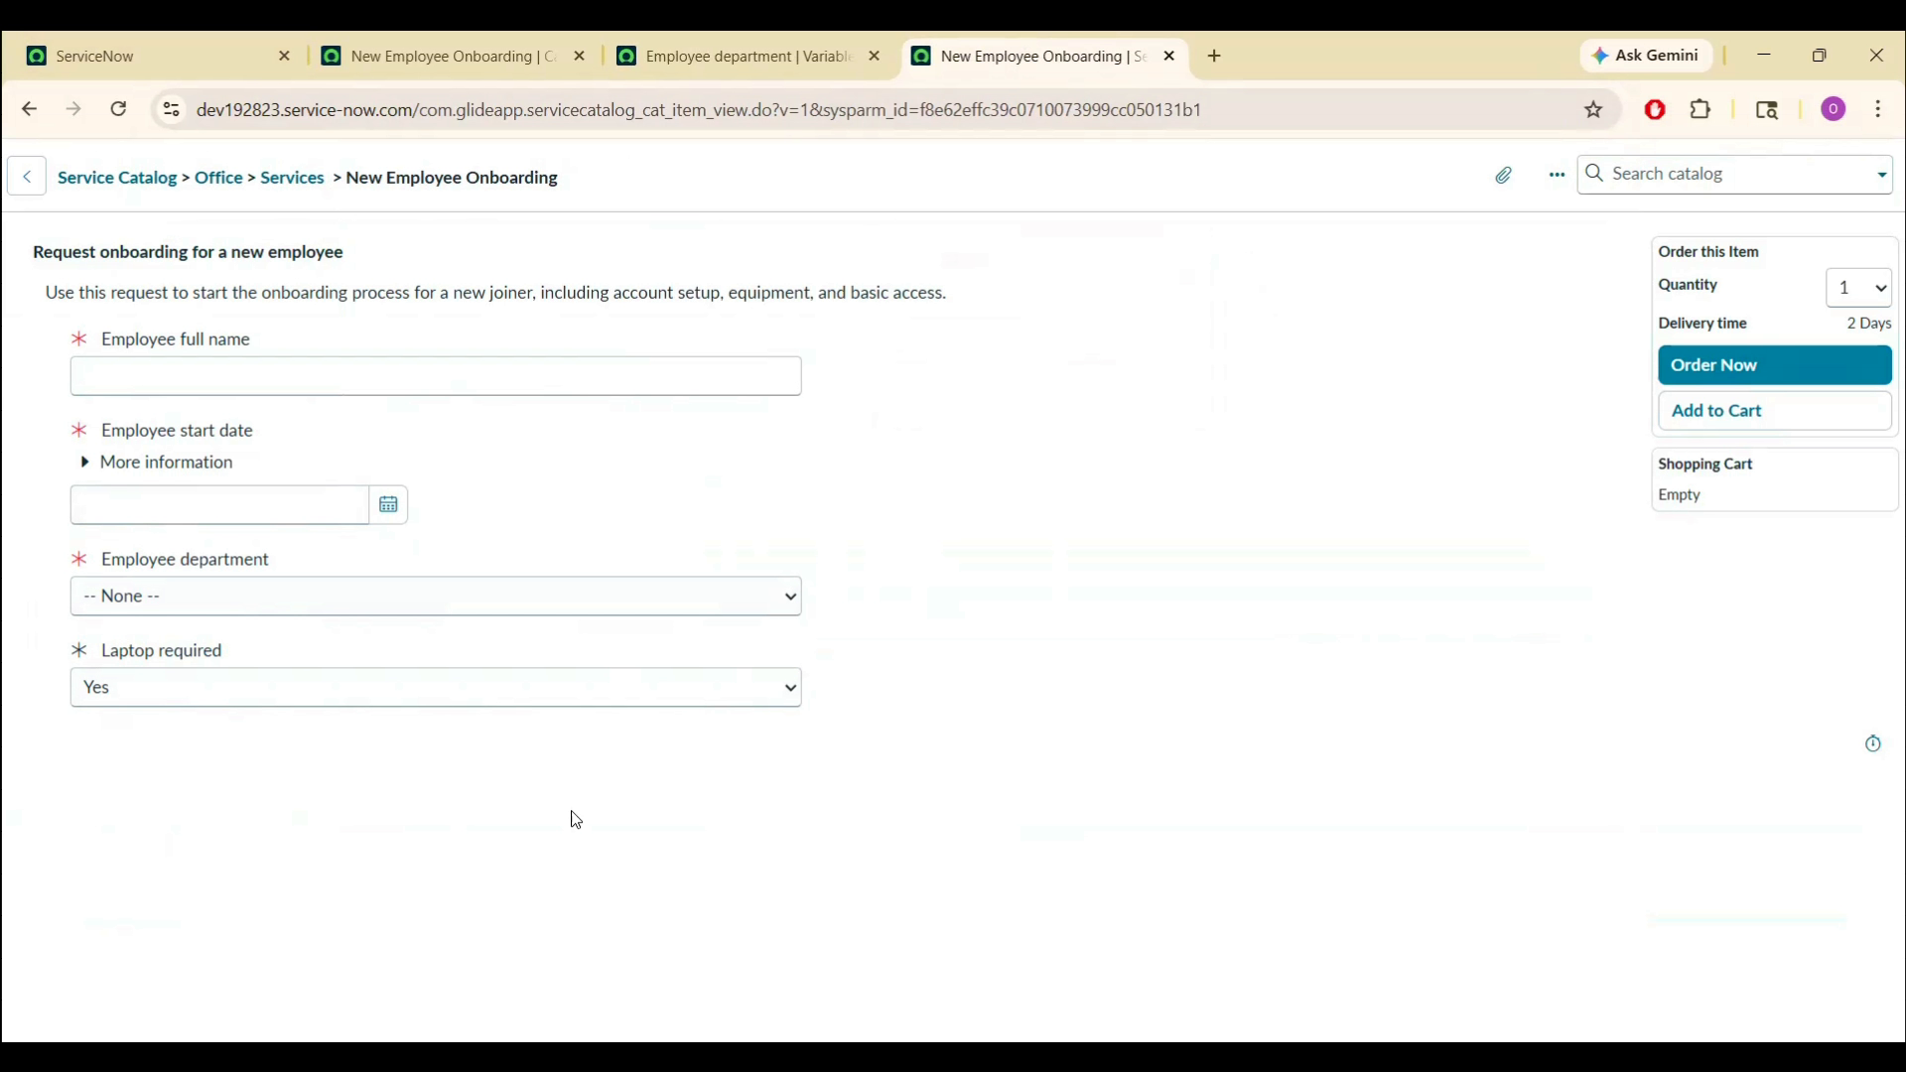
right_click(790, 185)
left_click(820, 195)
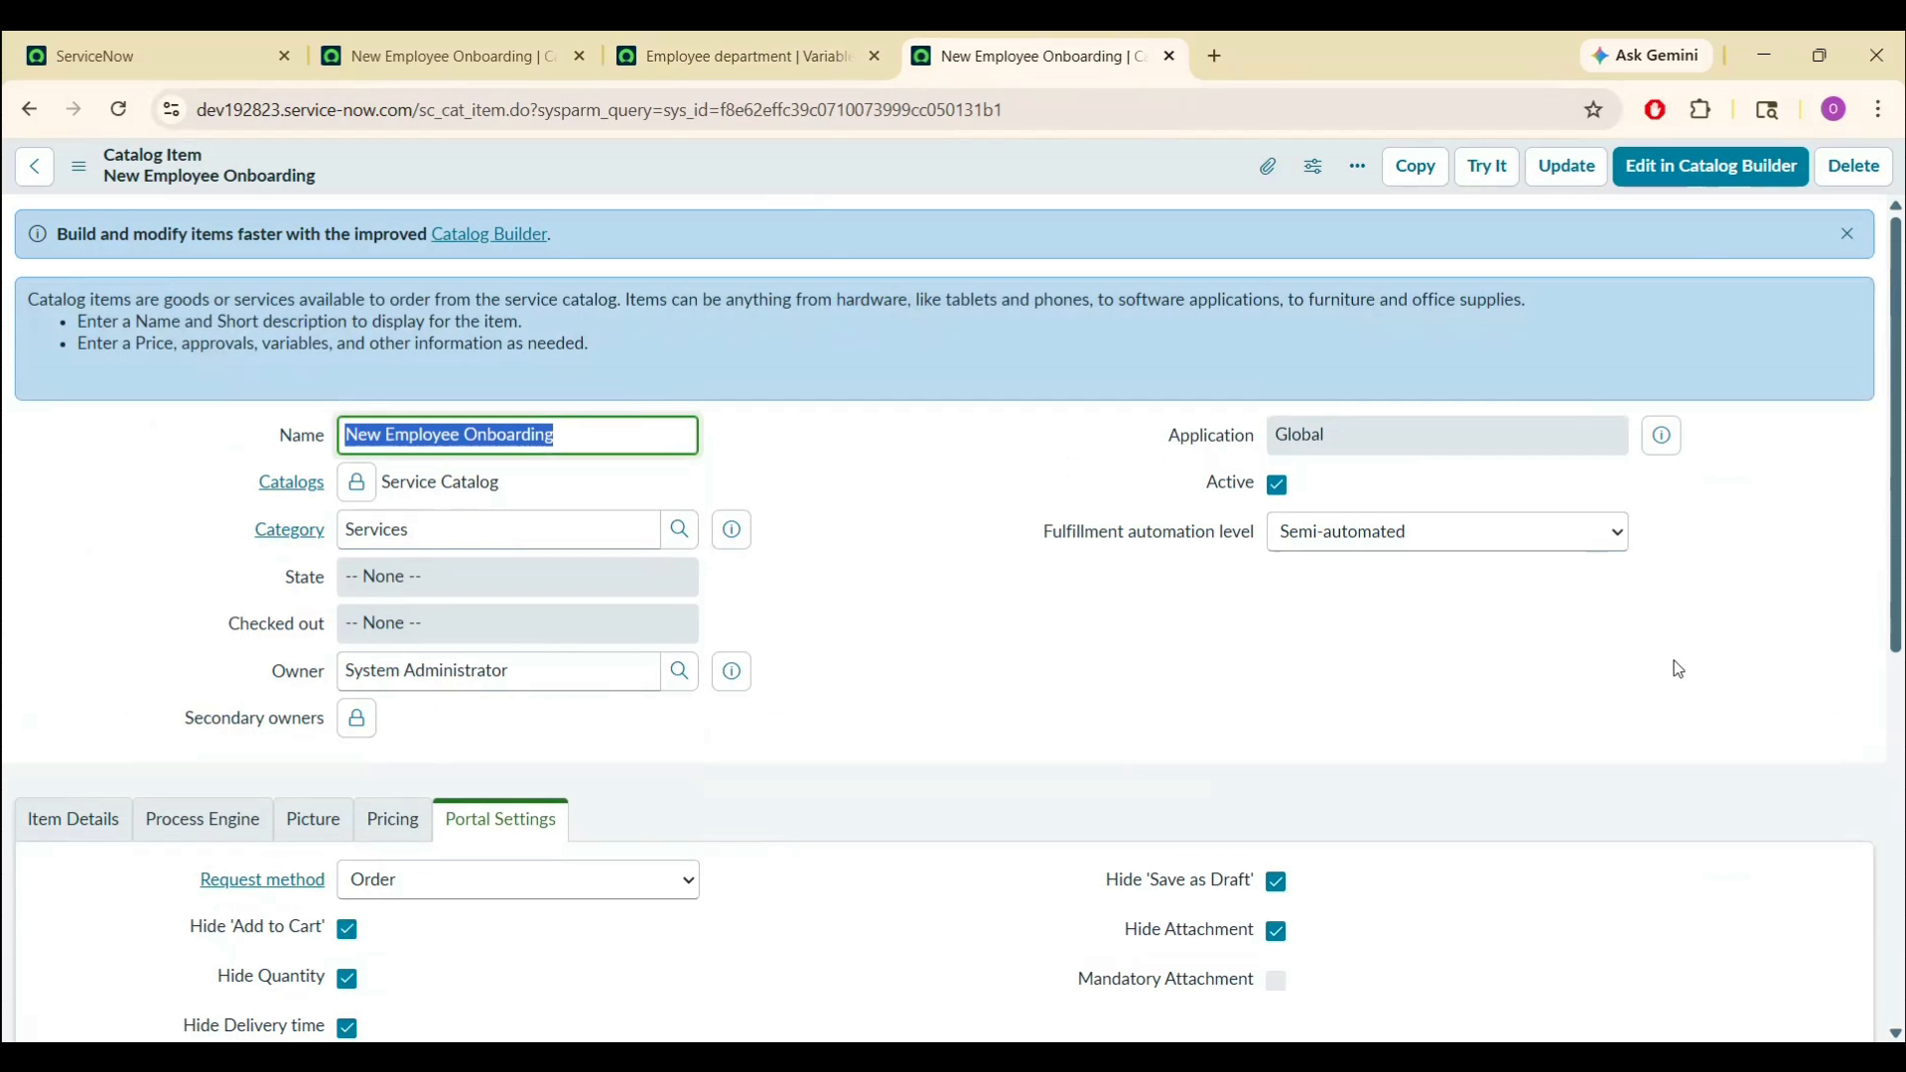
- Check the onboarding item's Process Engine Flow field, which has no flow assigned
left_click_drag(1902, 477, 1901, 566)
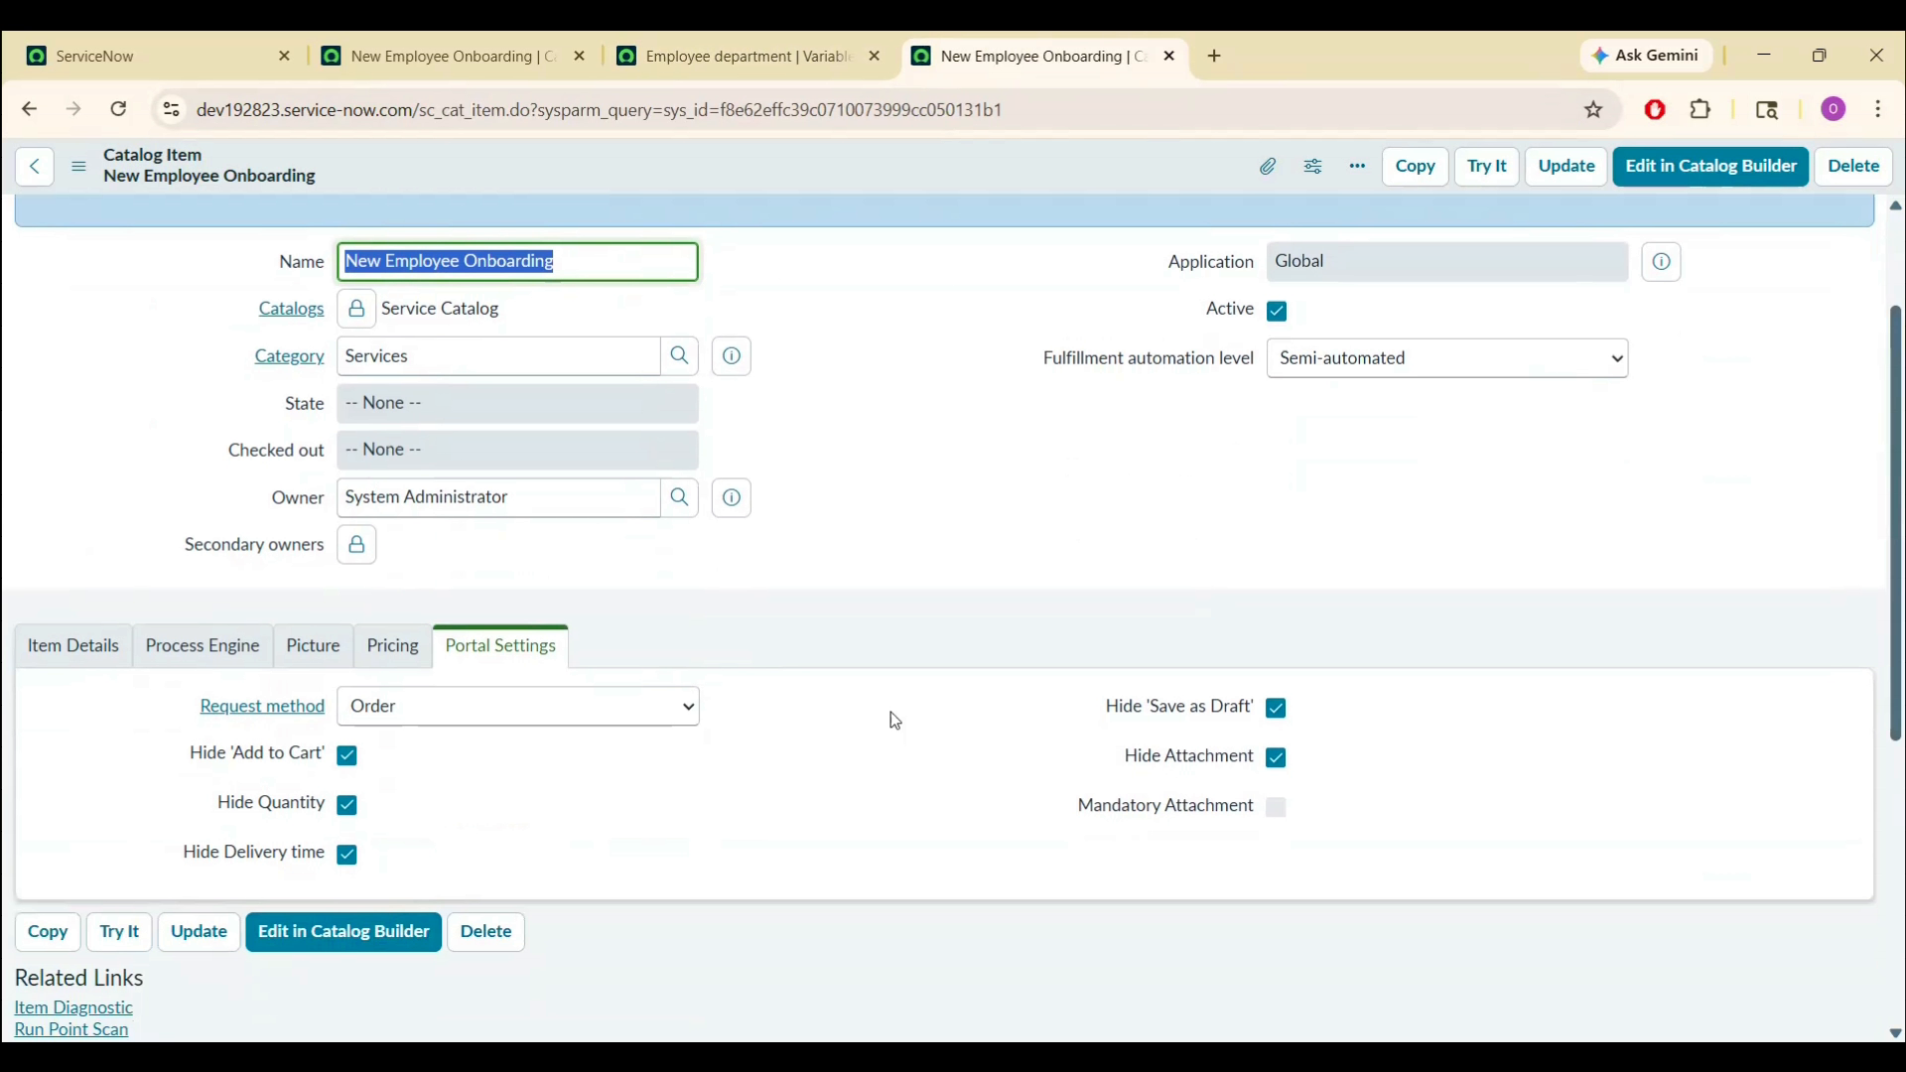
left_click(251, 646)
left_click(549, 768)
left_click(979, 528)
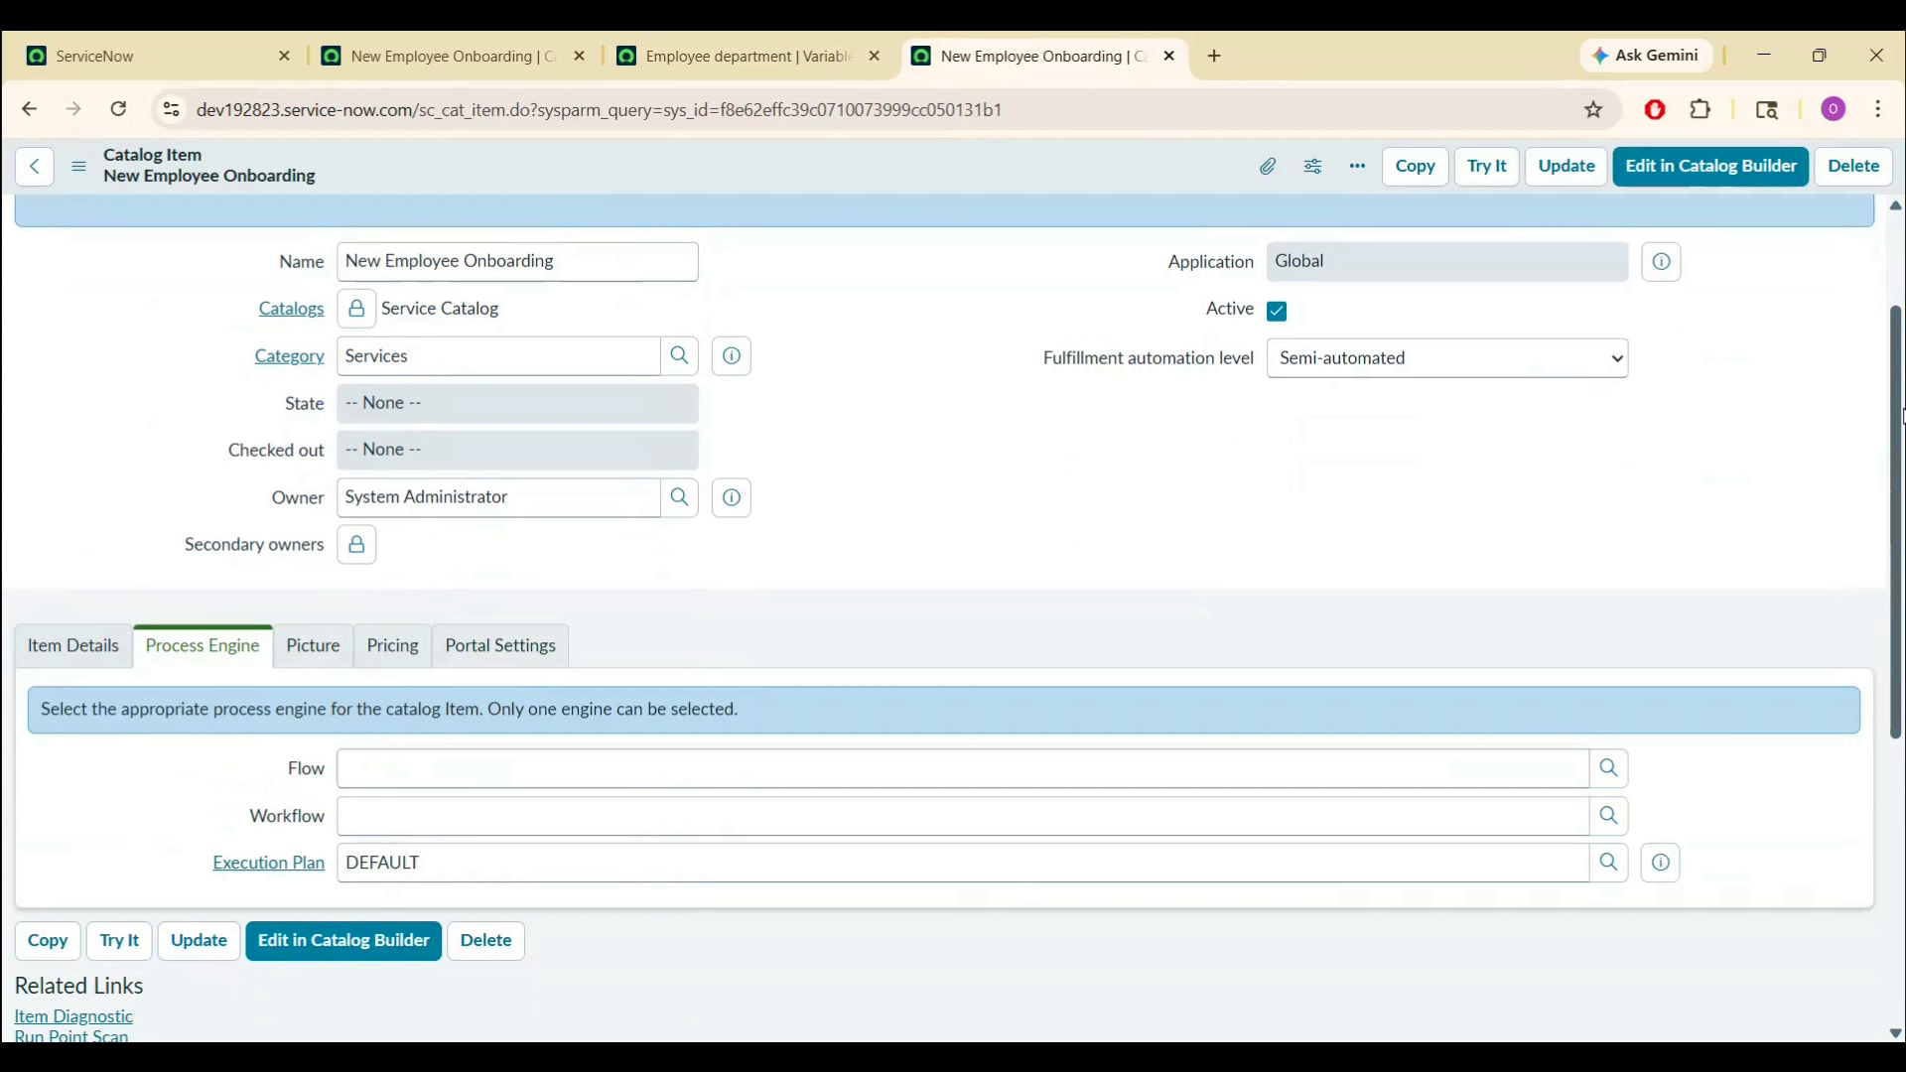
- Review the item's four variables, select its name, and return to the main navigator tab
left_click_drag(1896, 437, 1896, 718)
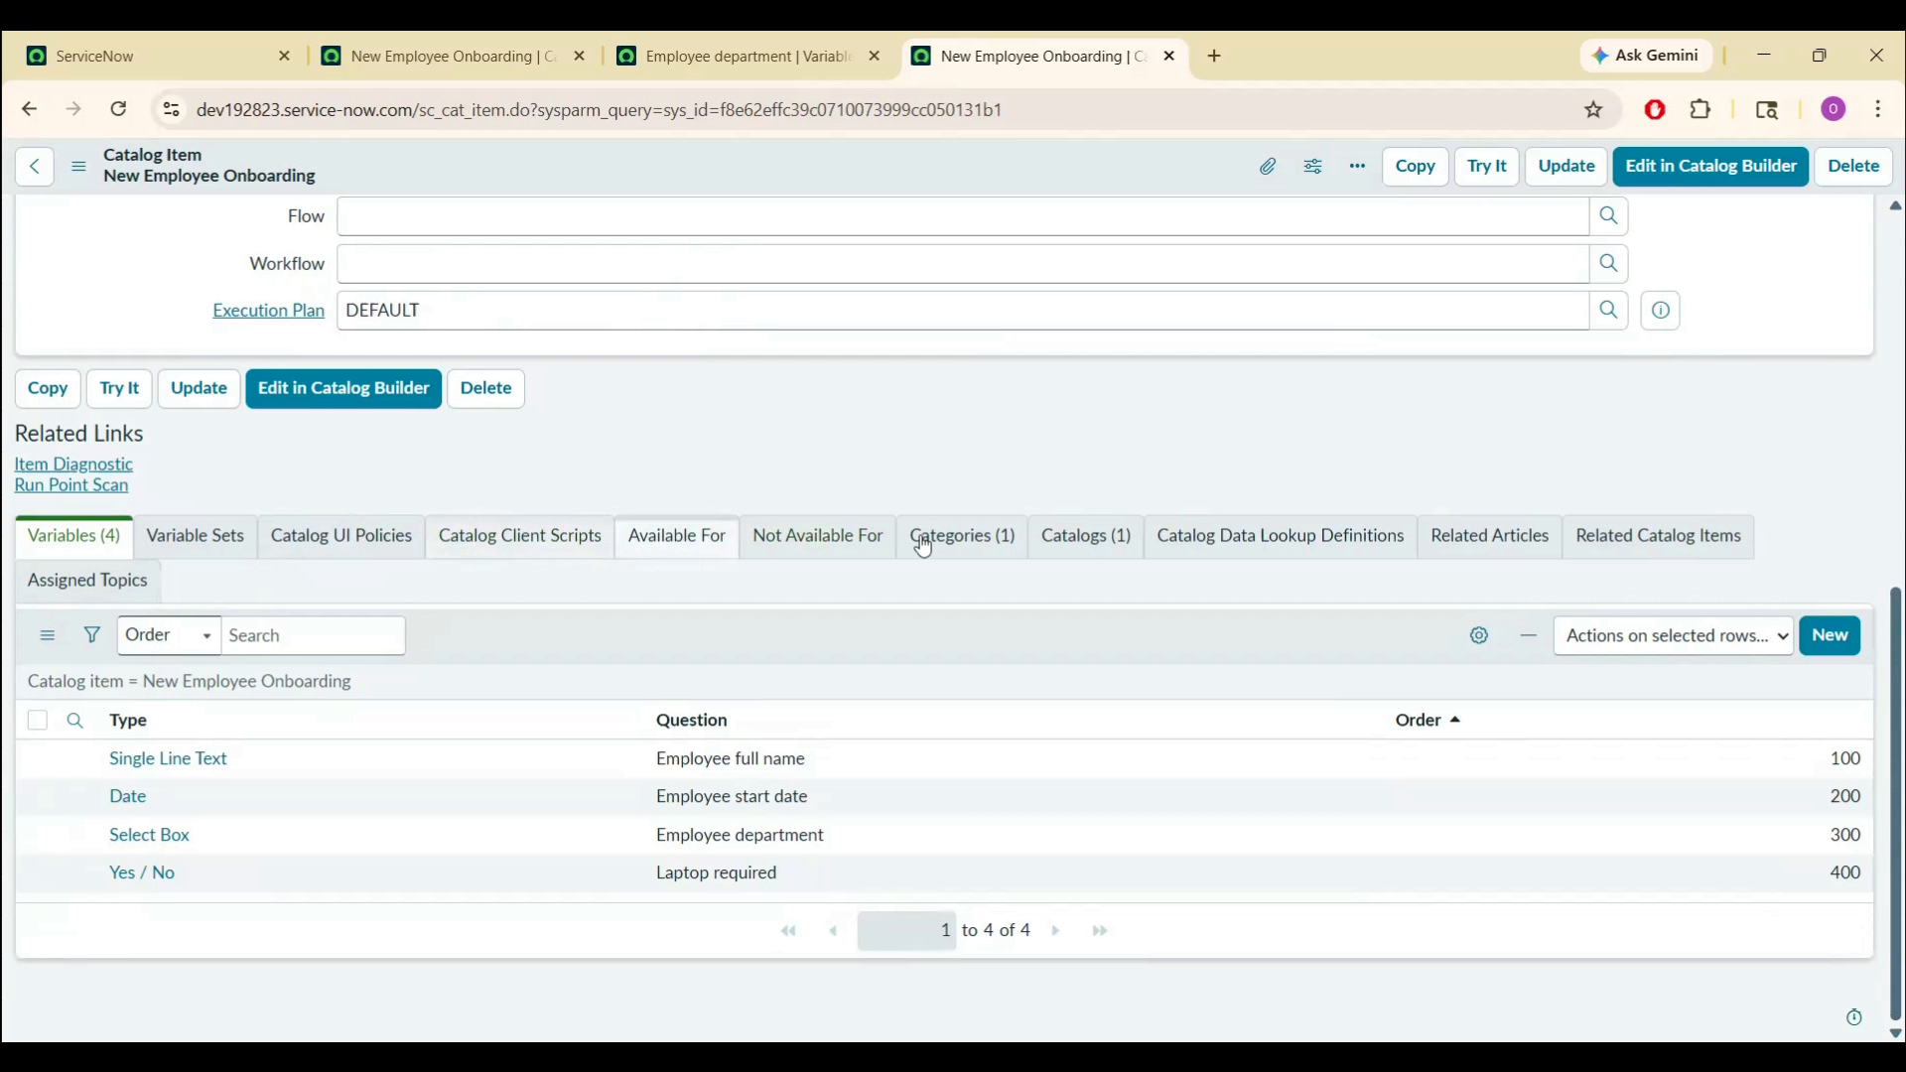
scroll(876, 494, "up", 7)
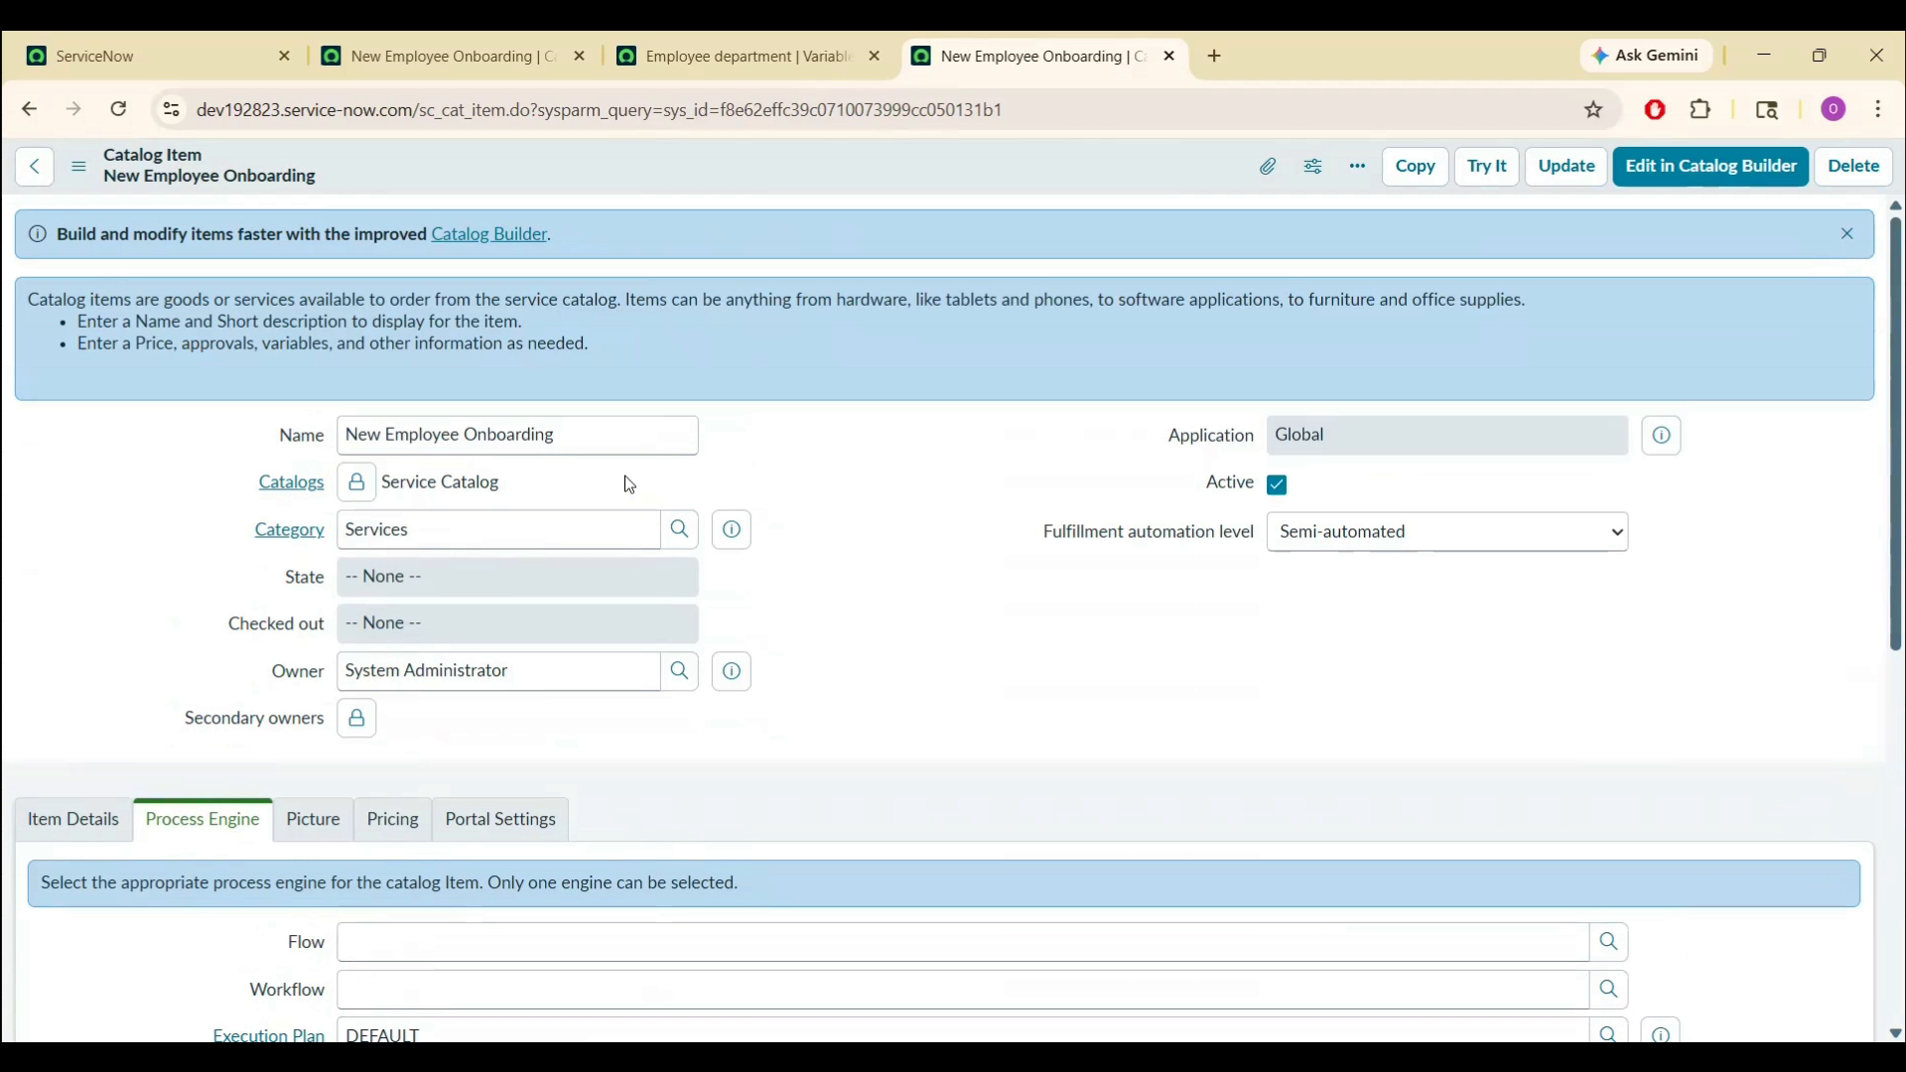
triple_click(631, 434)
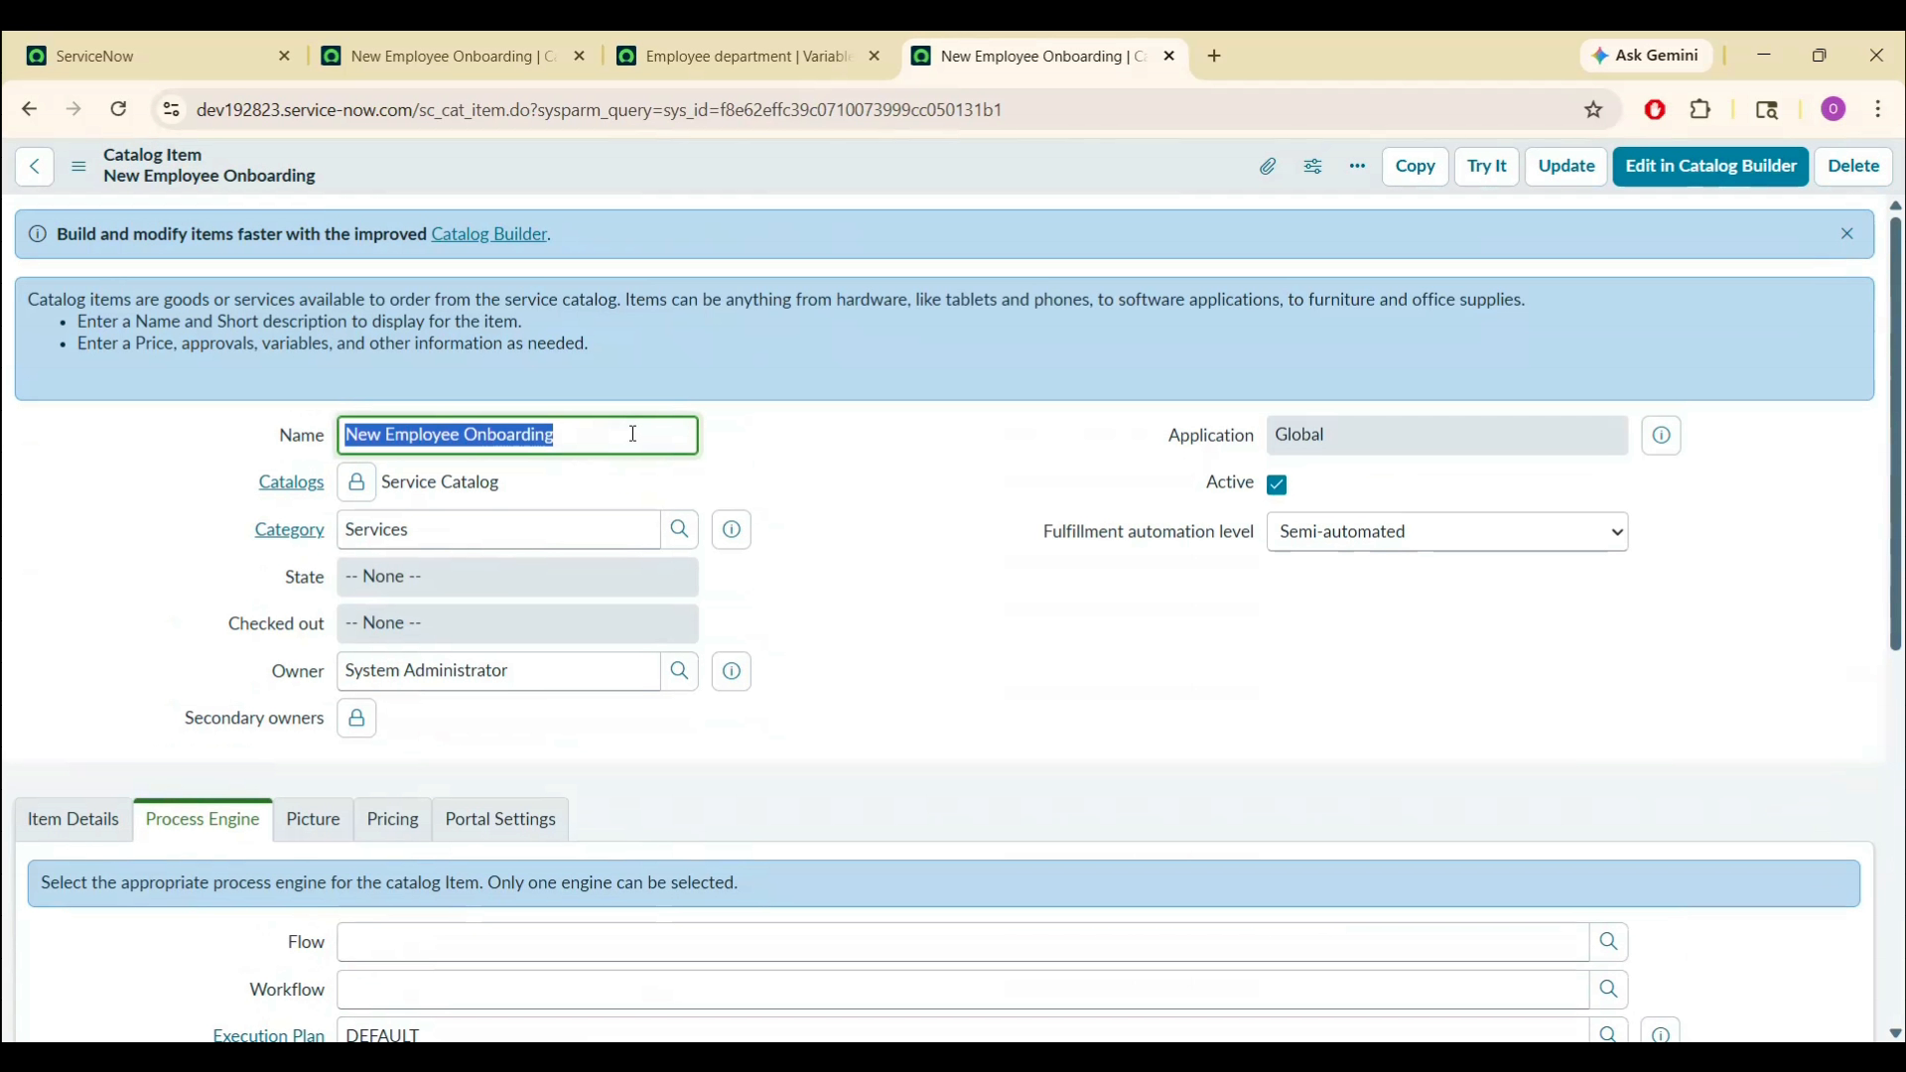
left_click(155, 34)
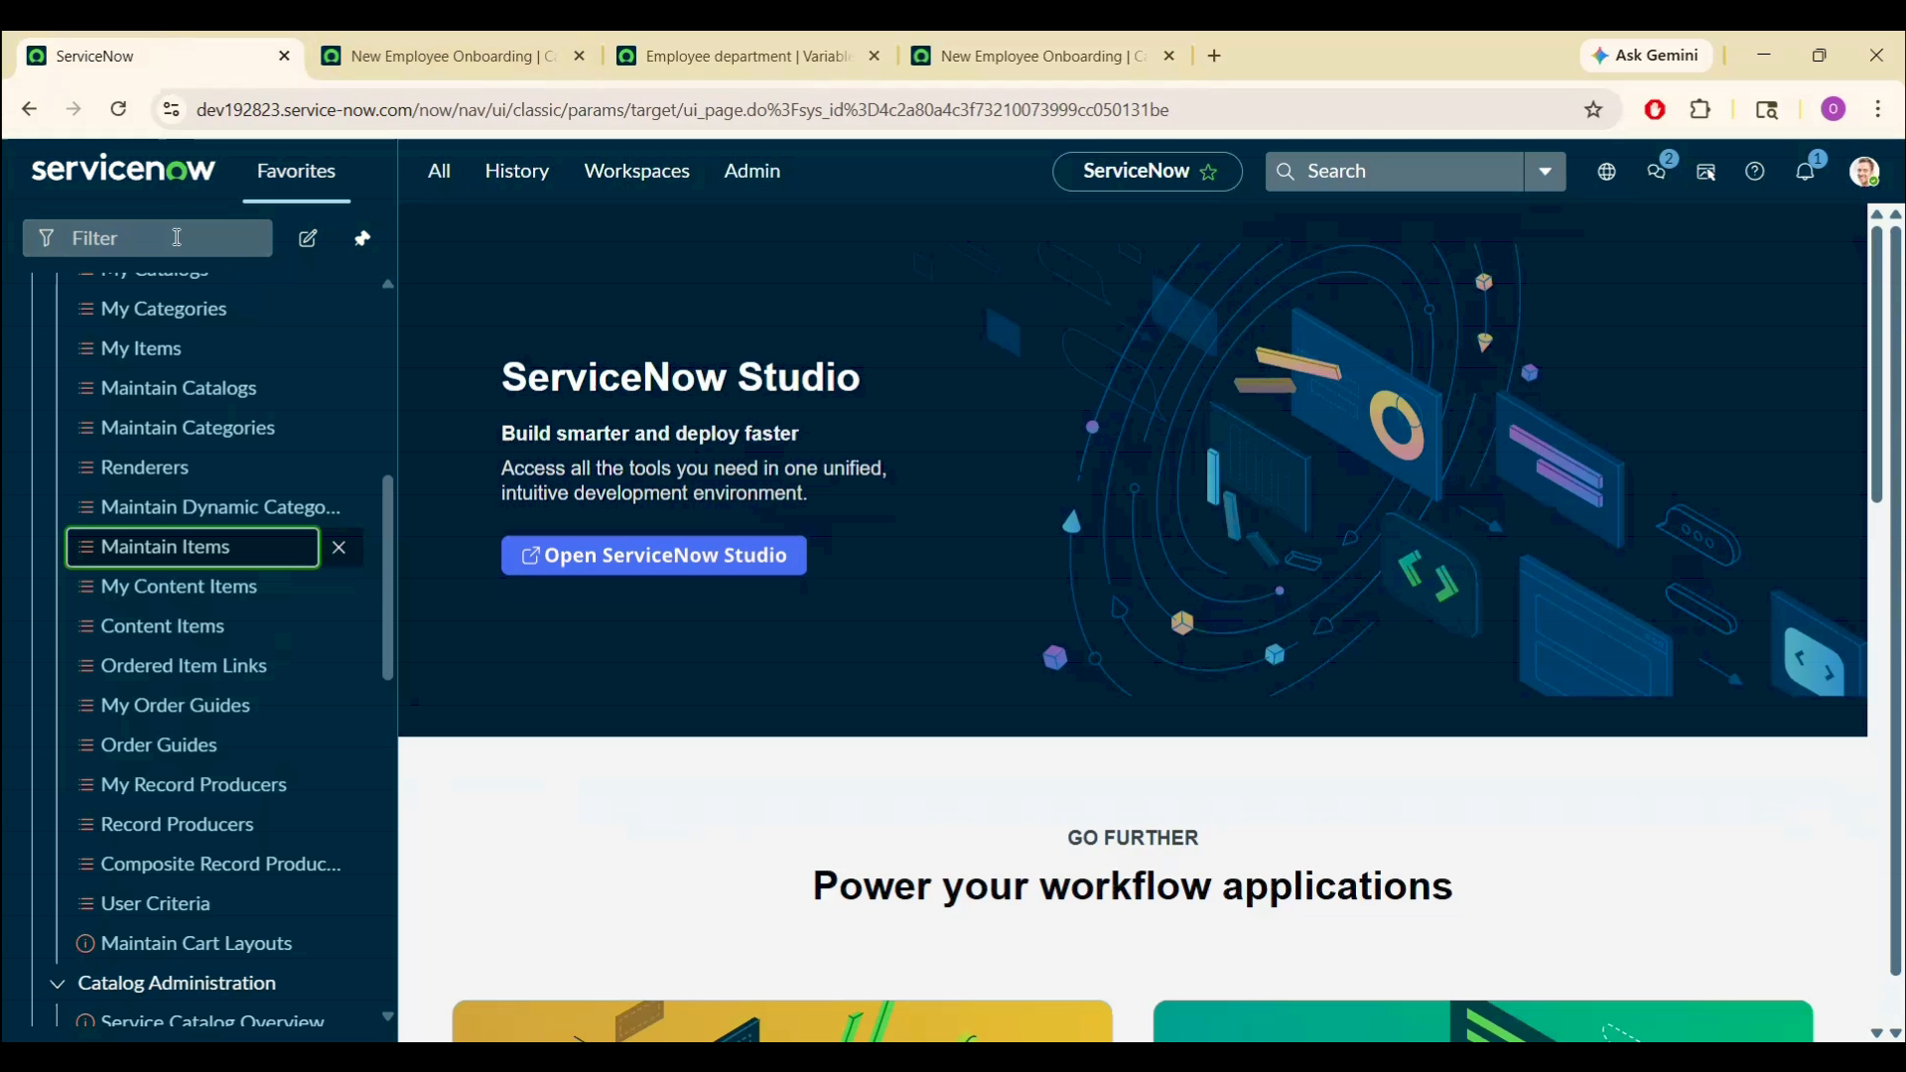
- Open Flow Designer from the navigator and build a flow named 'New Employee Onboarding Flow'
left_click(177, 237)
type("flow designer")
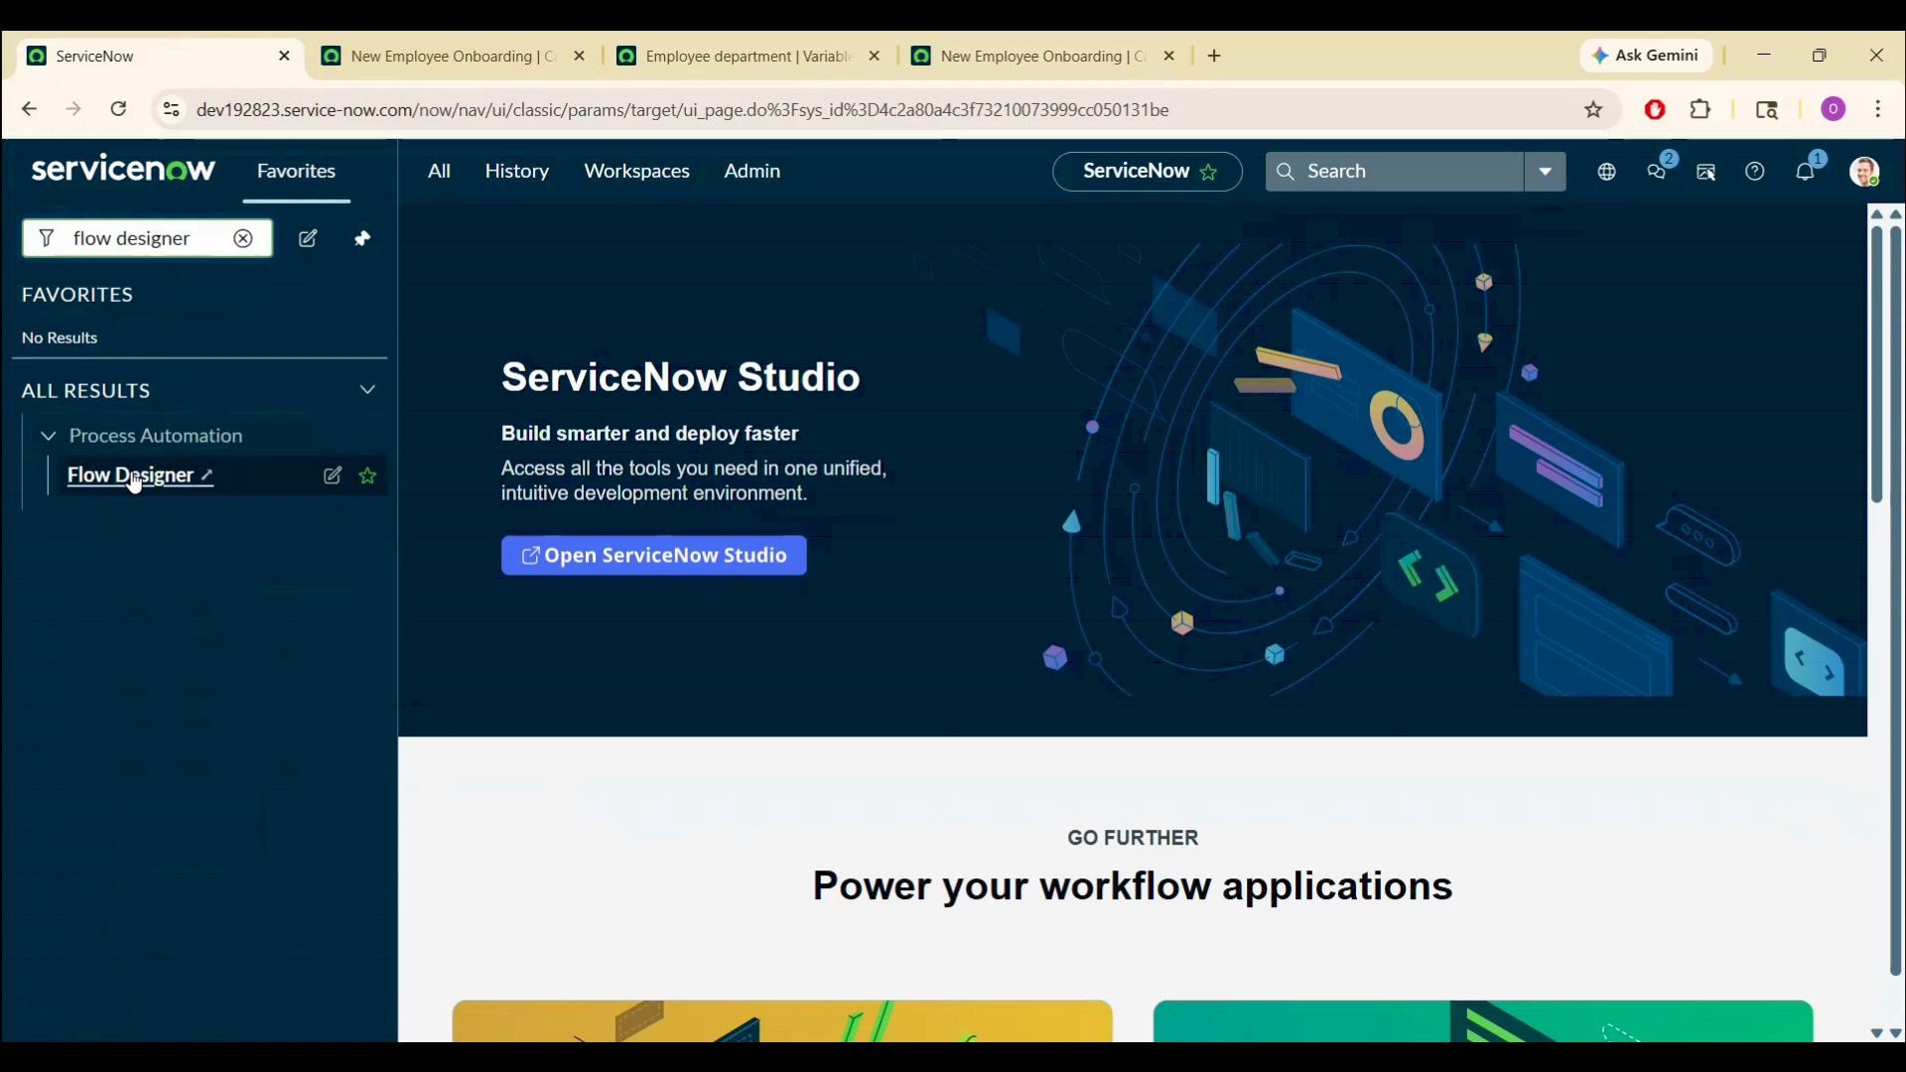
left_click(136, 474)
left_click(1346, 293)
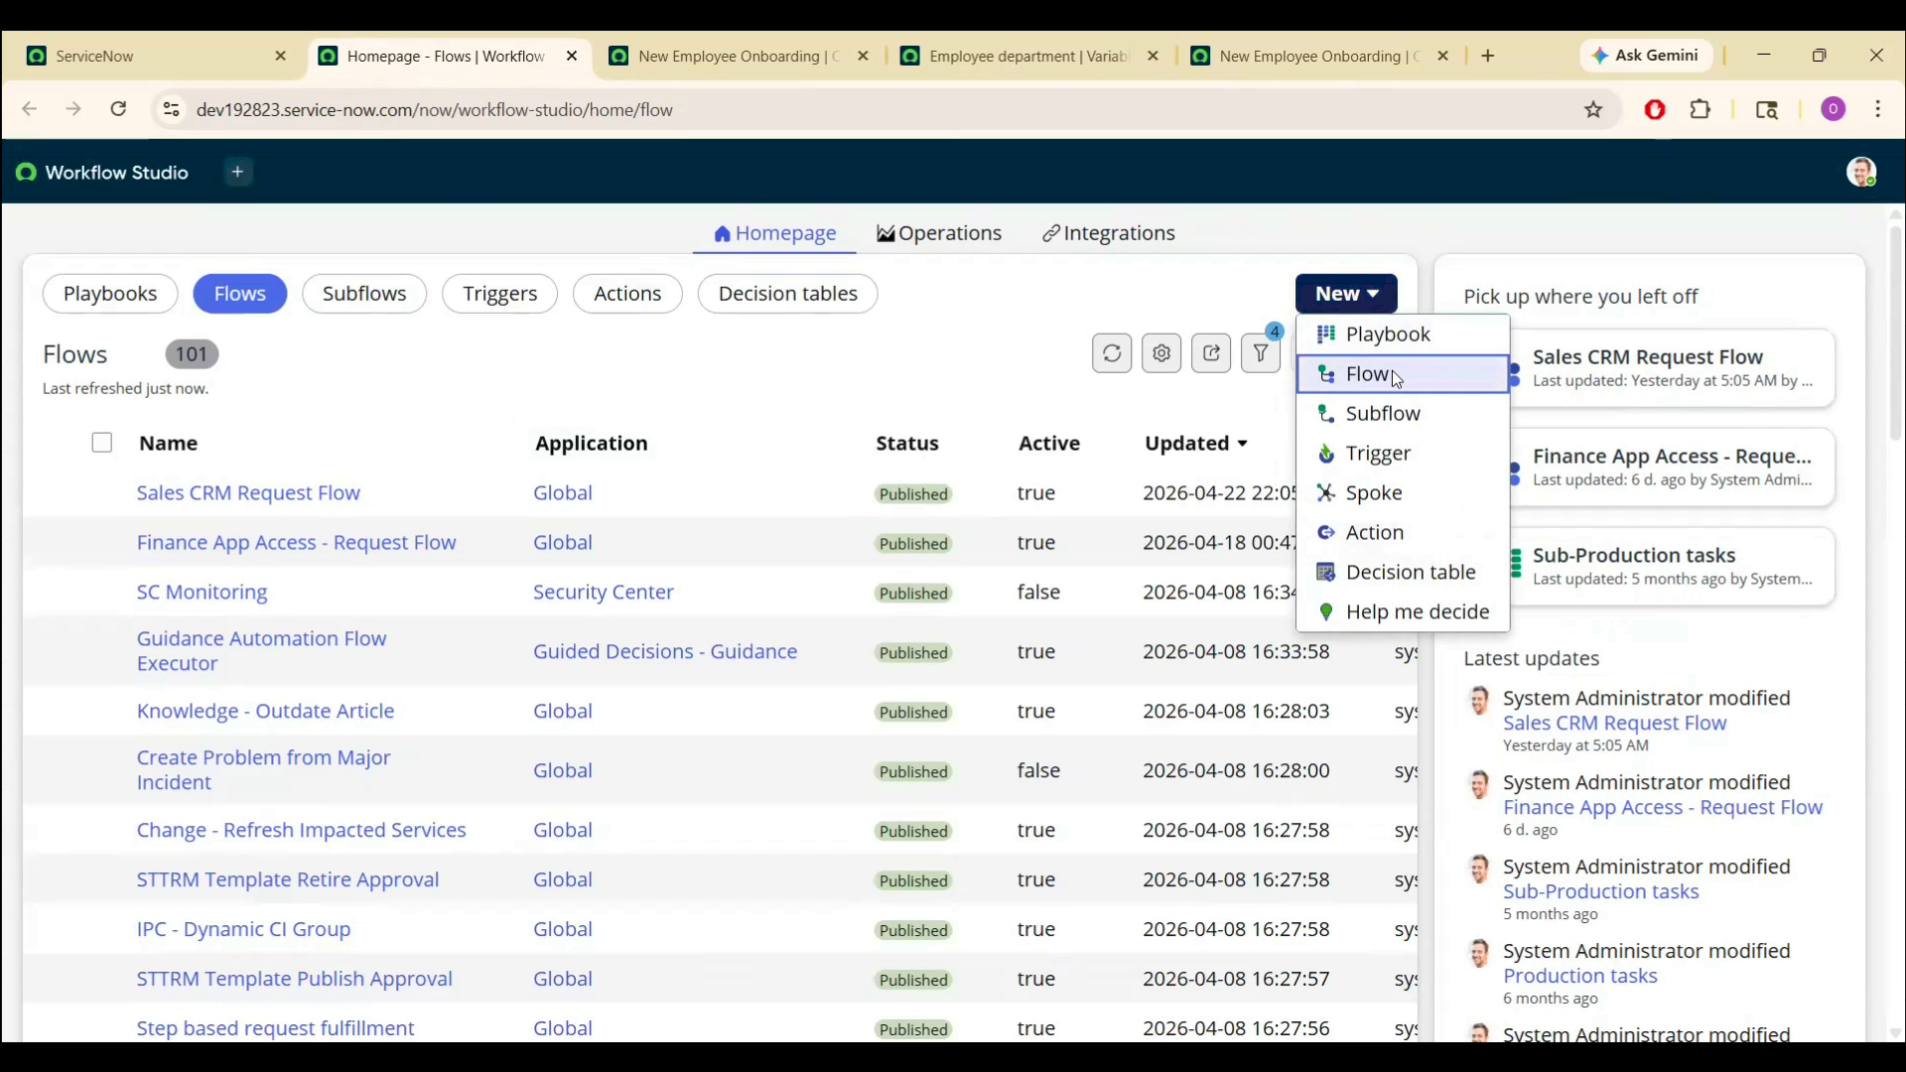
left_click(1370, 374)
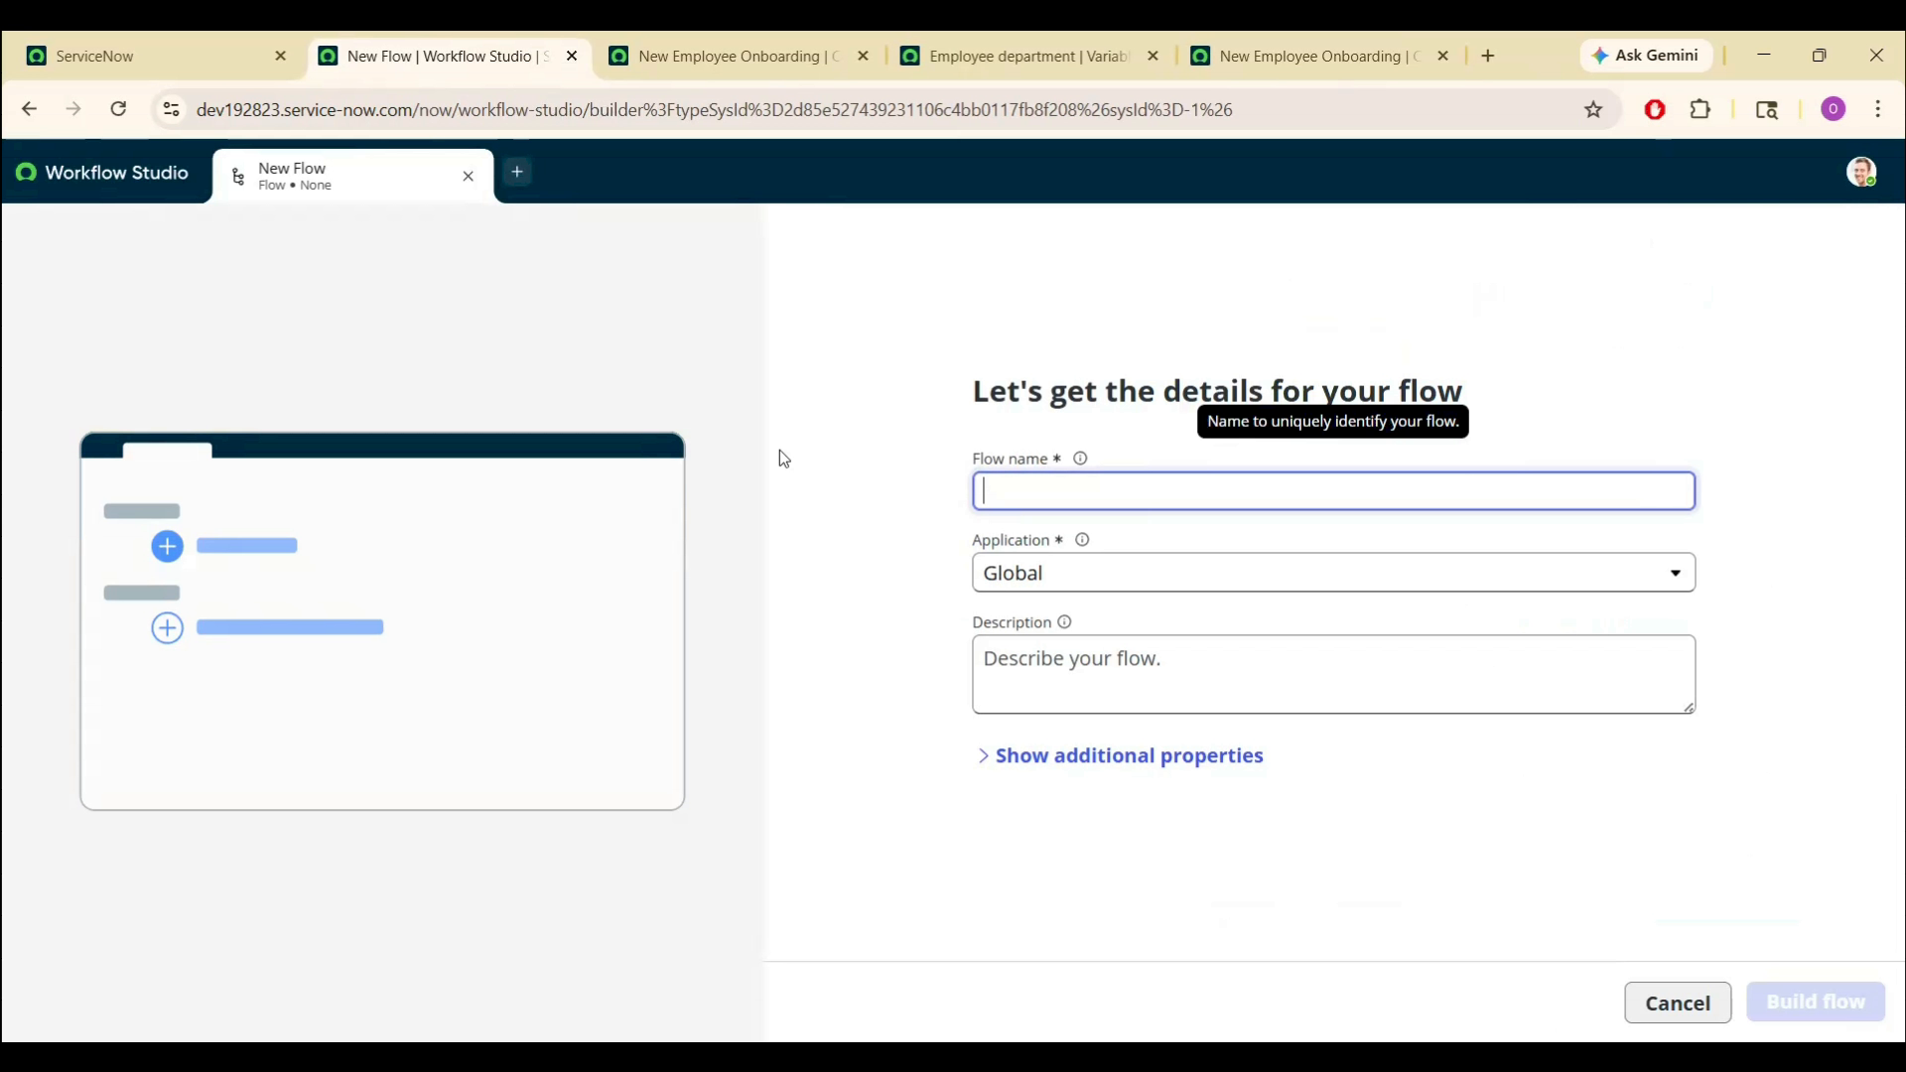
type("New Employee Onboarding")
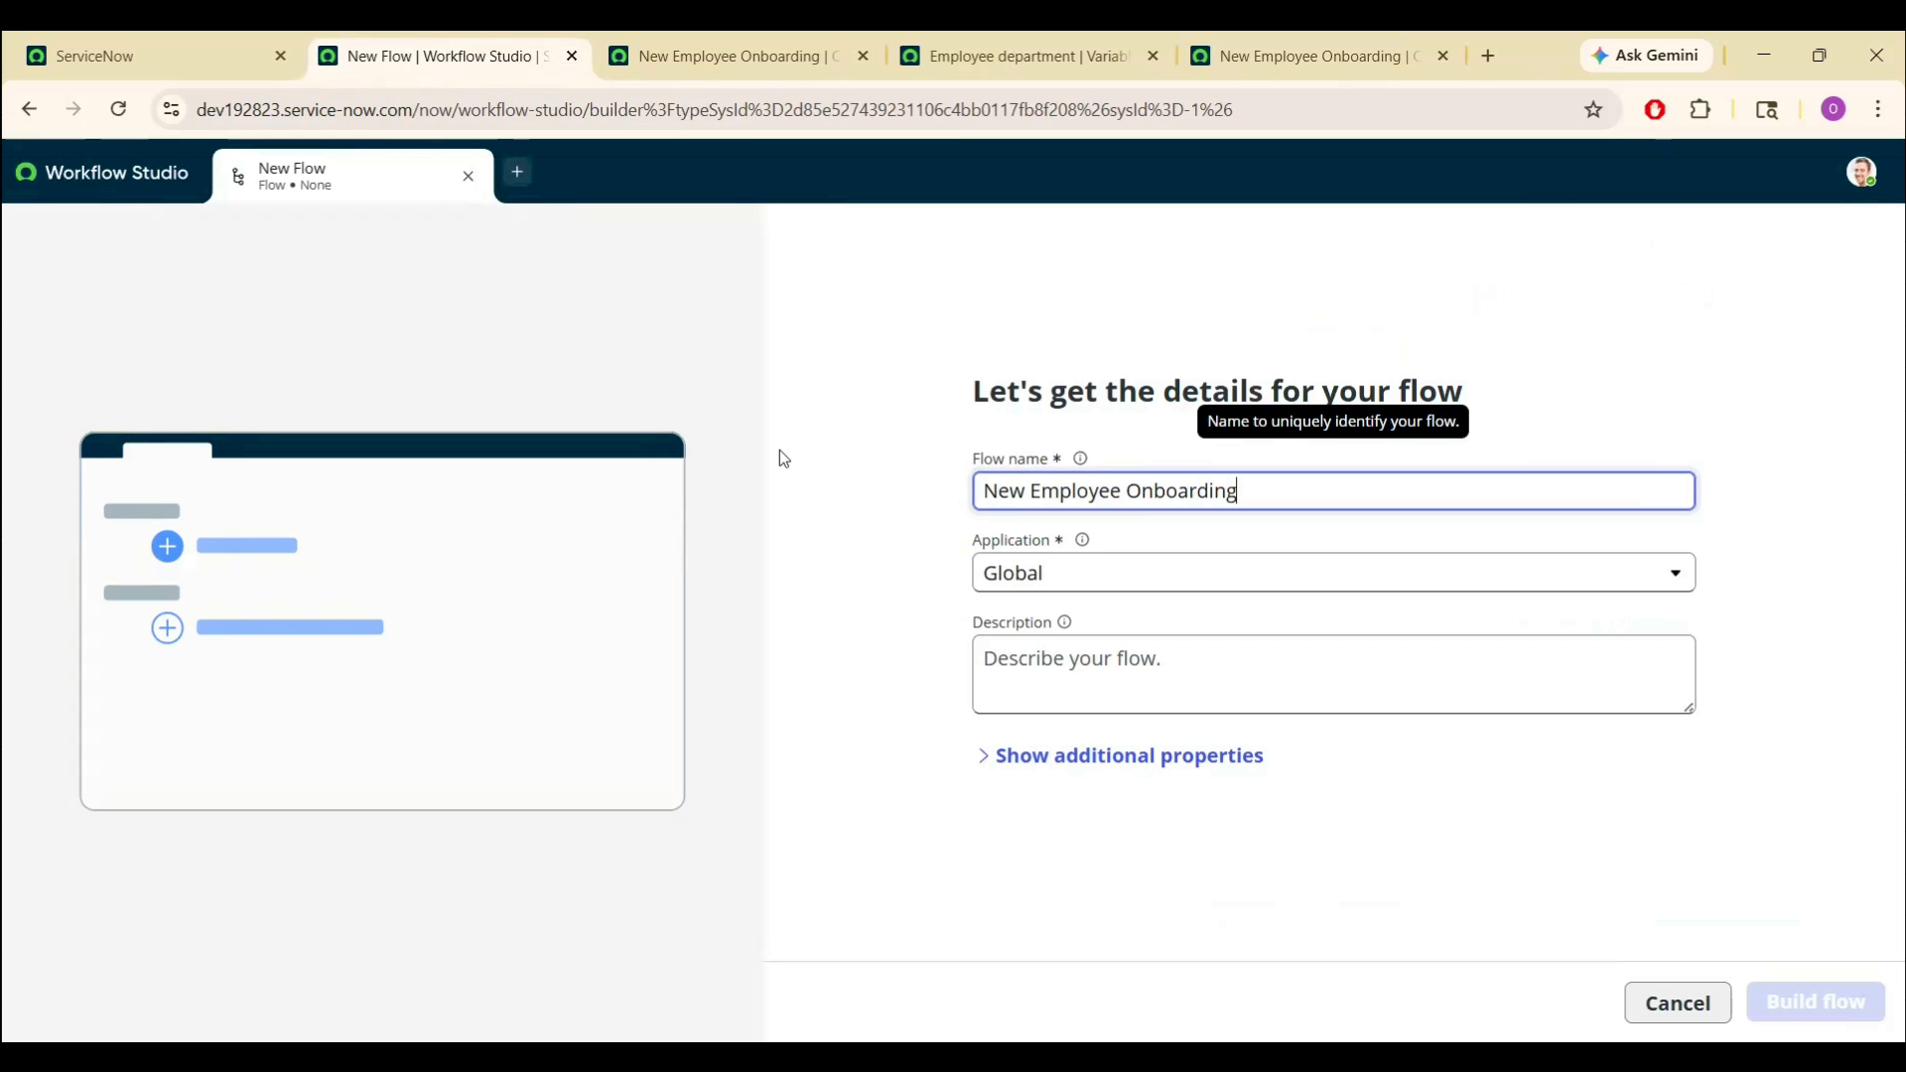
type(" Flow")
left_click(1815, 1003)
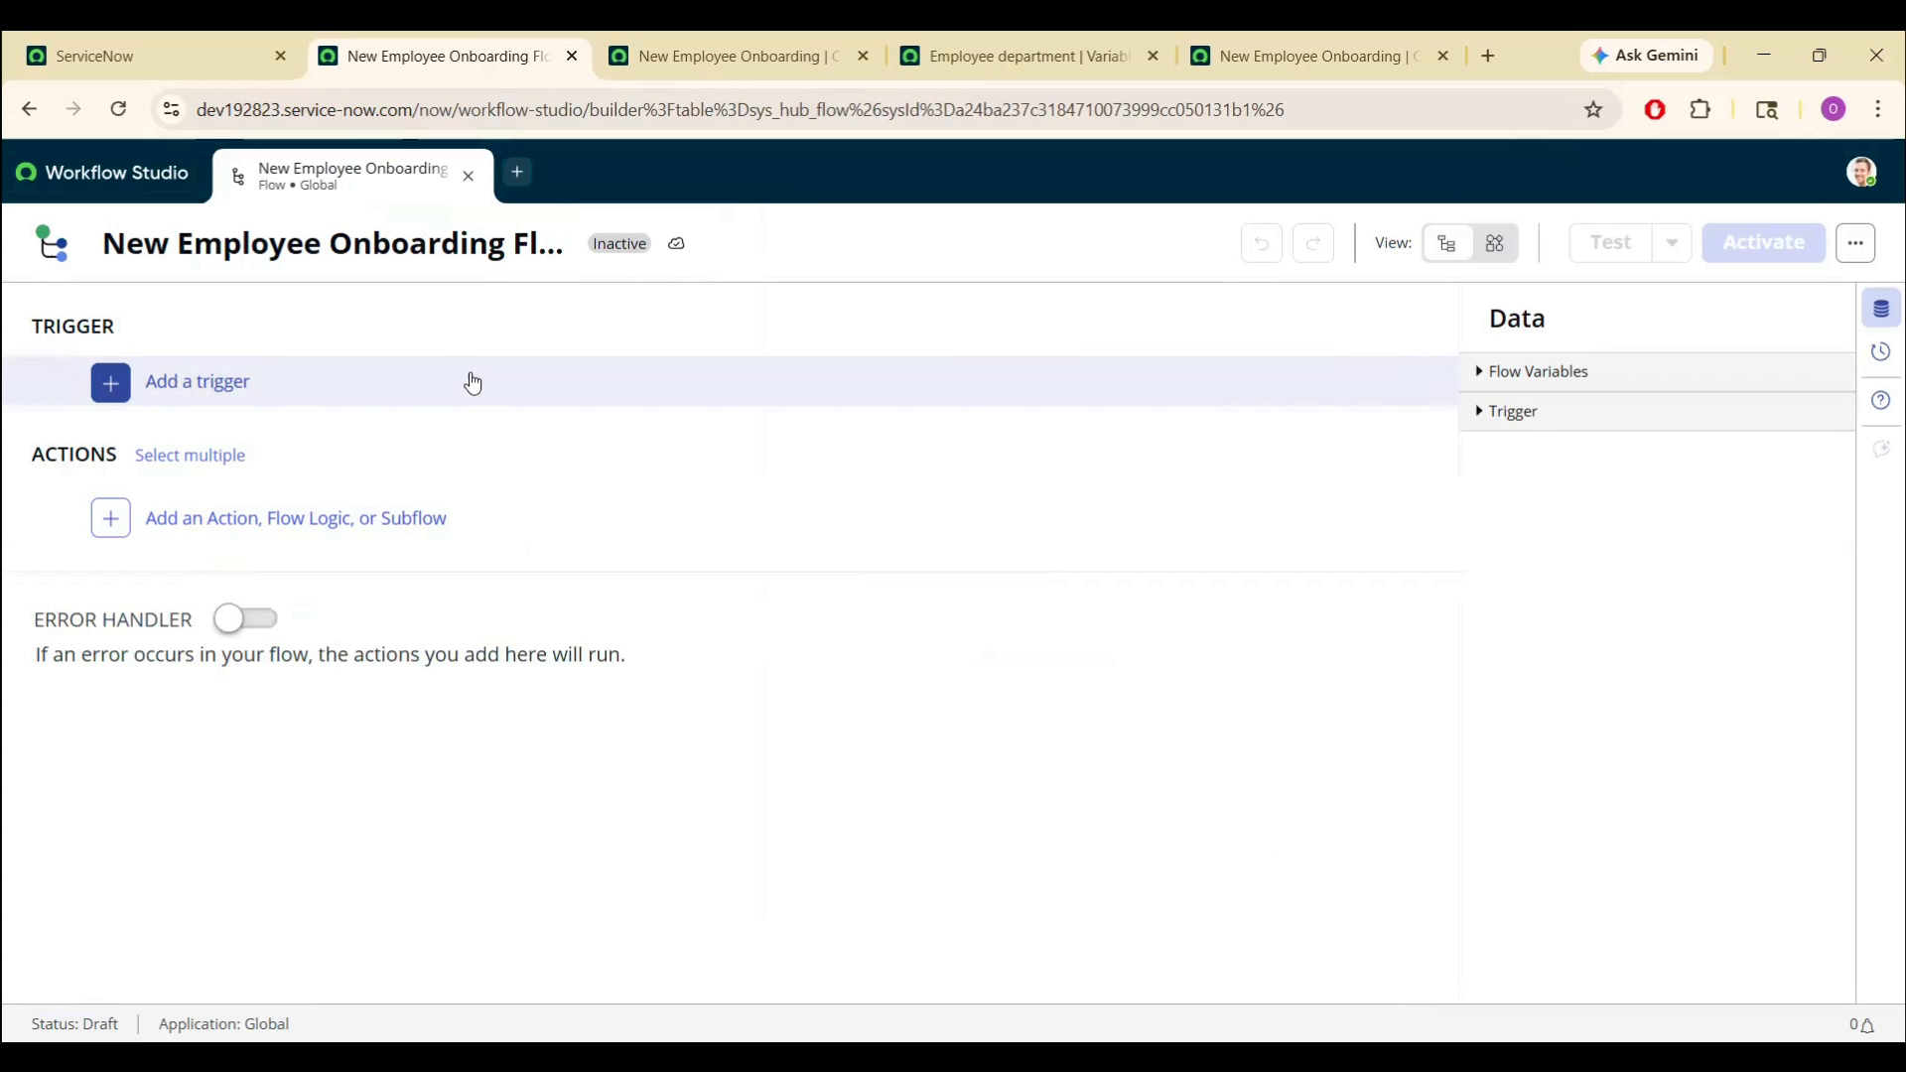
- Give the onboarding flow an Application > Service Catalog trigger
left_click(208, 386)
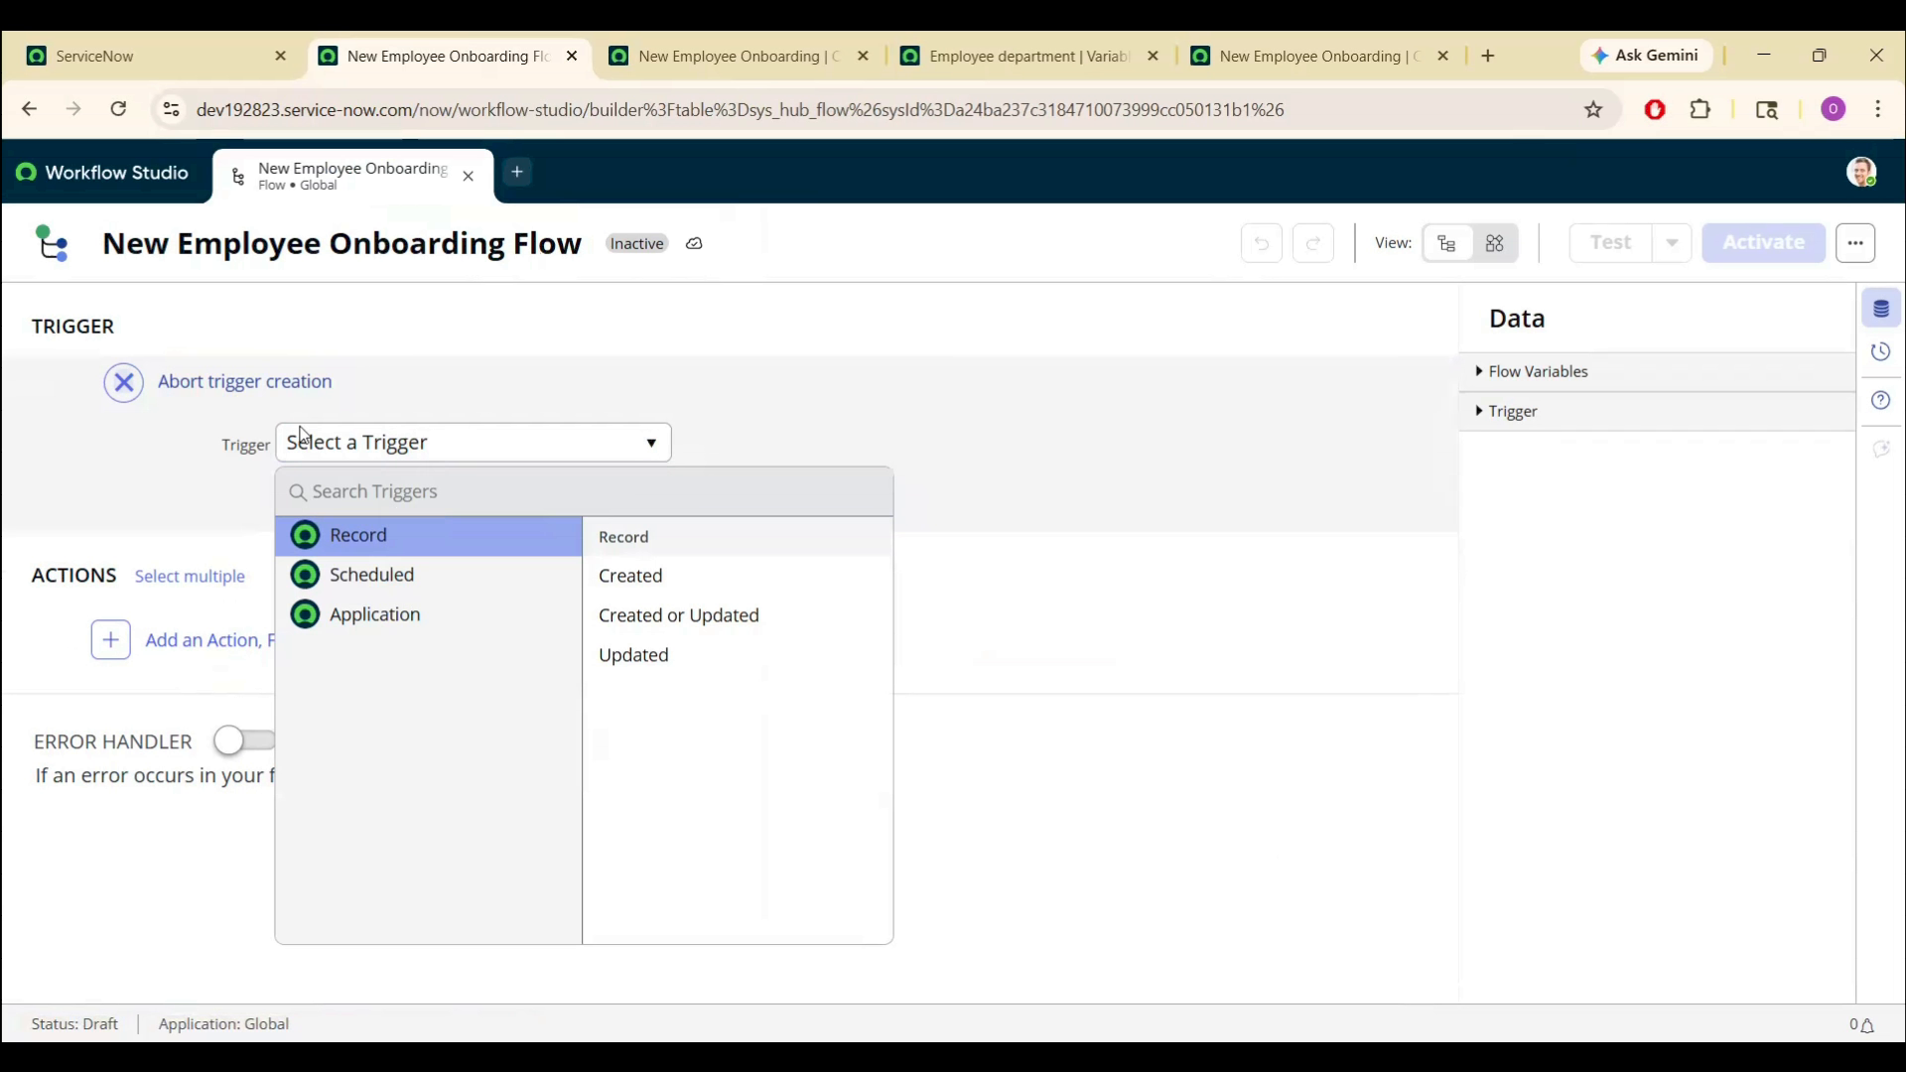
left_click(425, 617)
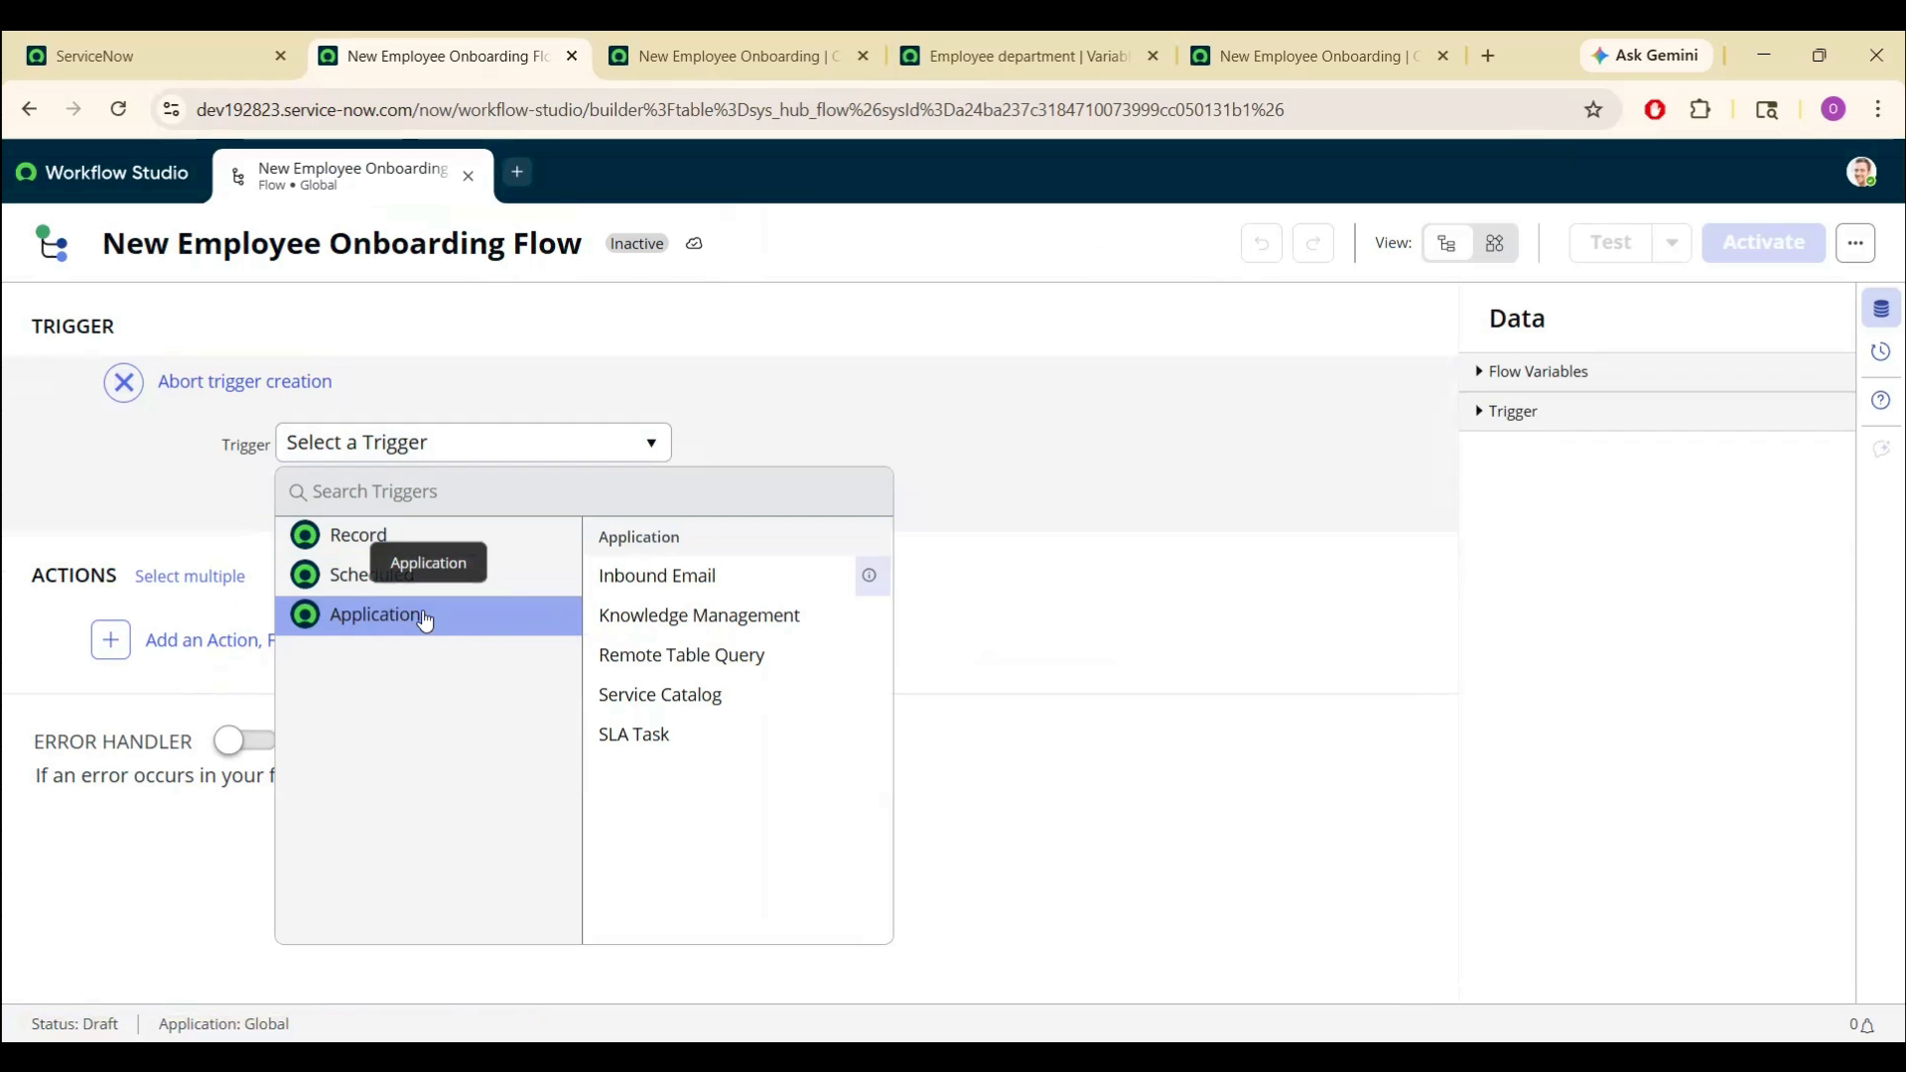
left_click(686, 696)
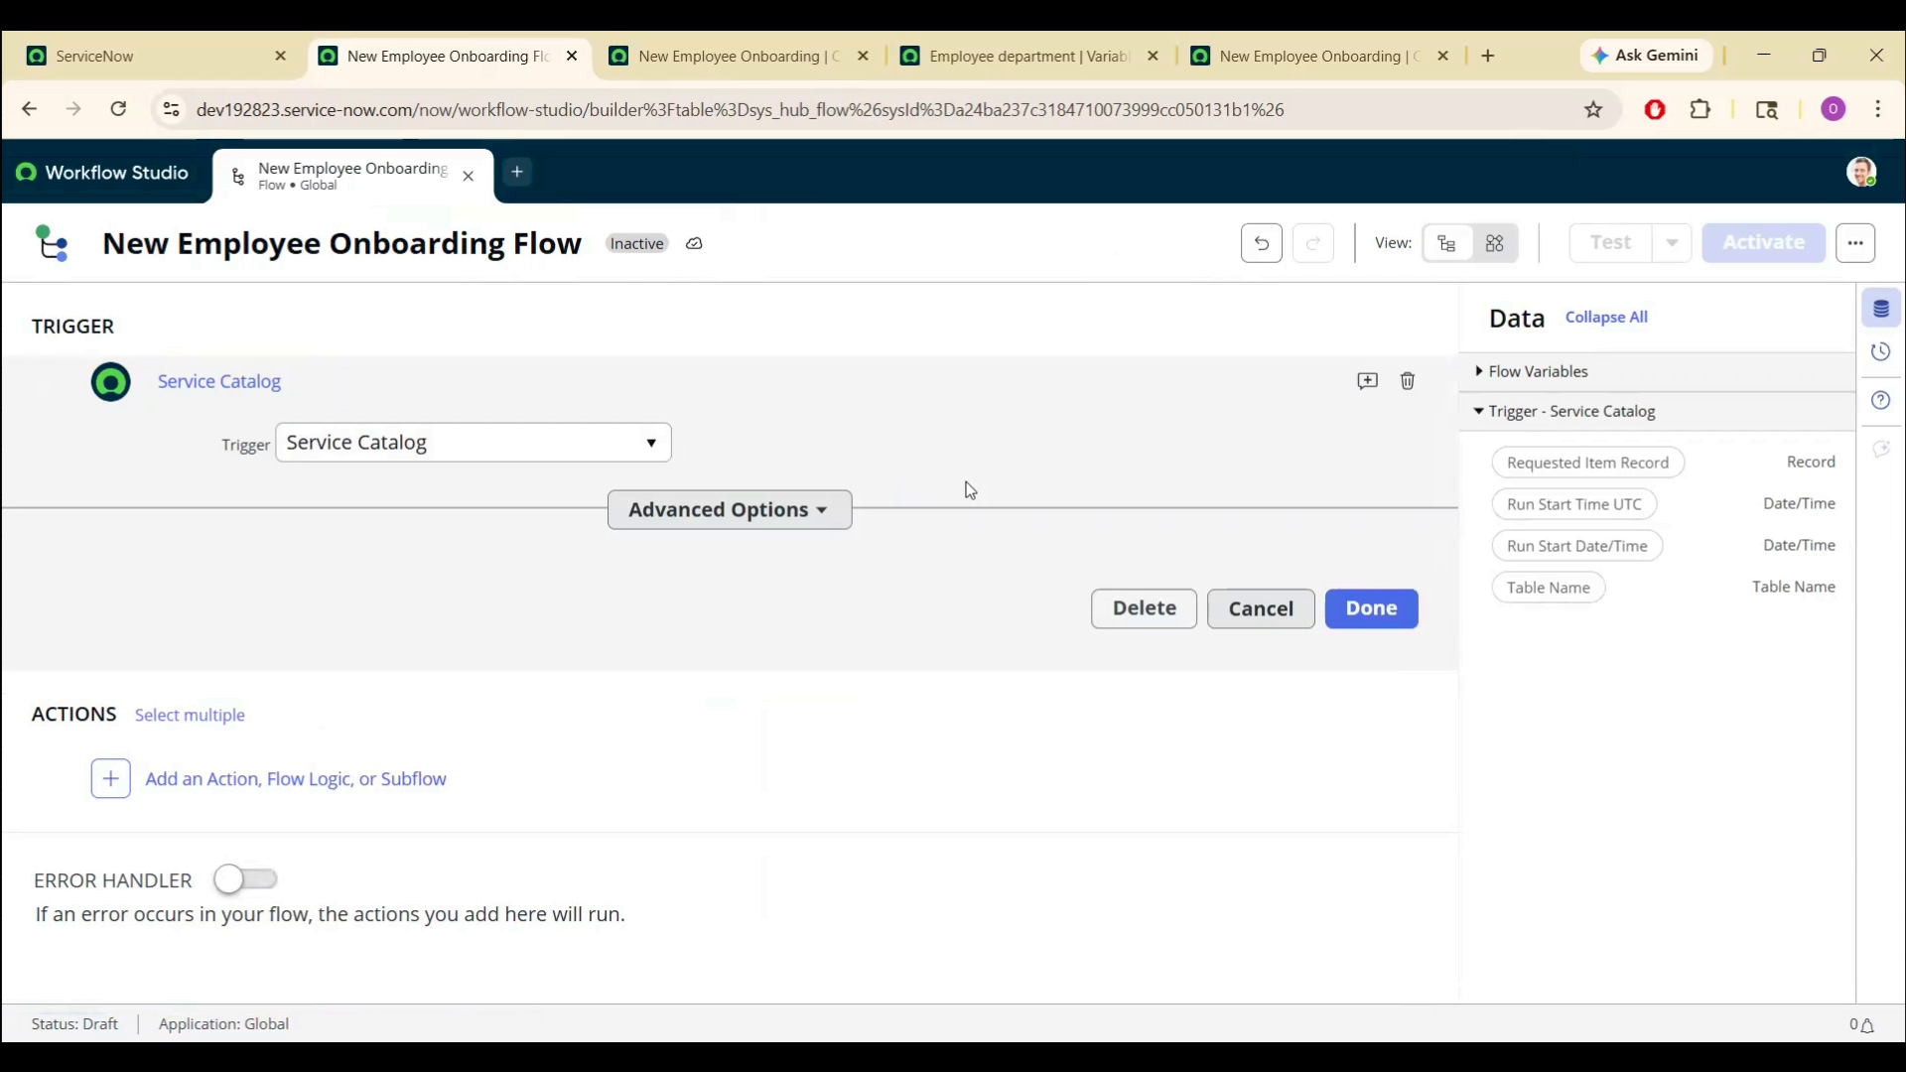
left_click(1370, 607)
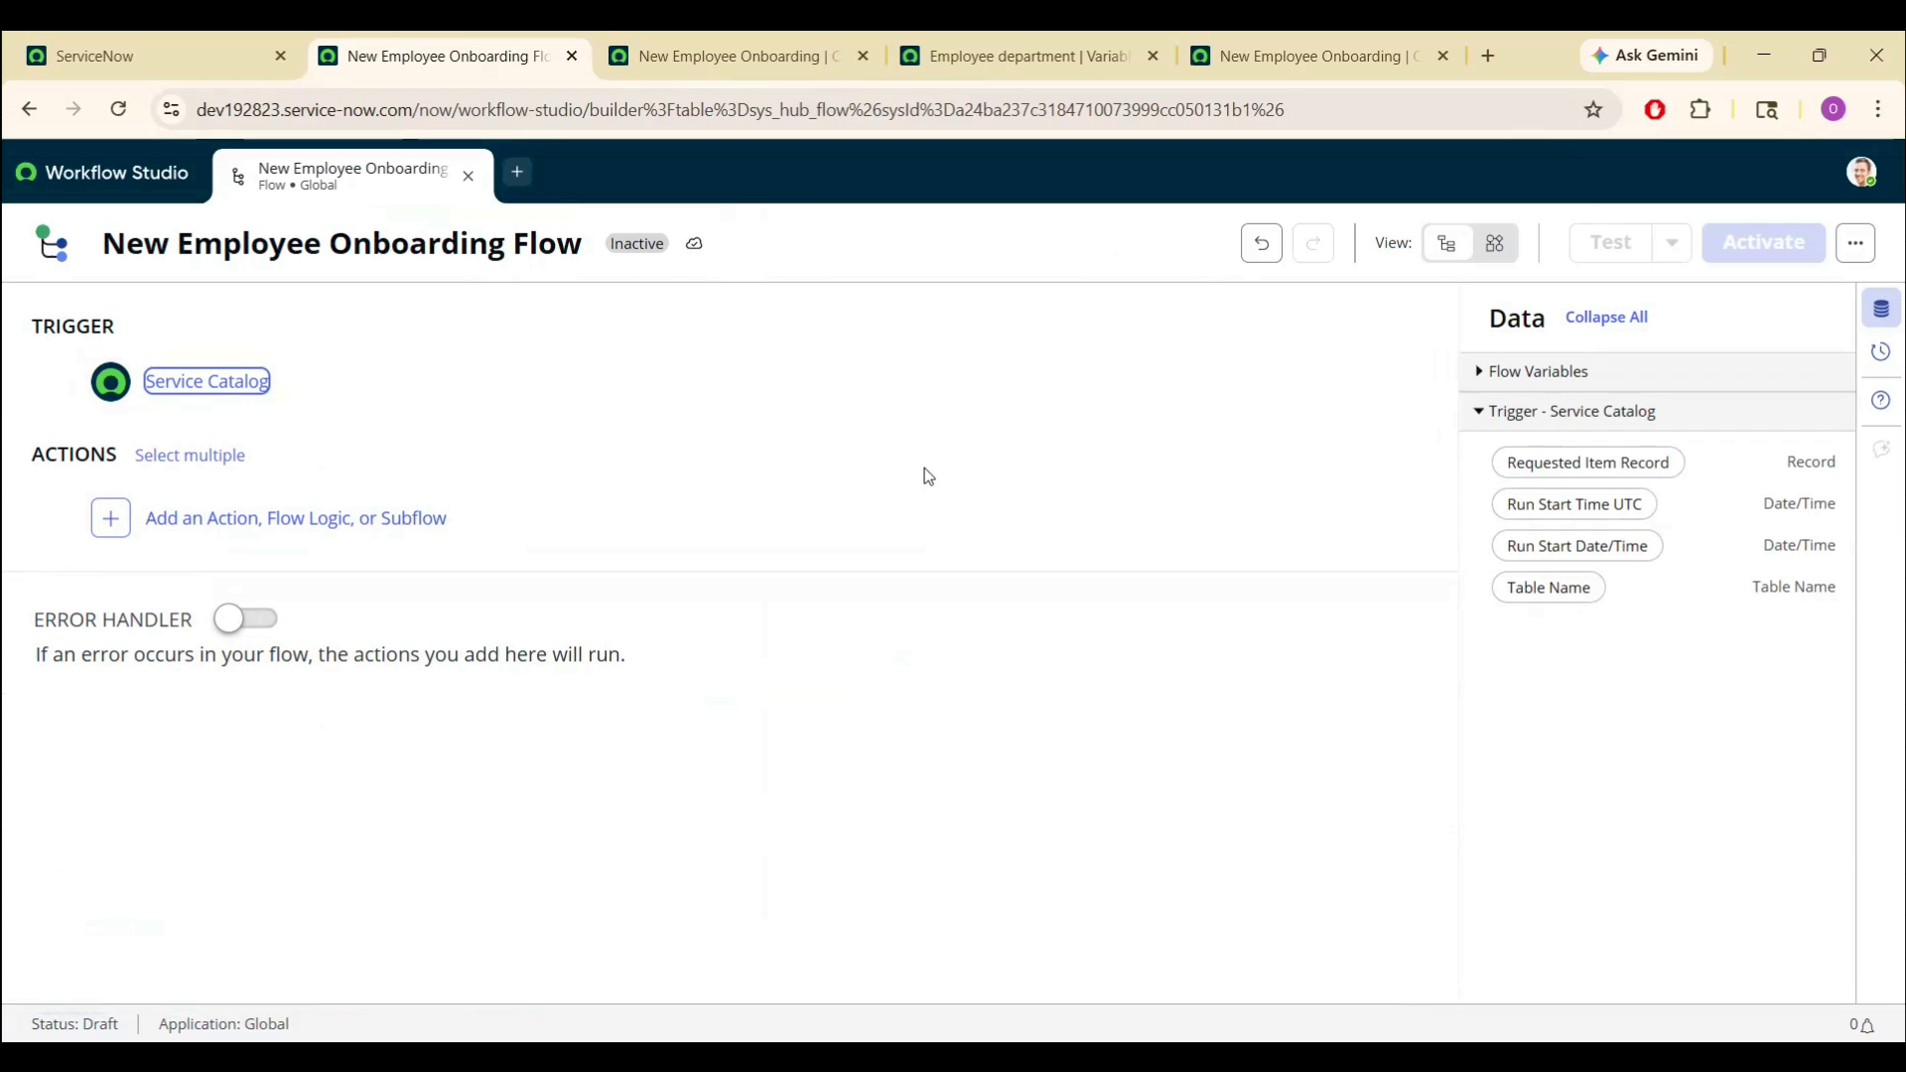
- Add the Create Catalog Task action, found by searching 'create', as the flow's first step
left_click(519, 621)
left_click(112, 519)
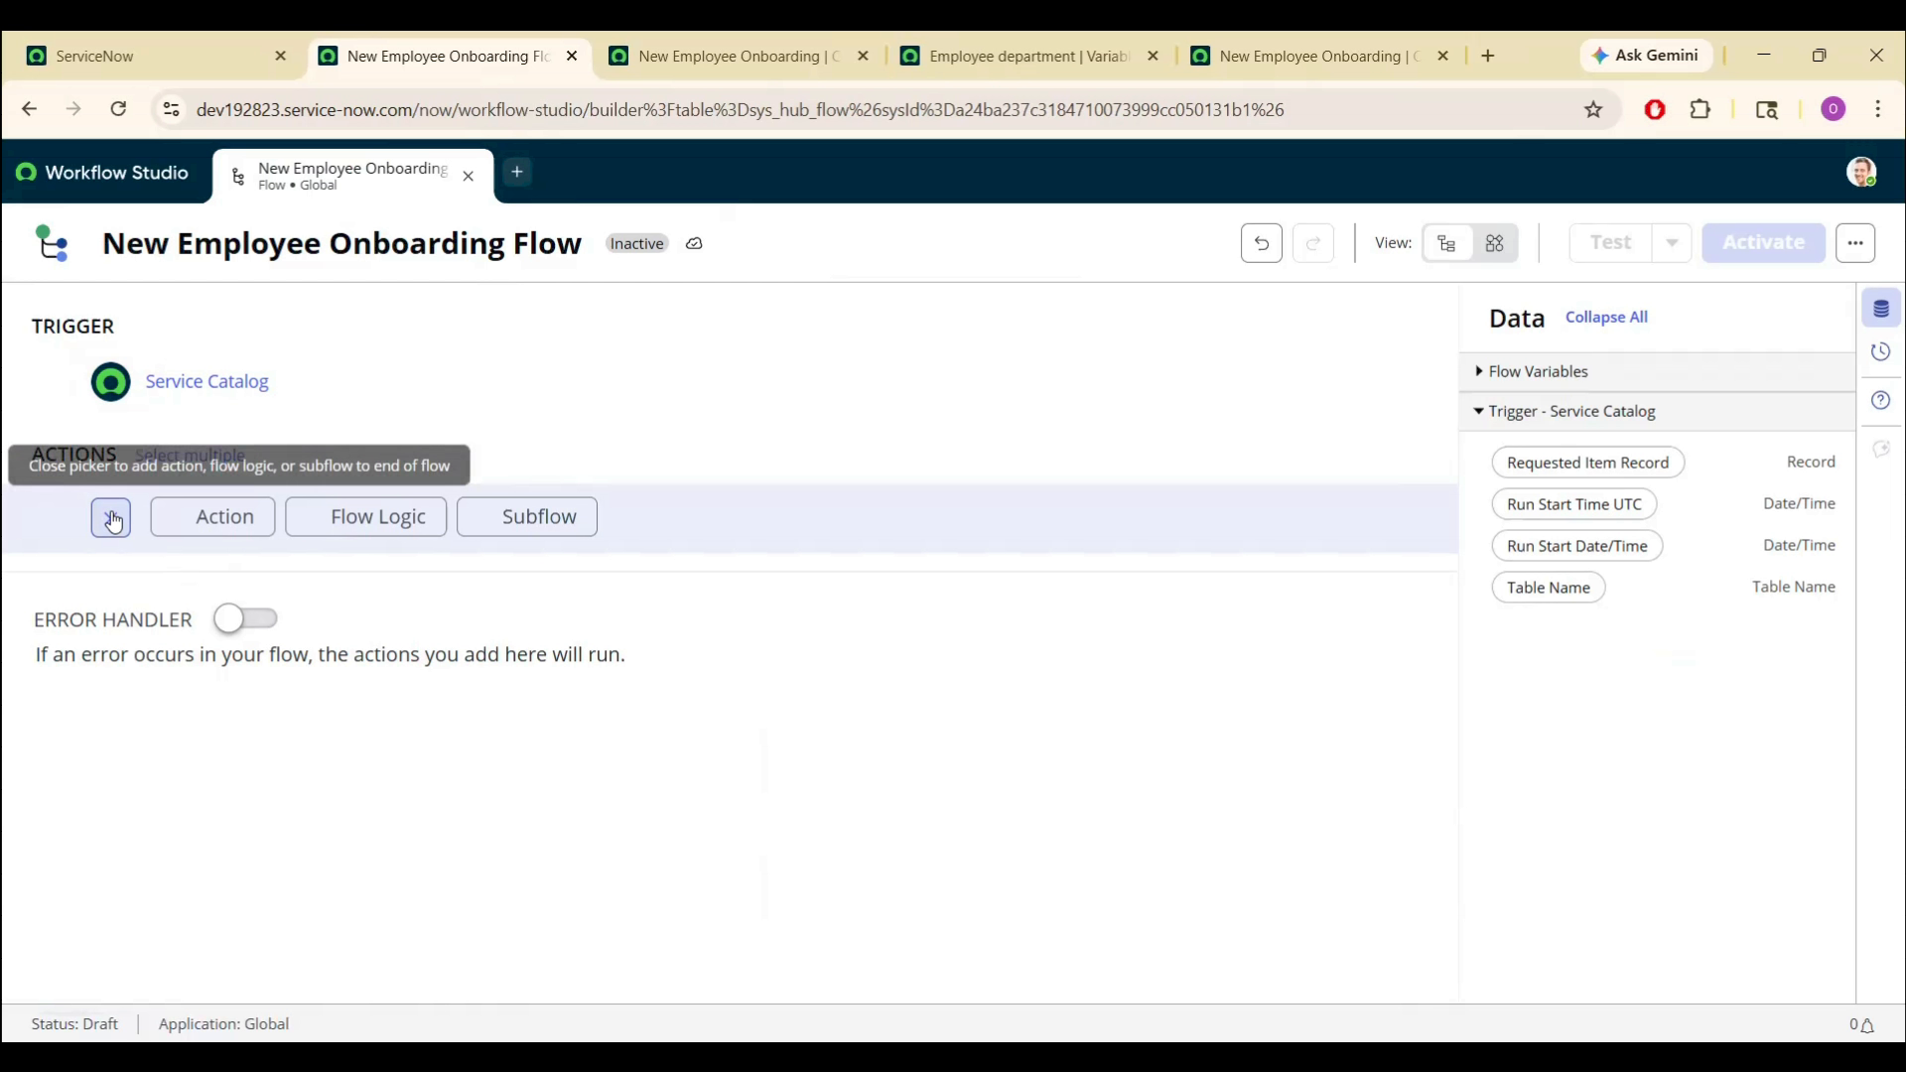
left_click(232, 517)
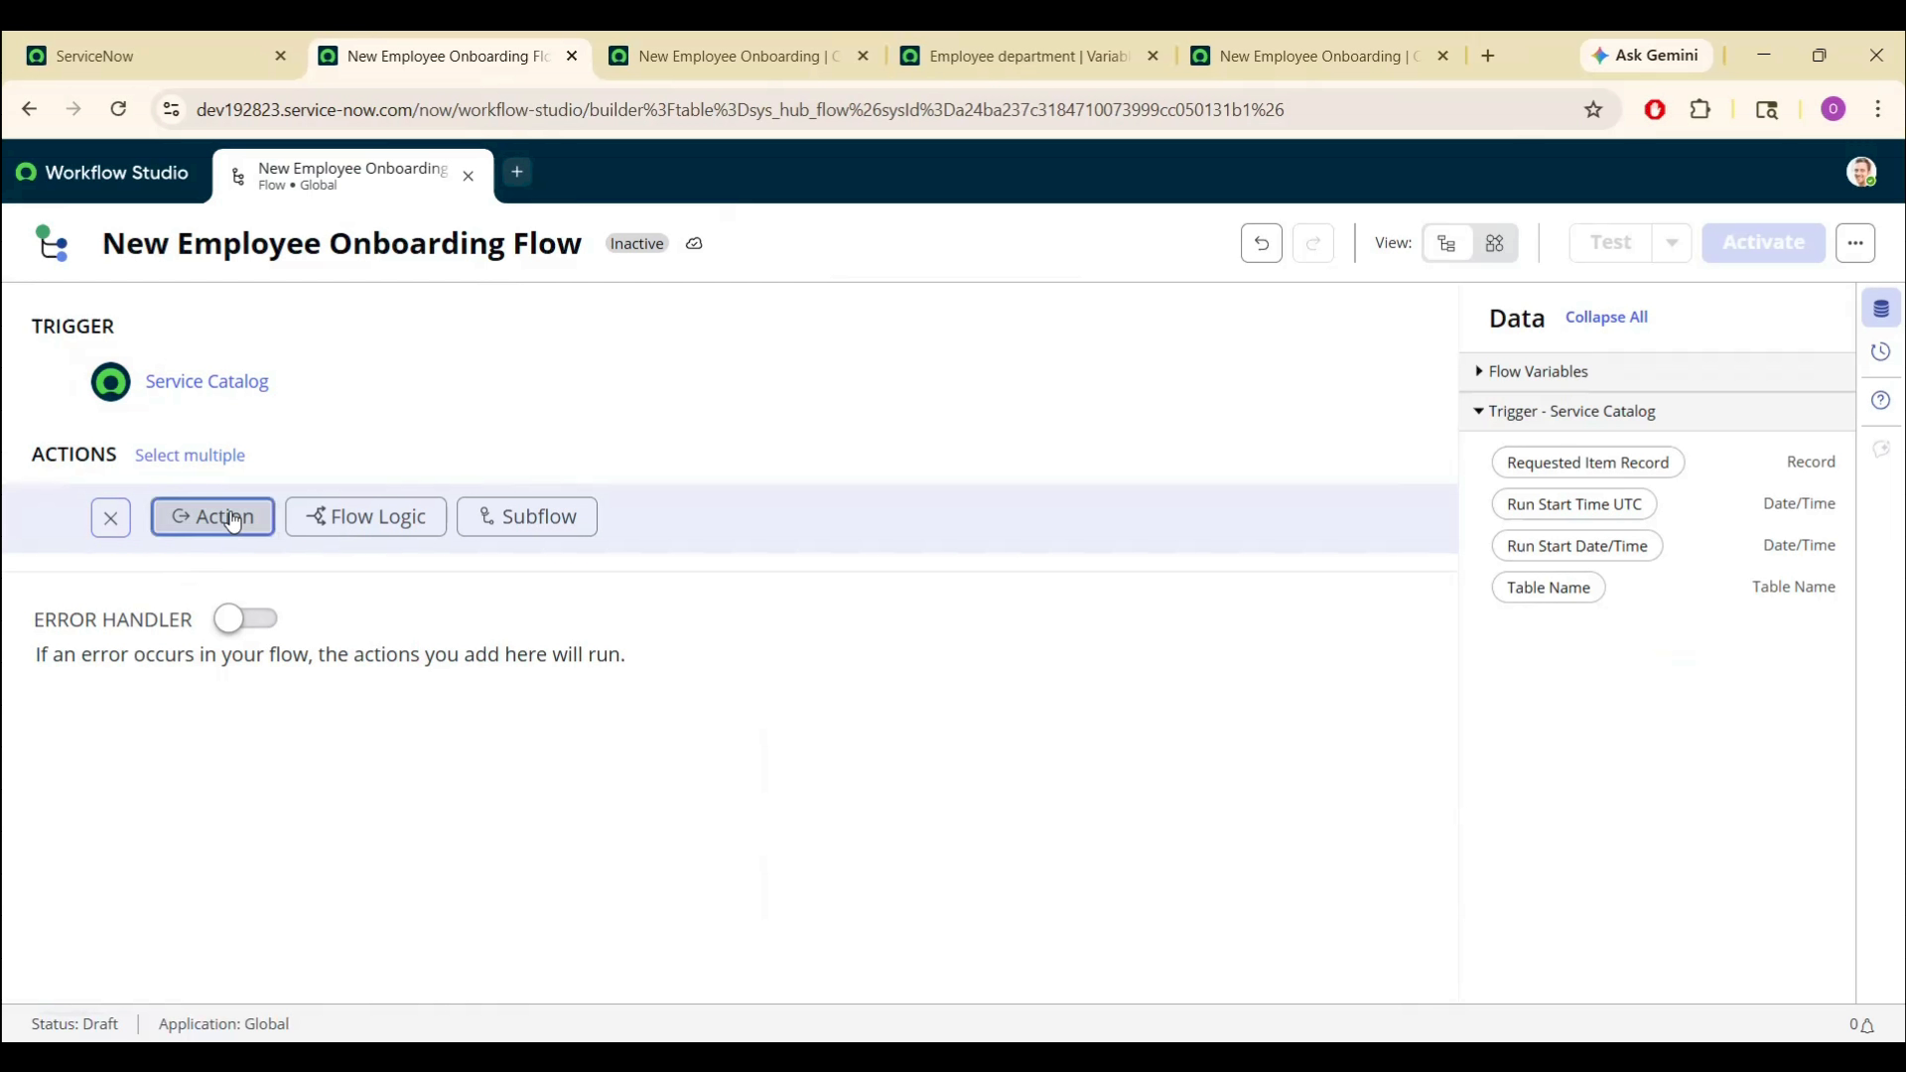
type("c")
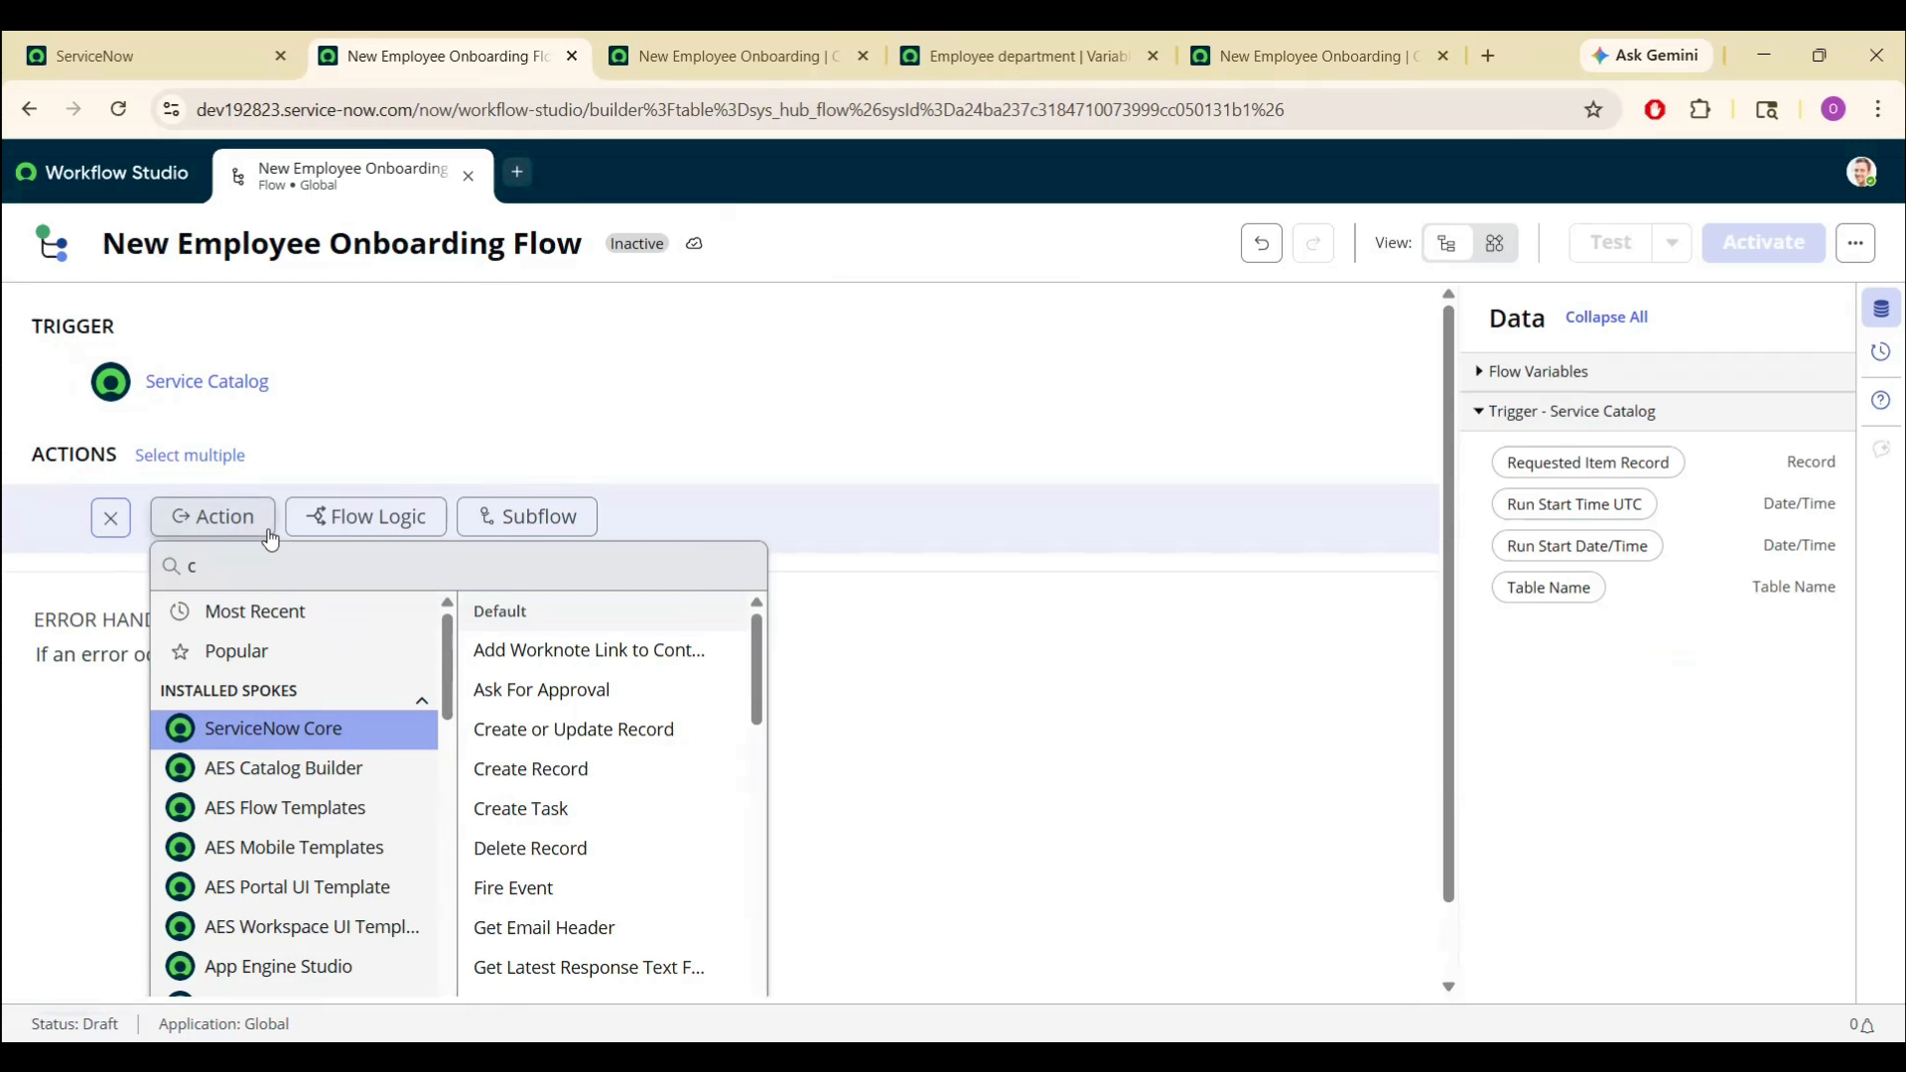
type("reate")
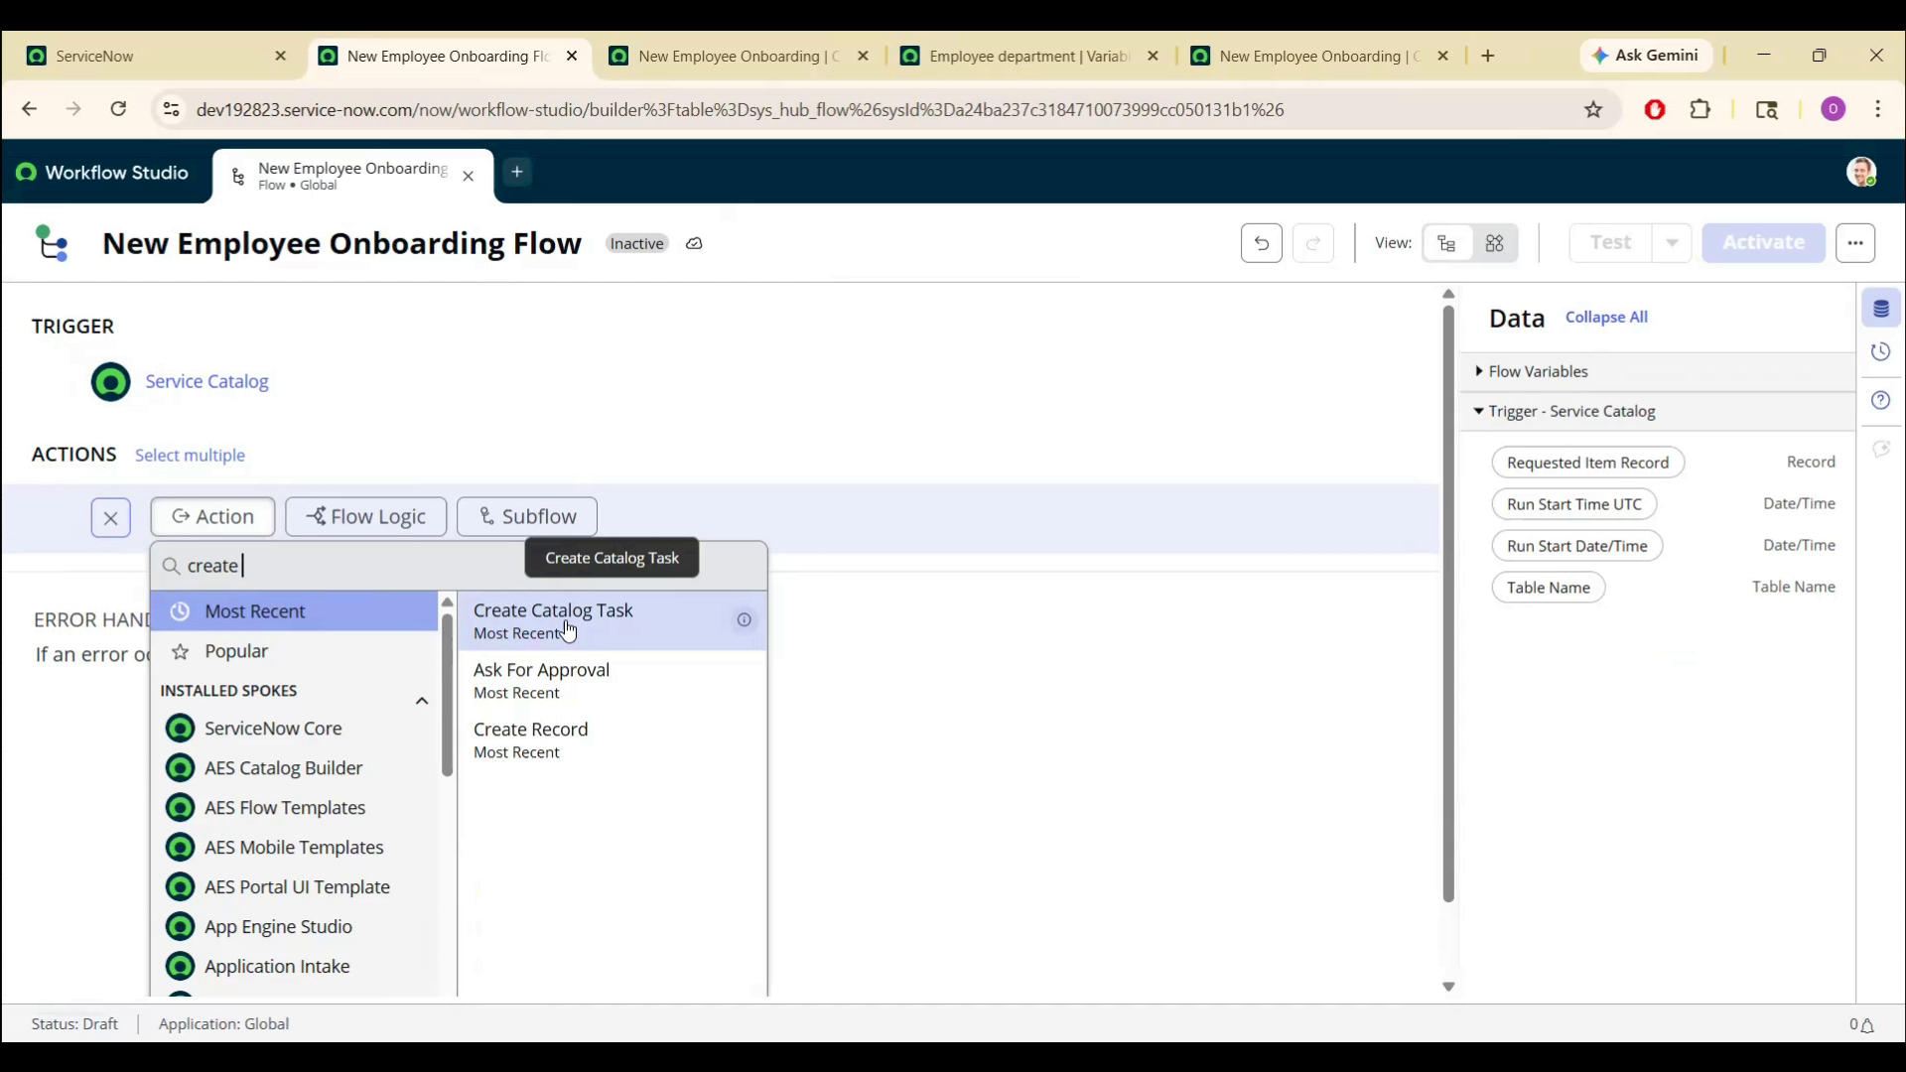
left_click(568, 631)
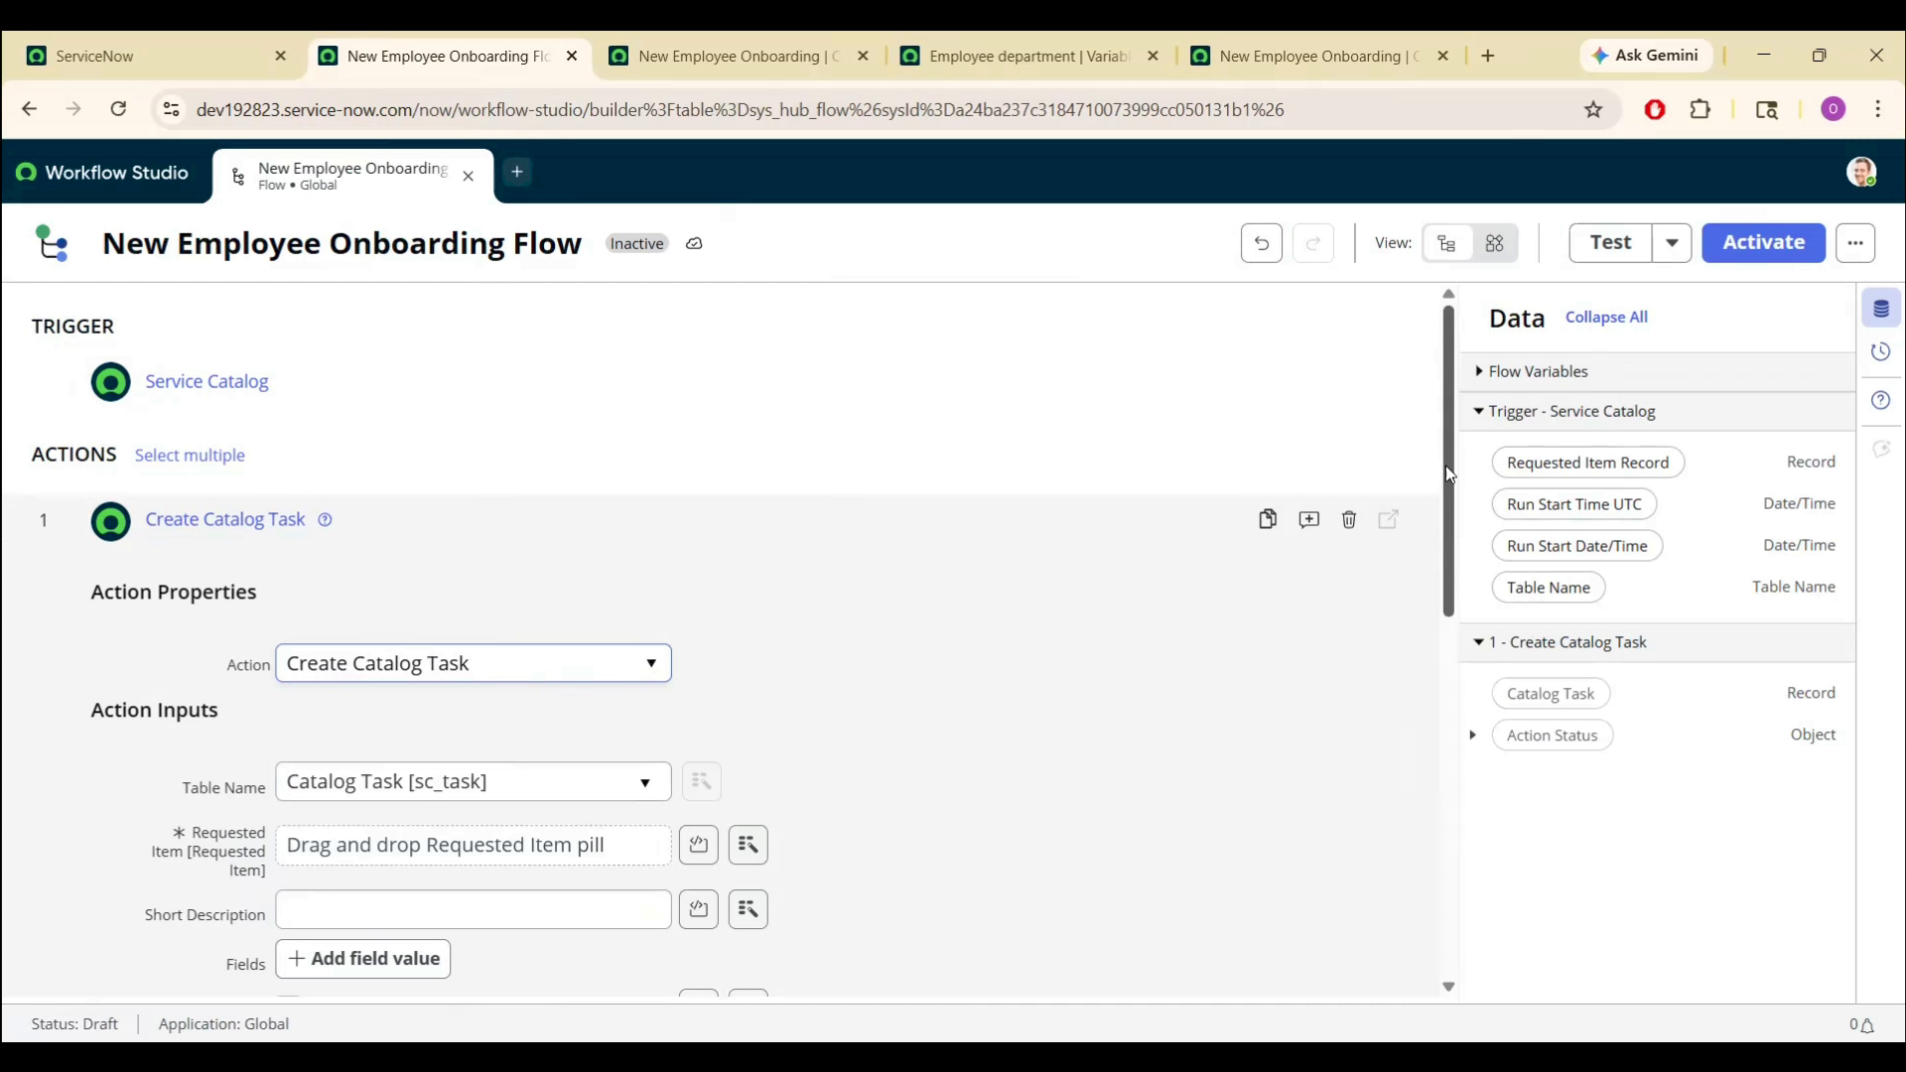
- Map the trigger's Requested Item Record data pill into the Short Description input
left_click_drag(1445, 466, 1449, 596)
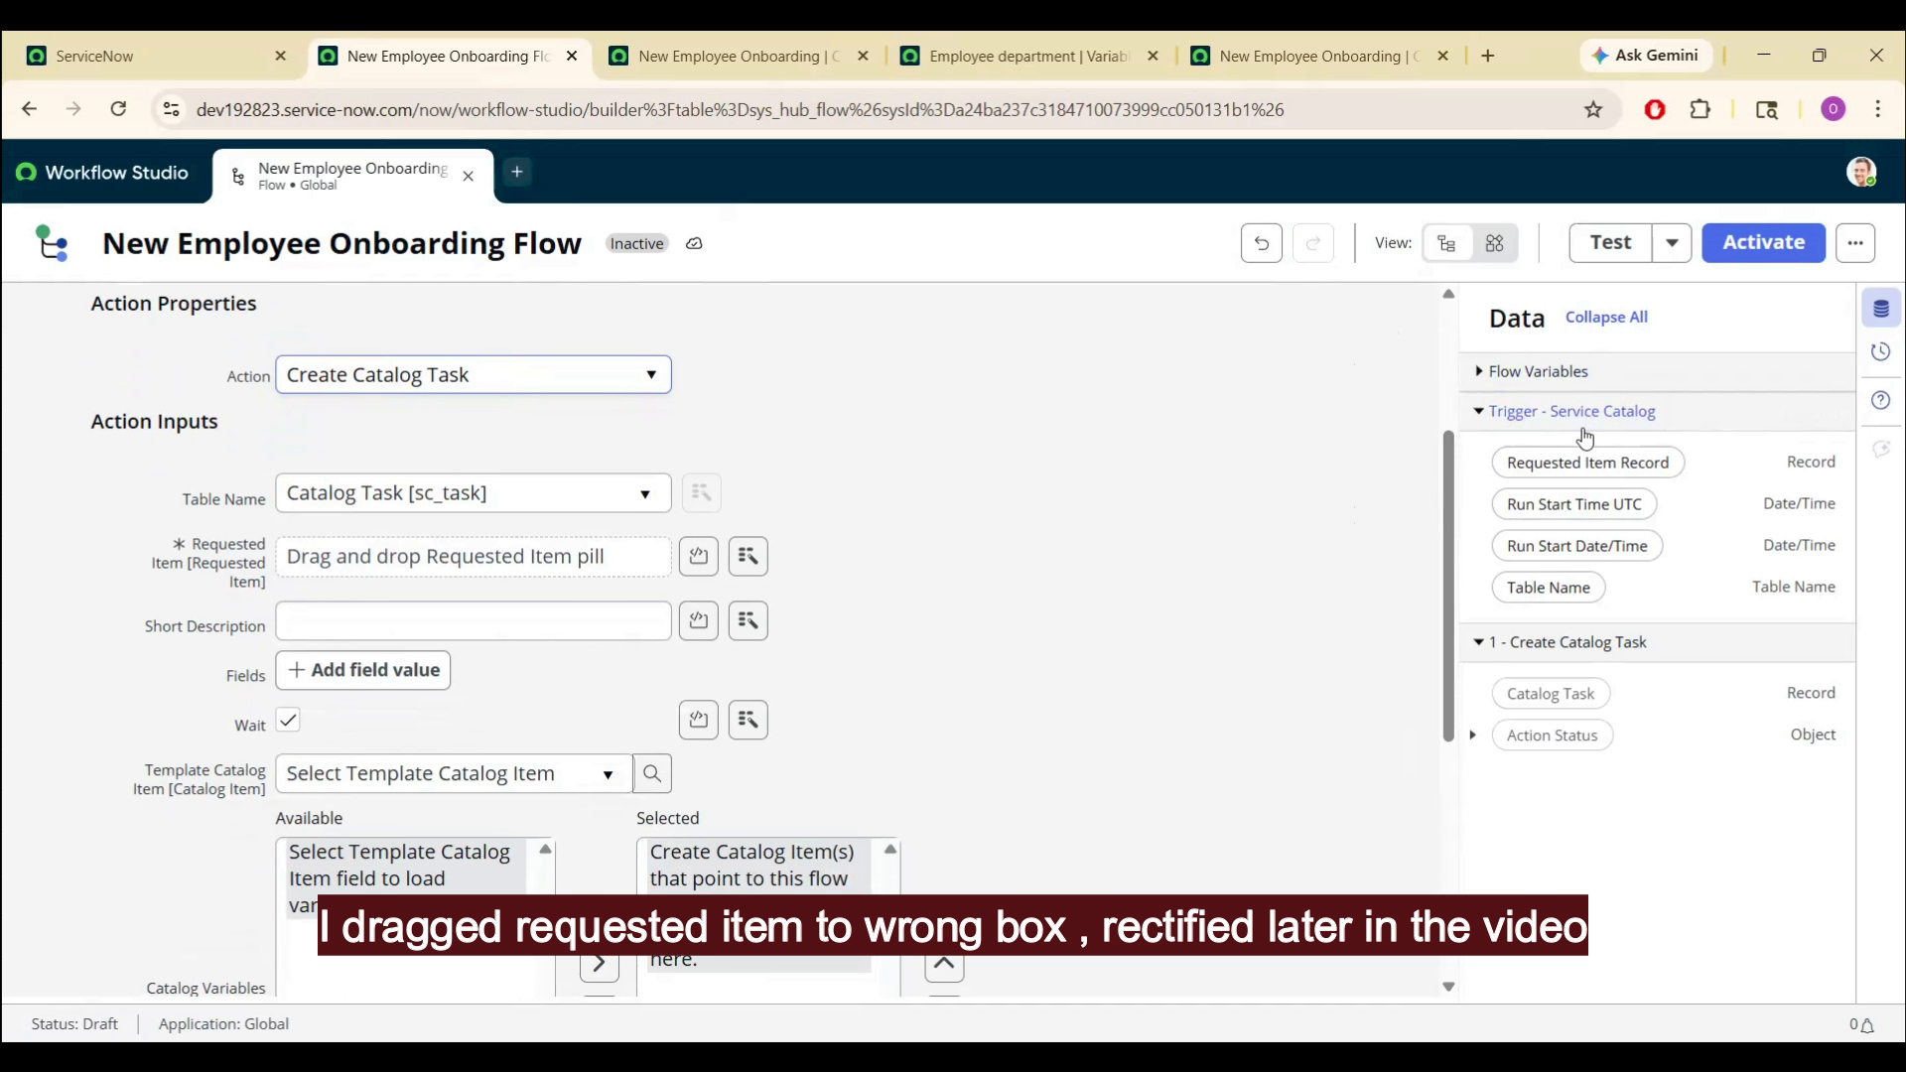
left_click_drag(1592, 471, 456, 630)
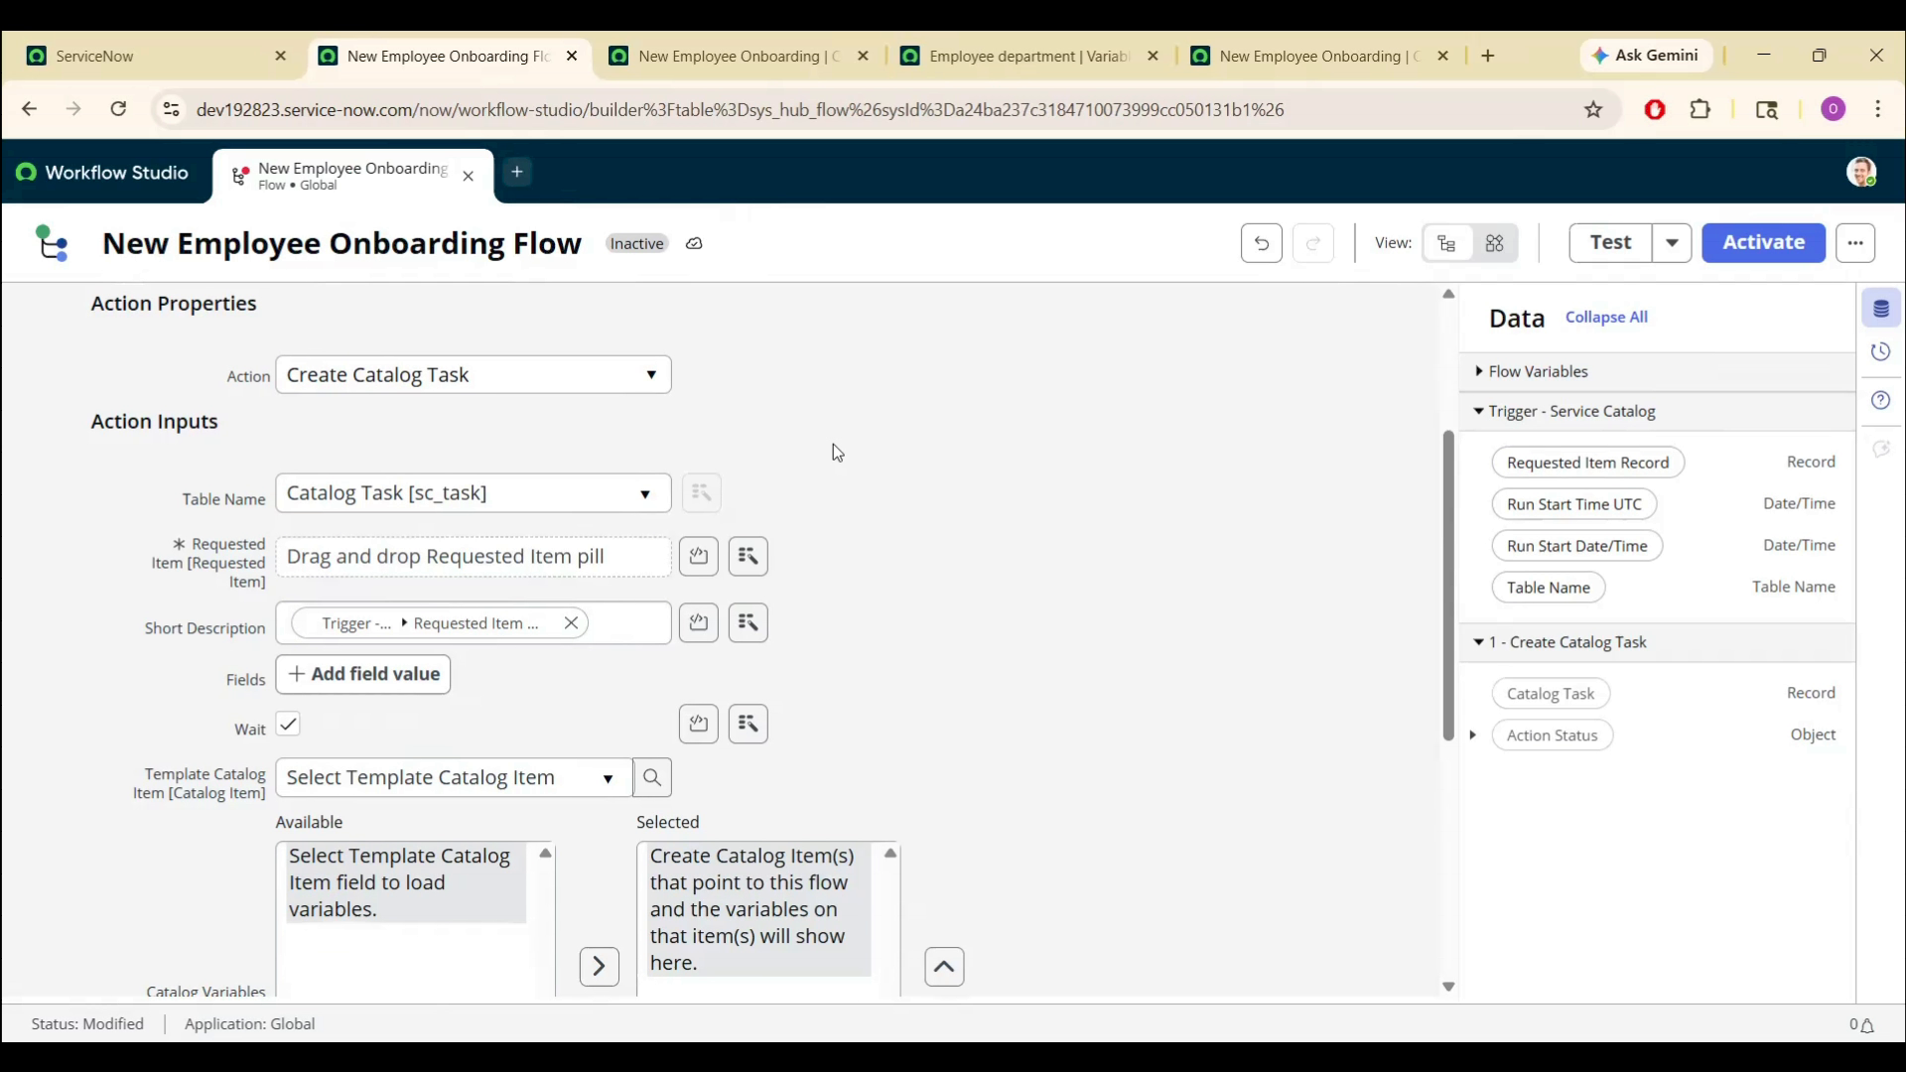
scroll(832, 443, "down", 1)
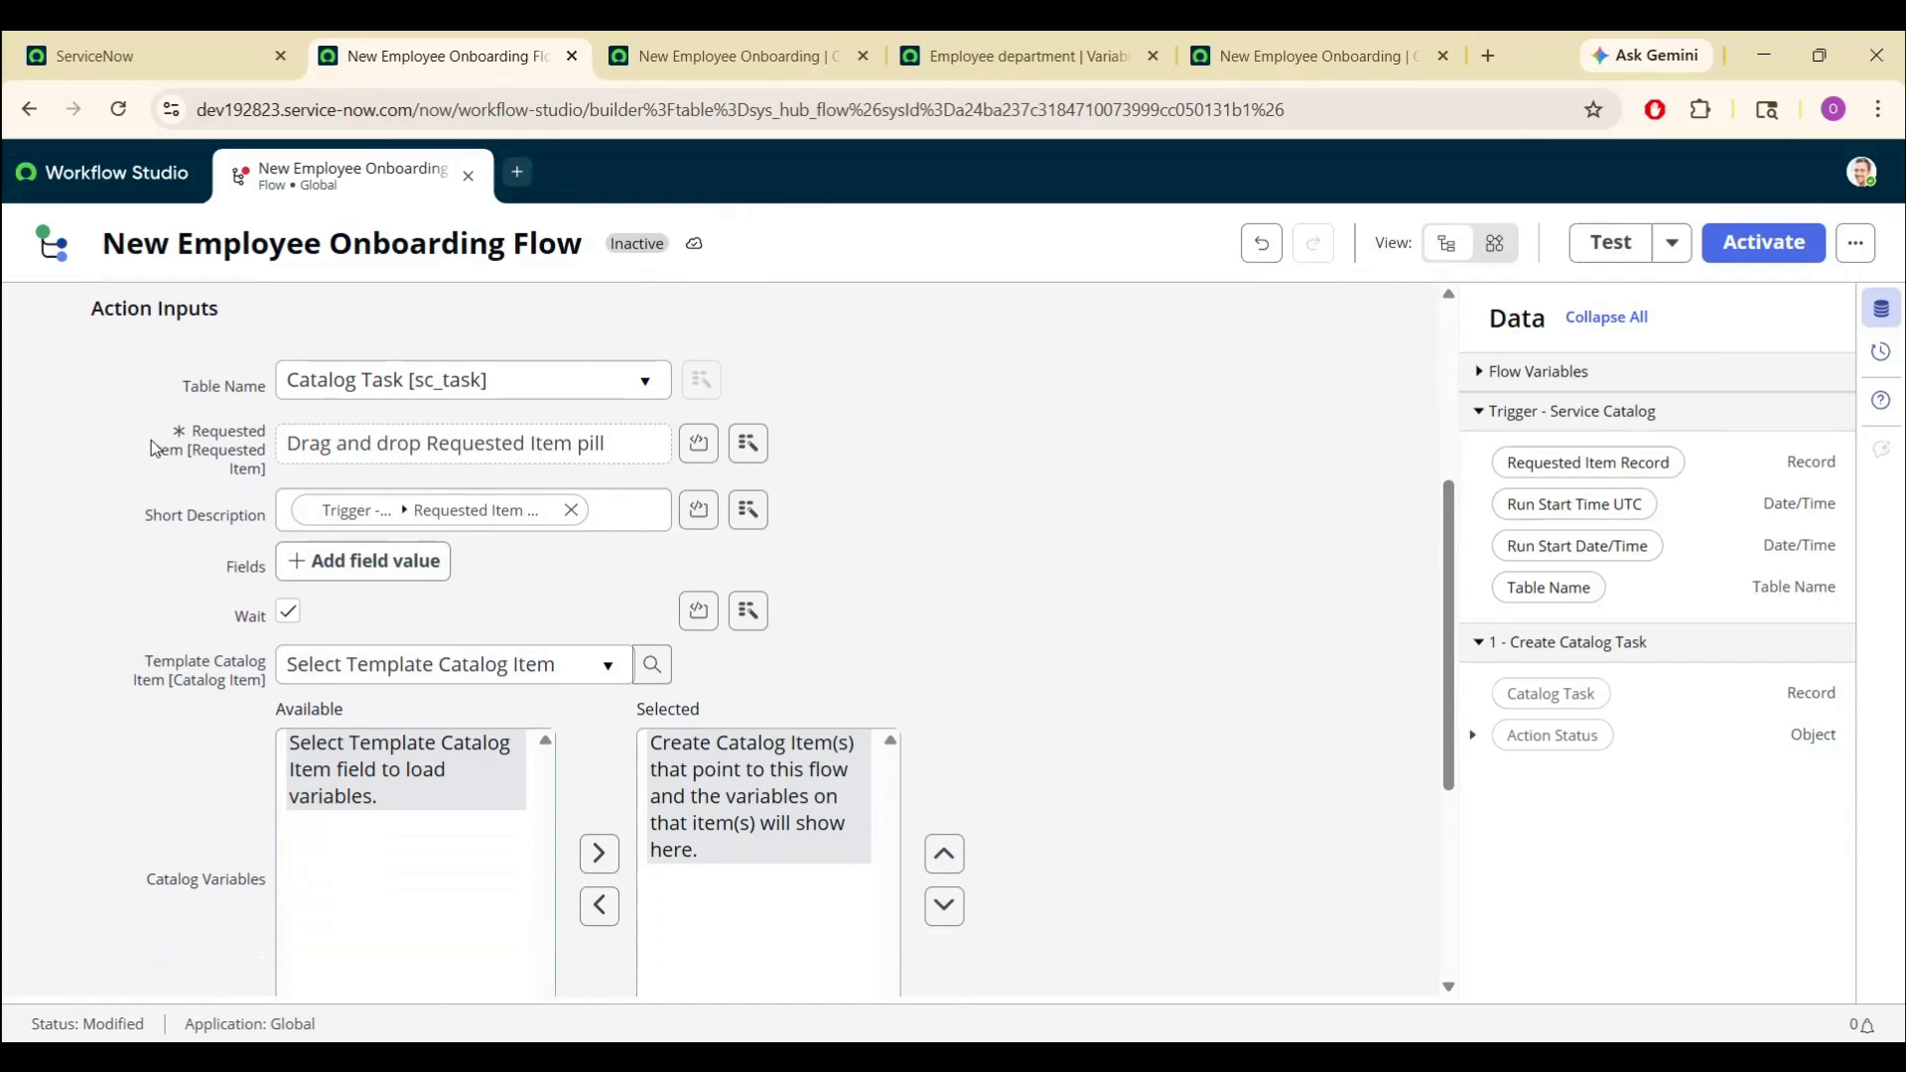
- Add a Short description field value set to 'Onboard new employee:'
left_click(330, 563)
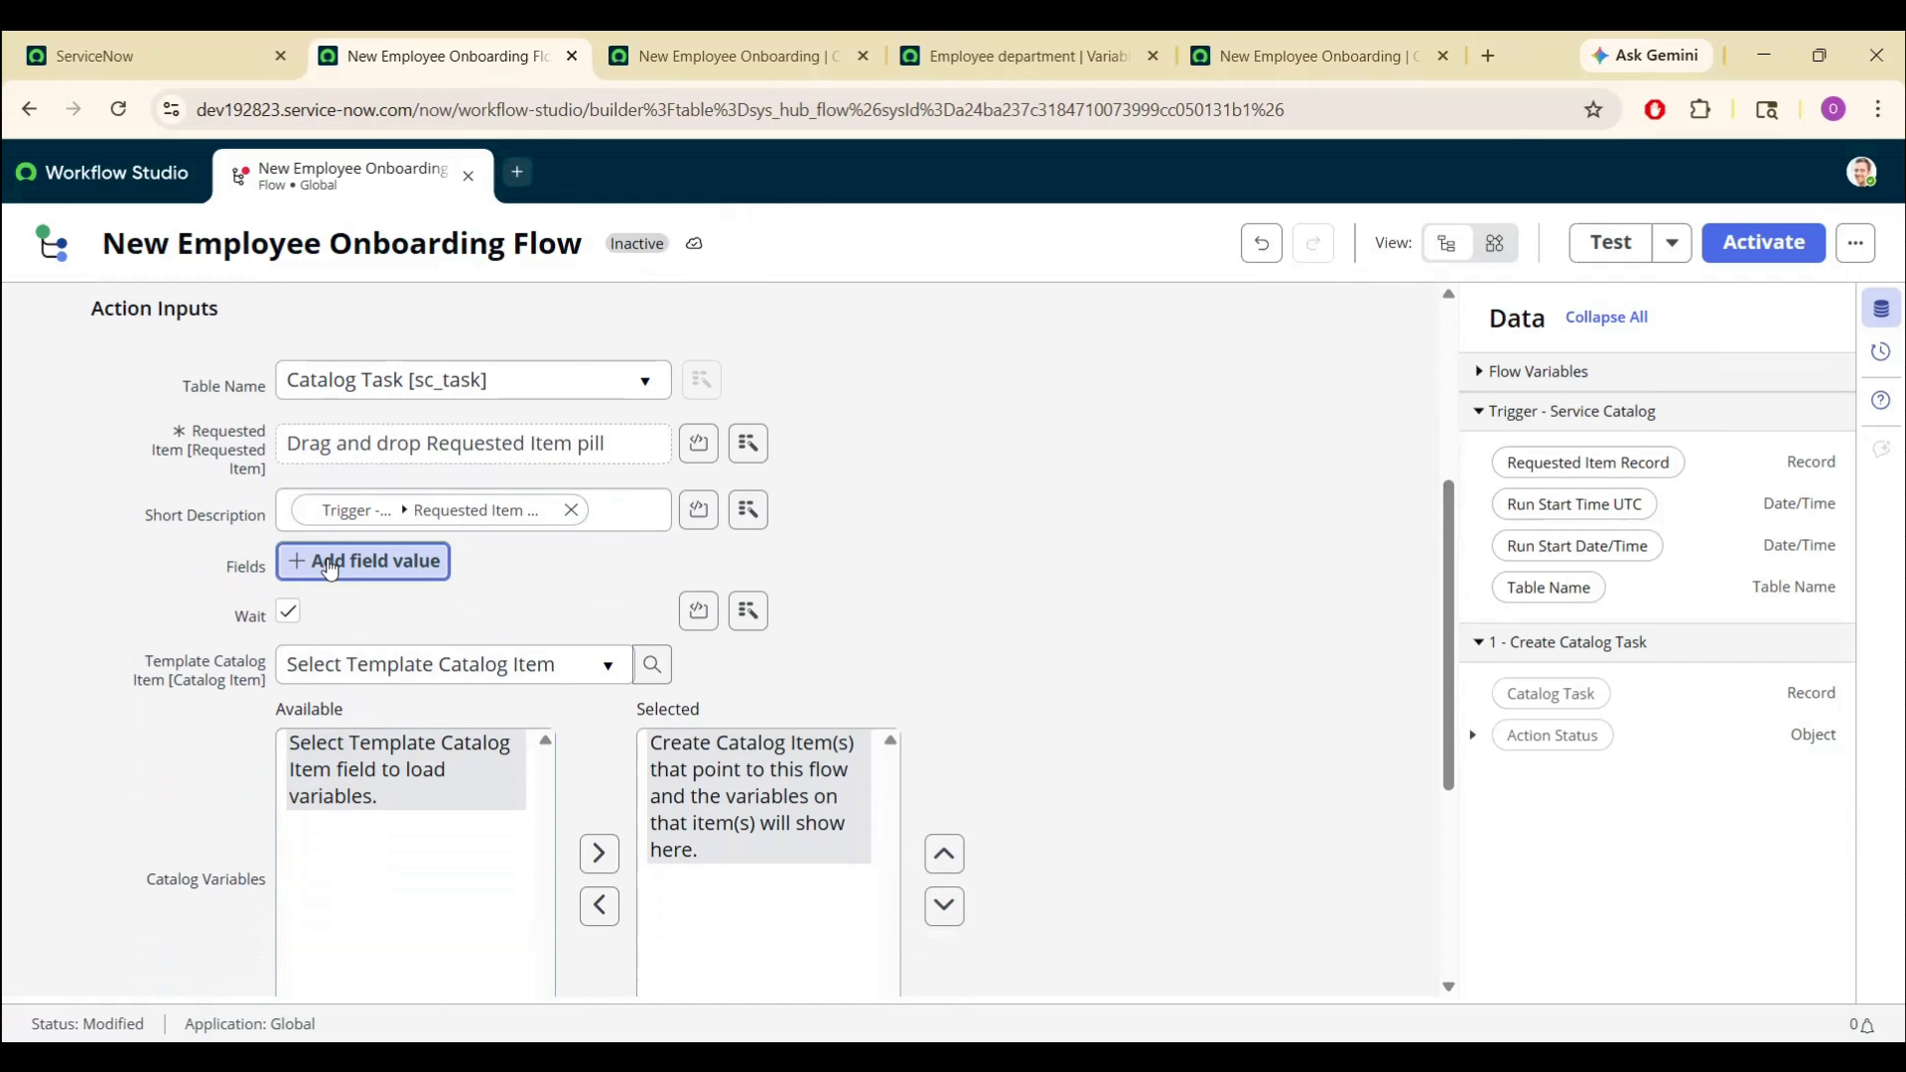
left_click(330, 563)
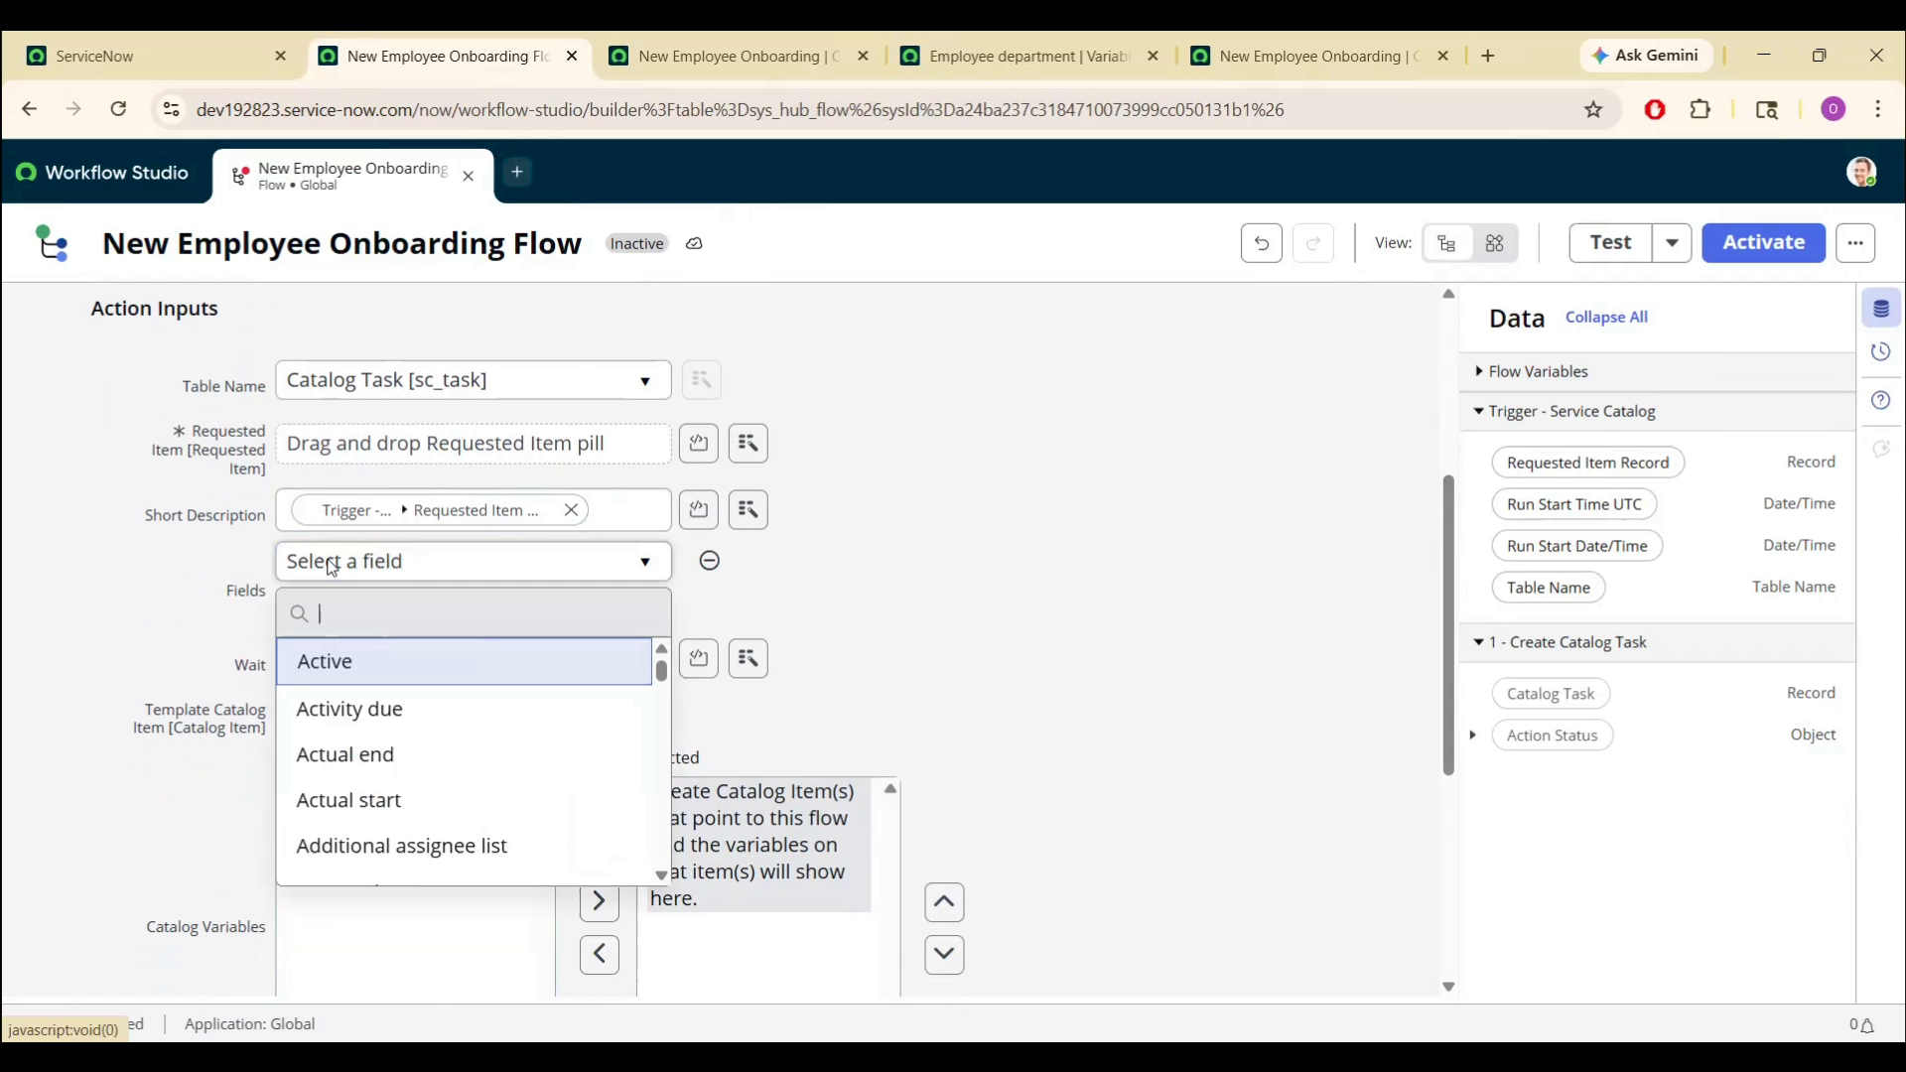
type("short")
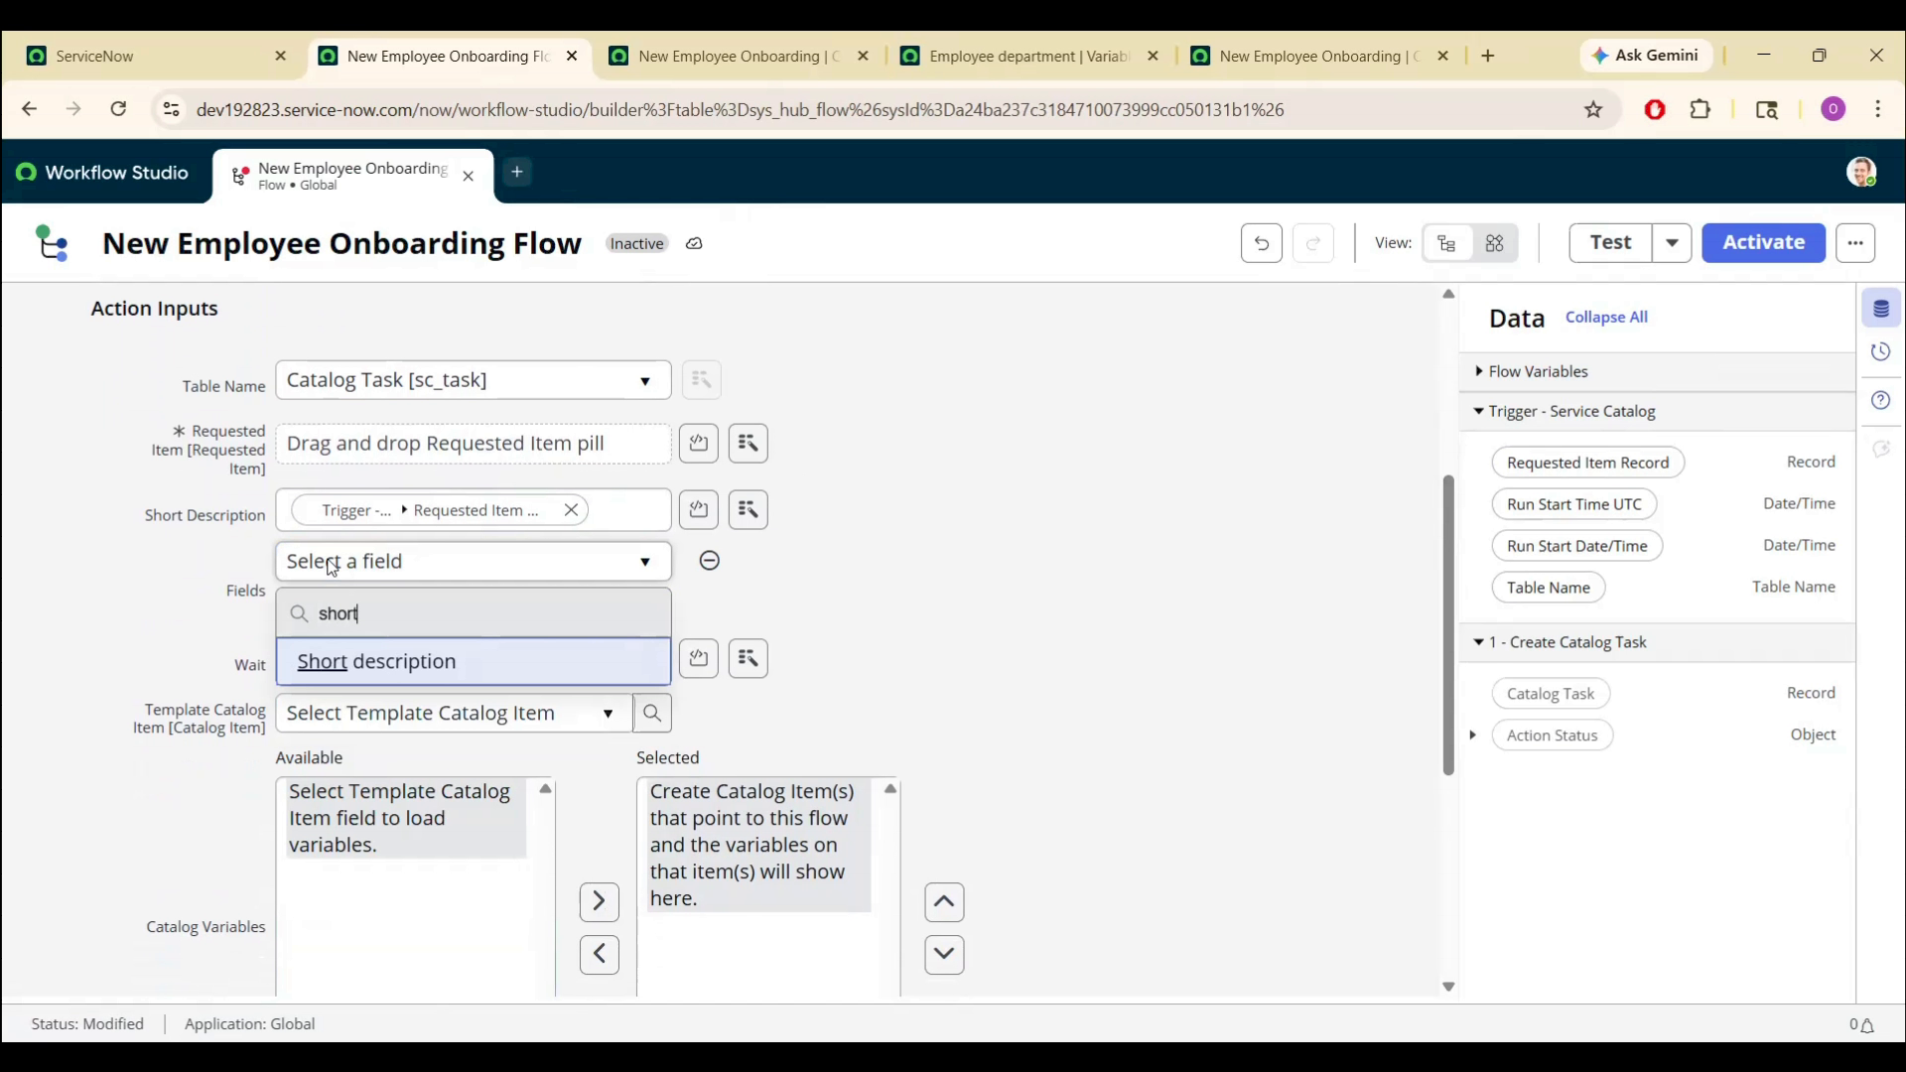
key("Return")
left_click(753, 563)
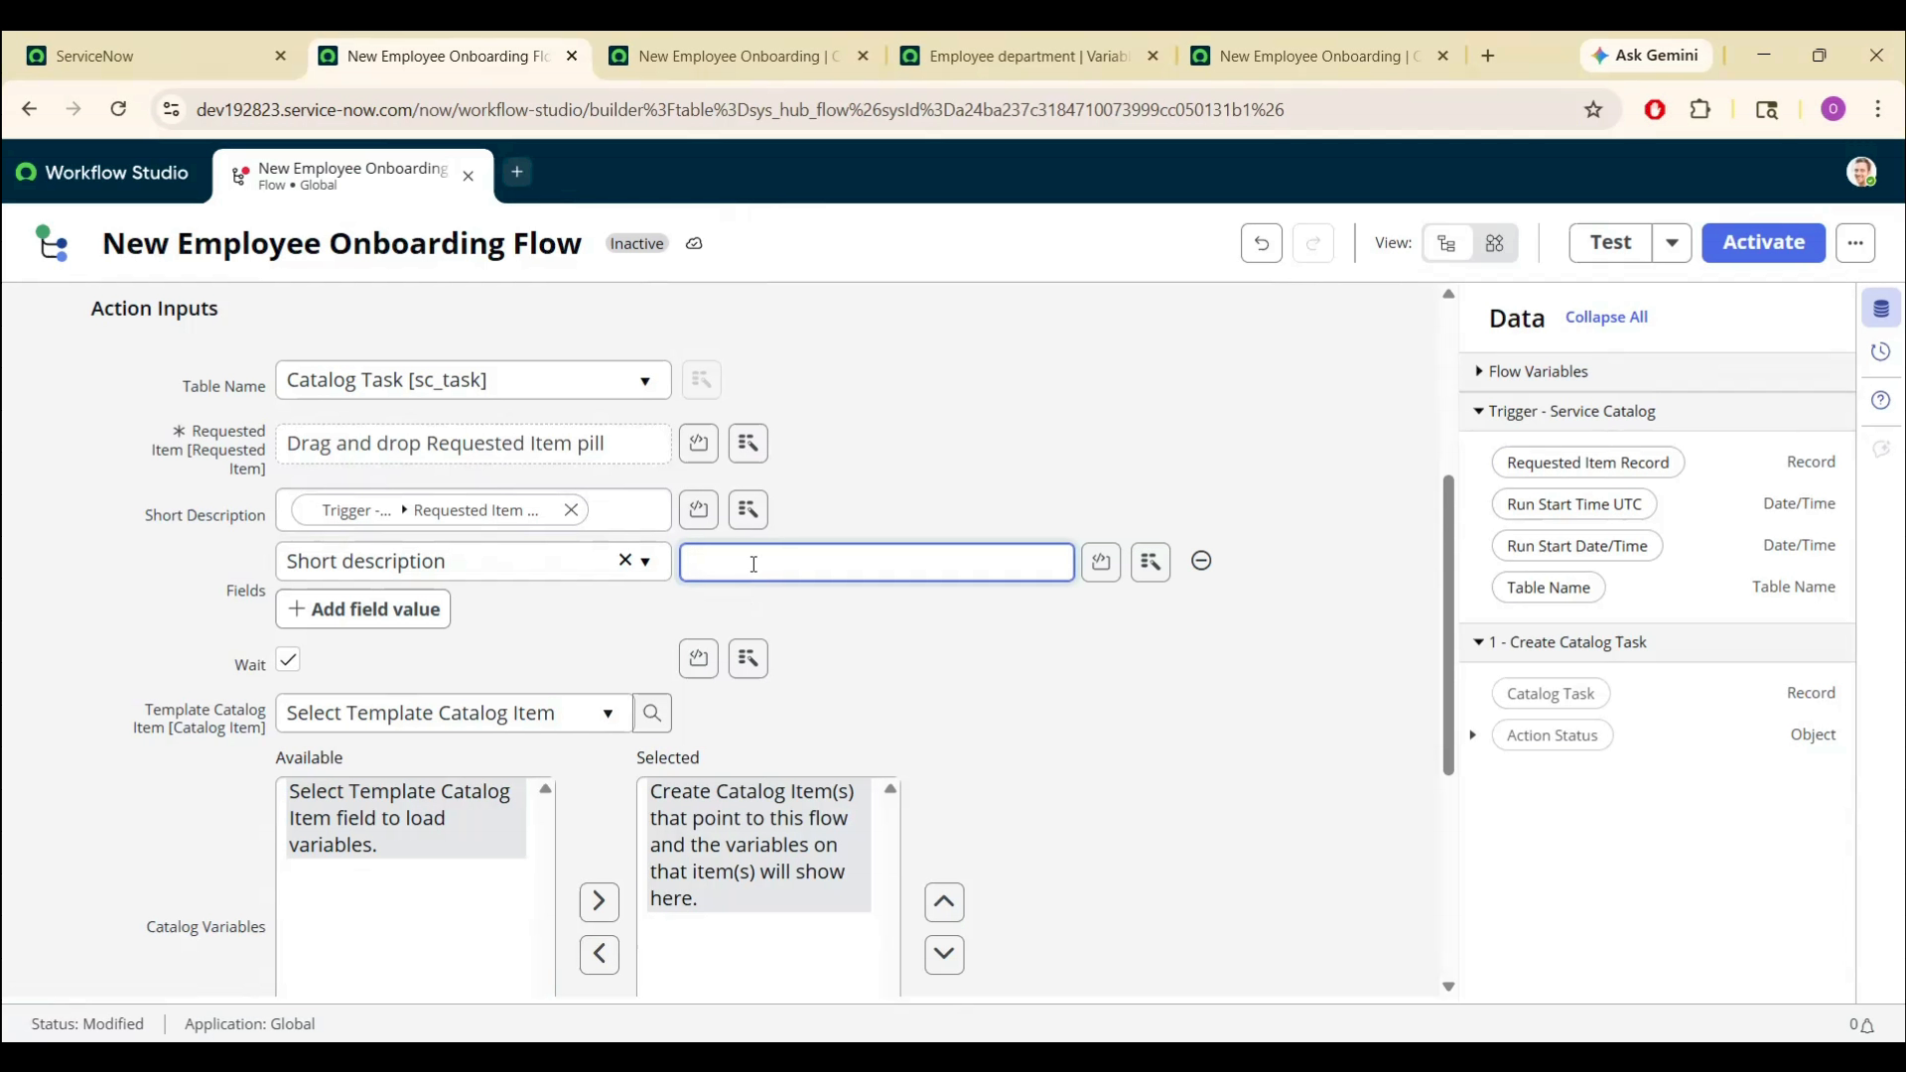
type("Onboard new employee:")
left_click(985, 604)
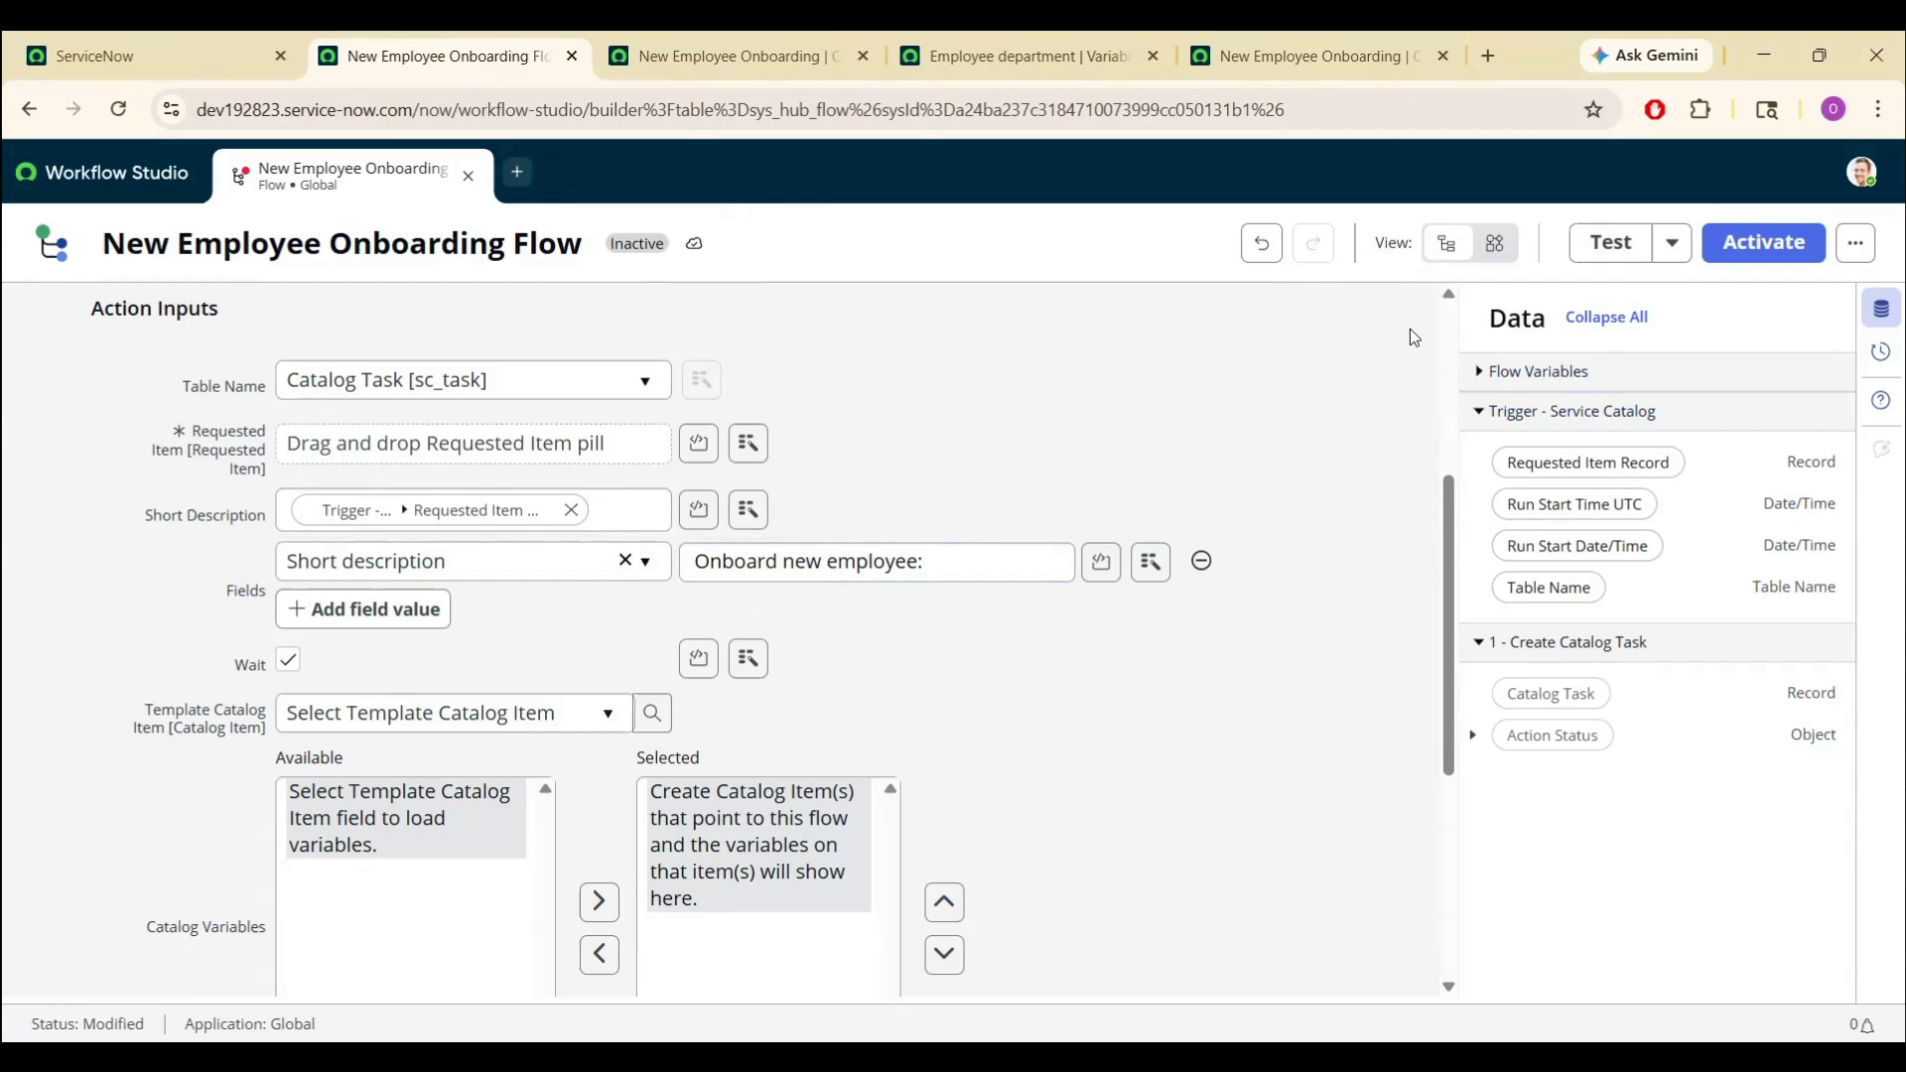
left_click_drag(1451, 591, 1455, 775)
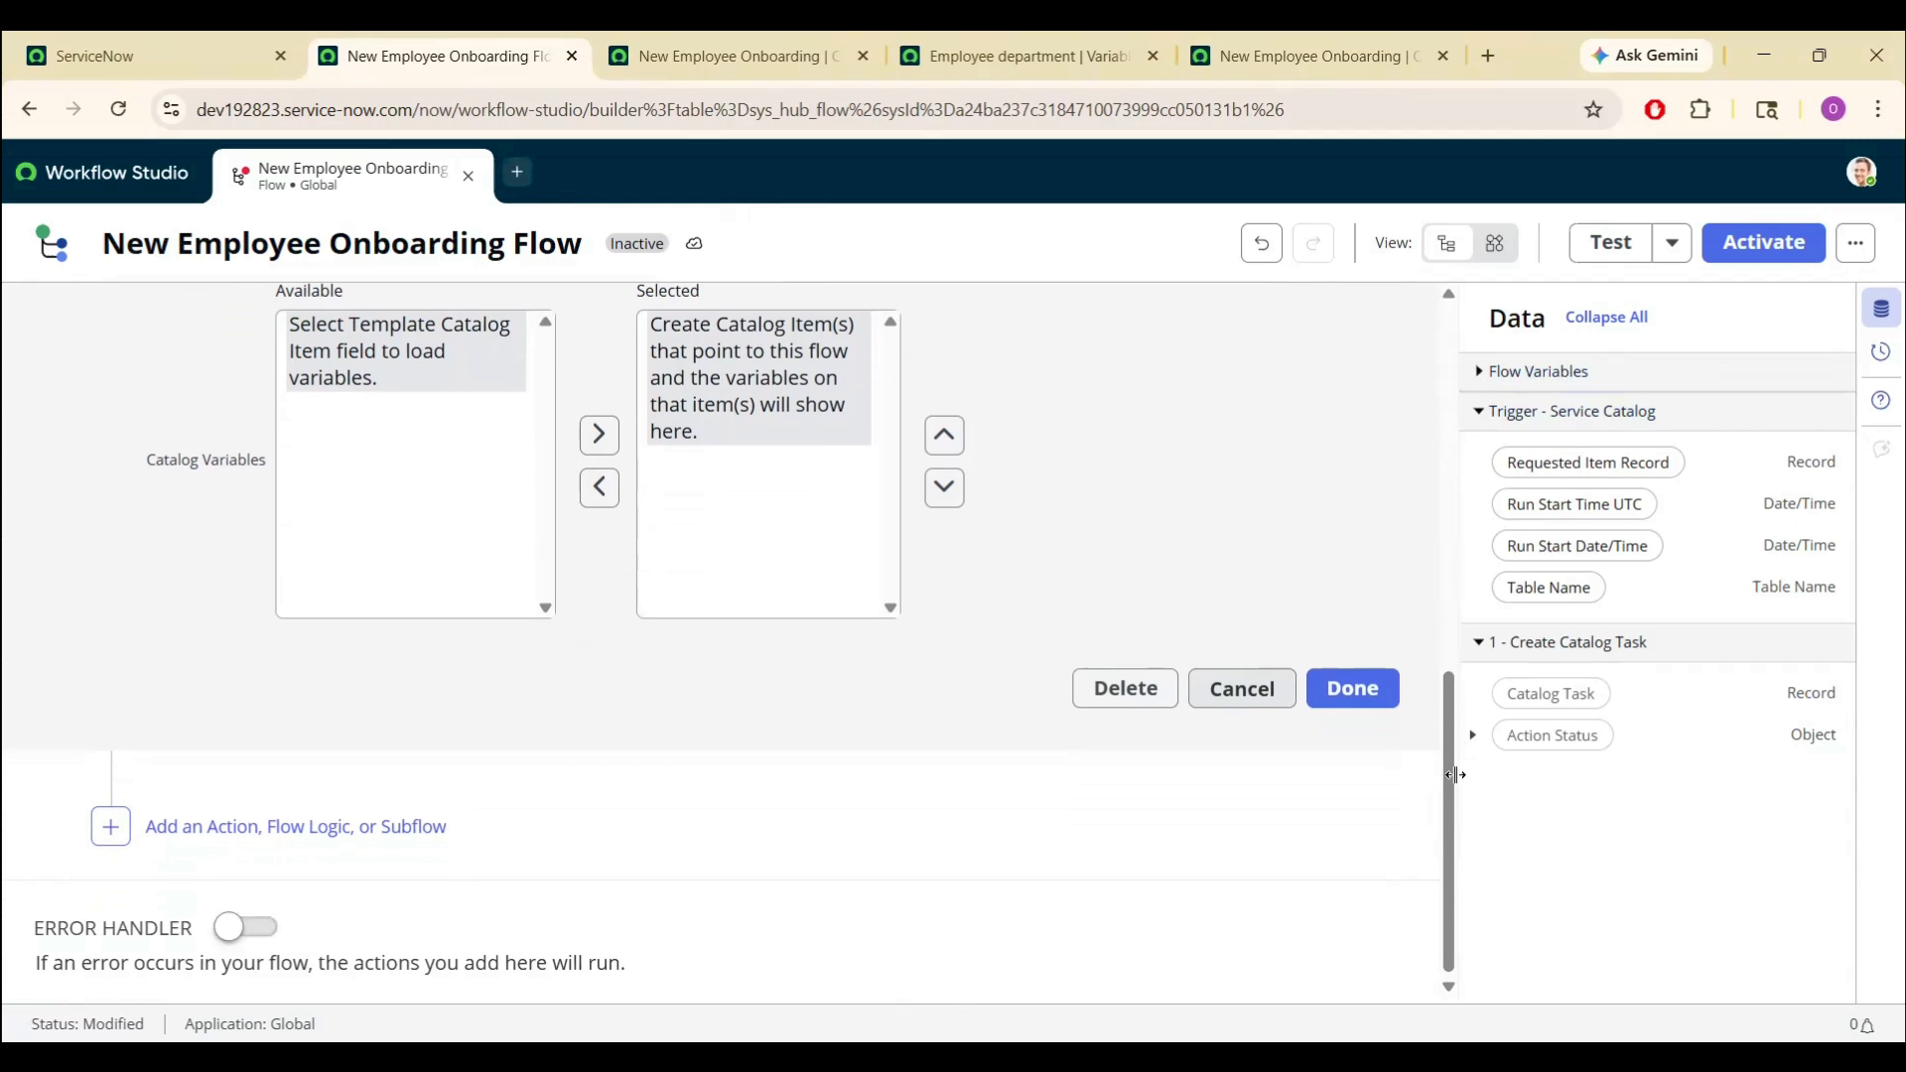
- Add a Get Catalog Variables action (search 'get cata') and drag it above Create Catalog Task
left_click(1352, 687)
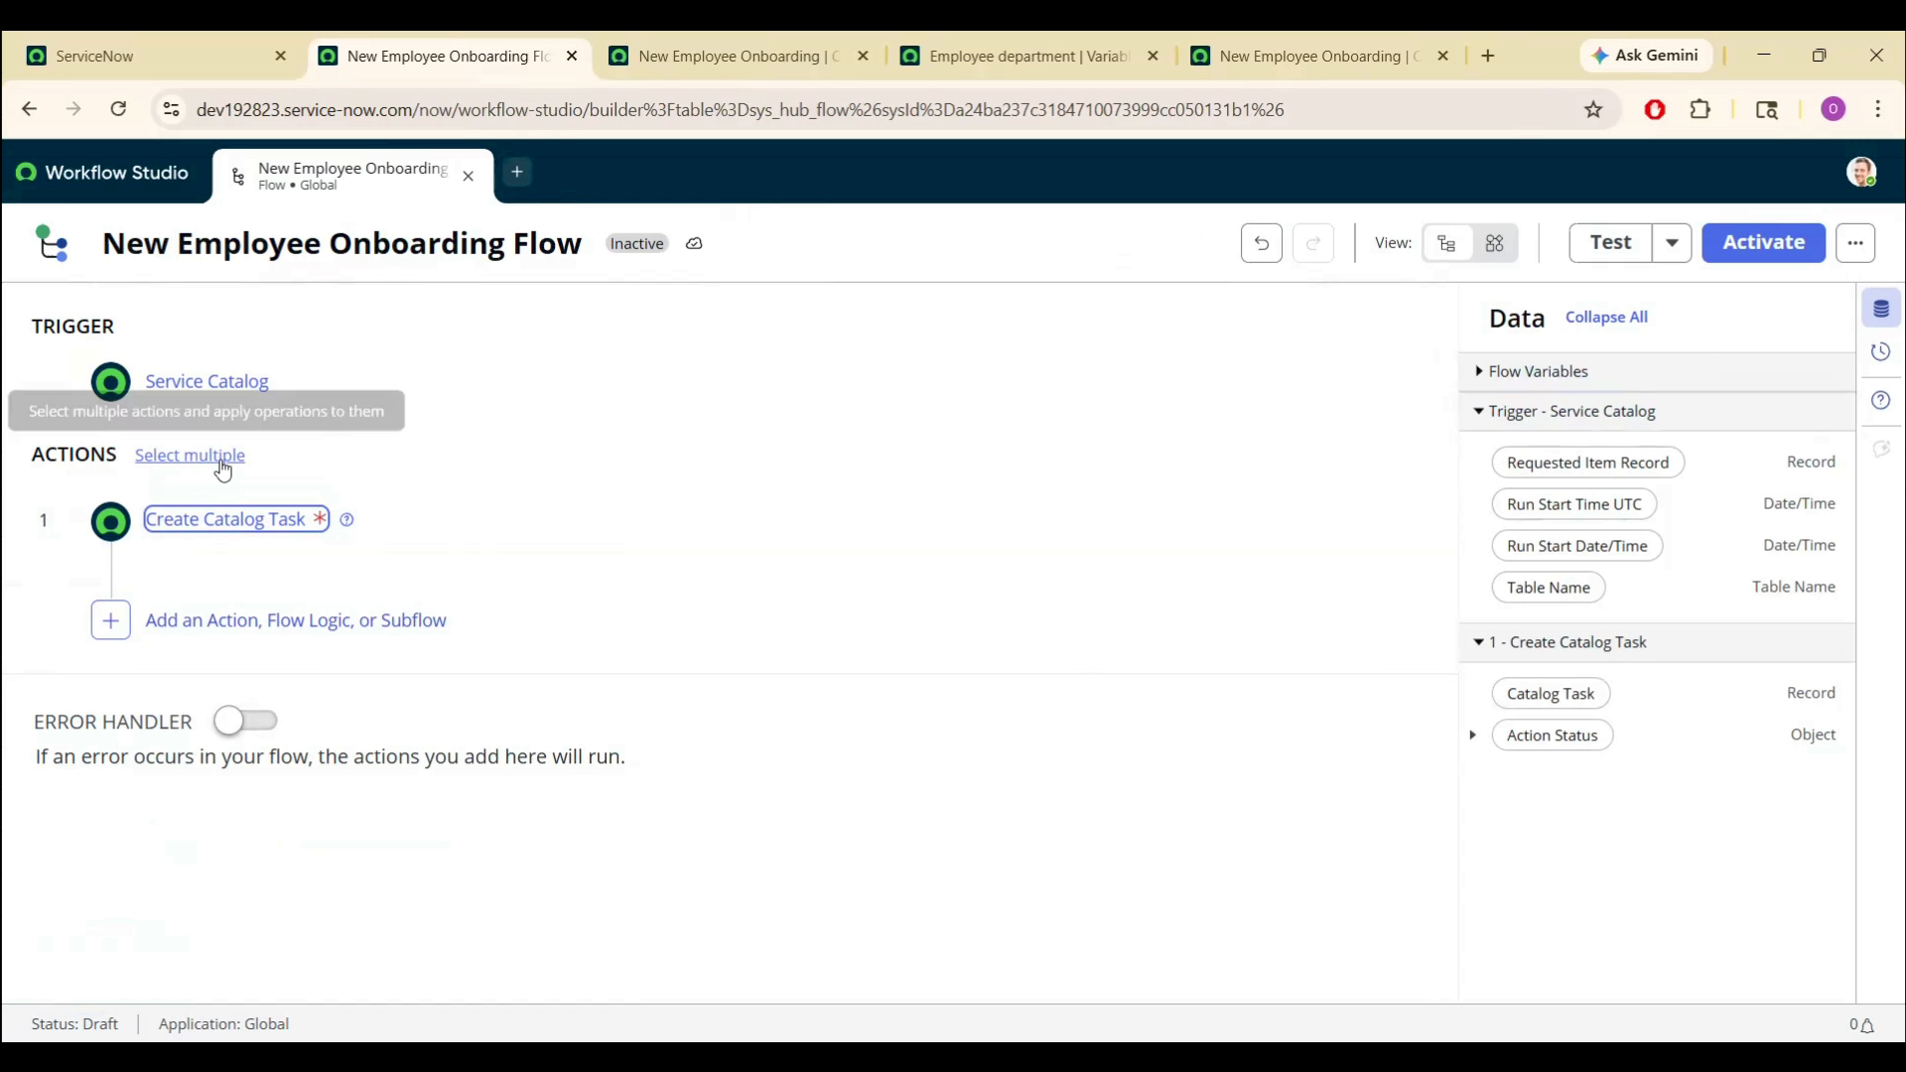
left_click(111, 624)
left_click(235, 622)
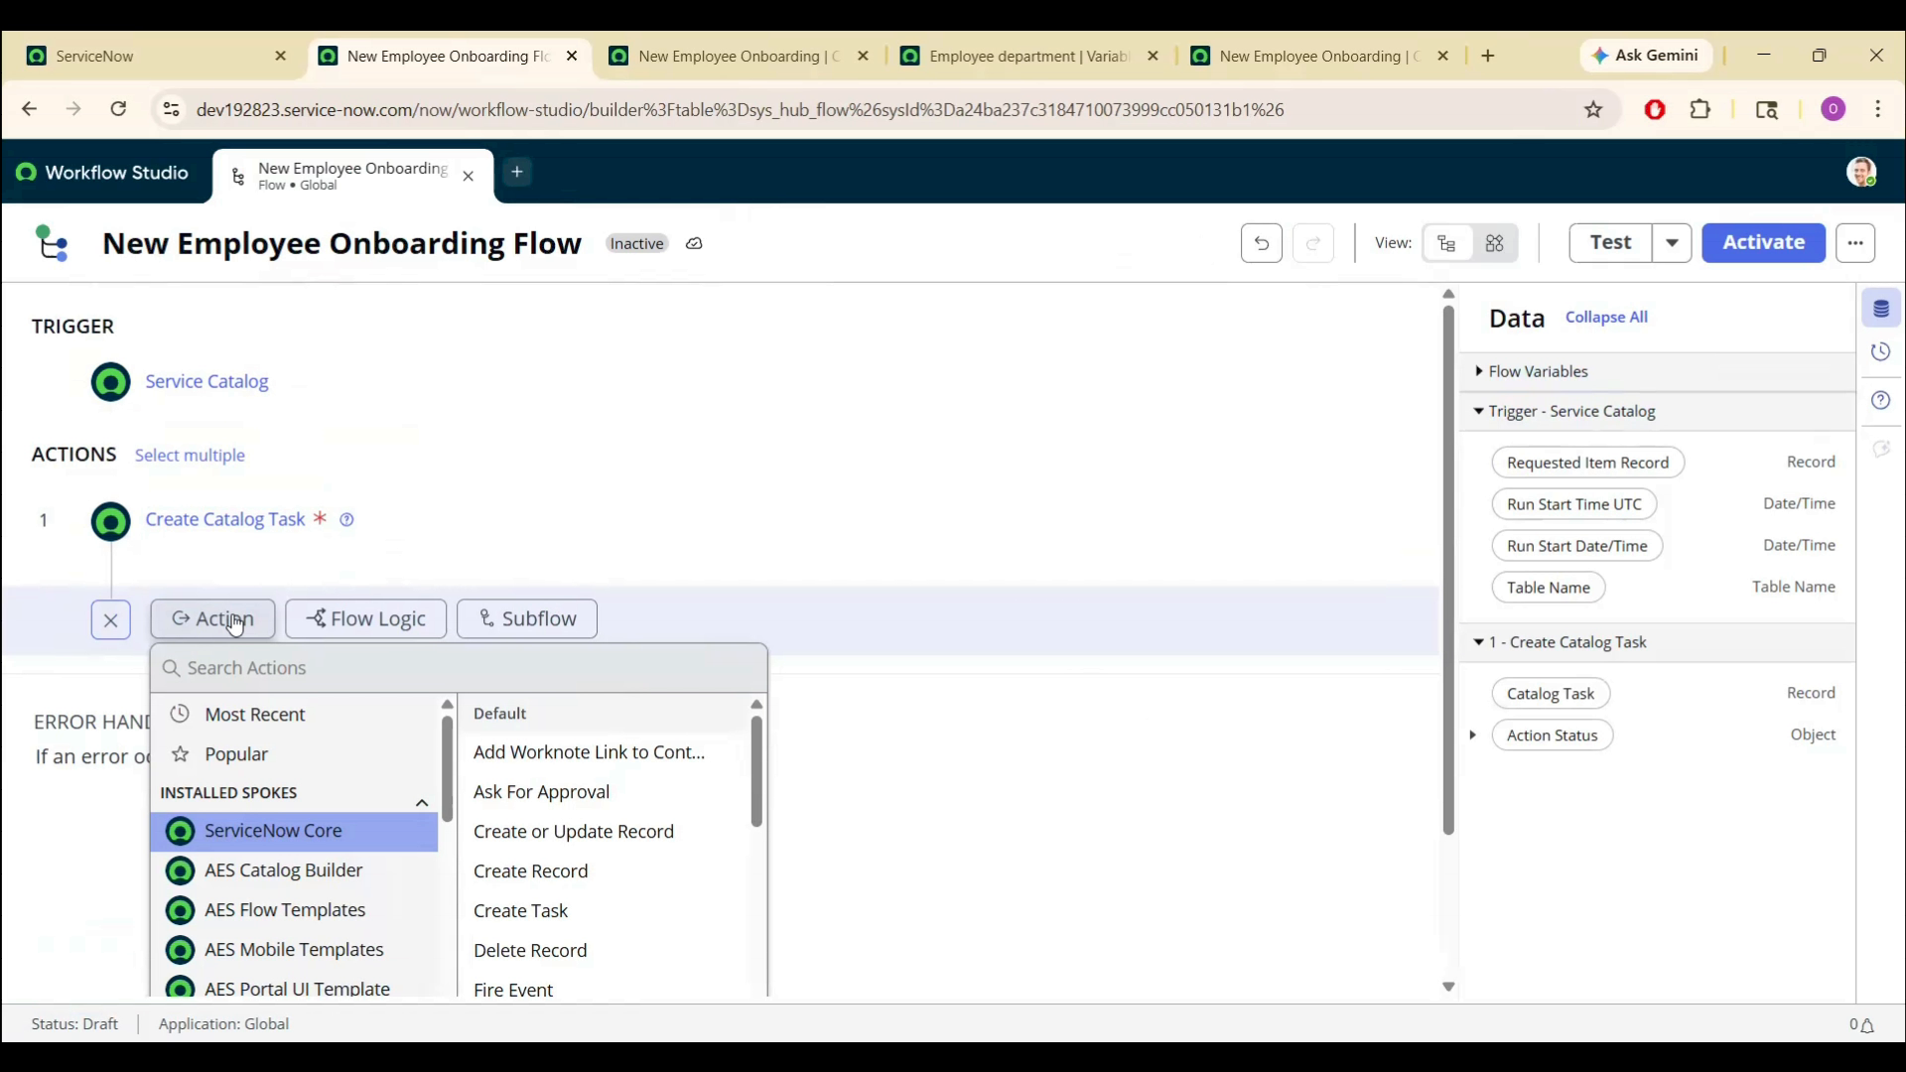
type("get cata")
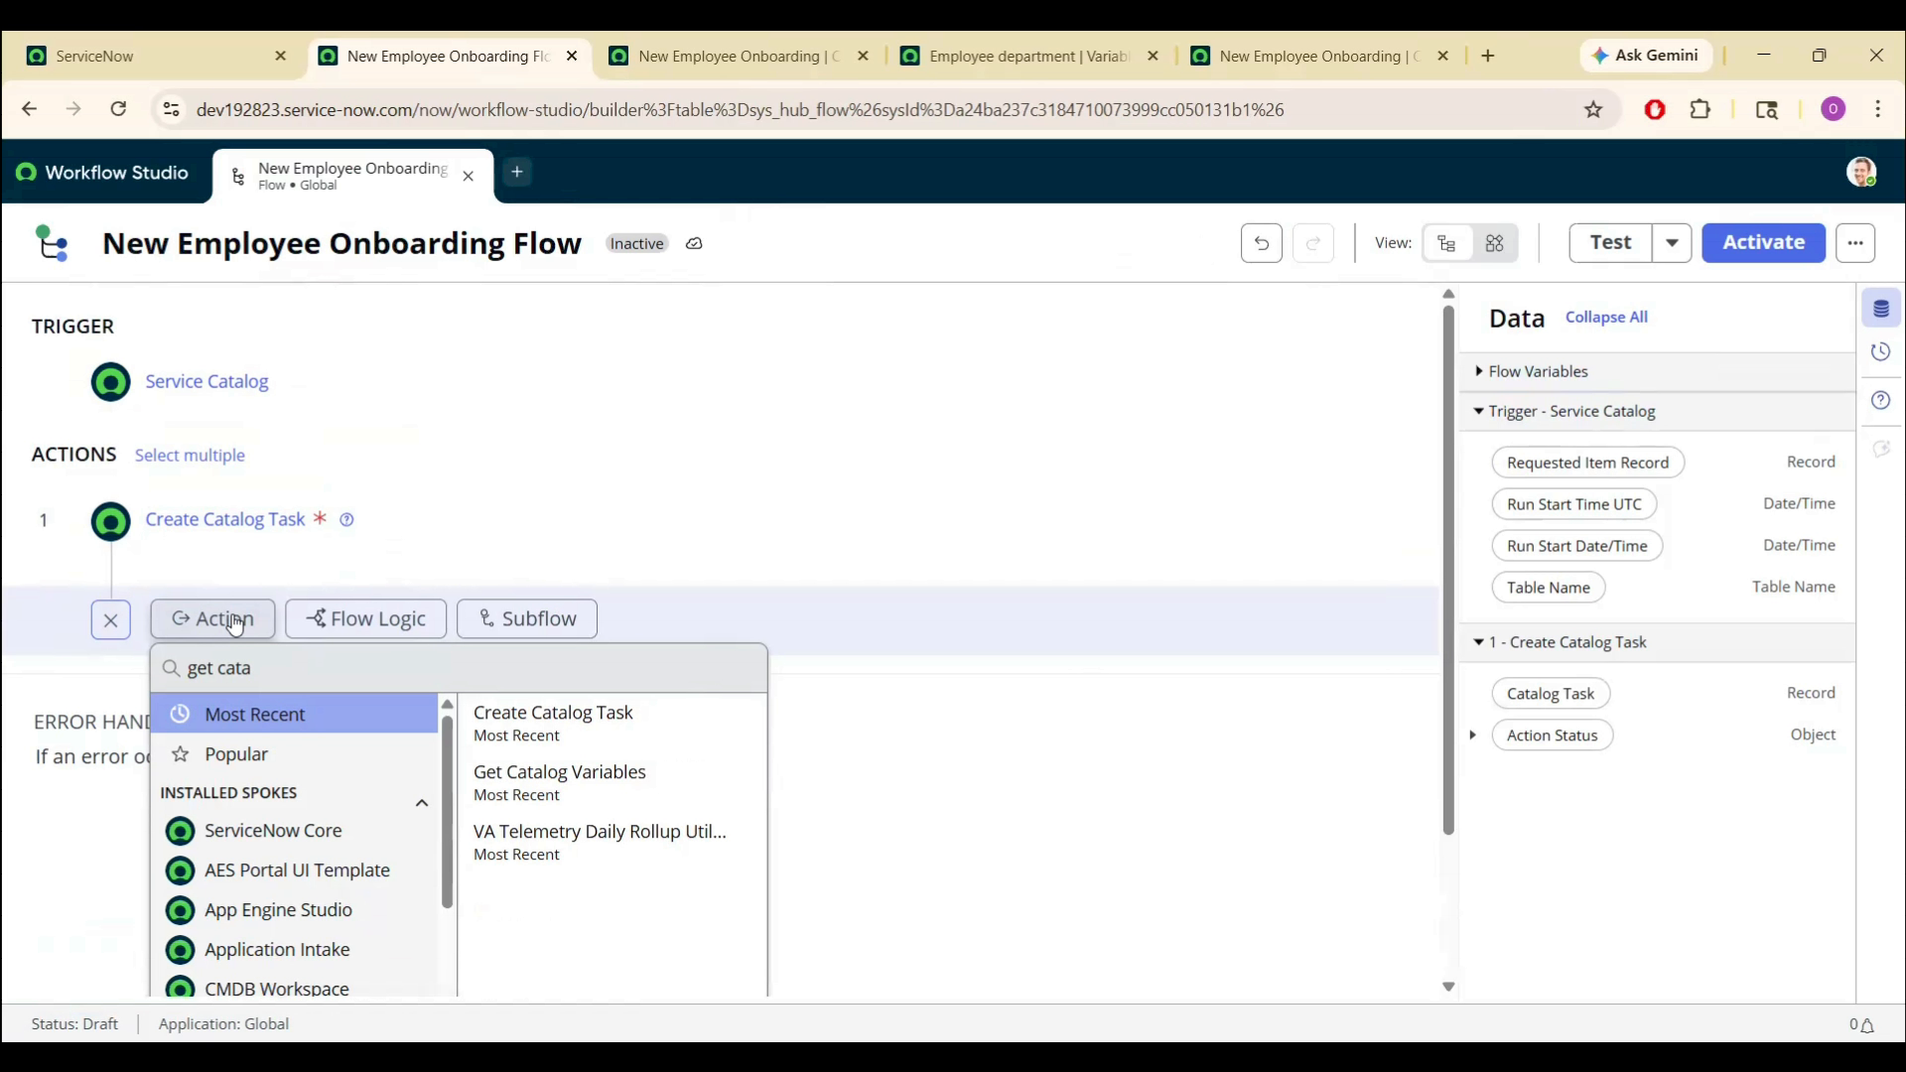
left_click(574, 782)
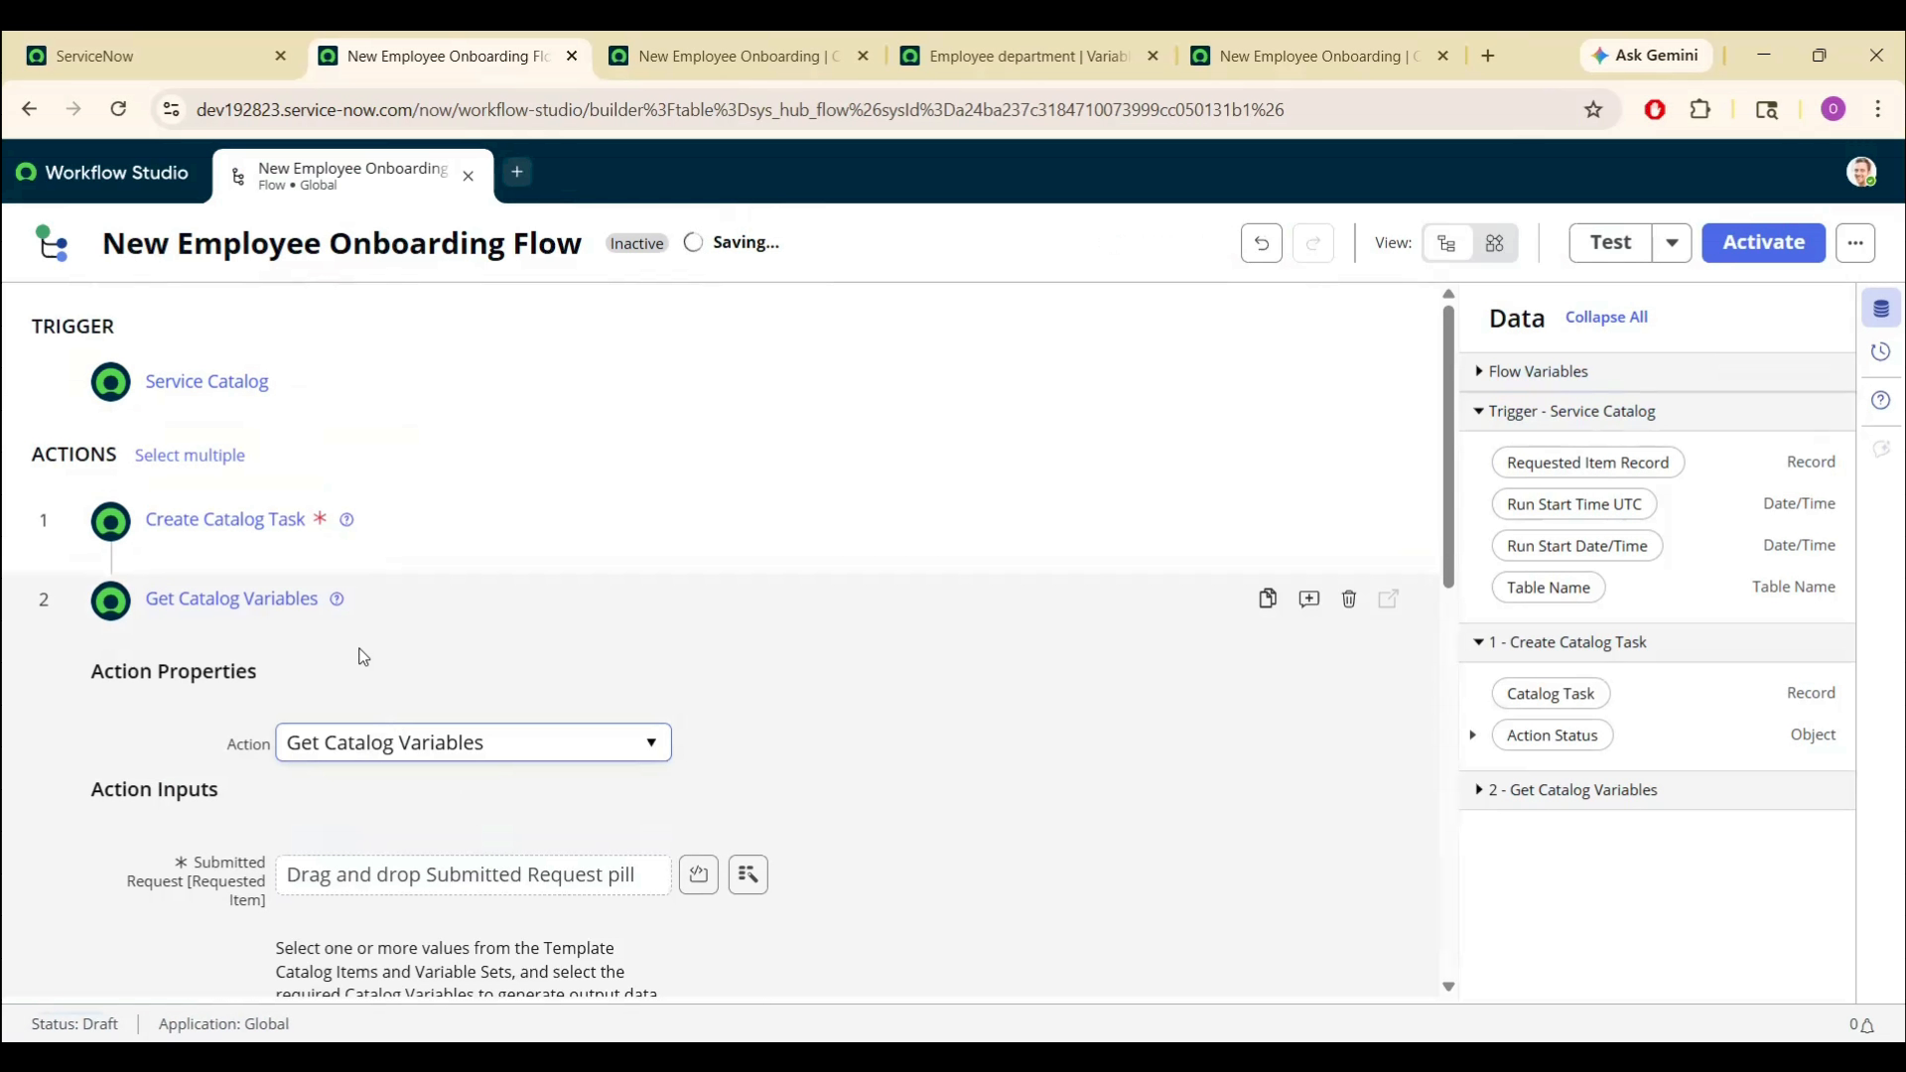
left_click(57, 609)
left_click_drag(10, 600, 16, 502)
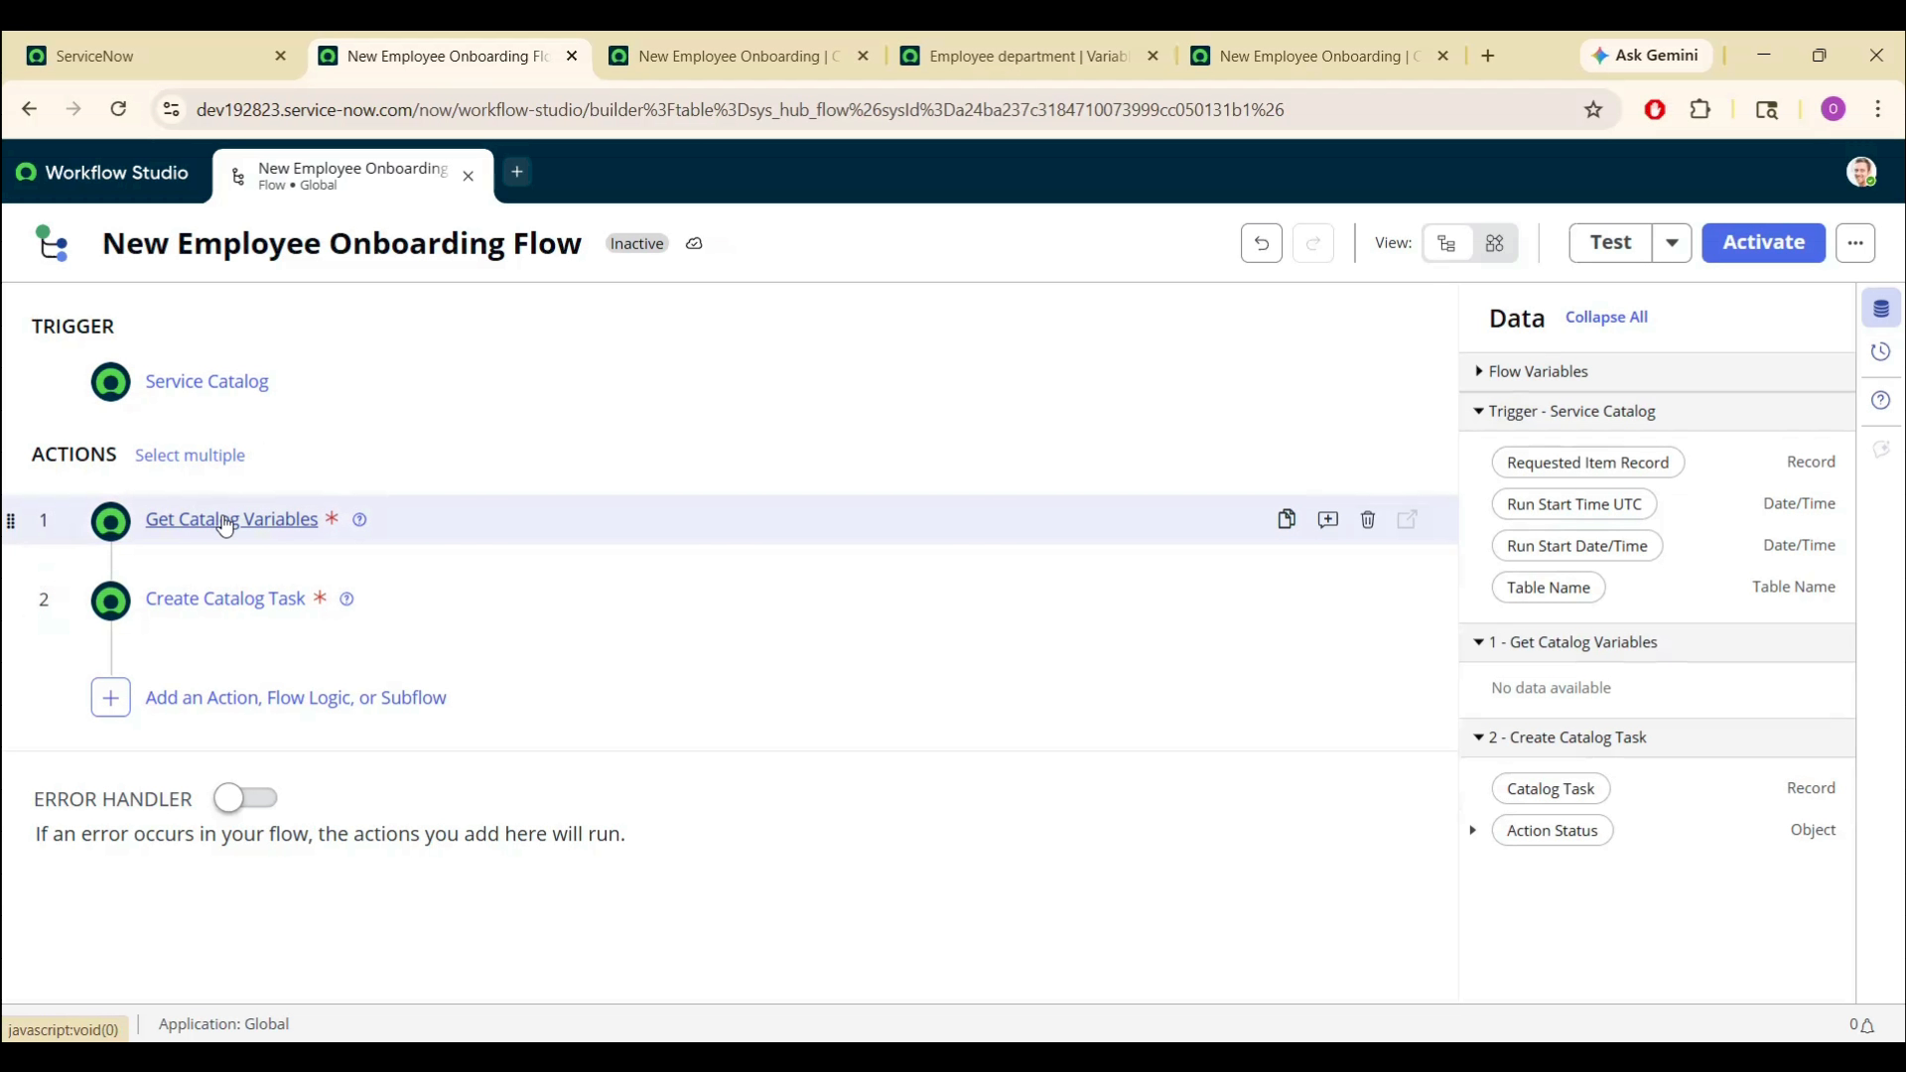
- Feed Get Catalog Variables the Requested Item Record, choose the New Employee Onboarding template, and select all four variables
left_click(225, 521)
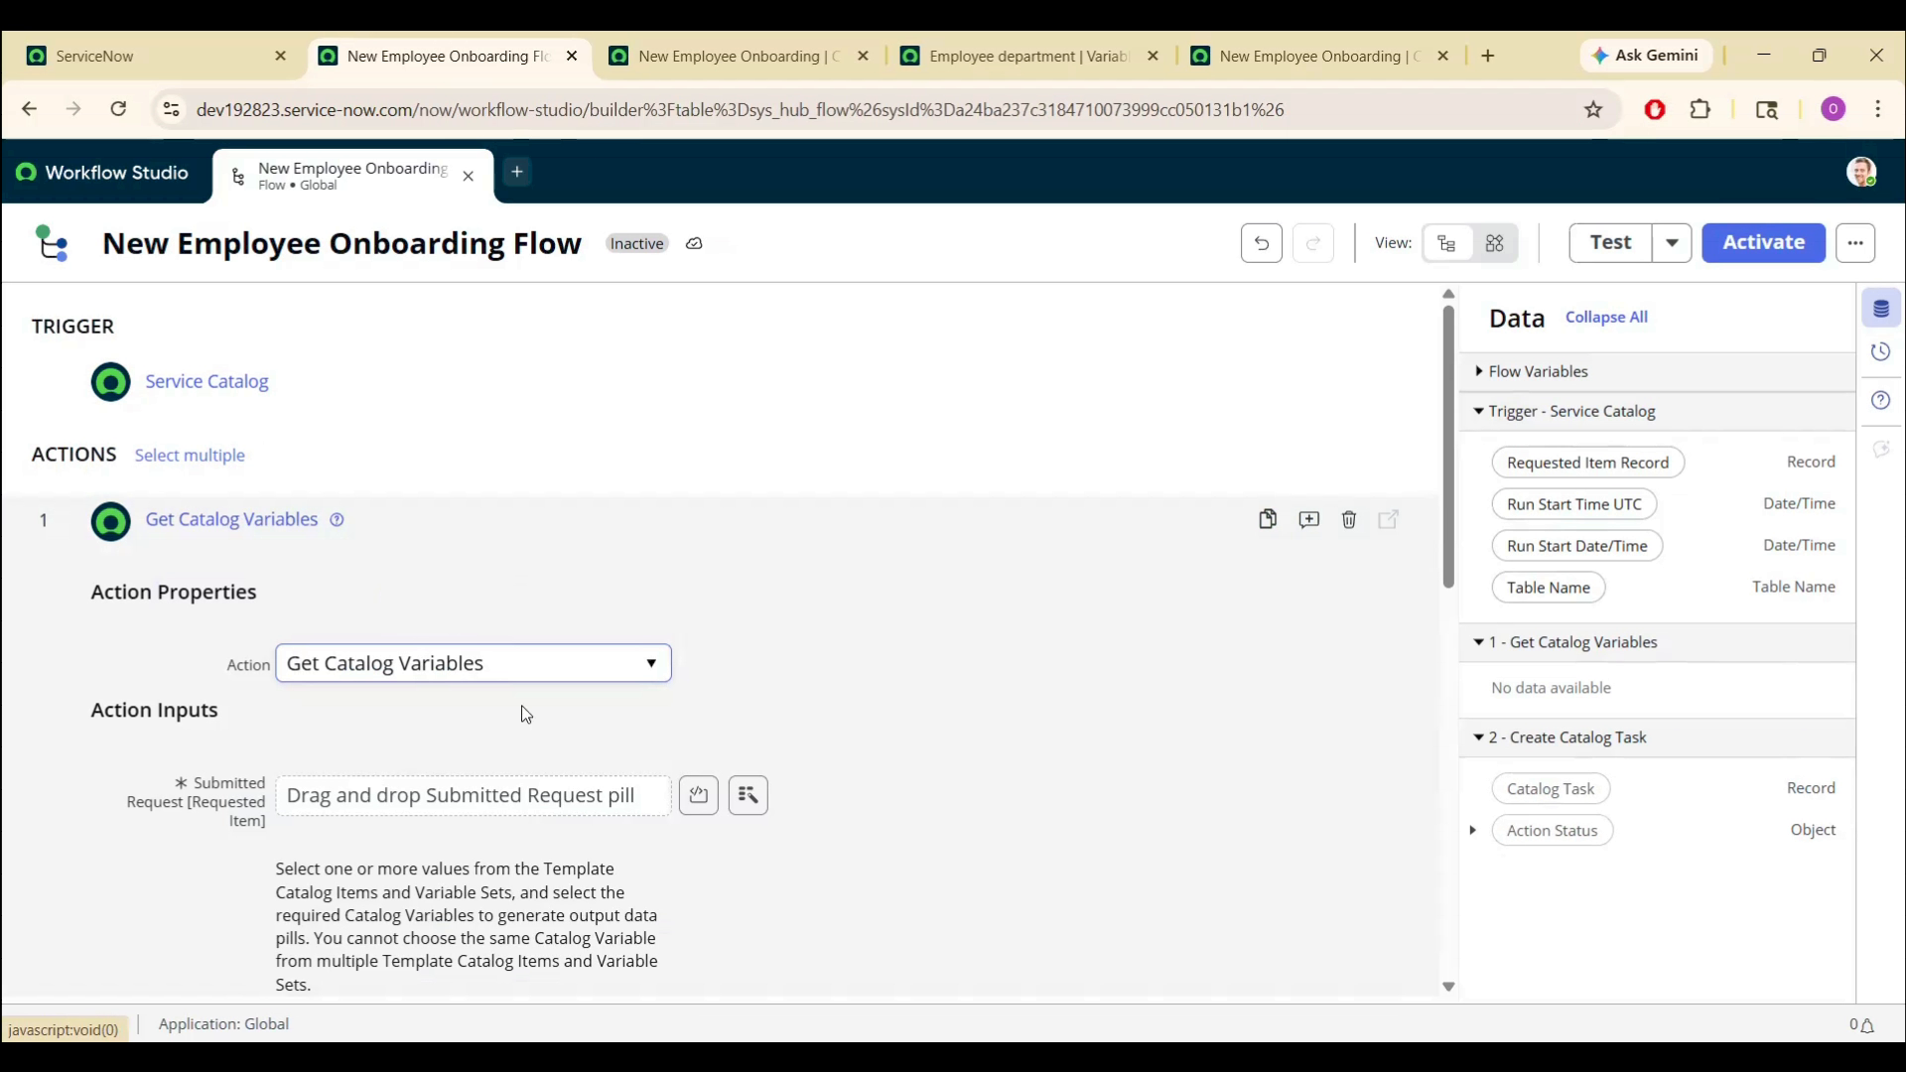
left_click_drag(1449, 477, 1455, 579)
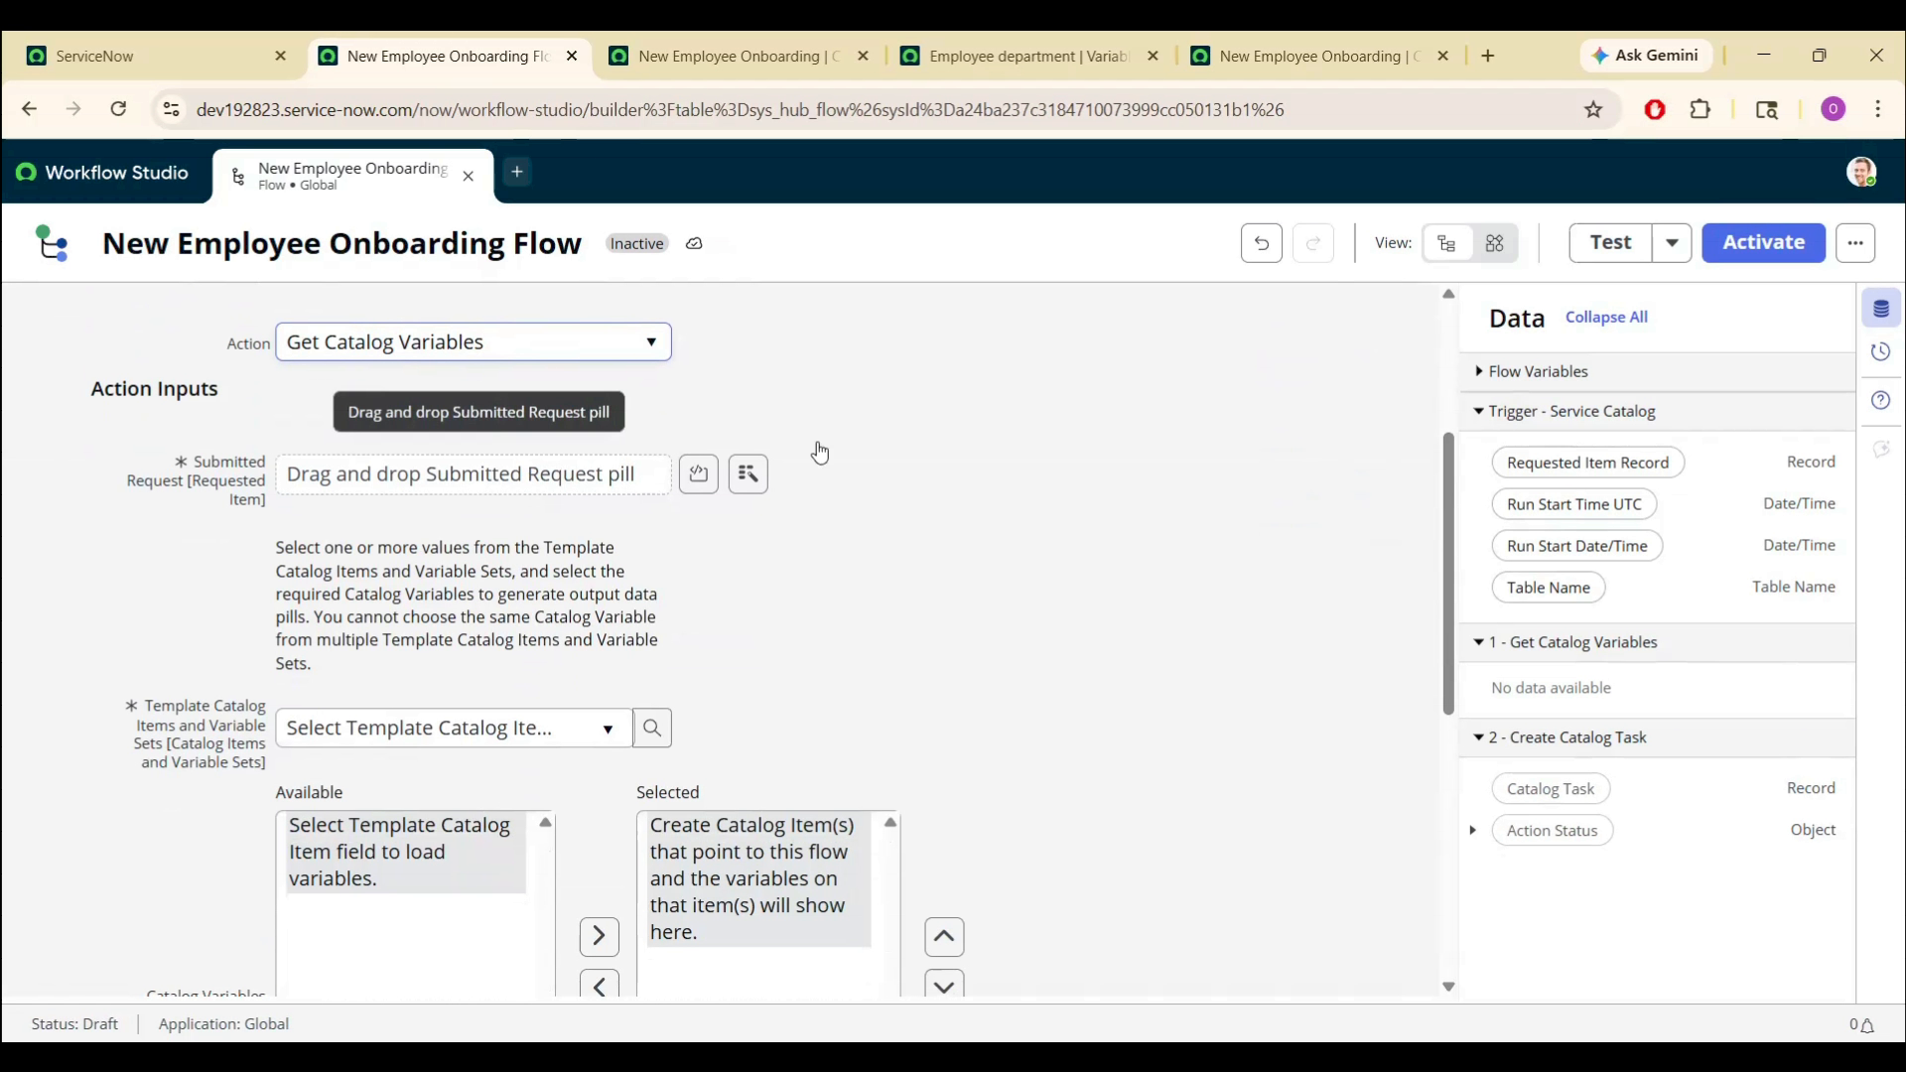
left_click_drag(1578, 462, 530, 468)
left_click(485, 739)
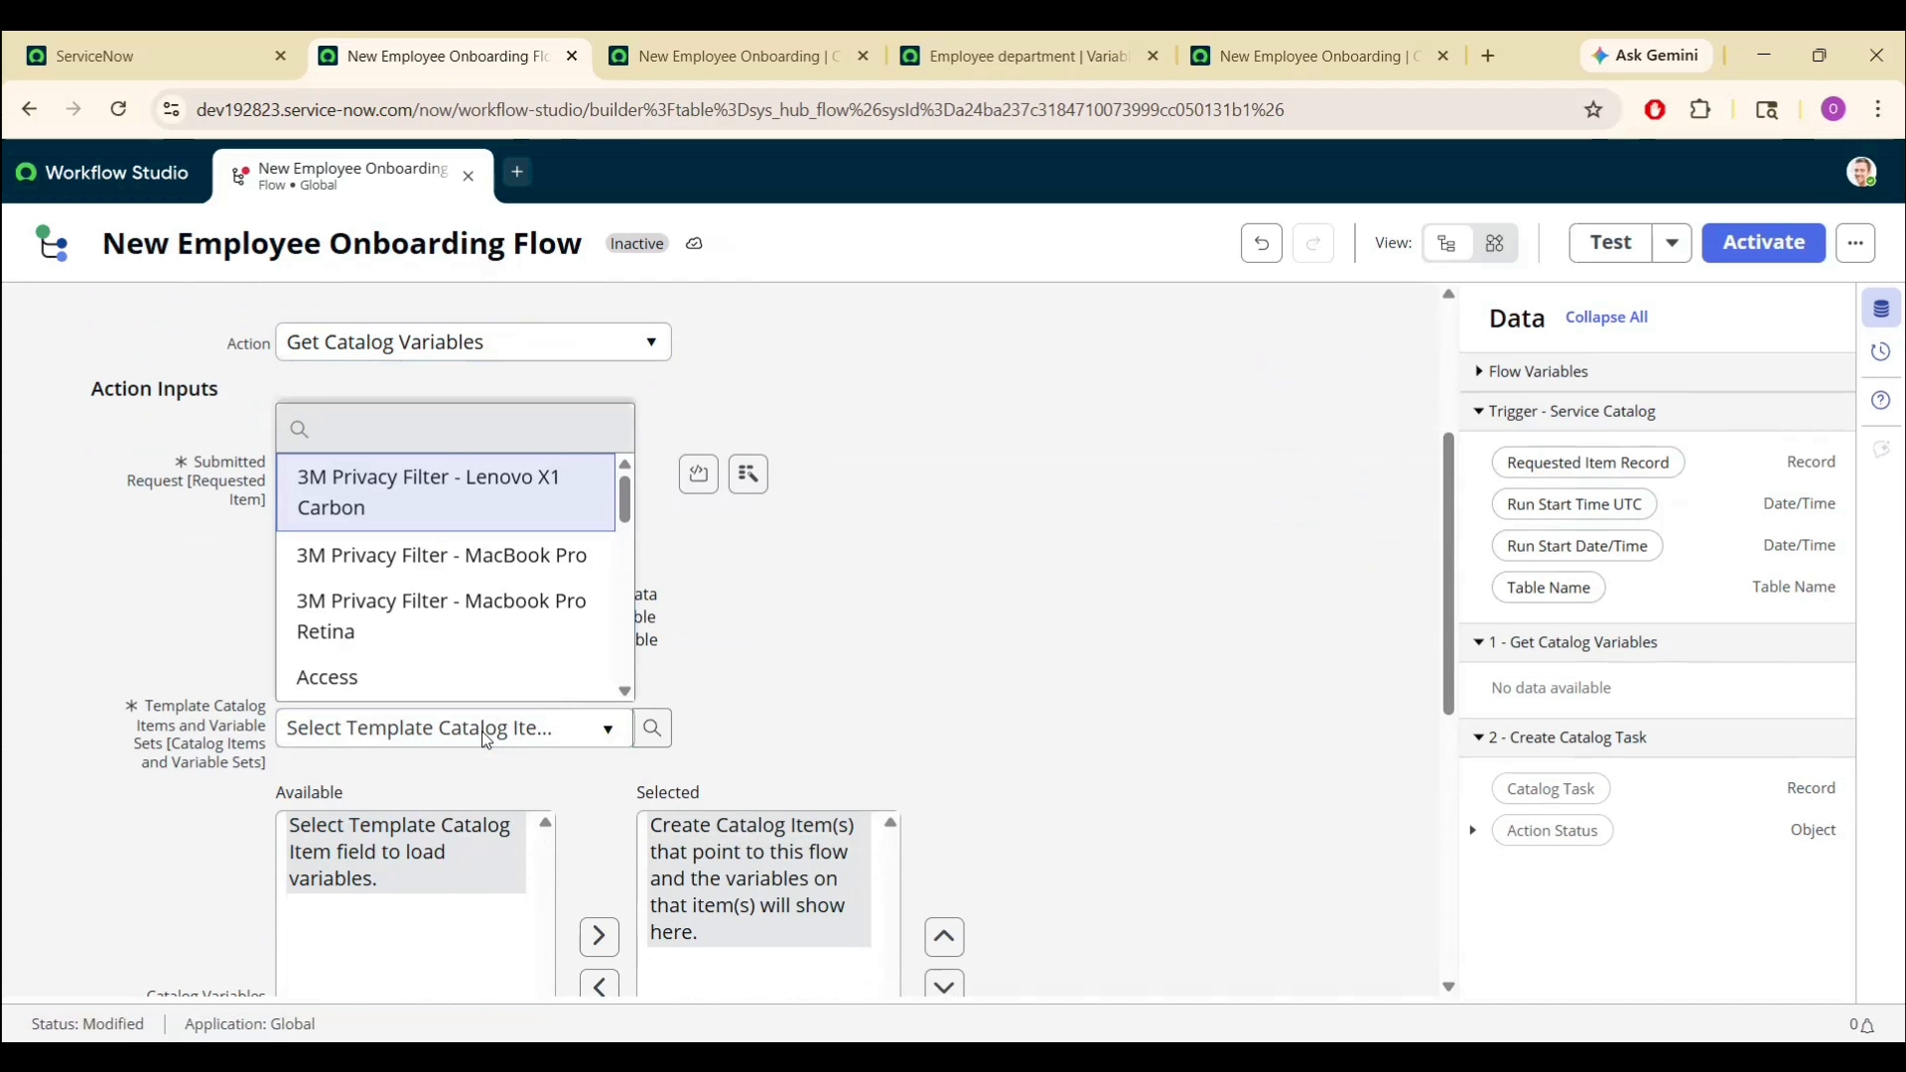
type("new")
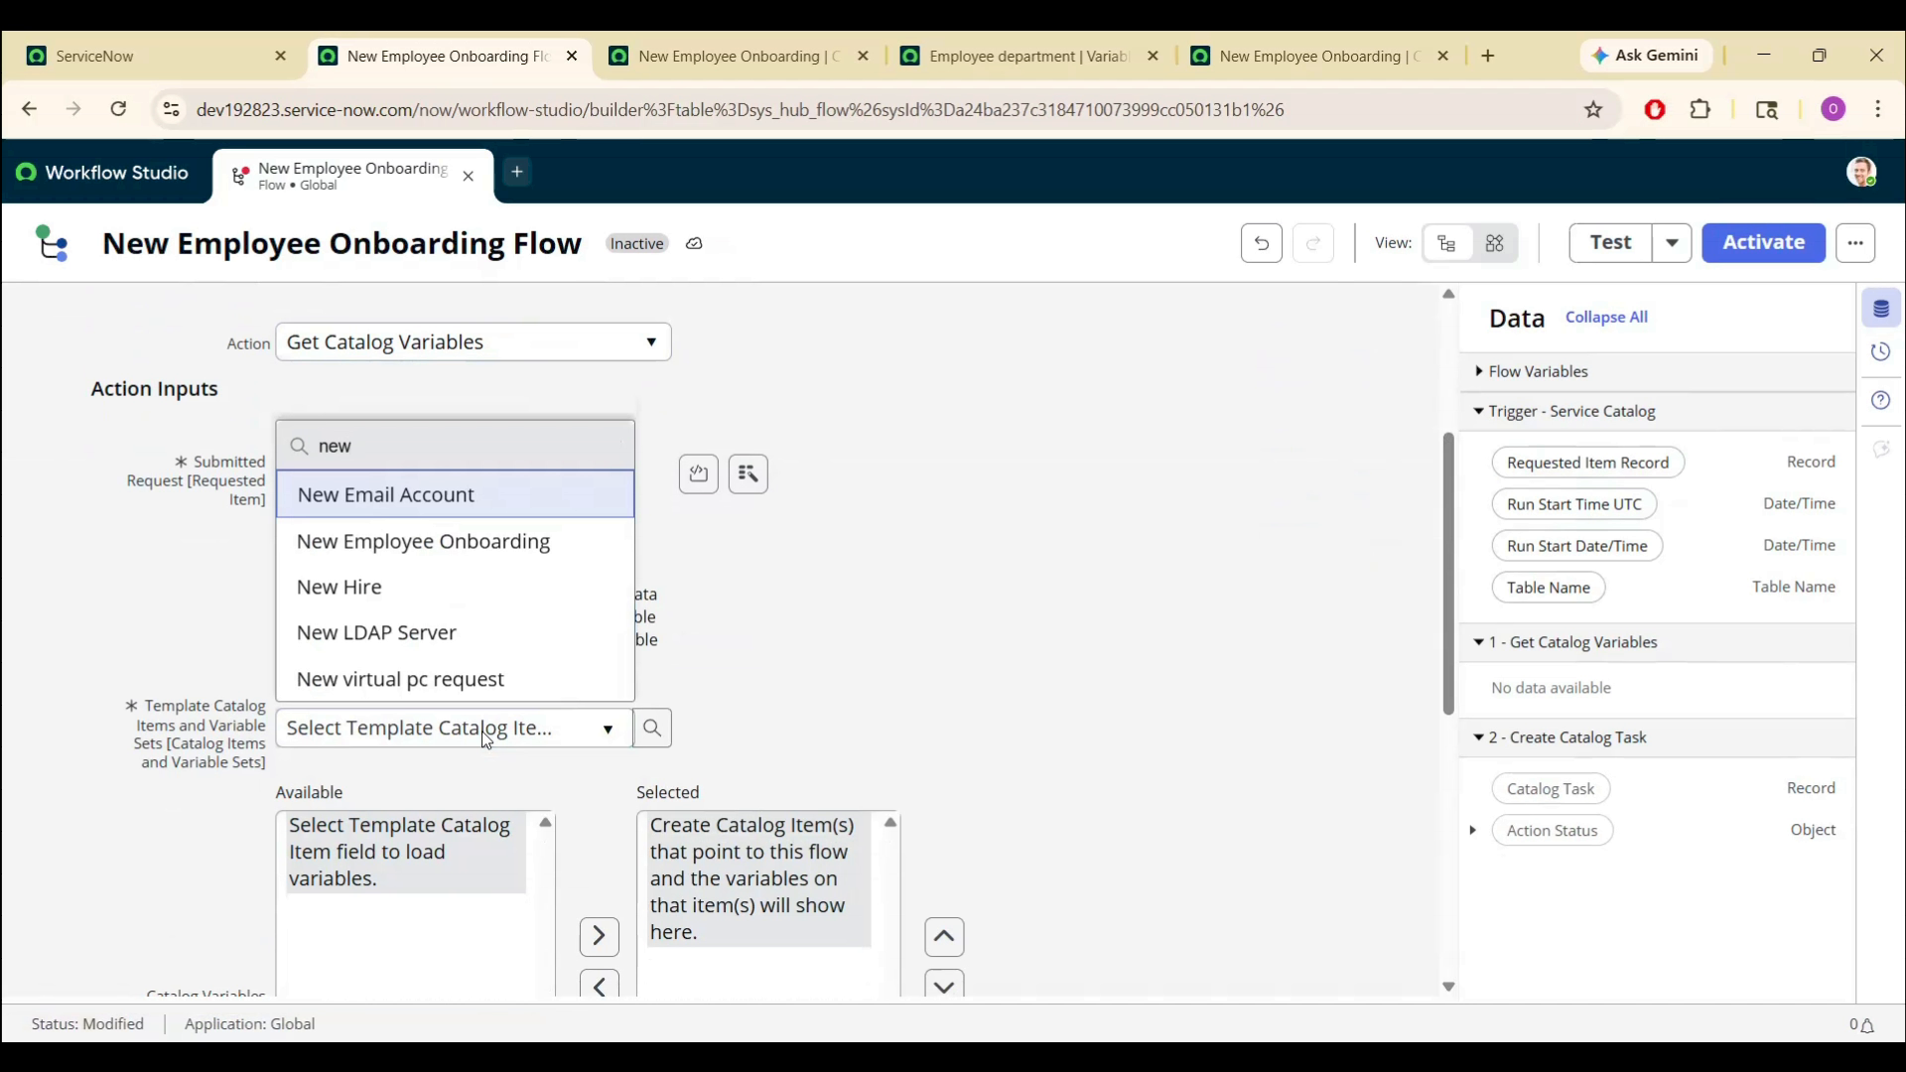
left_click(446, 541)
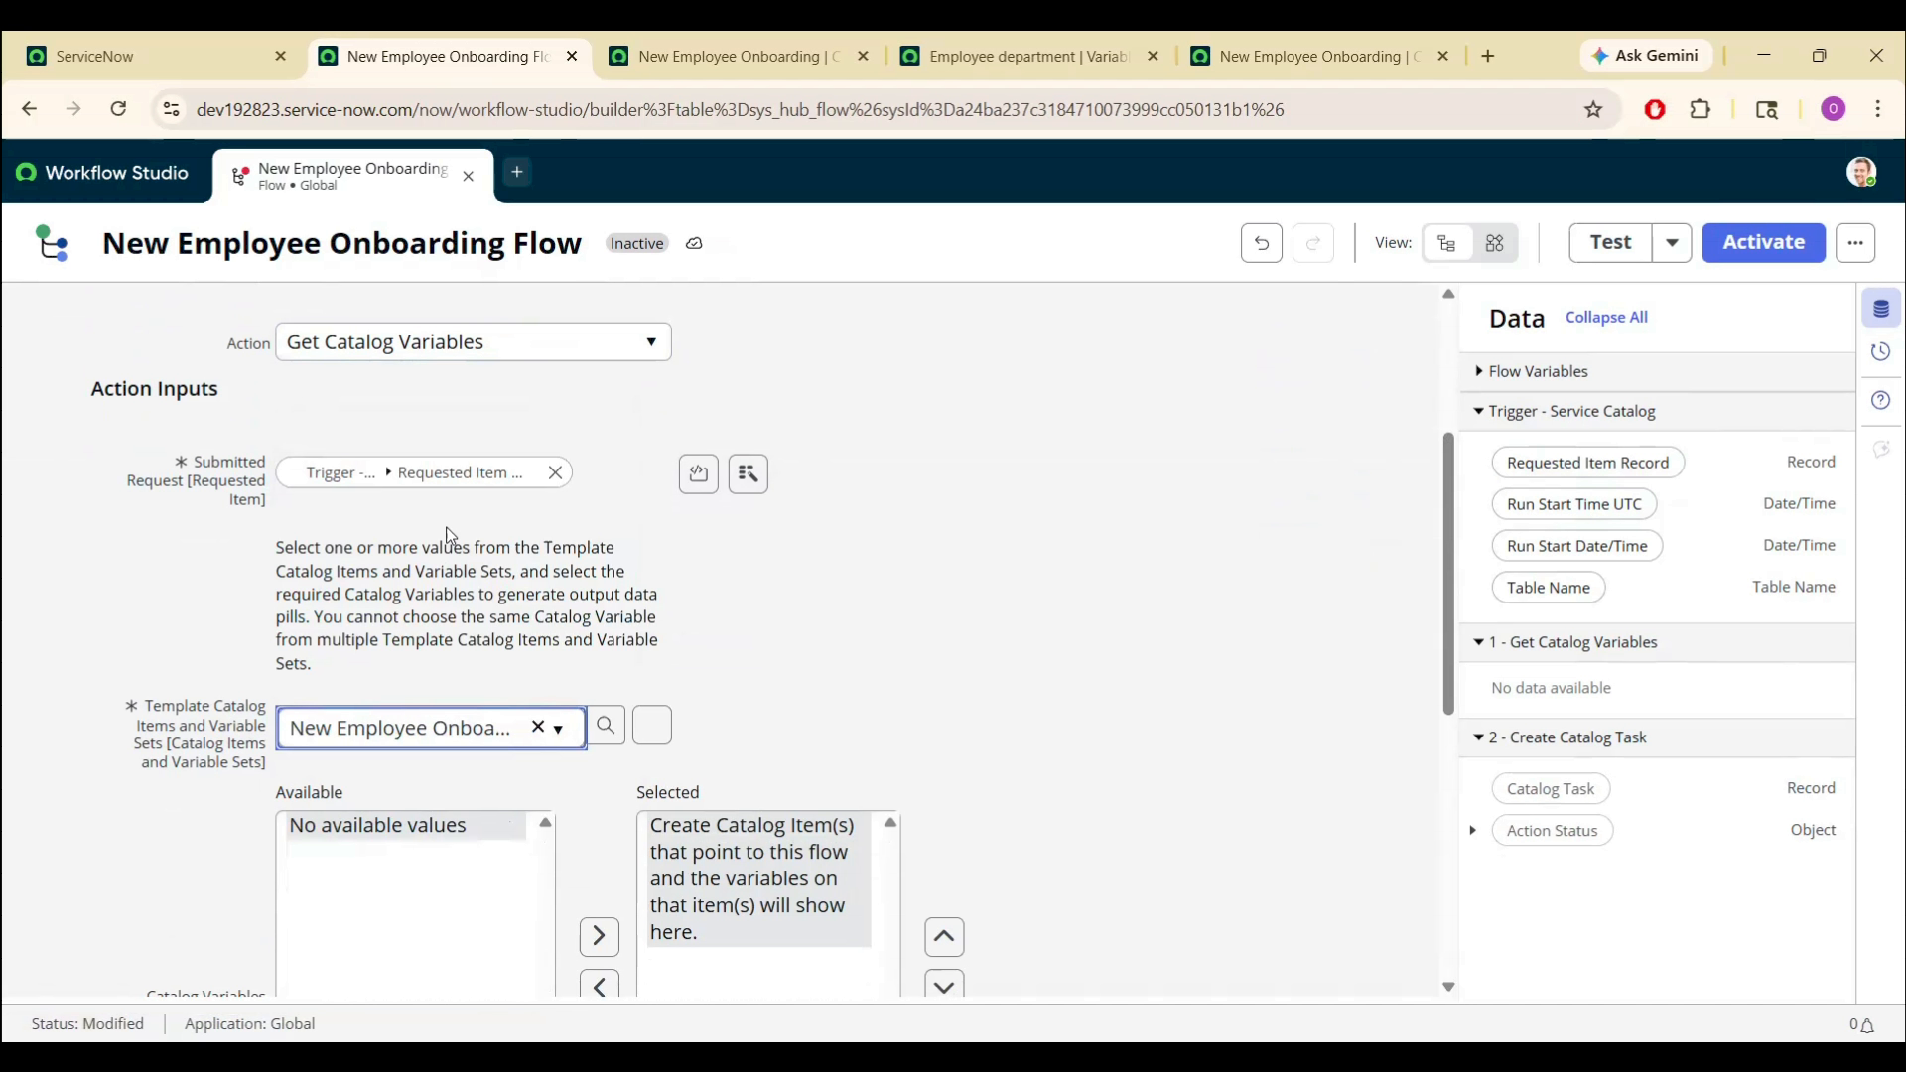
left_click_drag(407, 826, 382, 778)
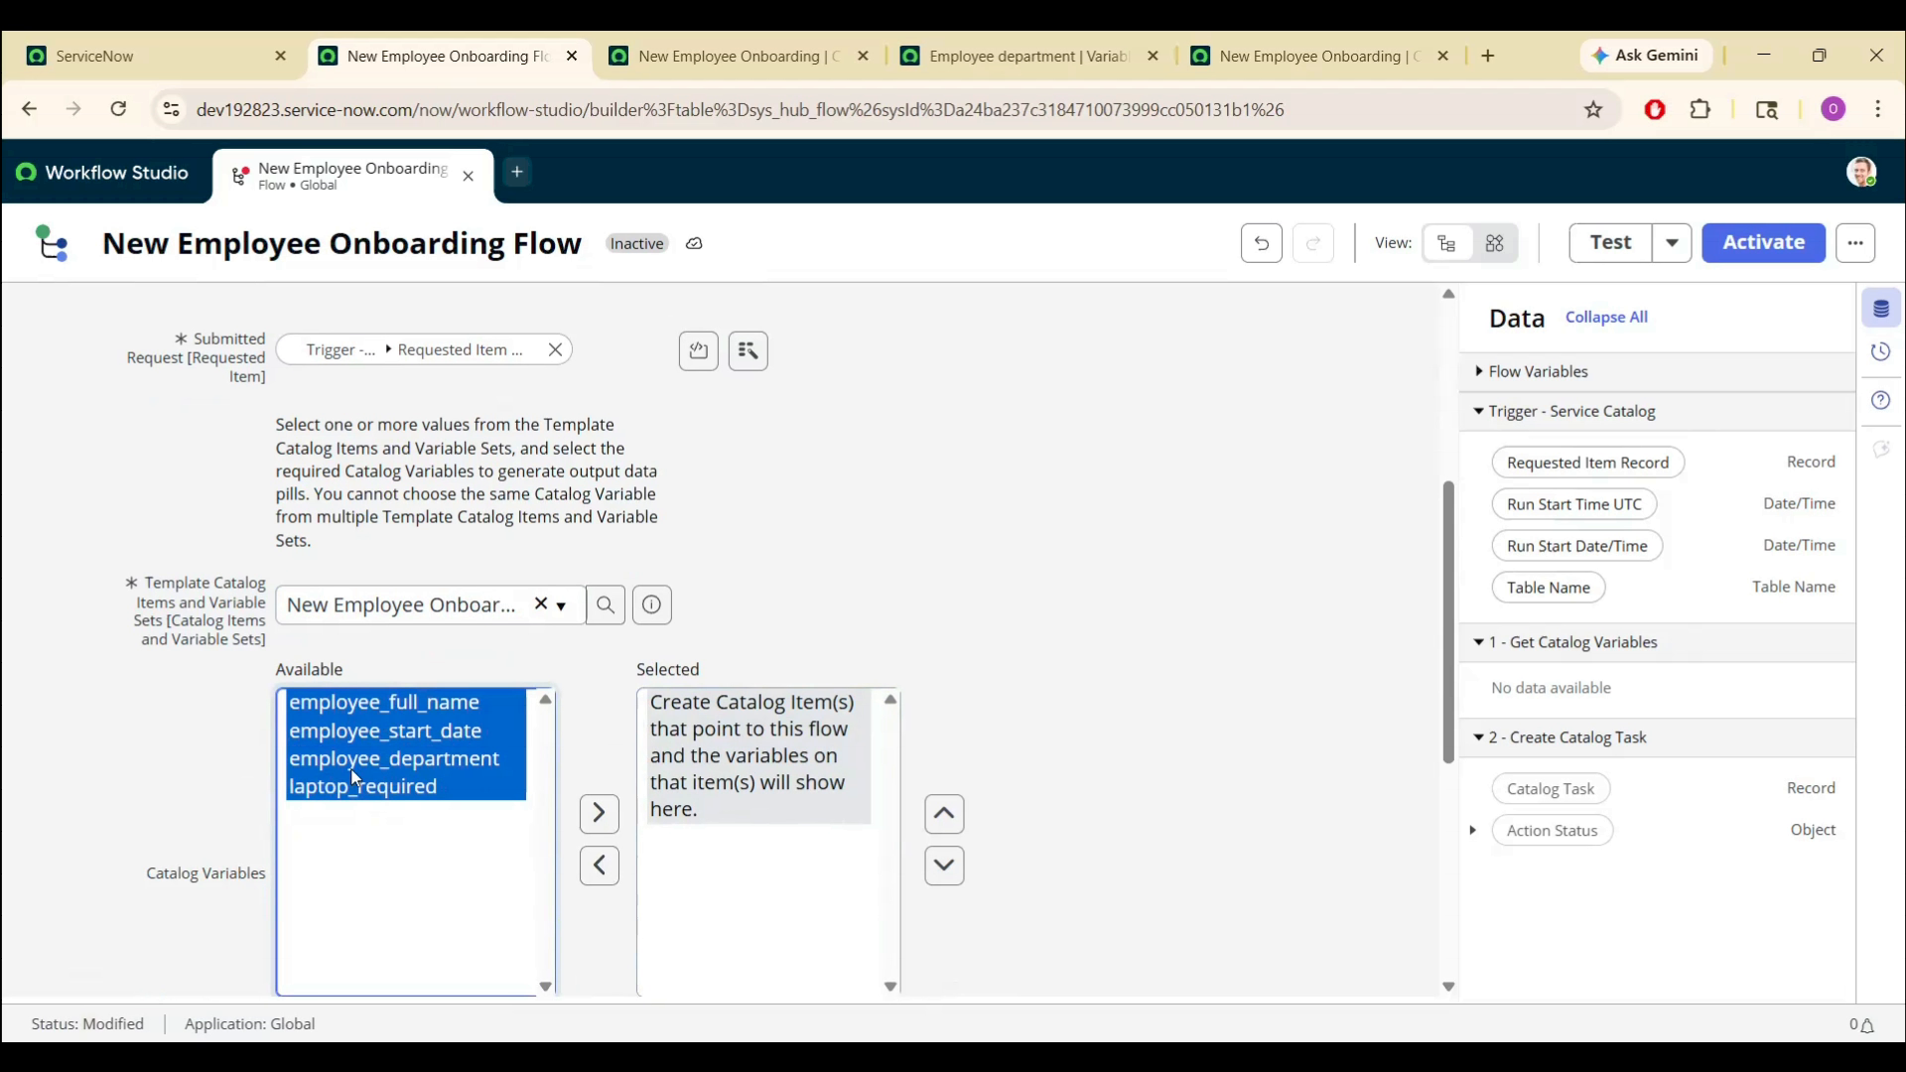
left_click(598, 814)
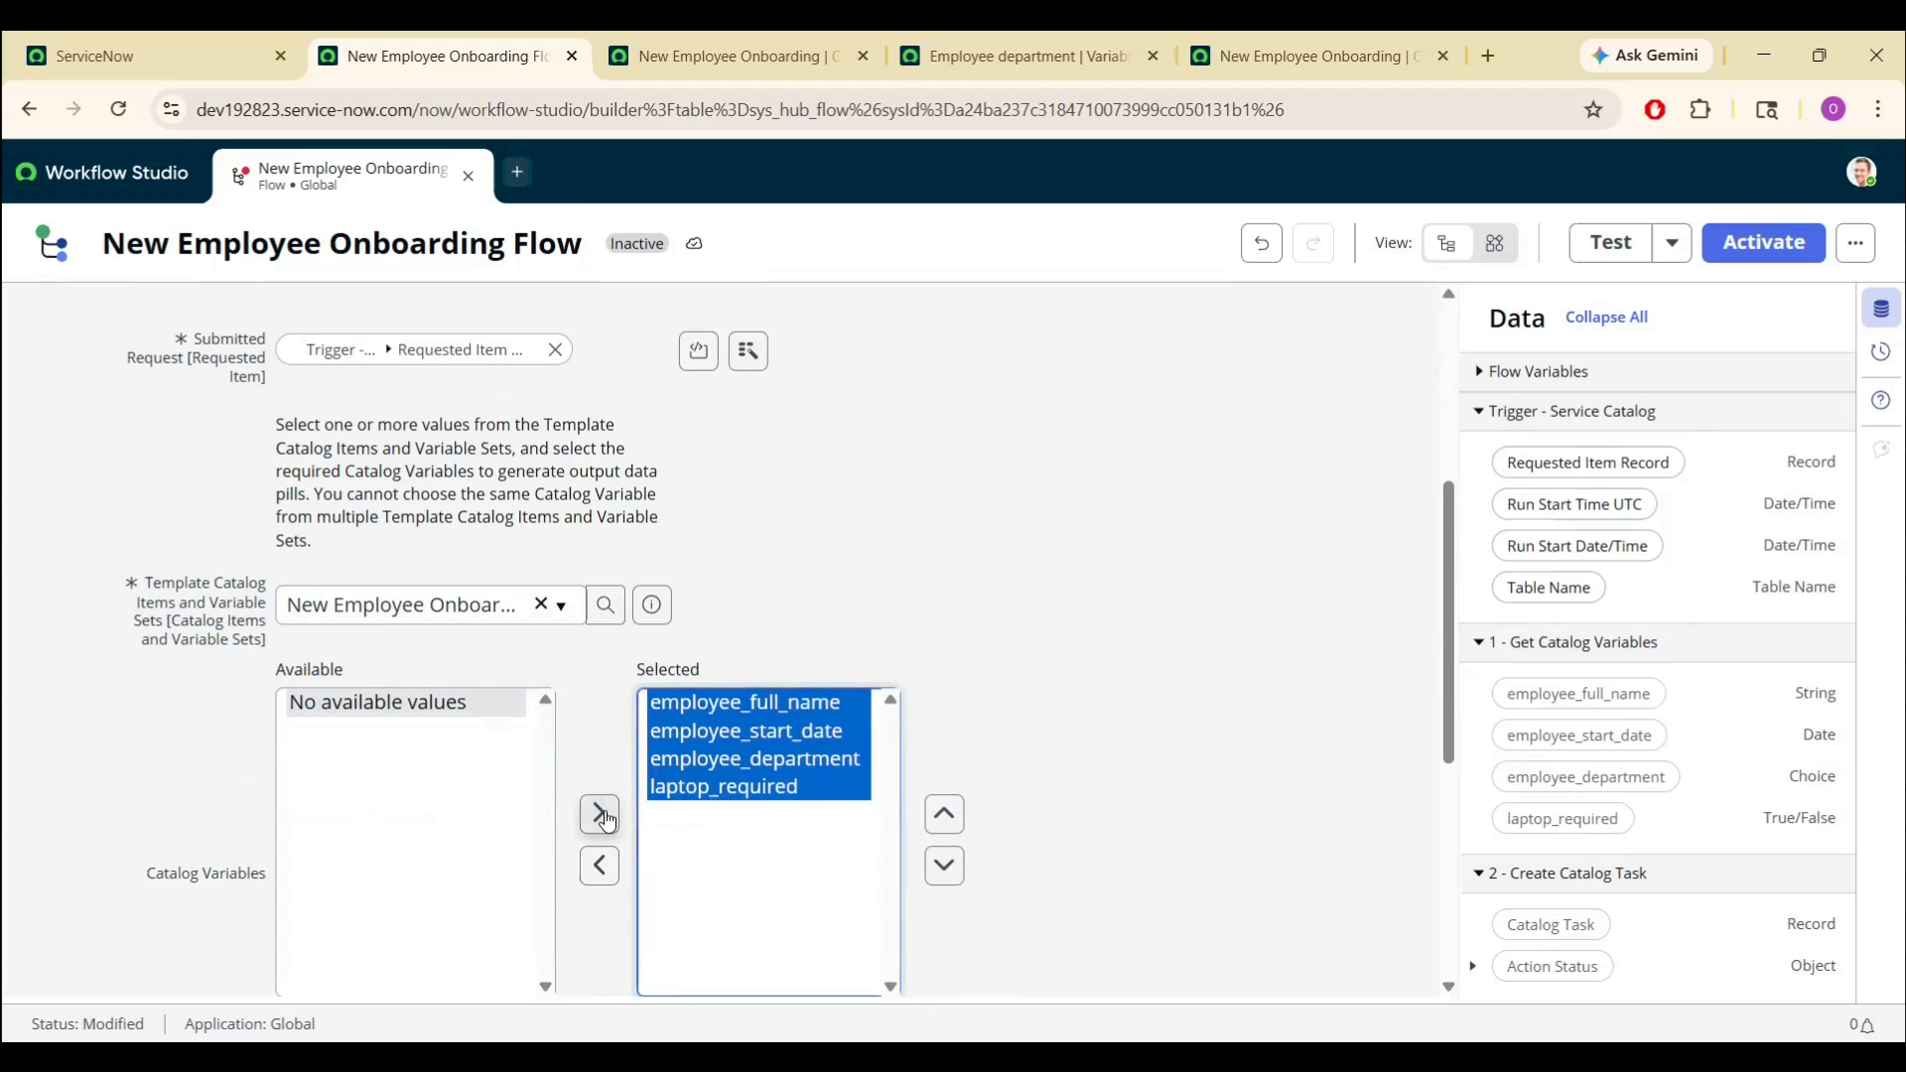
left_click_drag(1451, 629, 1394, 824)
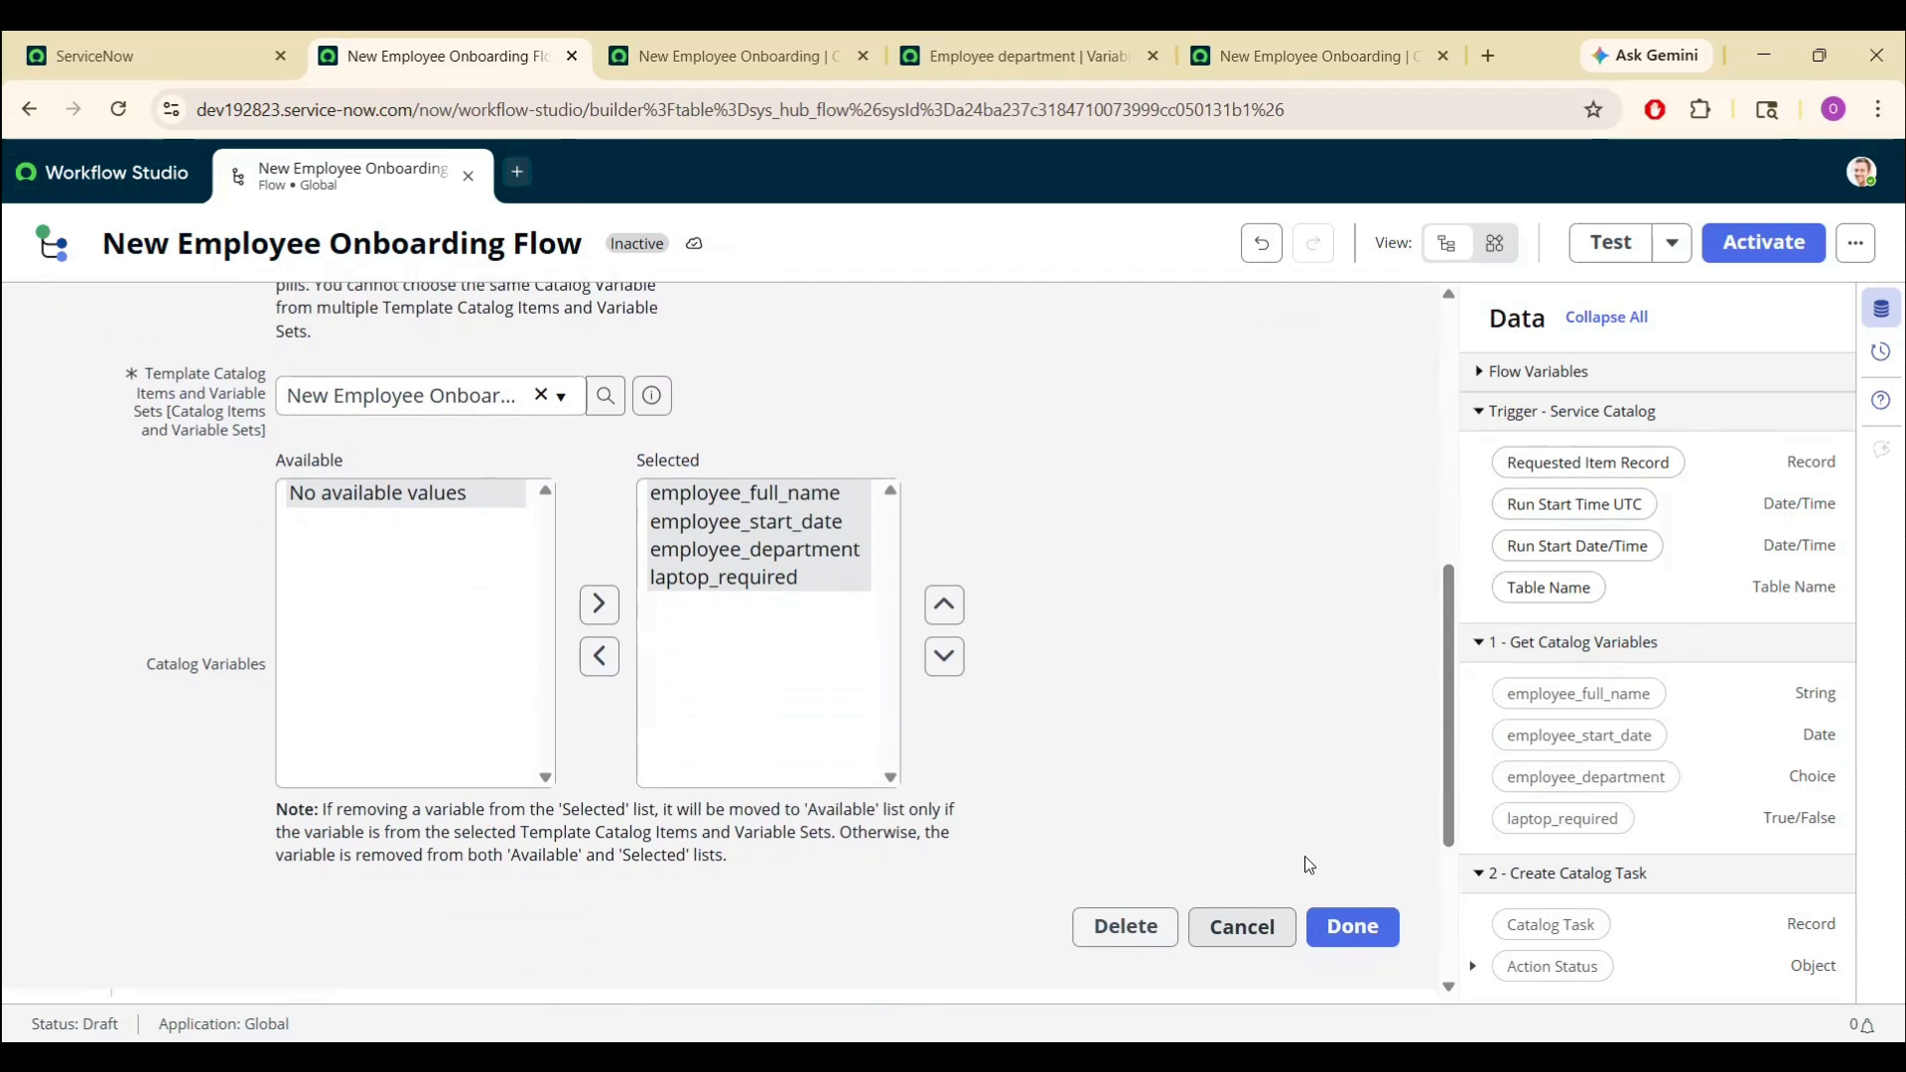
left_click(1352, 929)
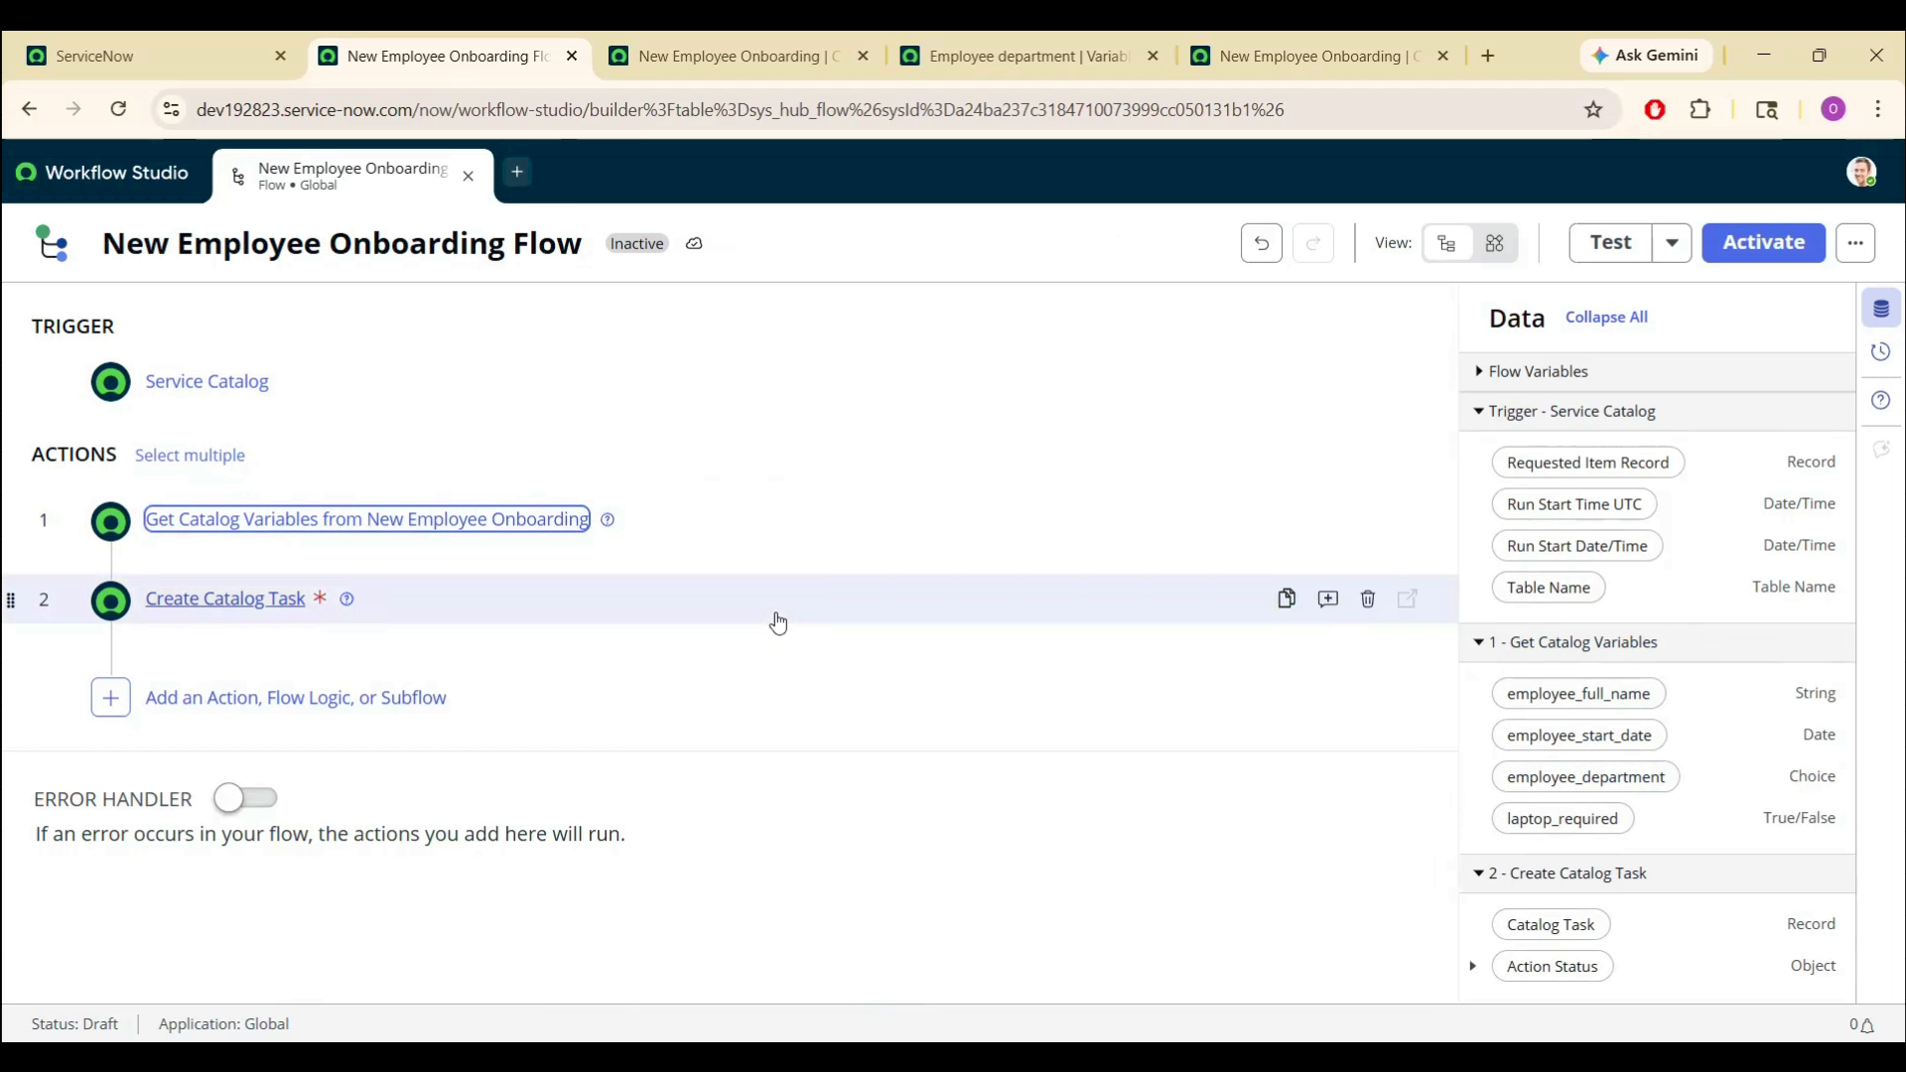
- Append the employee_full_name data pill to the task's short description
left_click(266, 600)
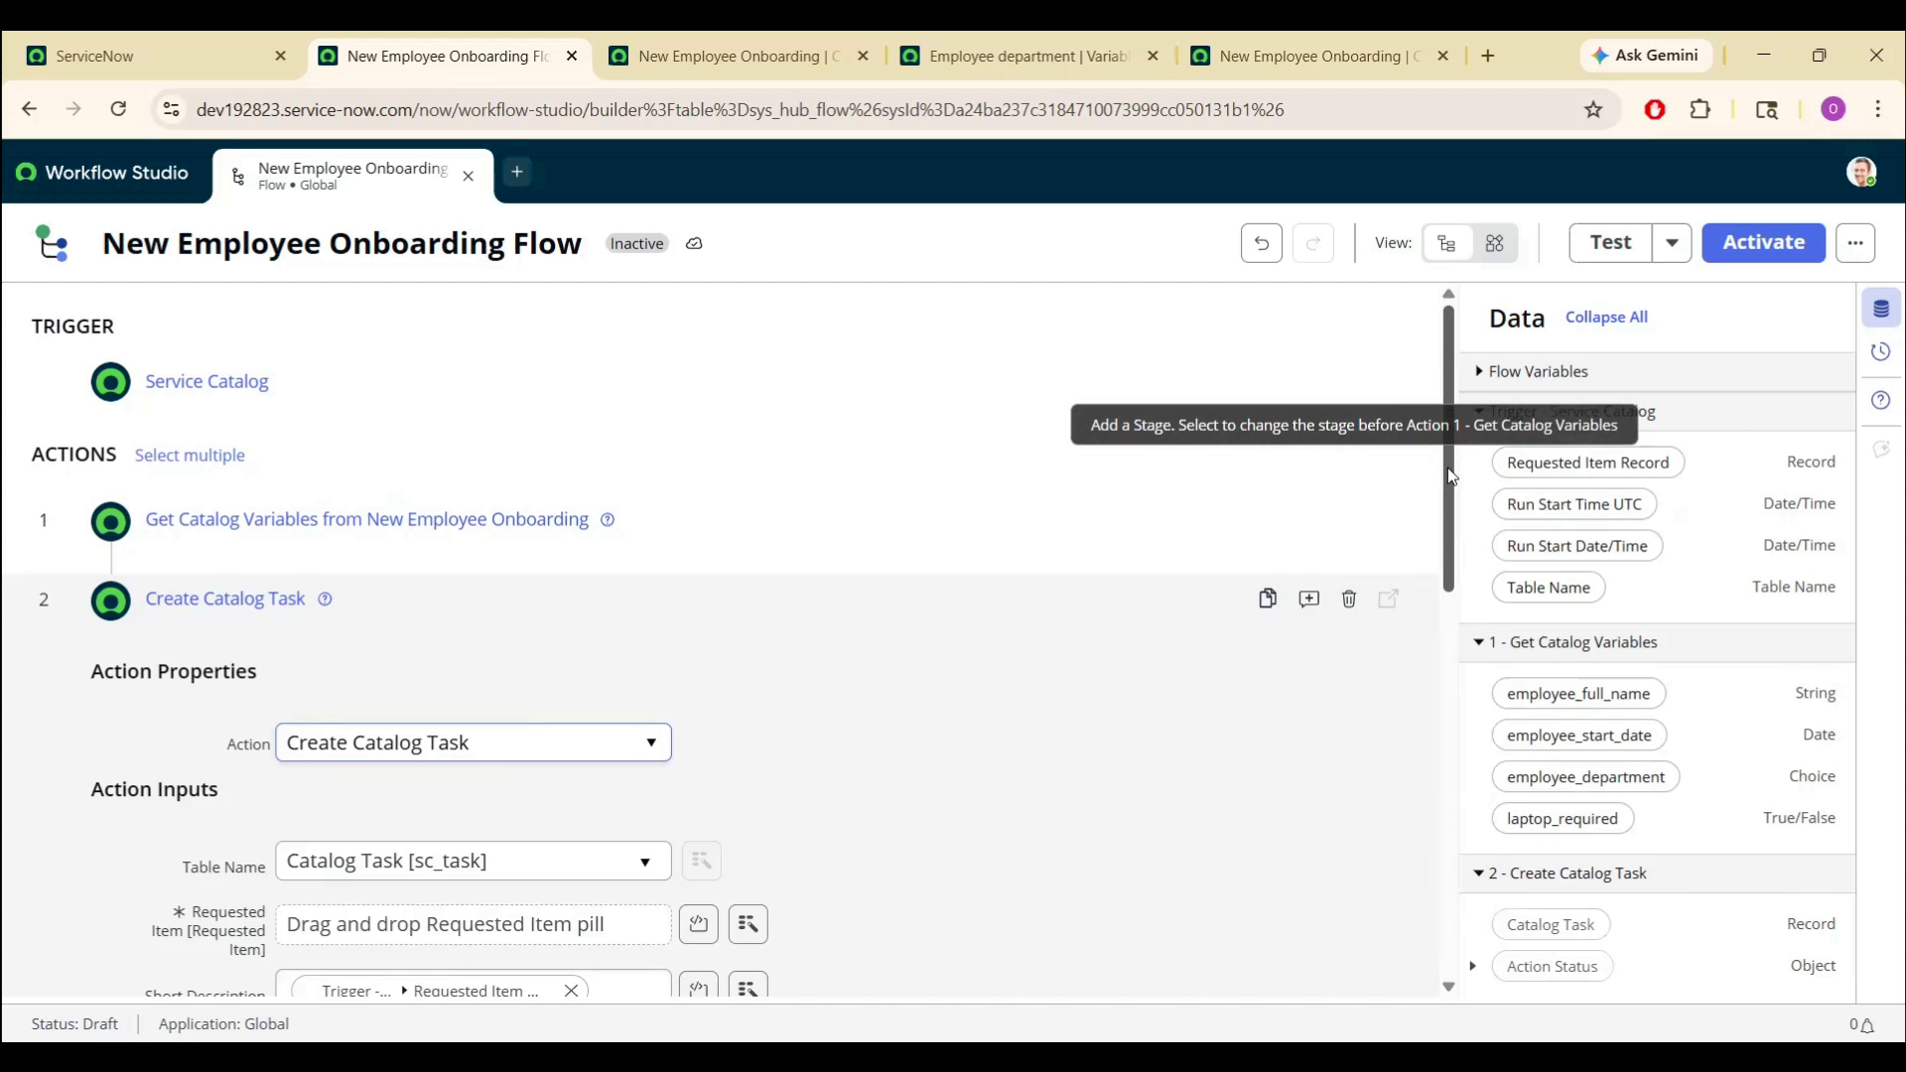
scroll(1455, 519, "down", 1)
scroll(1454, 519, "down", 4)
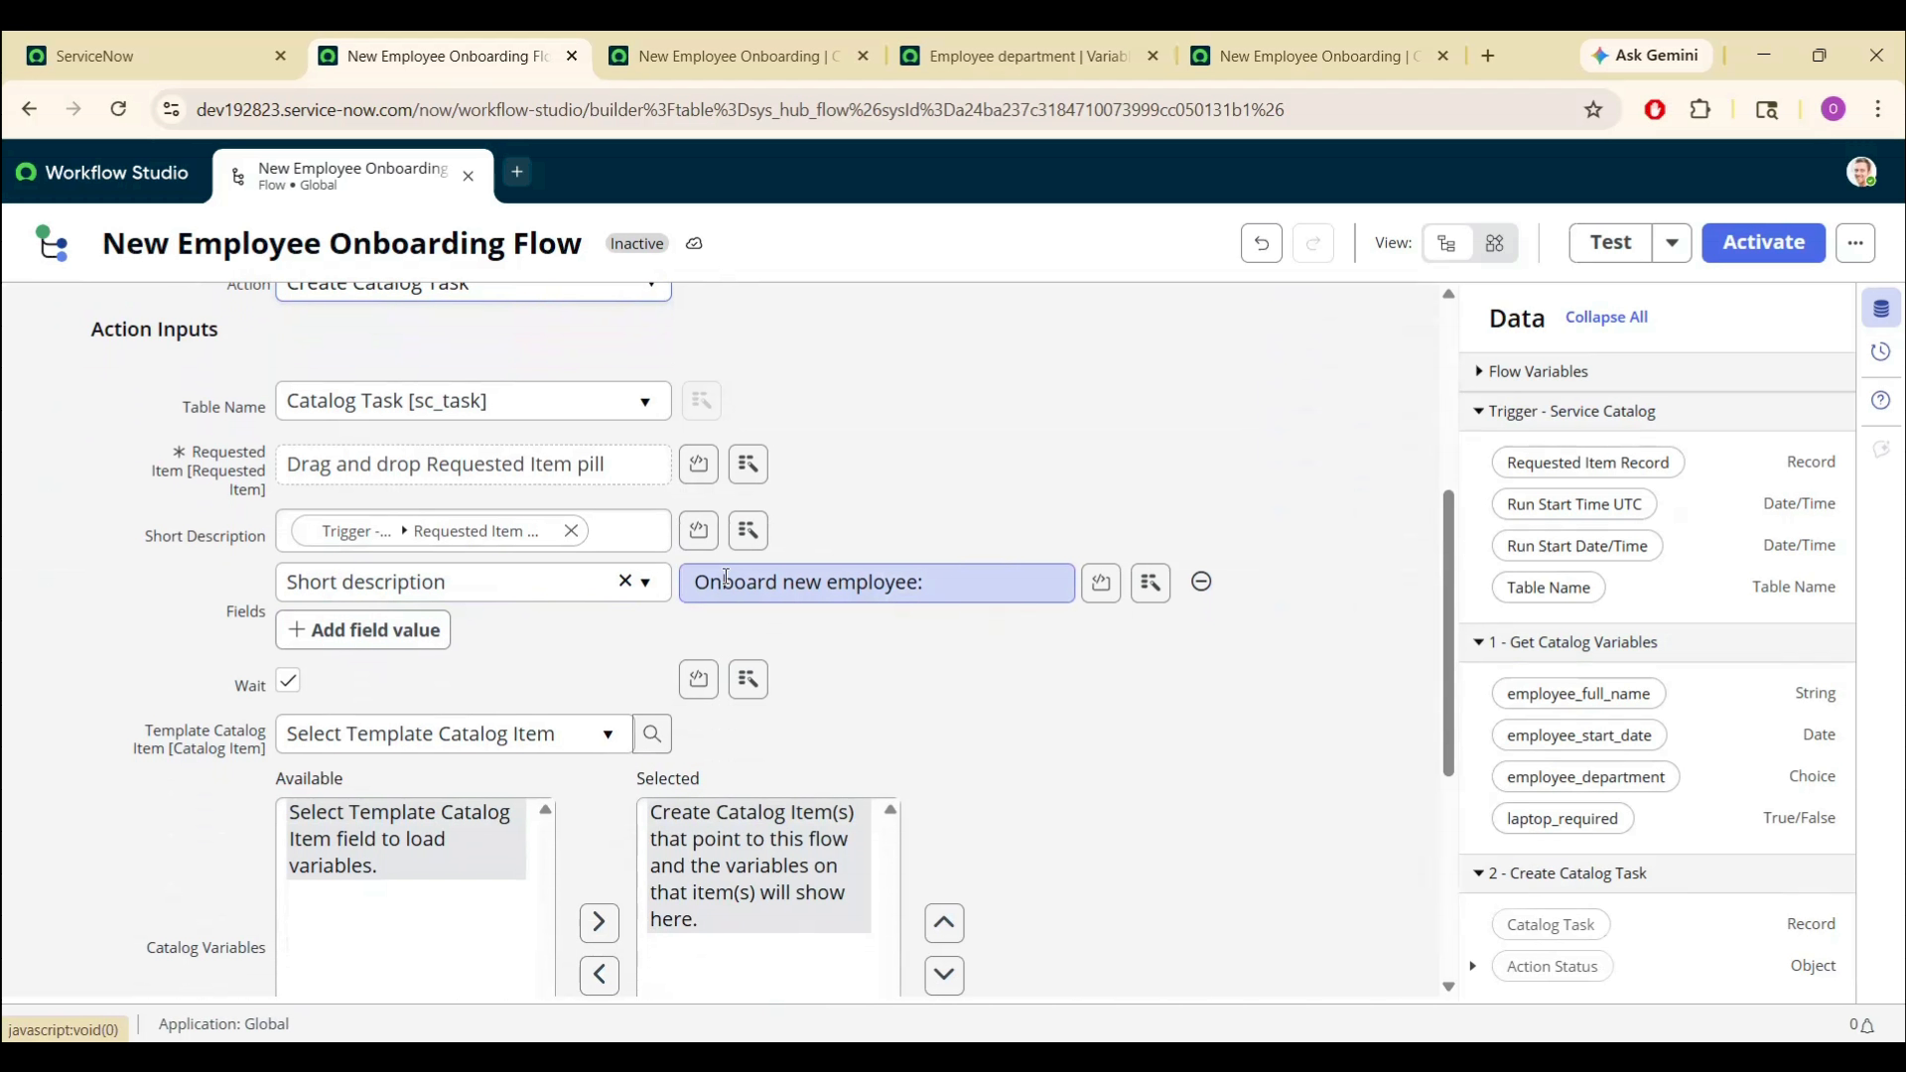
left_click(943, 584)
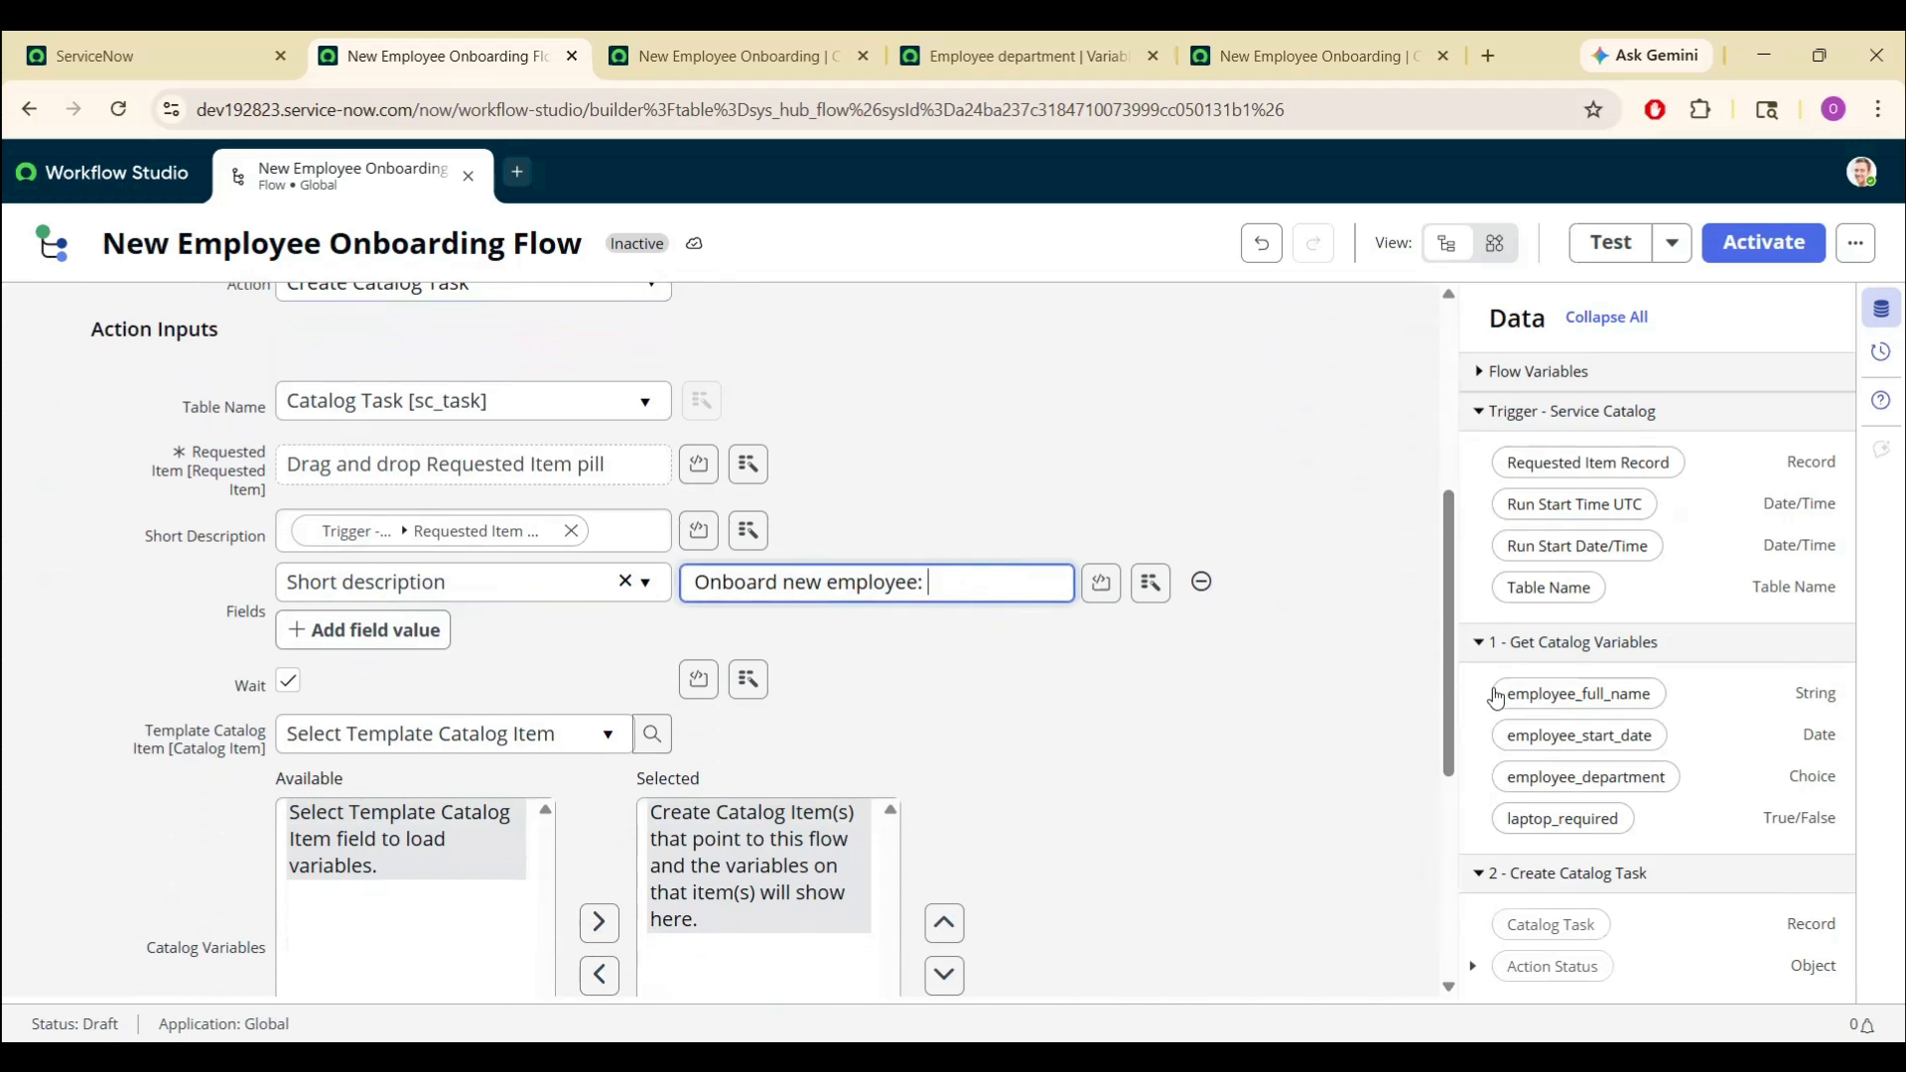
left_click(1560, 710)
left_click_drag(1561, 717, 1036, 586)
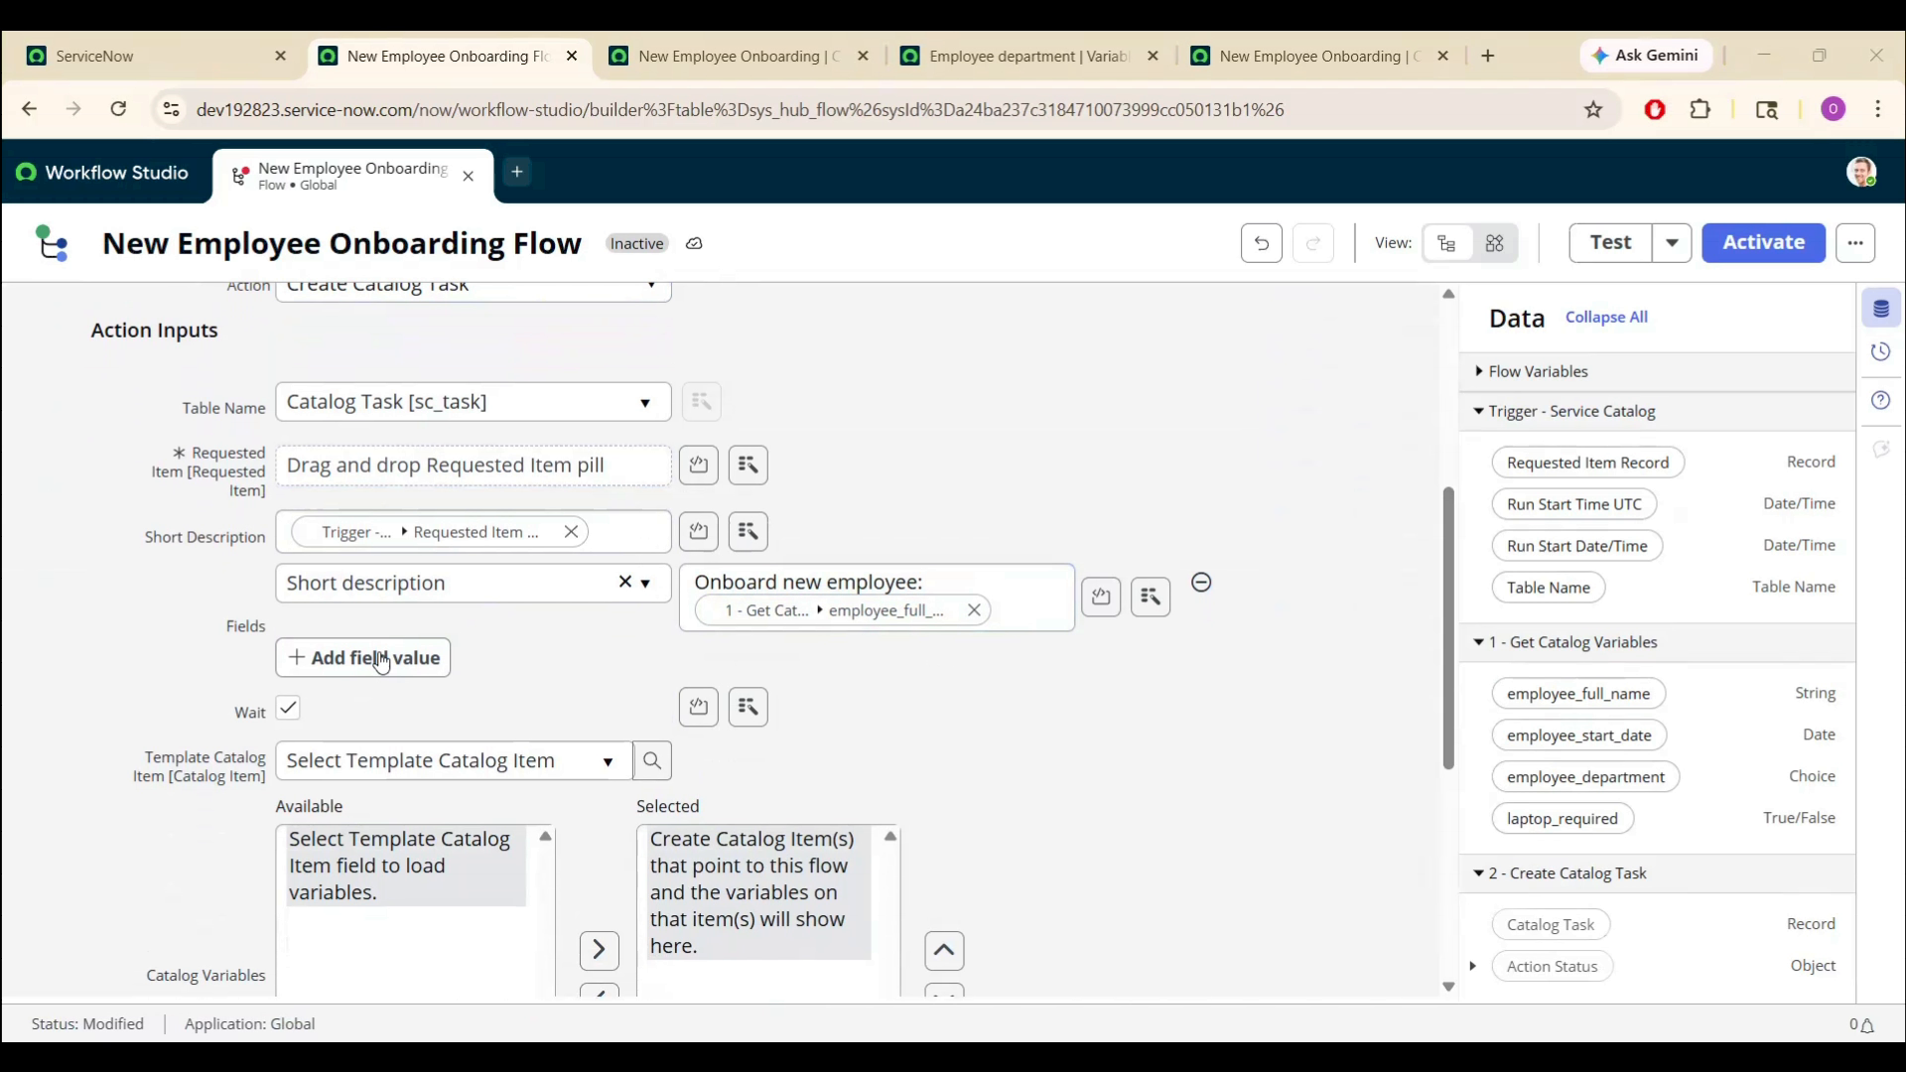
- Add a Description field value containing the pasted onboarding instructions
left_click(345, 657)
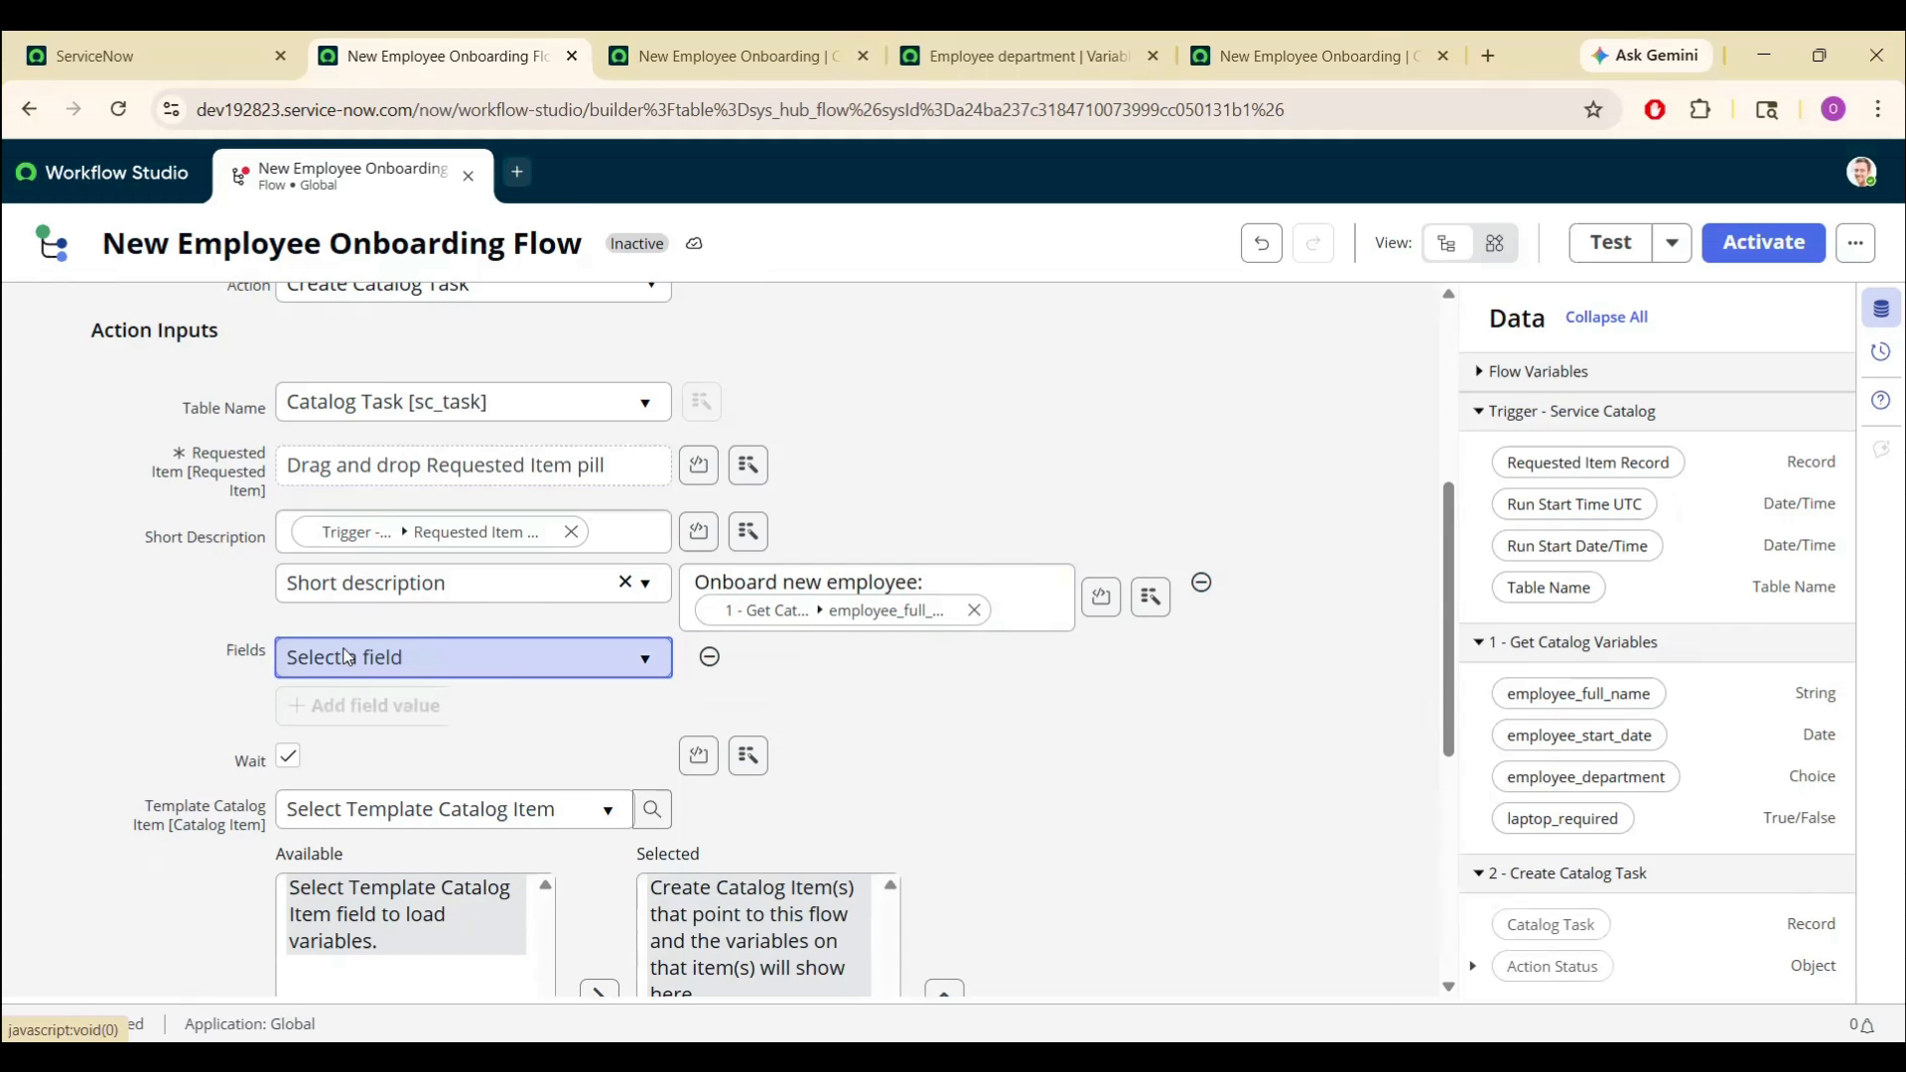
left_click(345, 658)
type("de")
left_click(349, 851)
left_click(749, 657)
type("Please onboard the following employee:  Name: [Employee full name] Start date: [Employee start date] Department: [Employee department] Location: [Location] Manager: [Manager name] Laptop required: [Yes/No from variable]")
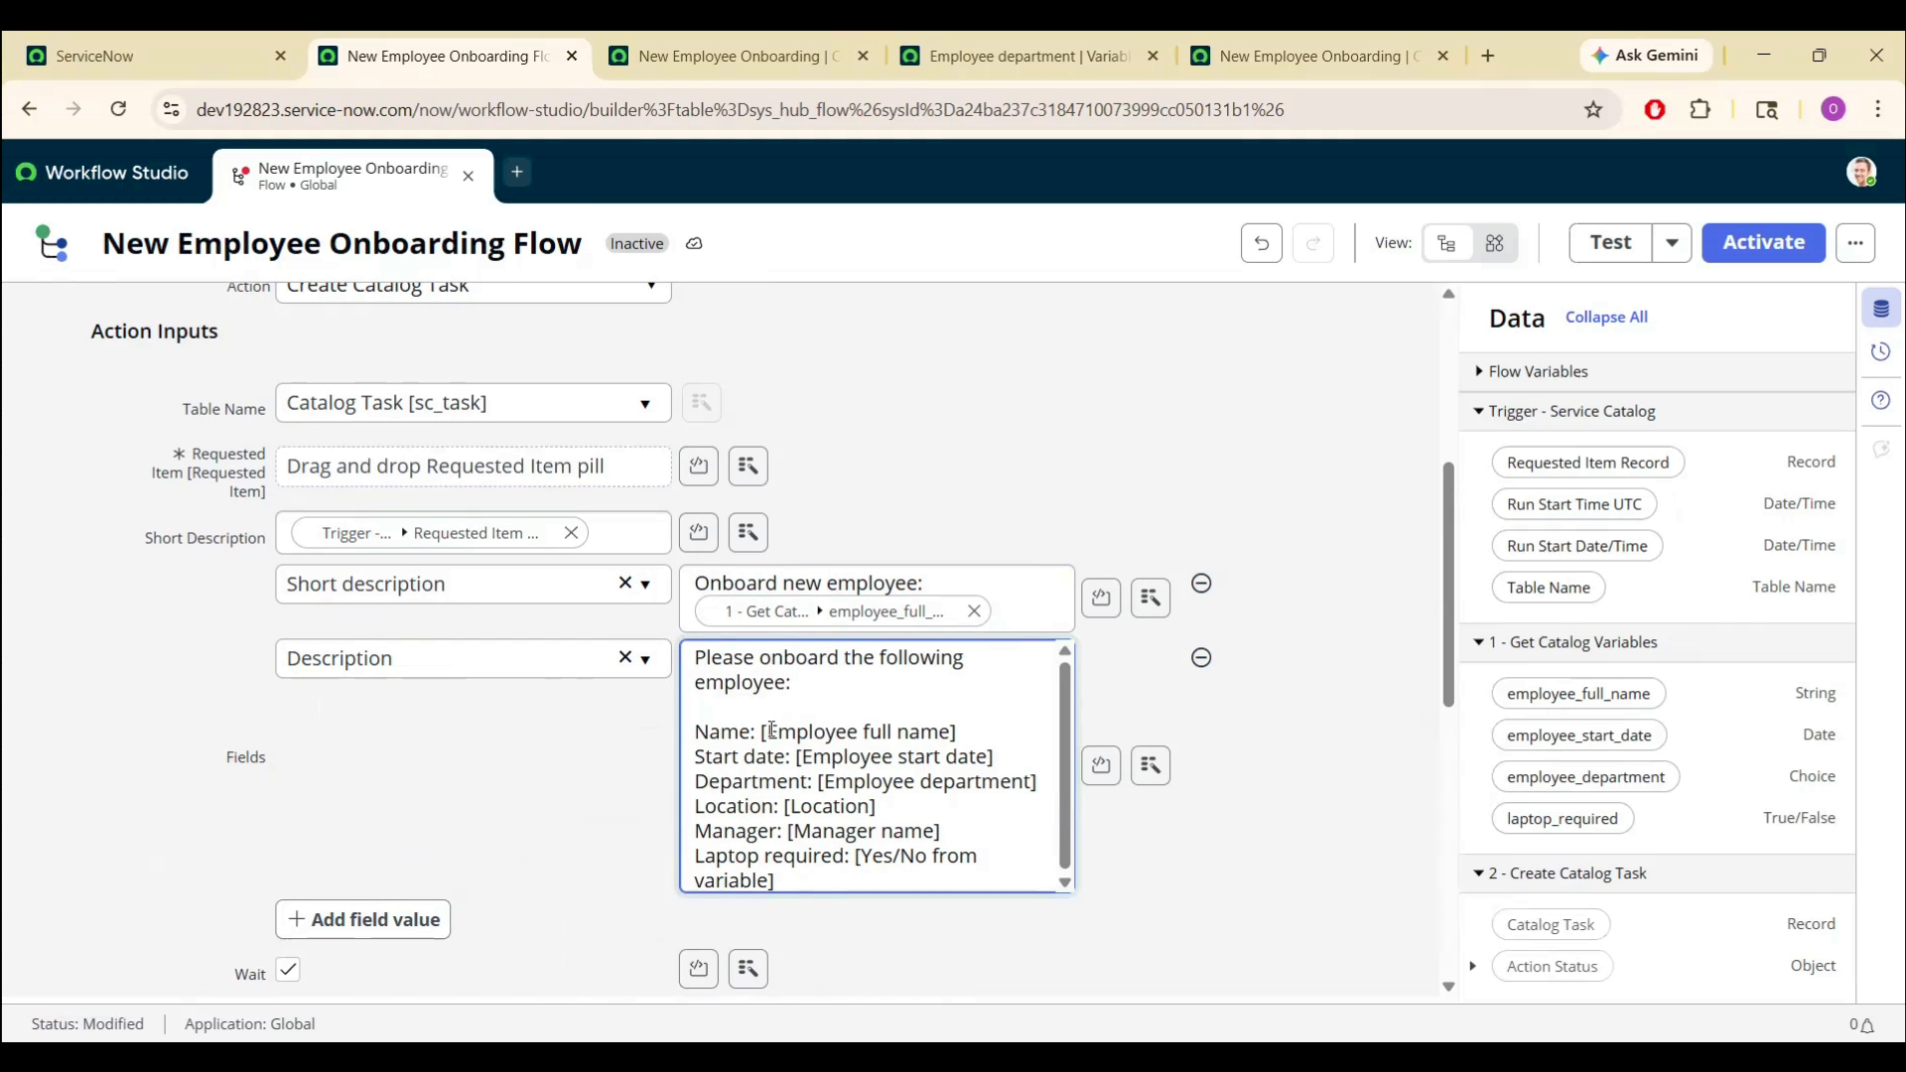
- Replace the name and start date placeholders with employee_full_name and employee_start_date pills
left_click_drag(763, 735, 968, 731)
key("BackSpace")
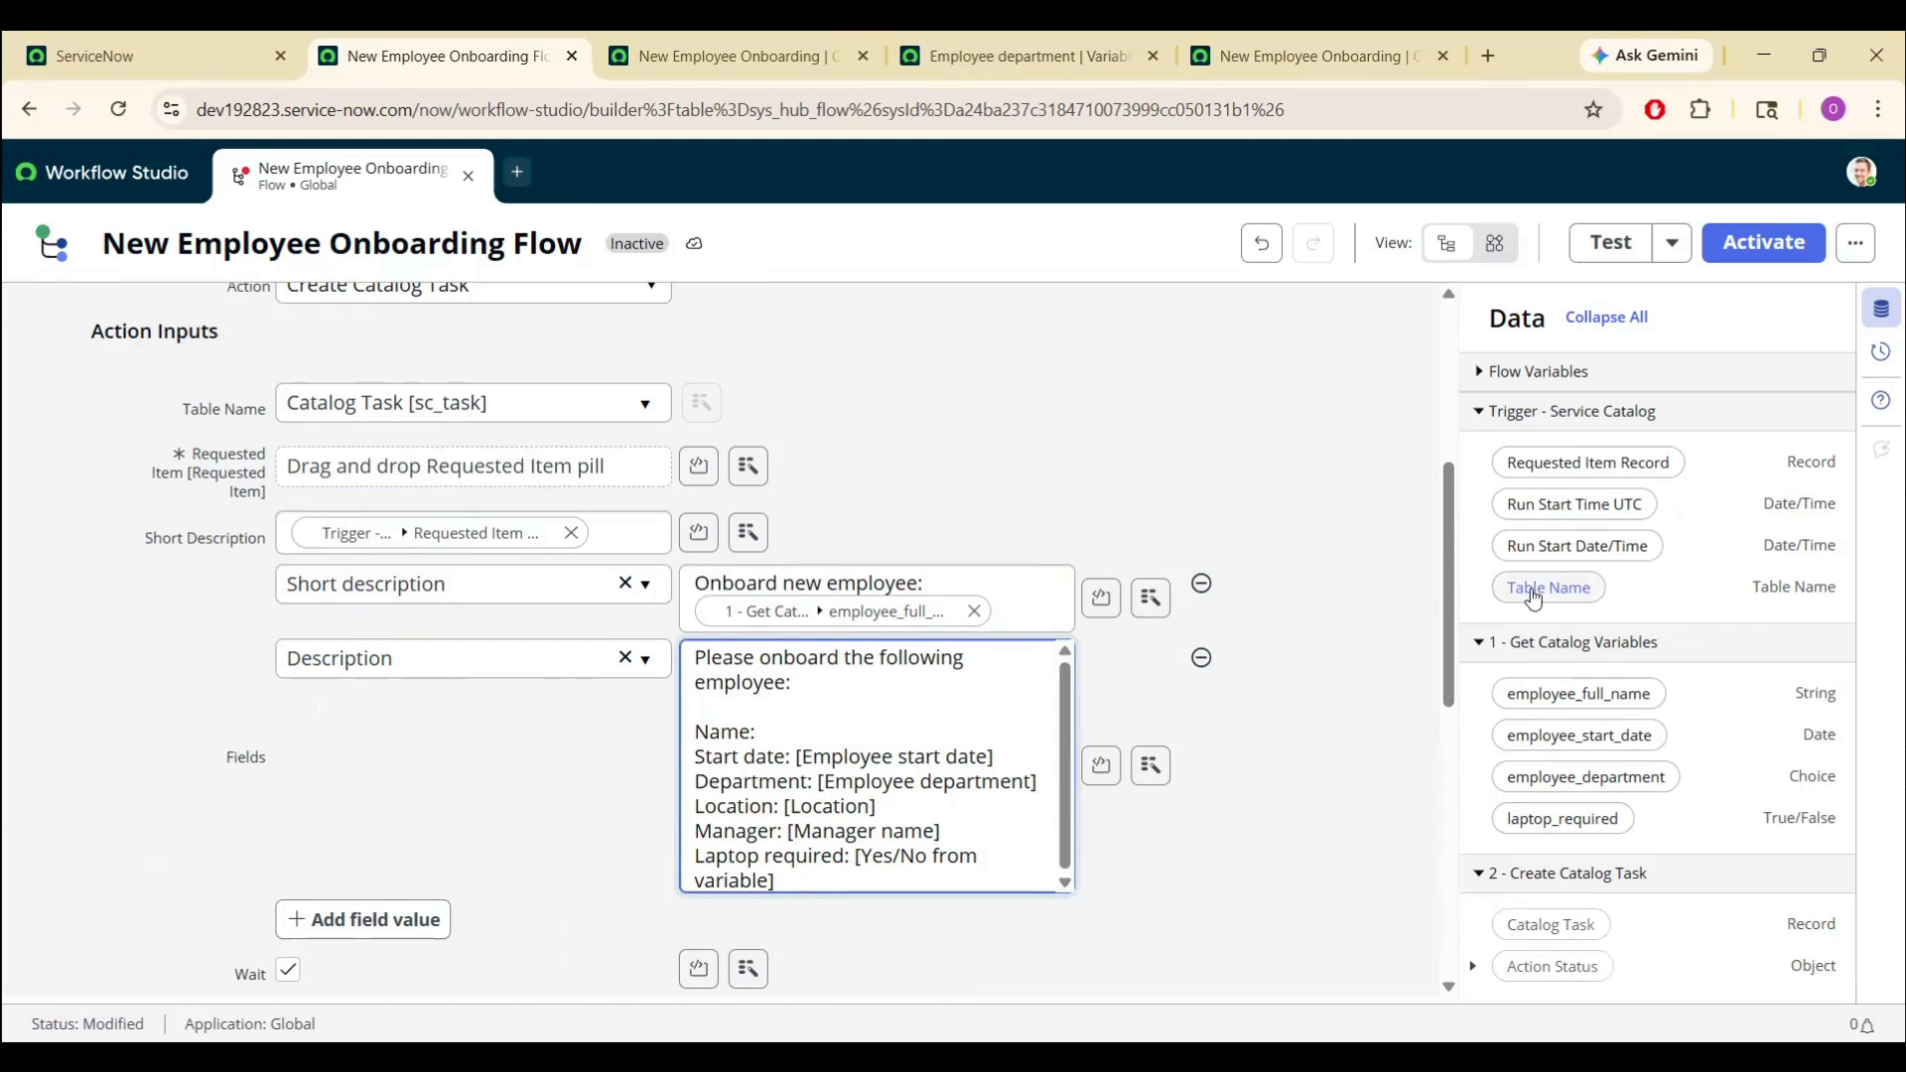
left_click_drag(1561, 696, 905, 734)
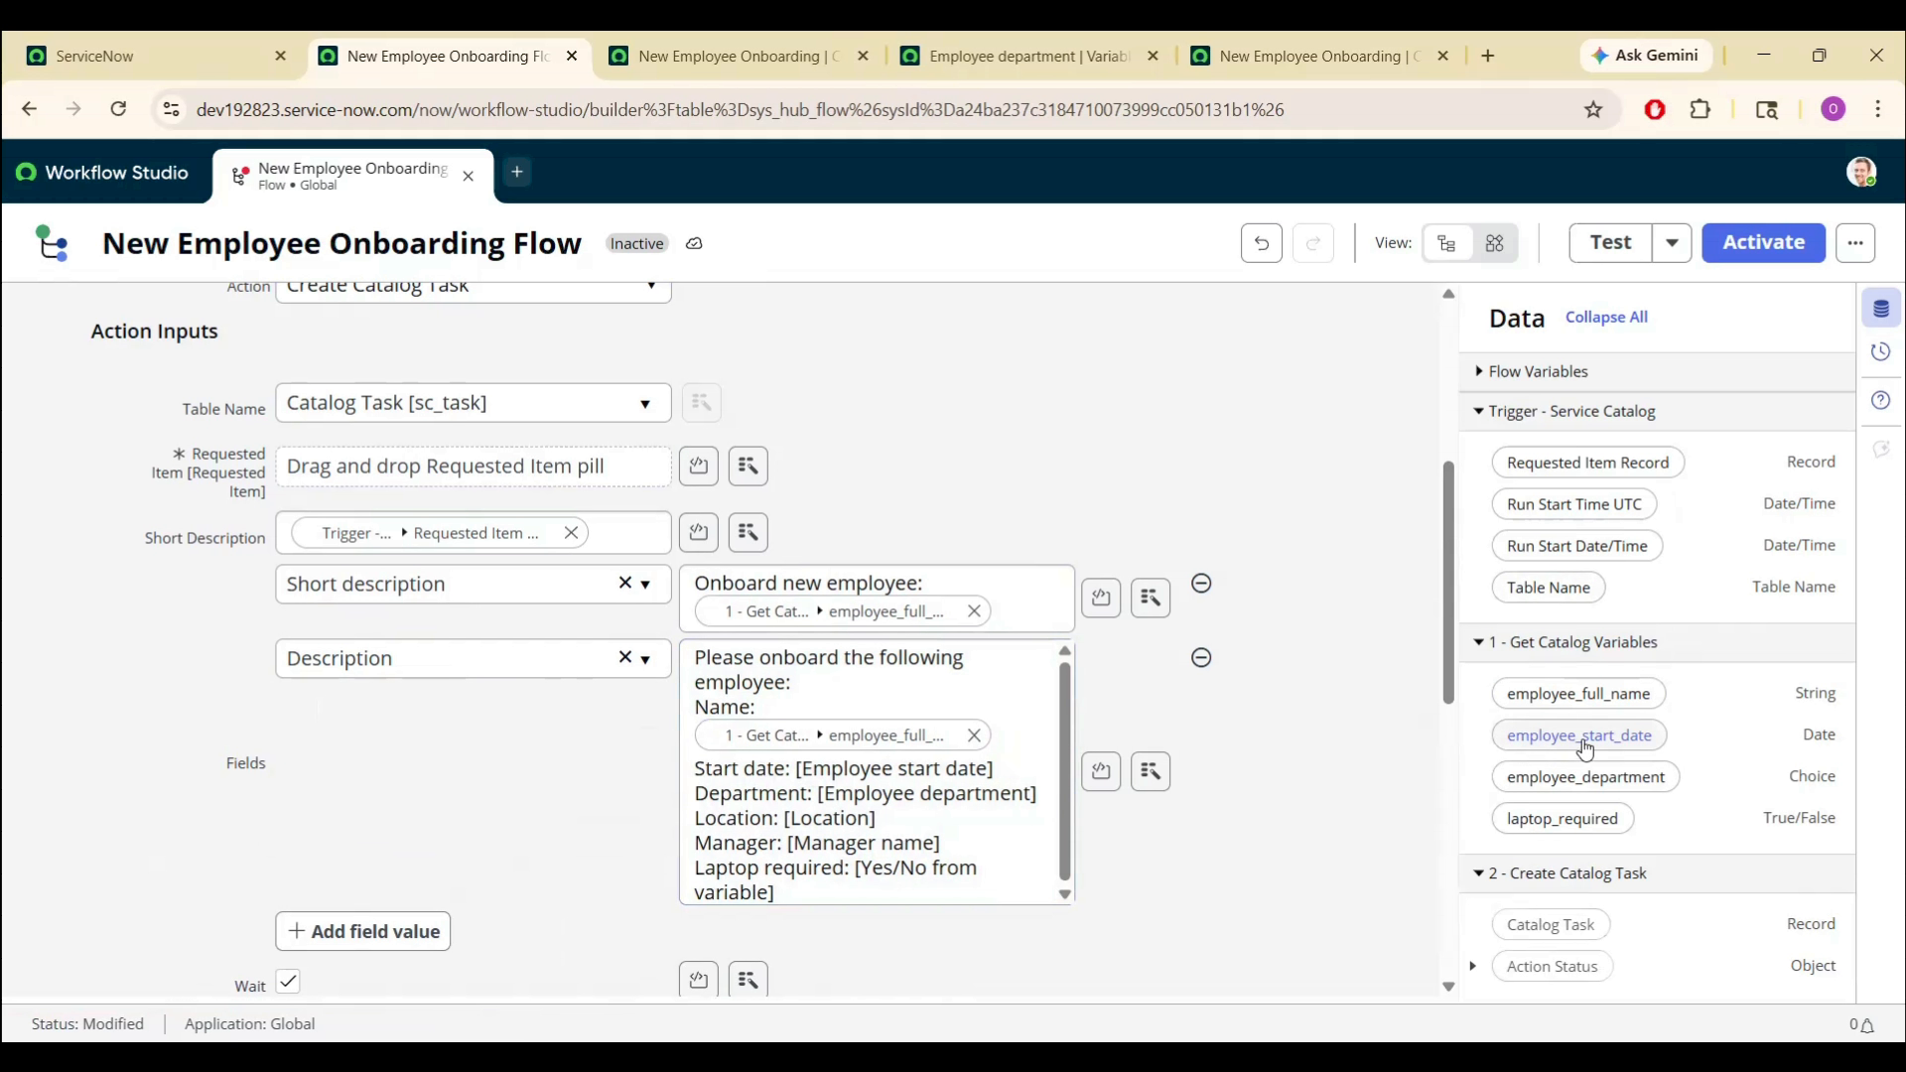
left_click_drag(795, 770, 1000, 770)
key("BackSpace")
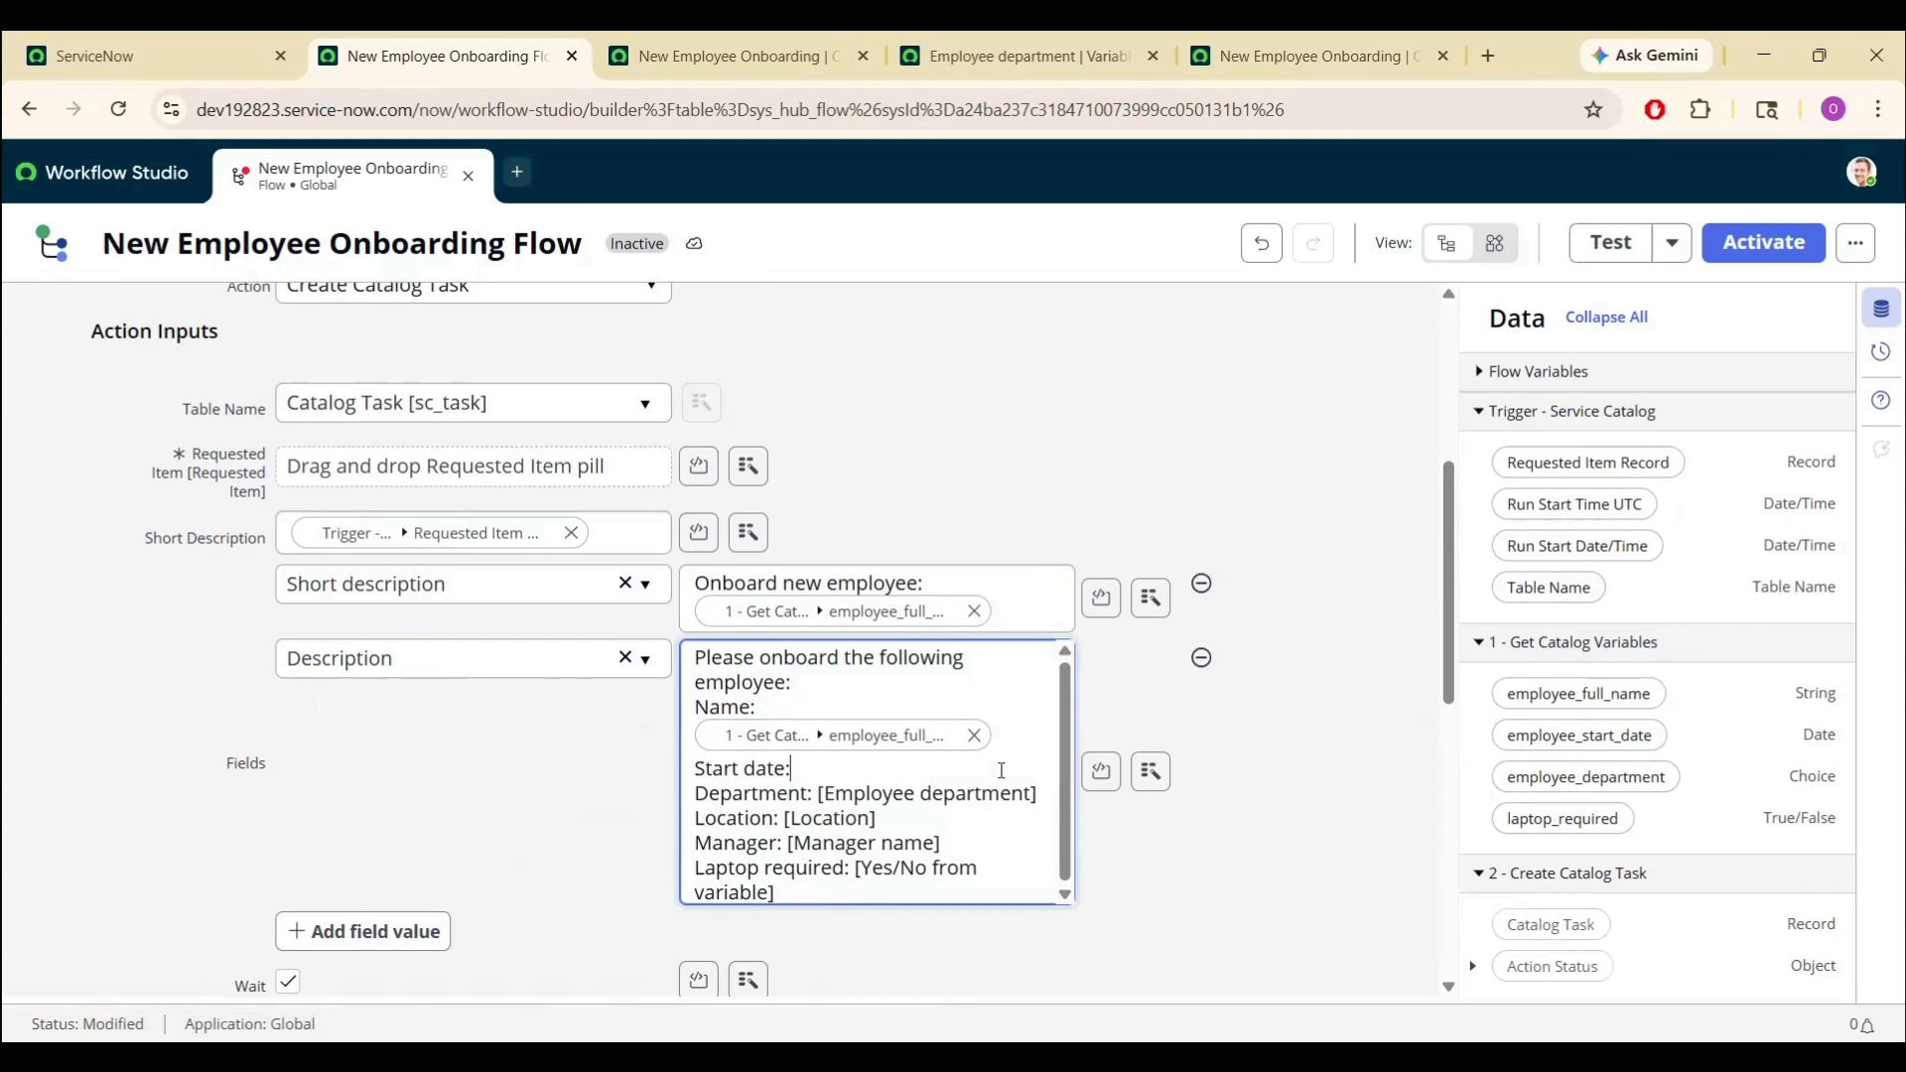
left_click_drag(1519, 736, 1042, 837)
- Insert employee_department and laptop_required pills and delete the Location and Manager lines
key("BackSpace")
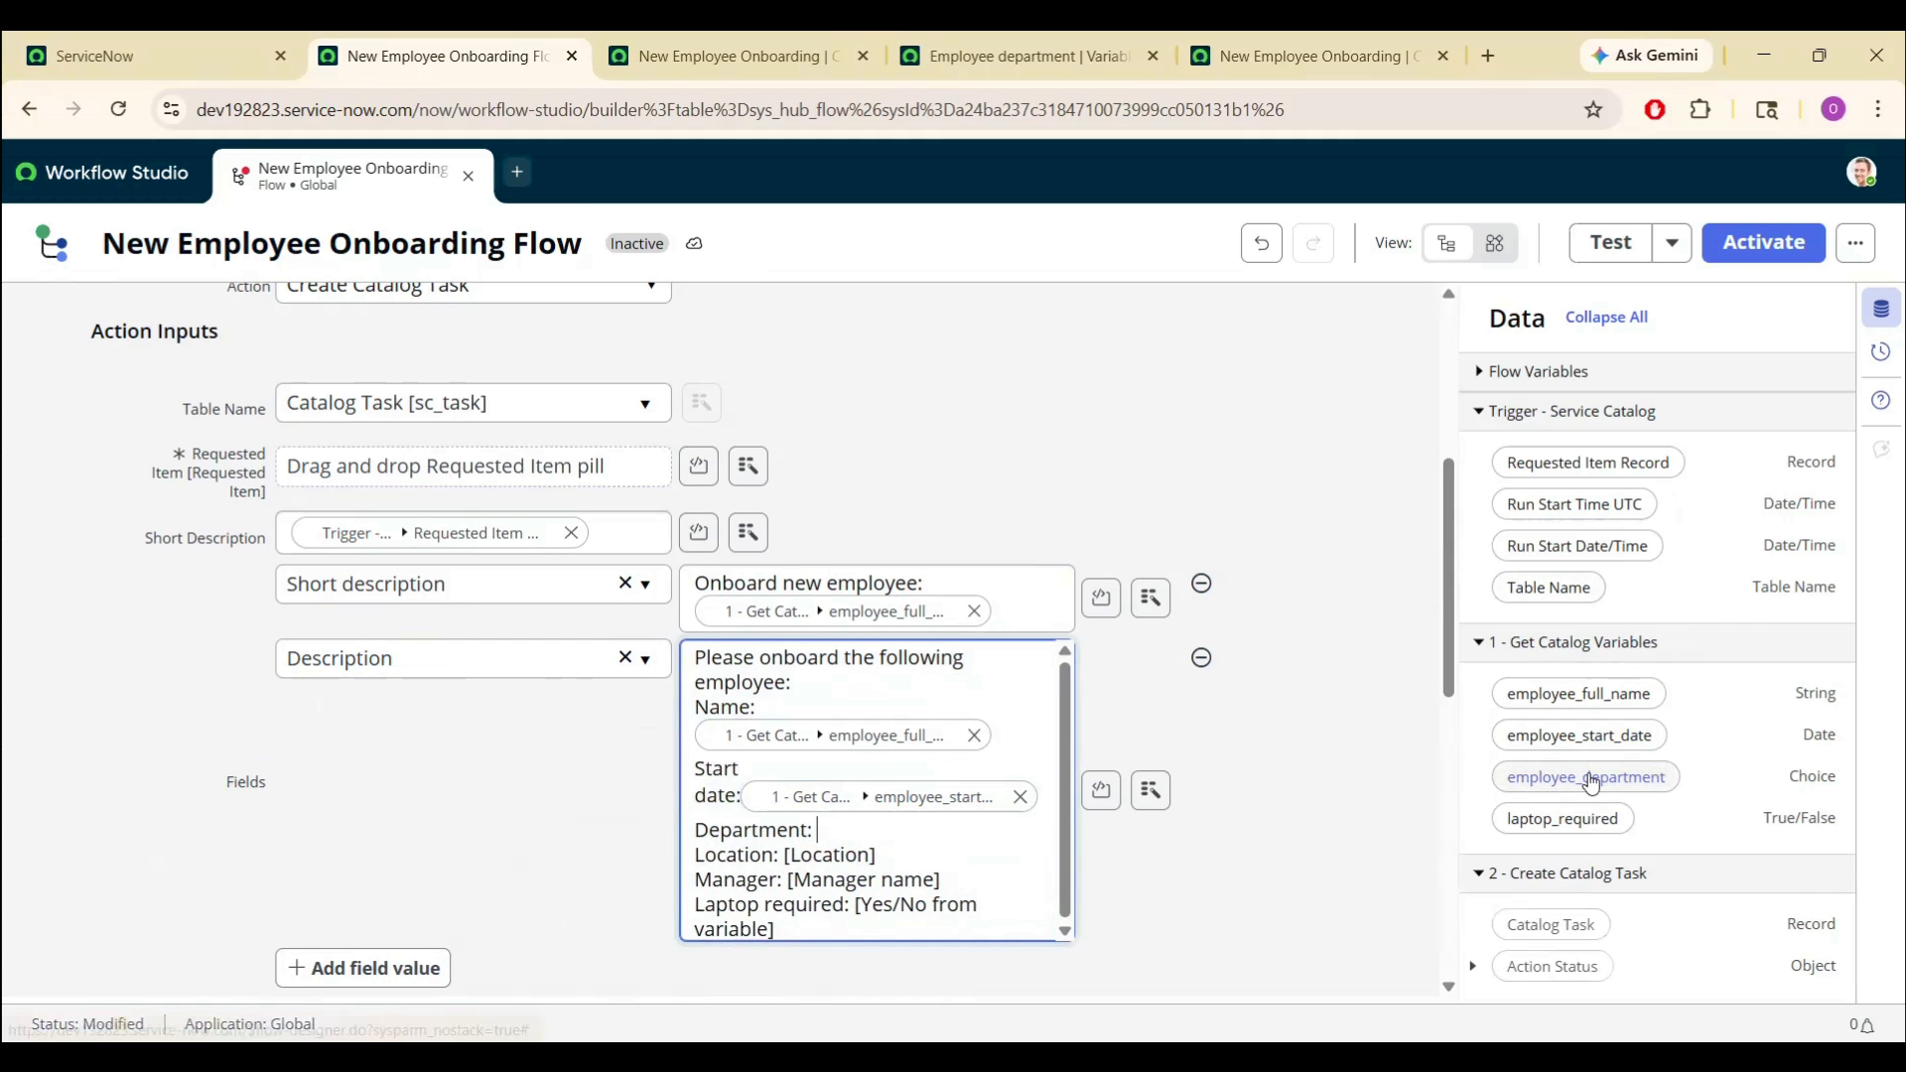
left_click_drag(1591, 778, 893, 836)
left_click_drag(942, 915, 692, 889)
key("BackSpace")
left_click_drag(855, 890, 777, 916)
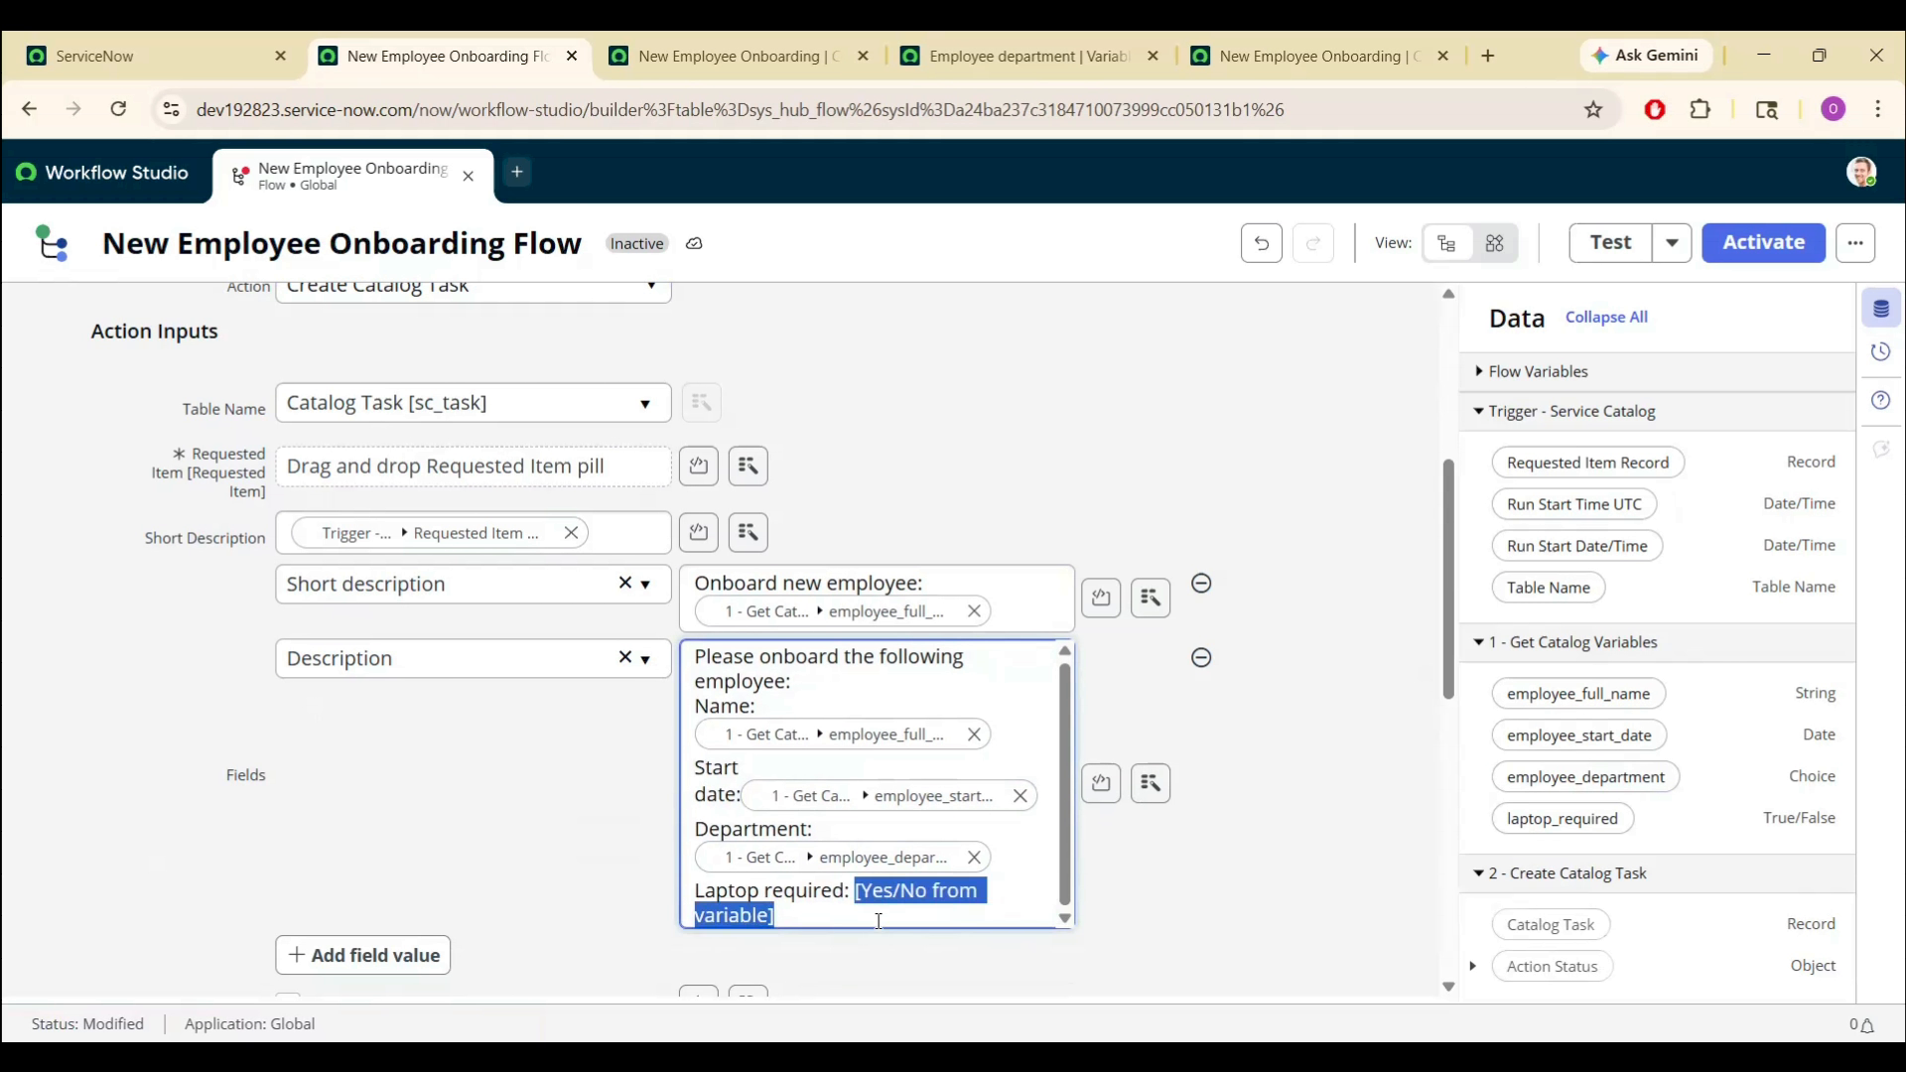
key("BackSpace")
left_click_drag(1559, 818, 933, 895)
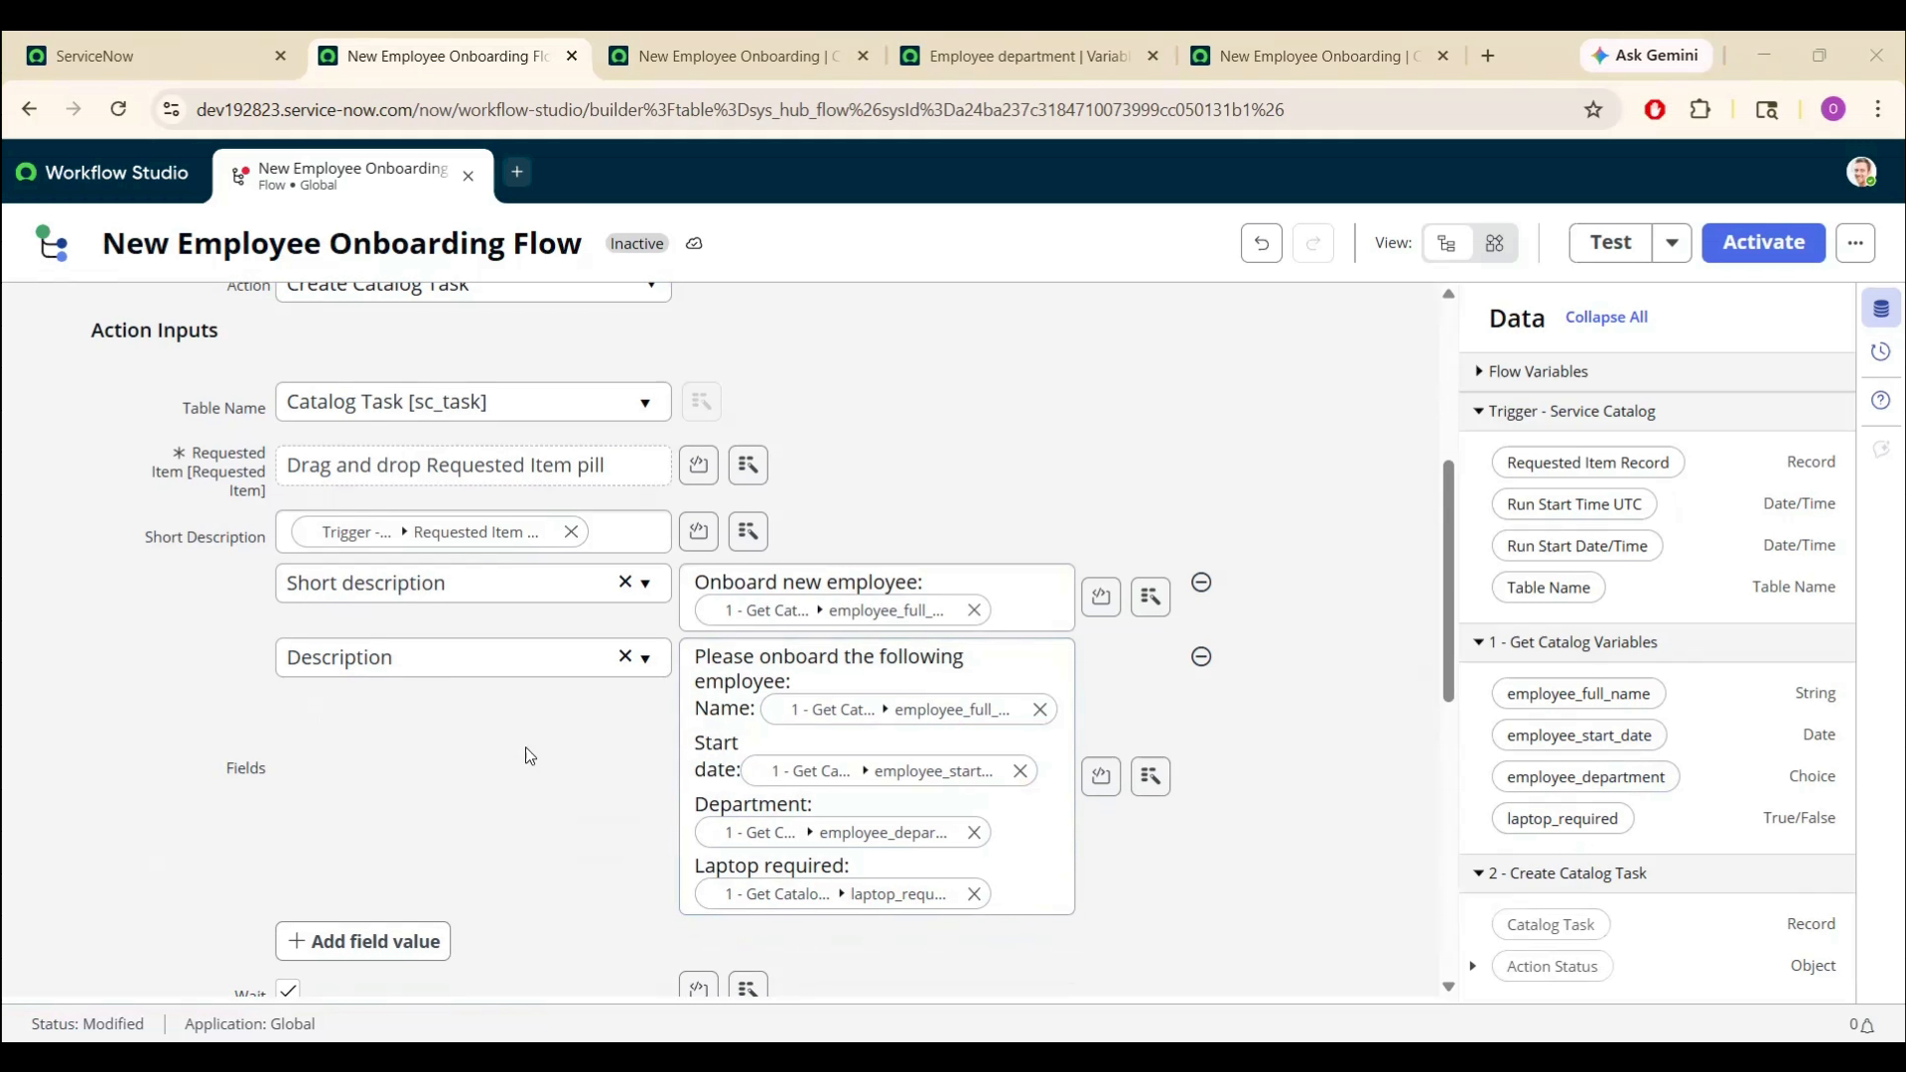
left_click_drag(1447, 544, 1499, 618)
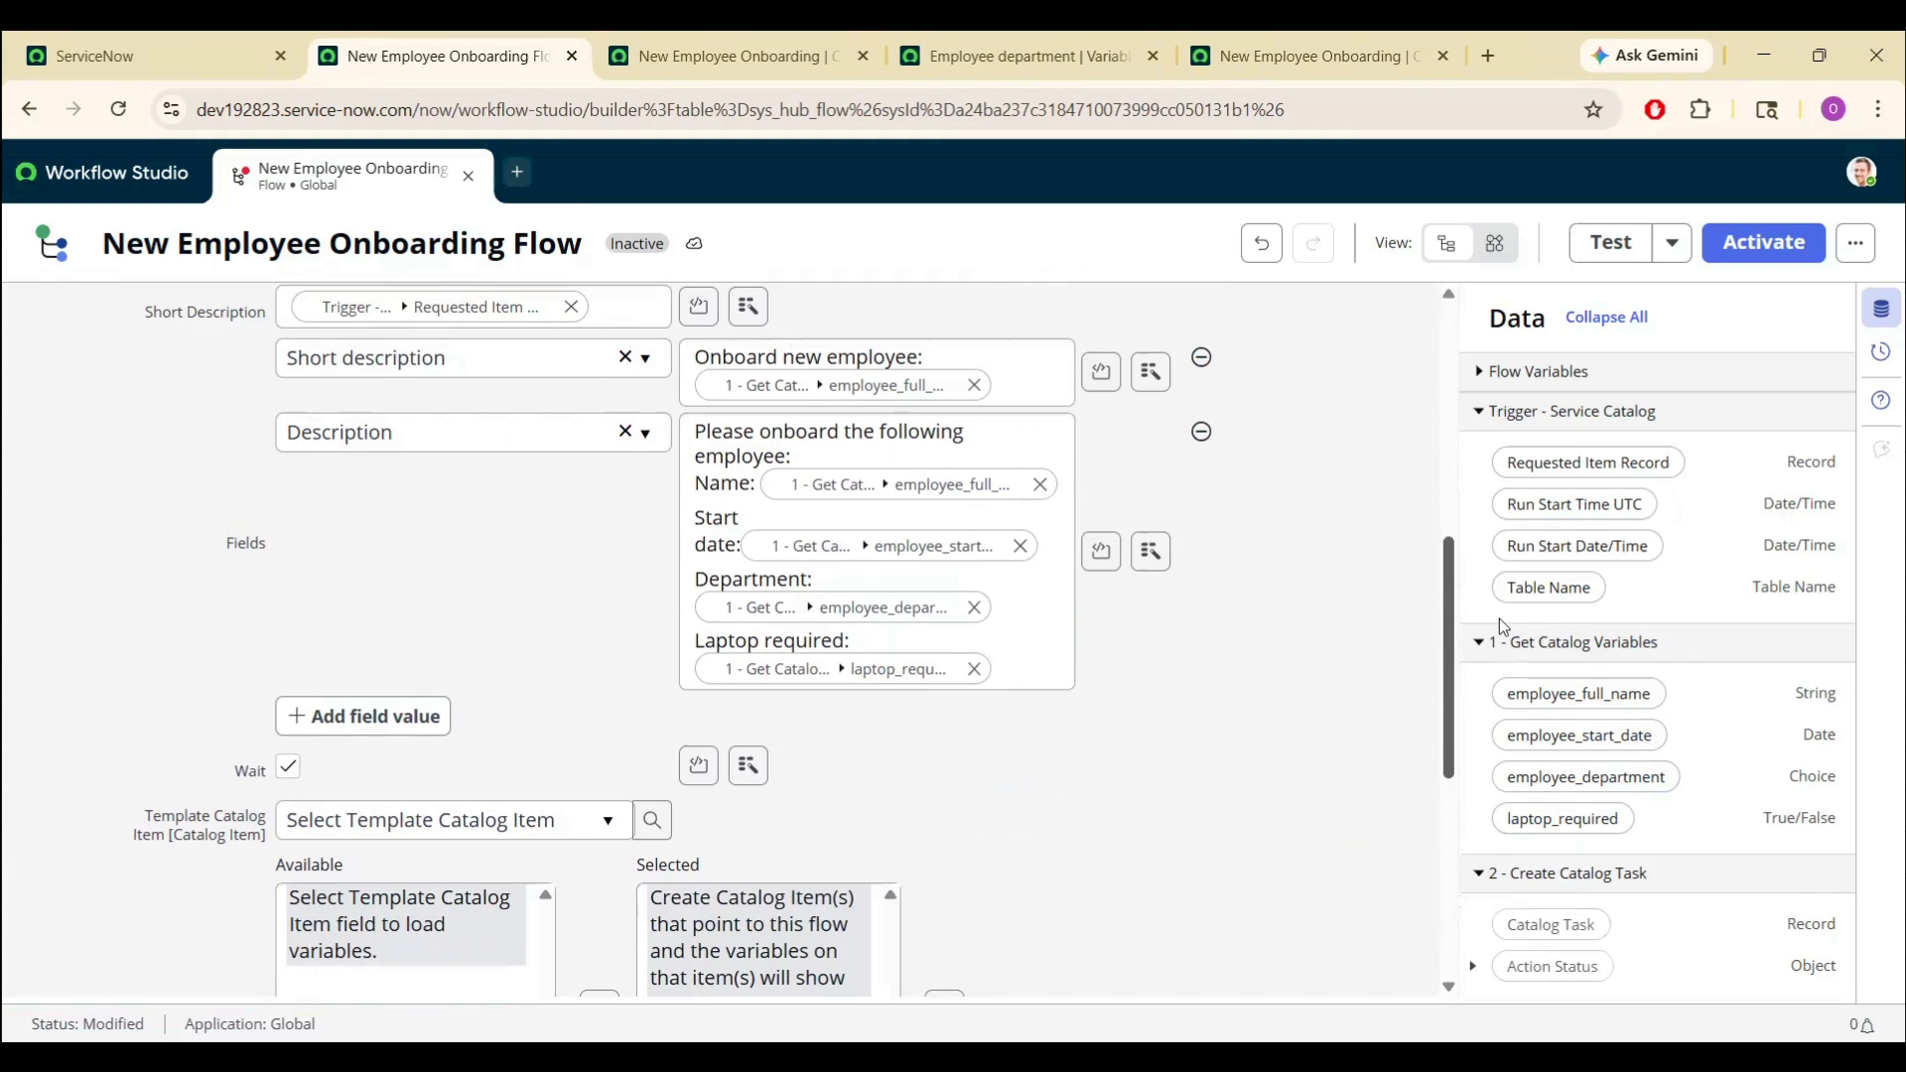
- Add an Assignment group field-value row (search 'assig') to the Create Catalog Task step
left_click(379, 724)
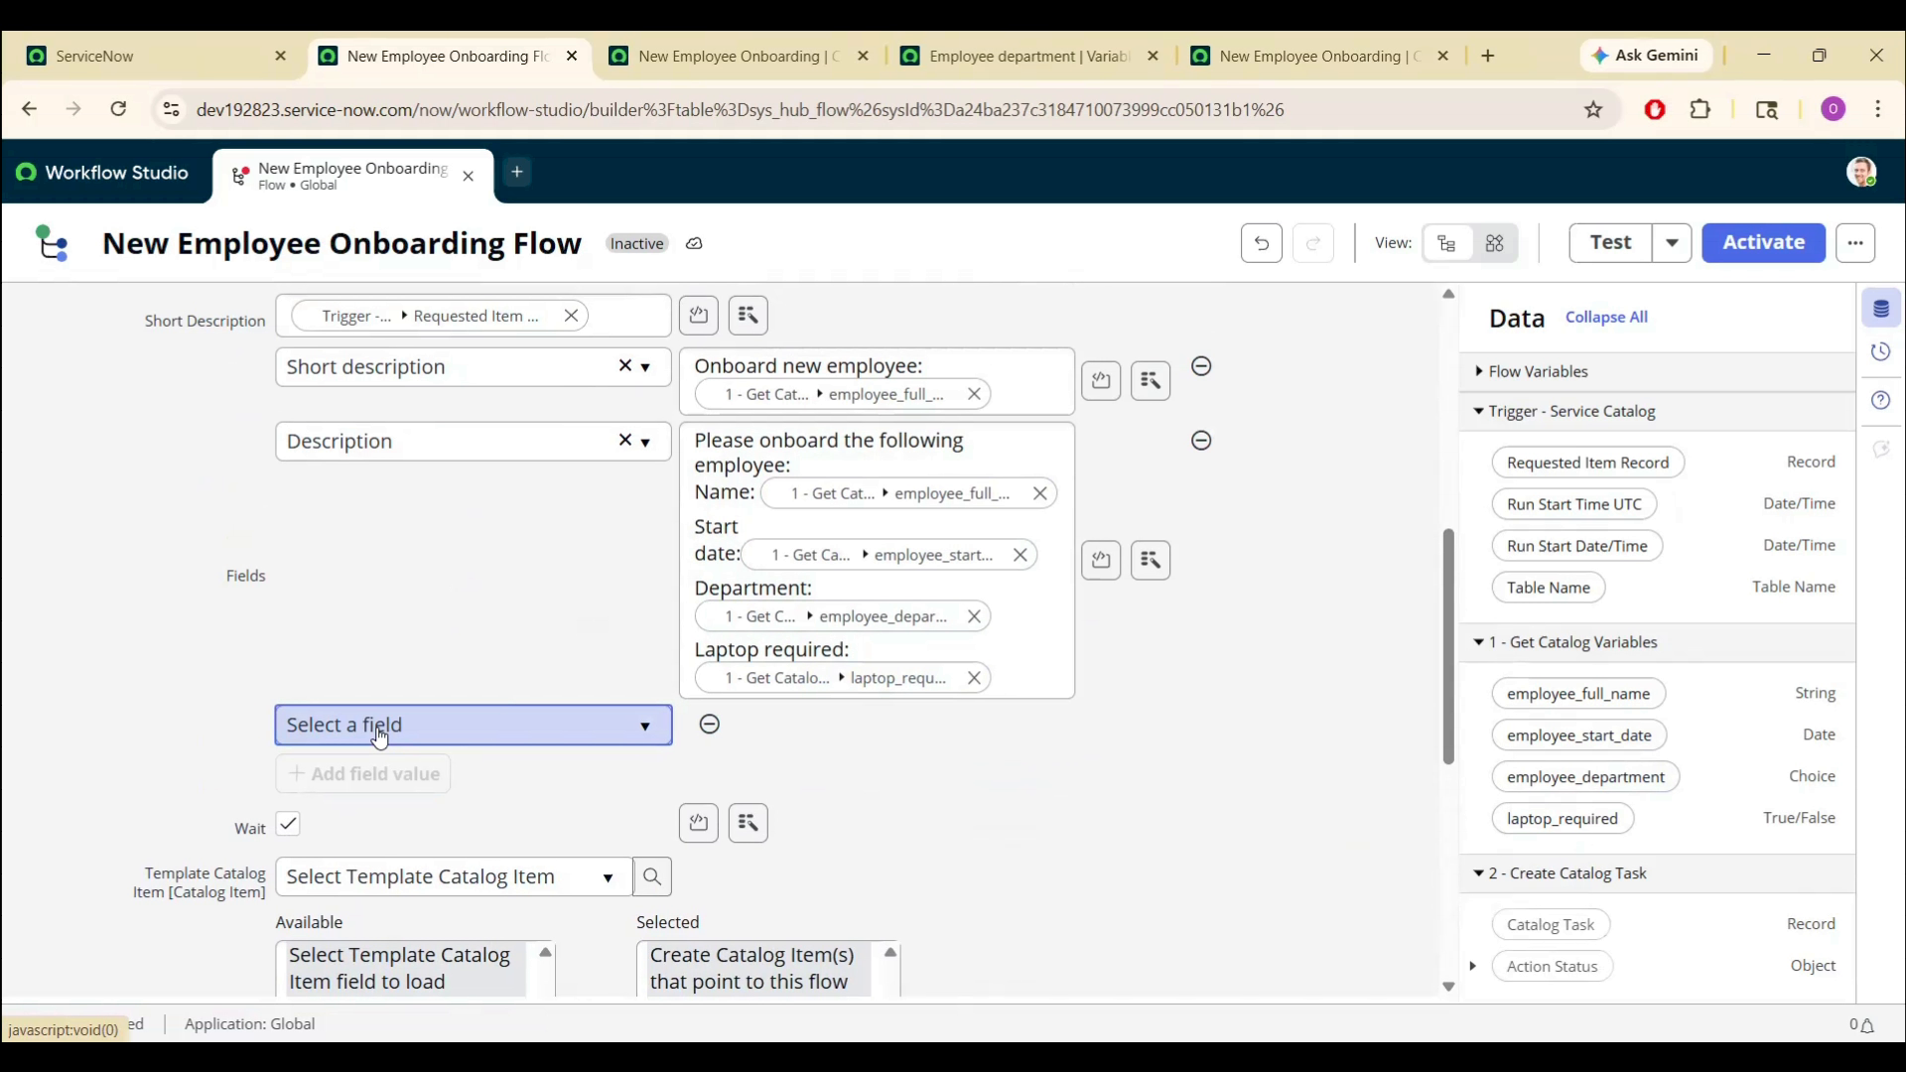
left_click(378, 733)
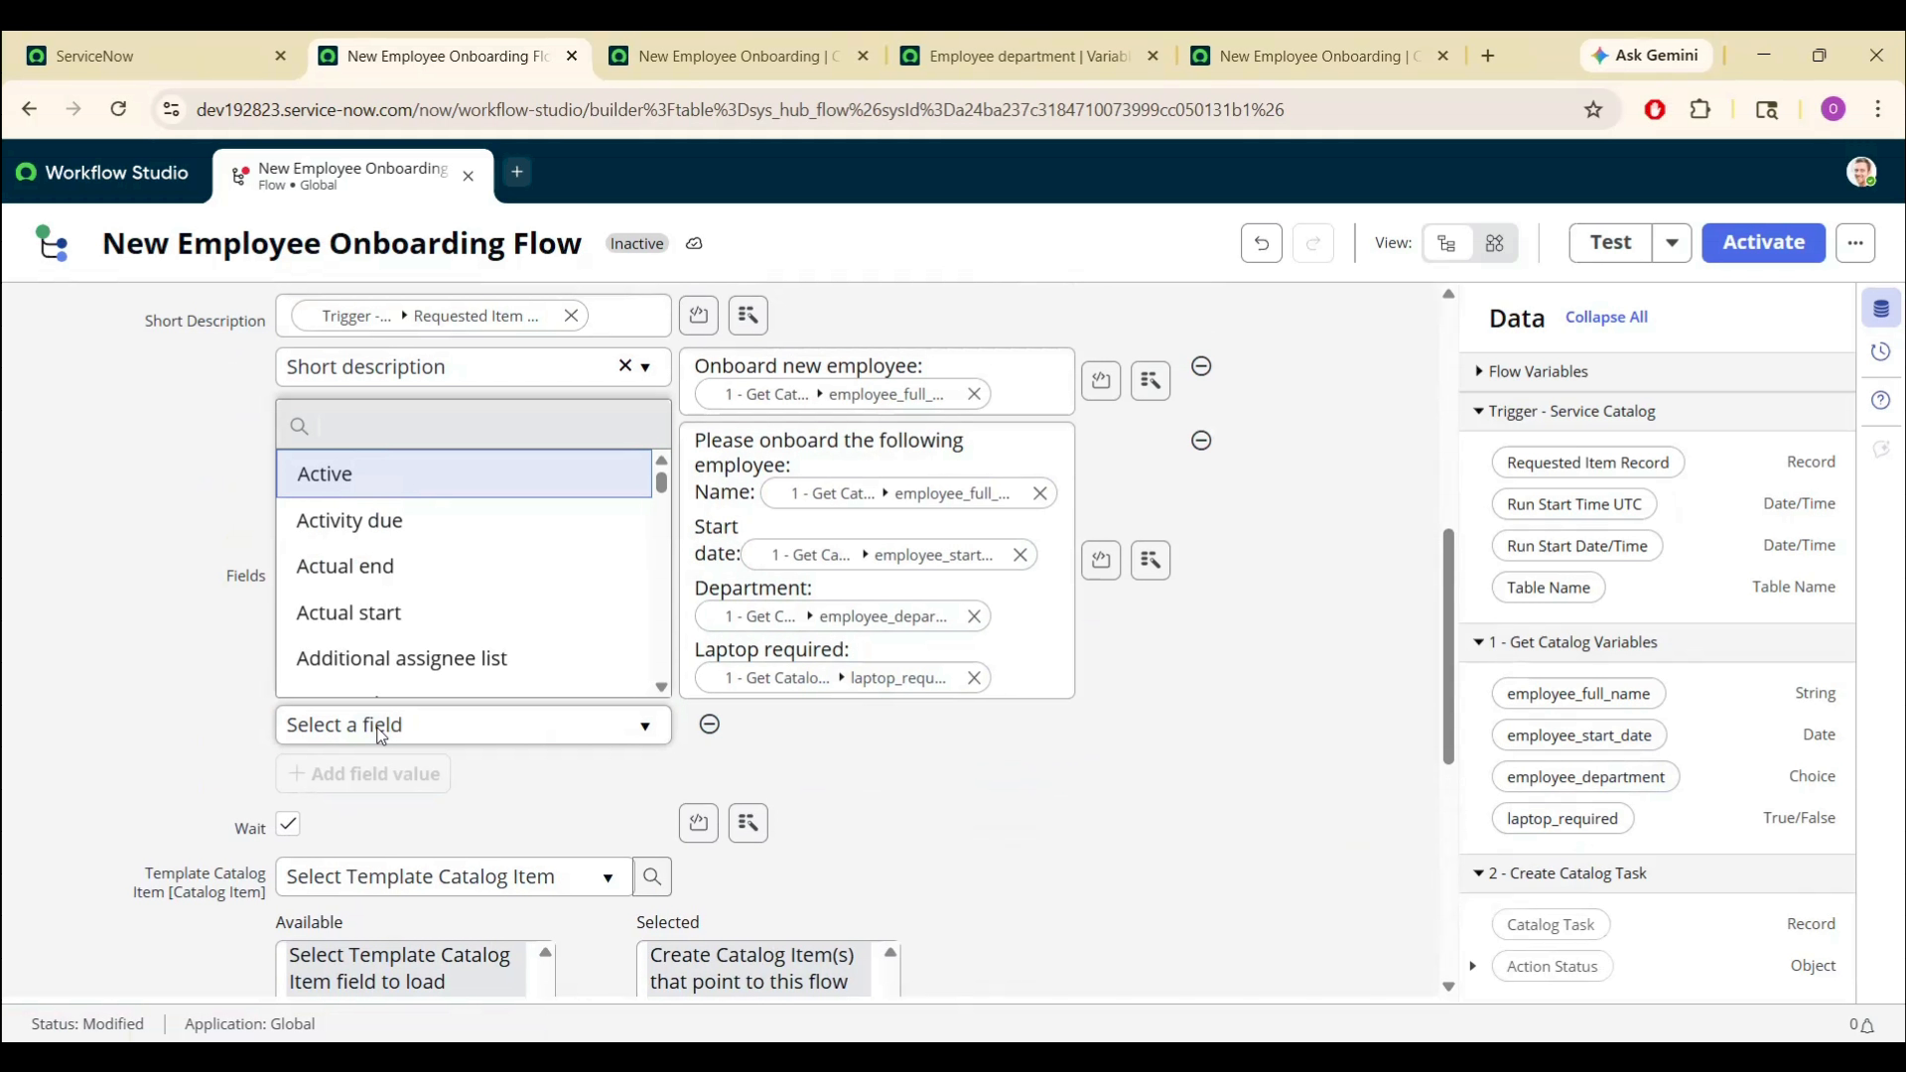
type("assign")
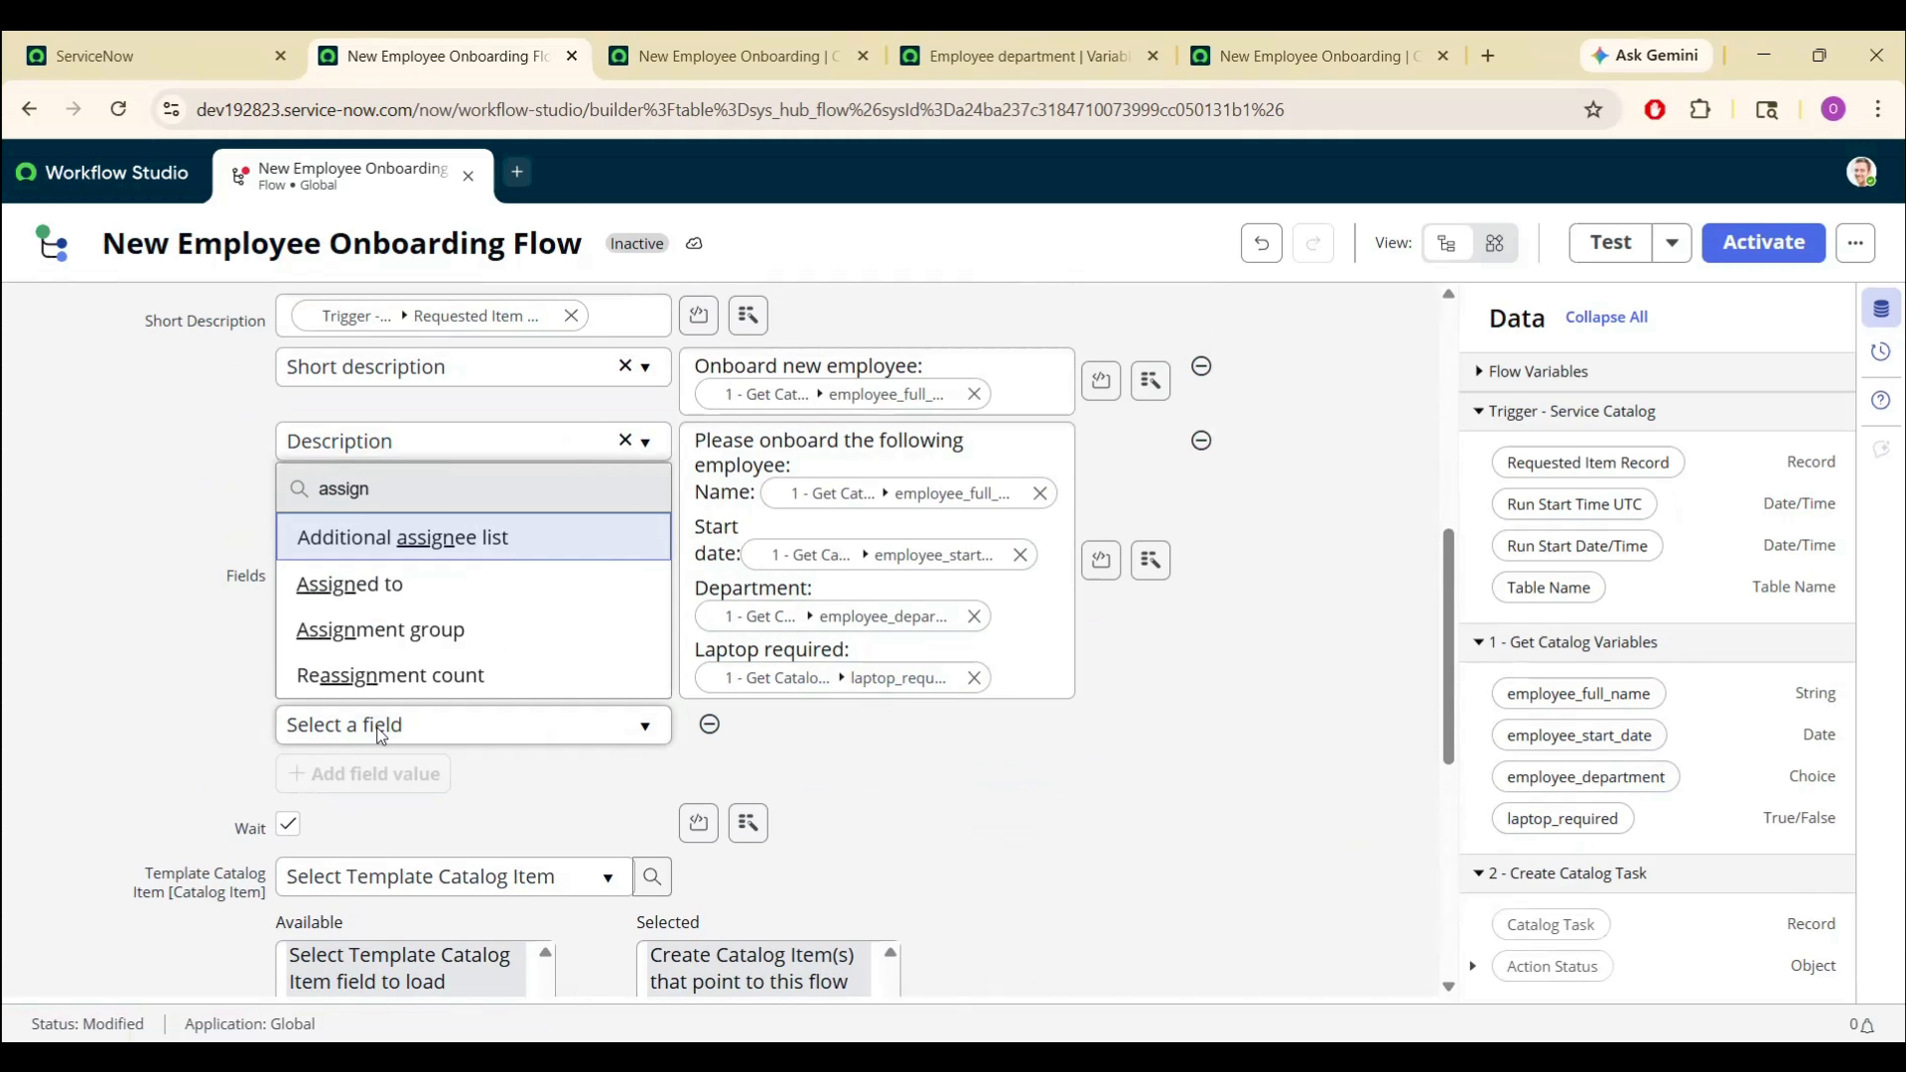
key("Down")
key("Down")
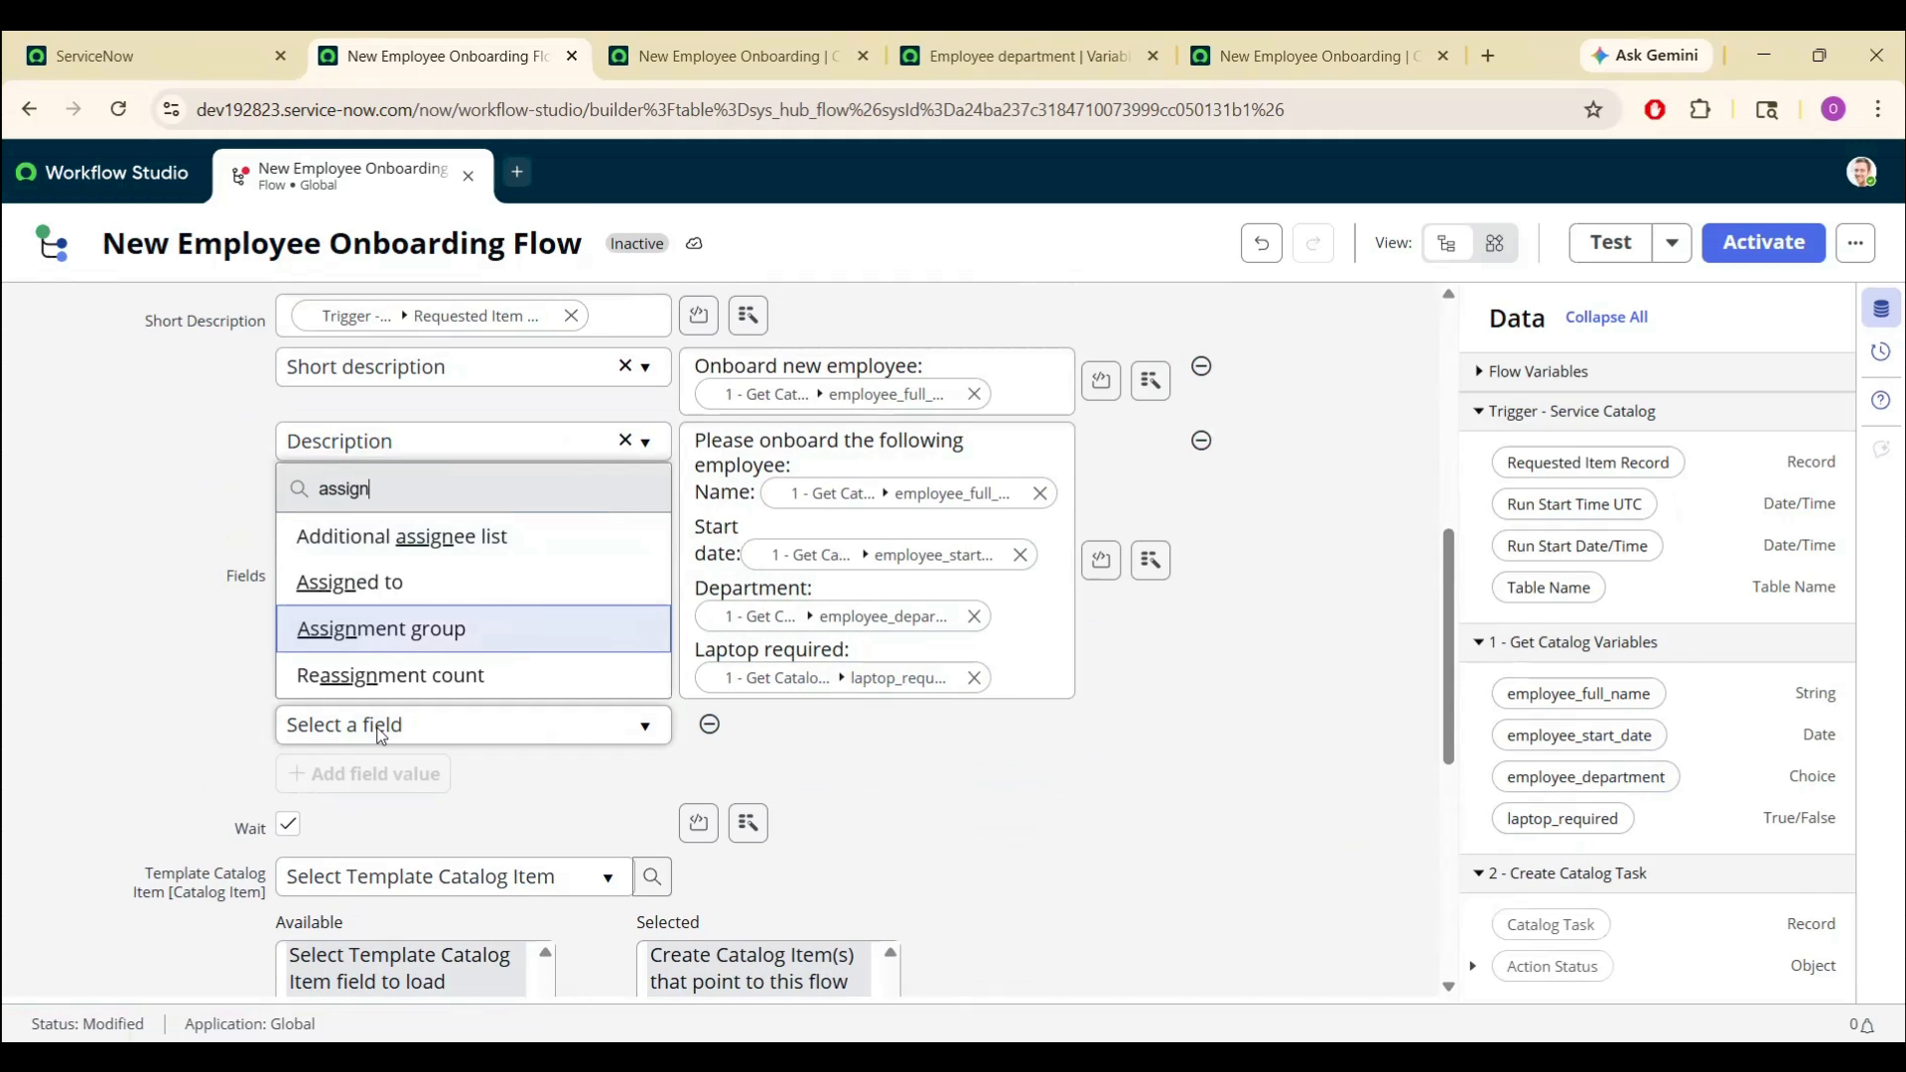
key("Return")
- Browse the assignment group list and close it without choosing a group
left_click(853, 732)
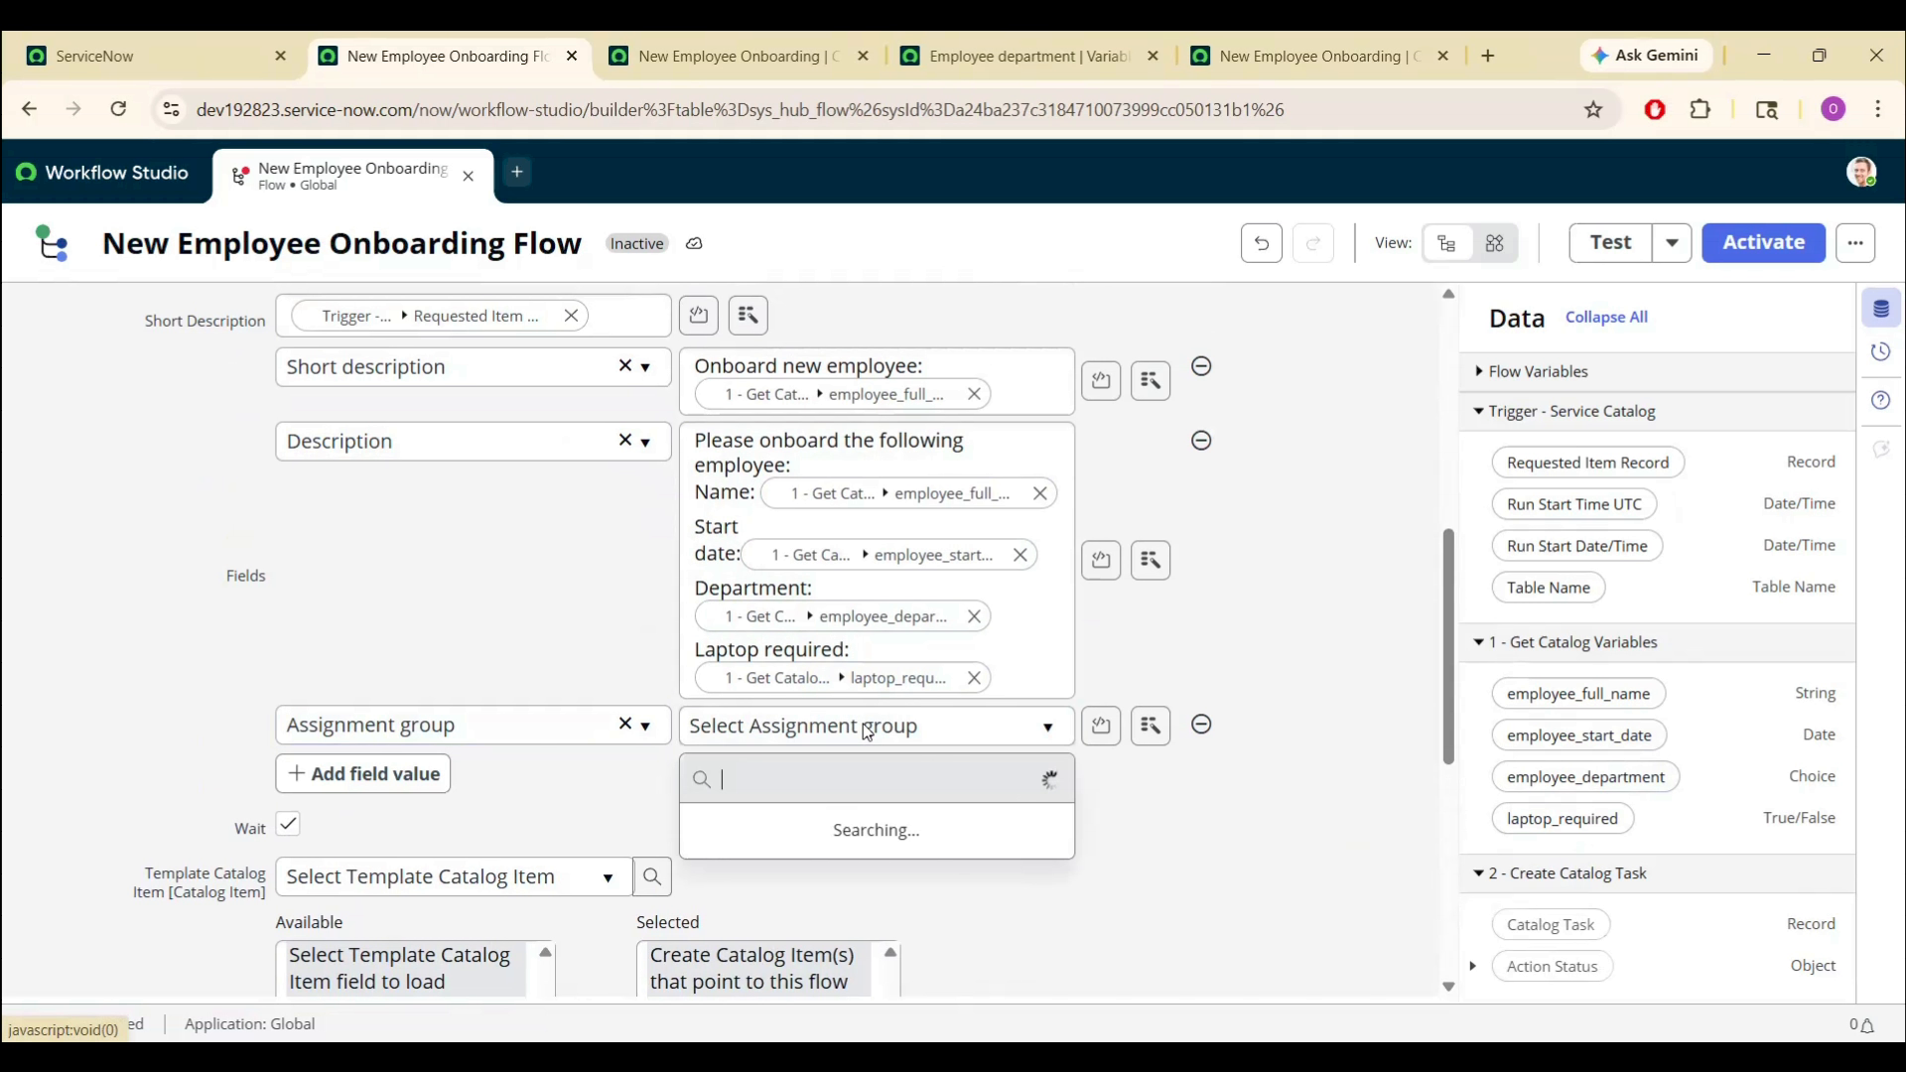
left_click(1032, 727)
left_click(1033, 727)
scroll(923, 596, "down", 4)
scroll(883, 536, "up", 4)
type("on")
key("BackSpace")
key("BackSpace")
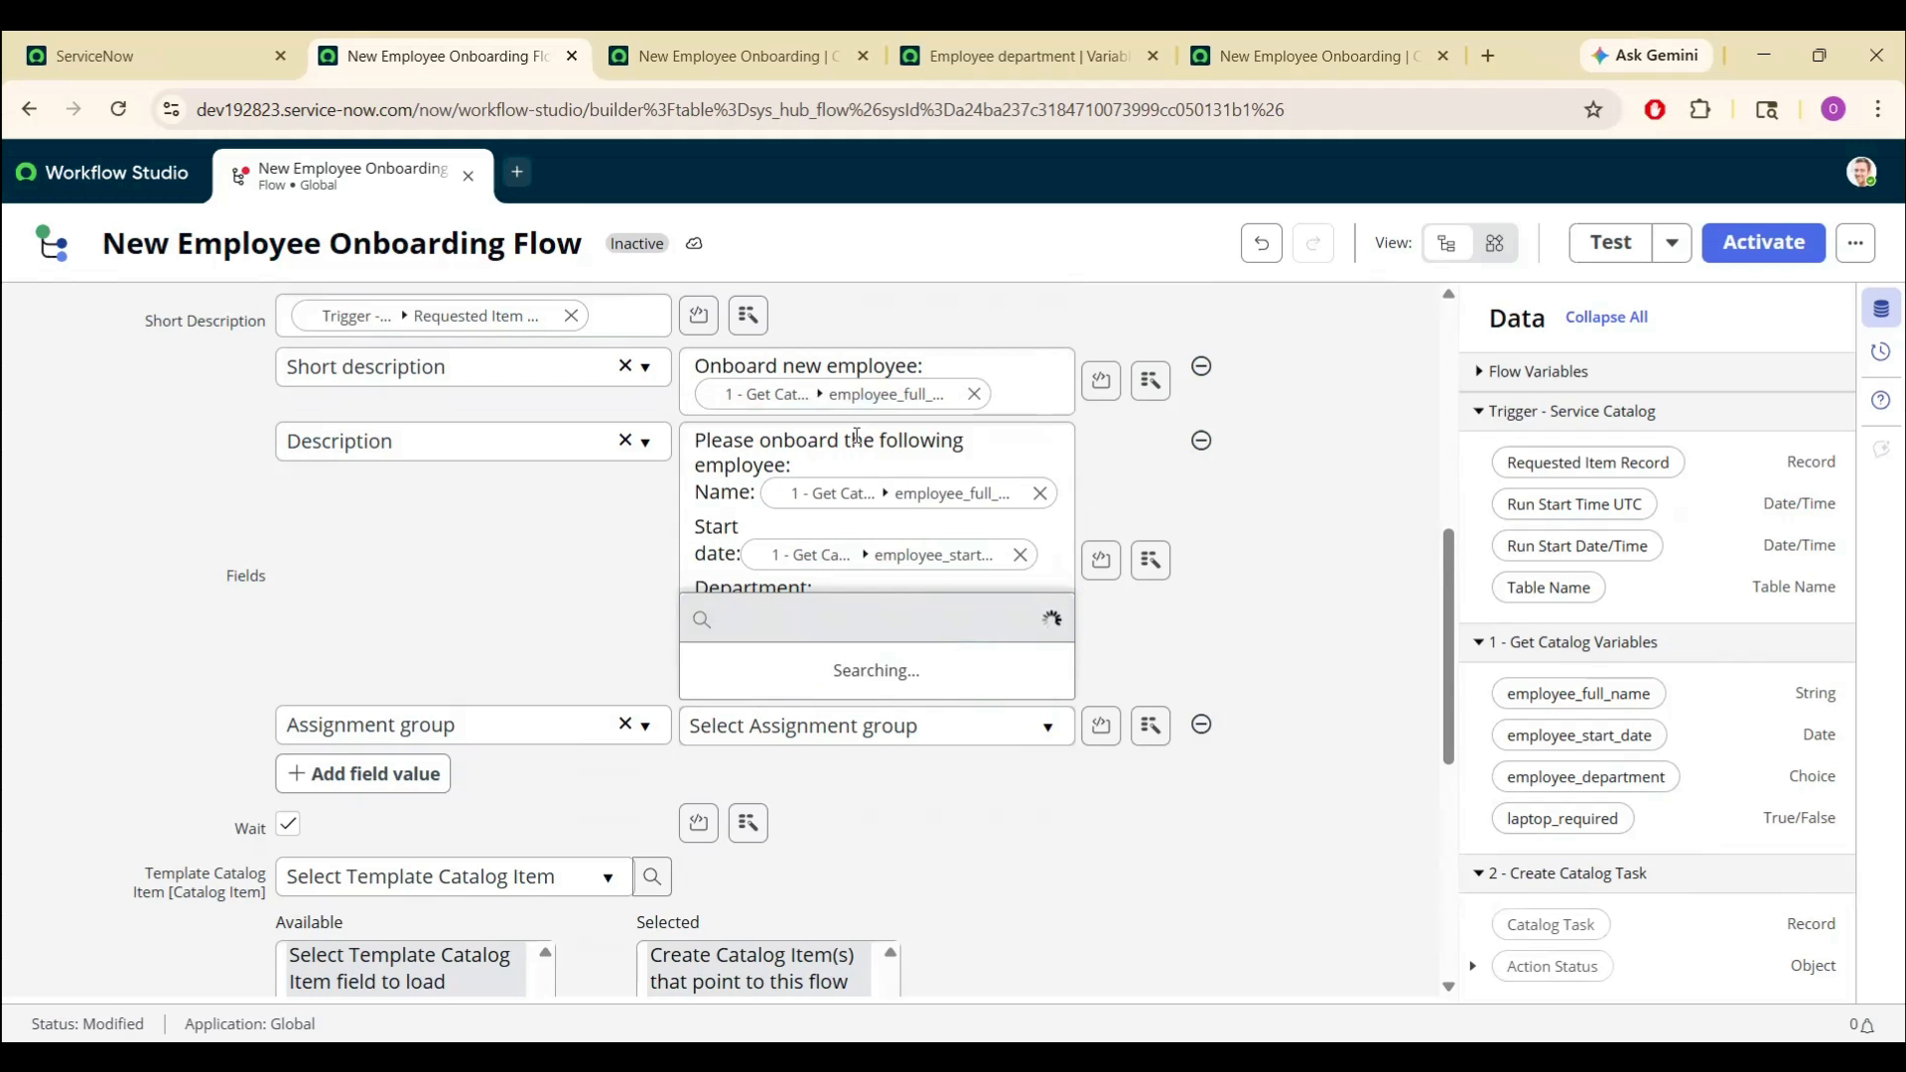
left_click(1315, 659)
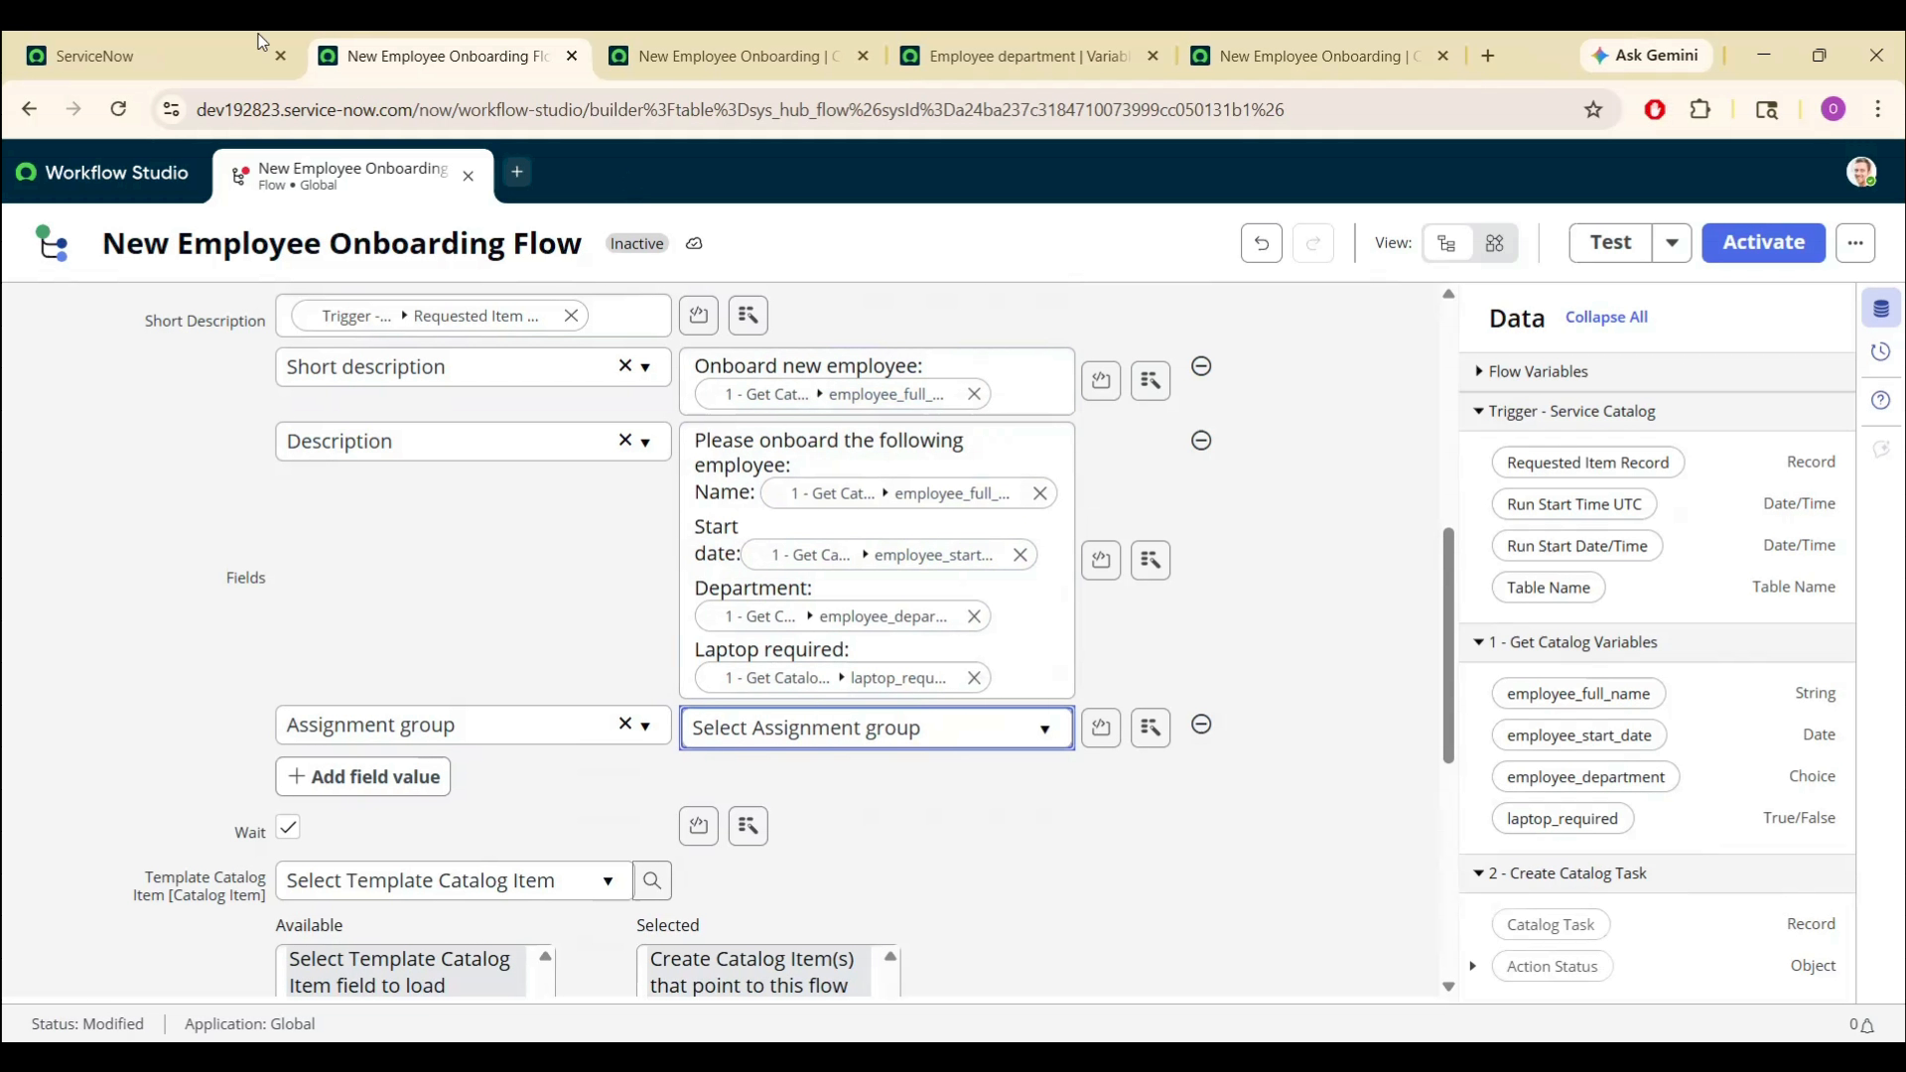
- In the Groups list, rename the RMA Approvers group to 'Onboarding Group'
left_click(178, 35)
left_click(188, 227)
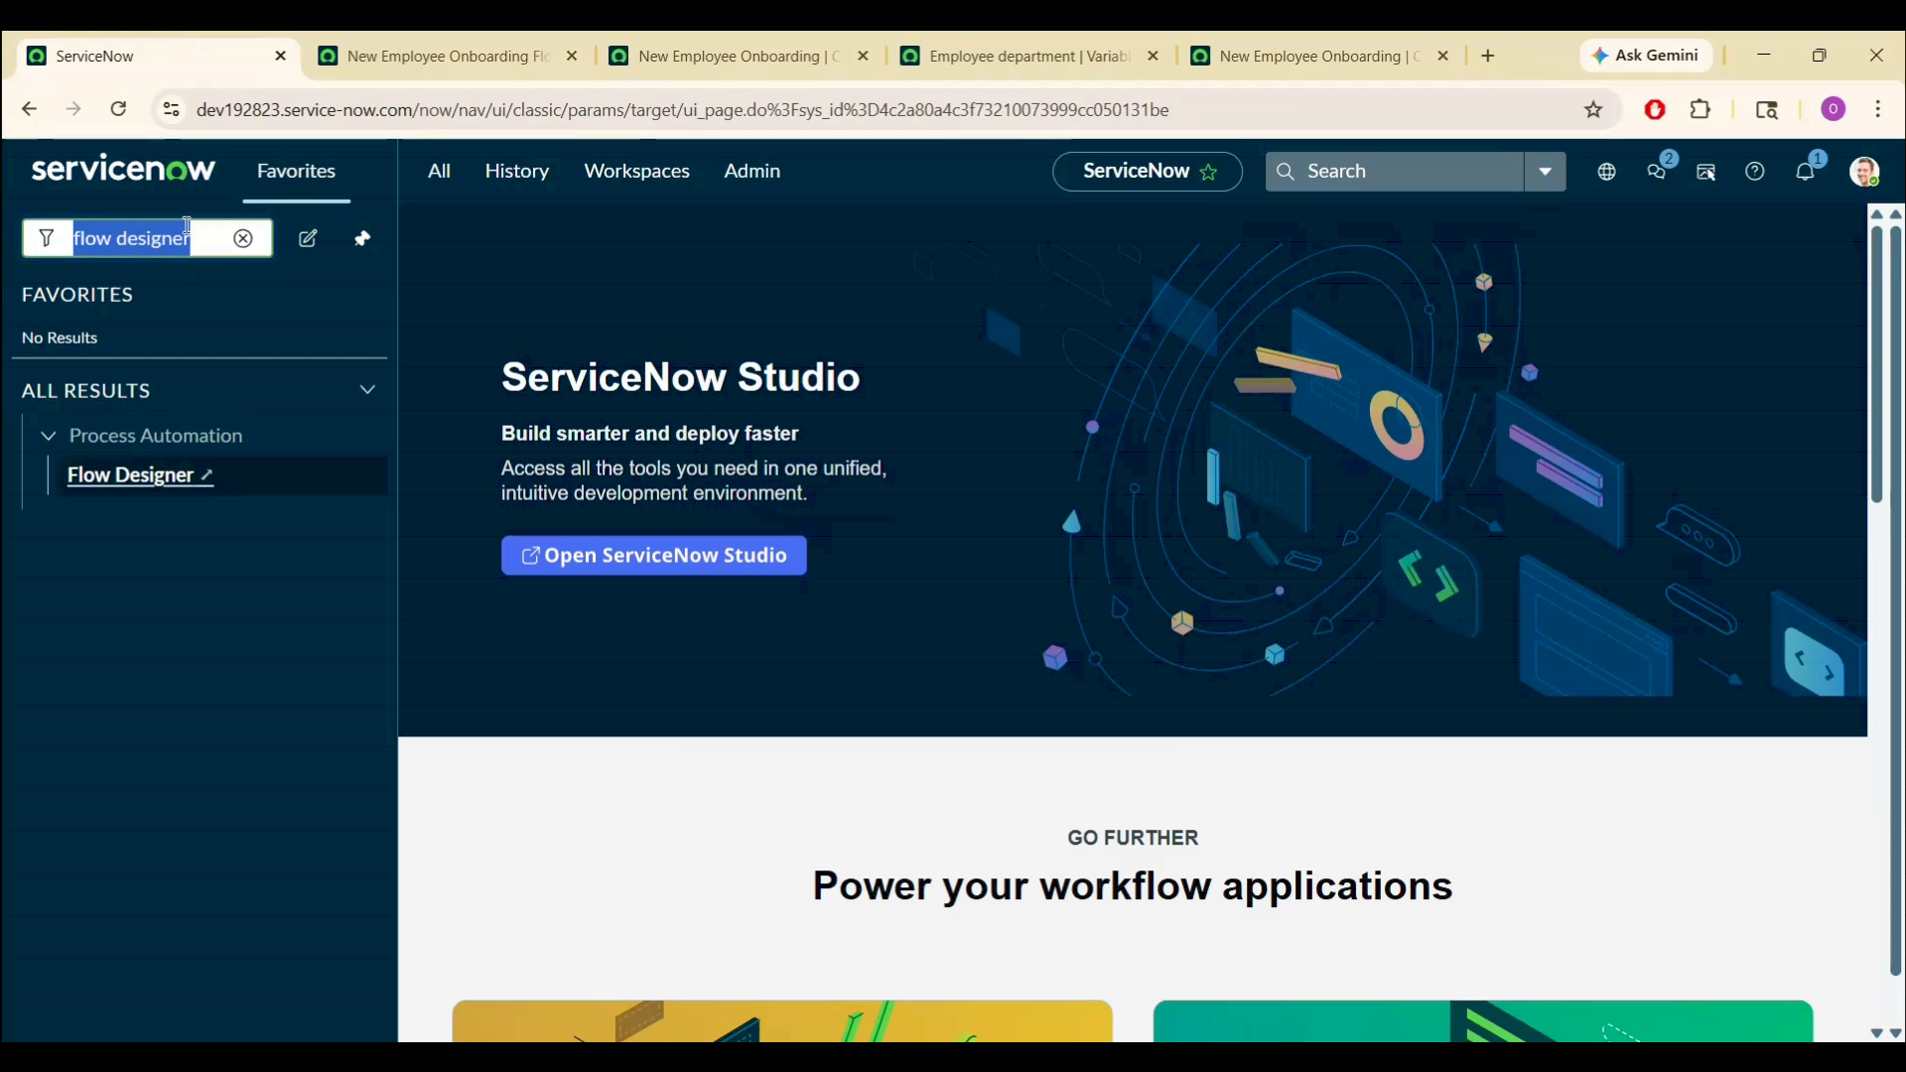
type("group")
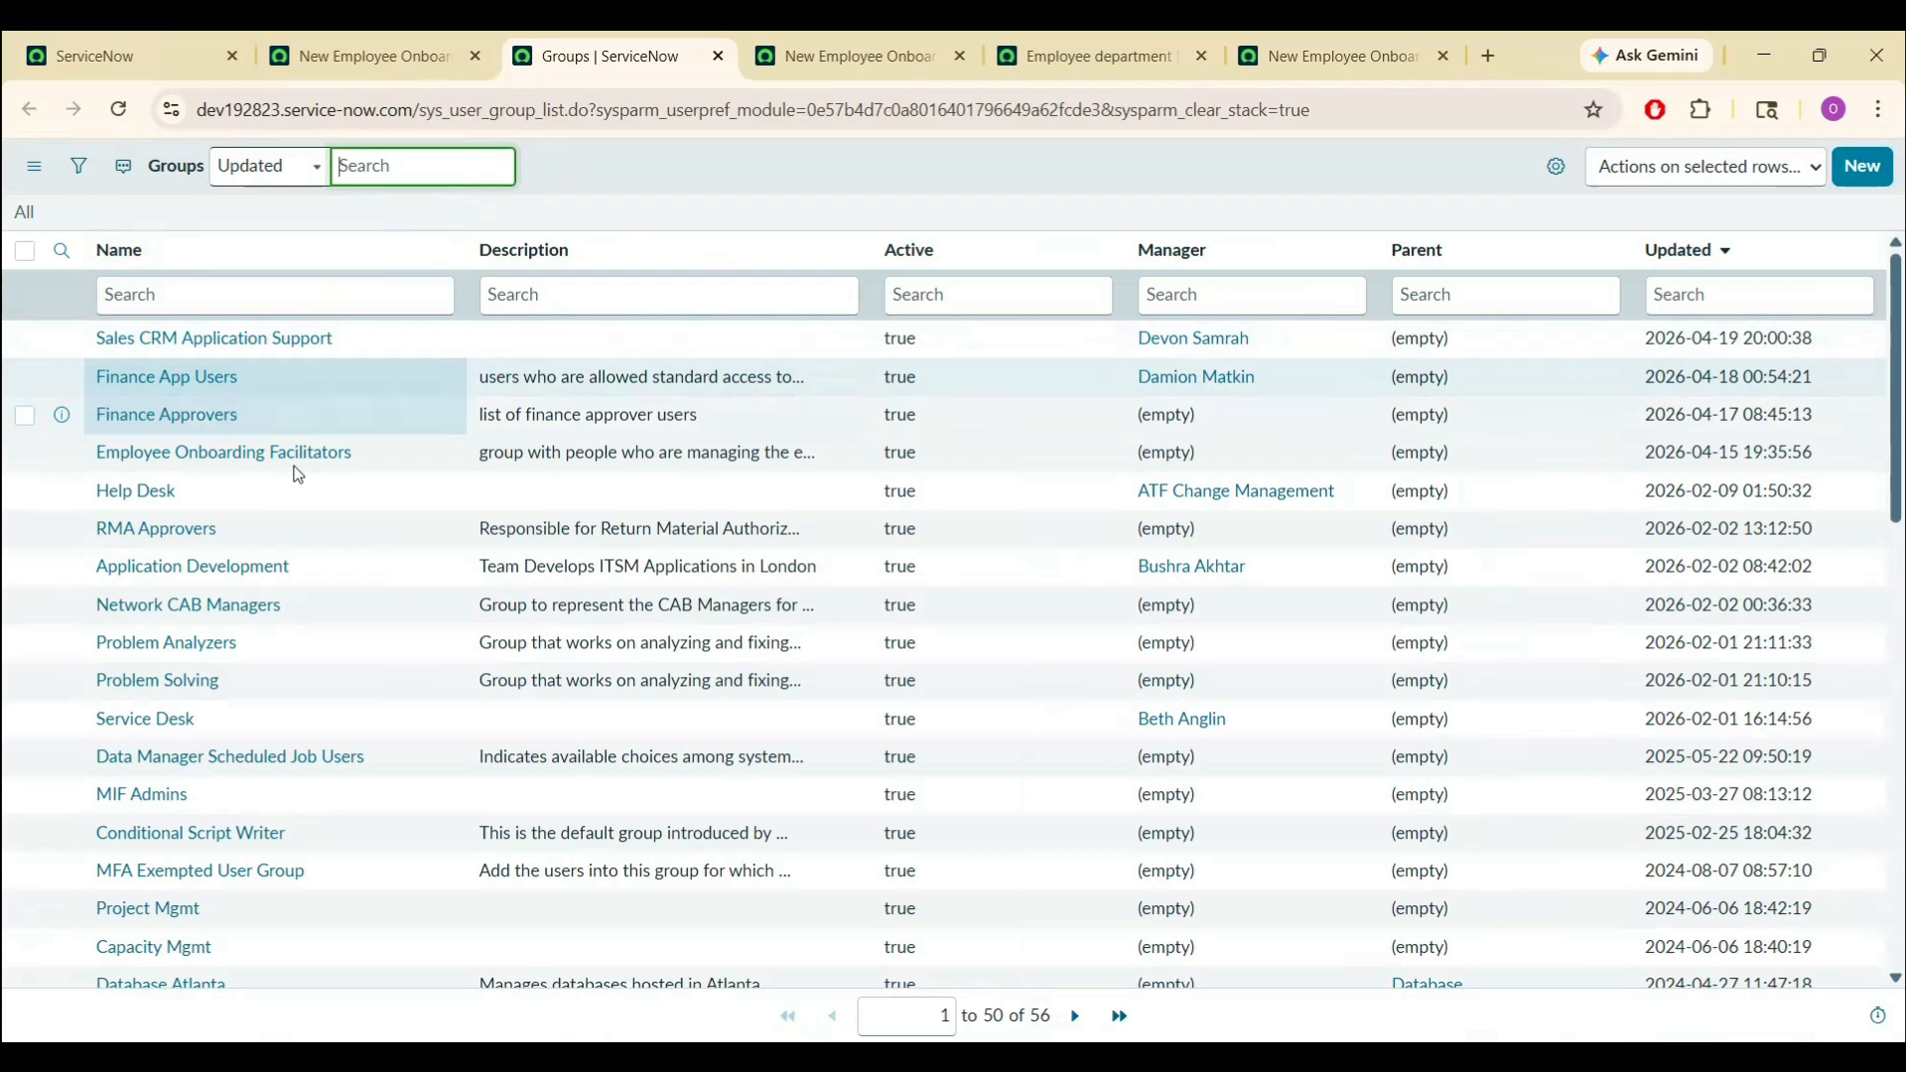
double_click(288, 536)
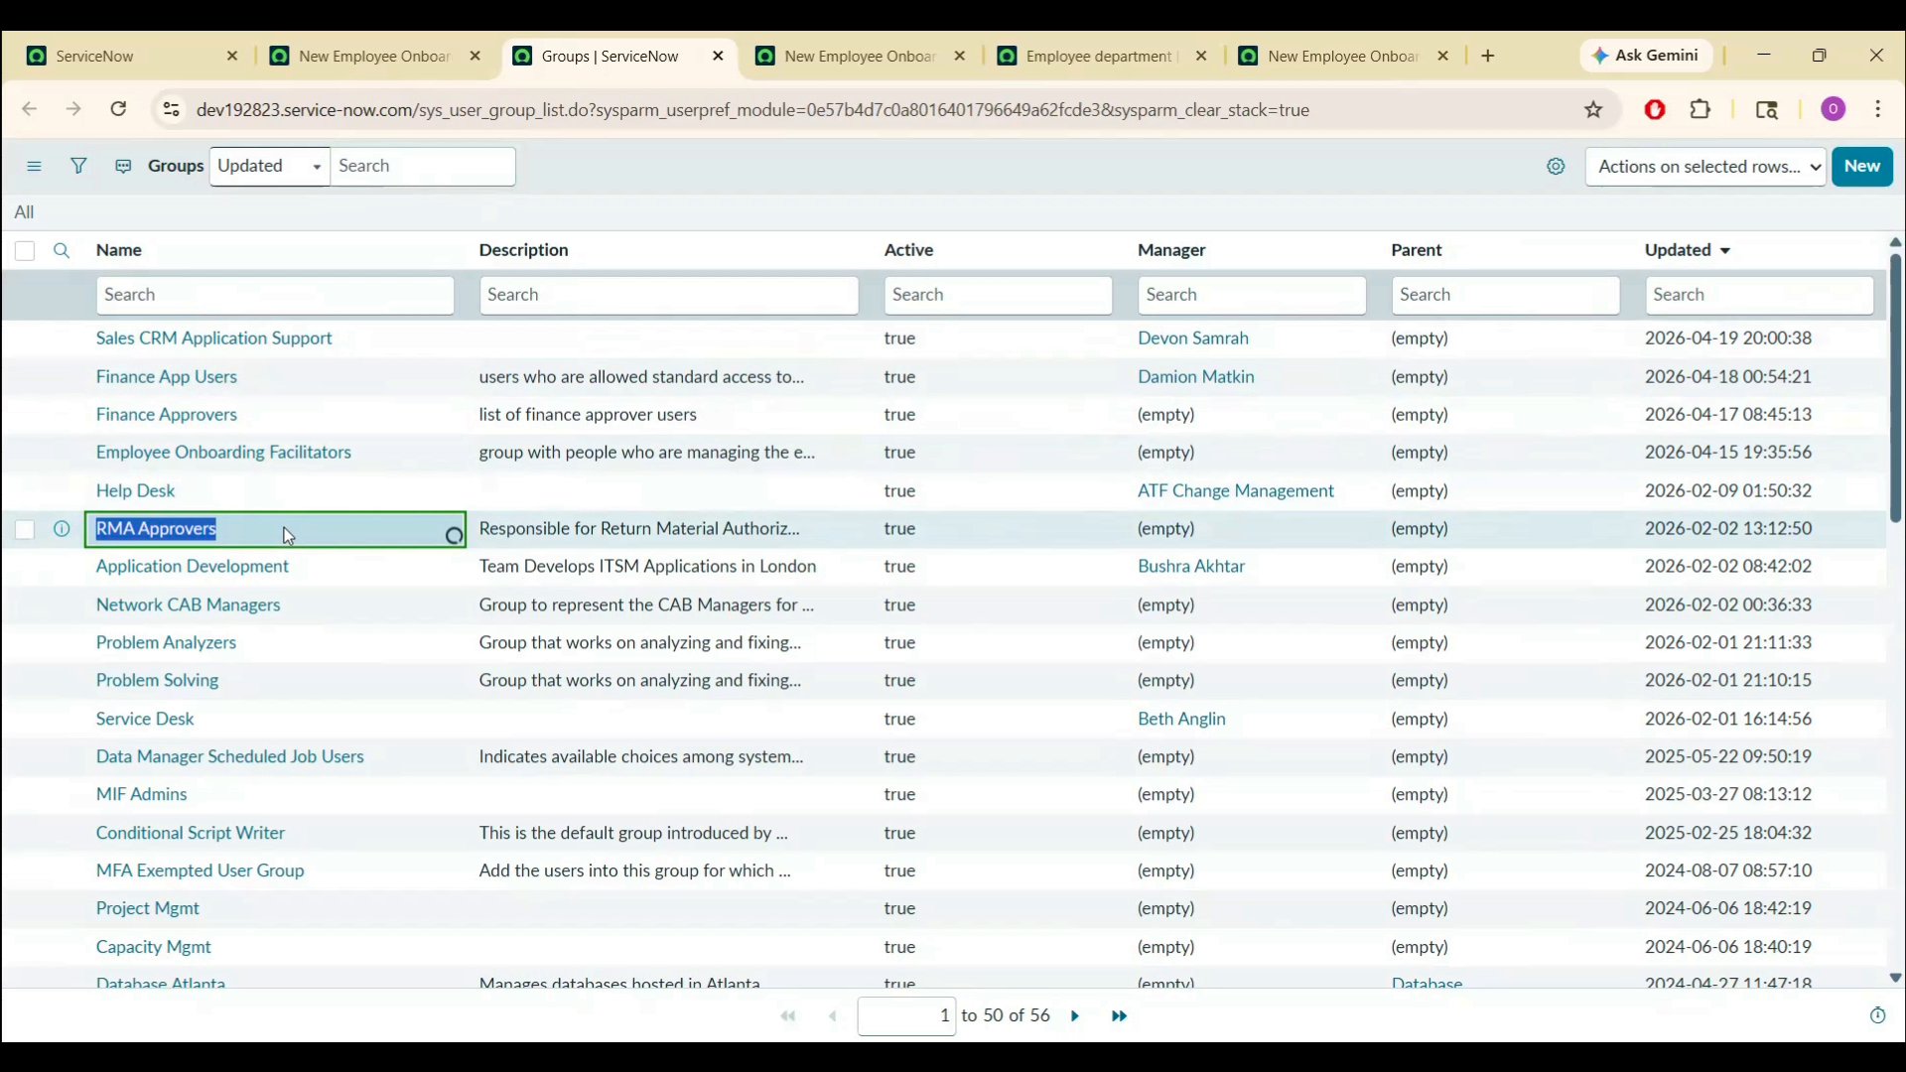
type("O")
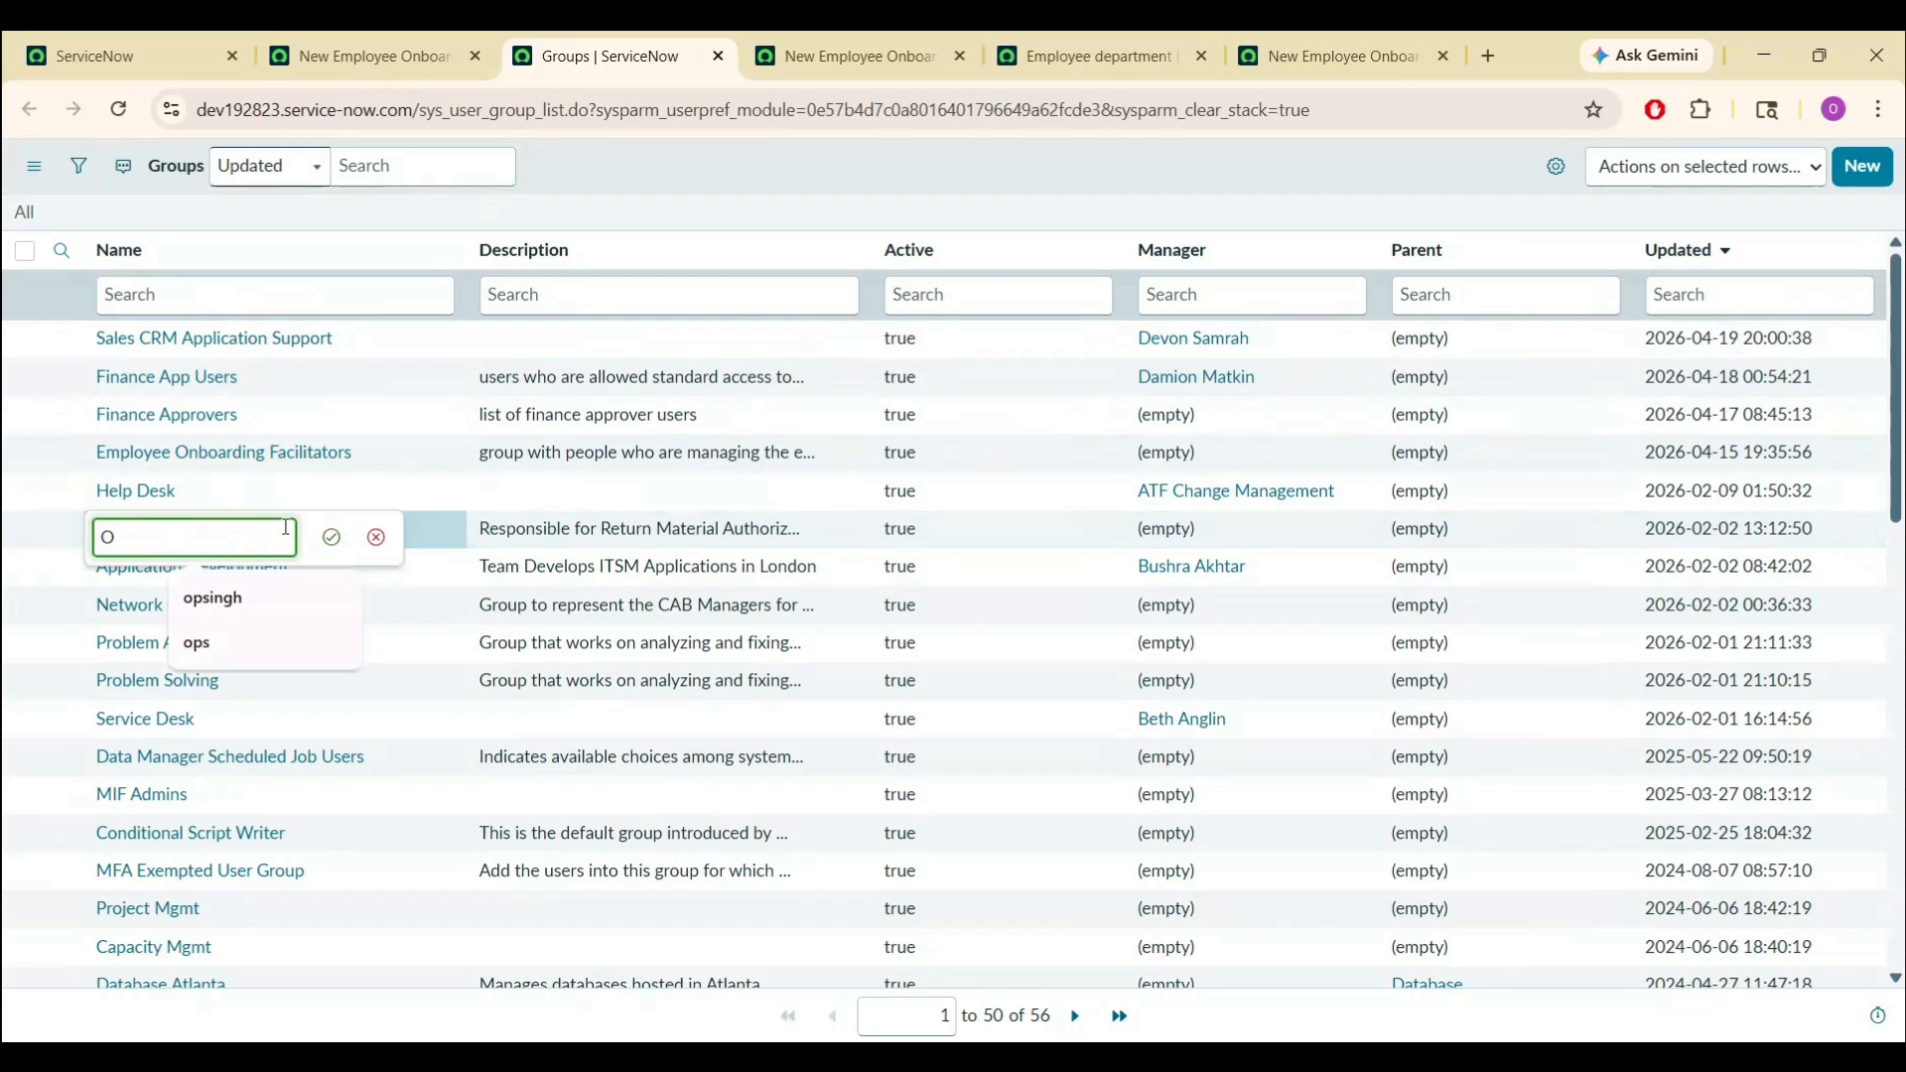
type("nboarding Group")
key("Return")
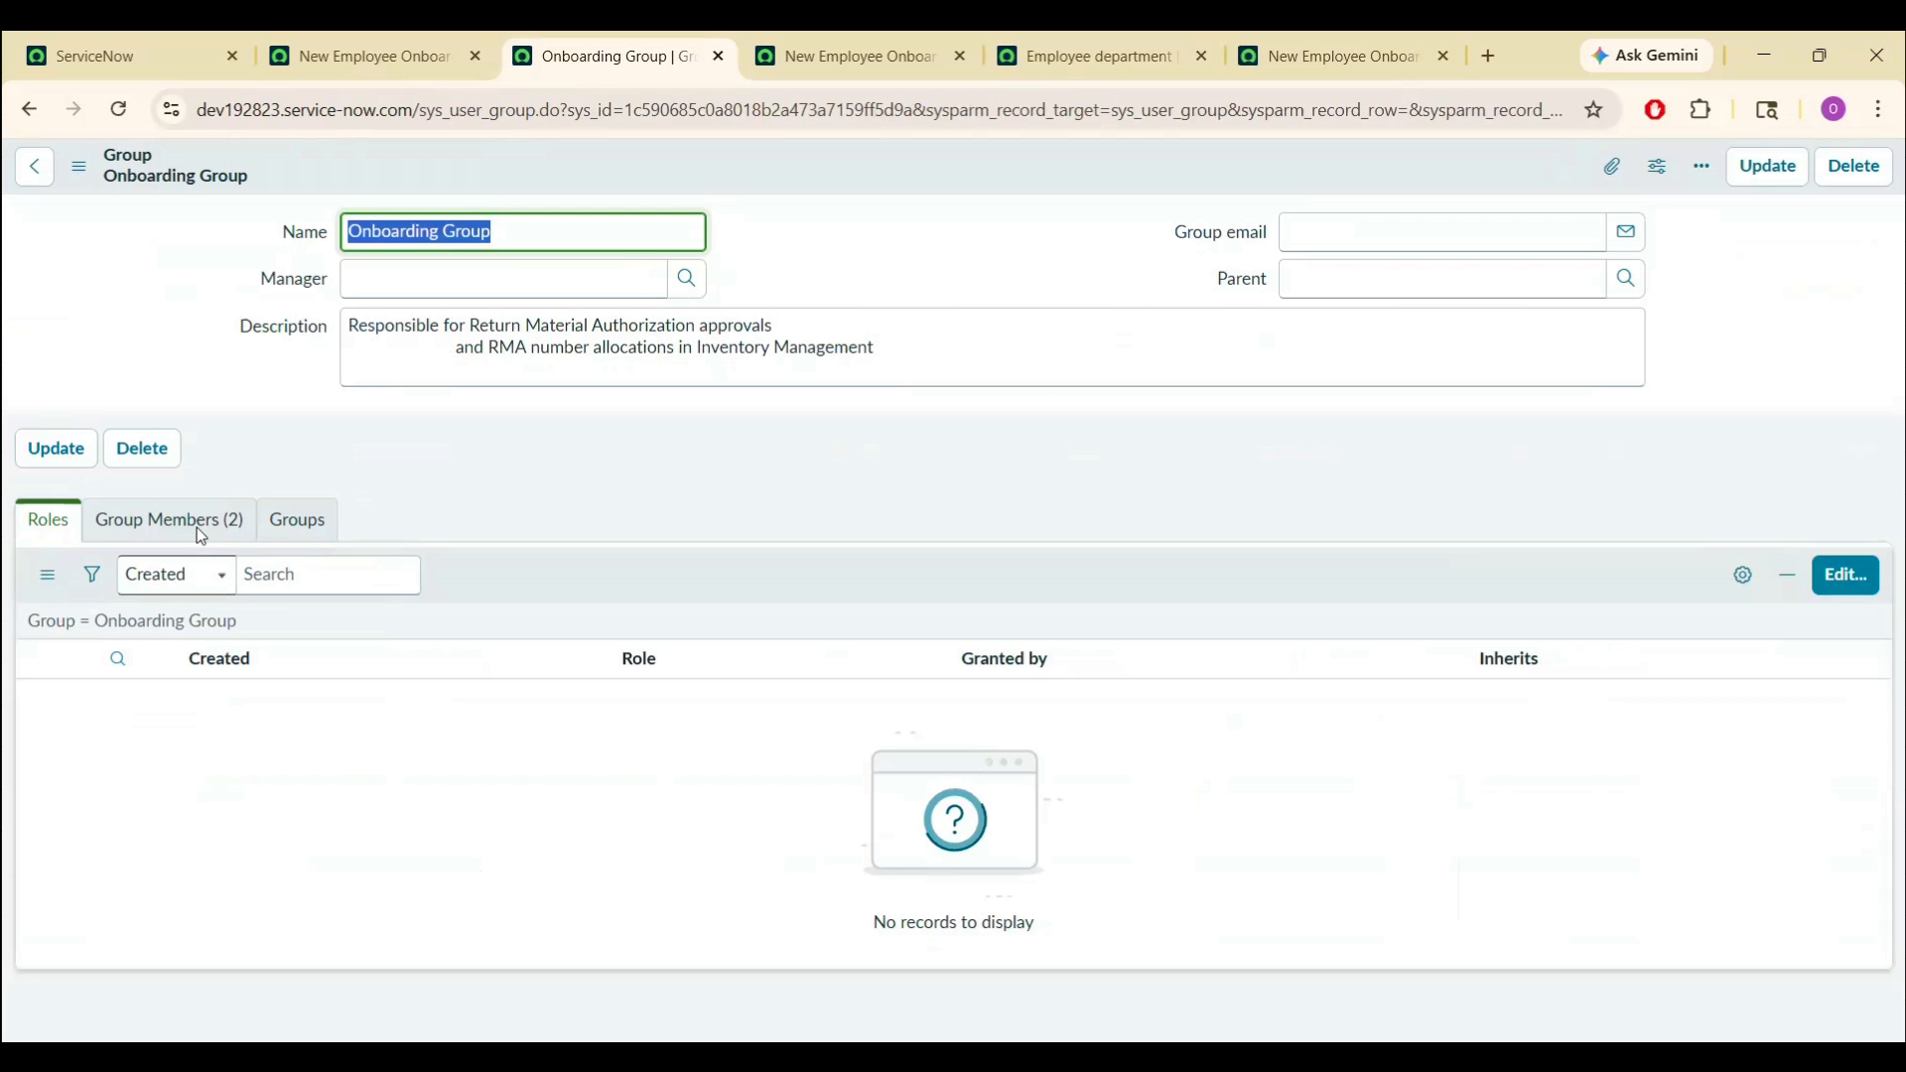
- Set the Onboarding Group's description to 'Onboarding Group', update it, and return to the flow
left_click(197, 525)
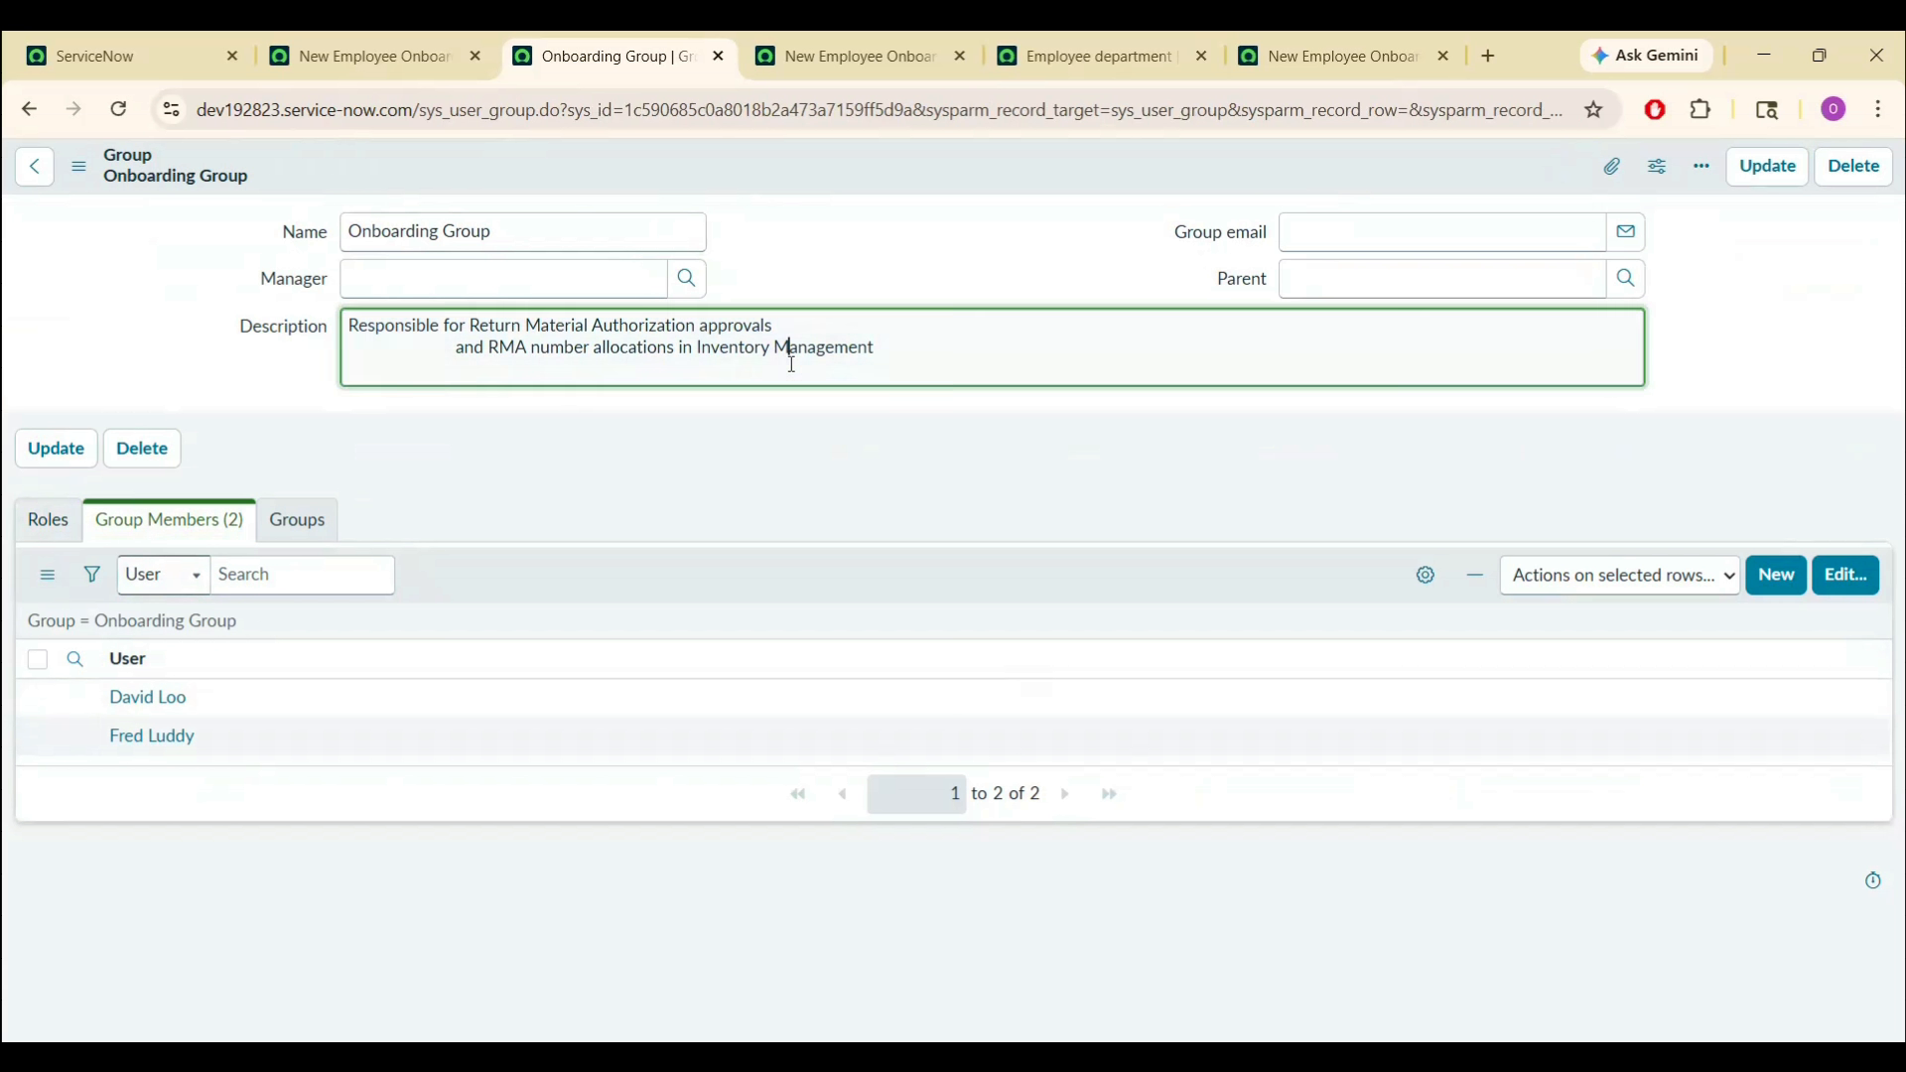
triple_click(790, 358)
key("BackSpace")
key("BackSpace")
key("BackSpace")
key("BackSpace")
key("BackSpace")
key("BackSpace")
key("BackSpace")
key("BackSpace")
key("BackSpace")
key("BackSpace")
key("BackSpace")
key("BackSpace")
key("BackSpace")
key("BackSpace")
key("BackSpace")
key("BackSpace")
key("BackSpace")
key("BackSpace")
key("BackSpace")
key("BackSpace")
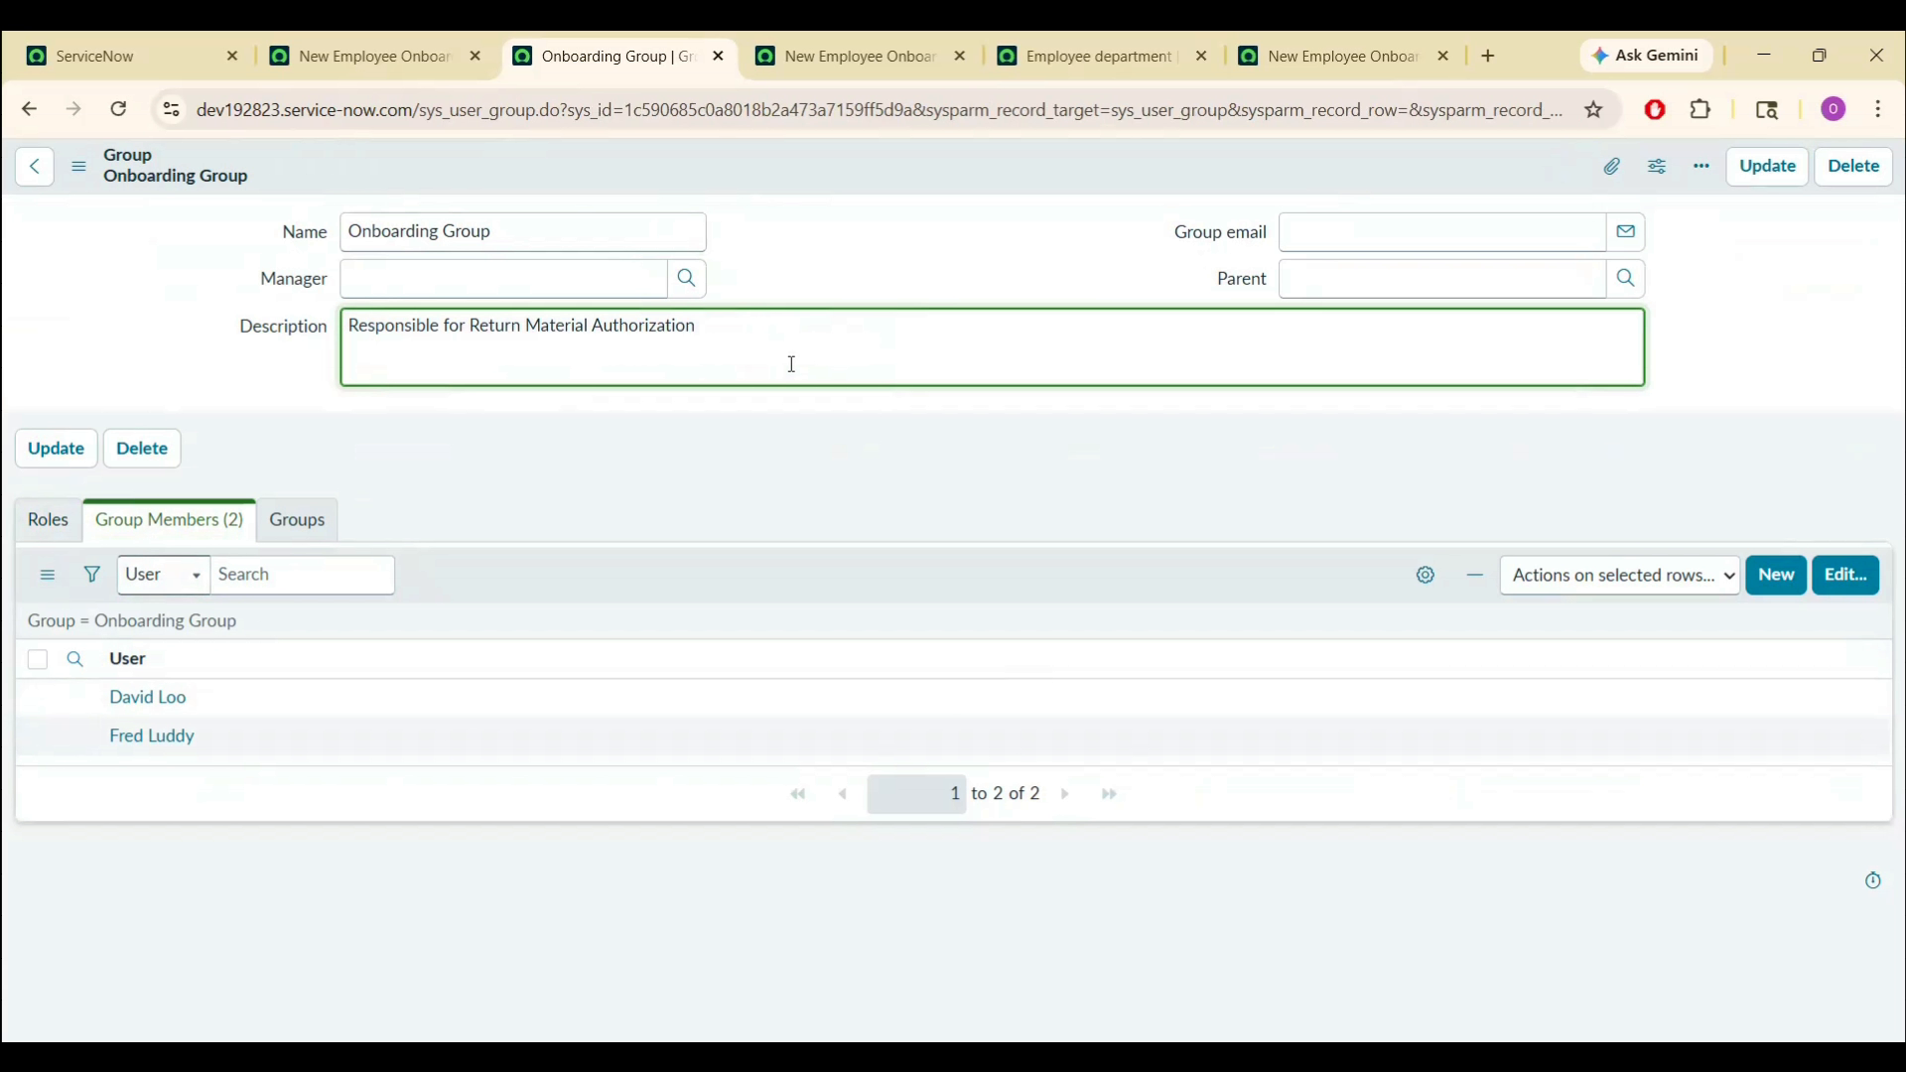
key("BackSpace")
key("BackSpace")
key("BackSpace")
key("BackSpace")
key("BackSpace")
key("BackSpace")
key("BackSpace")
key("BackSpace")
key("BackSpace")
key("BackSpace")
key("BackSpace")
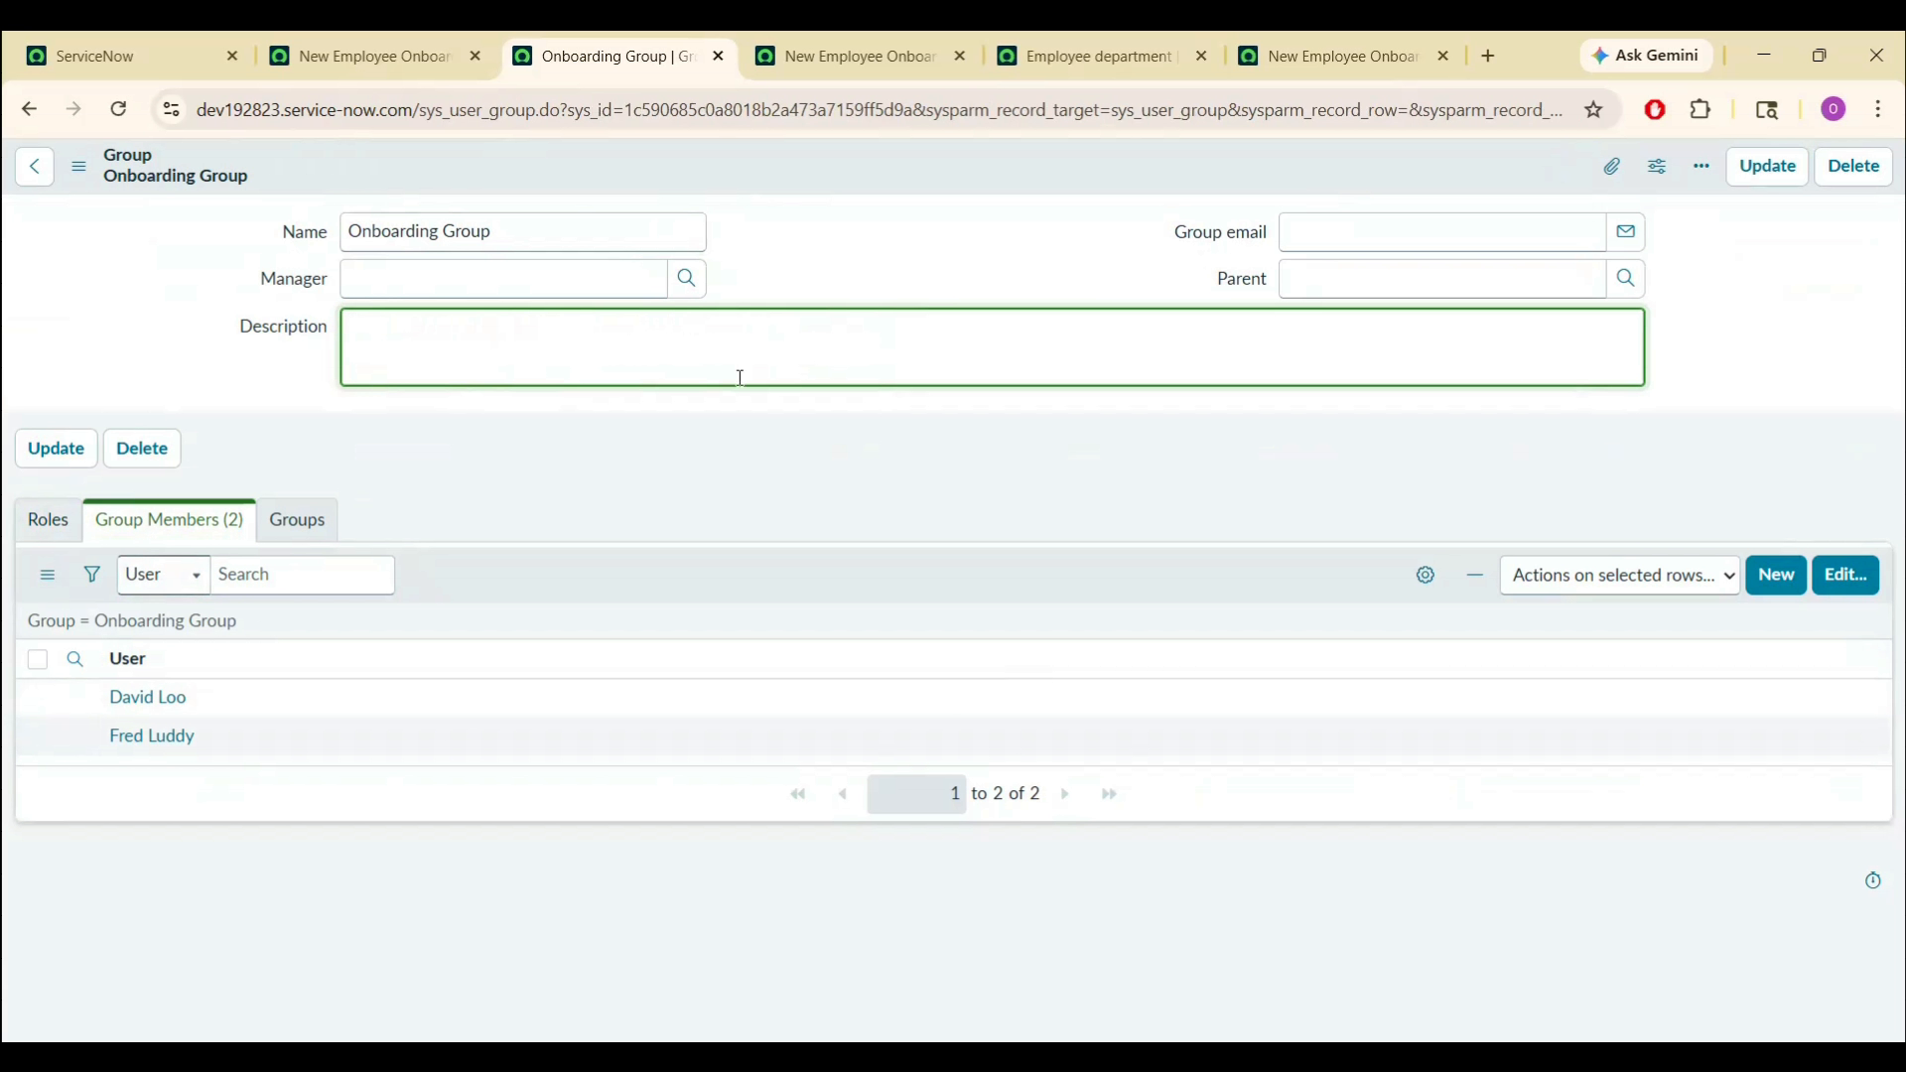
triple_click(596, 244)
key("ctrl+c")
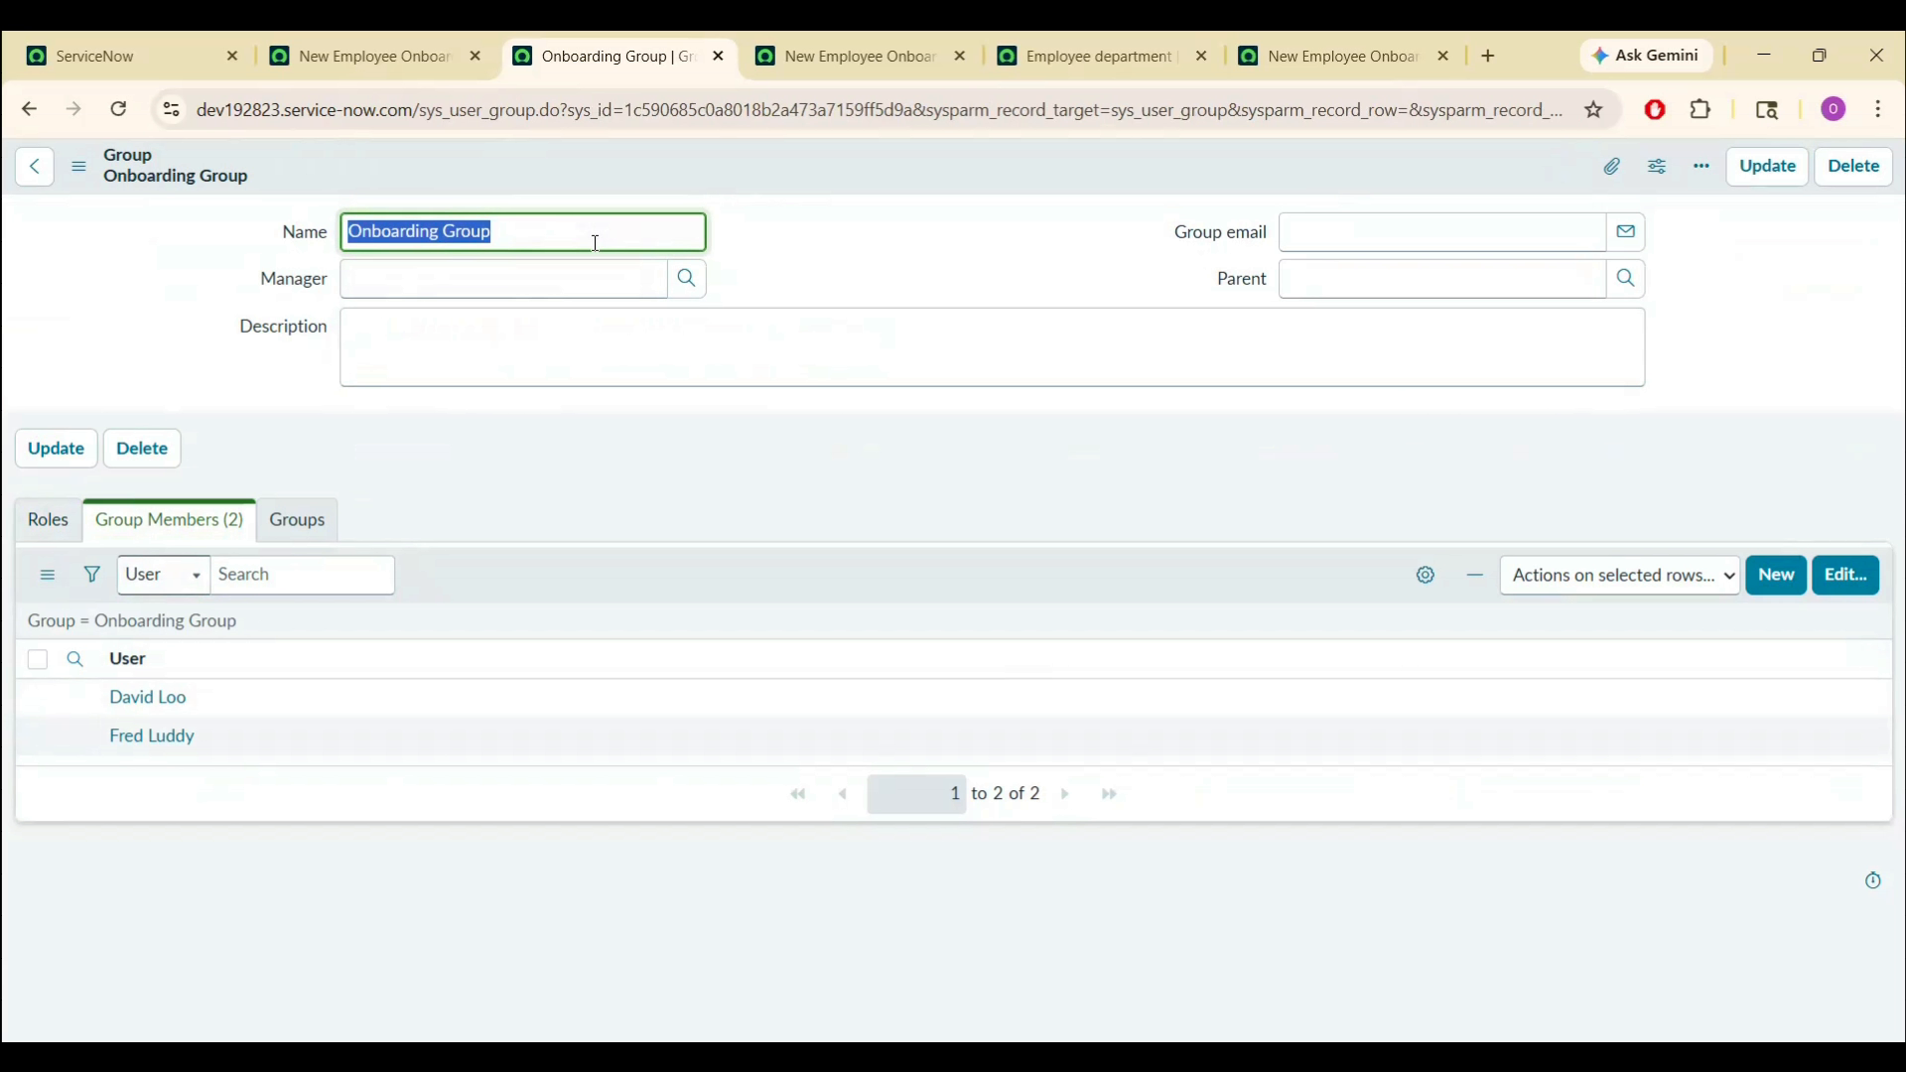
left_click(562, 355)
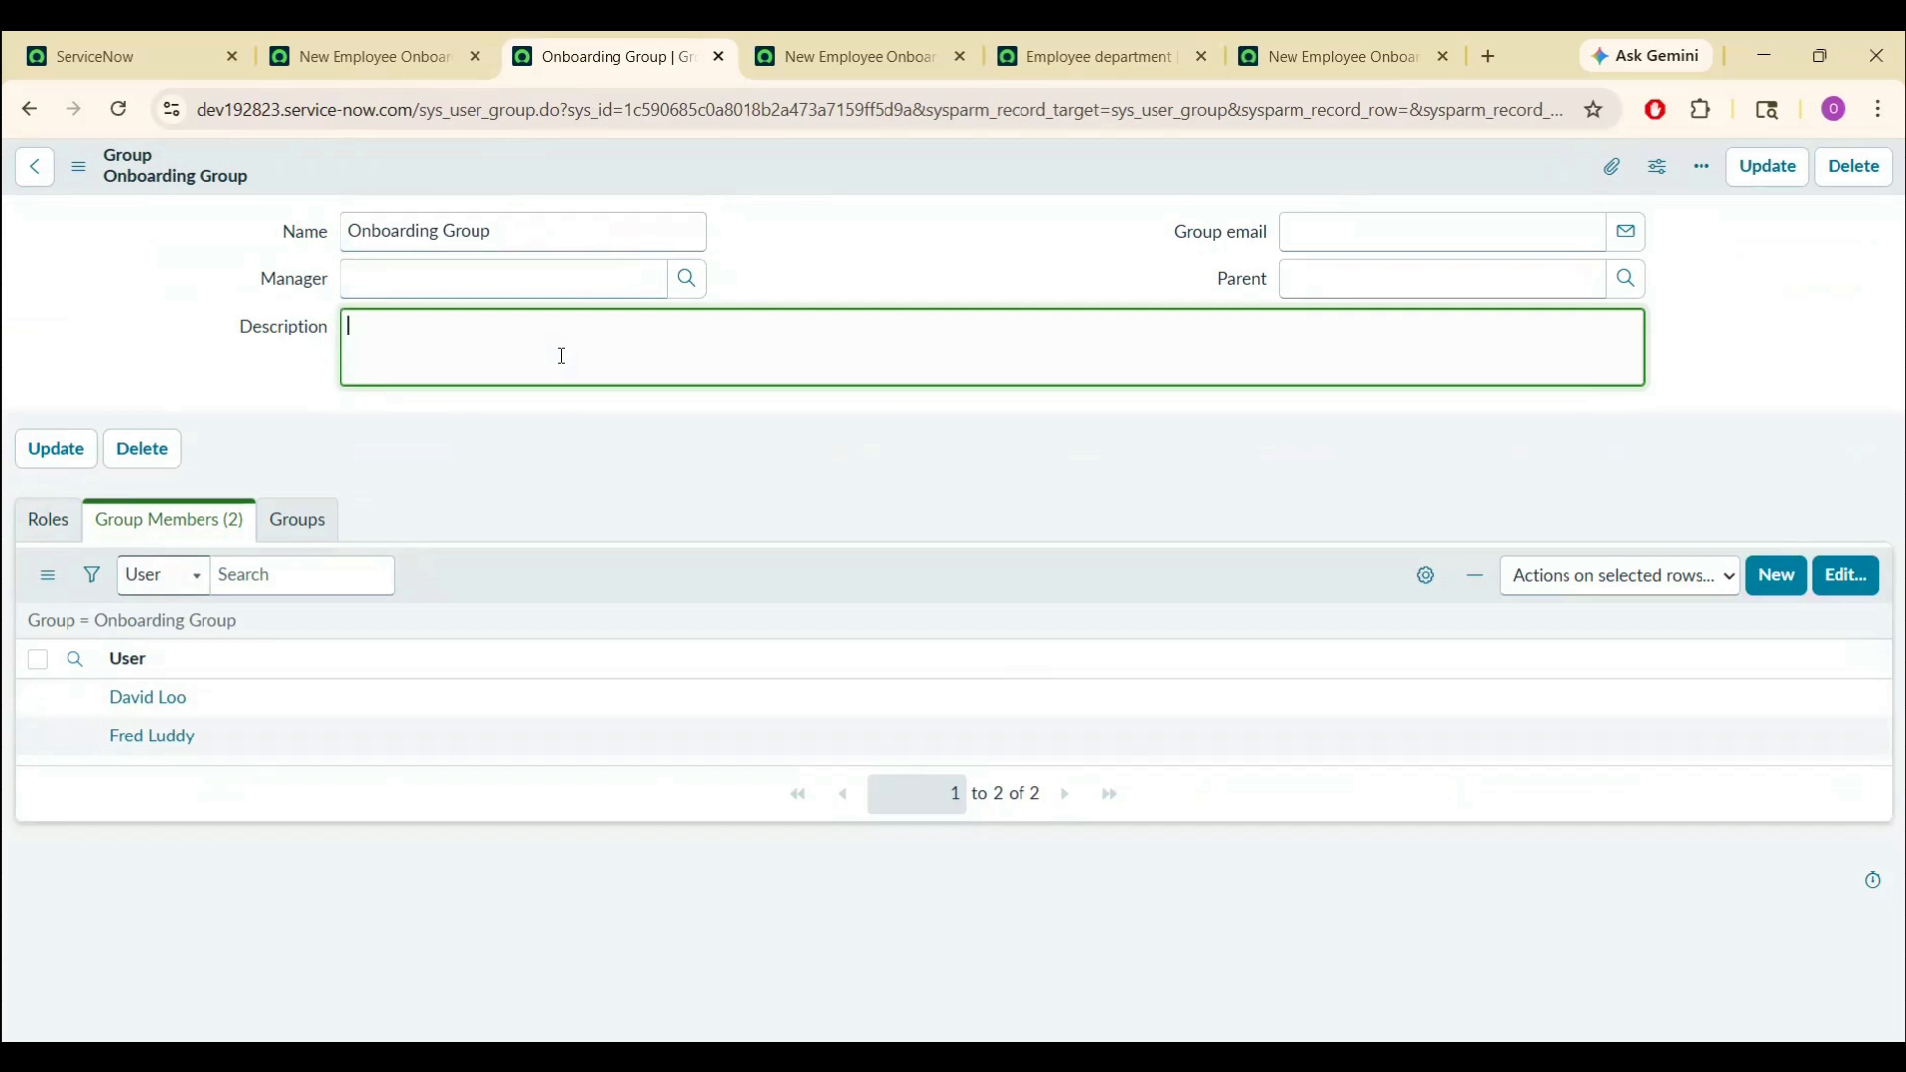
key("ctrl+v")
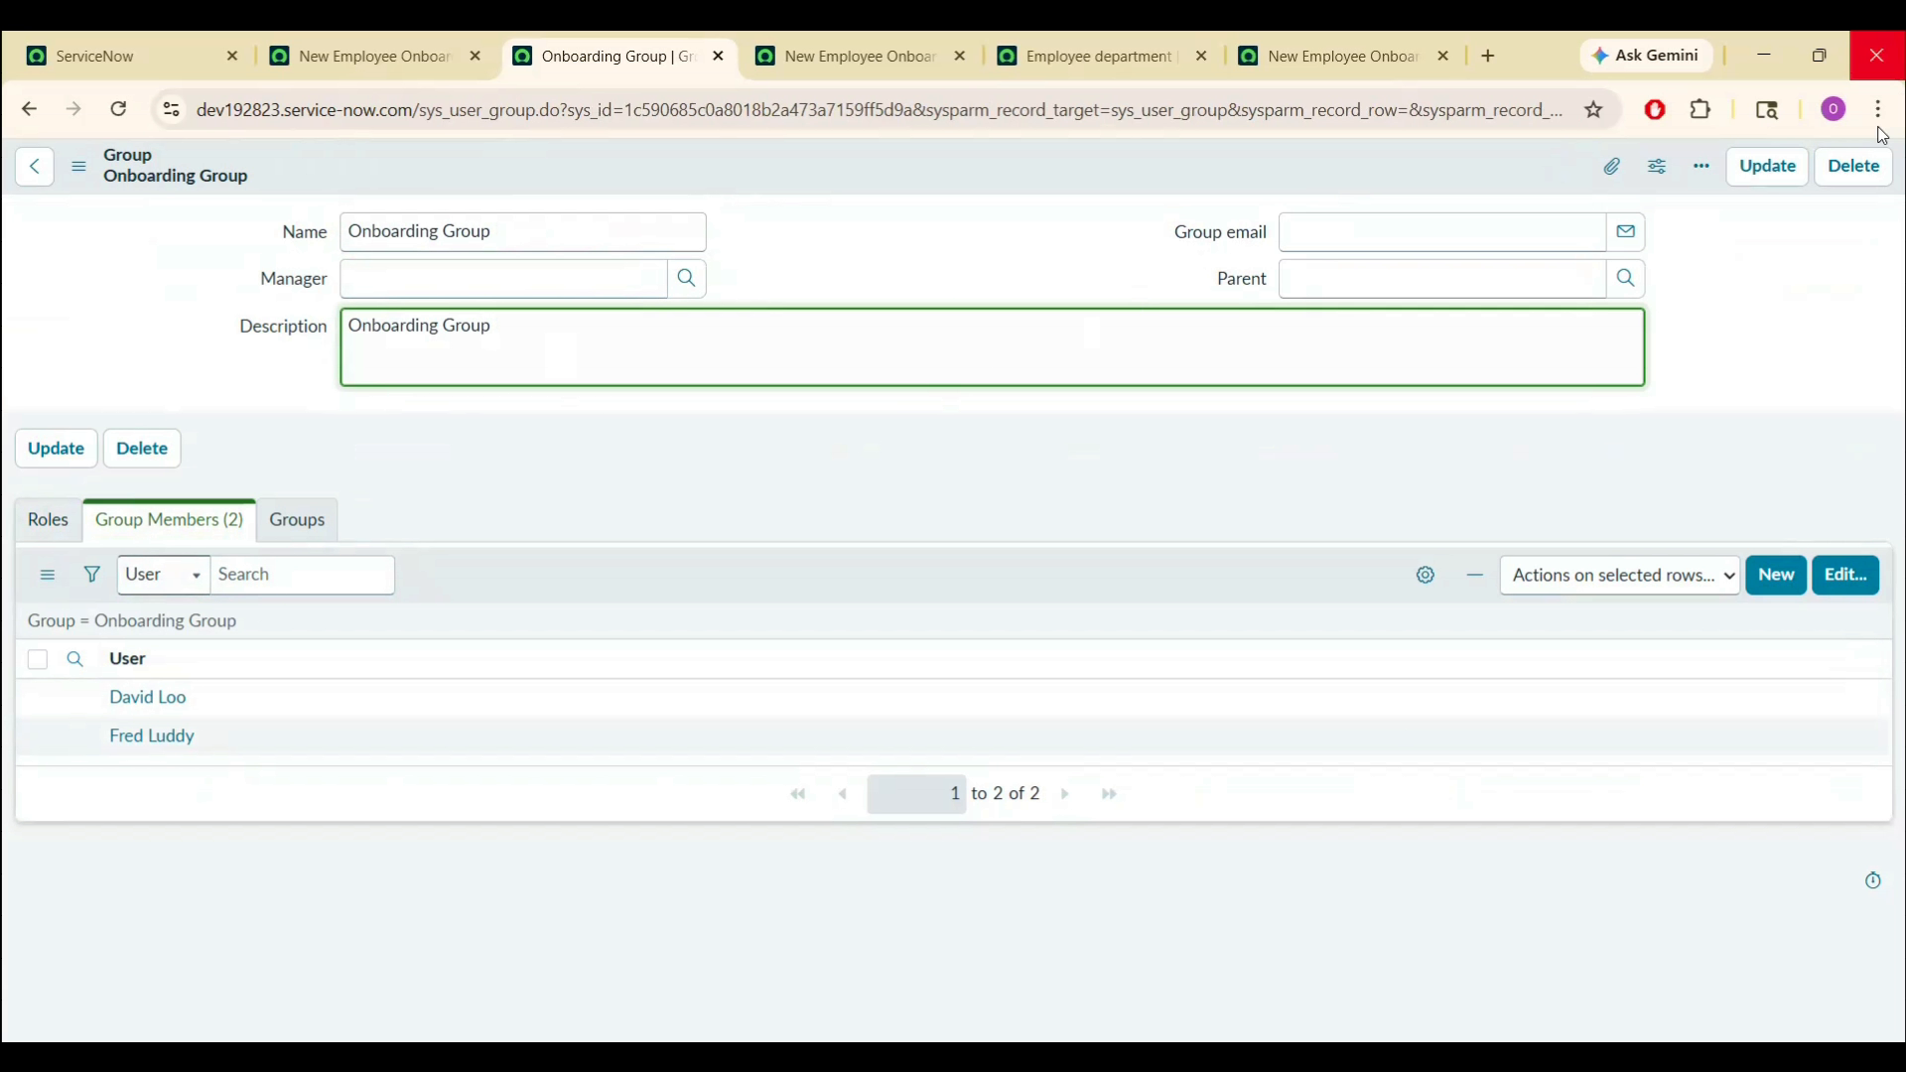
left_click(1771, 174)
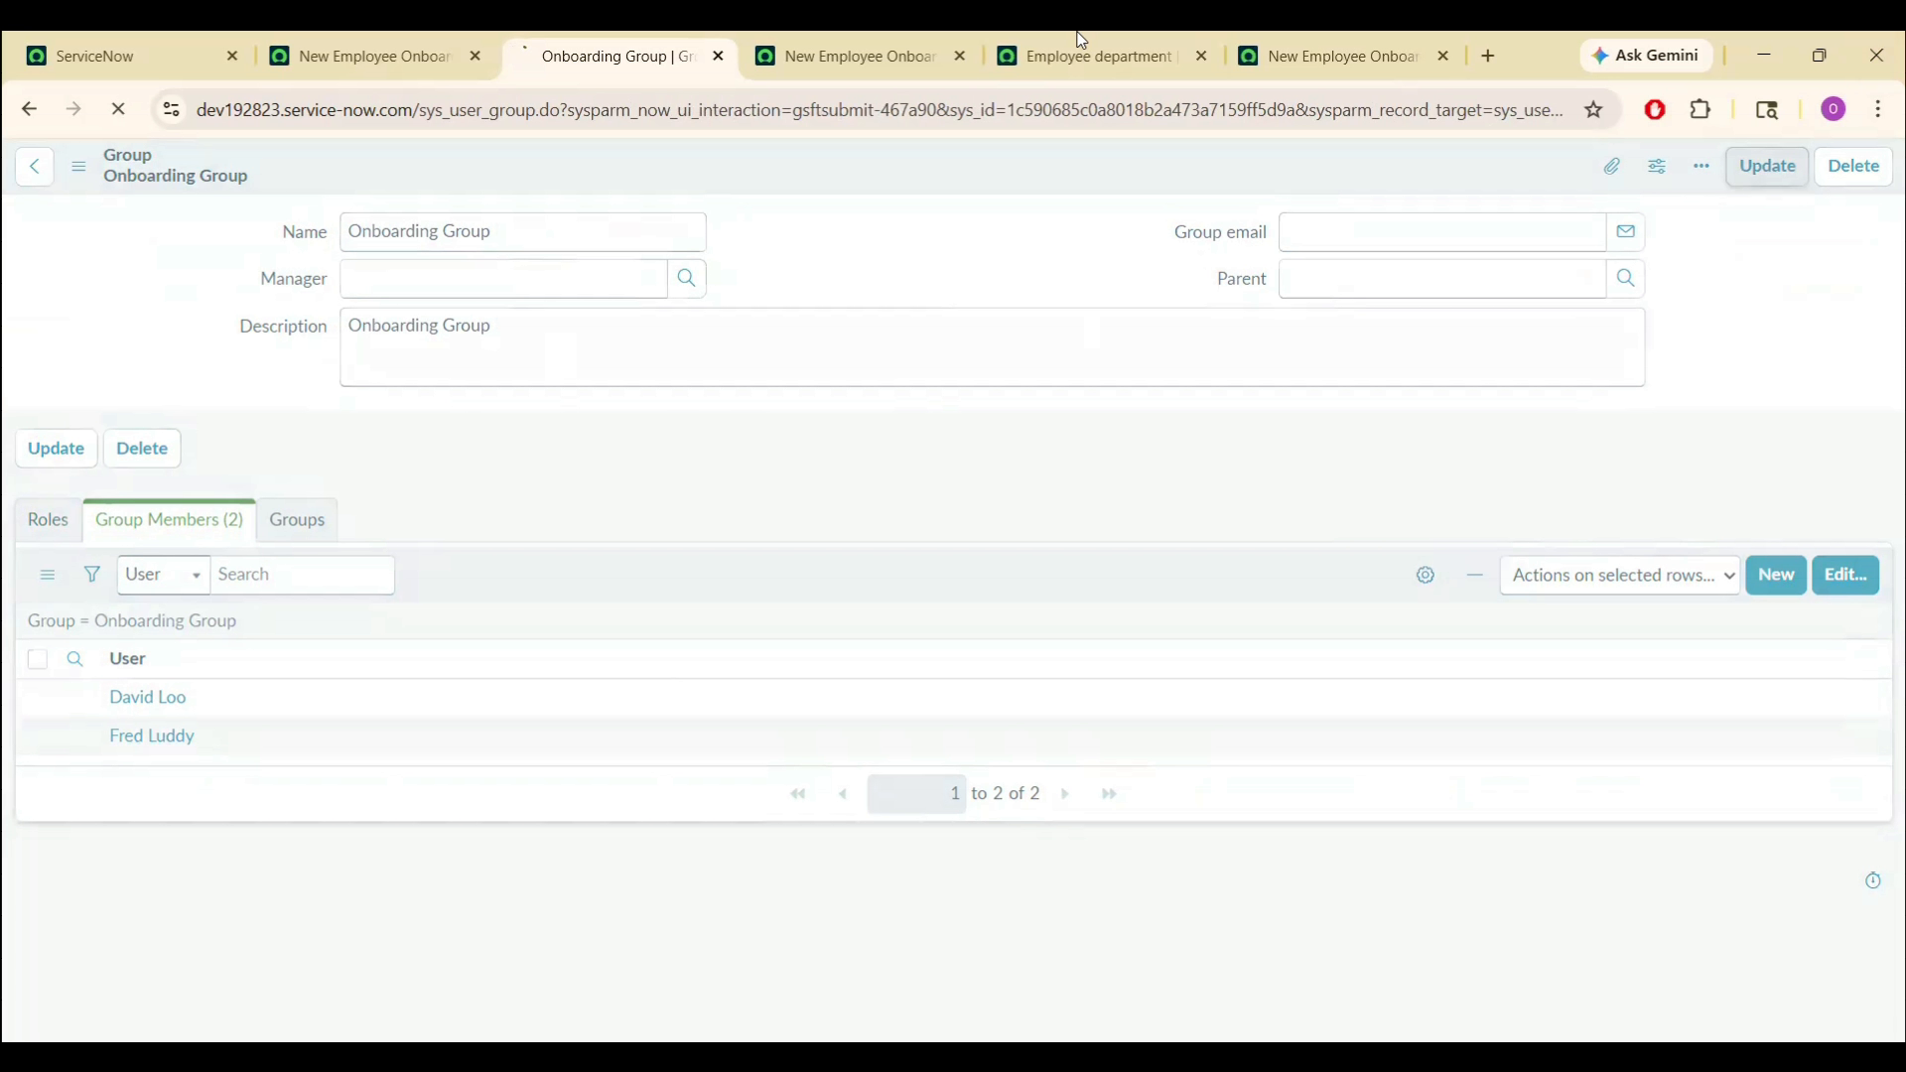
left_click(362, 56)
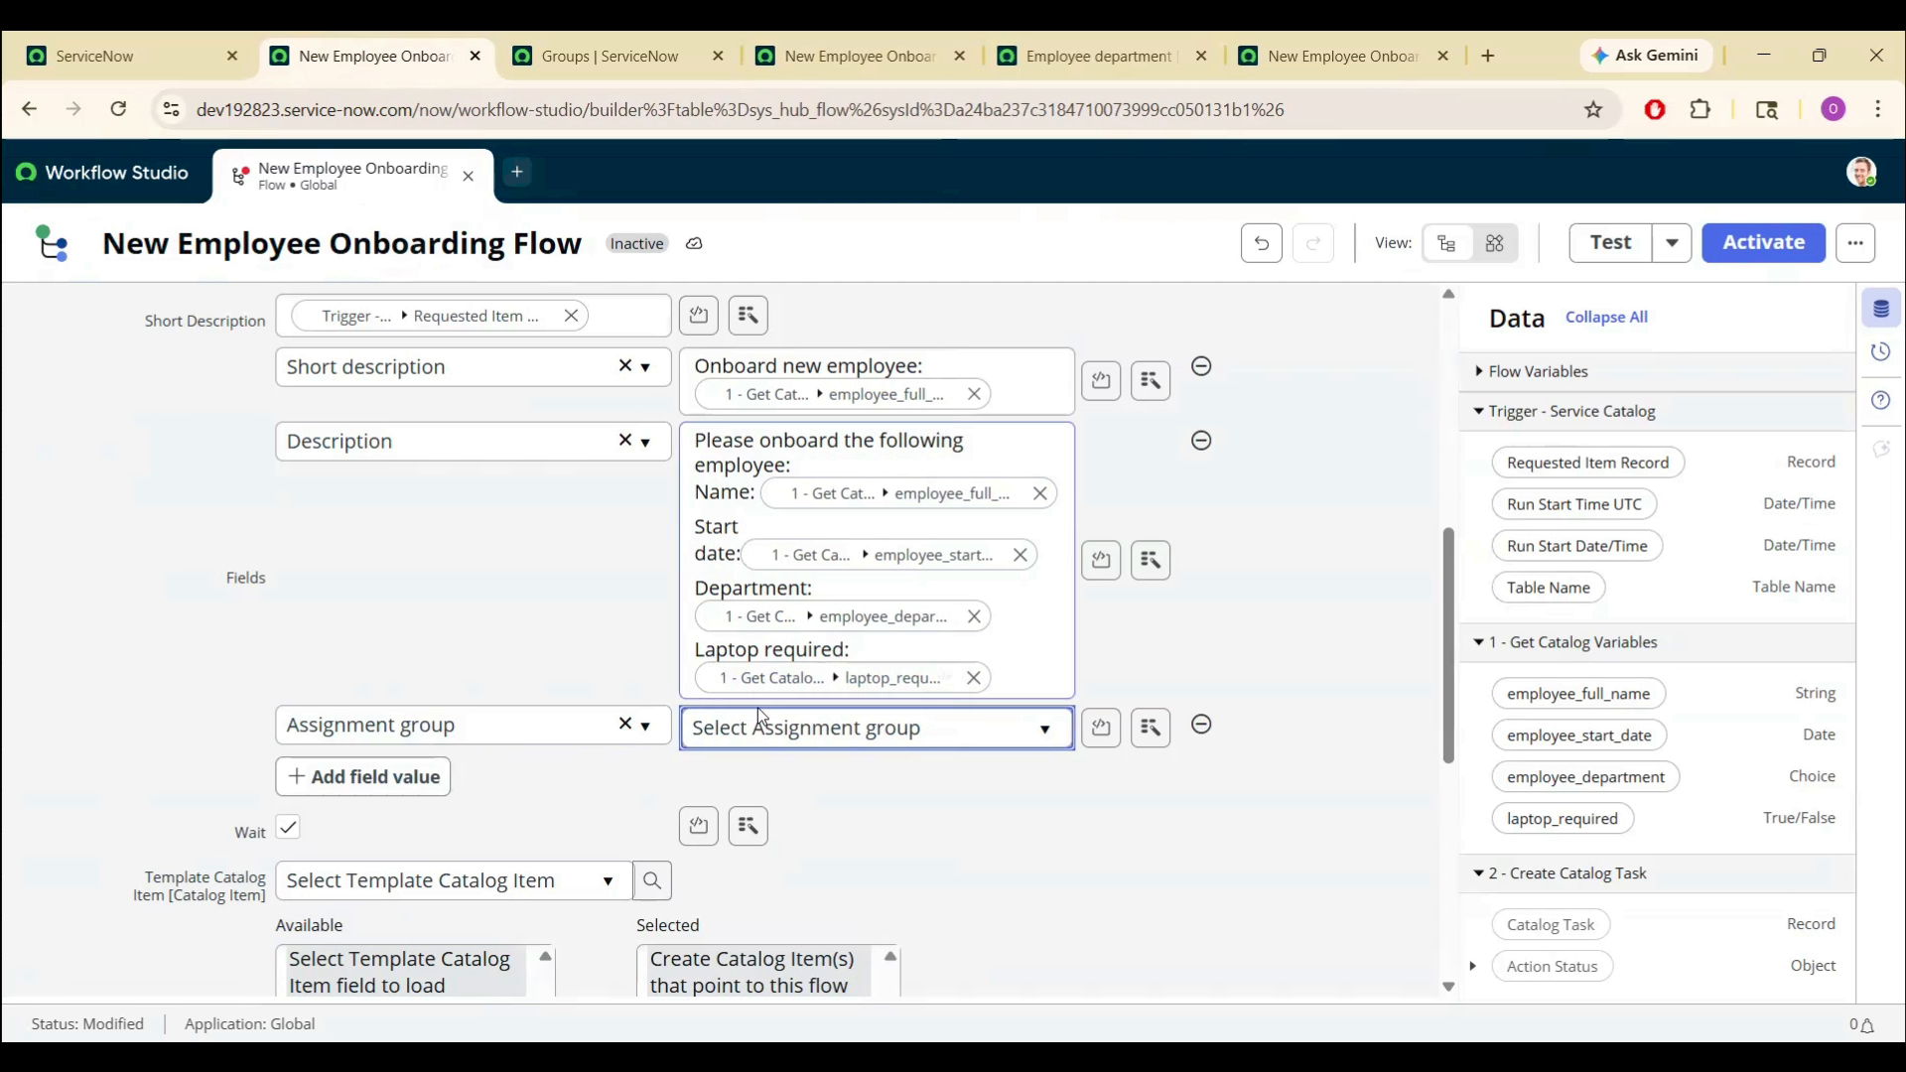
- Set the Create Catalog Task assignment group to Onboarding Group and close the action editor
left_click(772, 735)
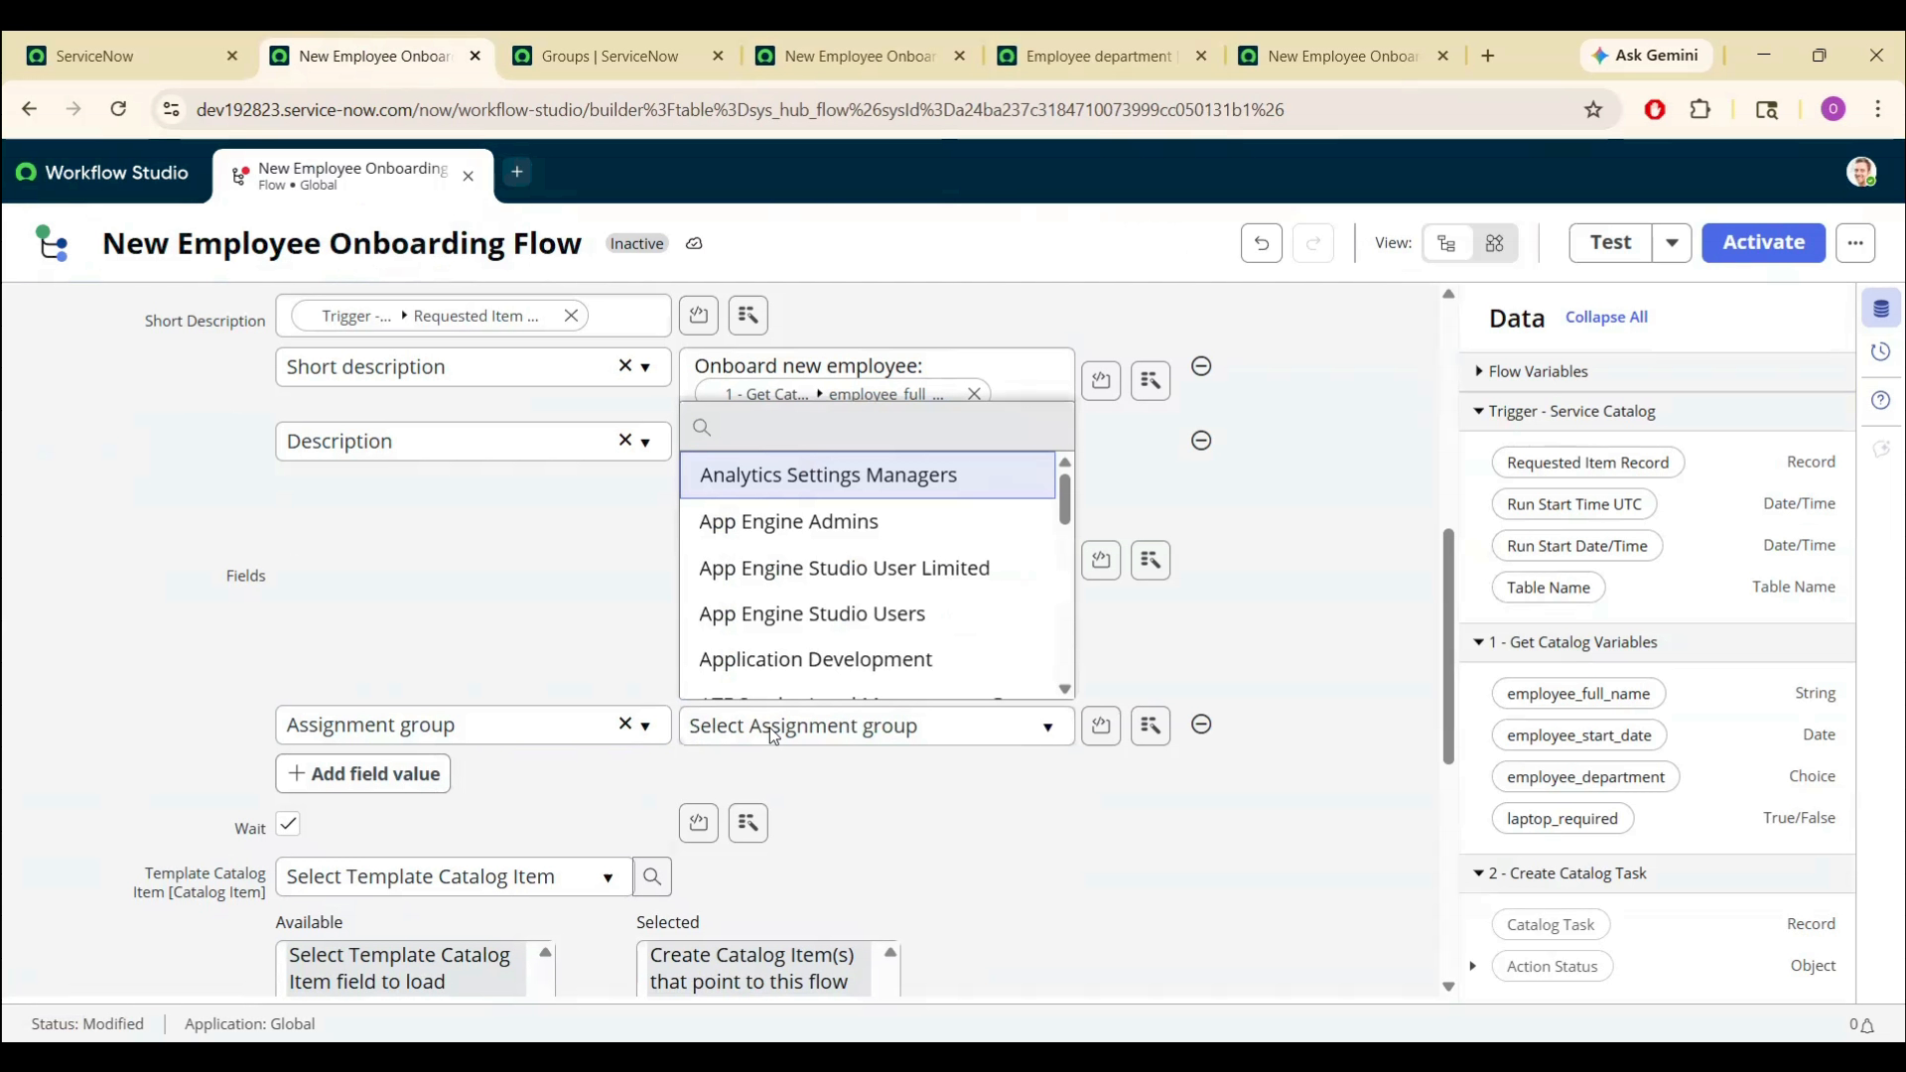
type("on")
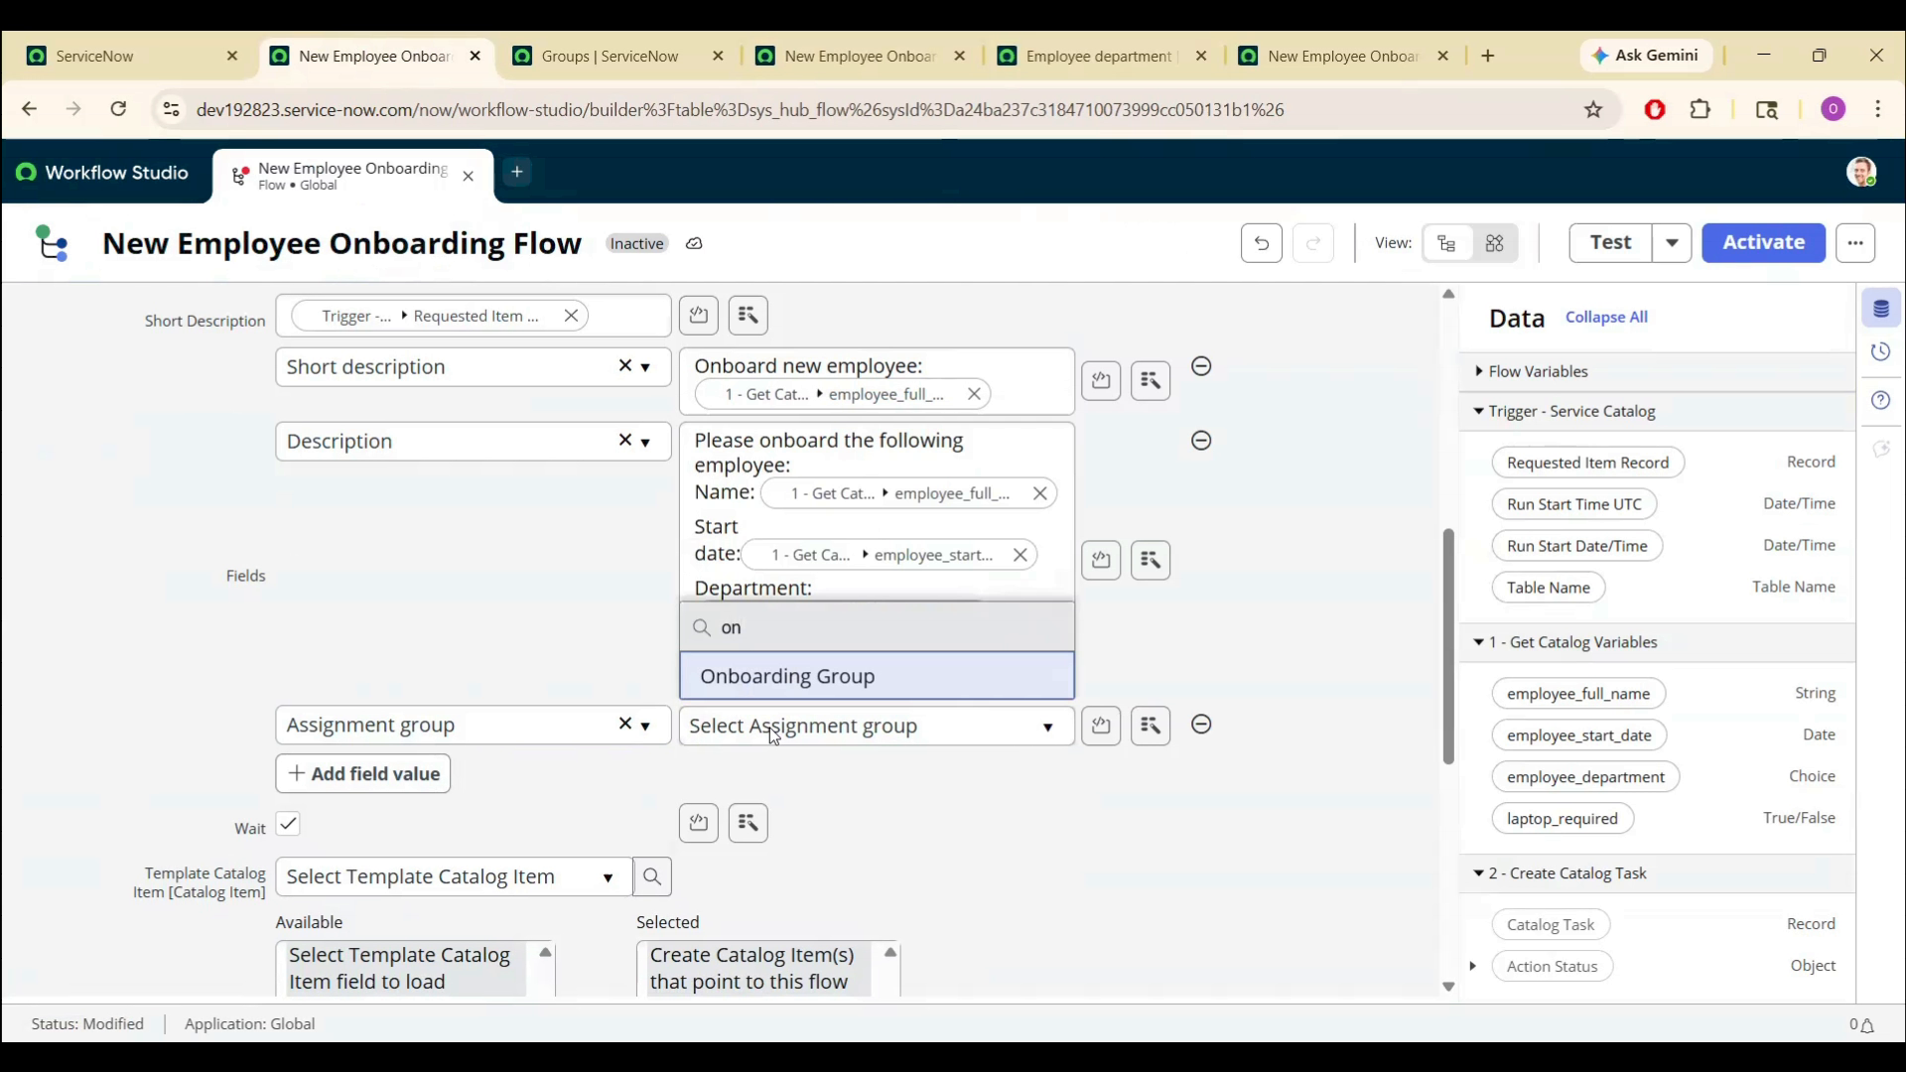
left_click(787, 683)
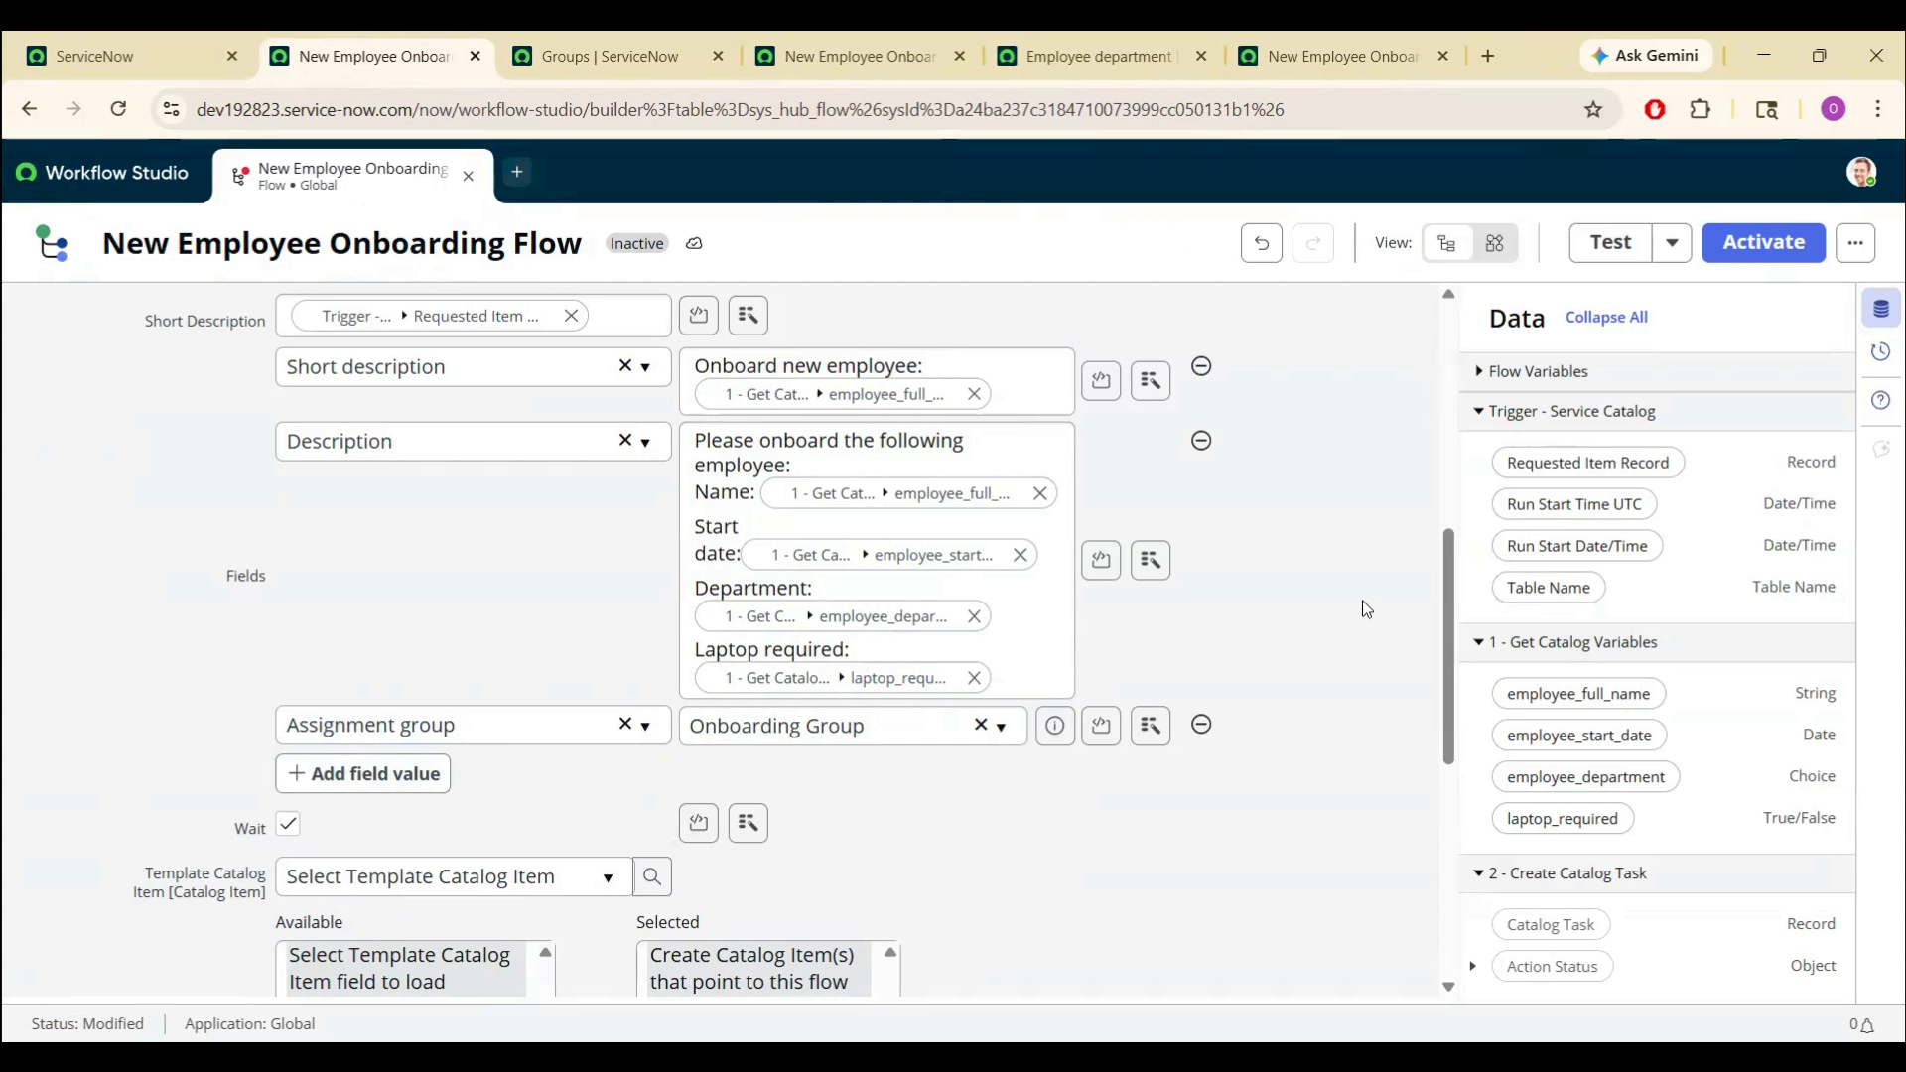
left_click_drag(1443, 598, 1457, 732)
left_click(1355, 901)
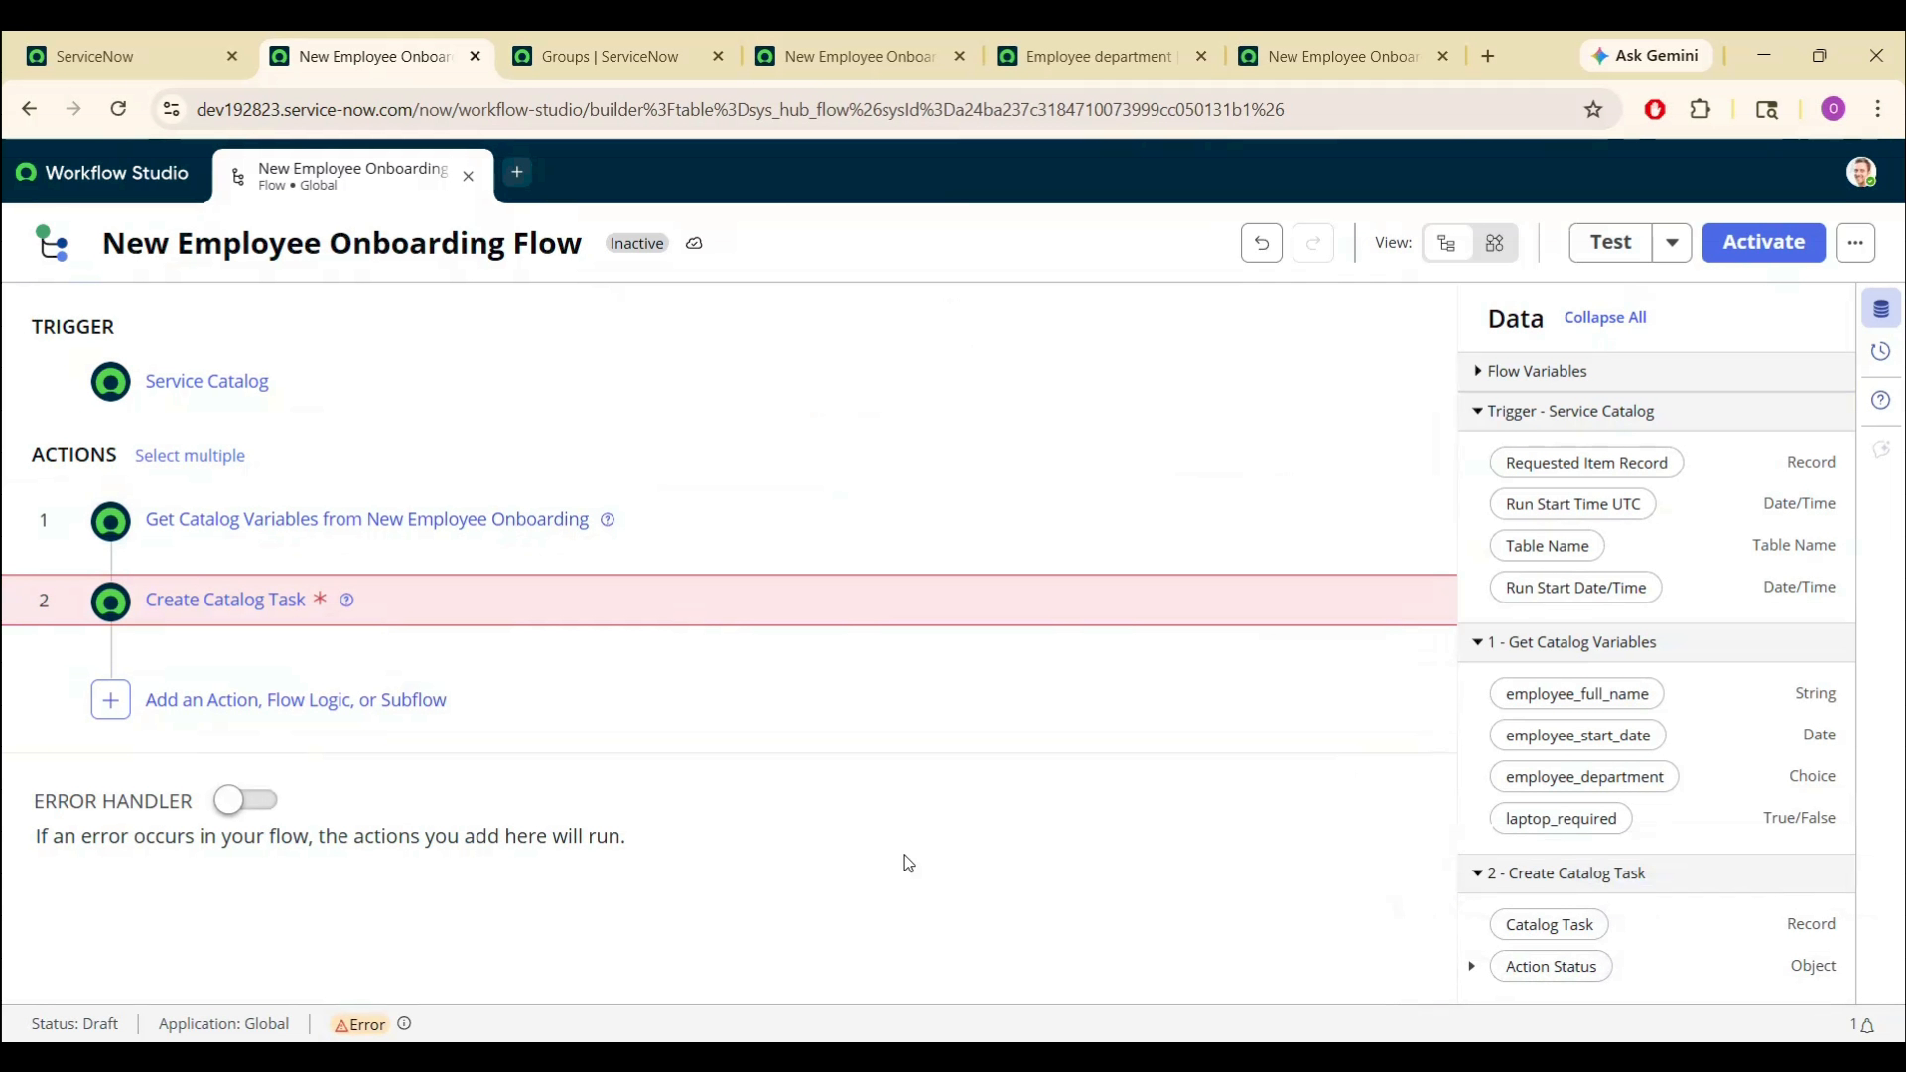
- Map the trigger's Requested Item Record pill into Create Catalog Task's Requested Item field
left_click(261, 603)
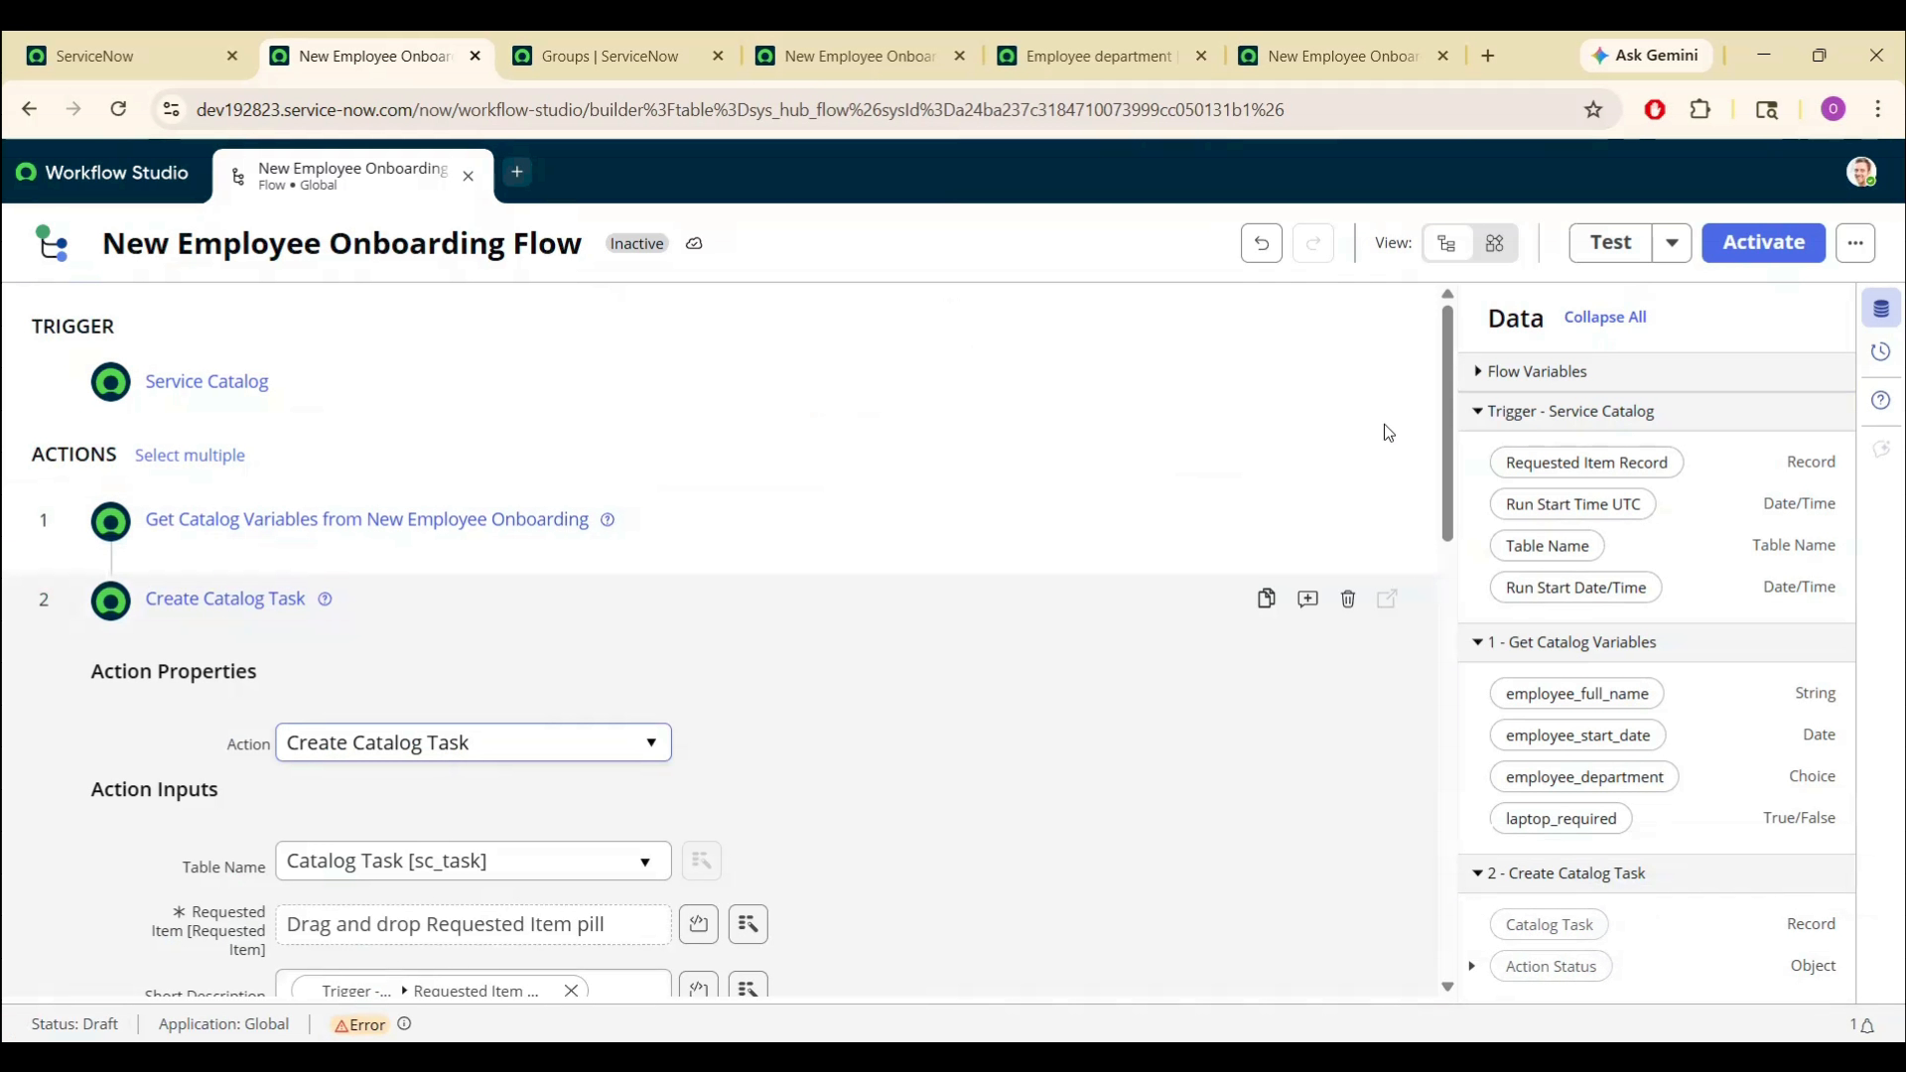
left_click_drag(1447, 421, 1451, 560)
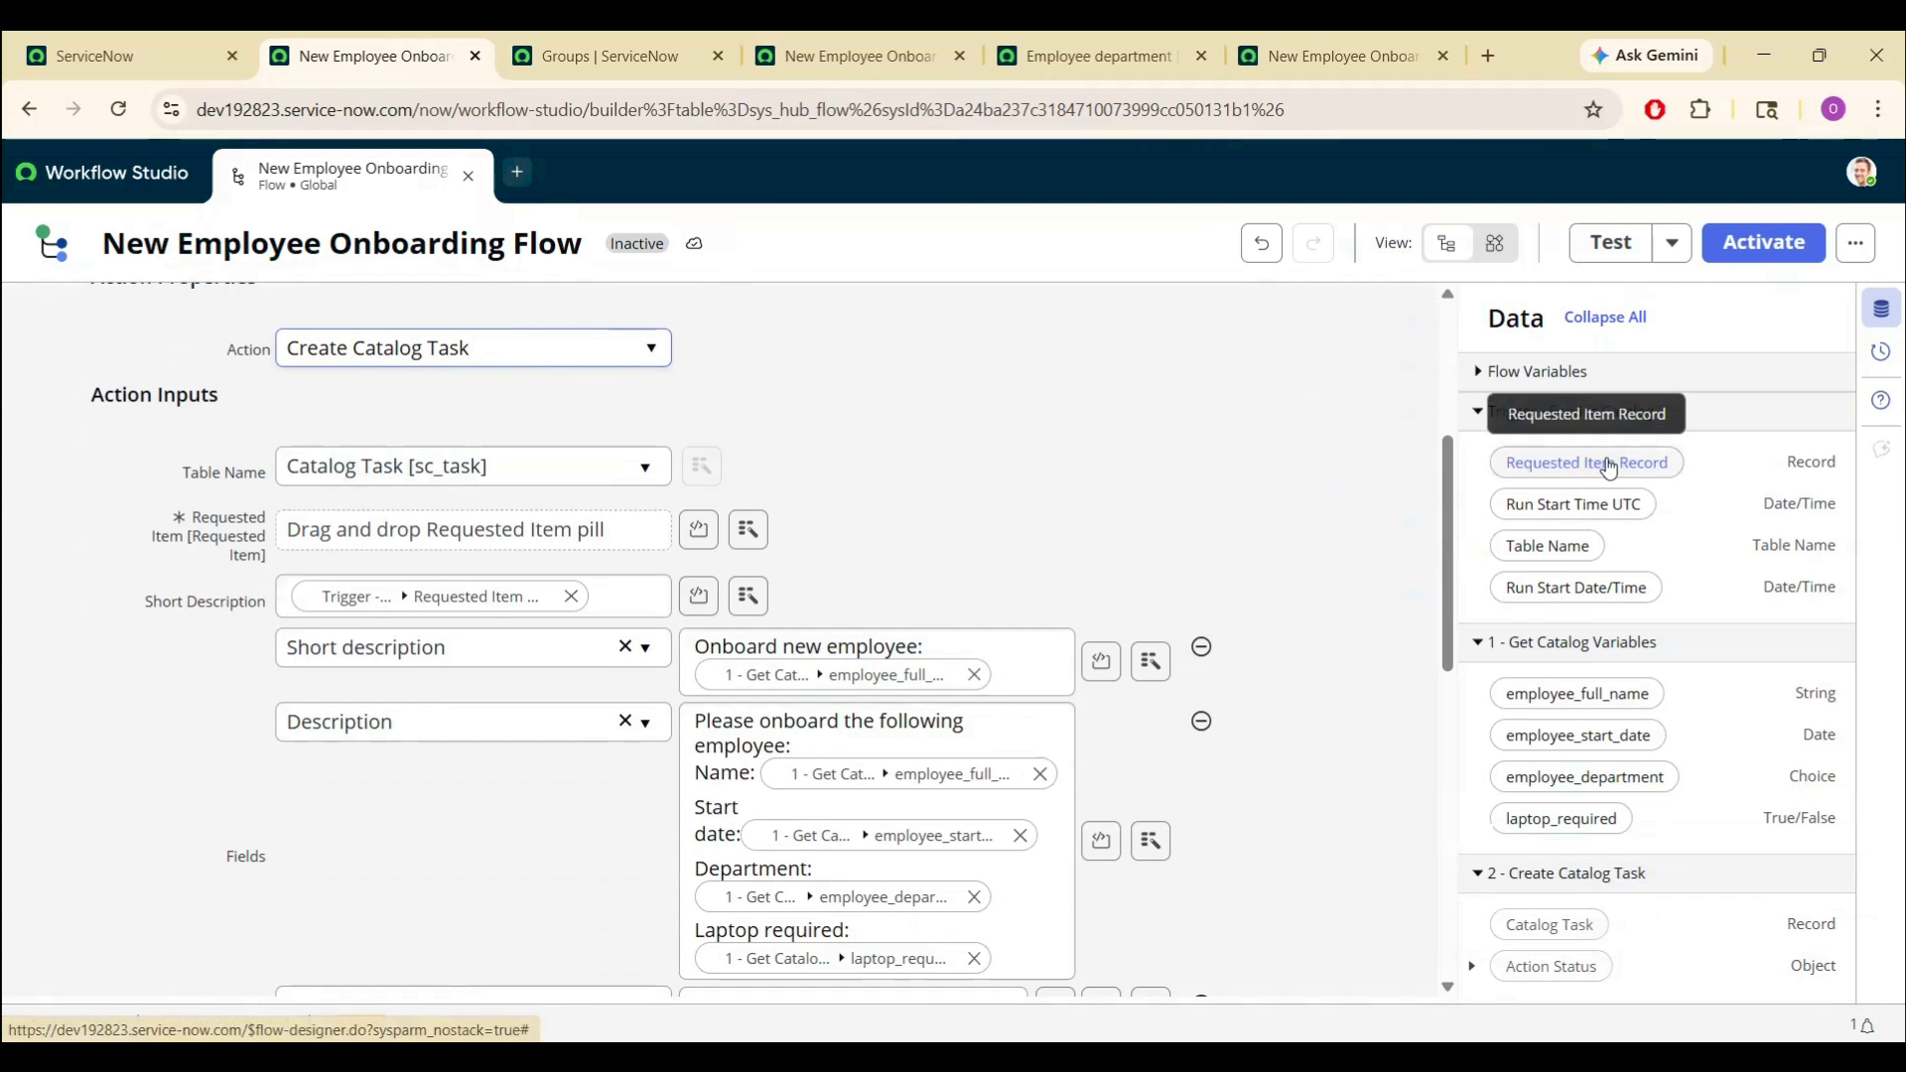
left_click_drag(1596, 467, 518, 532)
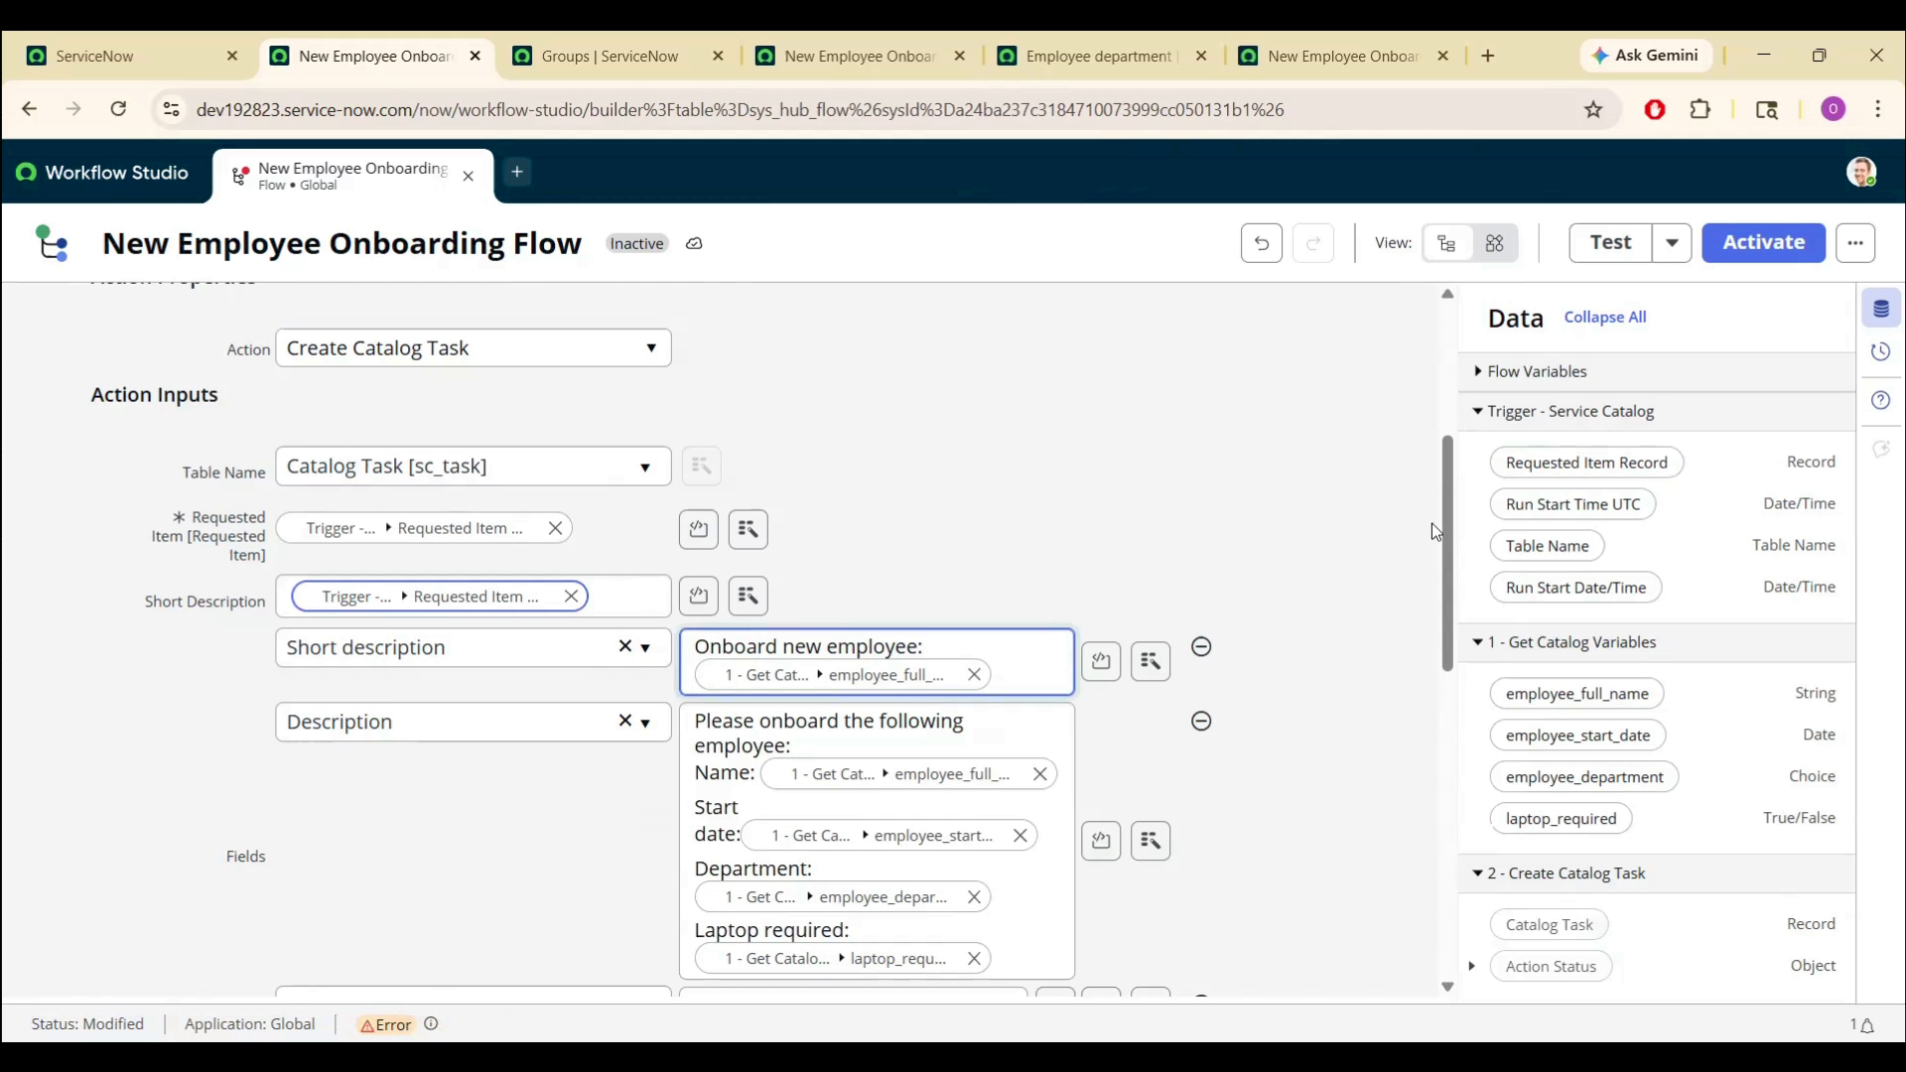
left_click_drag(1446, 539, 1449, 734)
scroll(1449, 734, "down", 5)
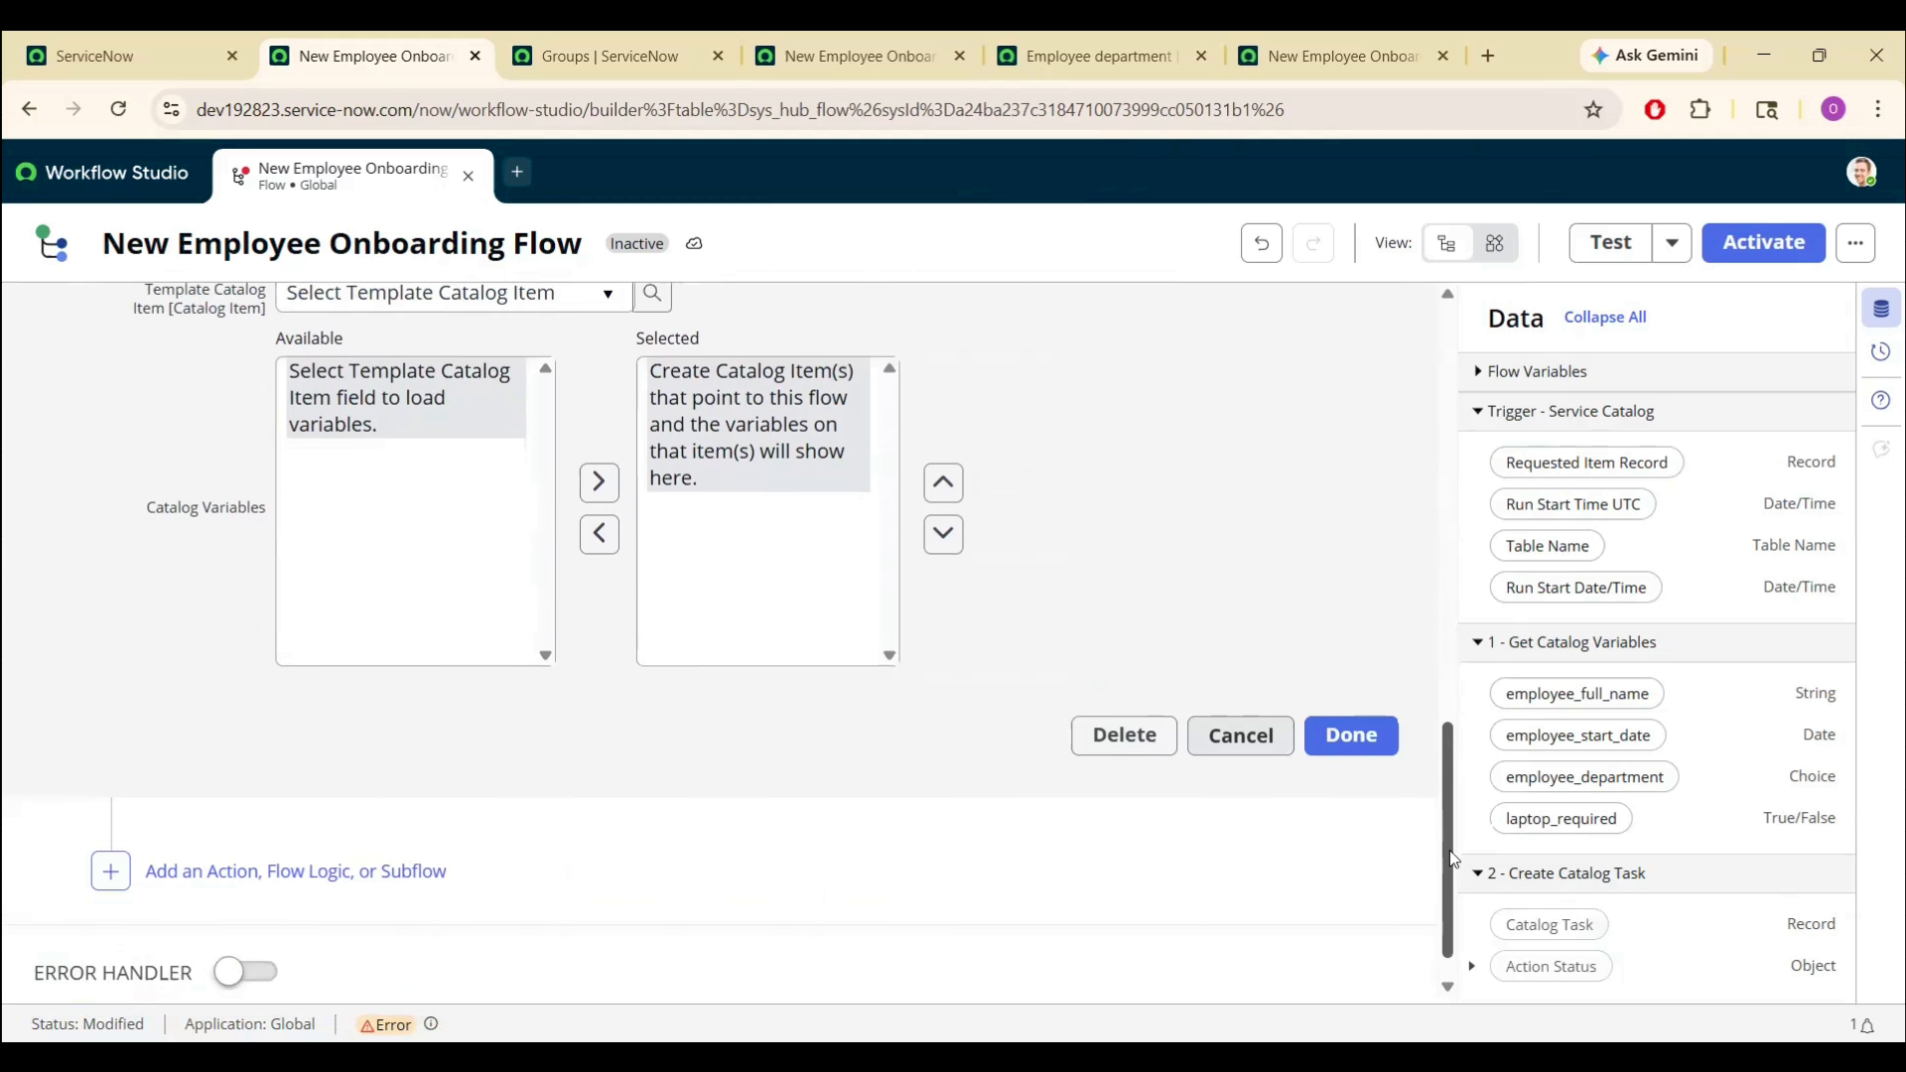
left_click(1347, 685)
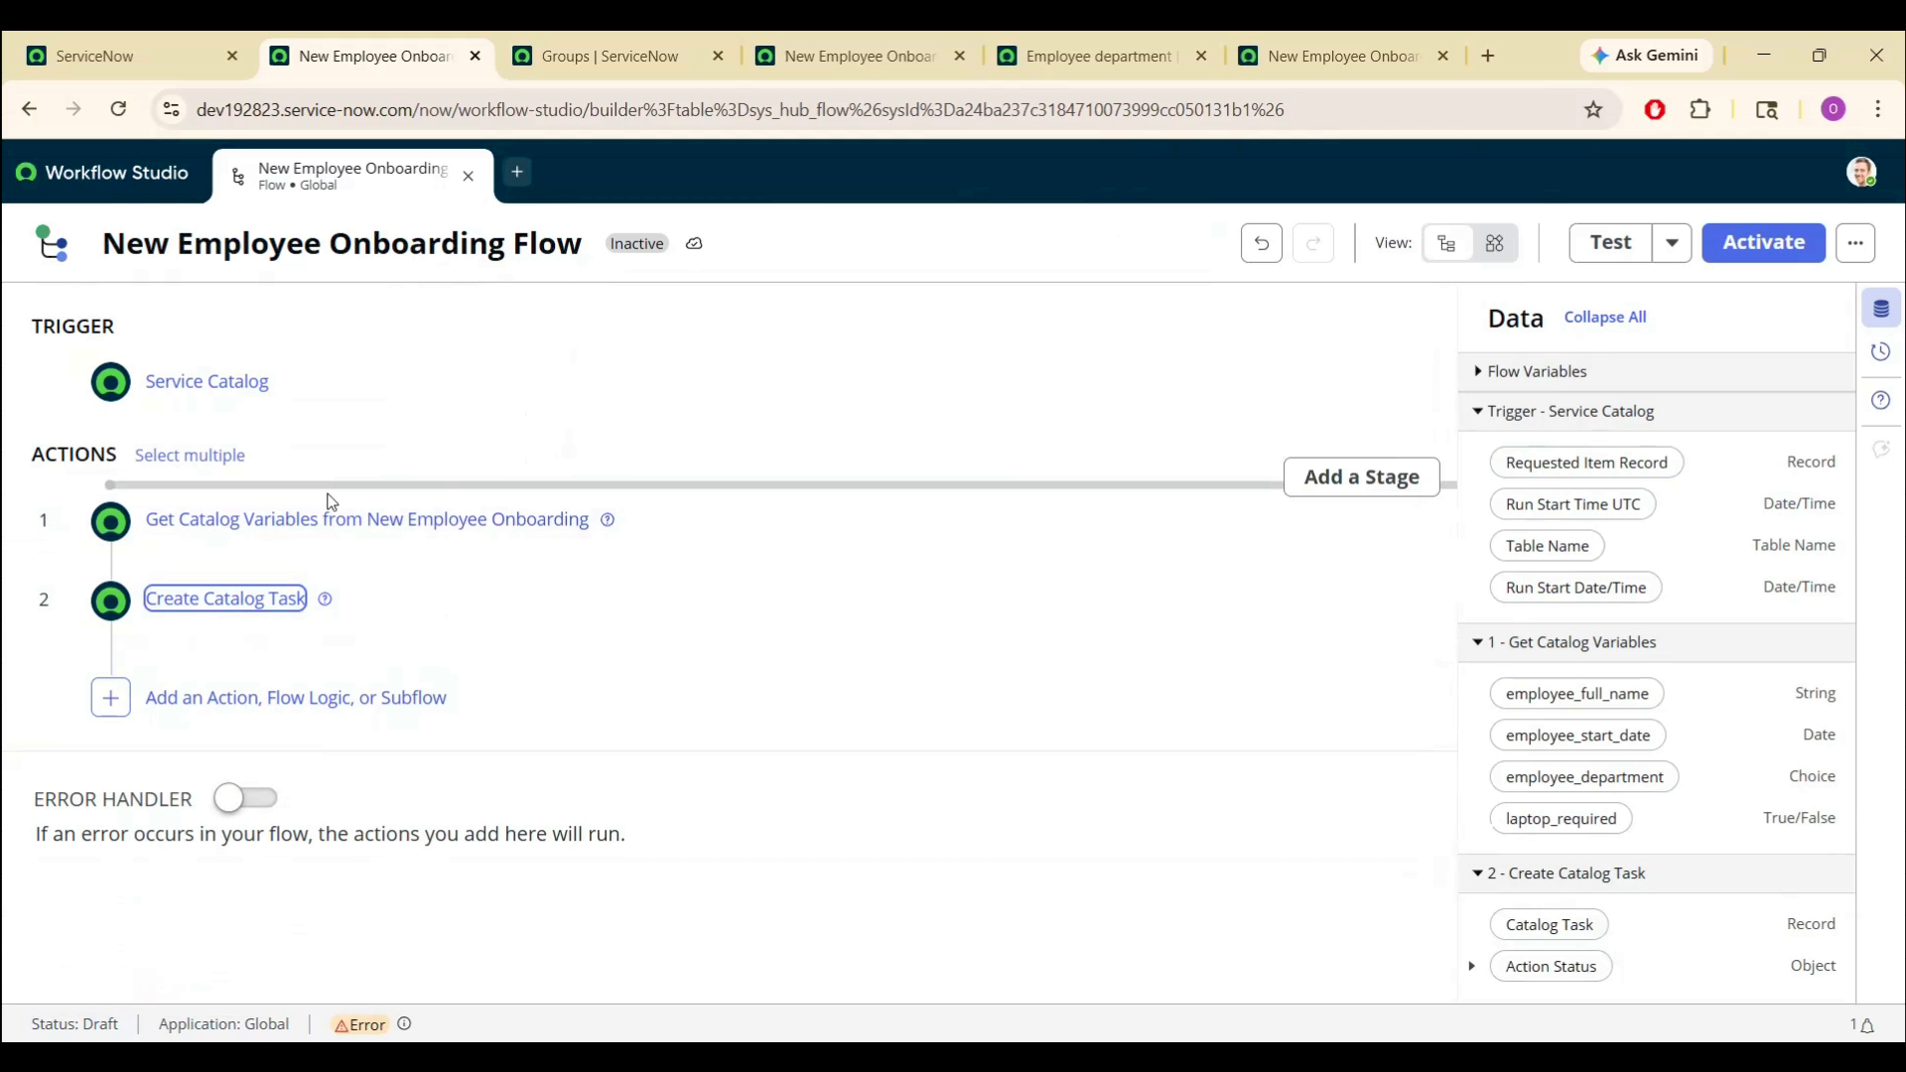
- Add an Update Record step that targets the trigger's Requested Item Record
left_click(254, 703)
left_click(211, 707)
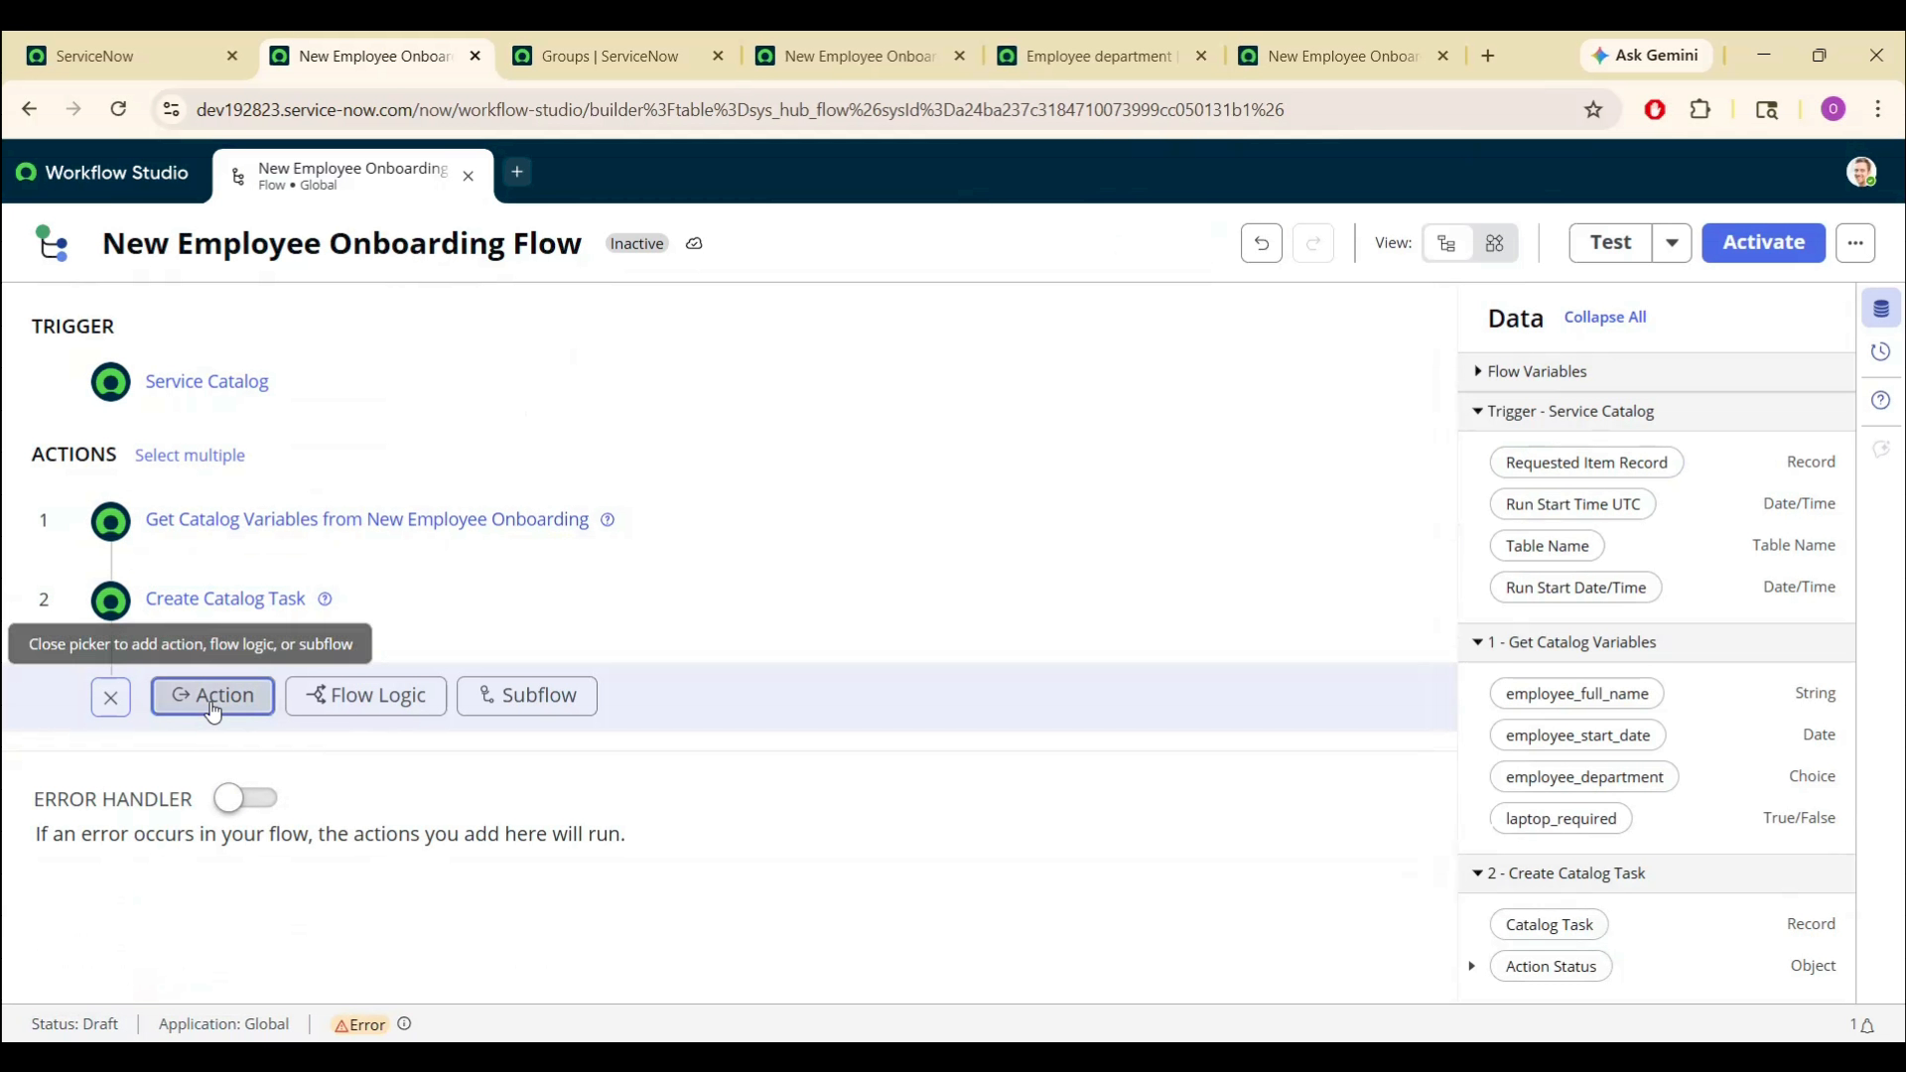
type("update")
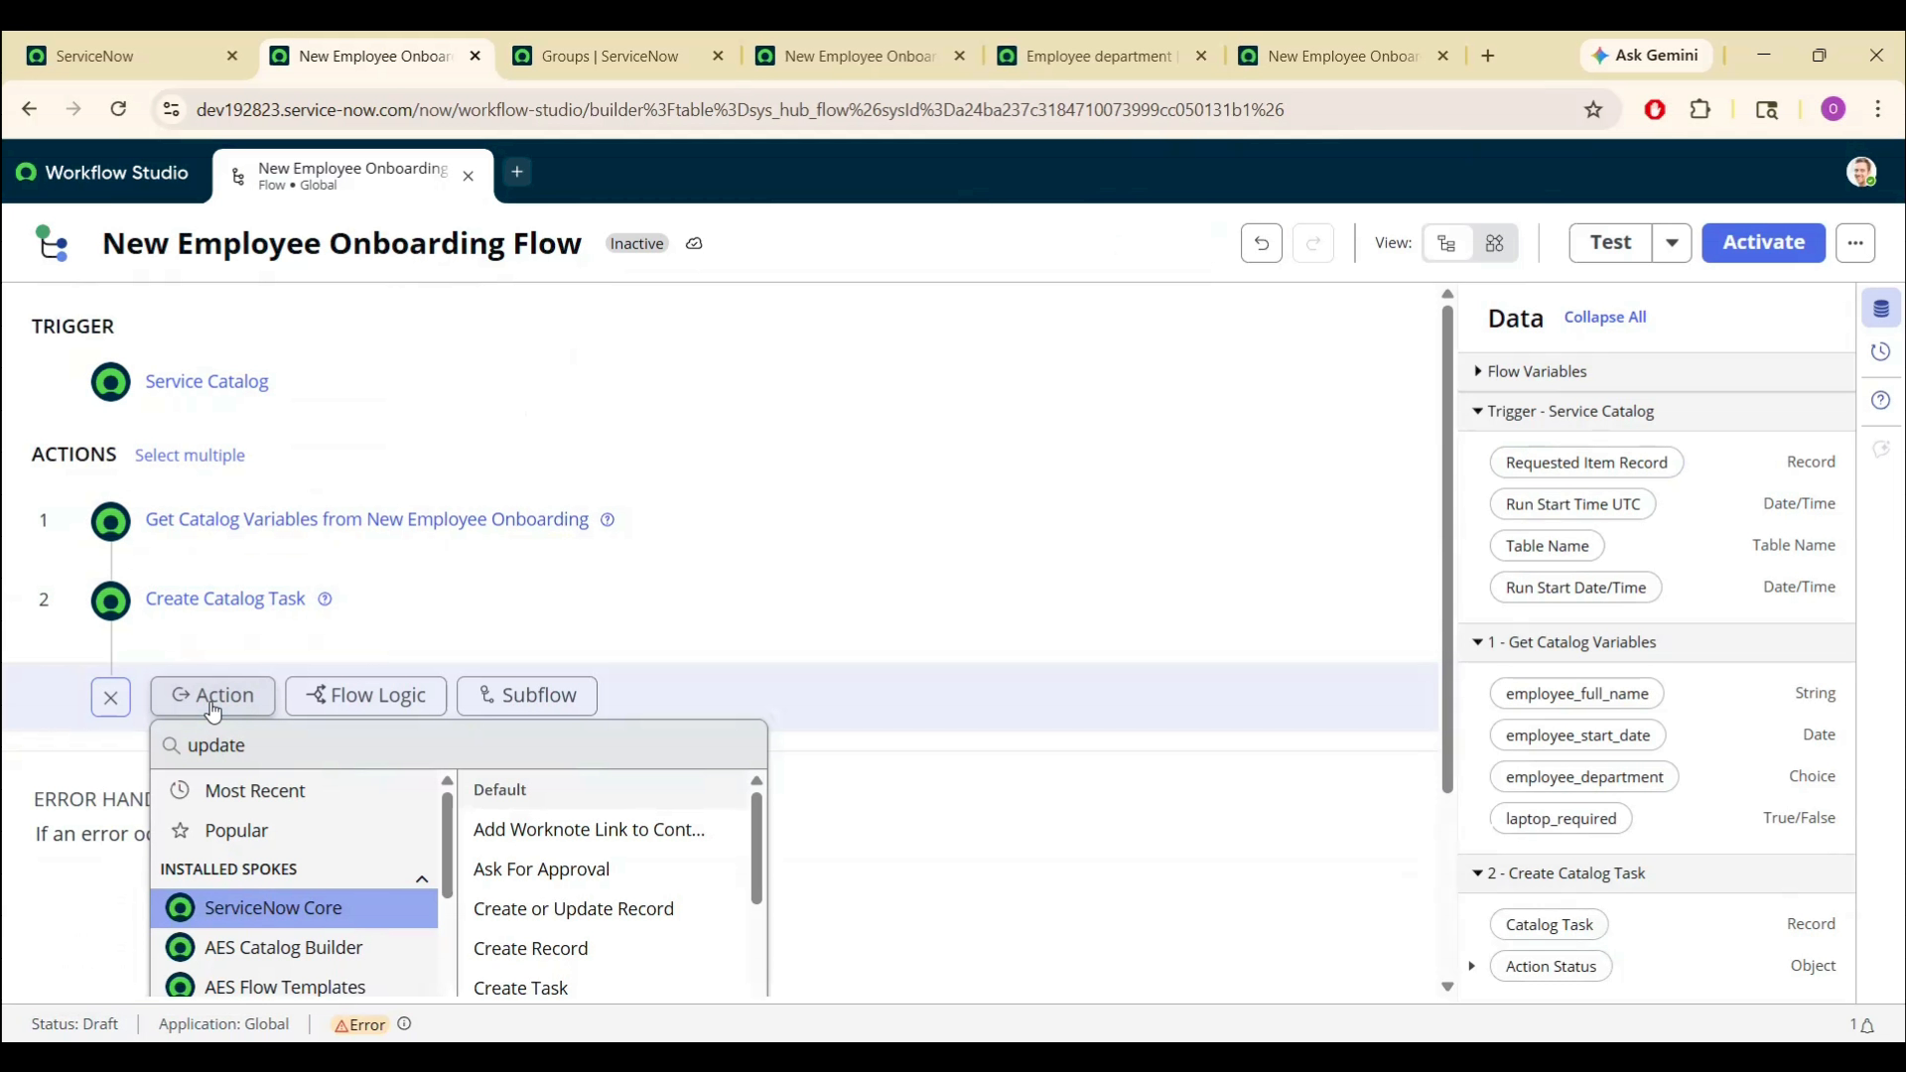
left_click(223, 792)
left_click(538, 860)
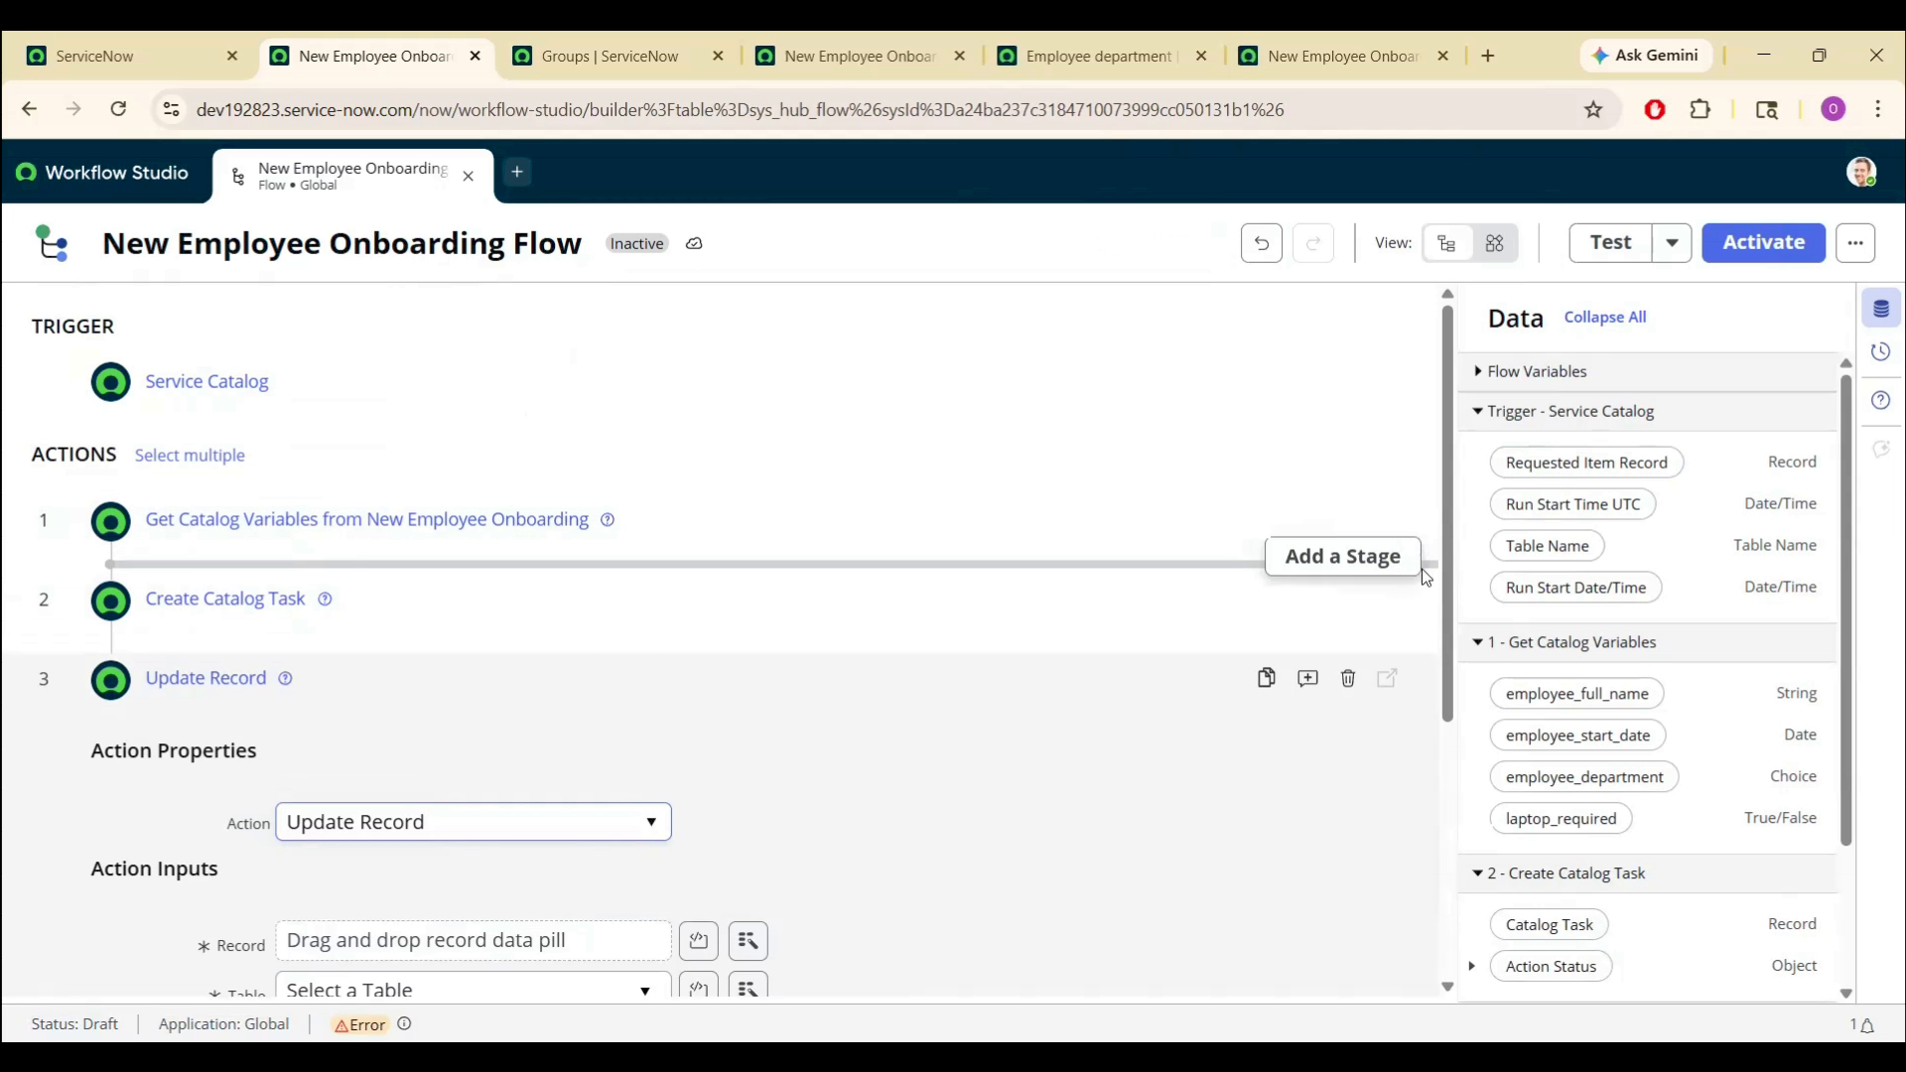
left_click_drag(1445, 592, 1455, 702)
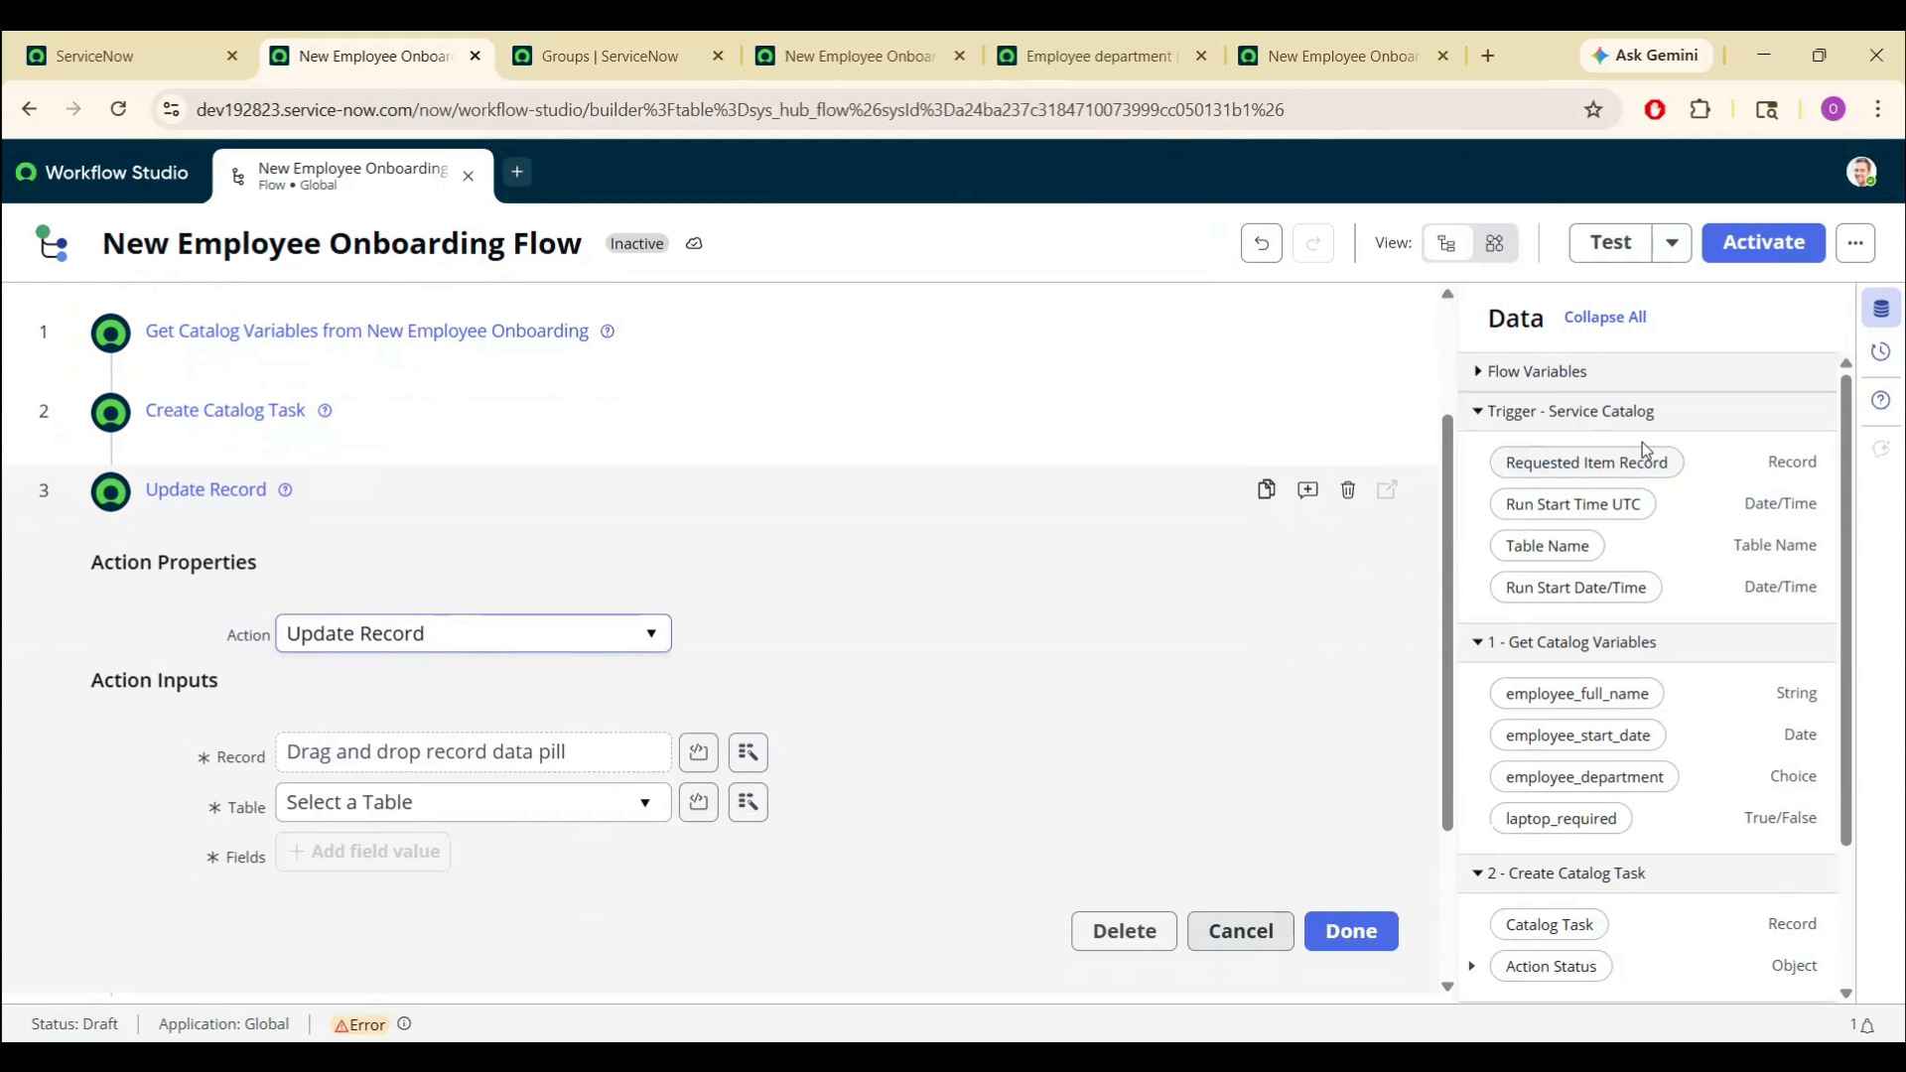
left_click_drag(1616, 463, 515, 765)
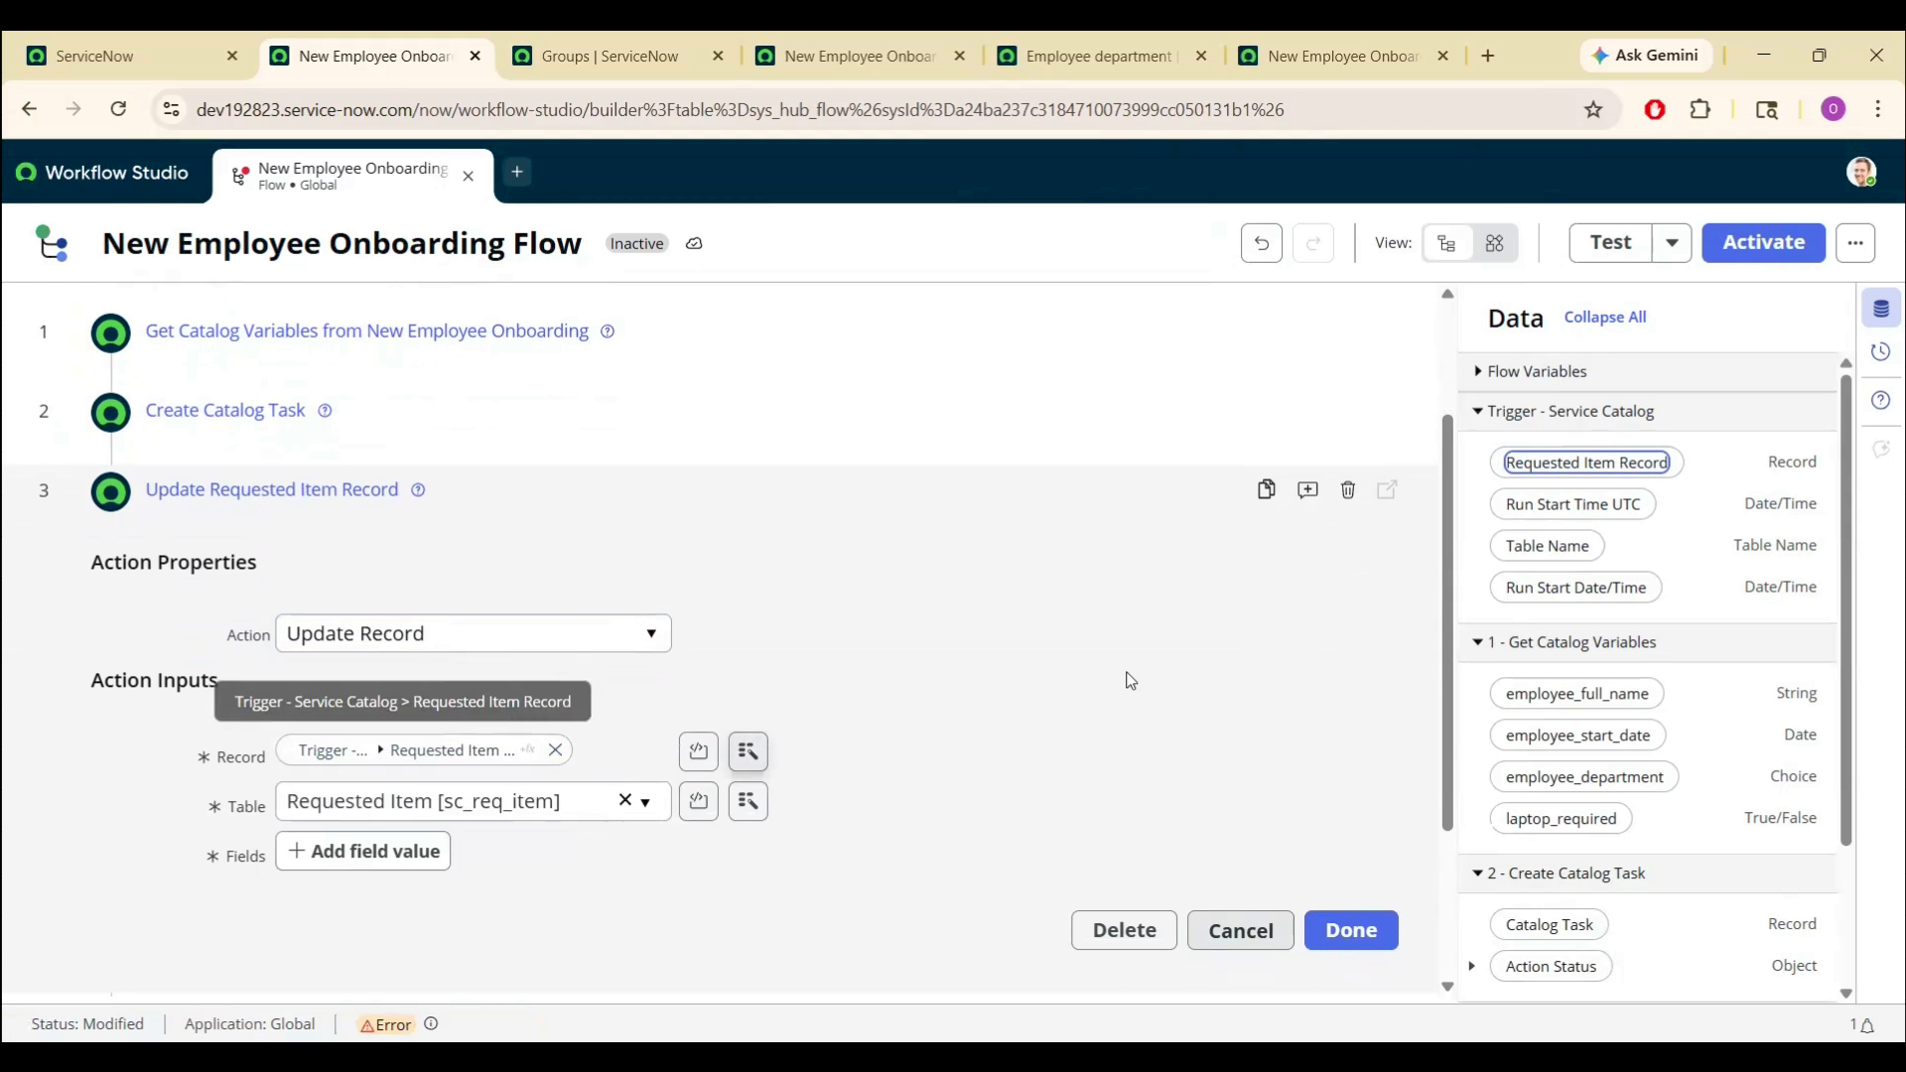
- Set the requested item's State field to Closed Complete and finish the Update Record step
left_click(346, 851)
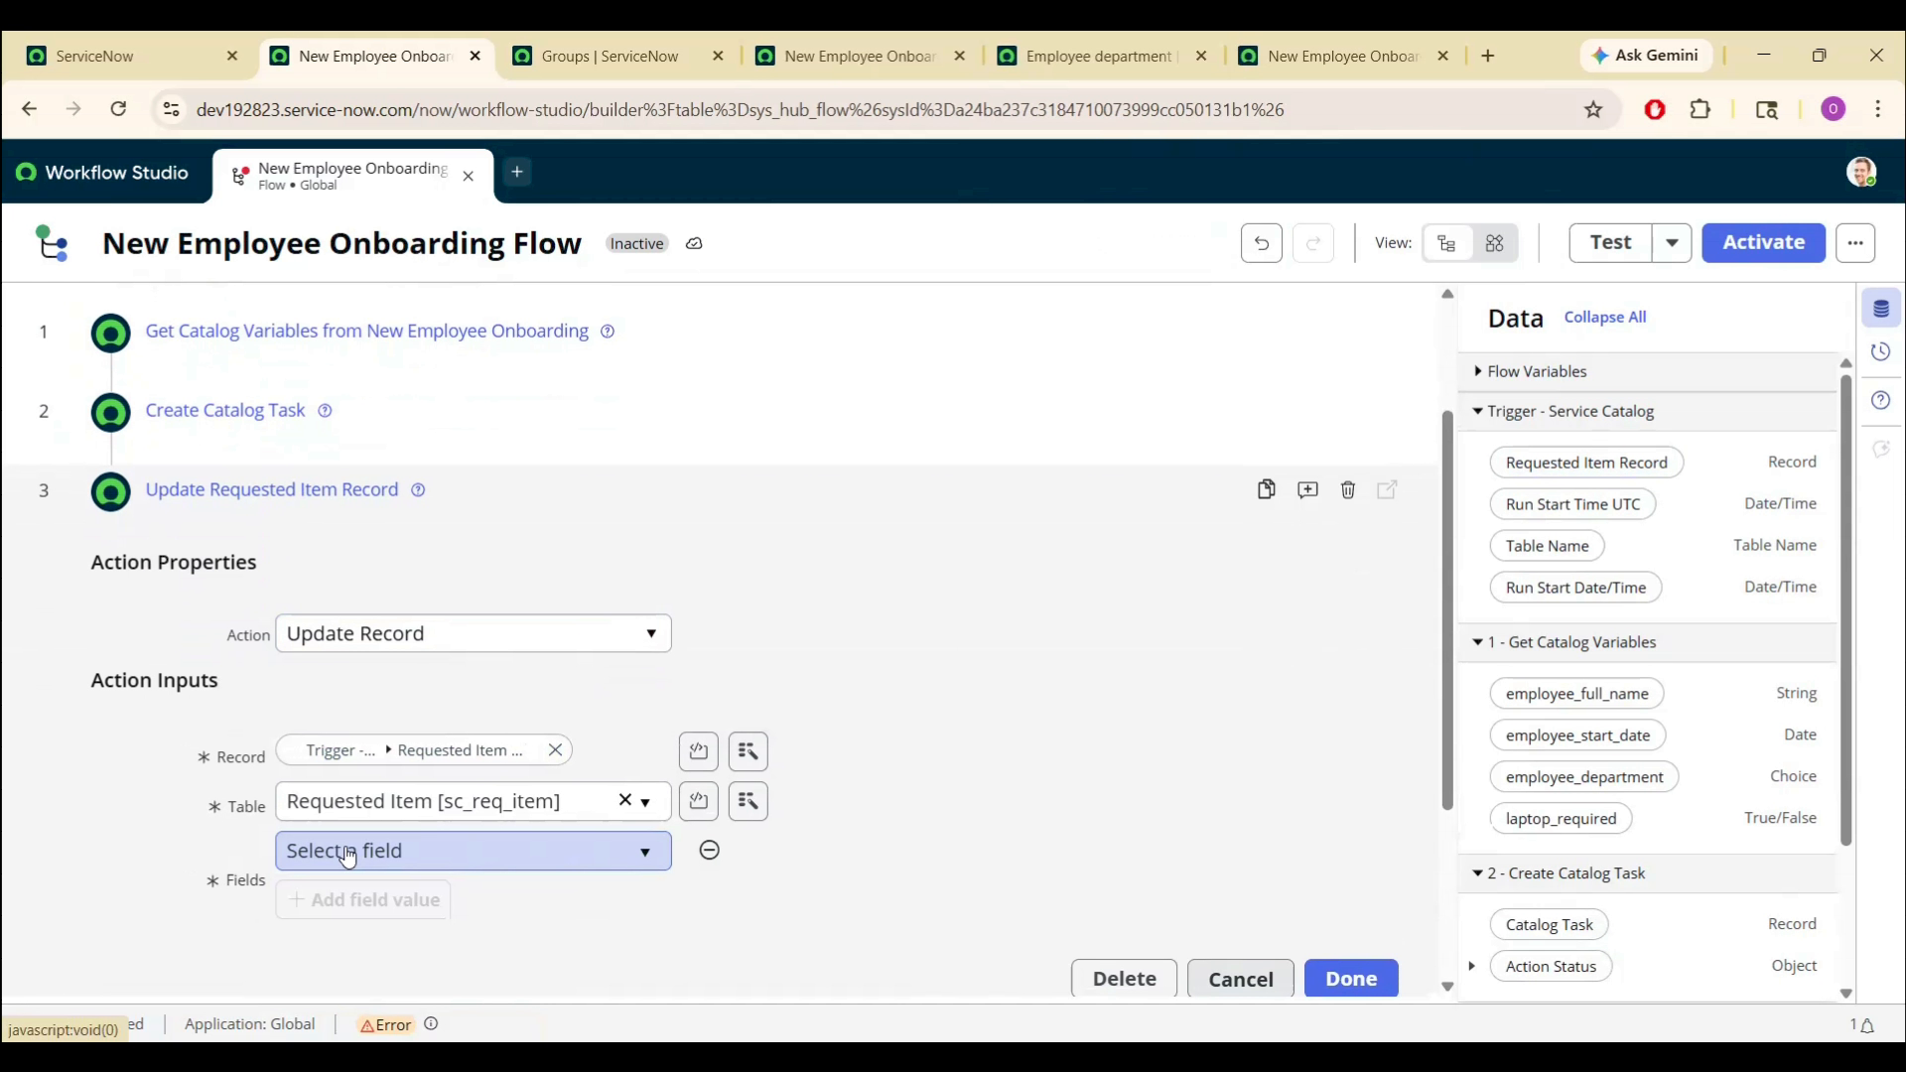
left_click(347, 857)
type("sat")
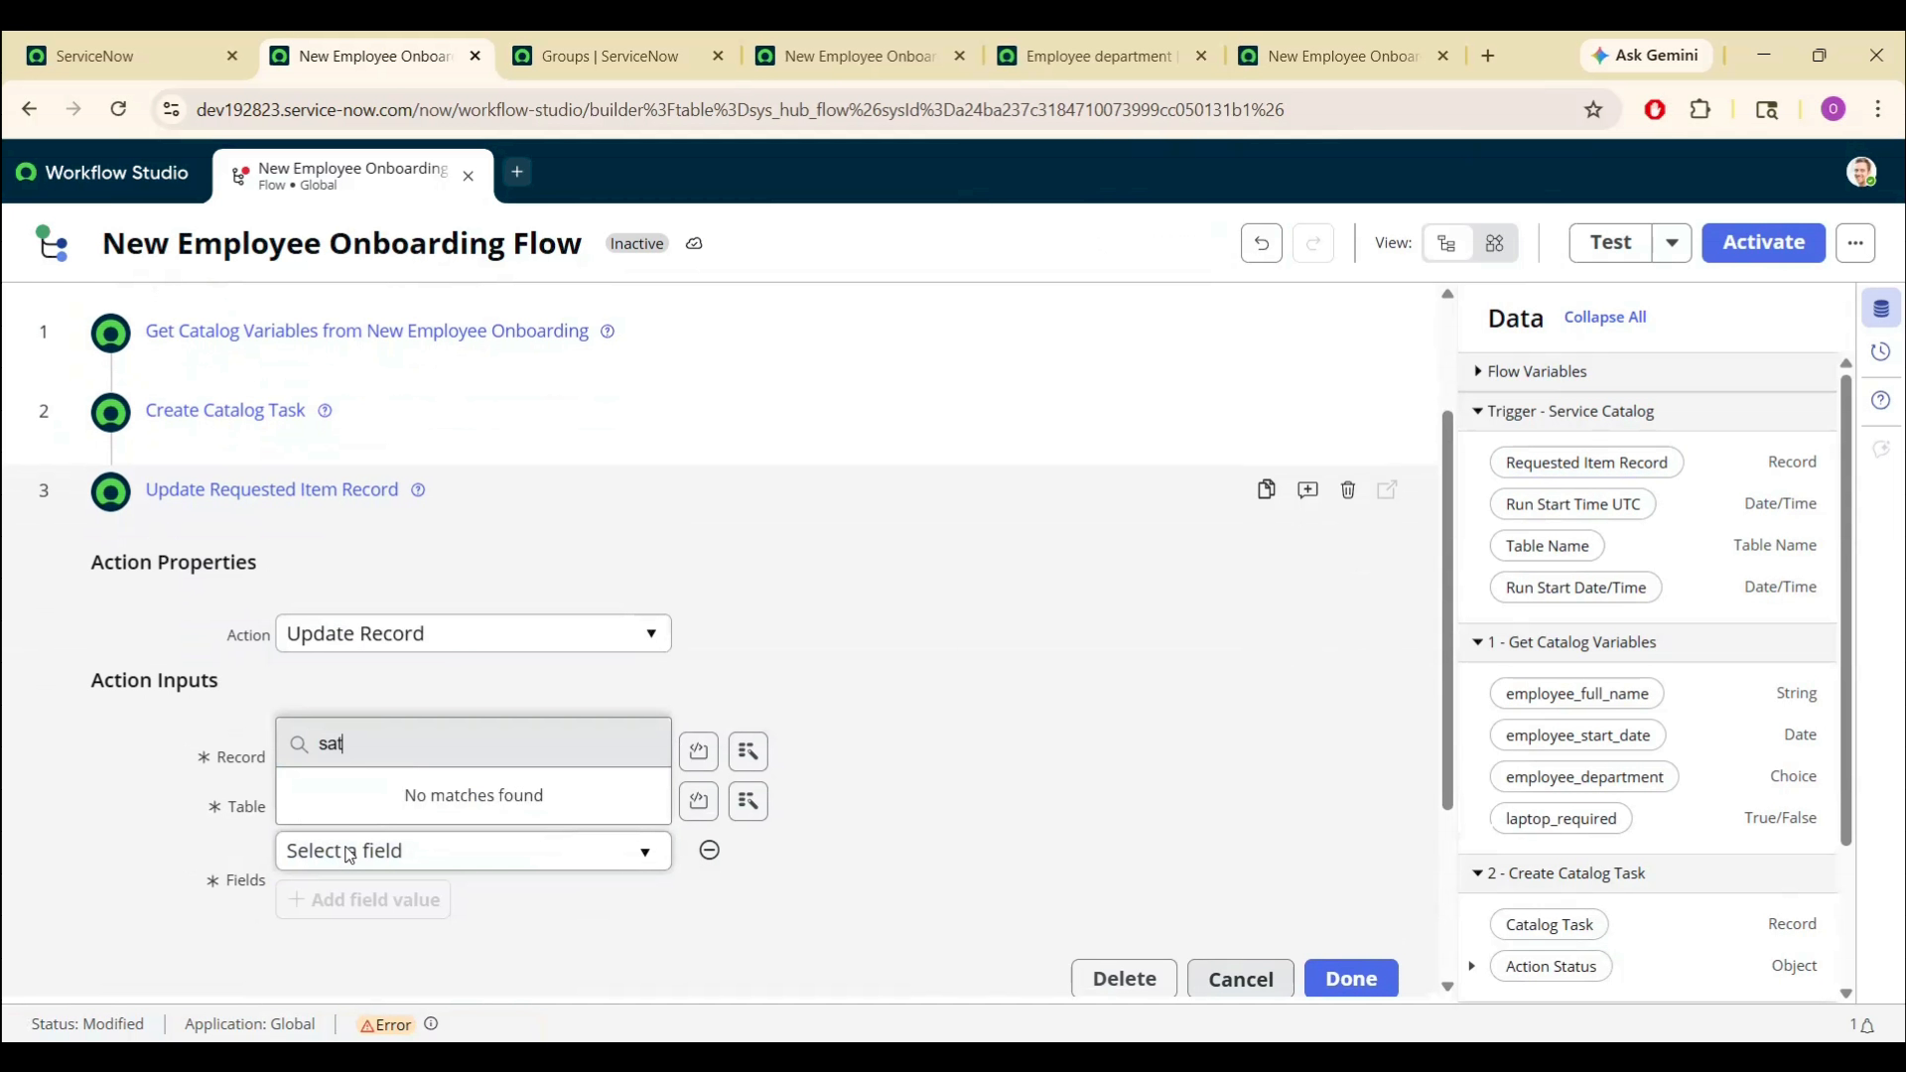
type("et")
key("BackSpace")
key("BackSpace")
key("BackSpace")
key("BackSpace")
type("tat")
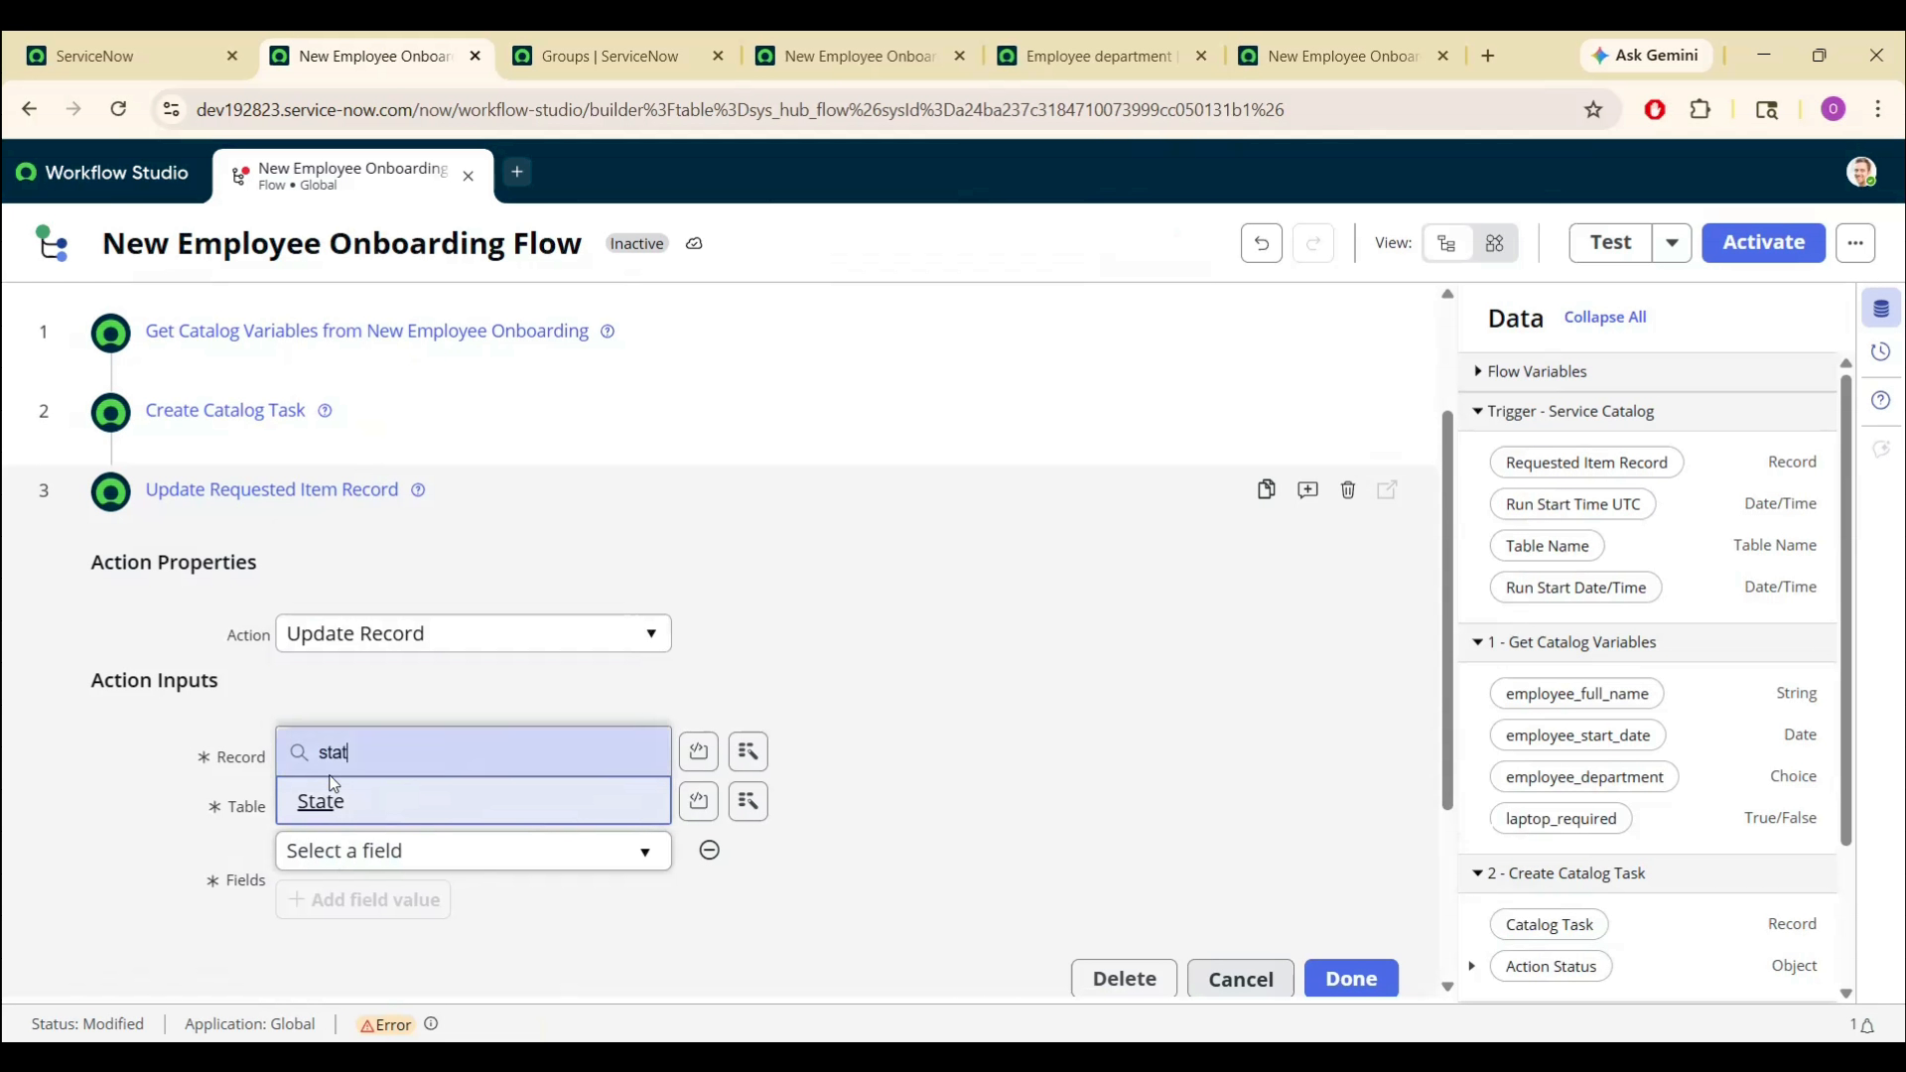
left_click(336, 806)
left_click(791, 852)
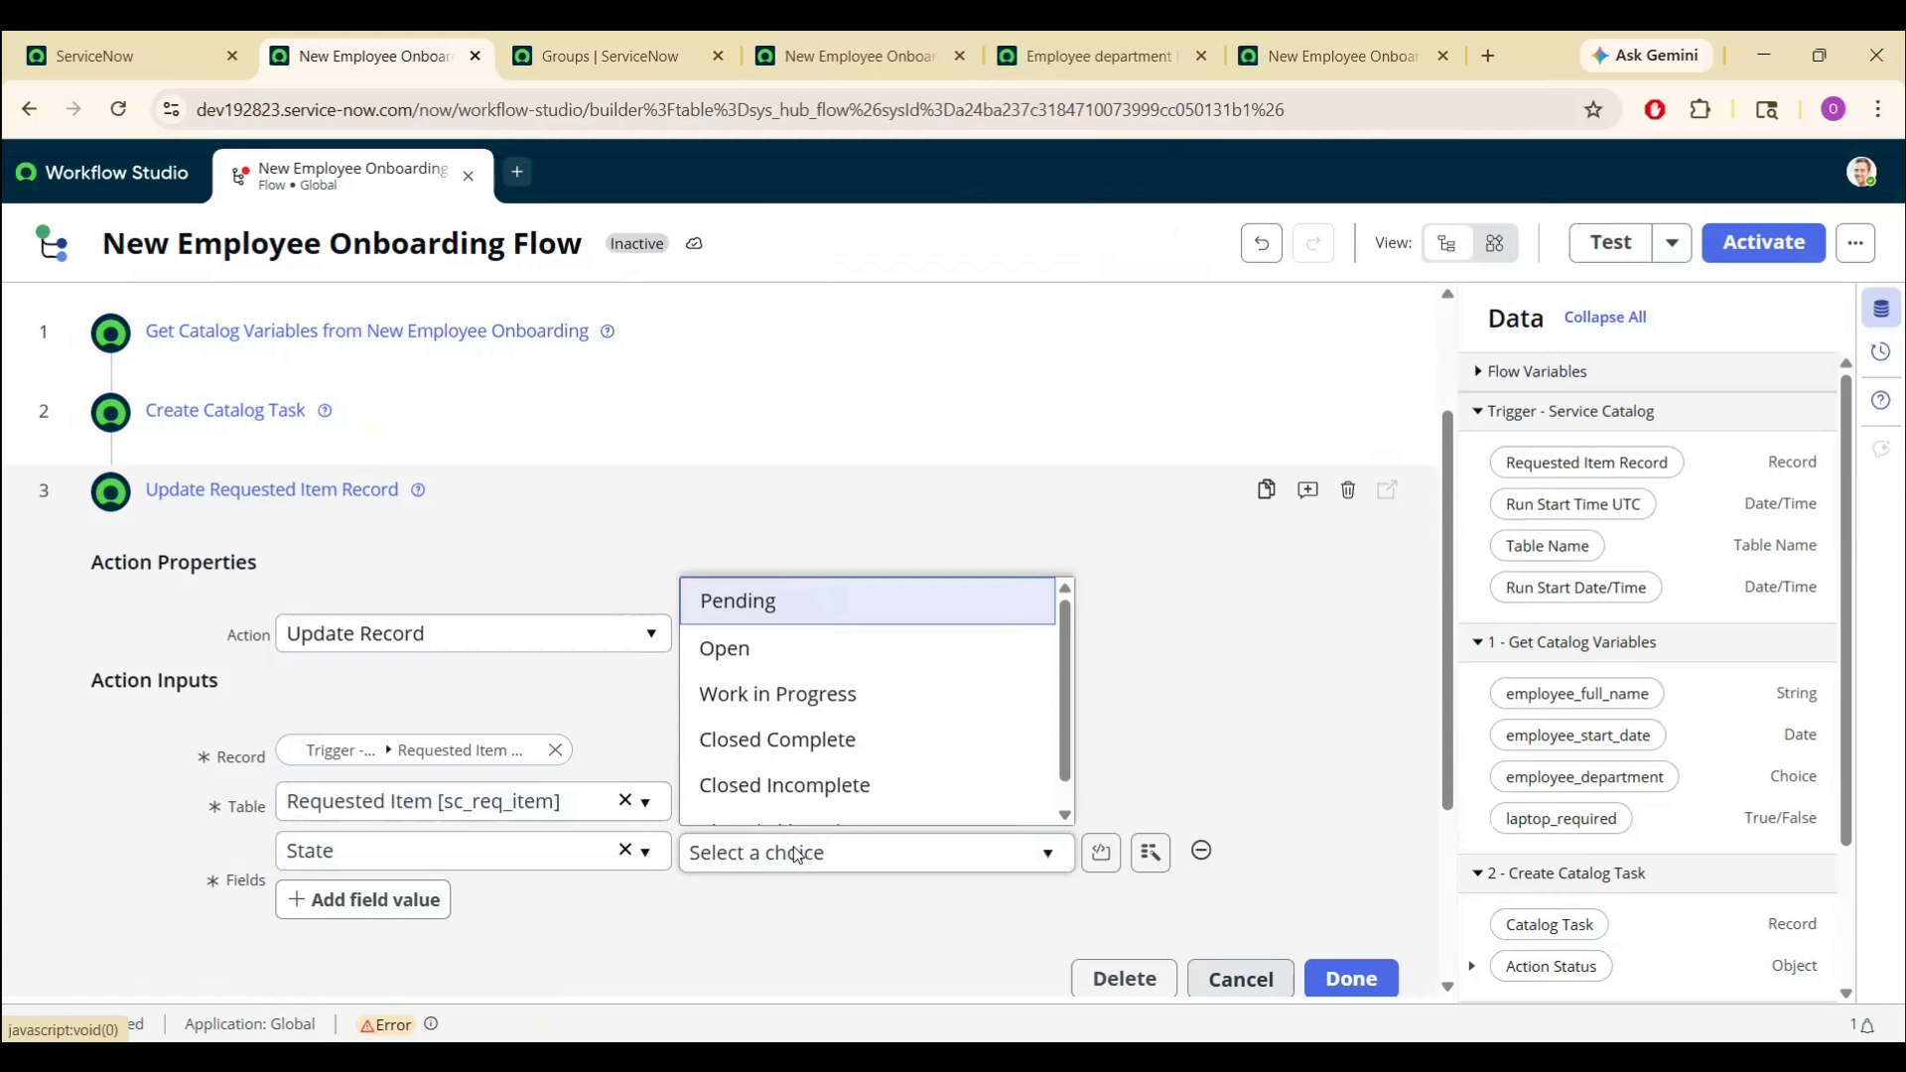
scroll(757, 791, "down", 1)
left_click(786, 711)
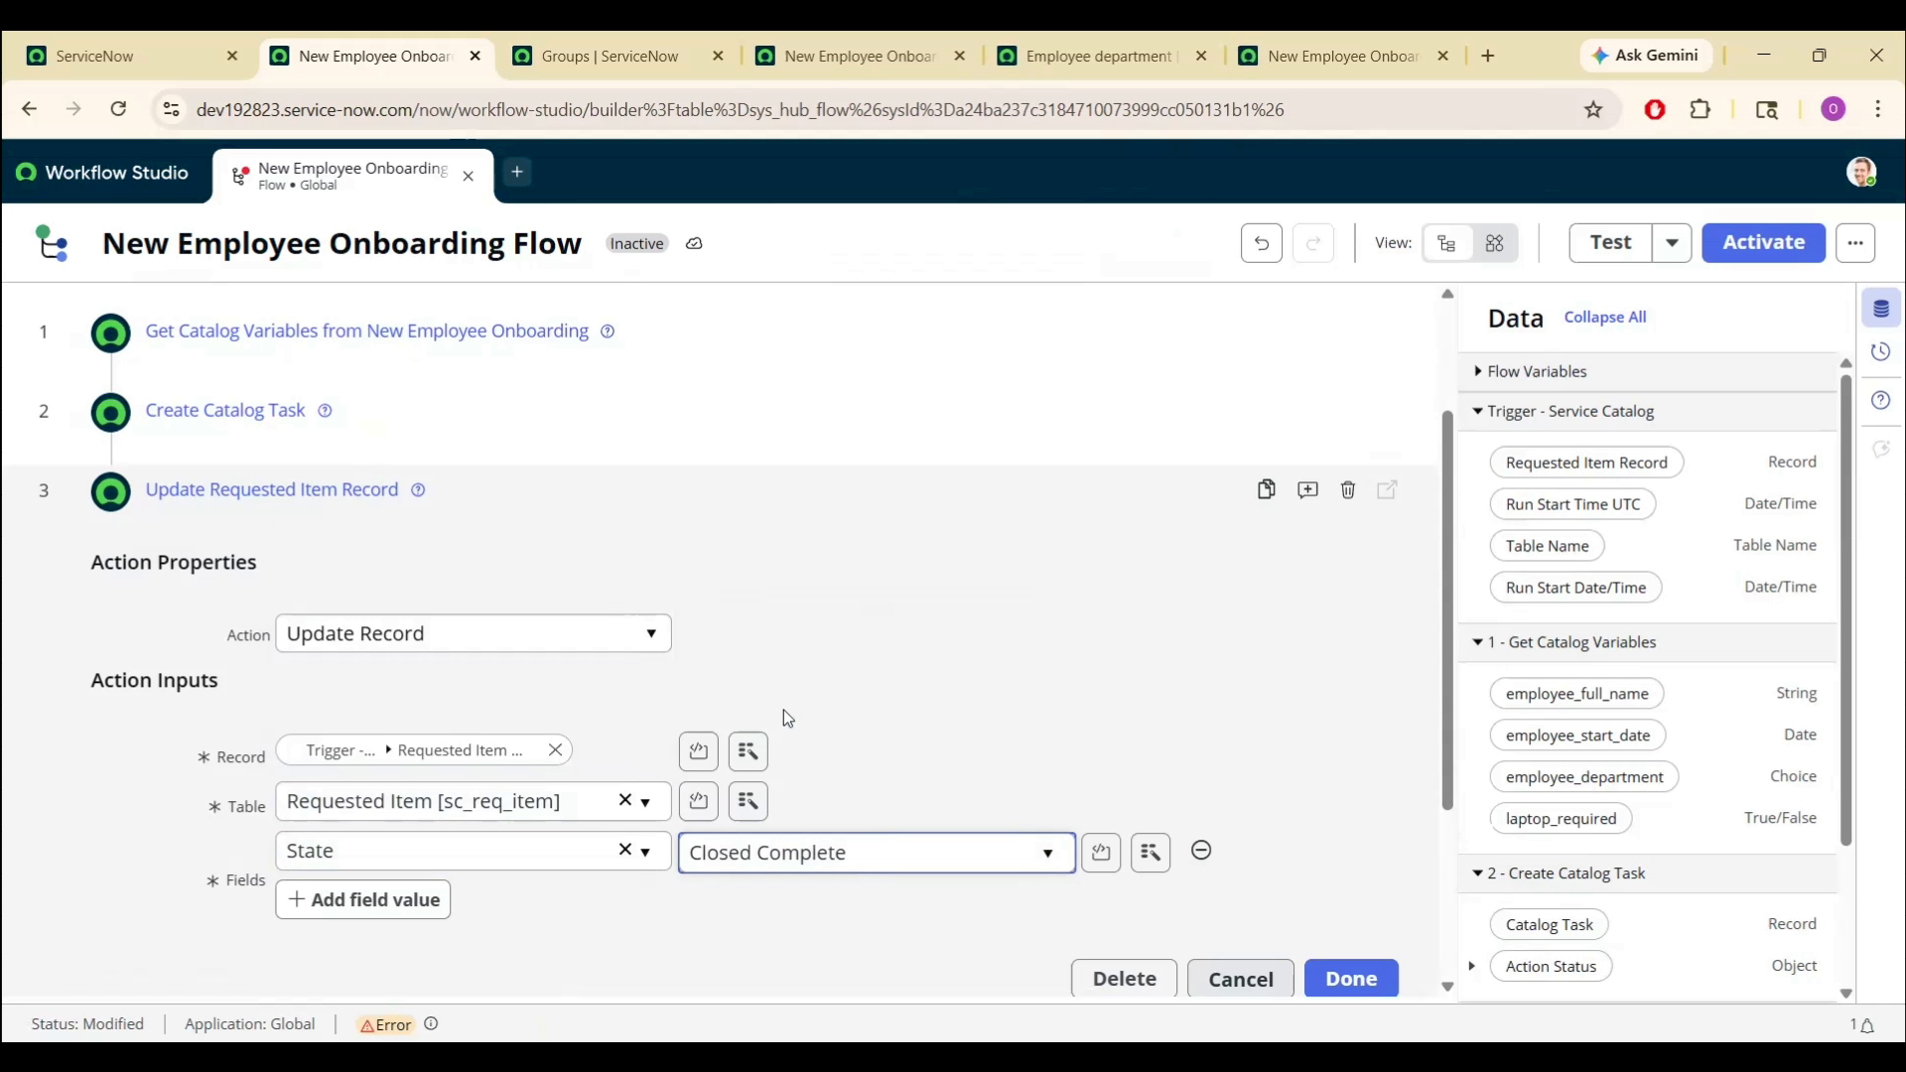
left_click(825, 923)
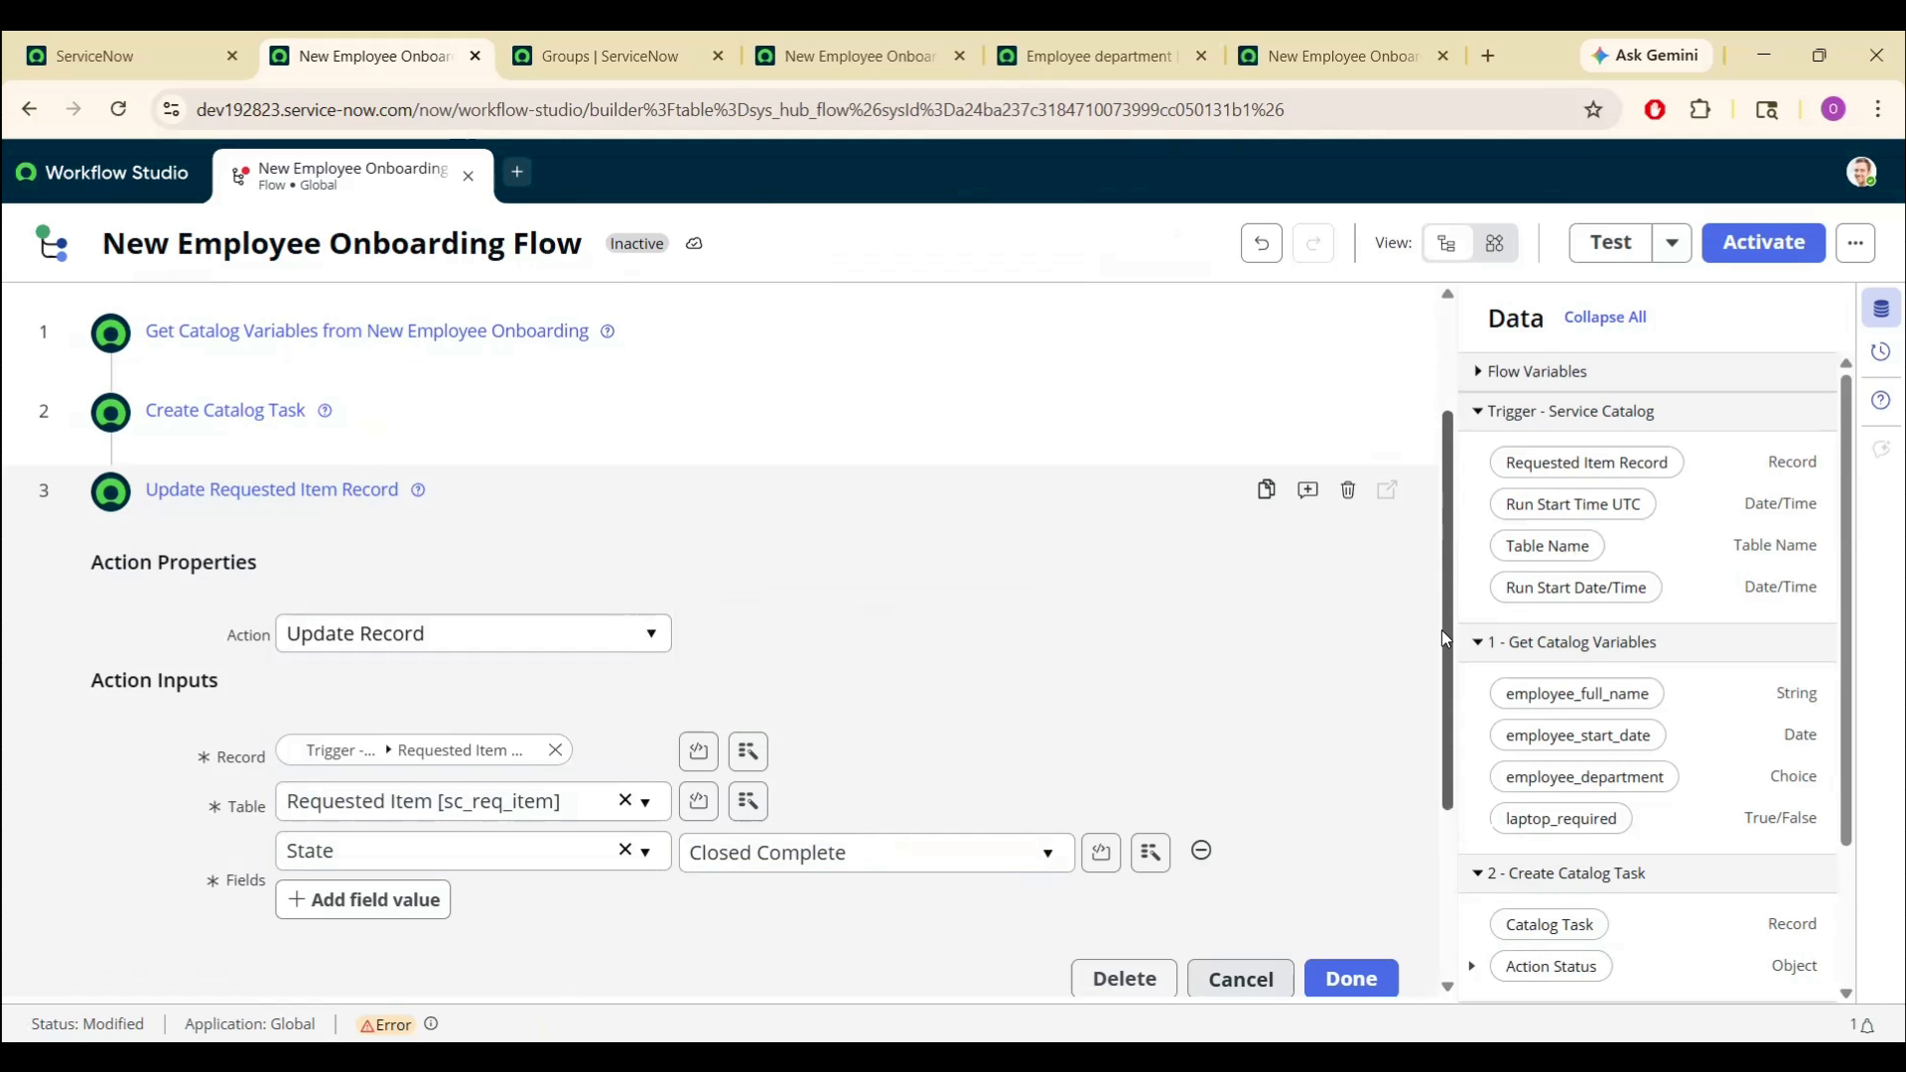
scroll(1441, 630, "down", 3)
left_click(1370, 723)
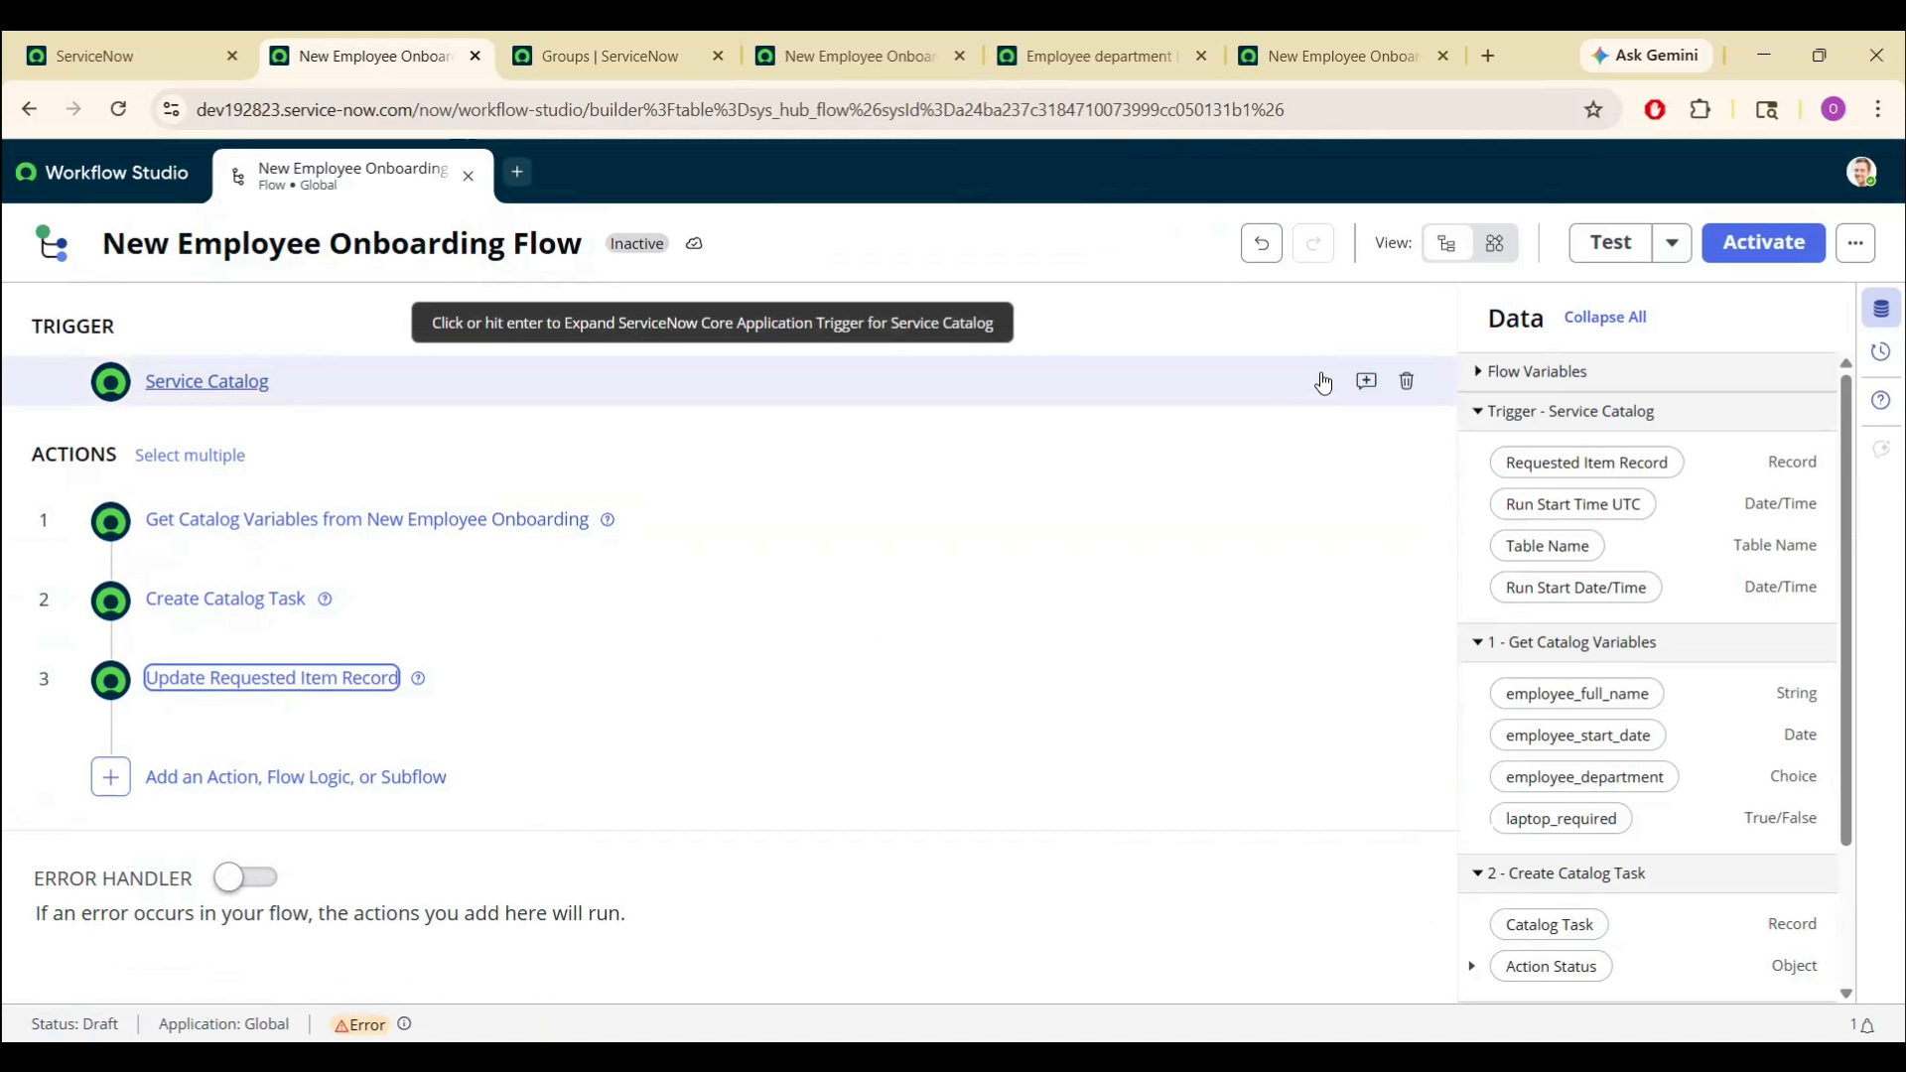
- Add the Requested Item template's stages in Flow stages and save them
left_click(1855, 244)
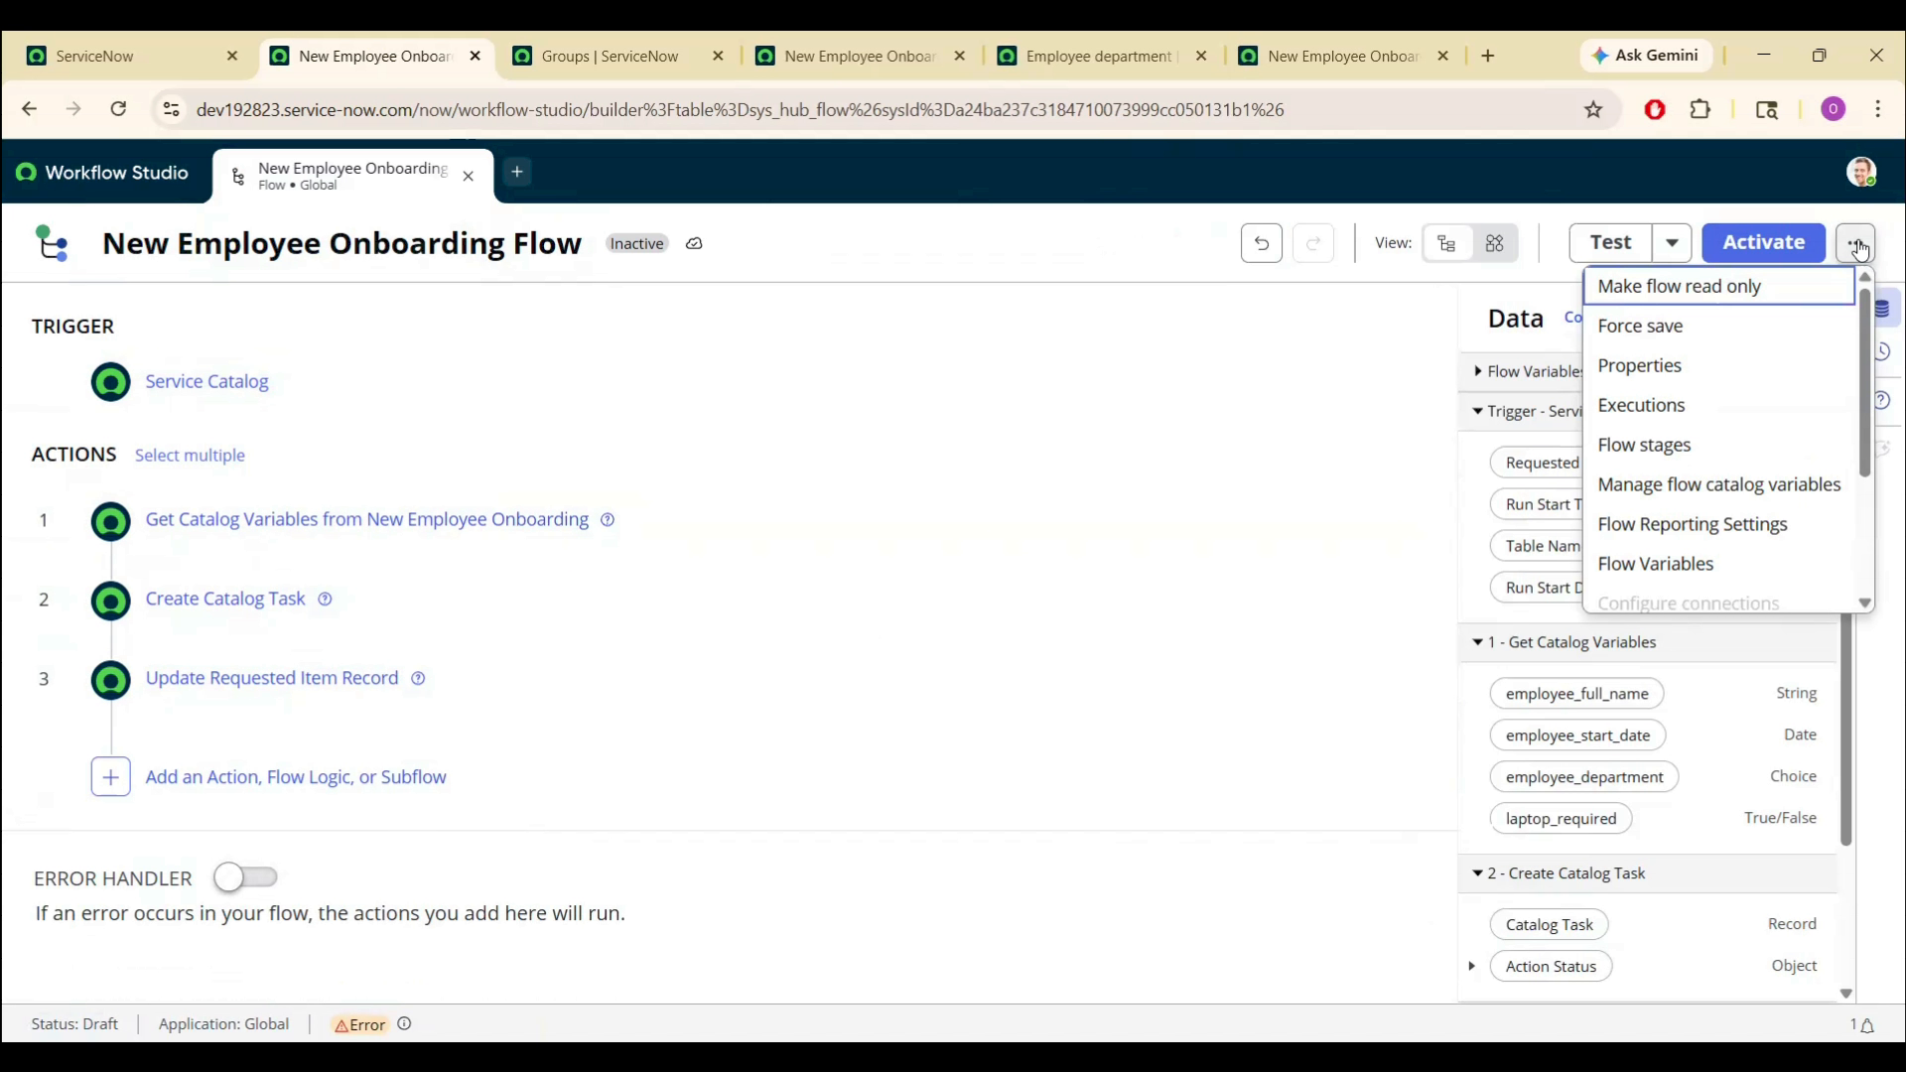
left_click(1651, 452)
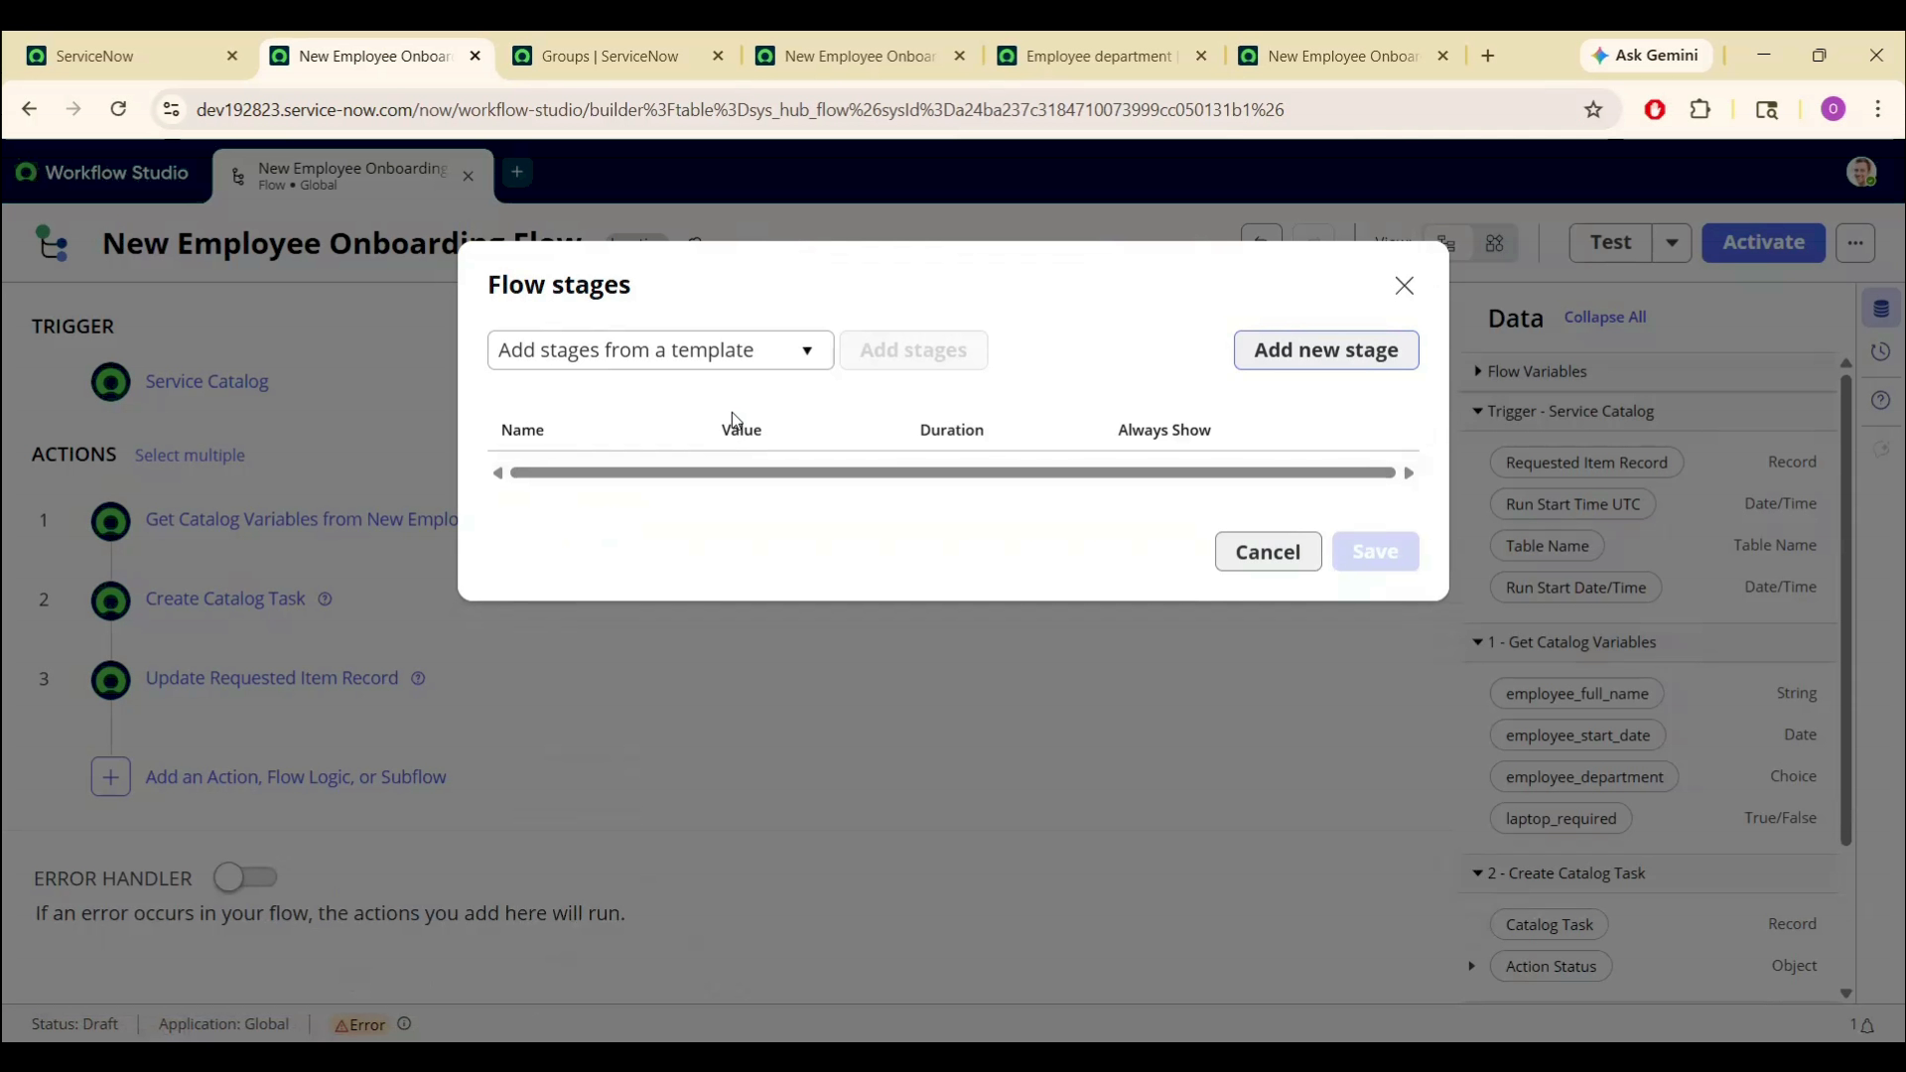
left_click(706, 343)
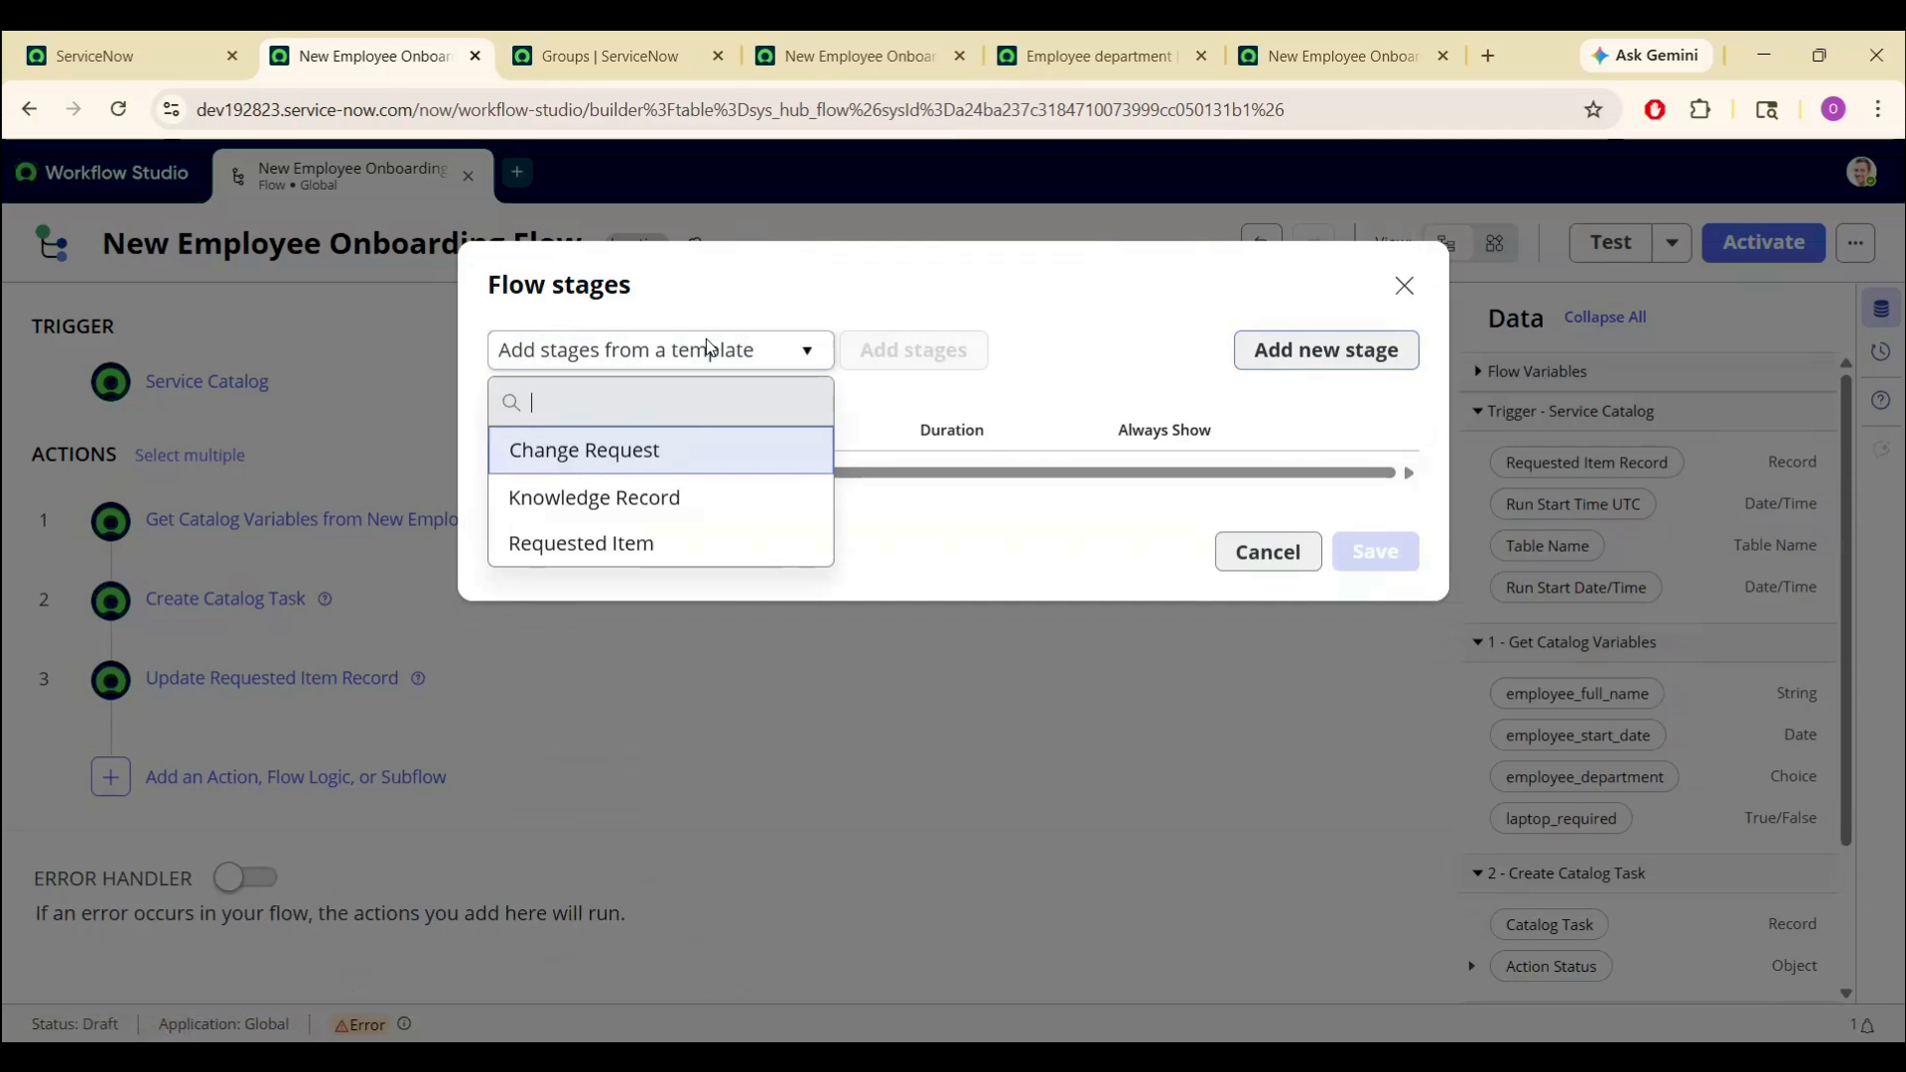
left_click(592, 543)
left_click(809, 352)
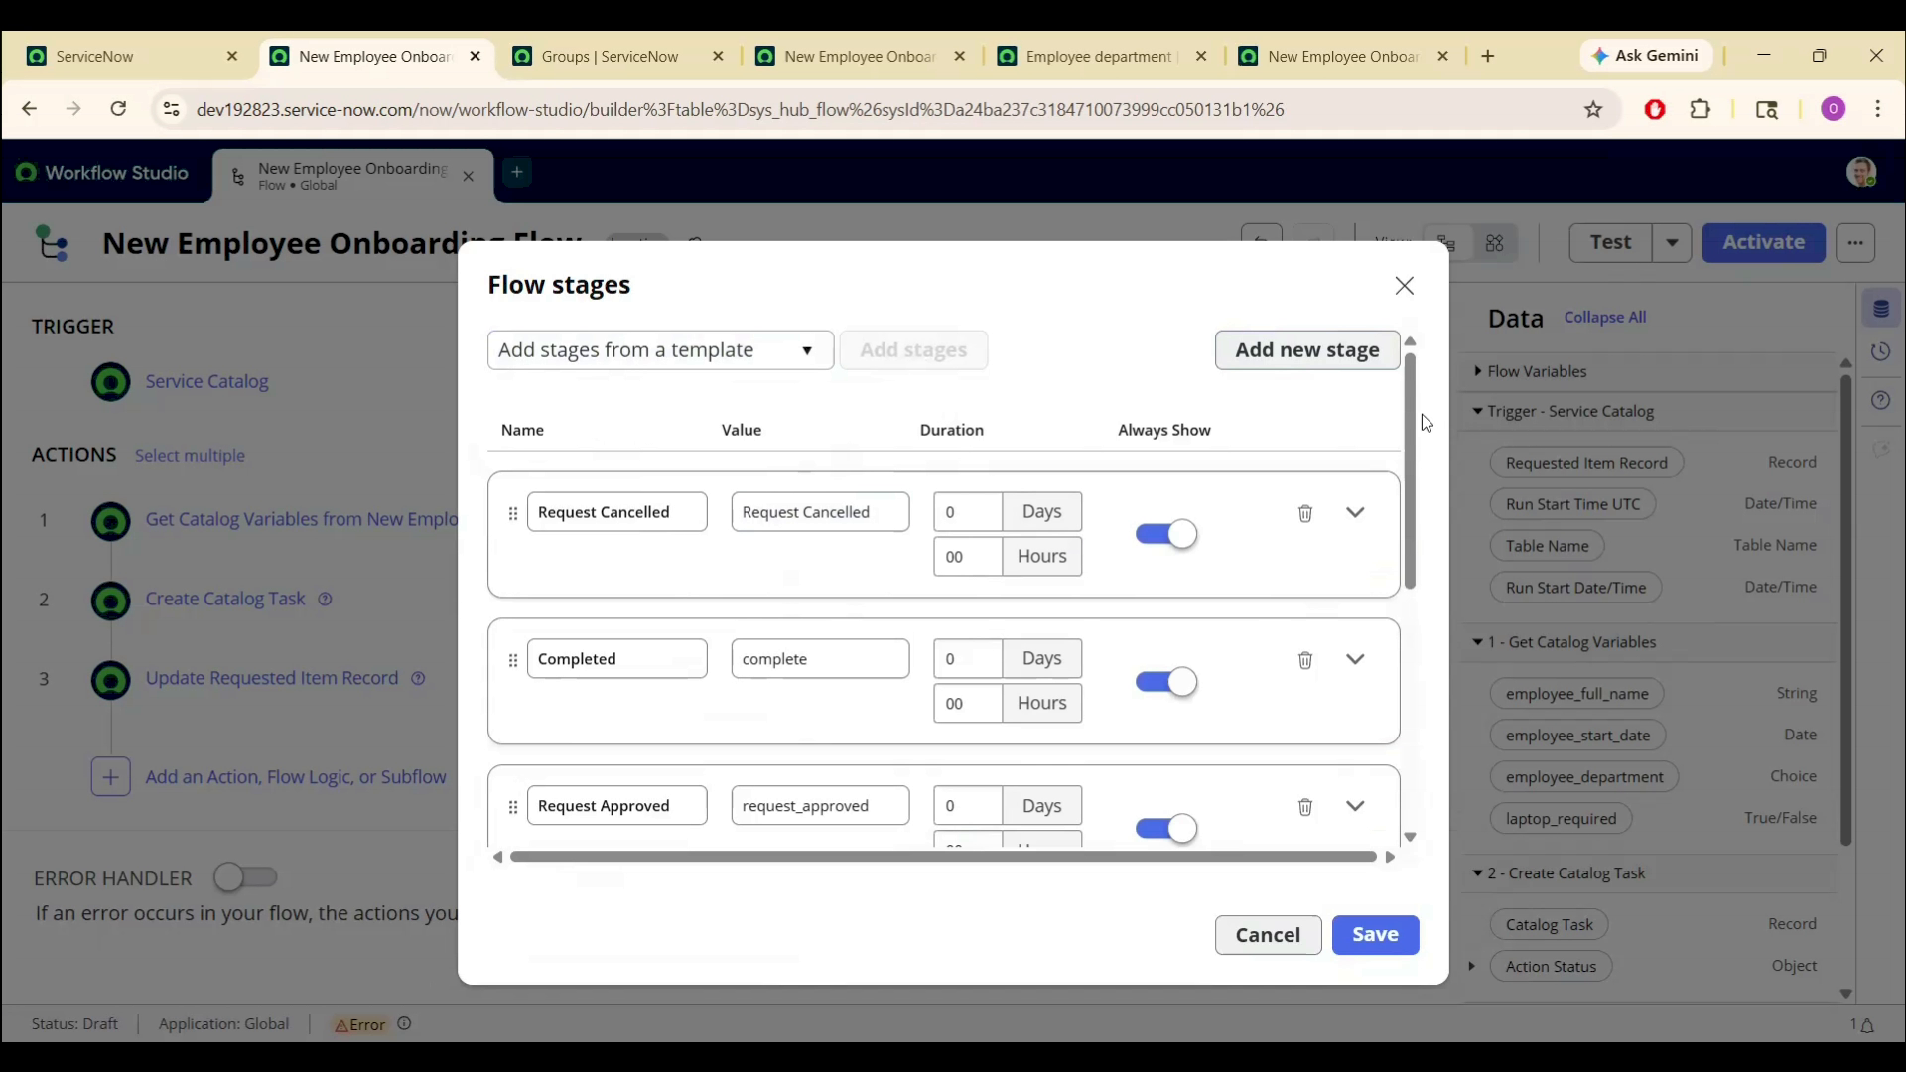
left_click_drag(1410, 420, 1470, 774)
left_click(1388, 935)
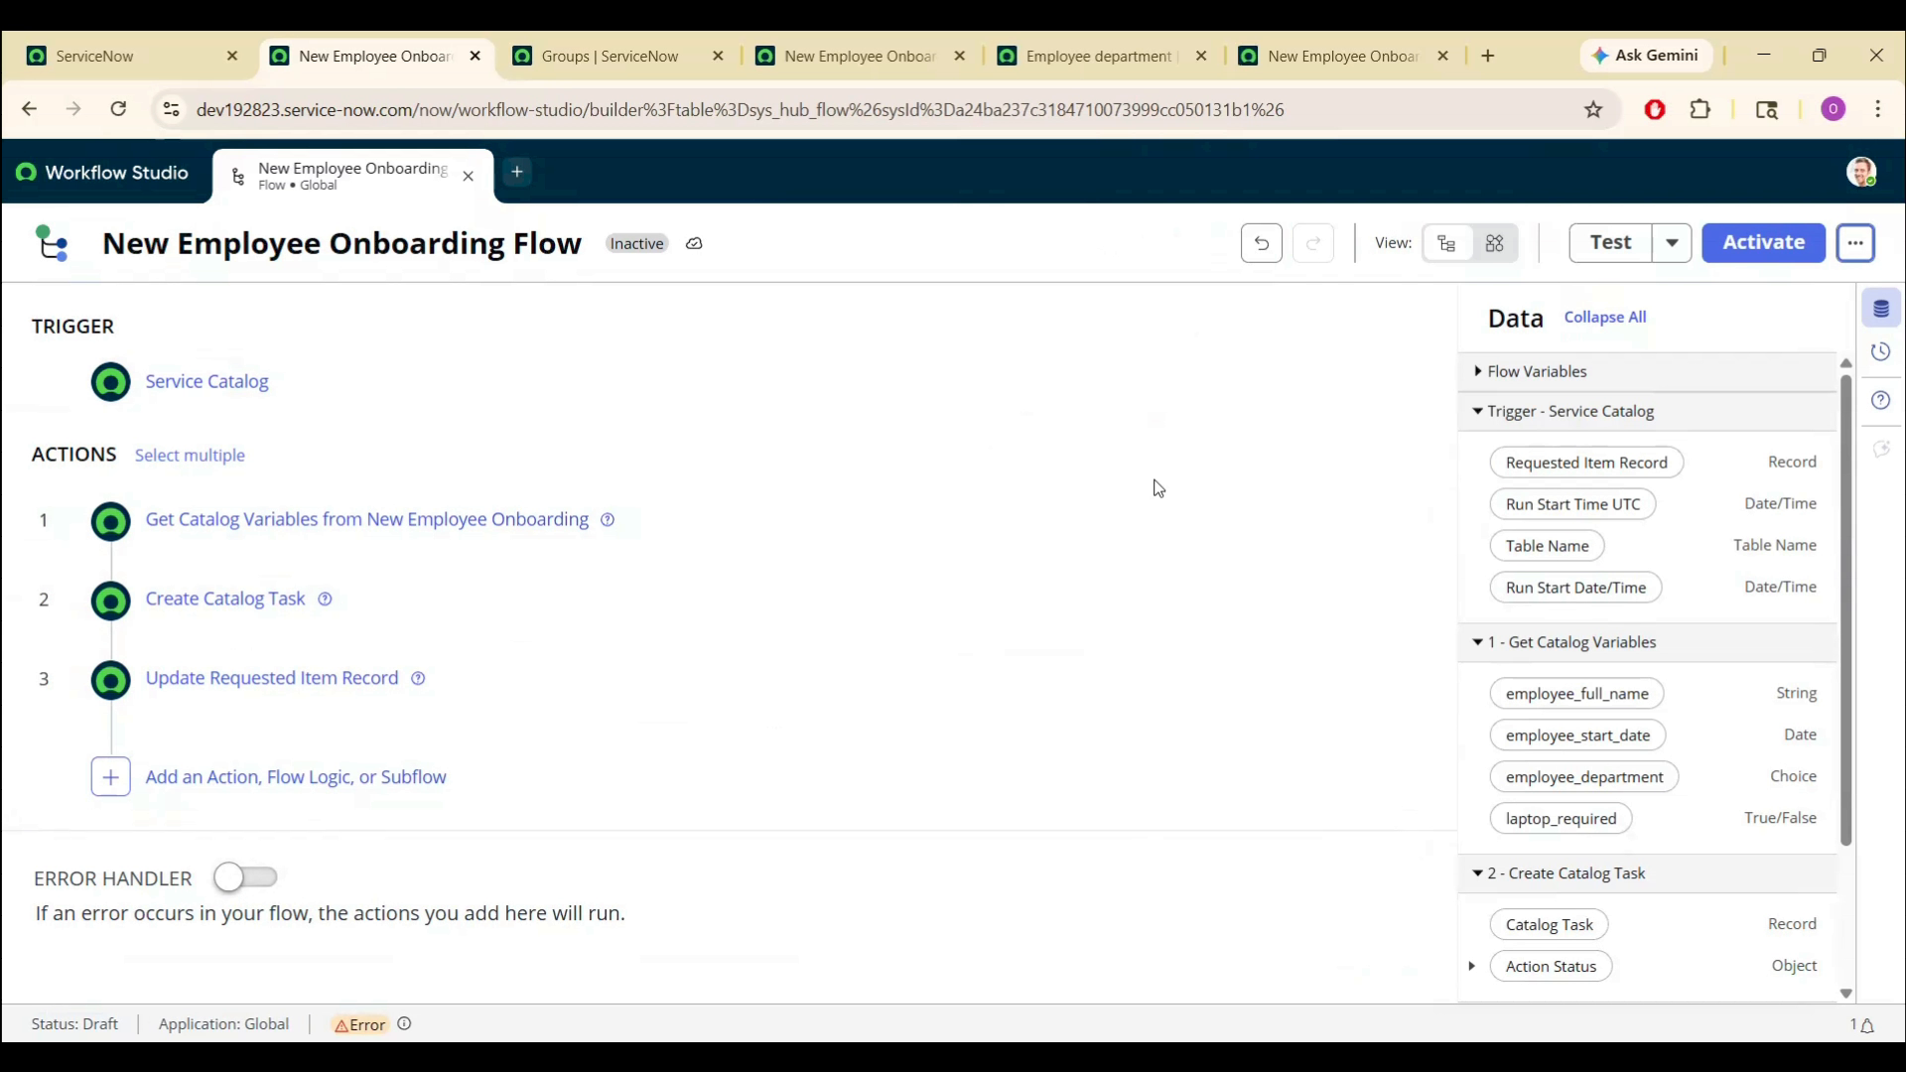
- Assign stages to the steps: Fulfillment before step 1, Delivery before step 2, Completed before step 3
mouse_move(1167, 496)
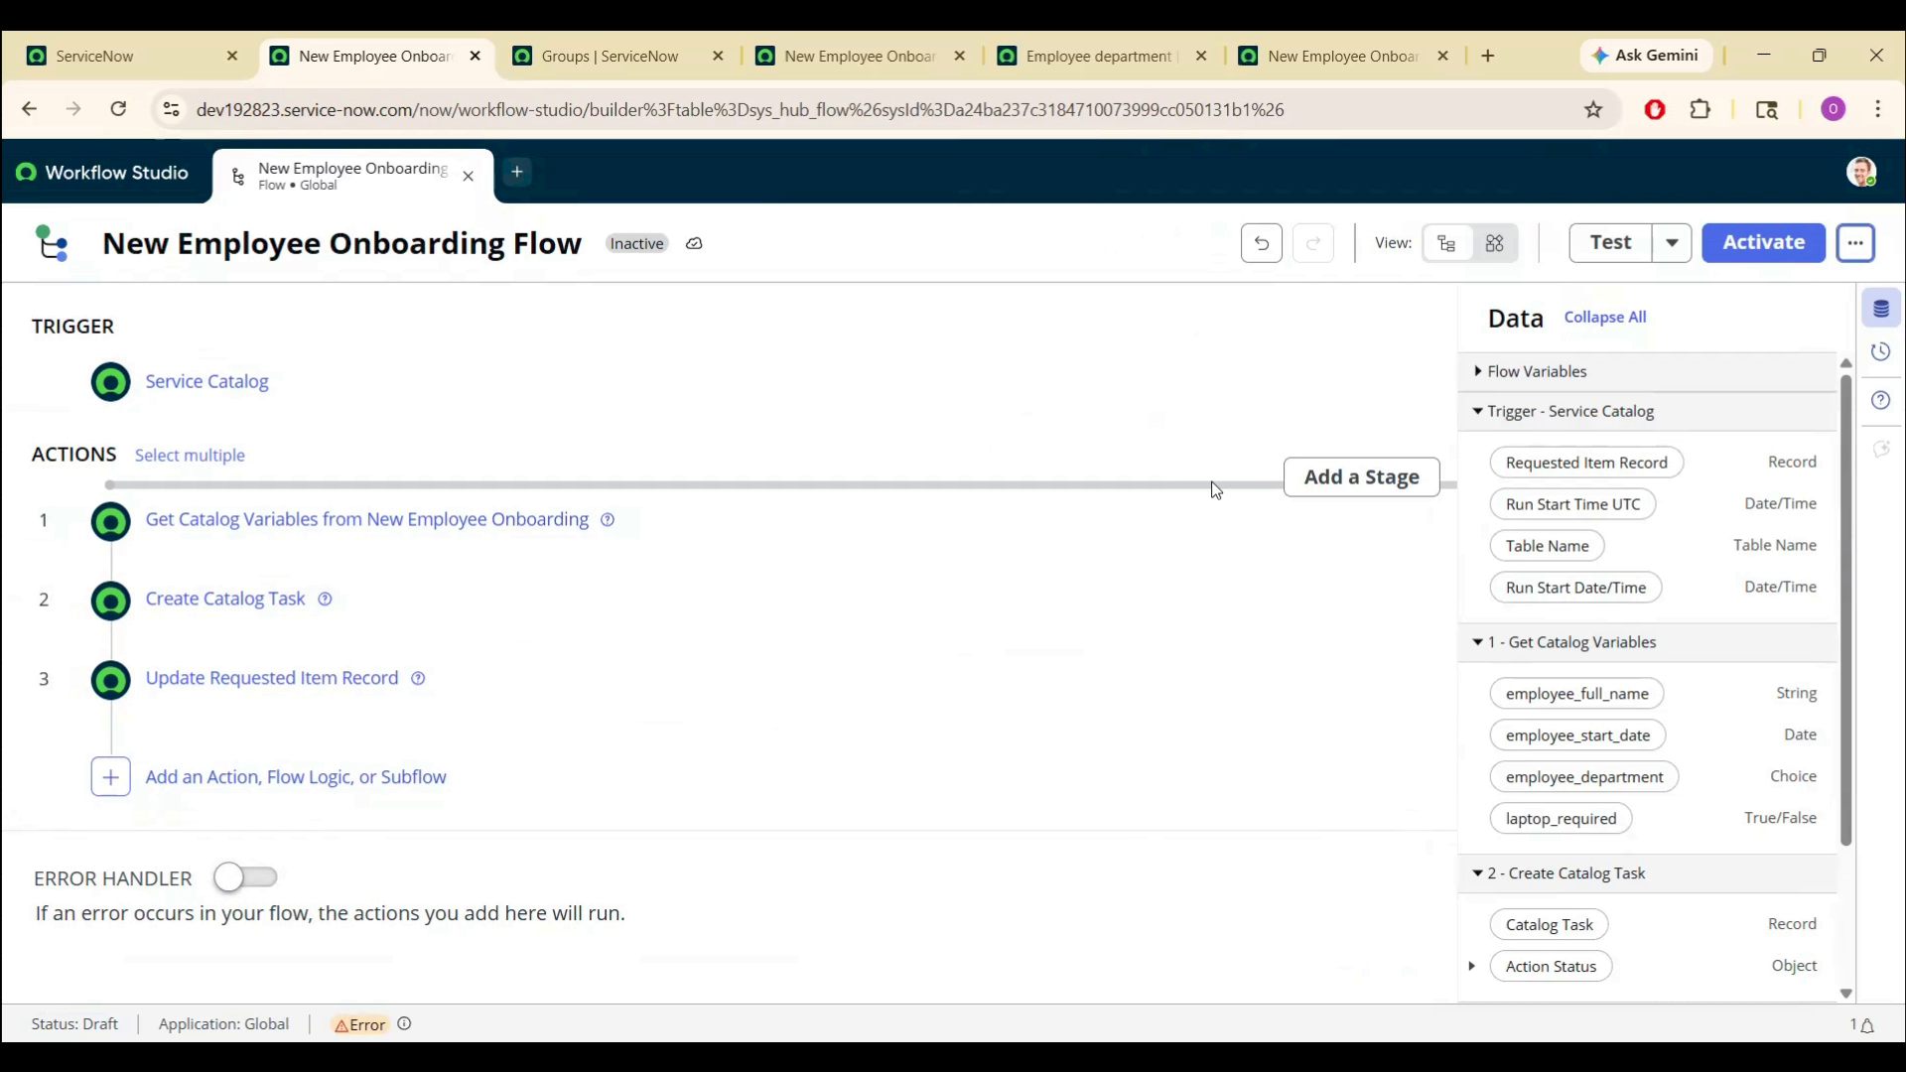
left_click(1308, 485)
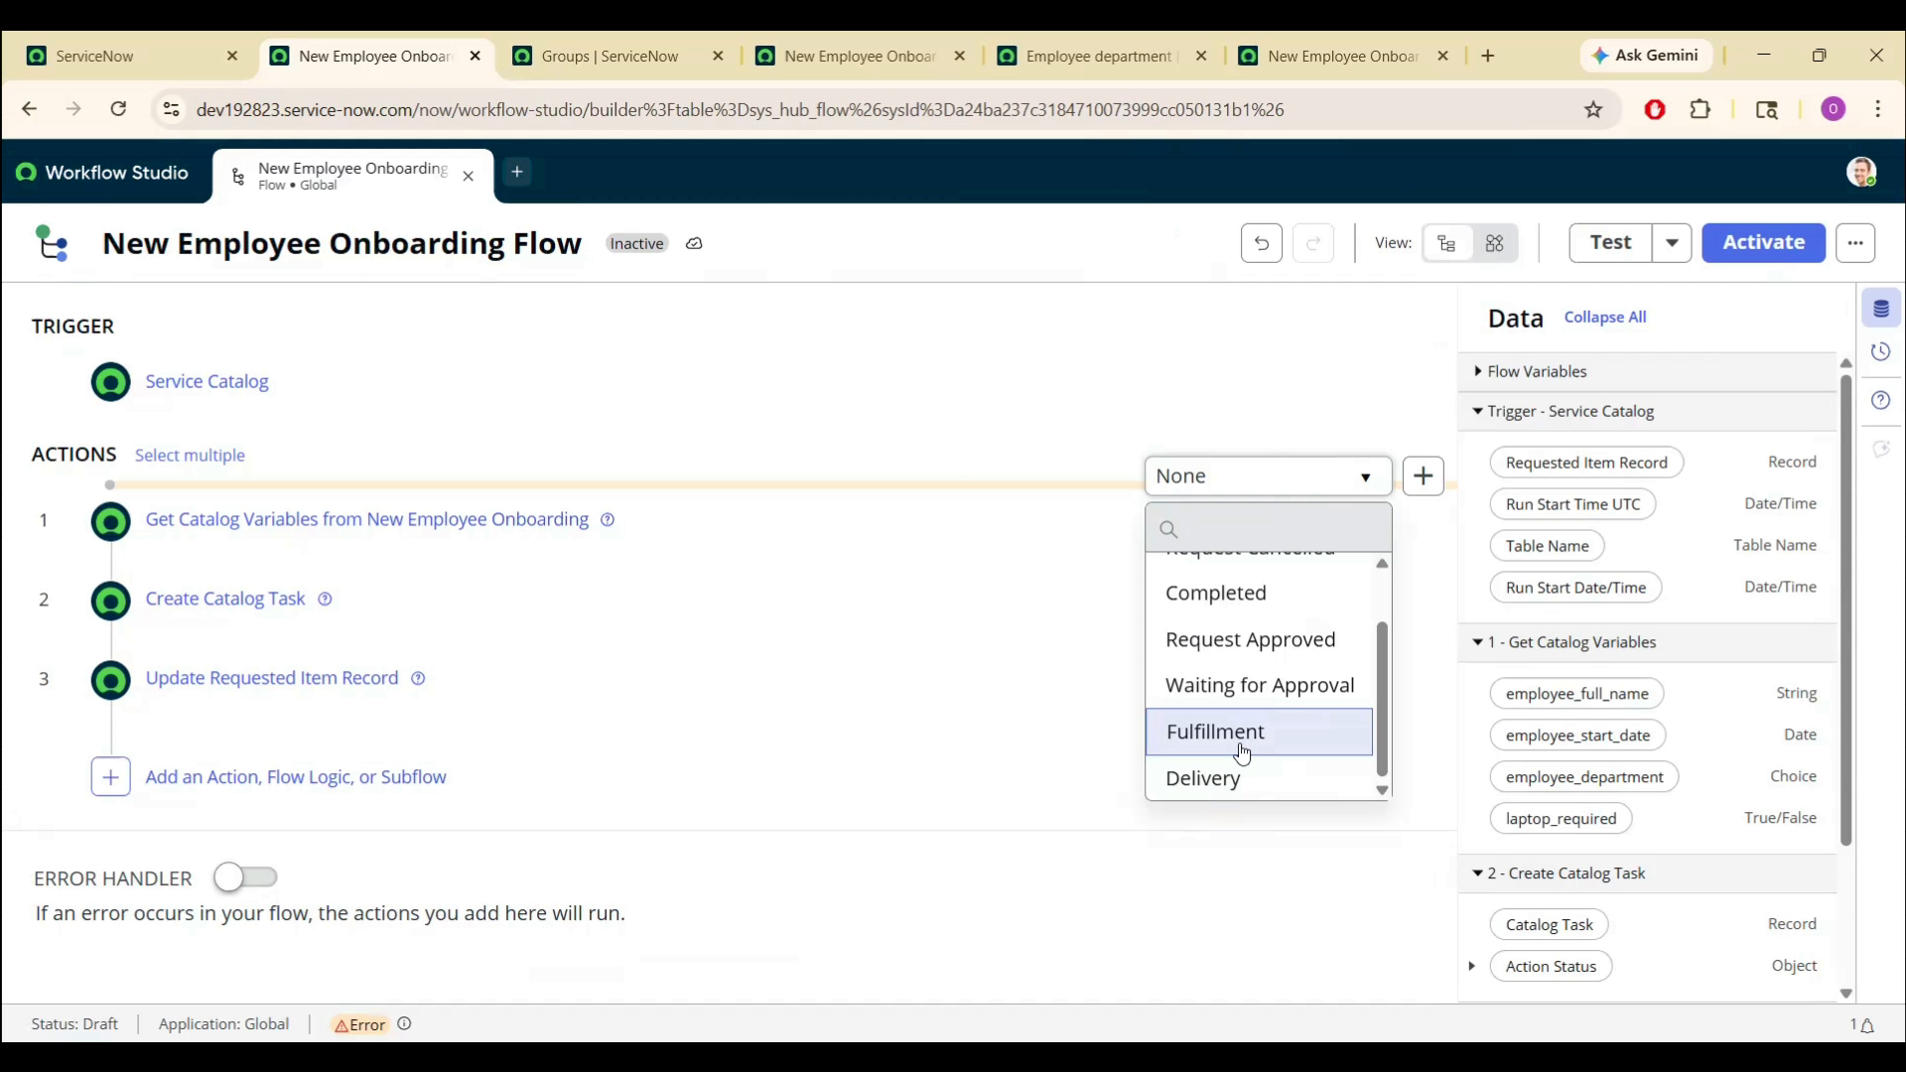
left_click(1241, 735)
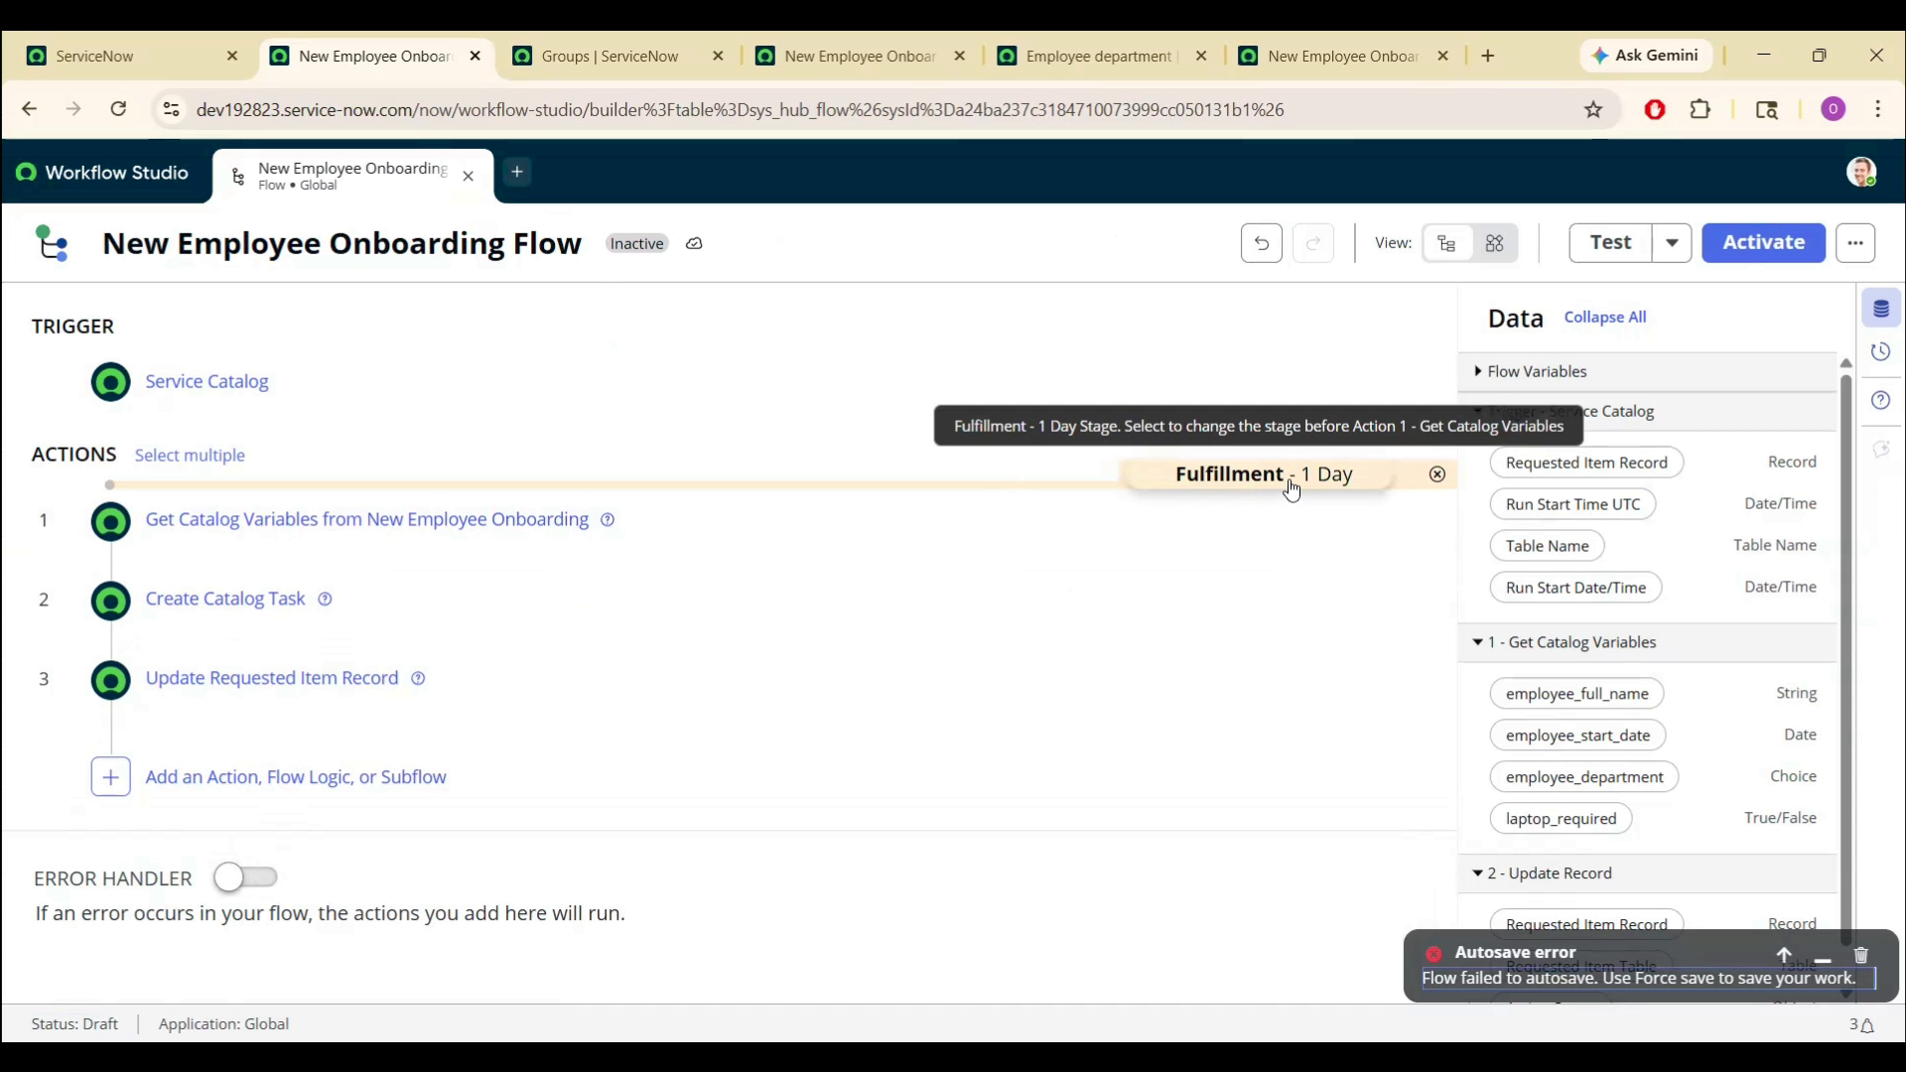
left_click(1352, 566)
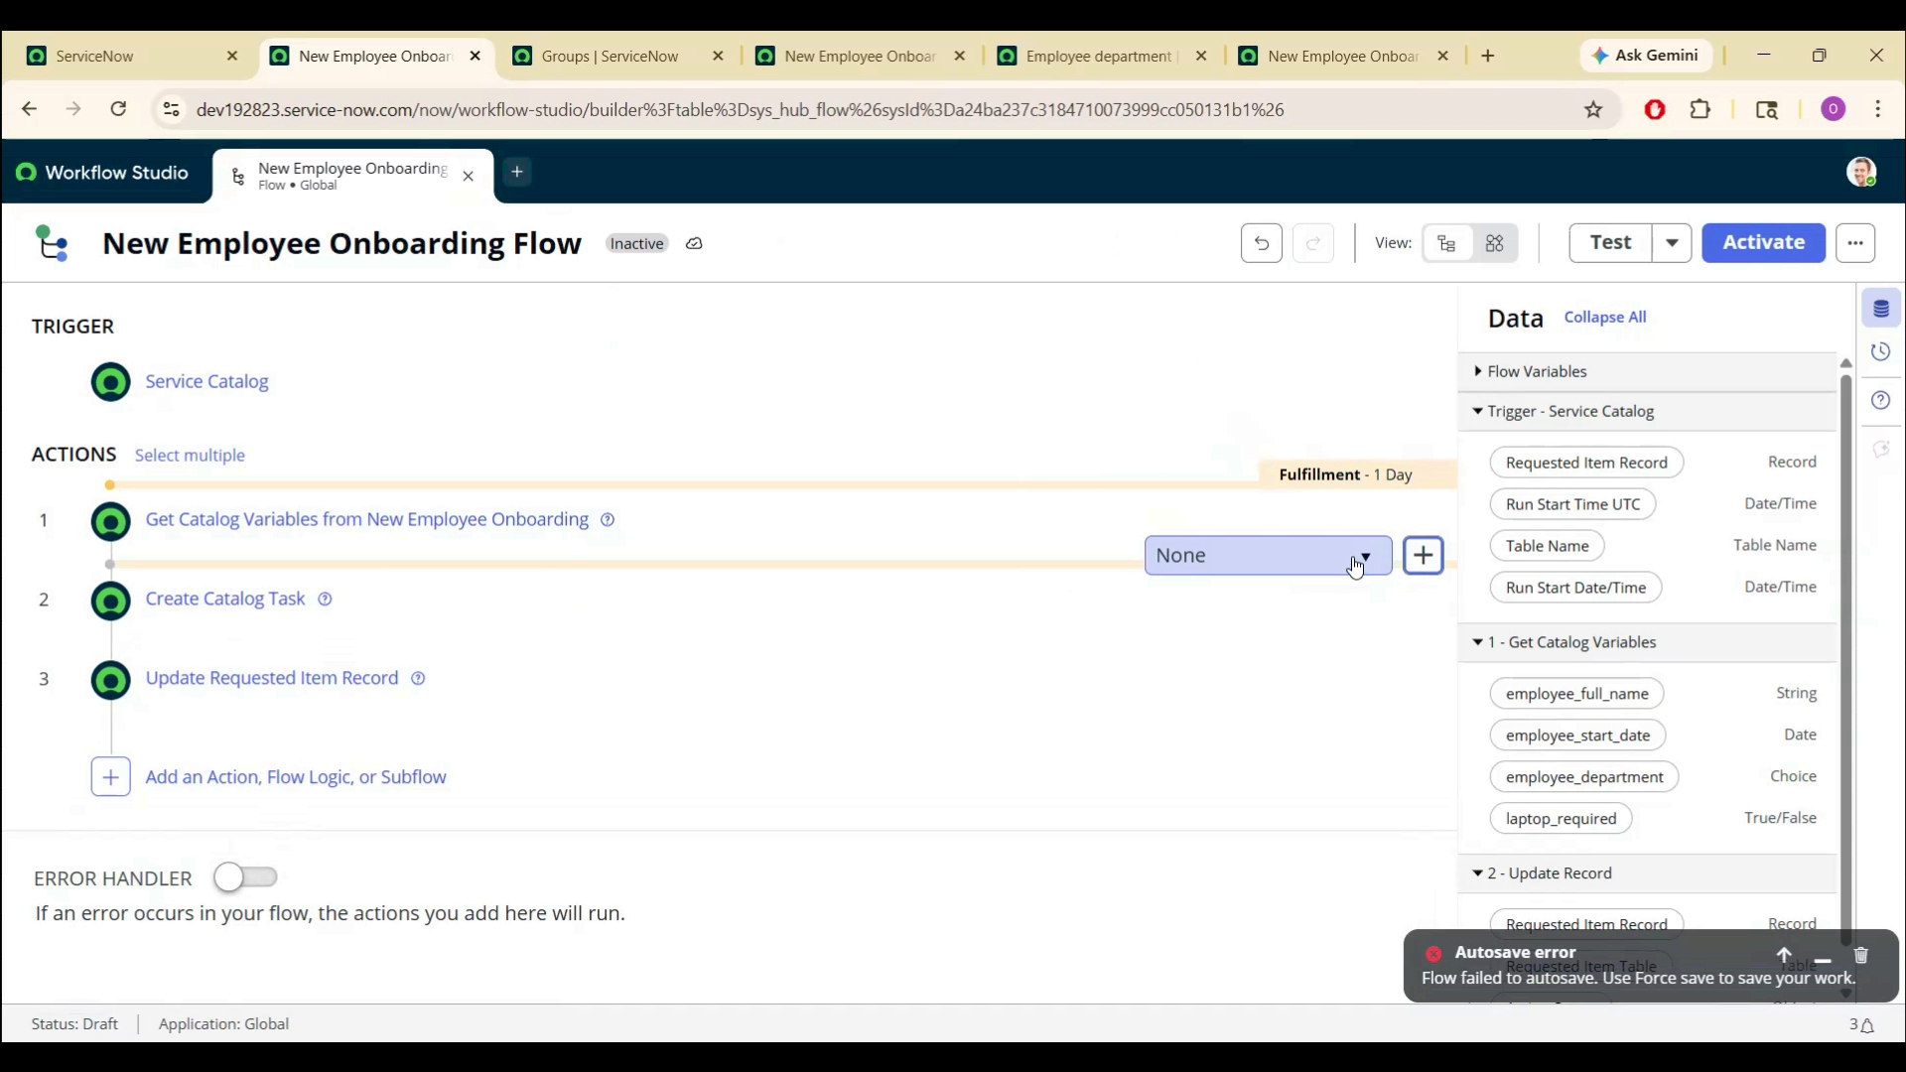
left_click(1316, 568)
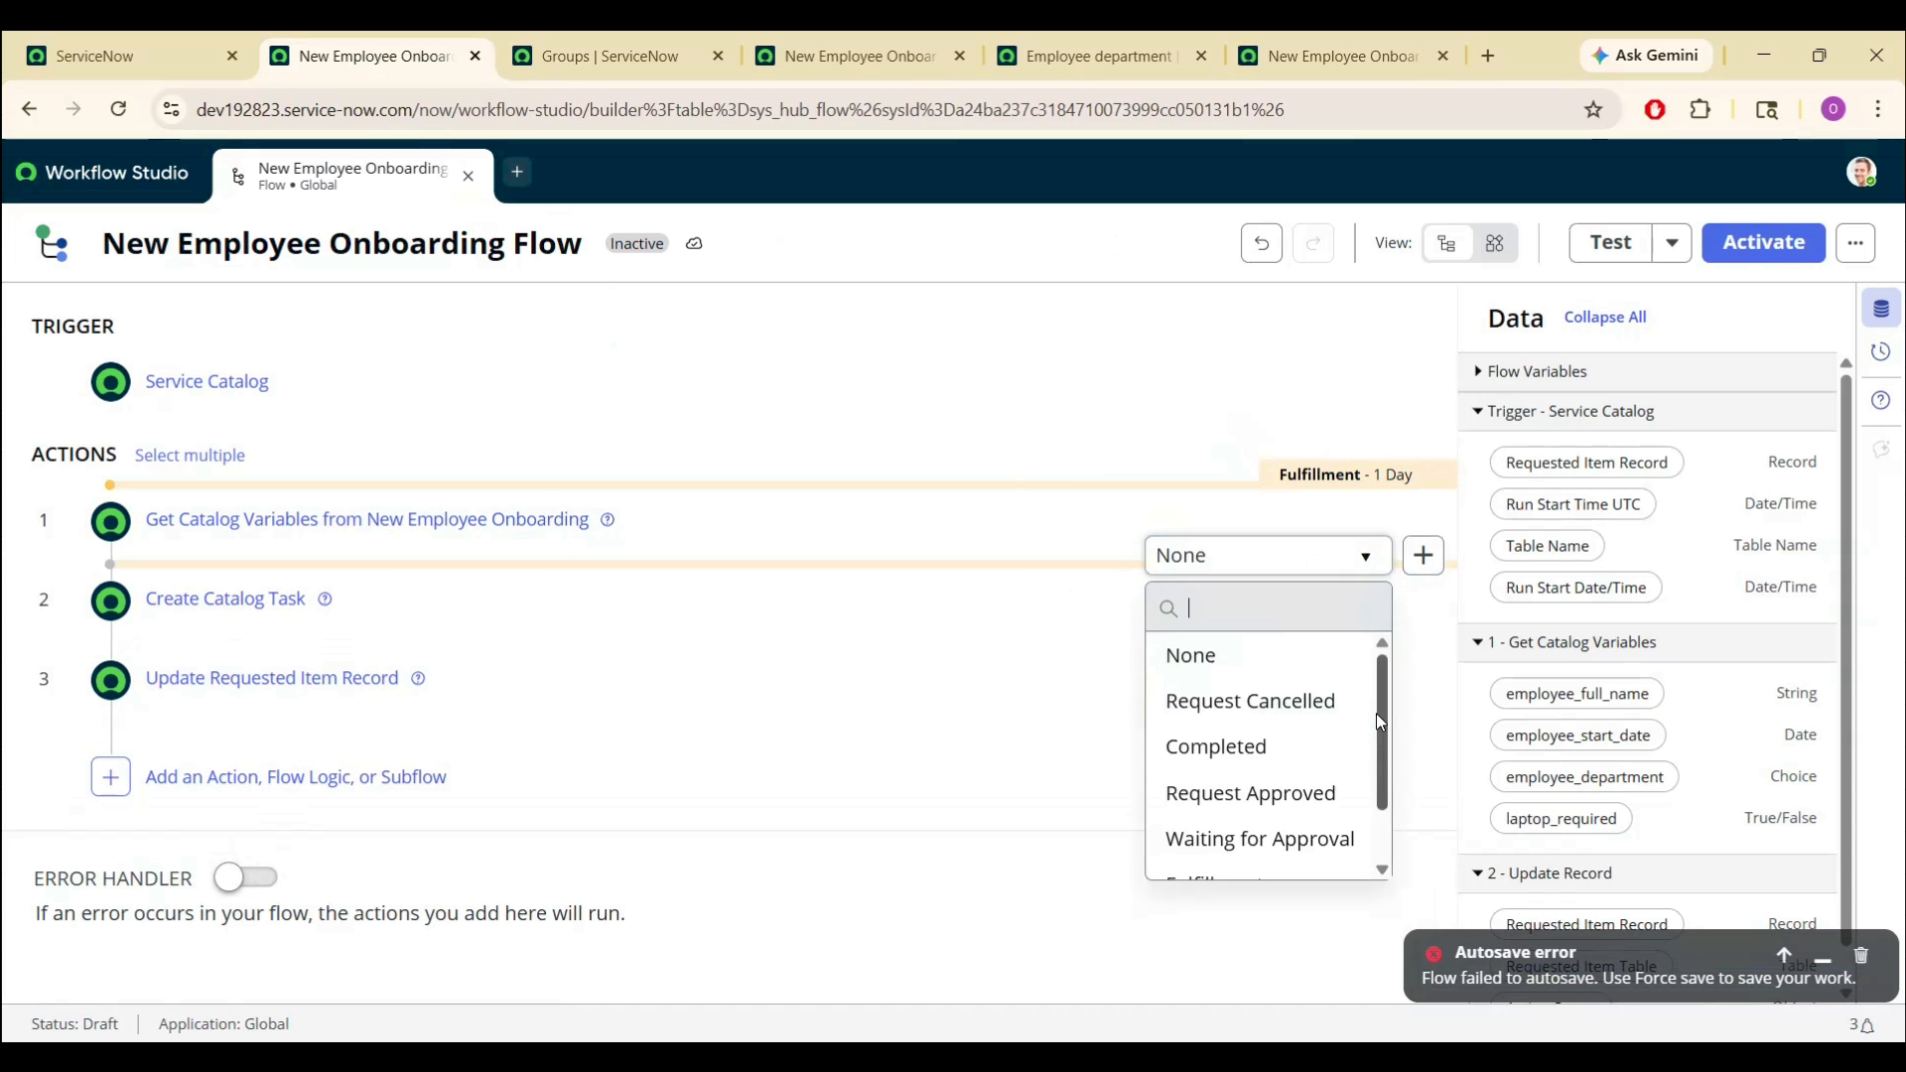
left_click_drag(1376, 712, 1379, 772)
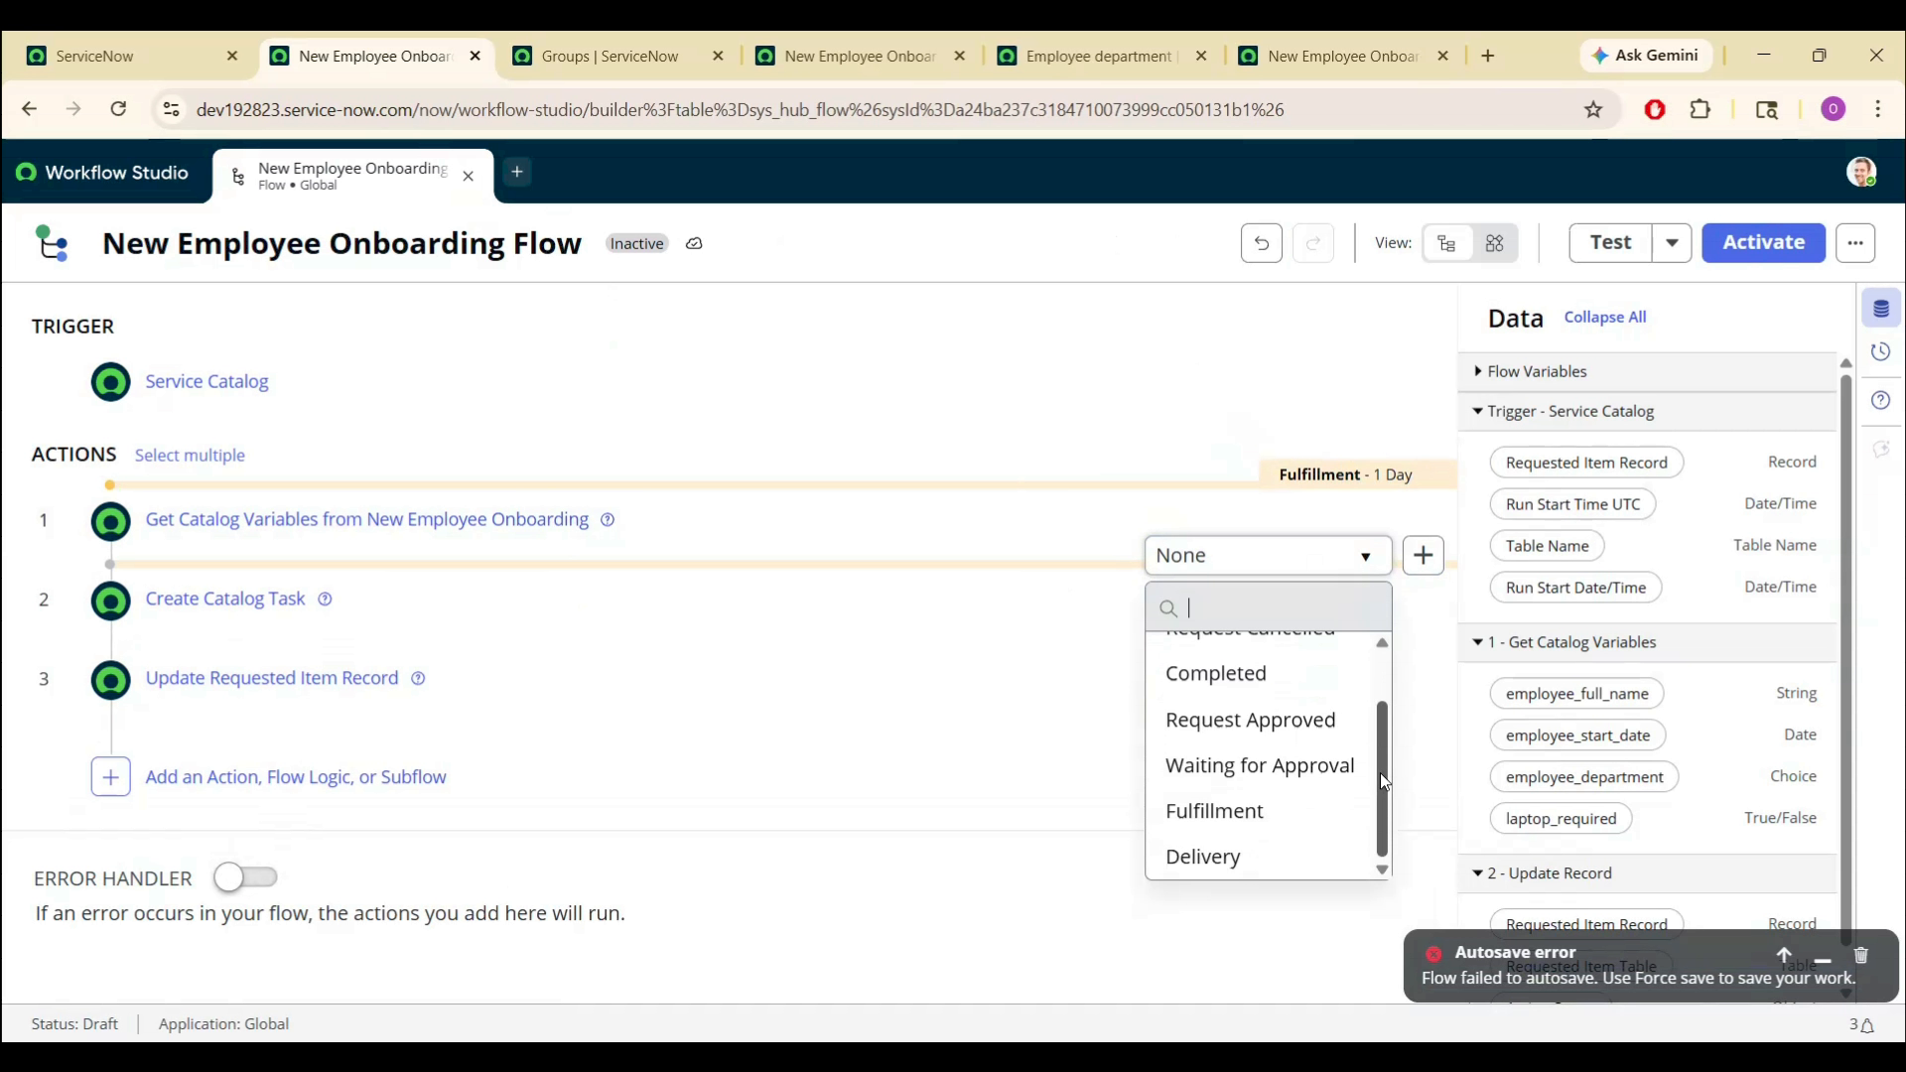
left_click(1206, 856)
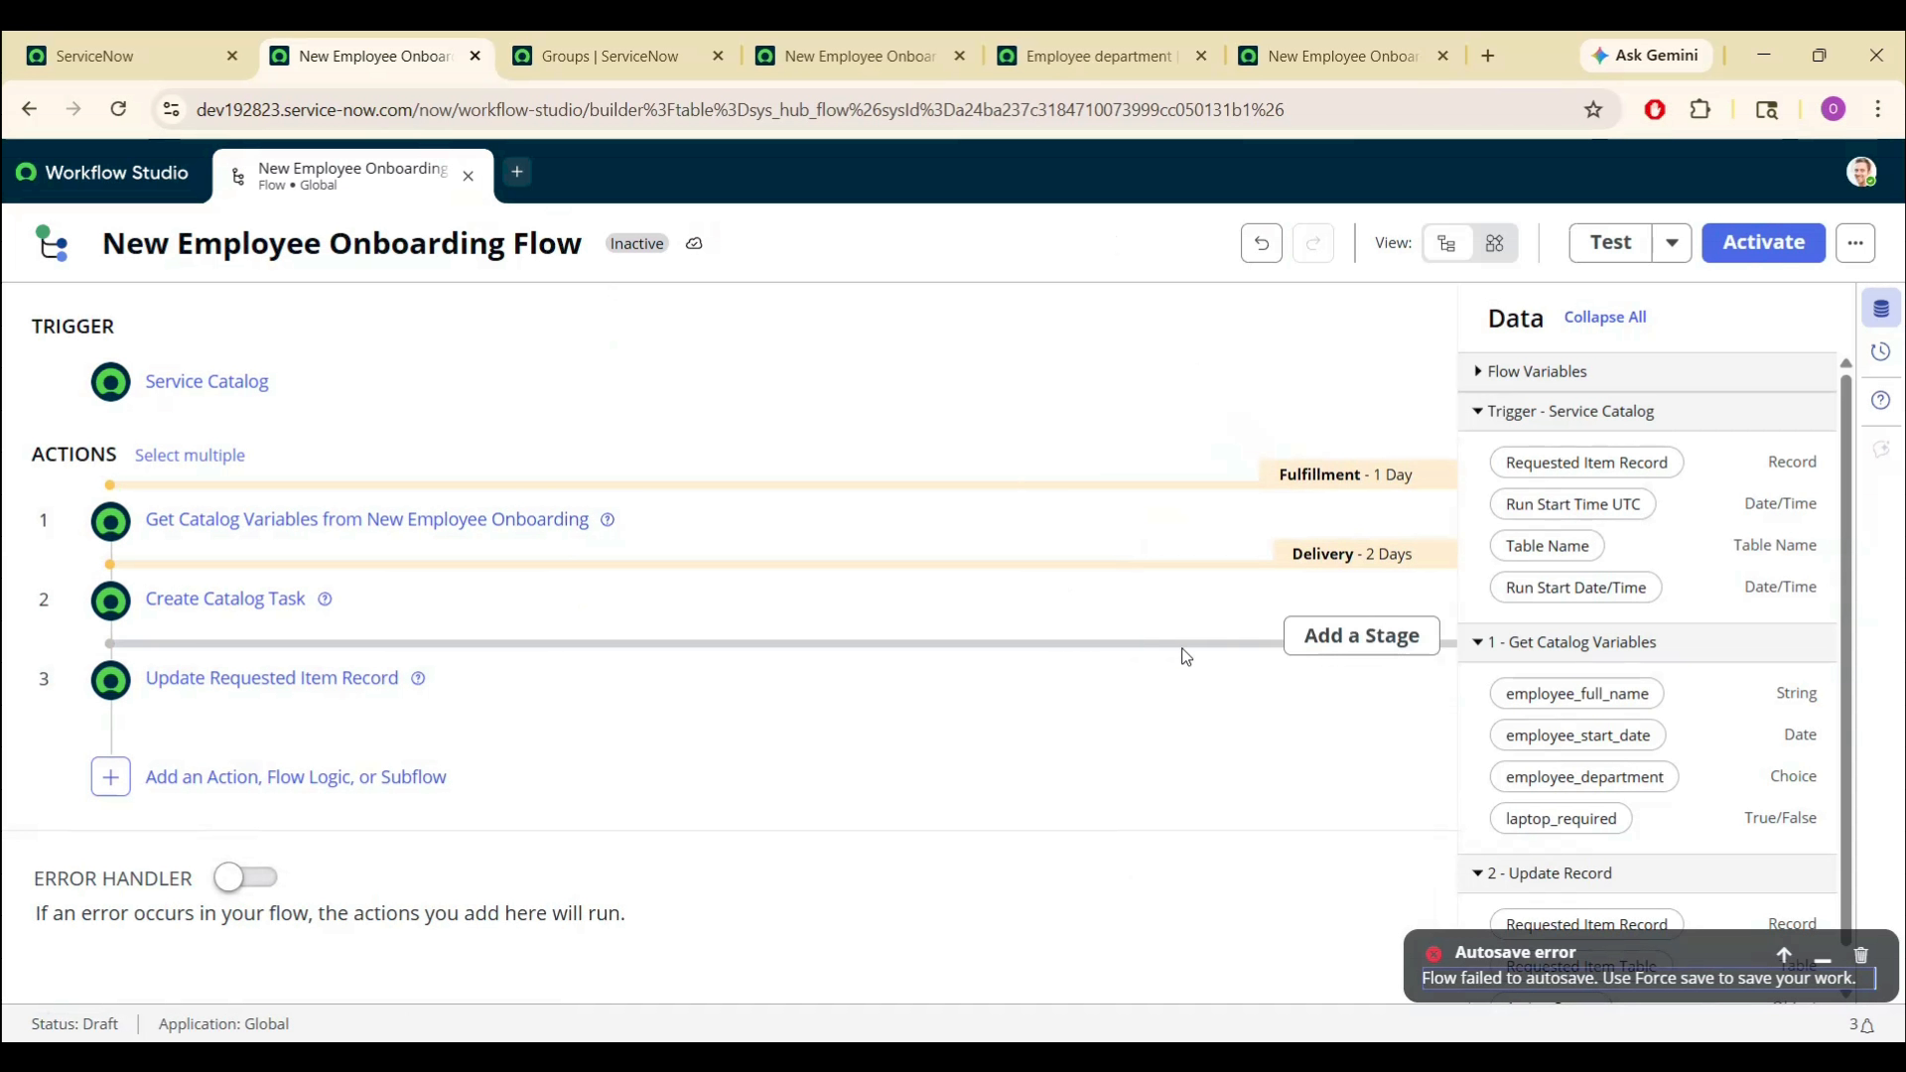
left_click(1312, 635)
left_click(1318, 638)
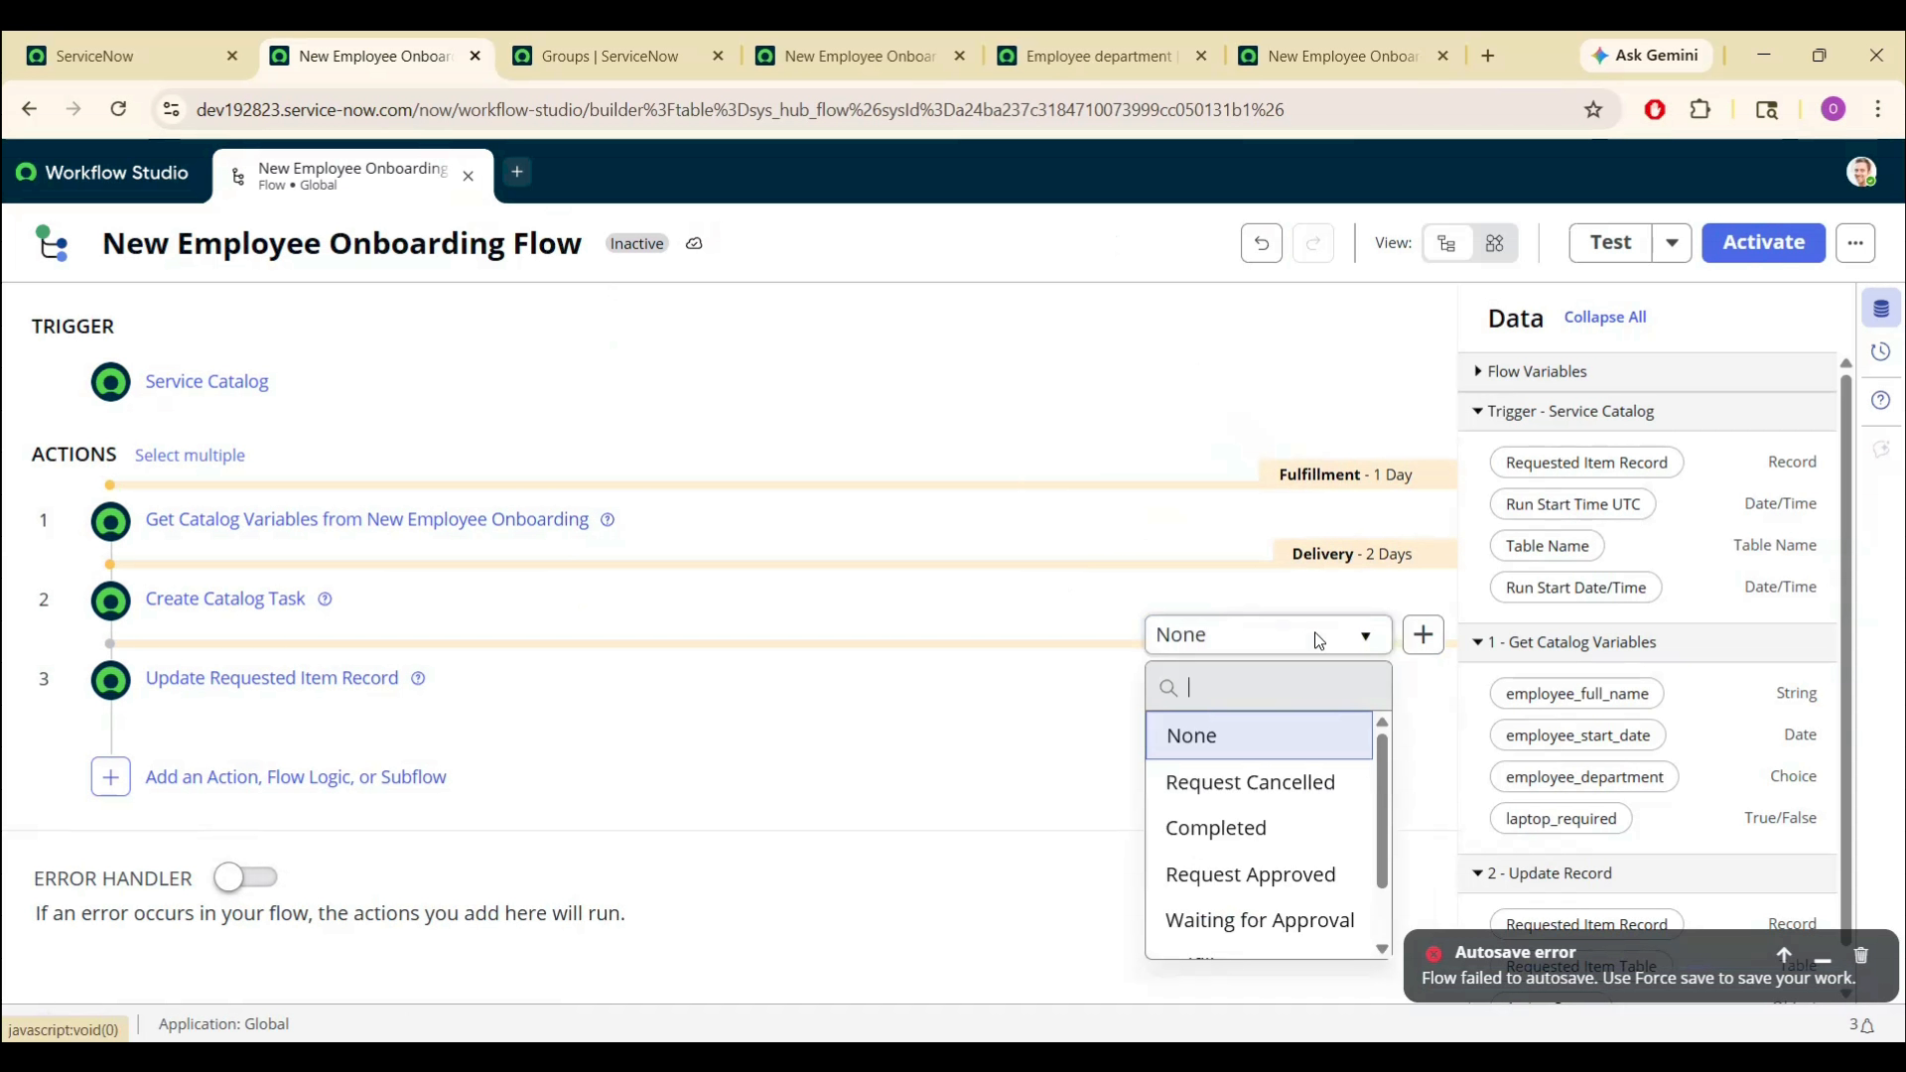
left_click(1272, 843)
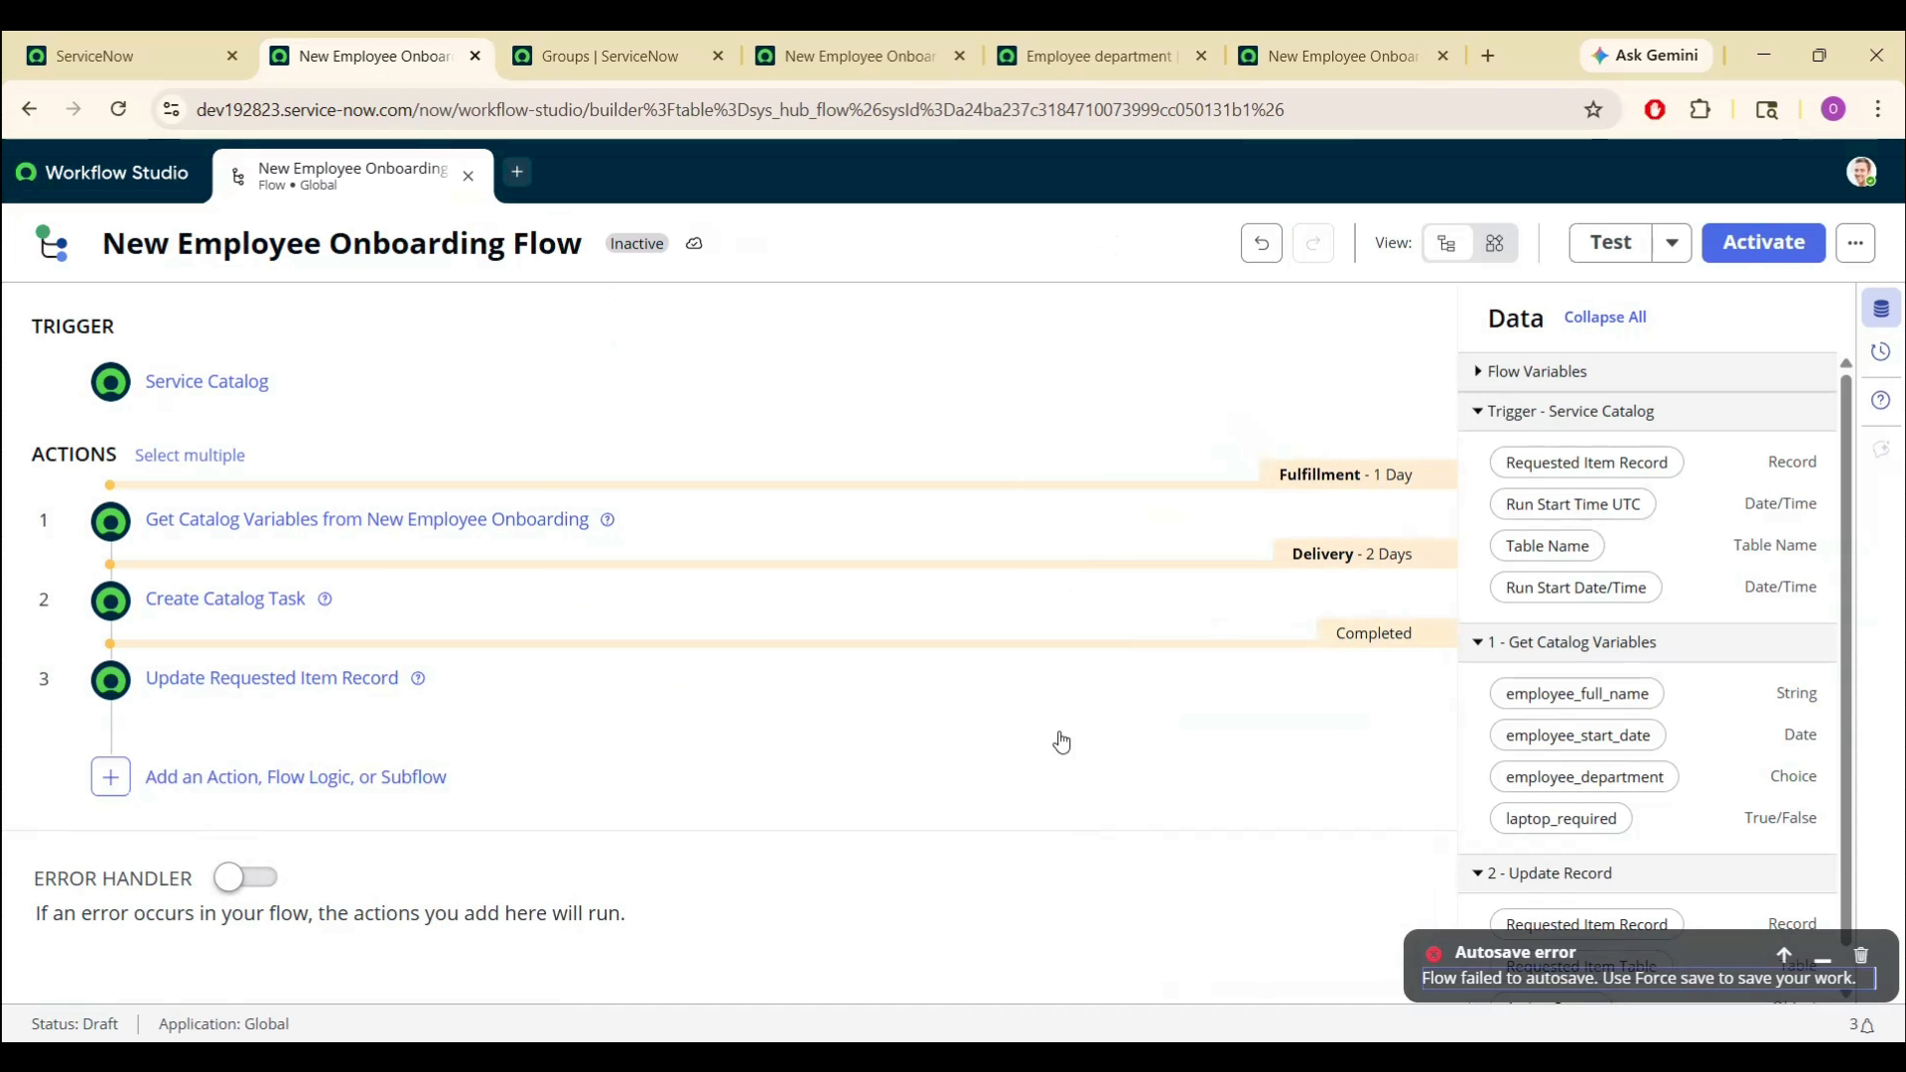
- Activate the New Employee Onboarding Flow, then return to the catalog item page
left_click(1756, 241)
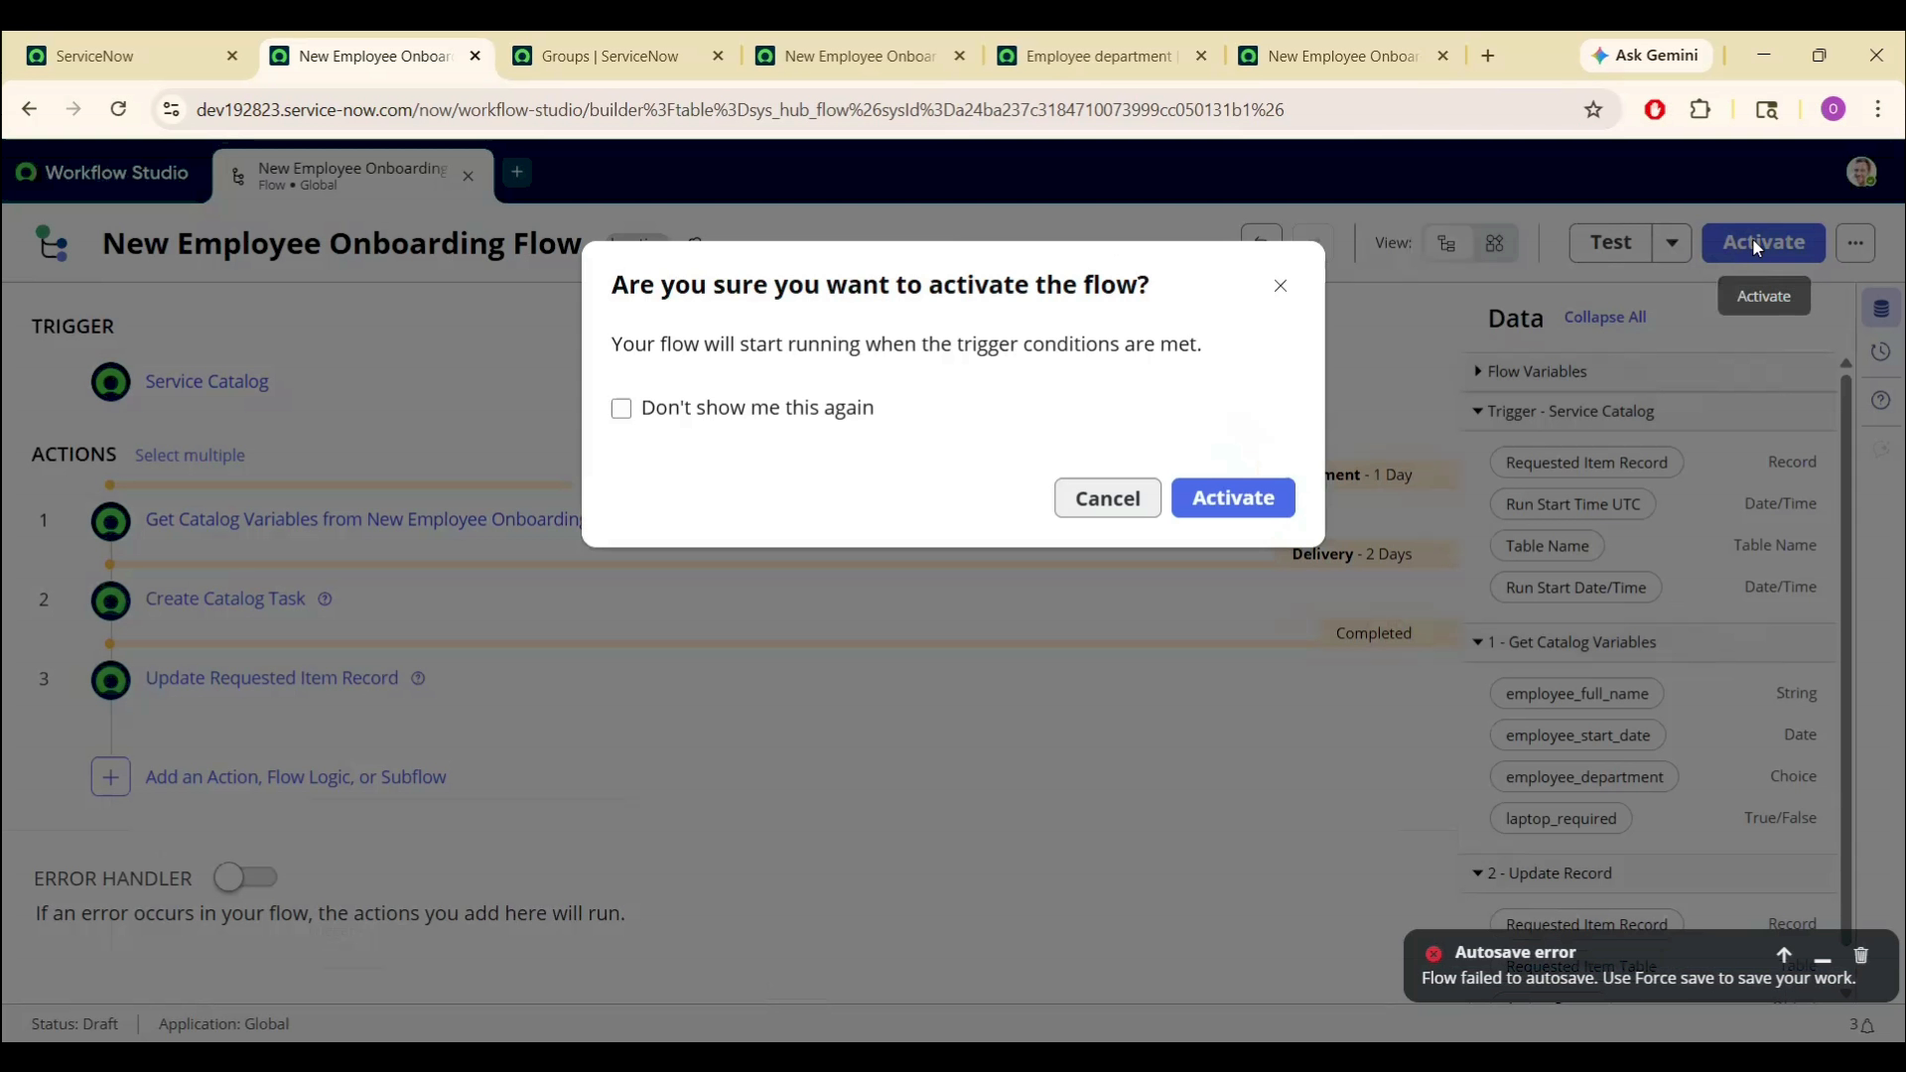
left_click(1232, 499)
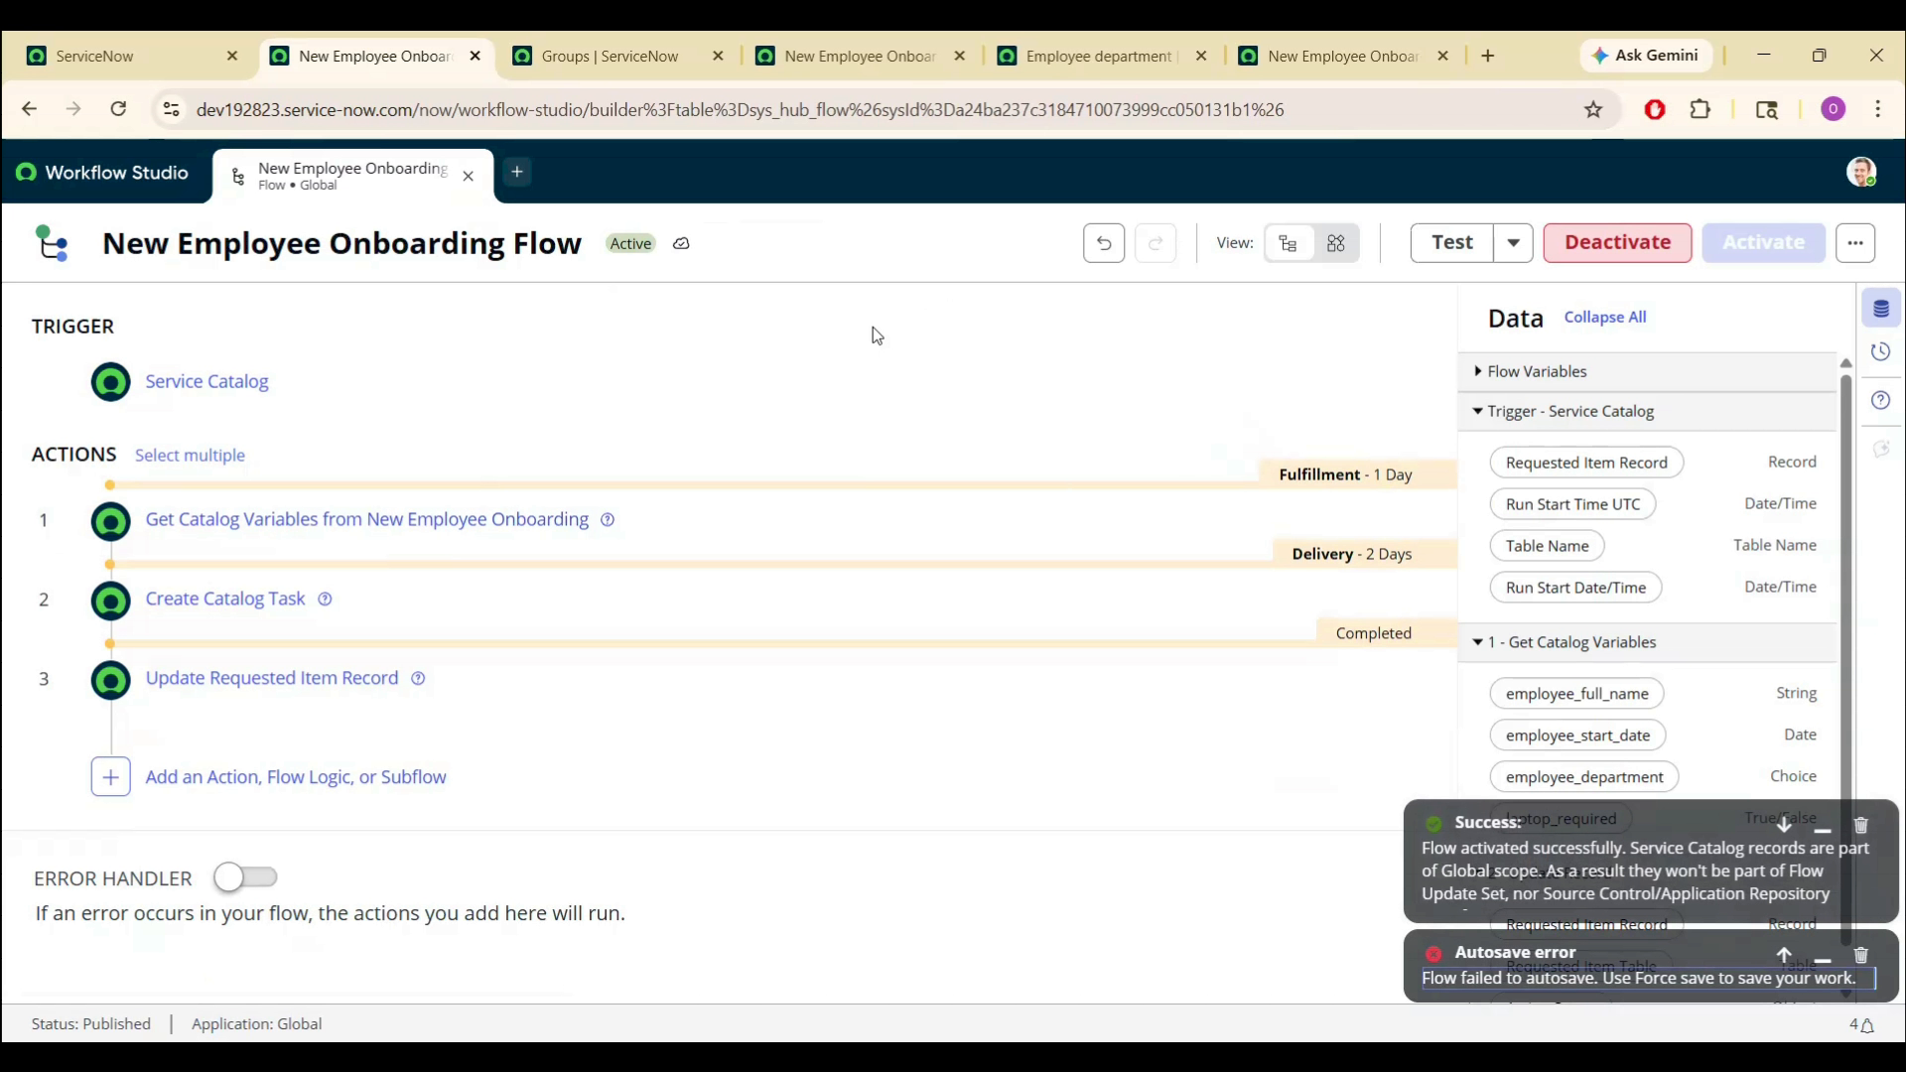
left_click(888, 57)
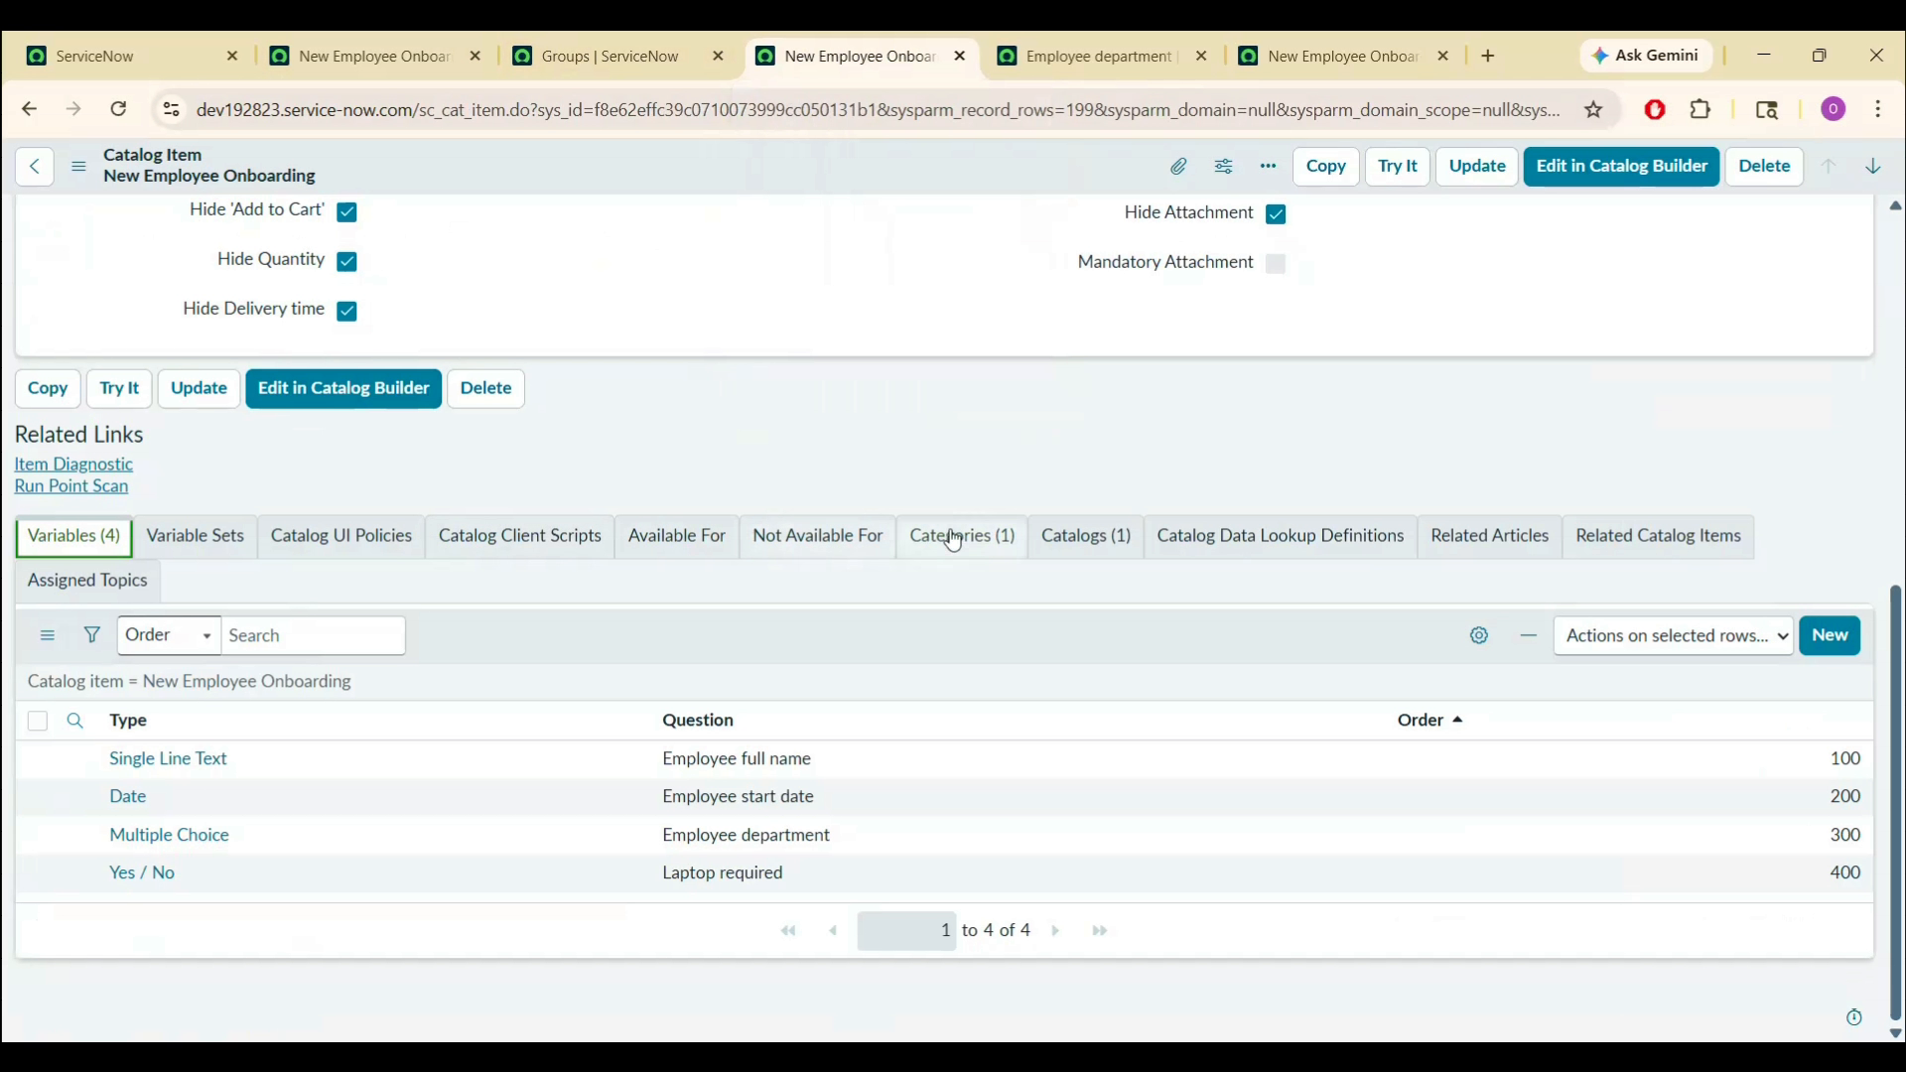
- Set the catalog item's Process Engine flow to New Employee Onboarding Flow and save the item
scroll(1756, 441, "up", 4)
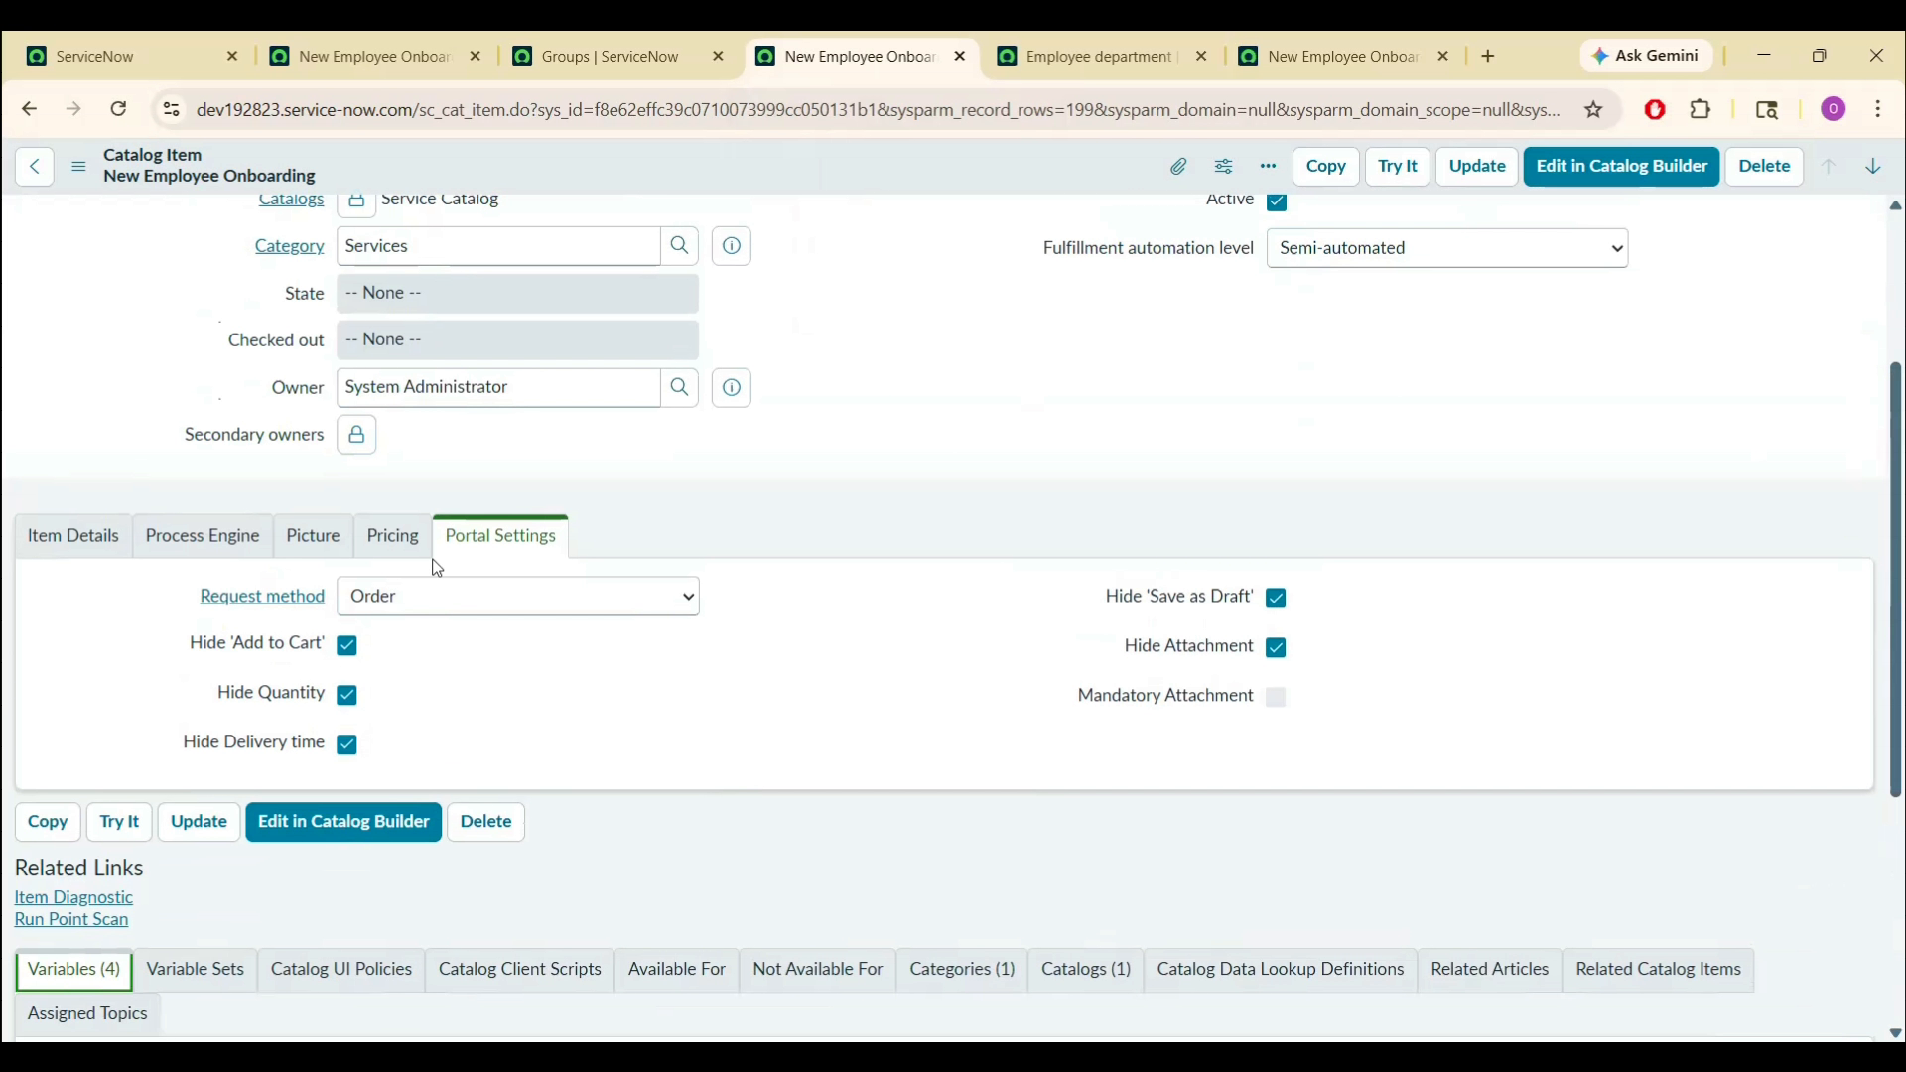
left_click(204, 537)
left_click(504, 645)
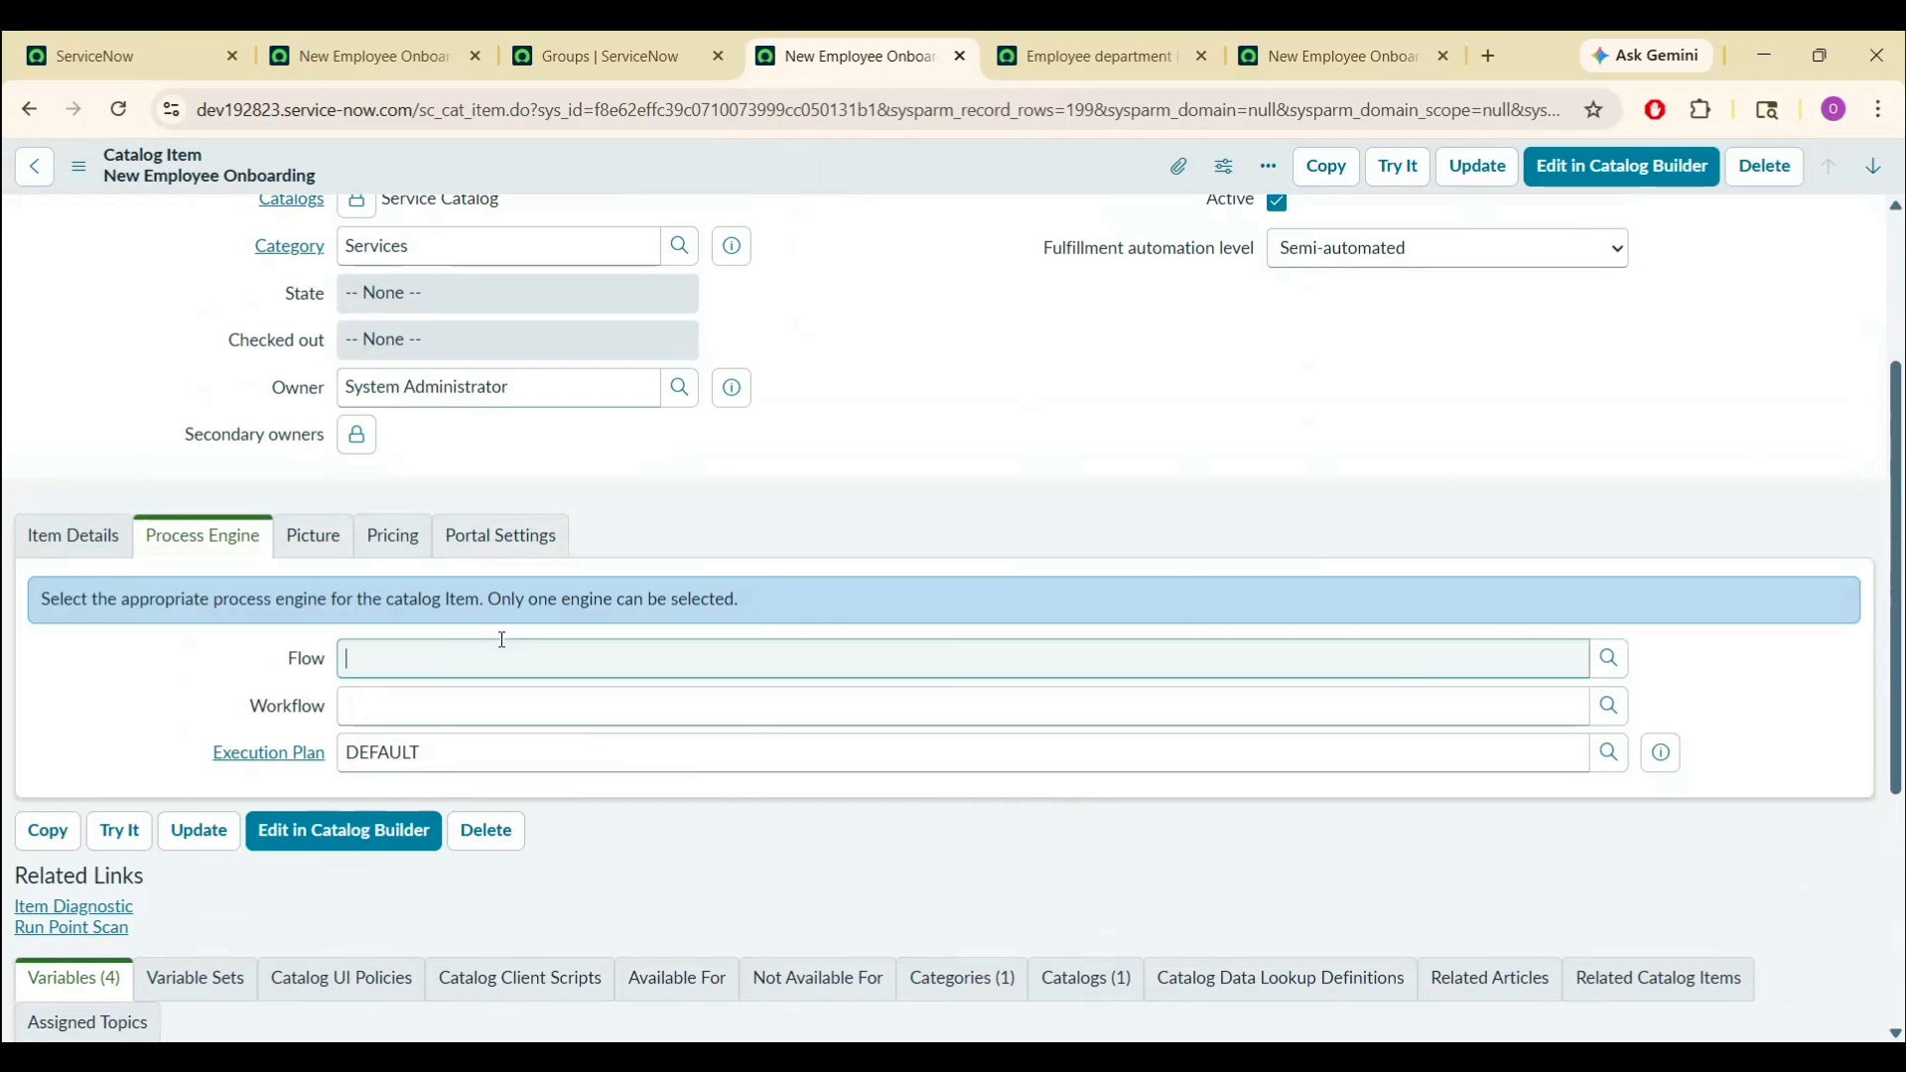
type("new")
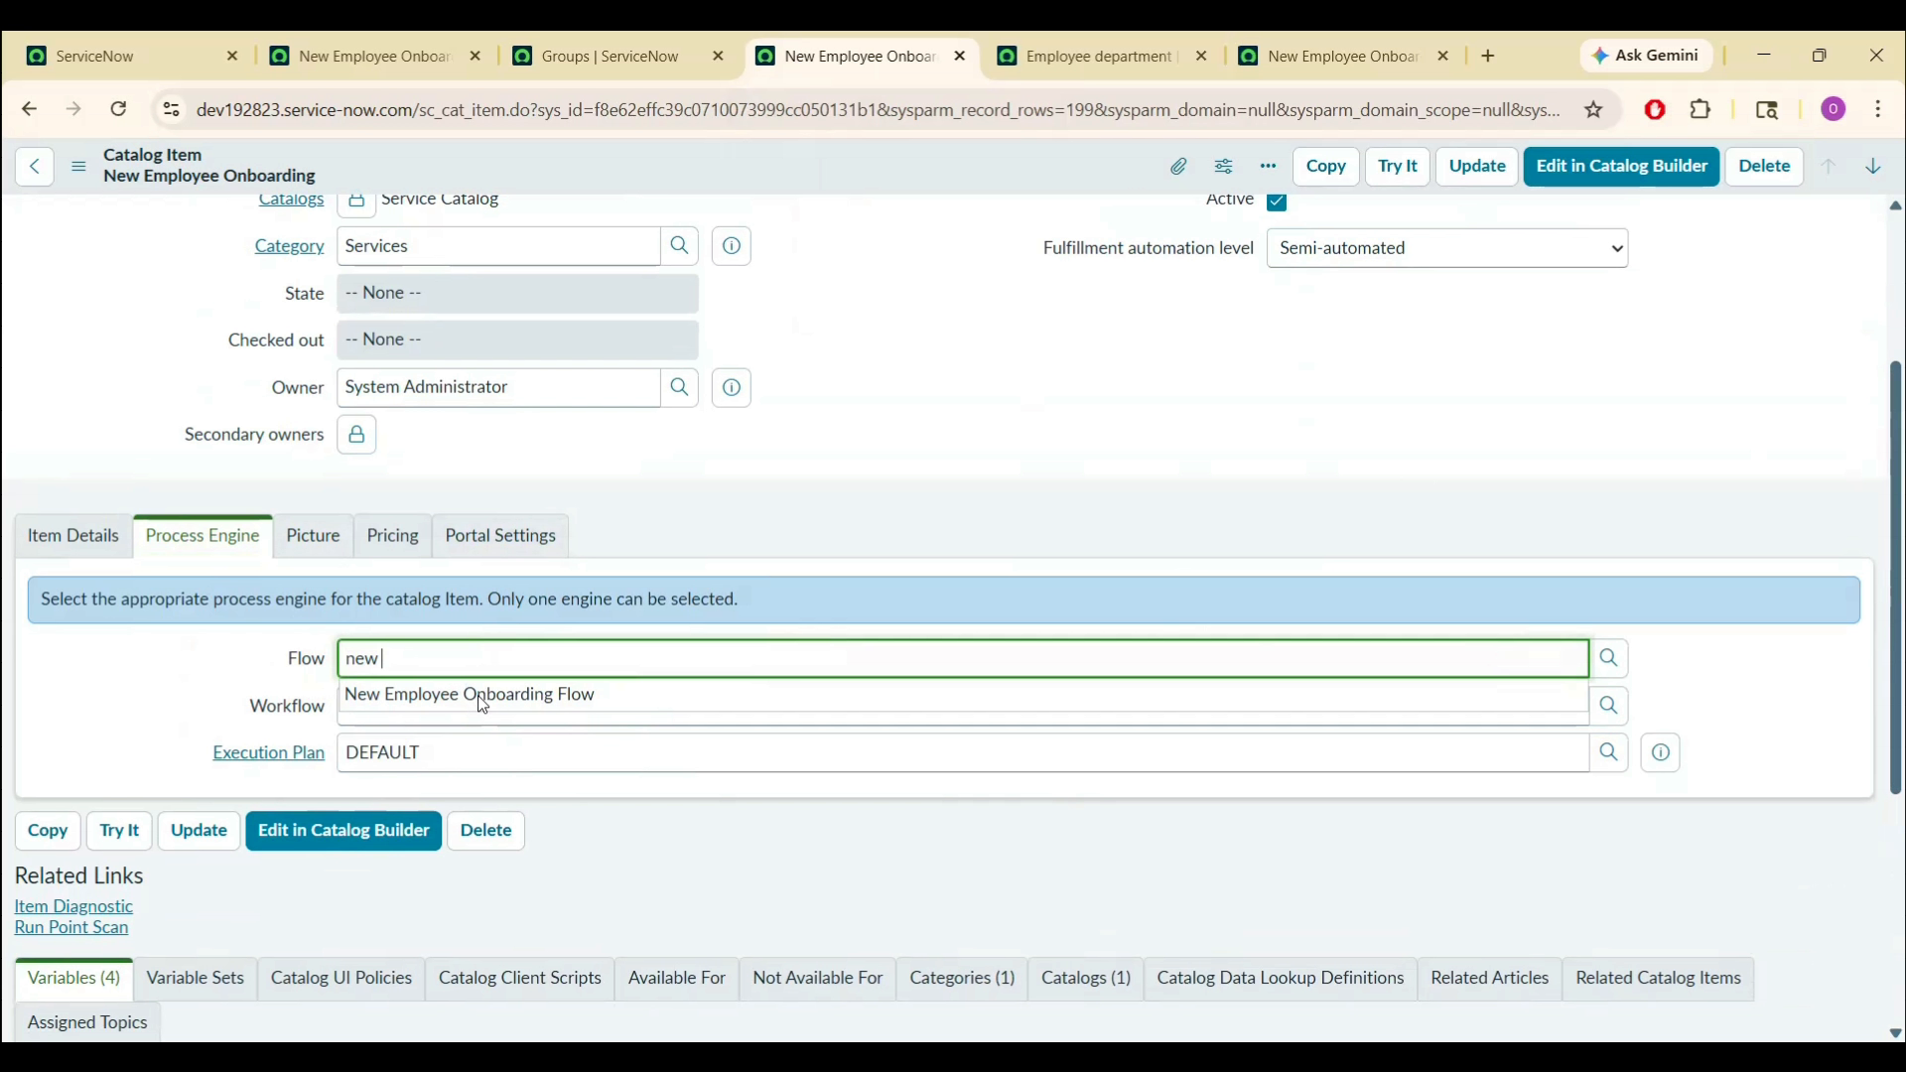
left_click(483, 698)
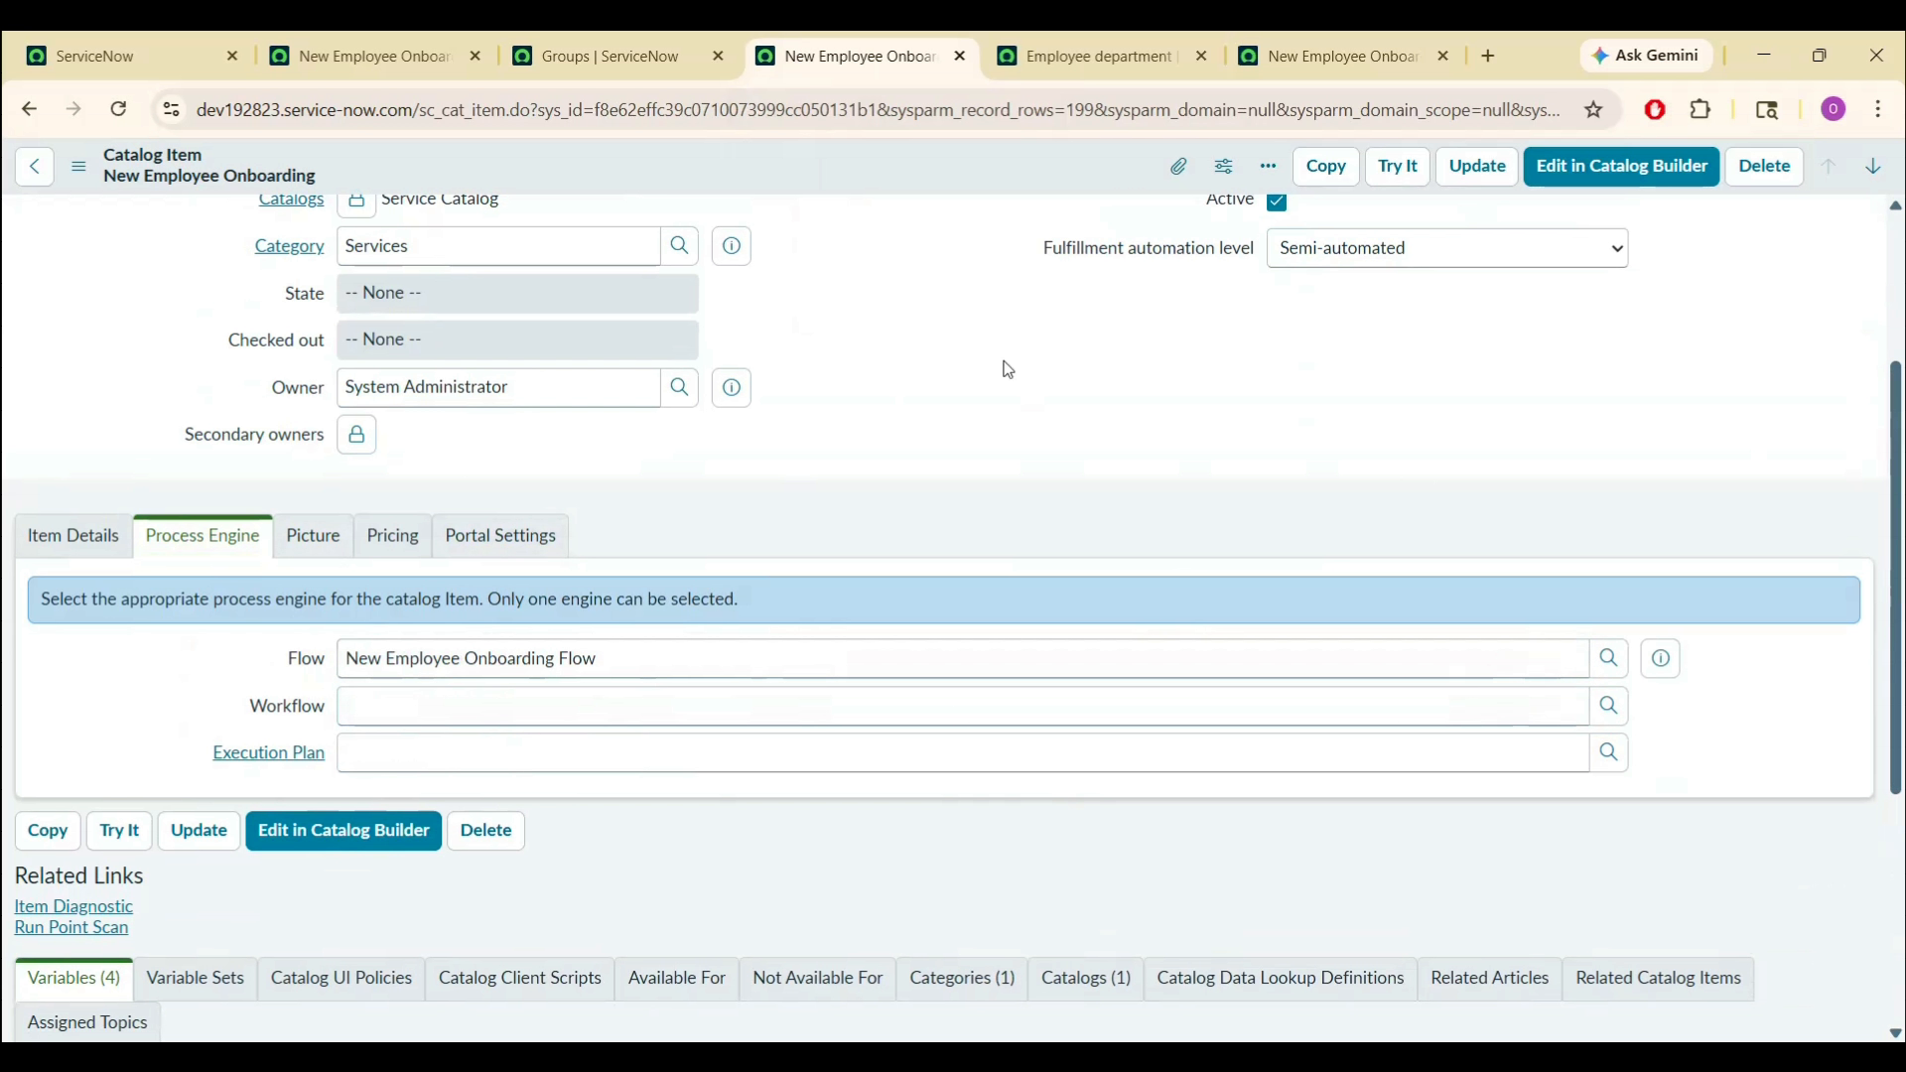
right_click(950, 171)
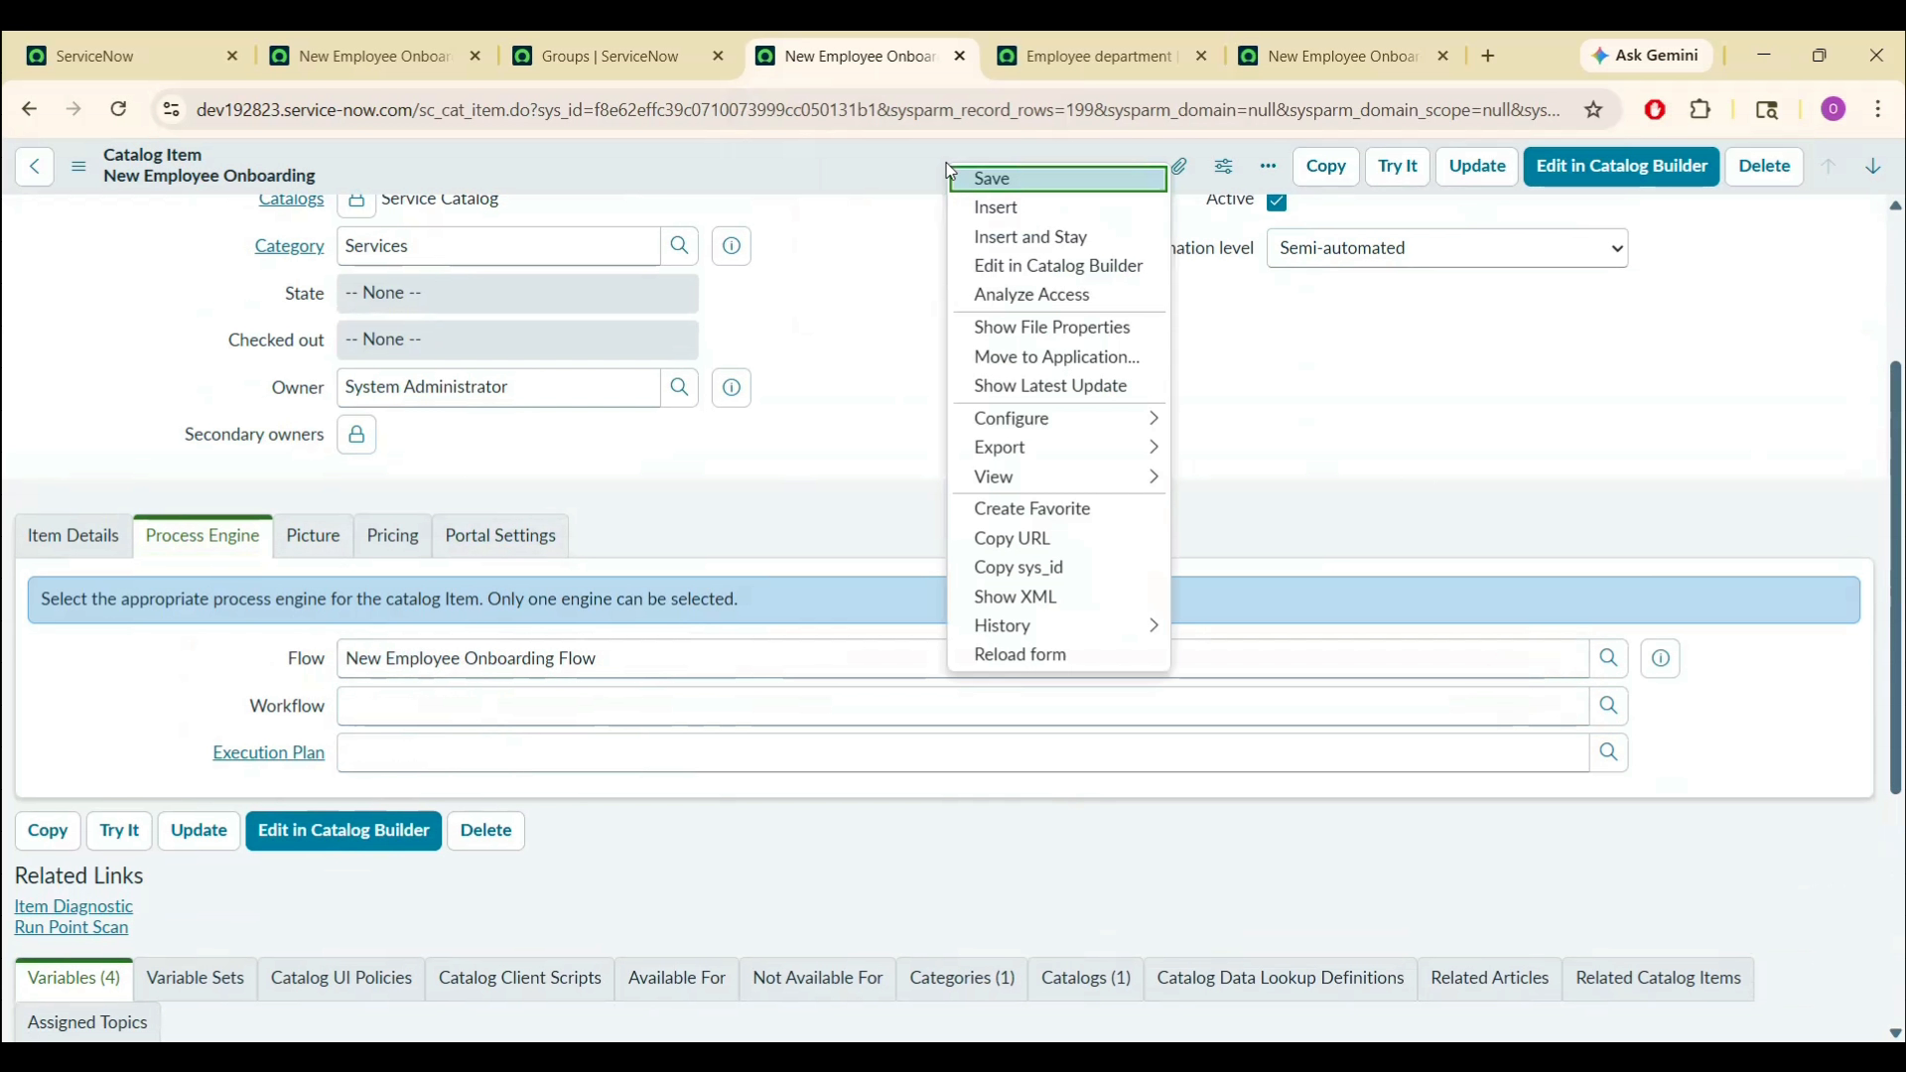
left_click(973, 181)
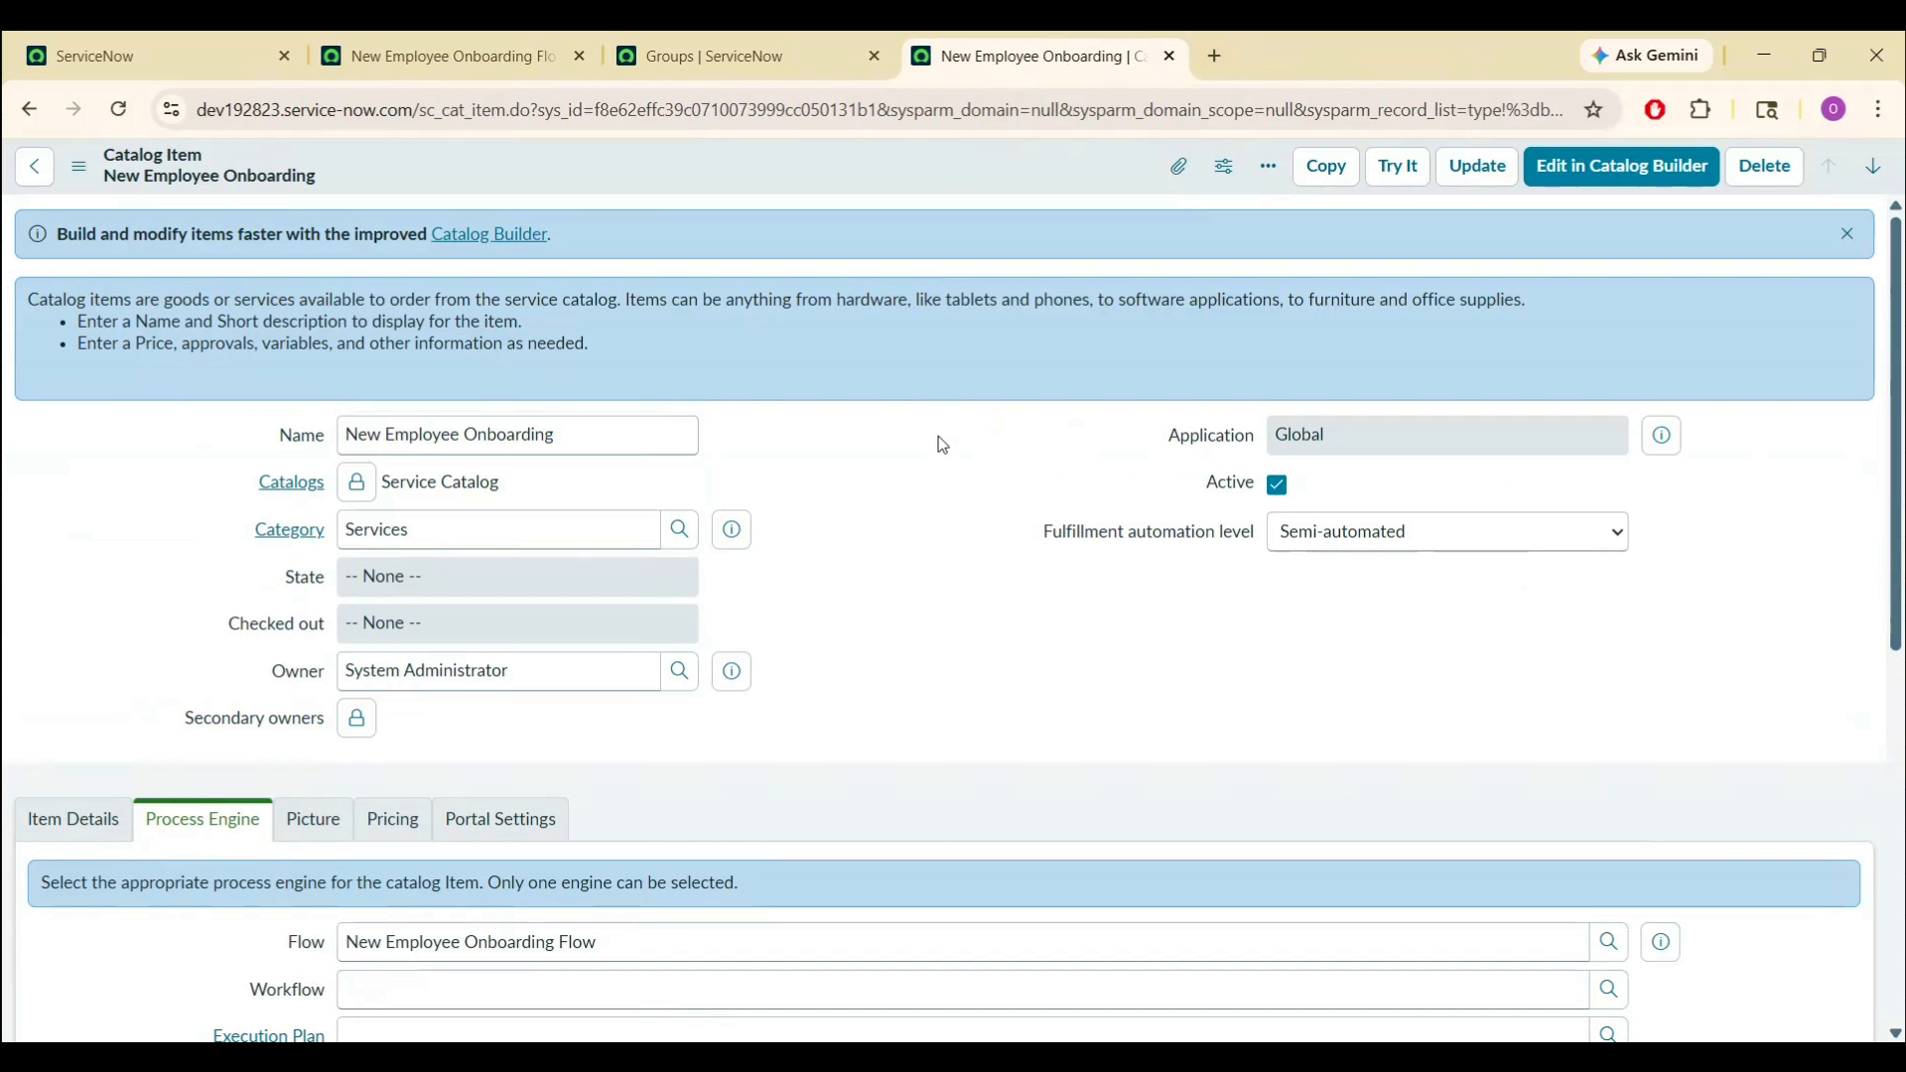
left_click(1399, 167)
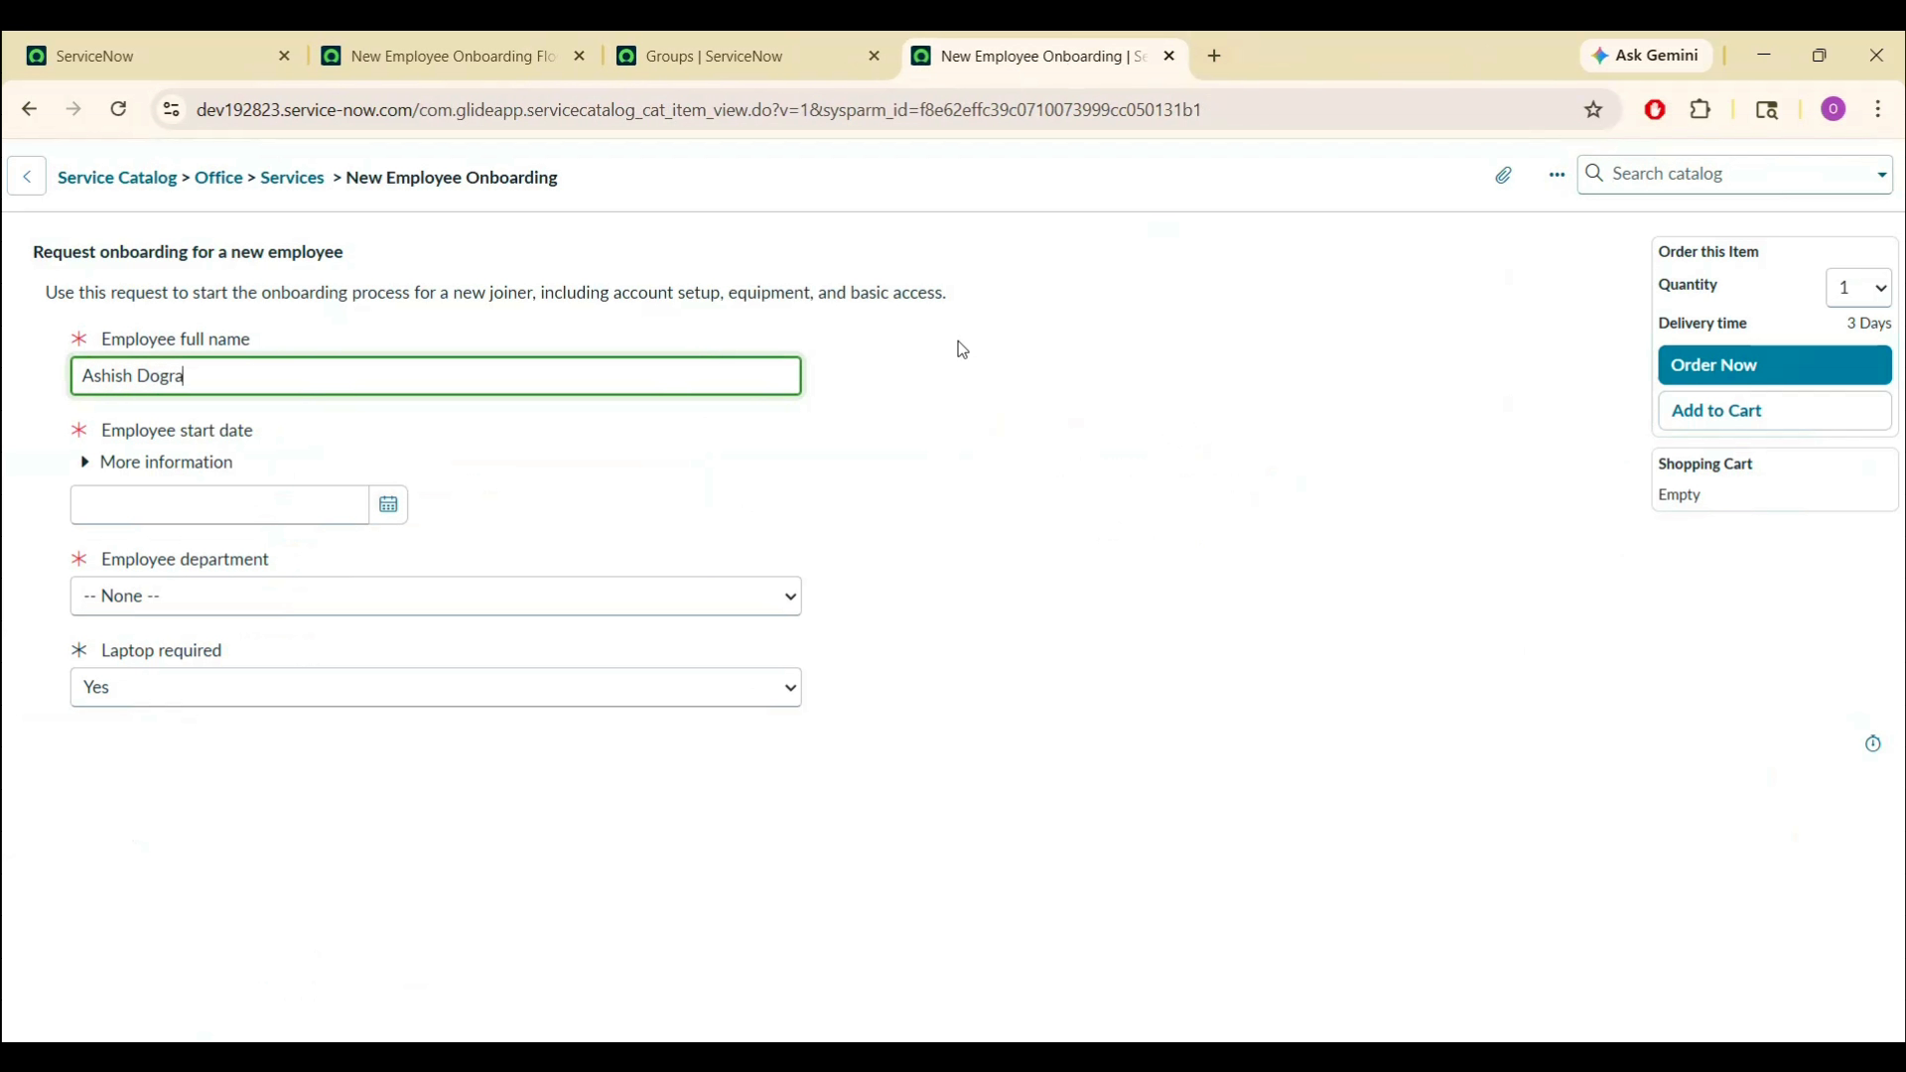
- Order the onboarding item with start date 2026-04-24, department IT and a laptop
left_click(389, 506)
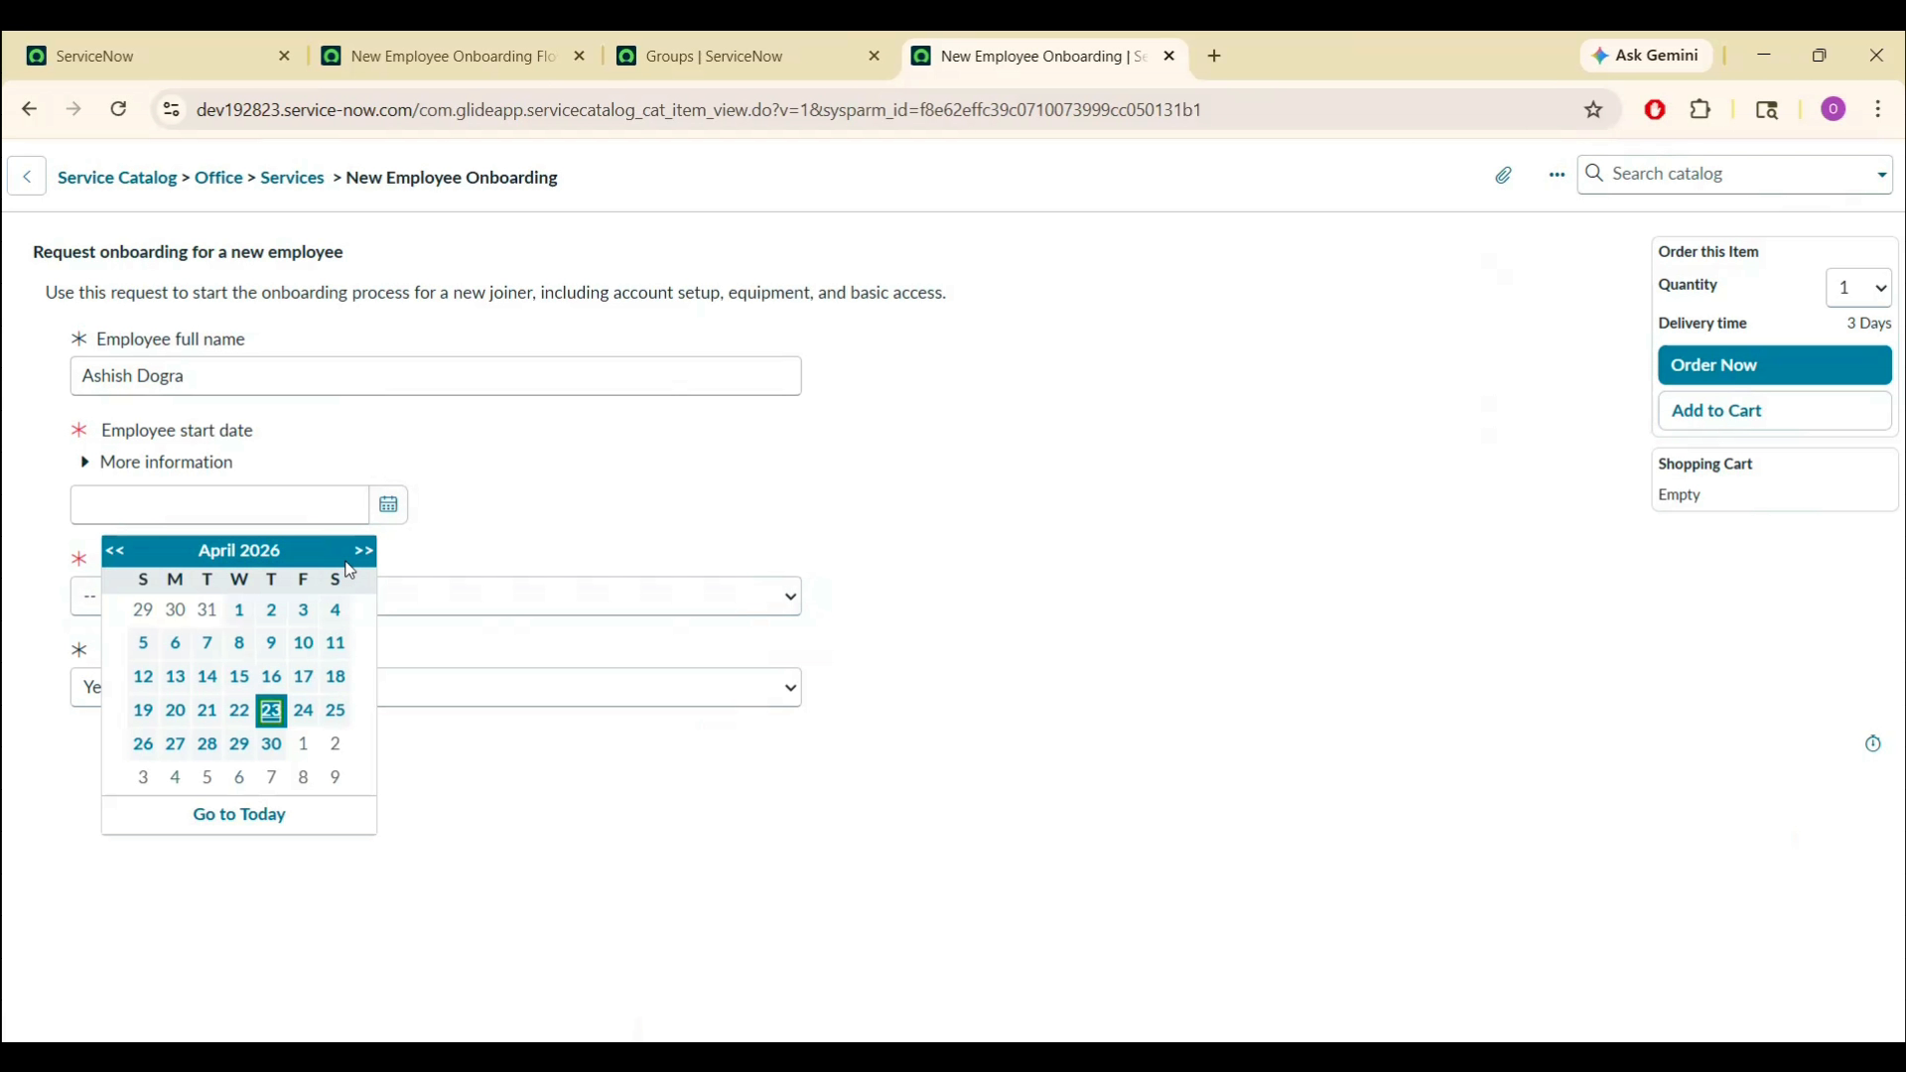
left_click(307, 716)
left_click(332, 598)
left_click(238, 671)
left_click(671, 840)
left_click(1783, 369)
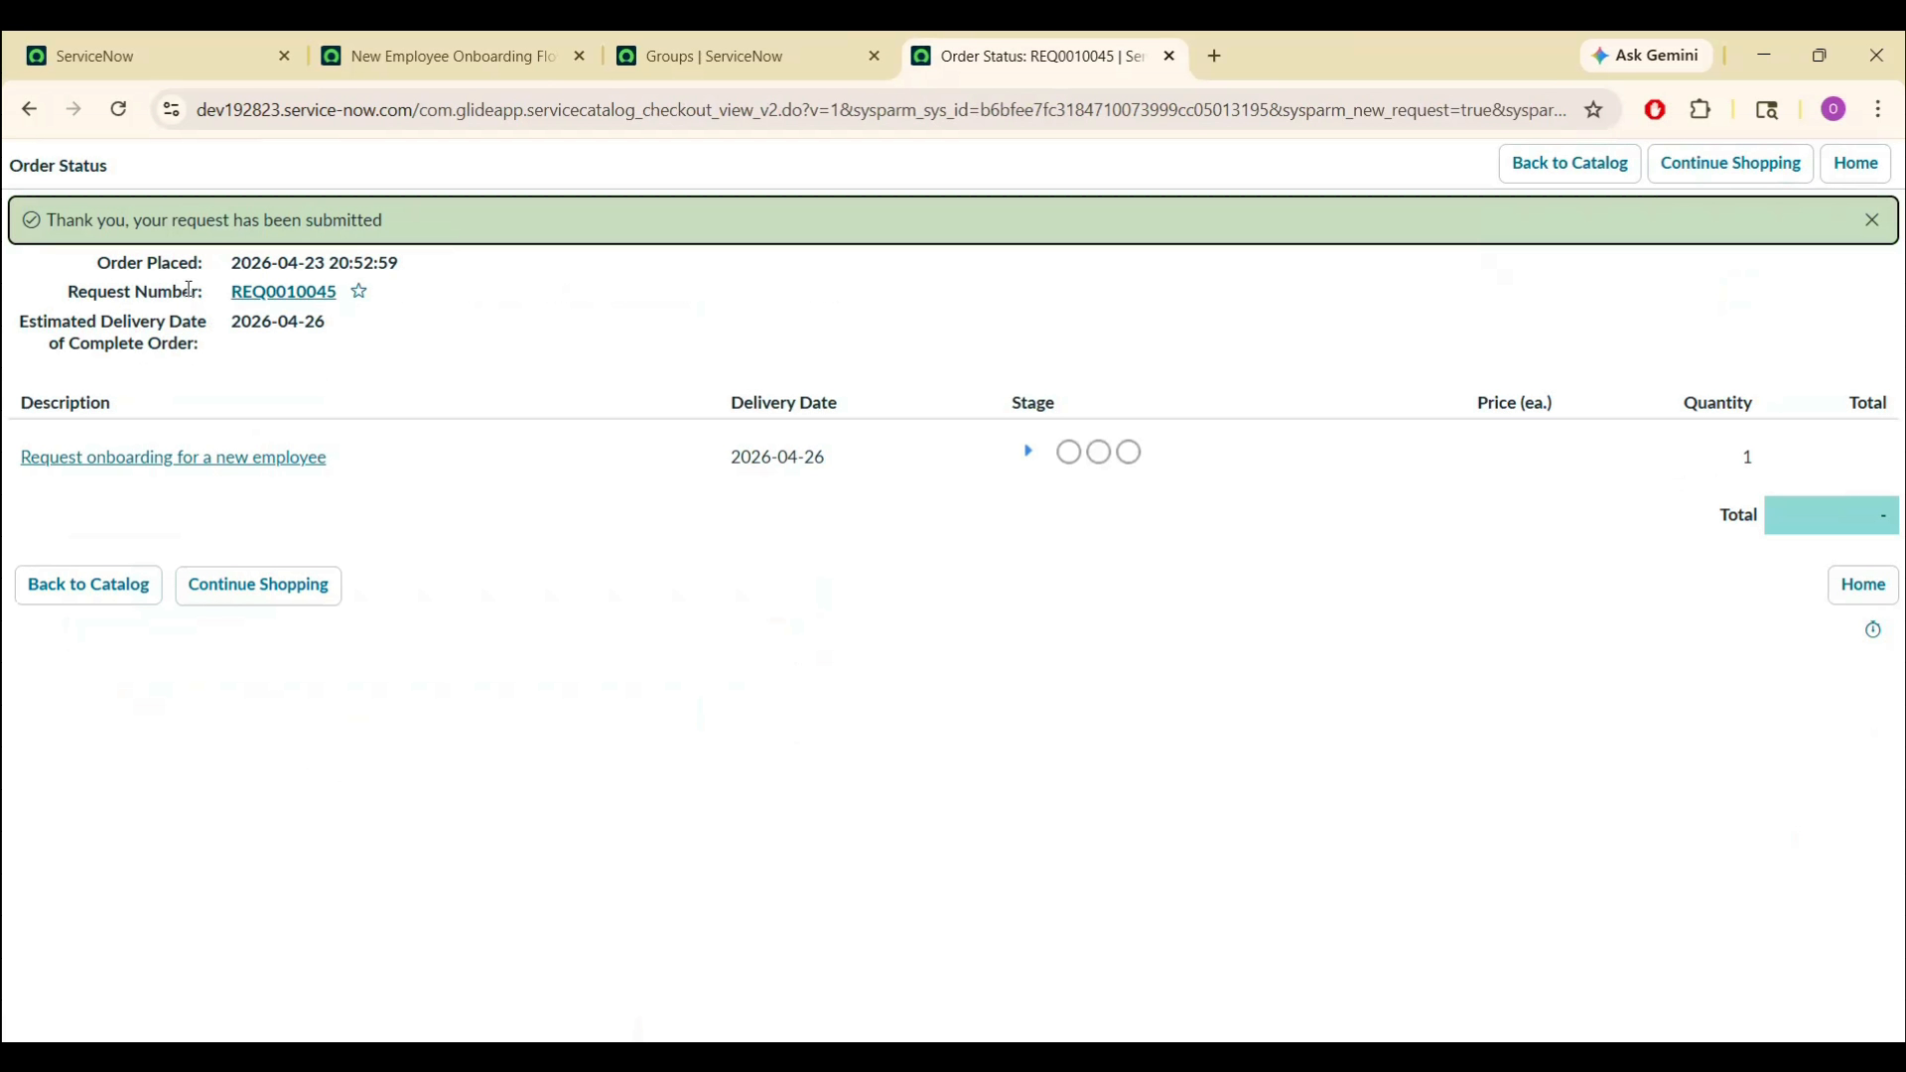
- Open the submitted request, its onboarding requested item, and the generated catalog task
left_click(309, 300, "ctrl")
left_click(1291, 39)
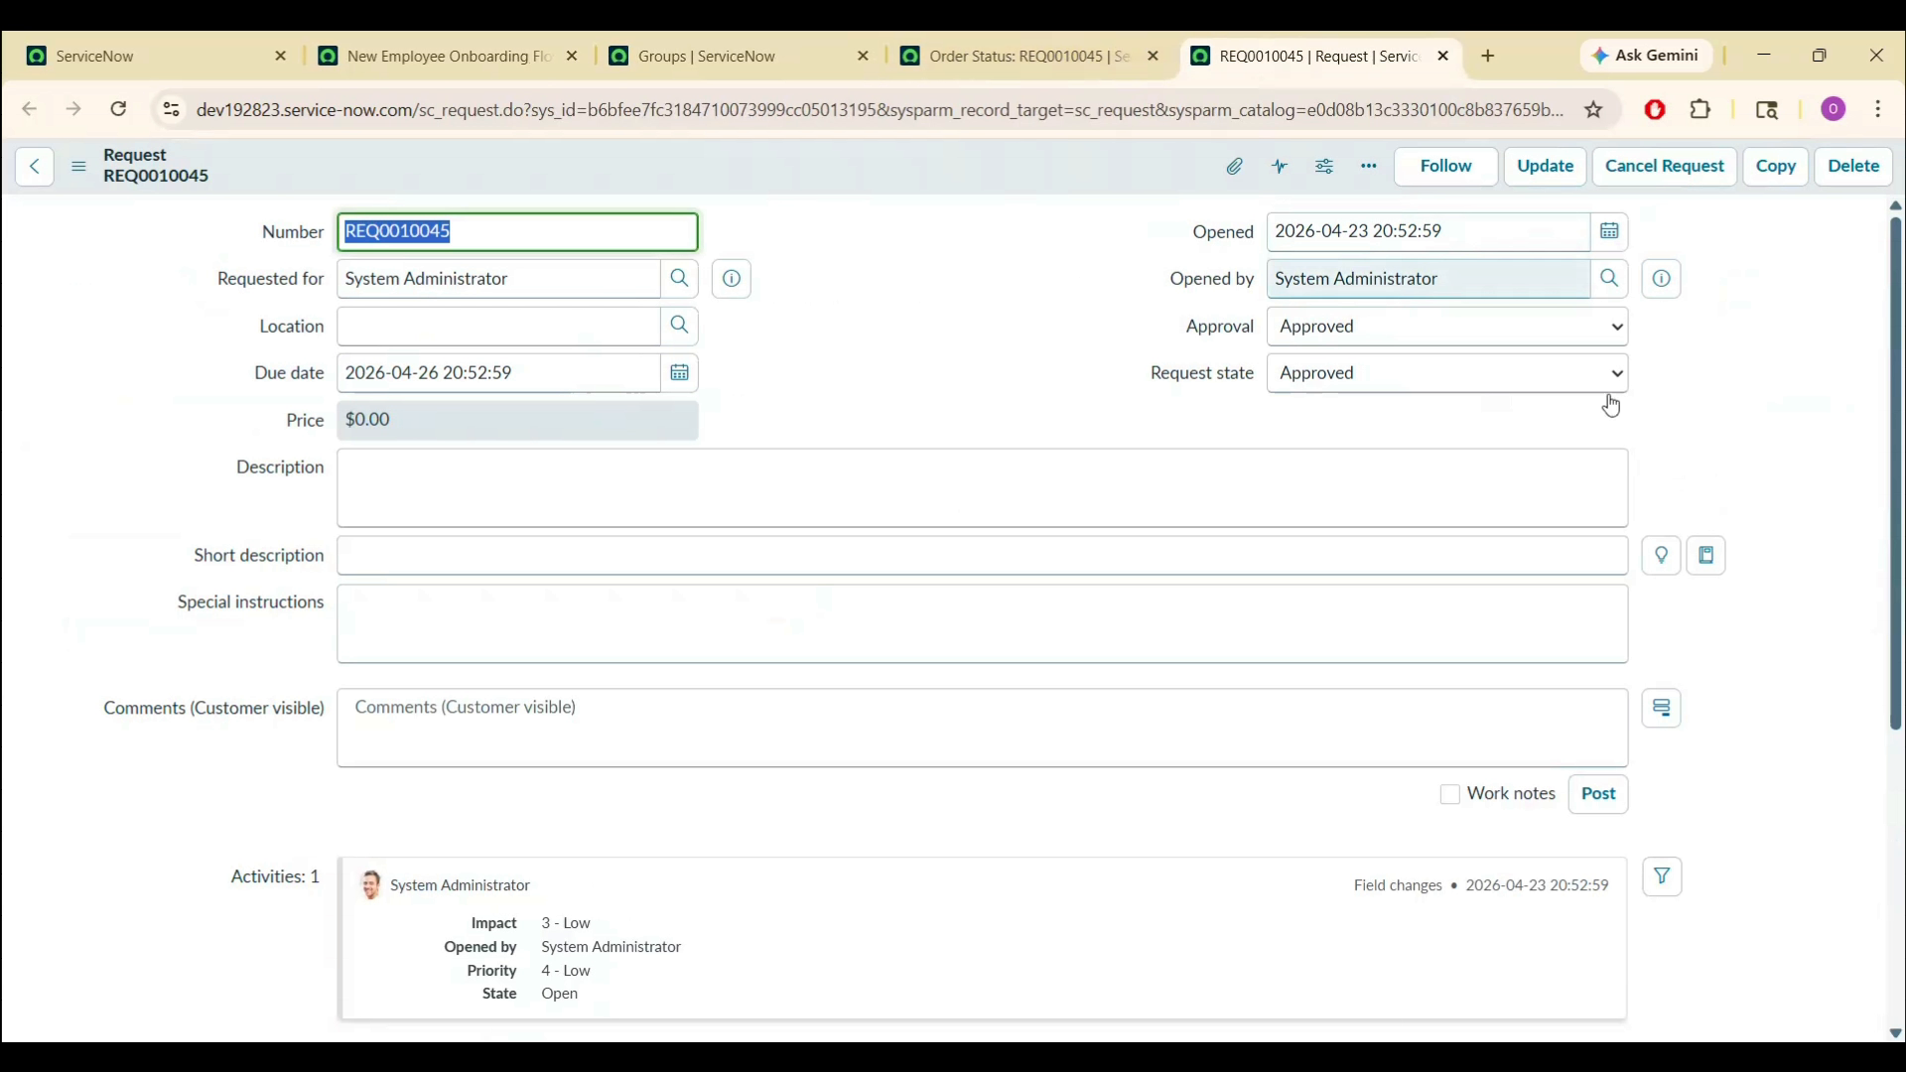
left_click_drag(1898, 328, 1901, 693)
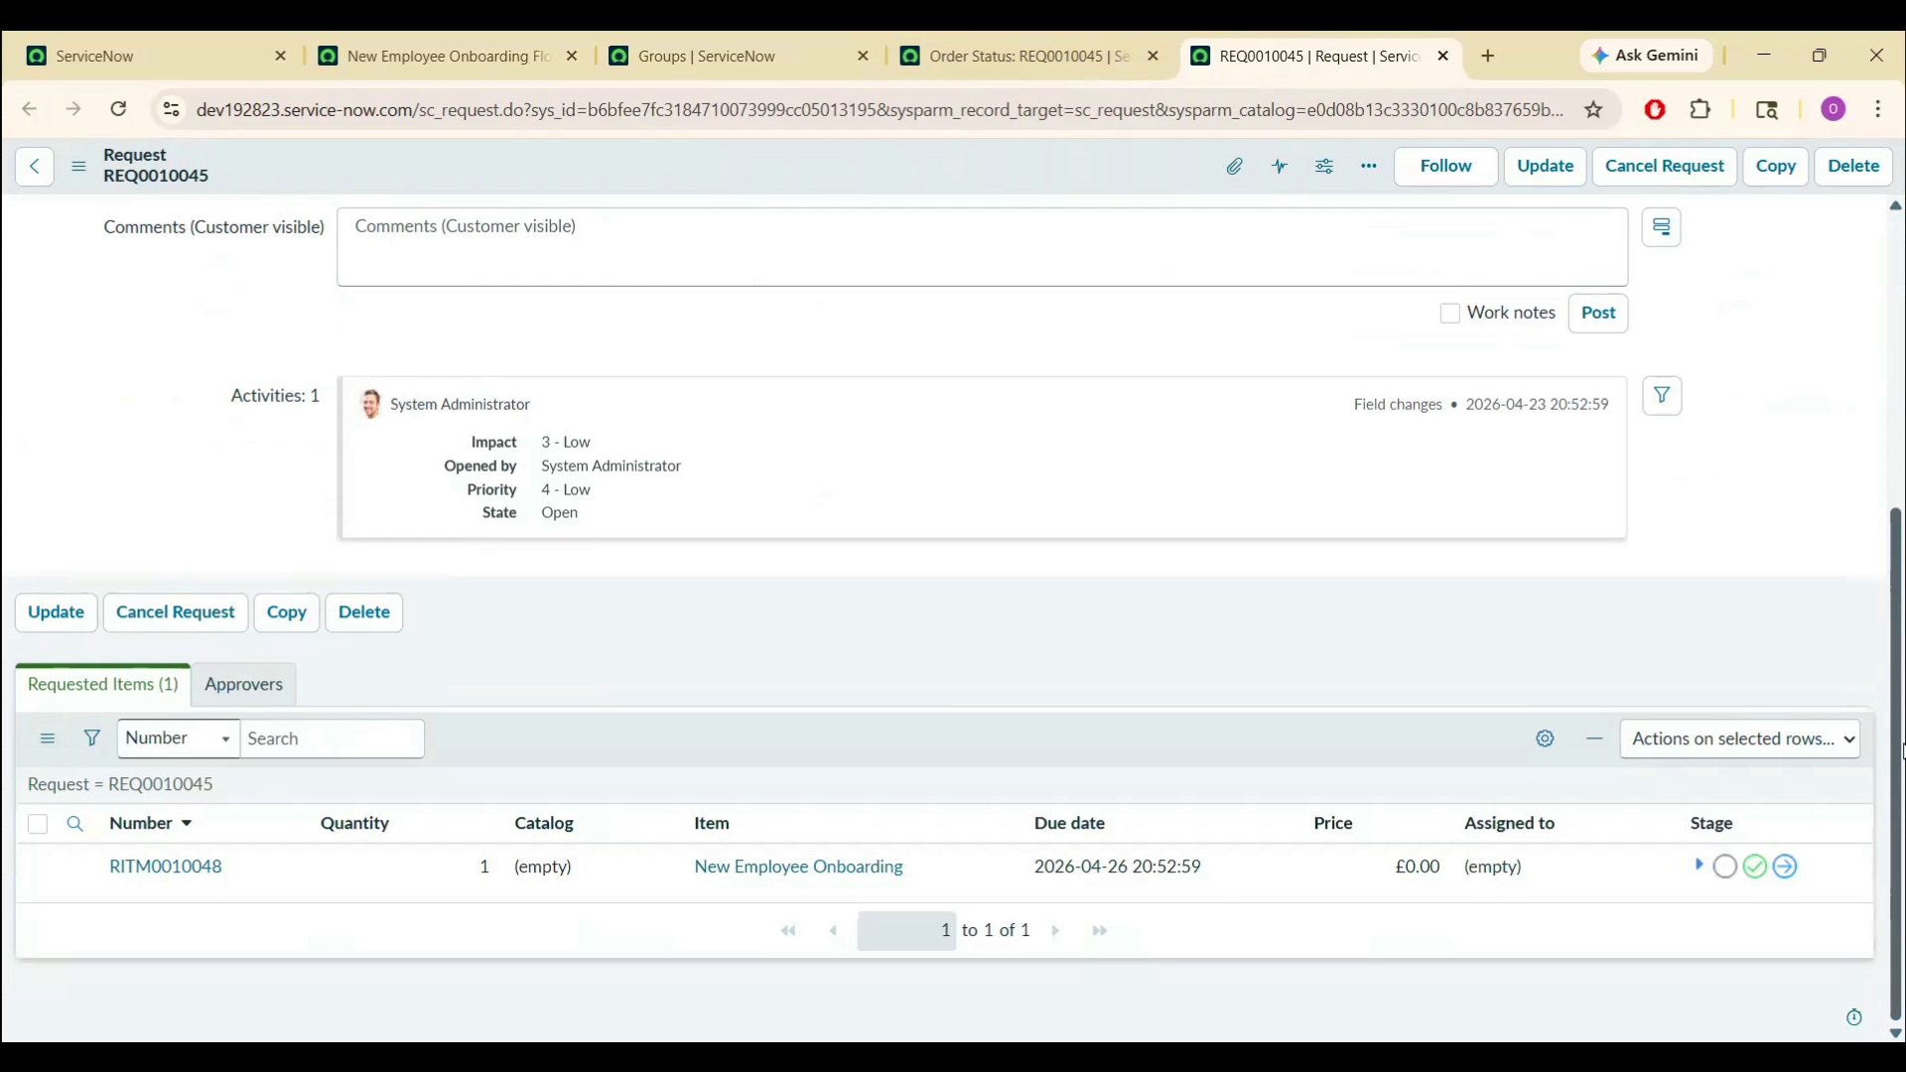
left_click(198, 867)
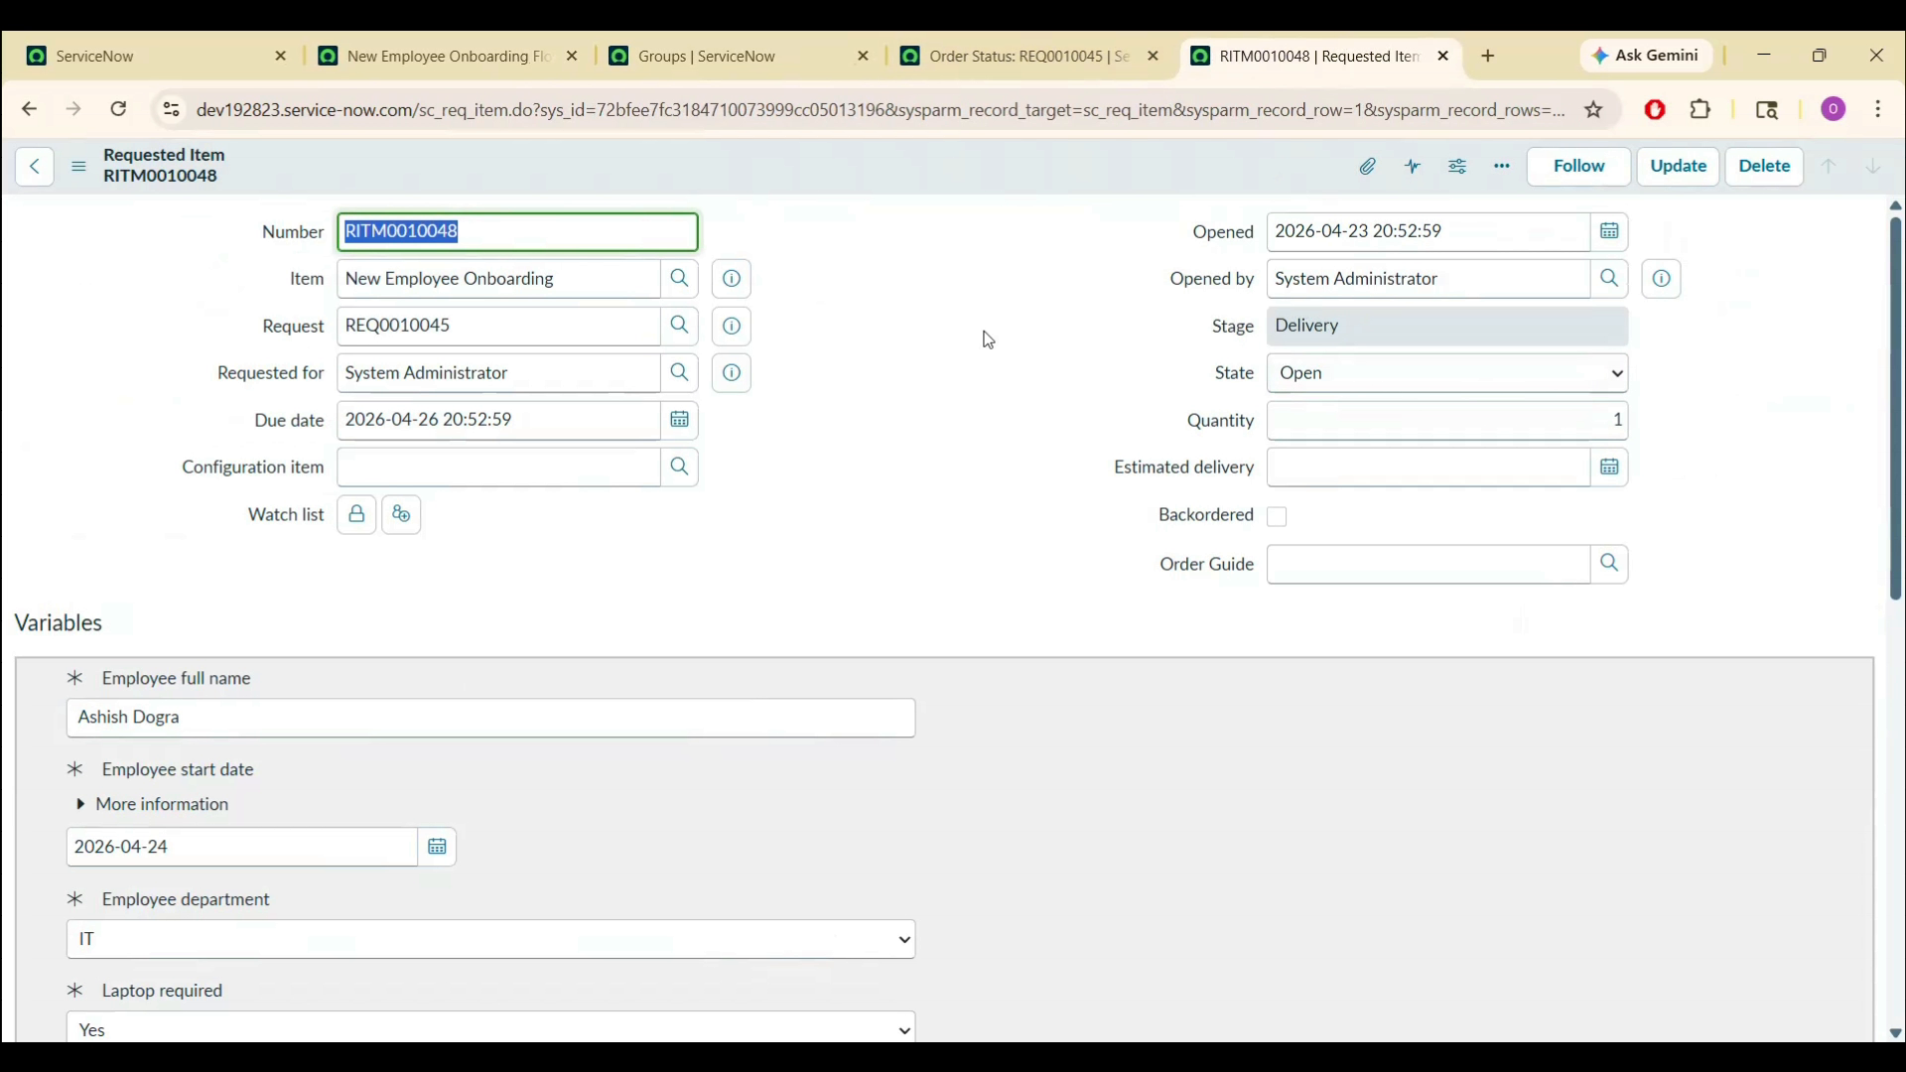
left_click(1413, 420)
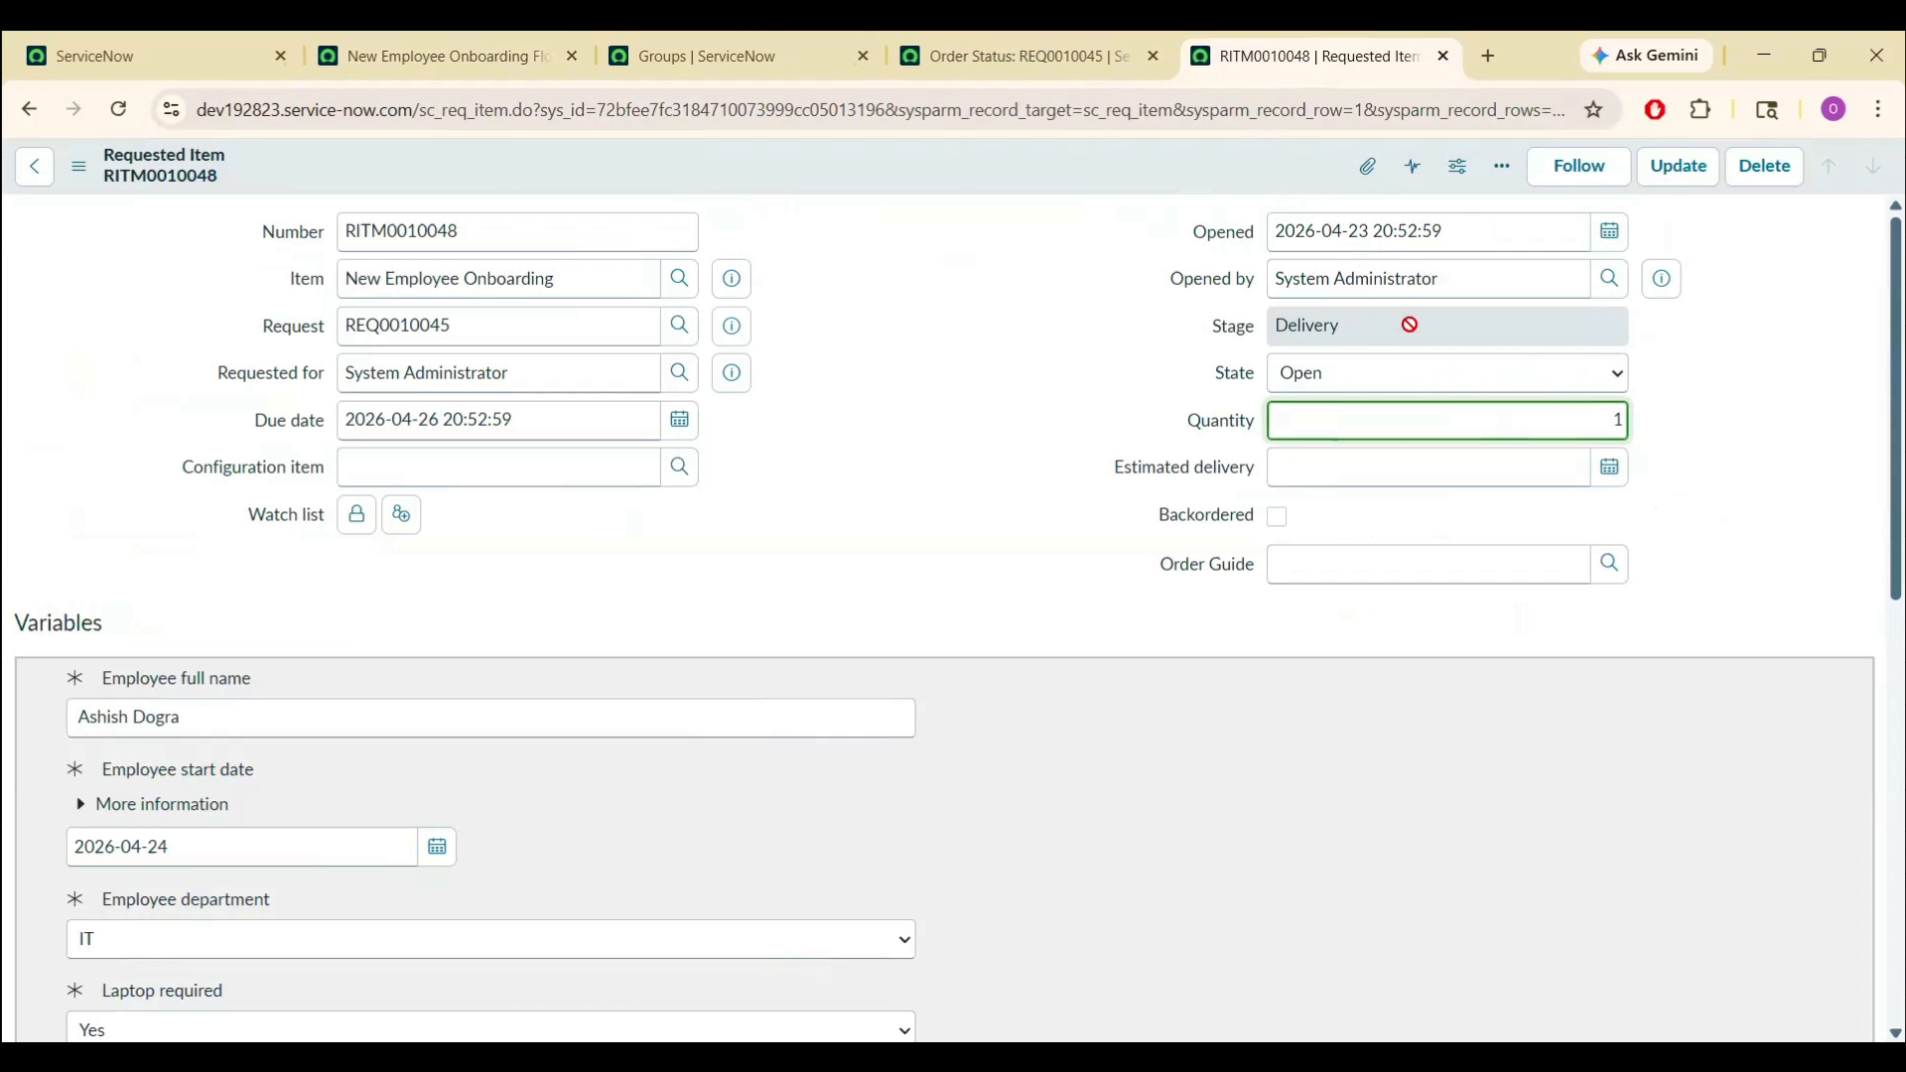
scroll(600, 955, "down", 10)
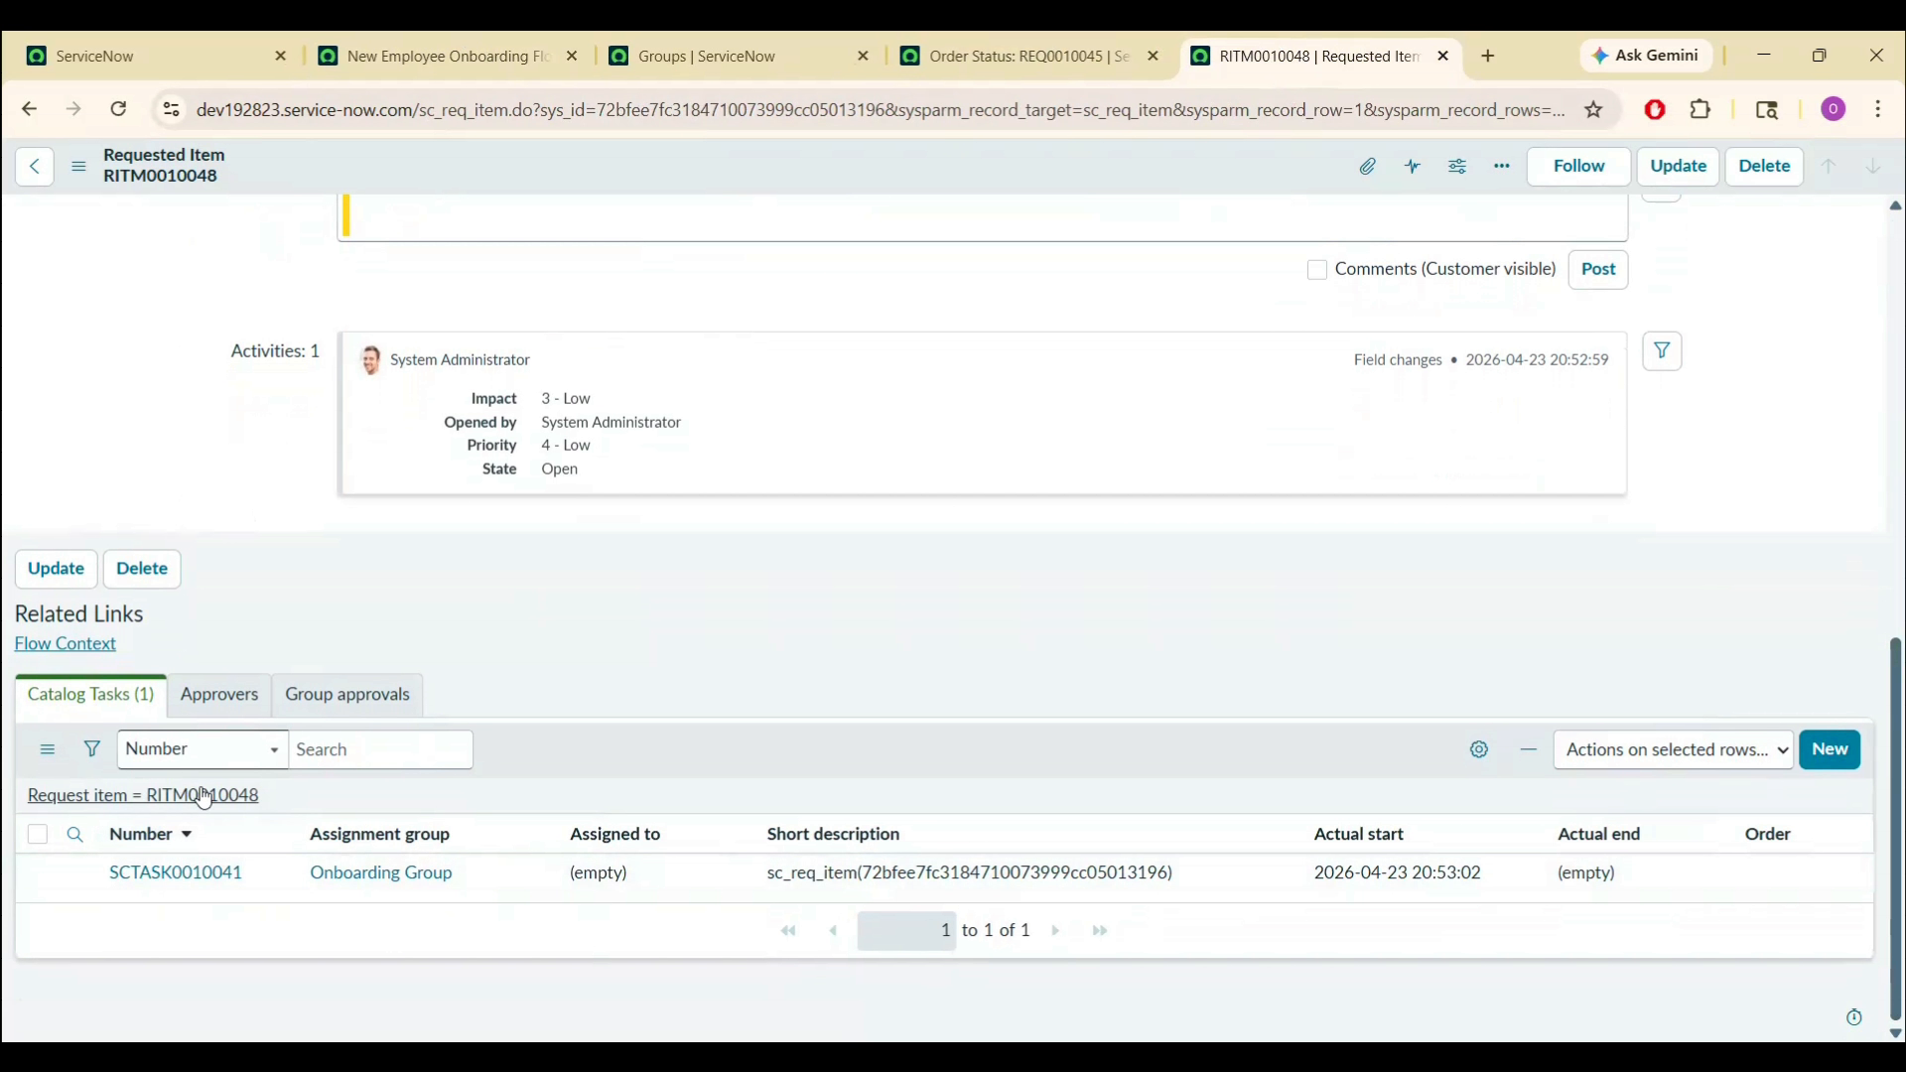
left_click(191, 882)
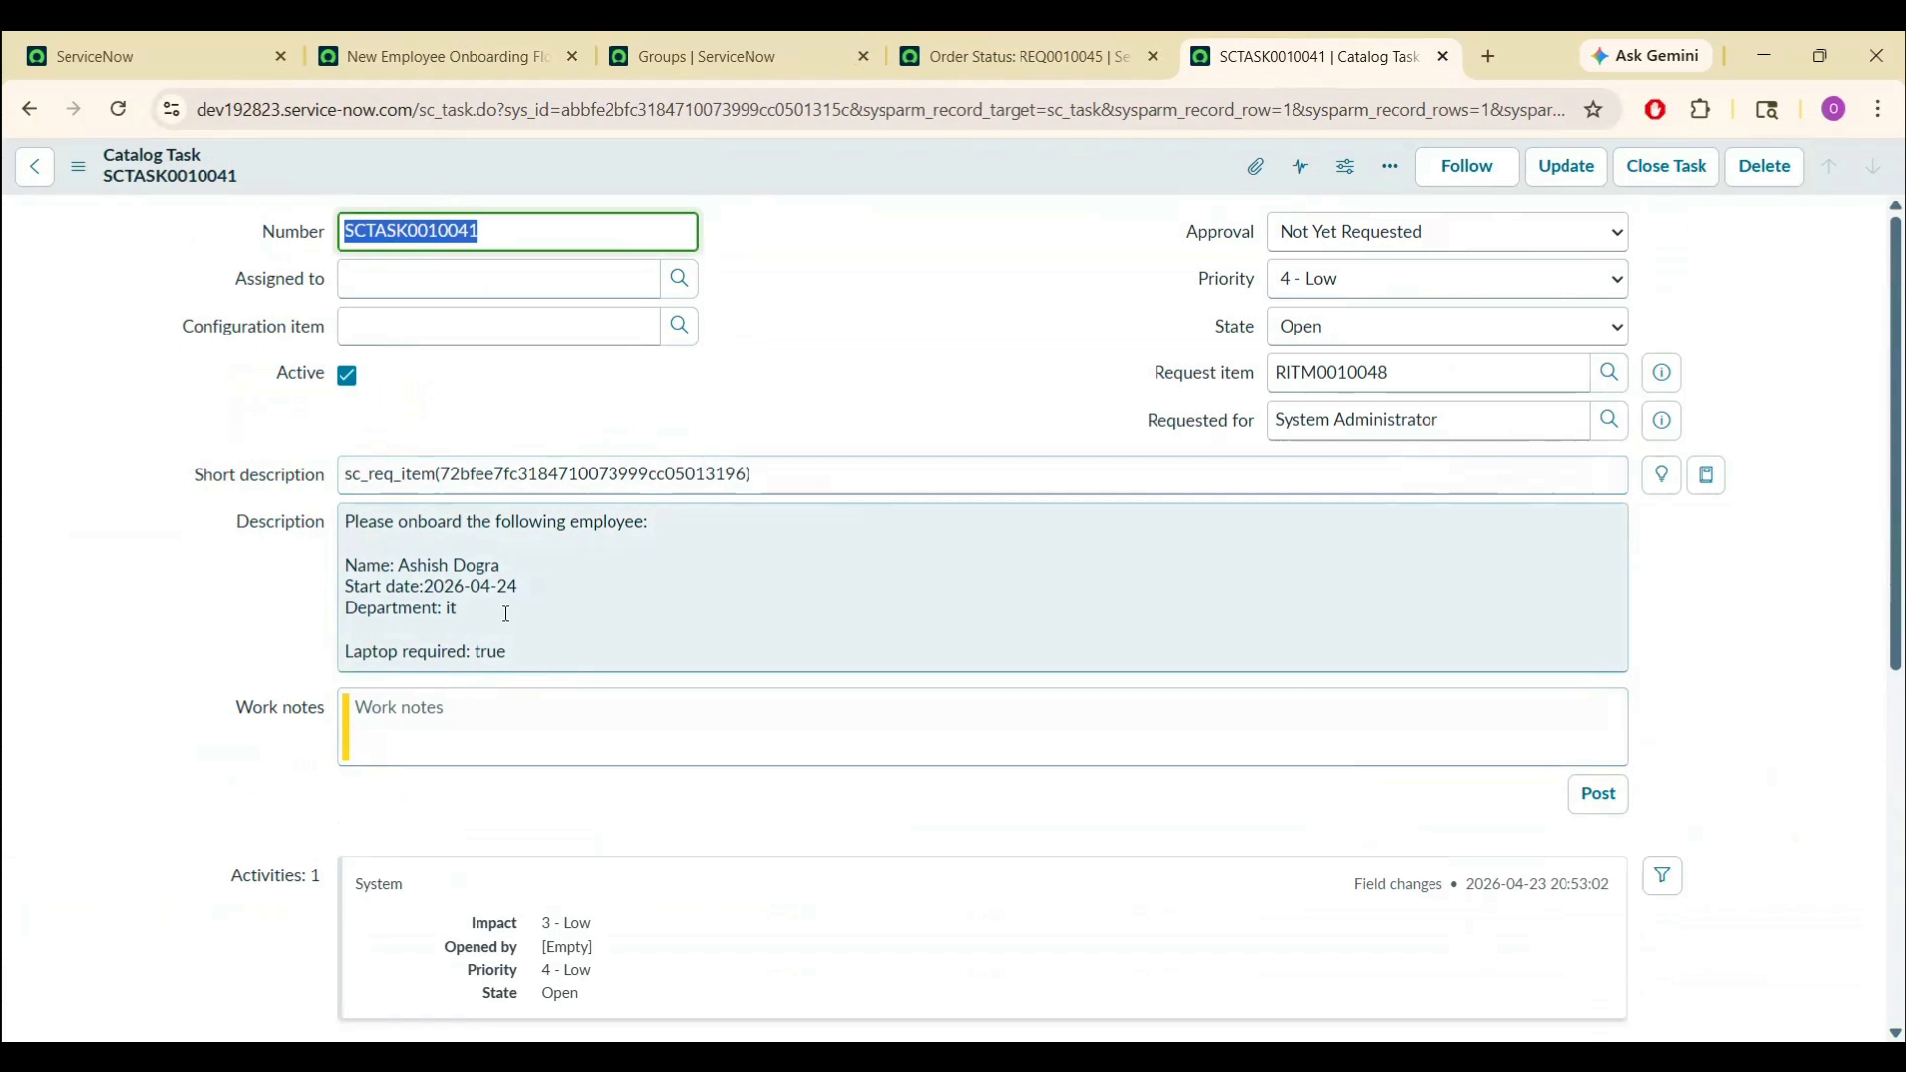
- Inspect and select the task's short description, then go back to Workflow Studio
left_click_drag(351, 531, 586, 672)
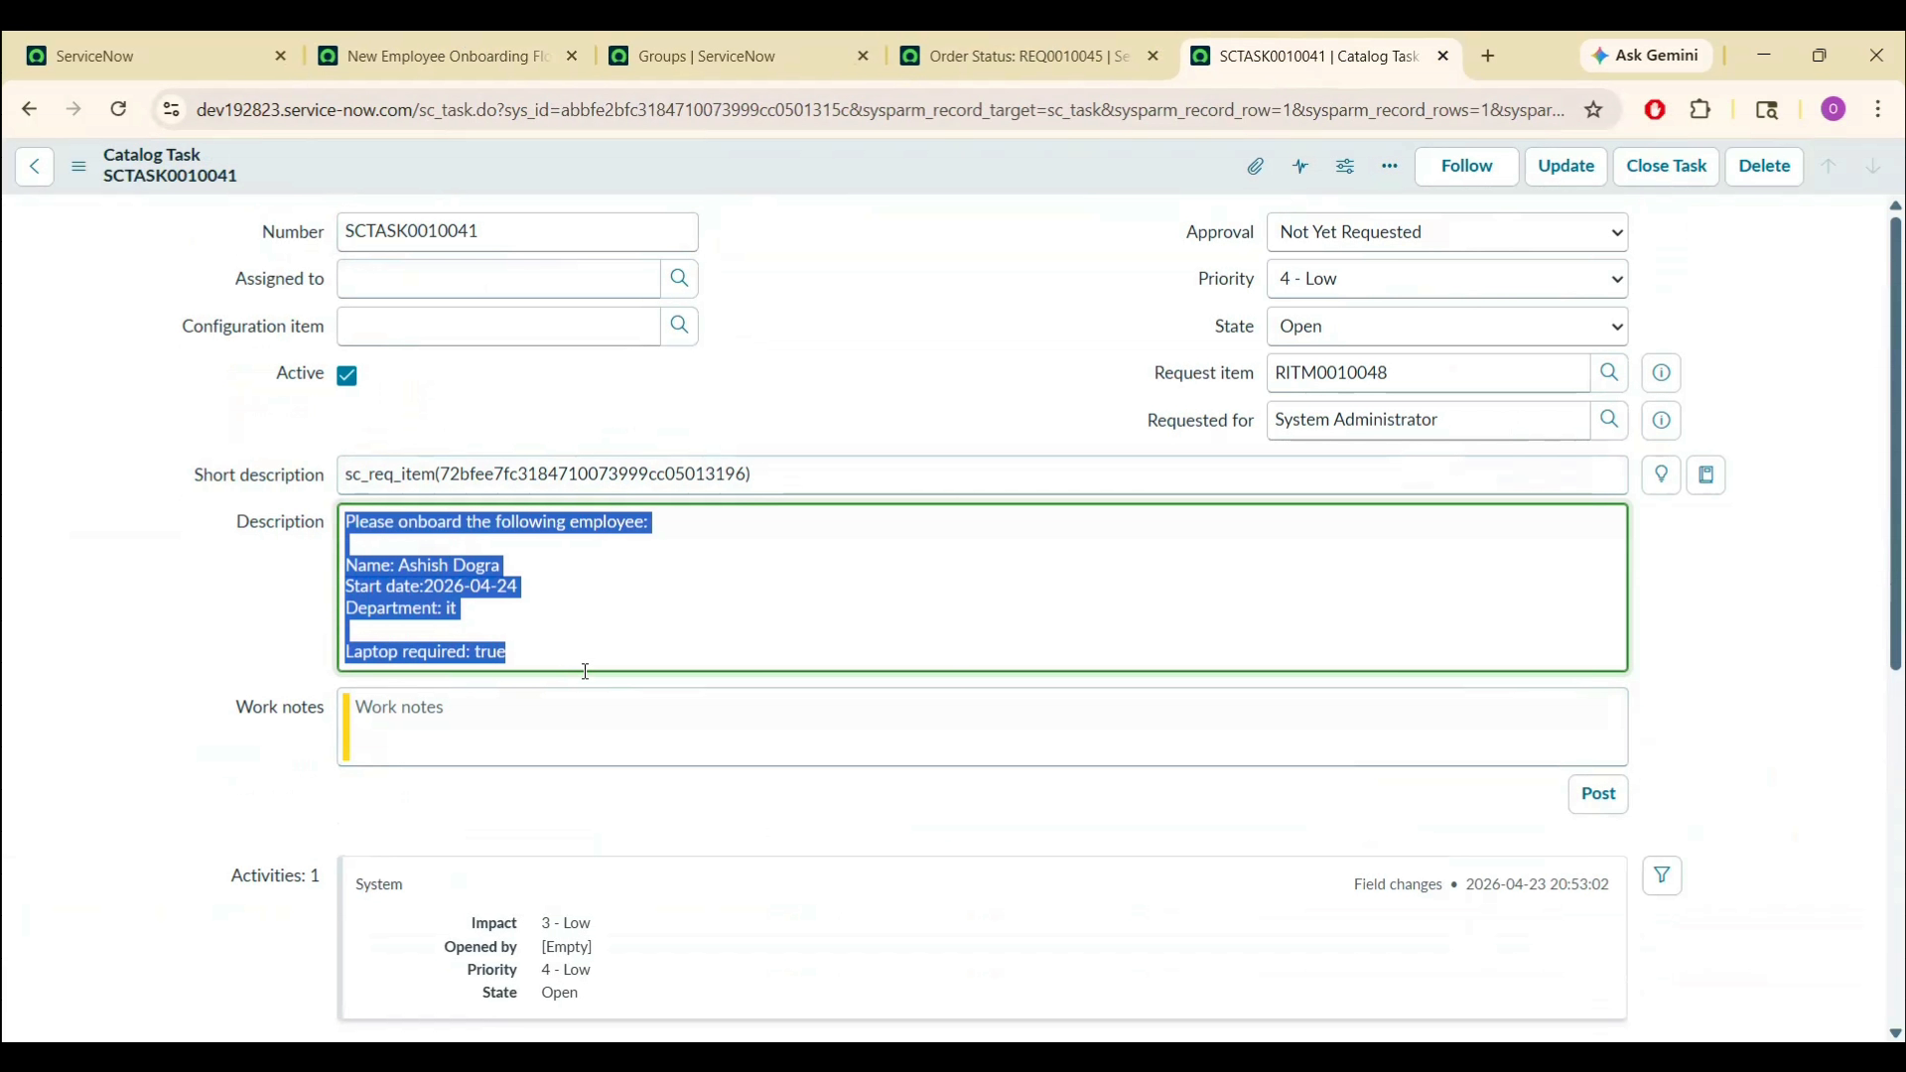
left_click(586, 672)
triple_click(389, 477)
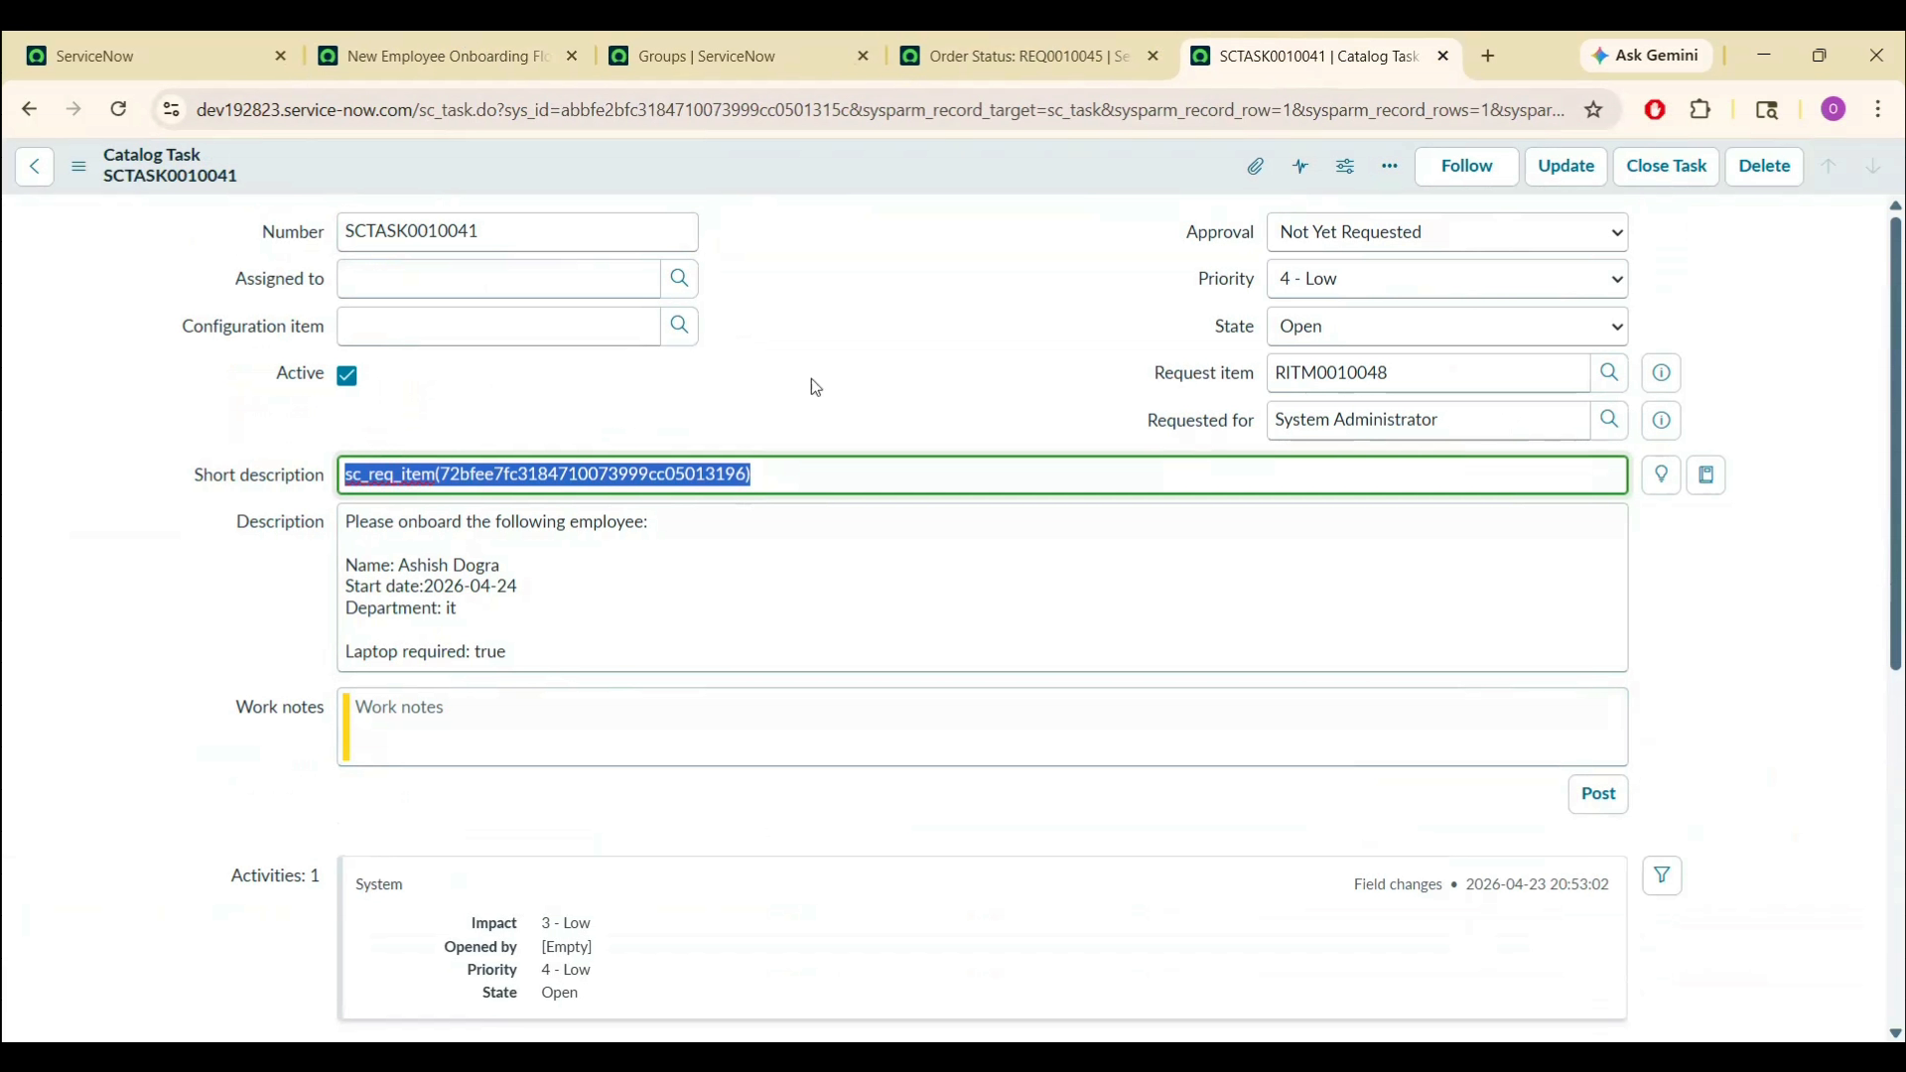
left_click(466, 57)
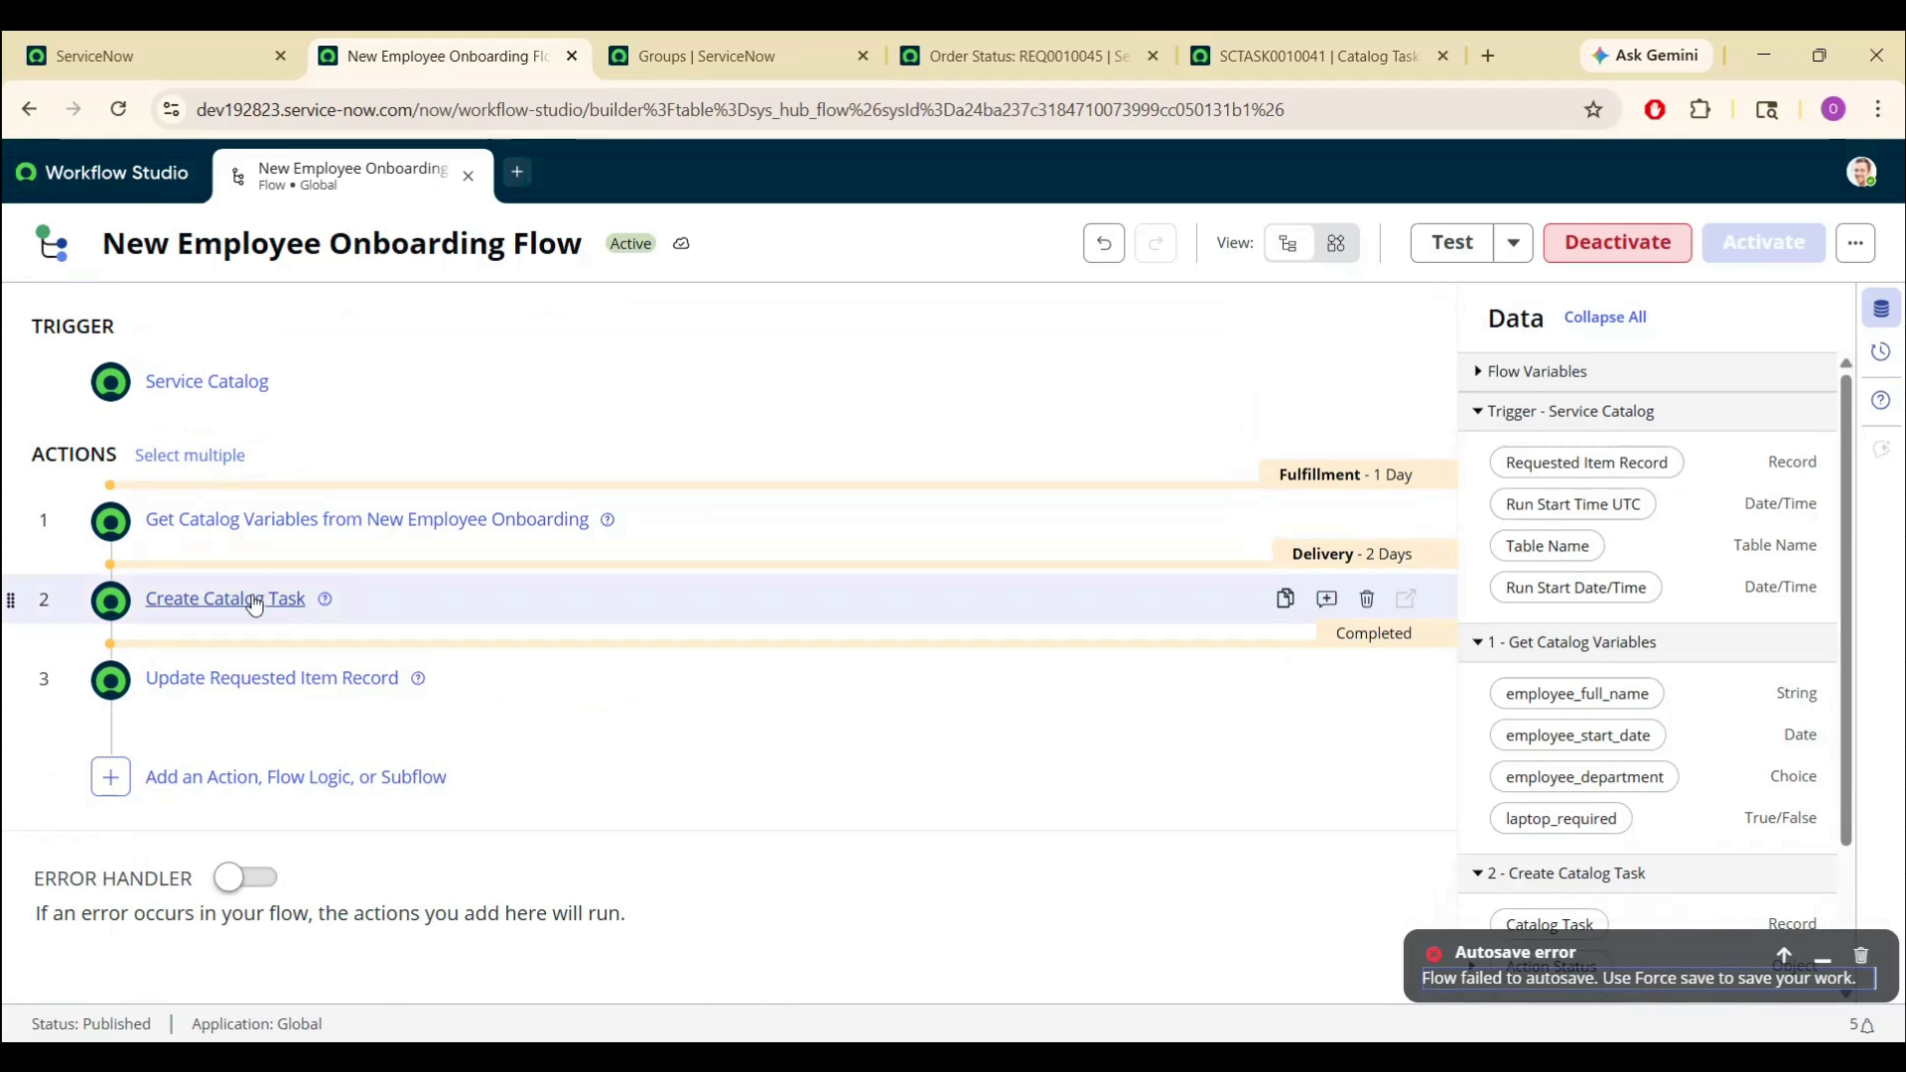
- Make the task Short Description 'Onboard new employee:' plus the employee name pill, then reactivate
left_click(256, 600)
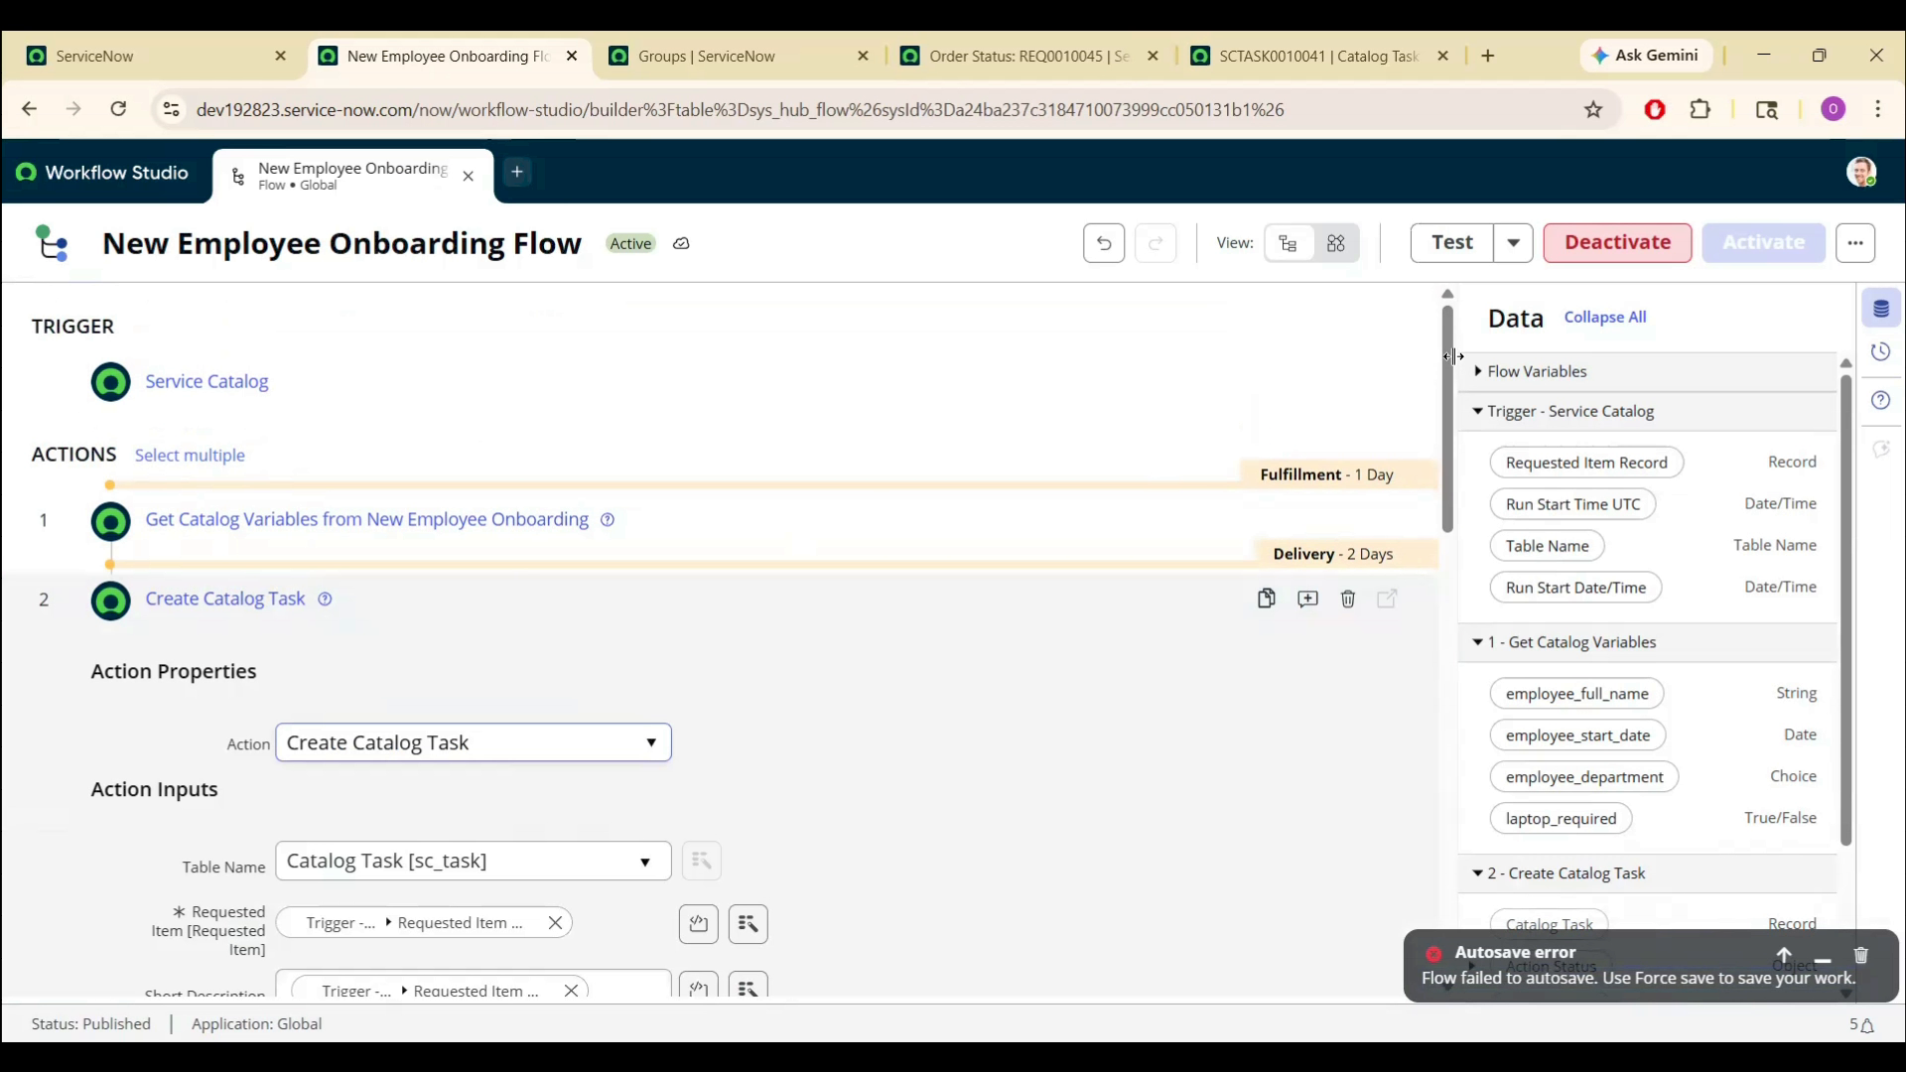
scroll(1456, 413, "down", 1)
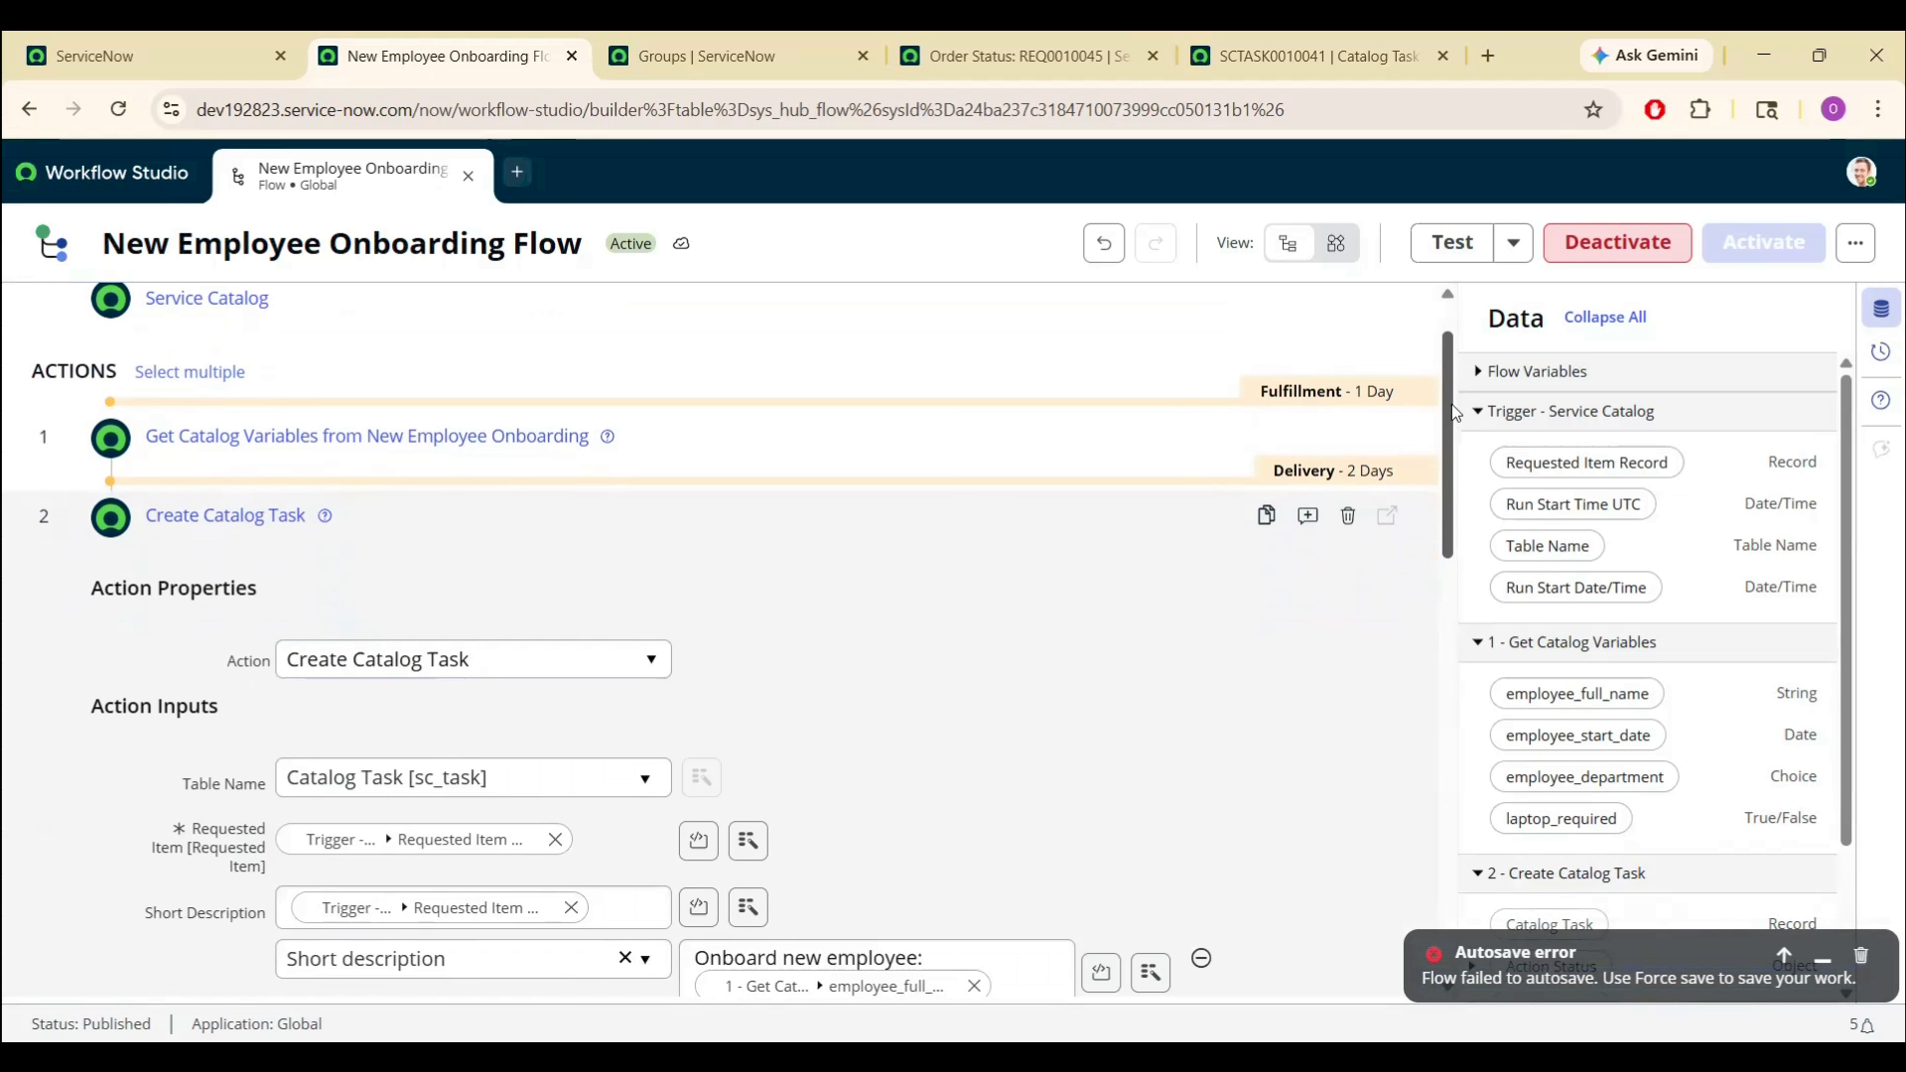
left_click_drag(1455, 413, 1469, 515)
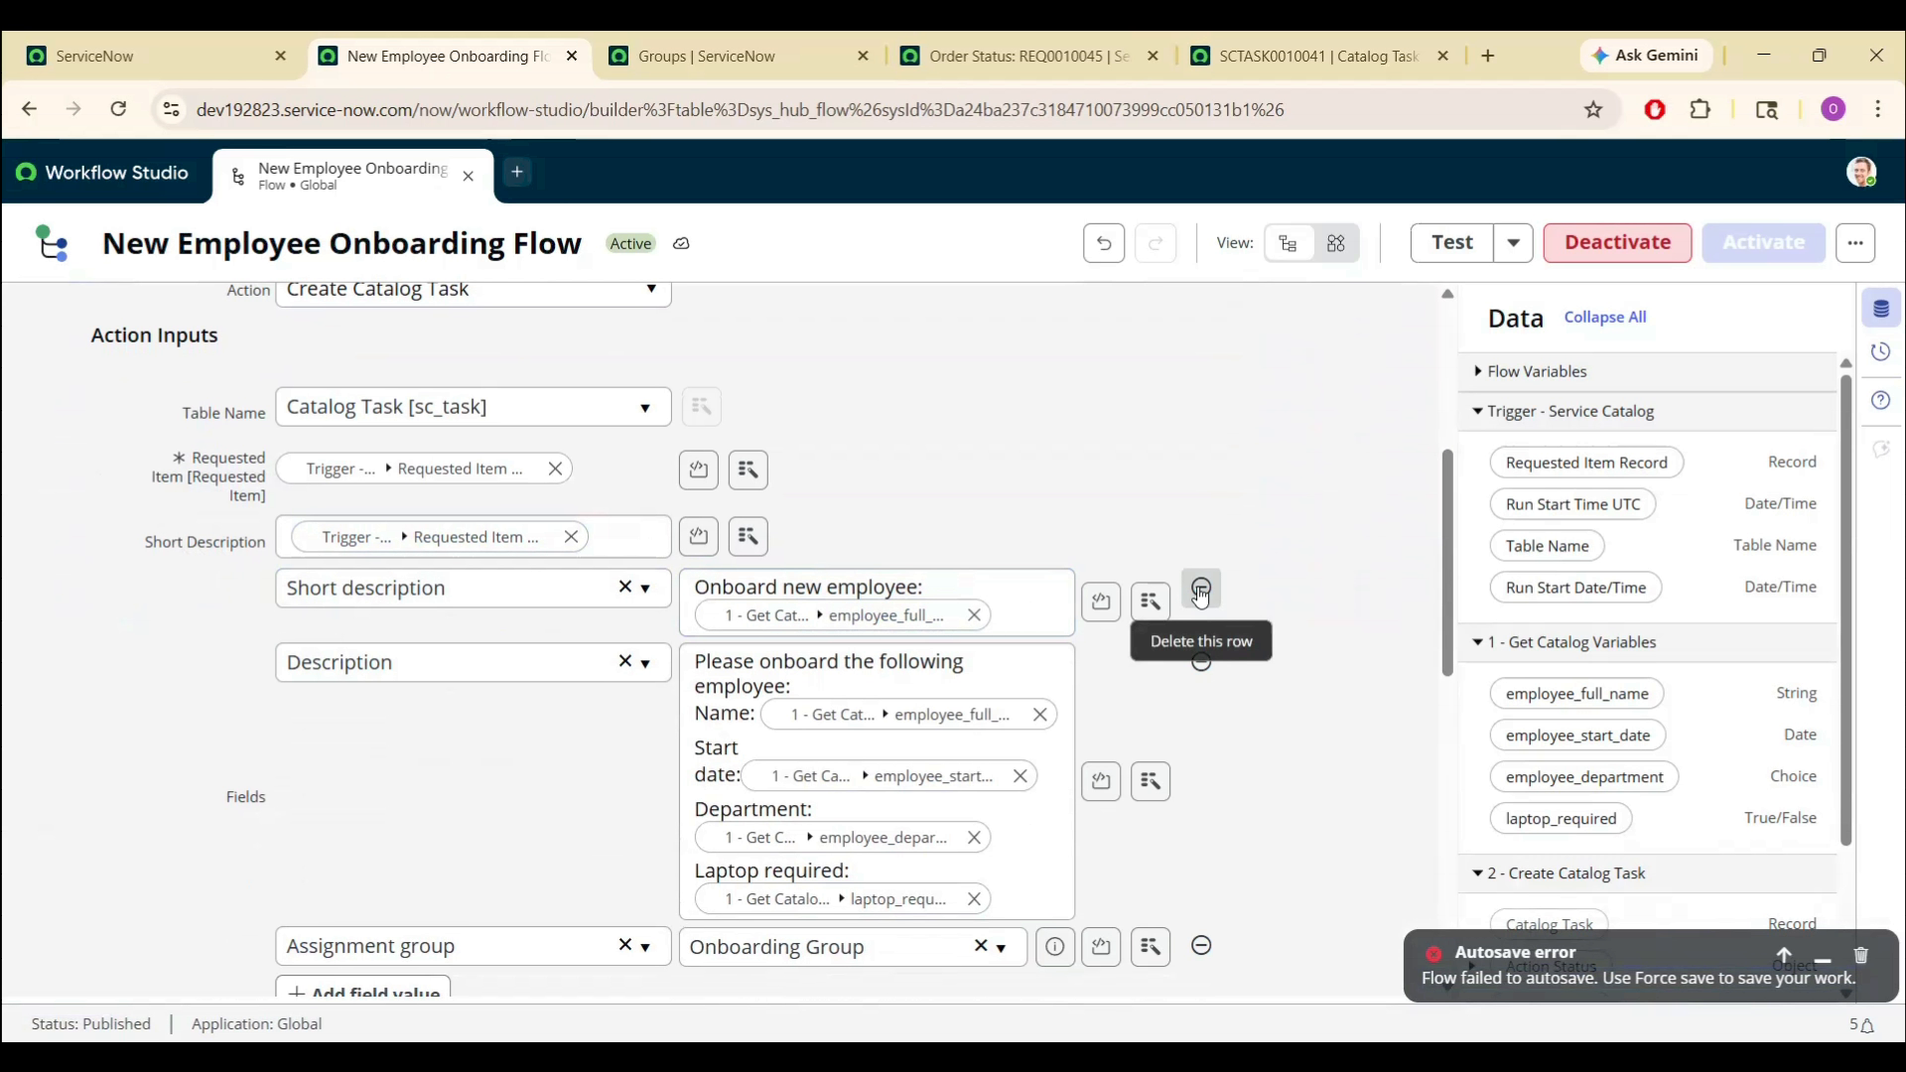
triple_click(978, 574)
key("ctrl+c")
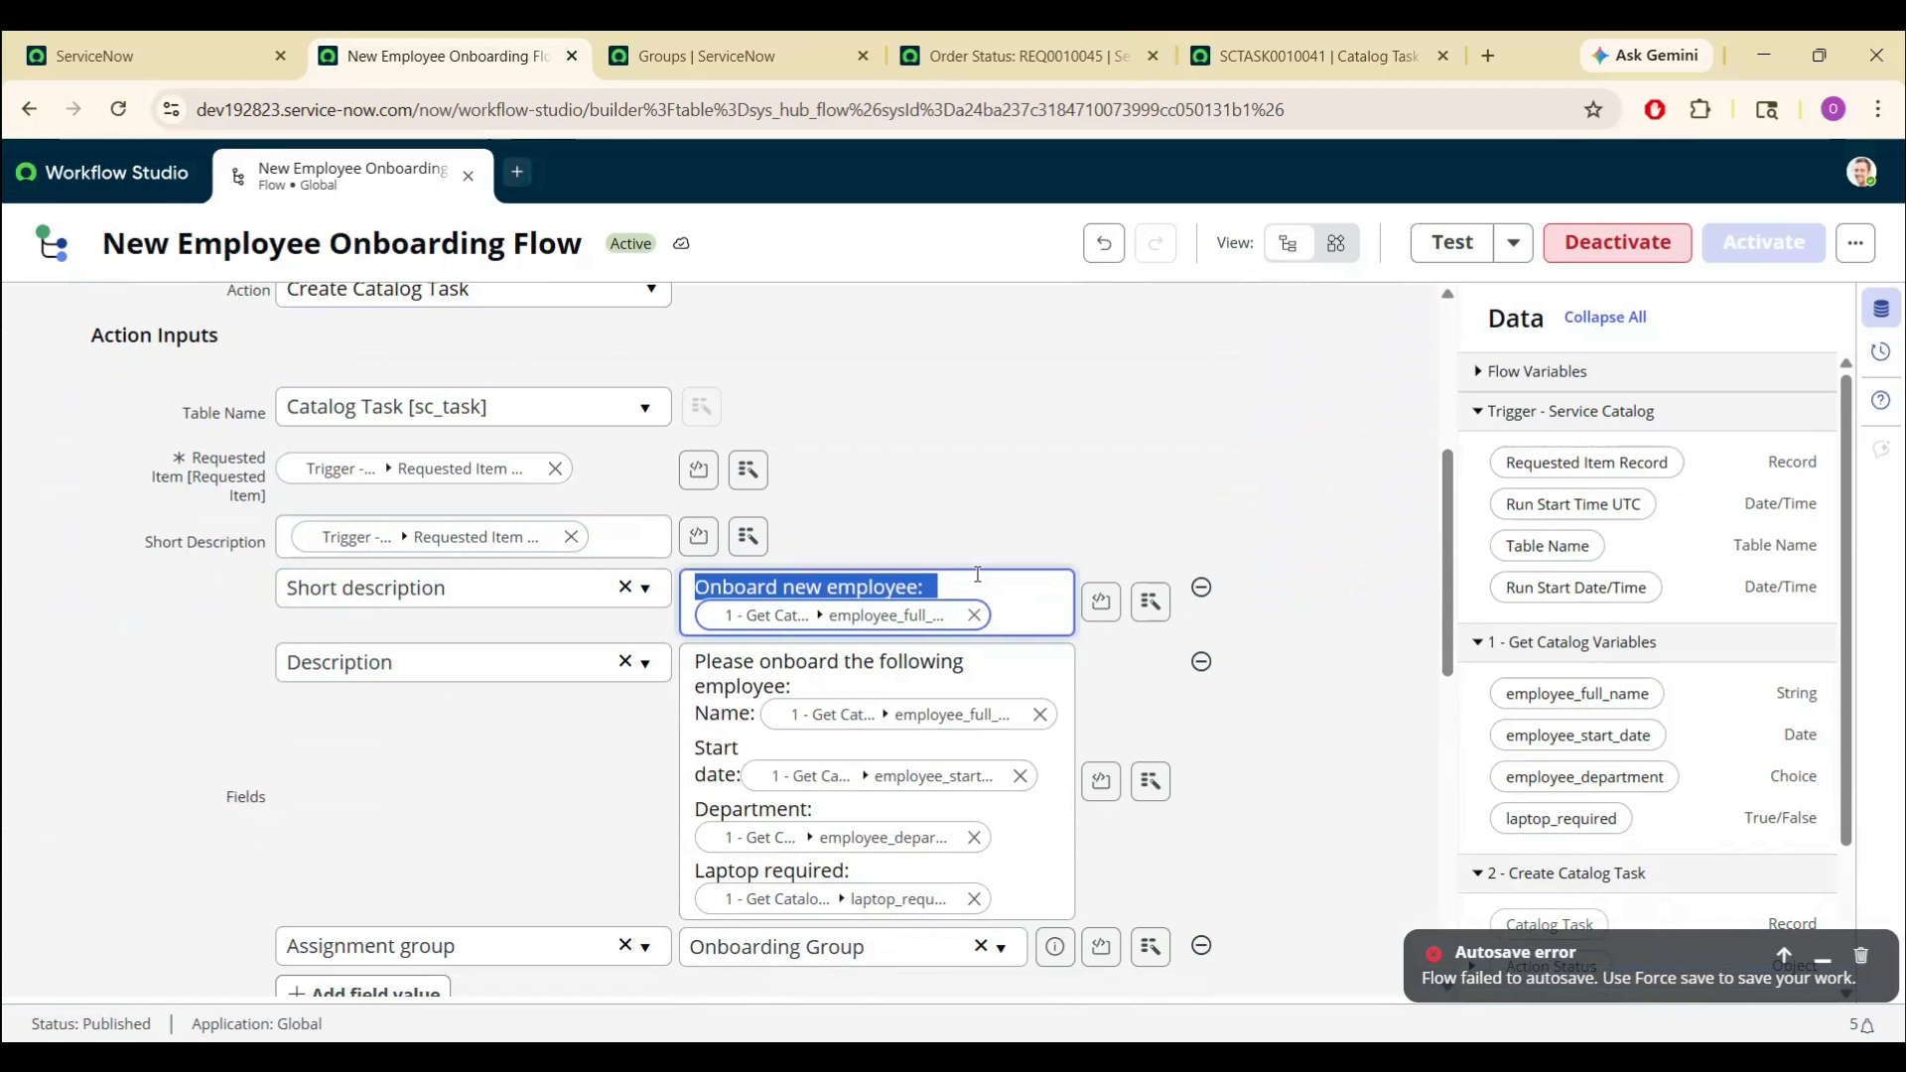
left_click(1201, 587)
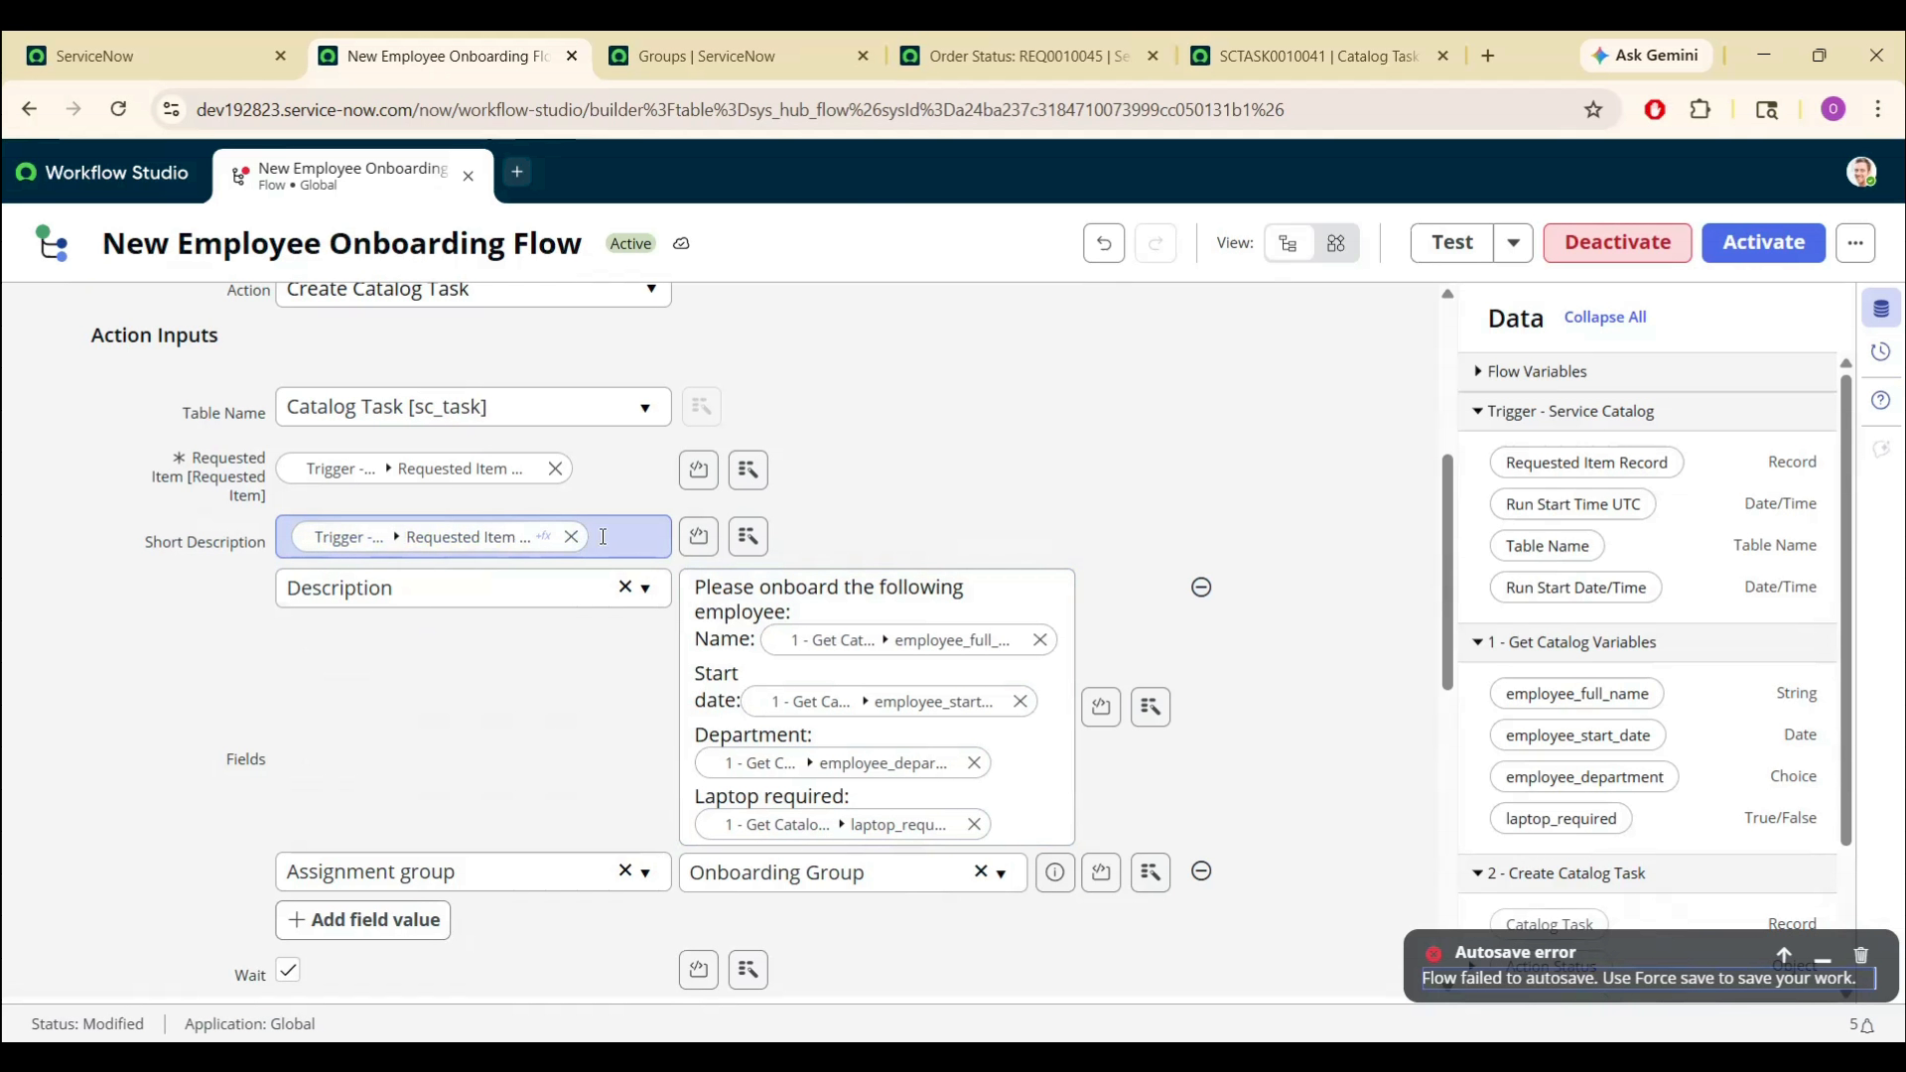
left_click(570, 537)
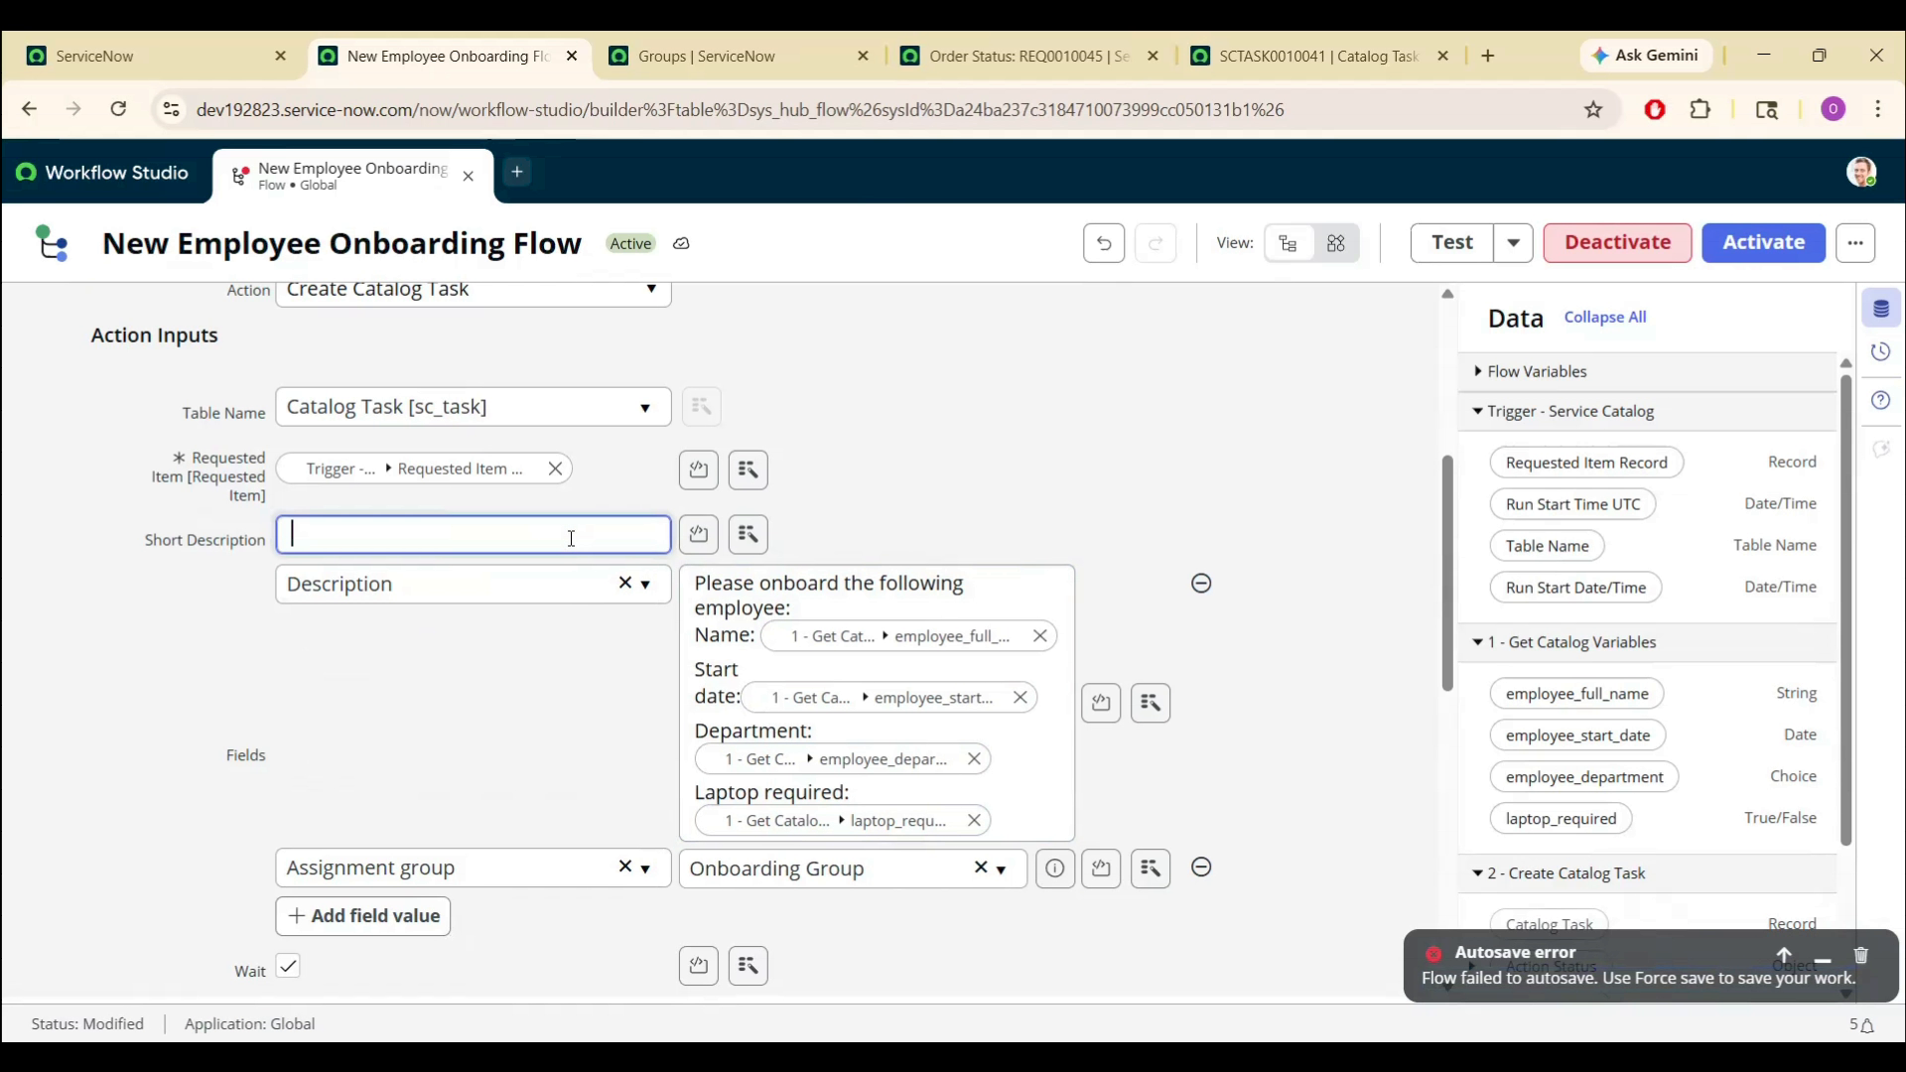
key("ctrl+v")
left_click(949, 519)
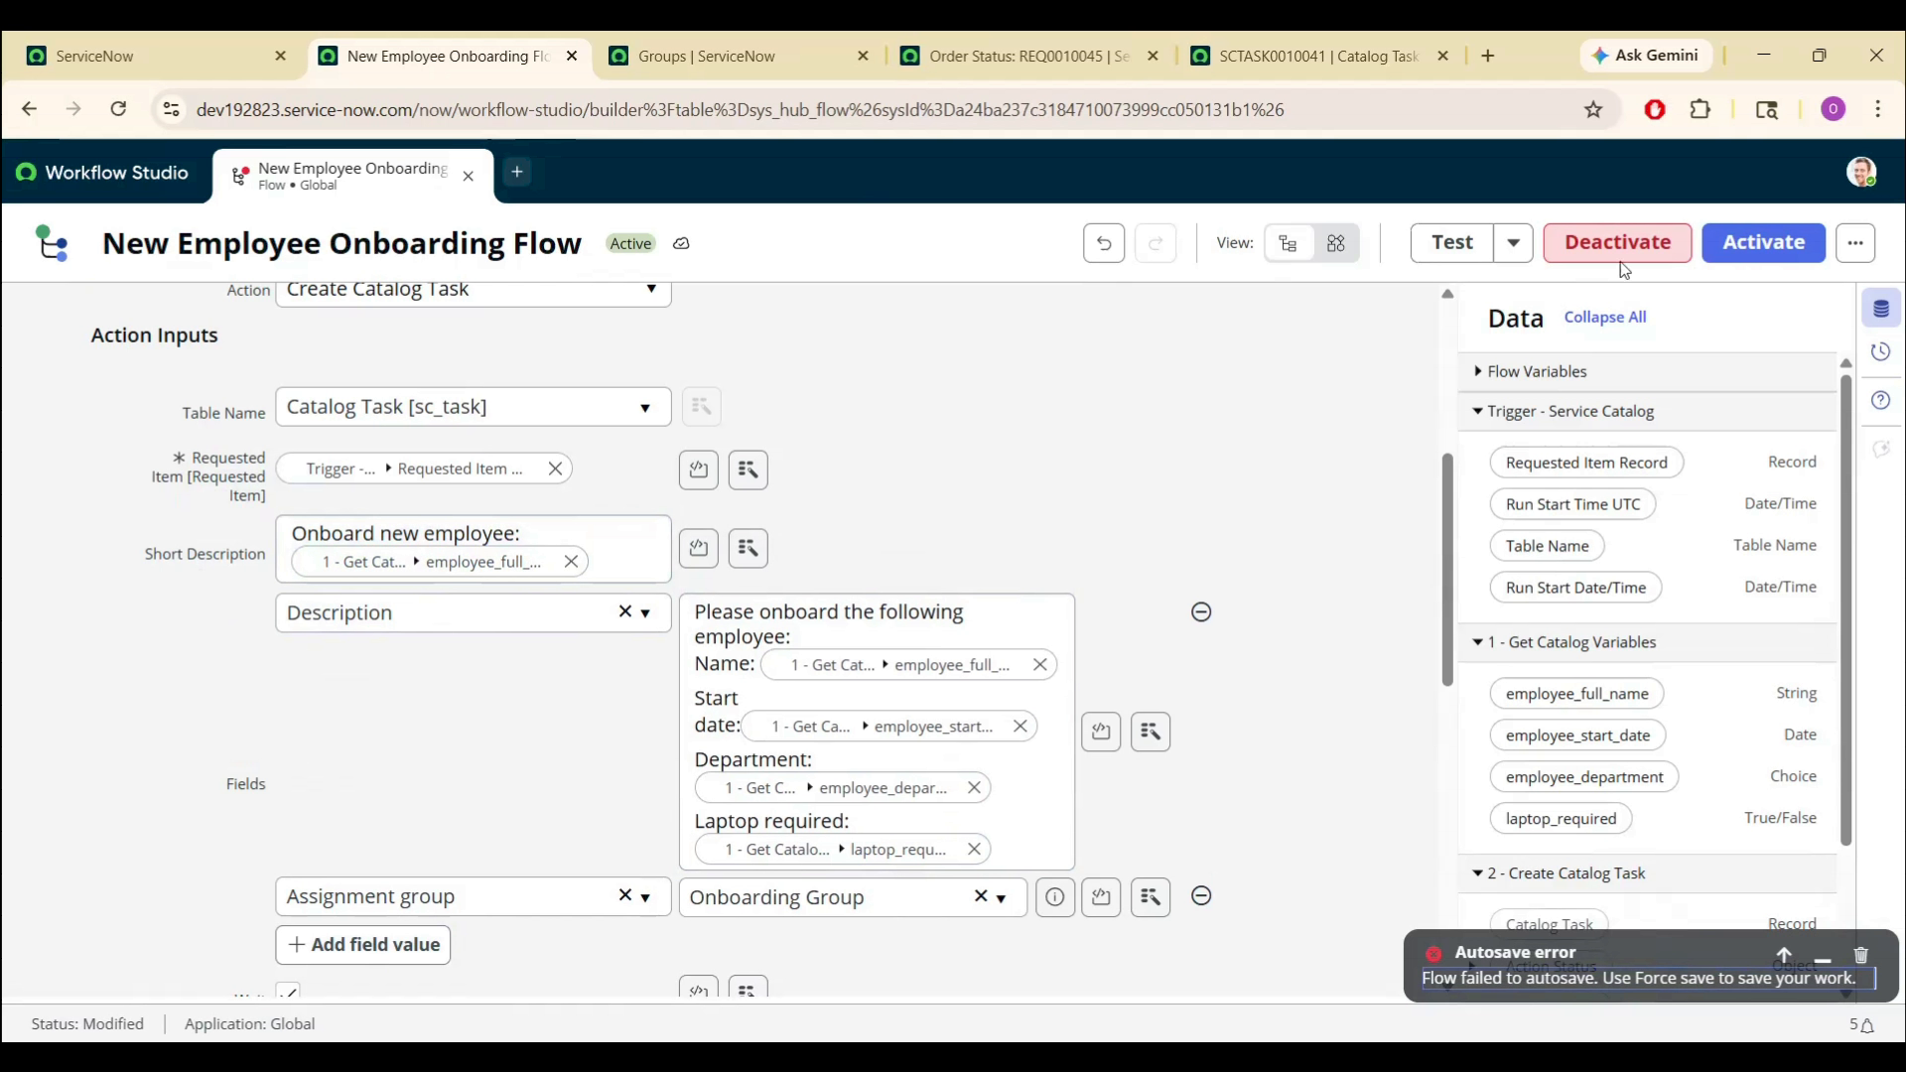
left_click(1761, 240)
left_click(1231, 498)
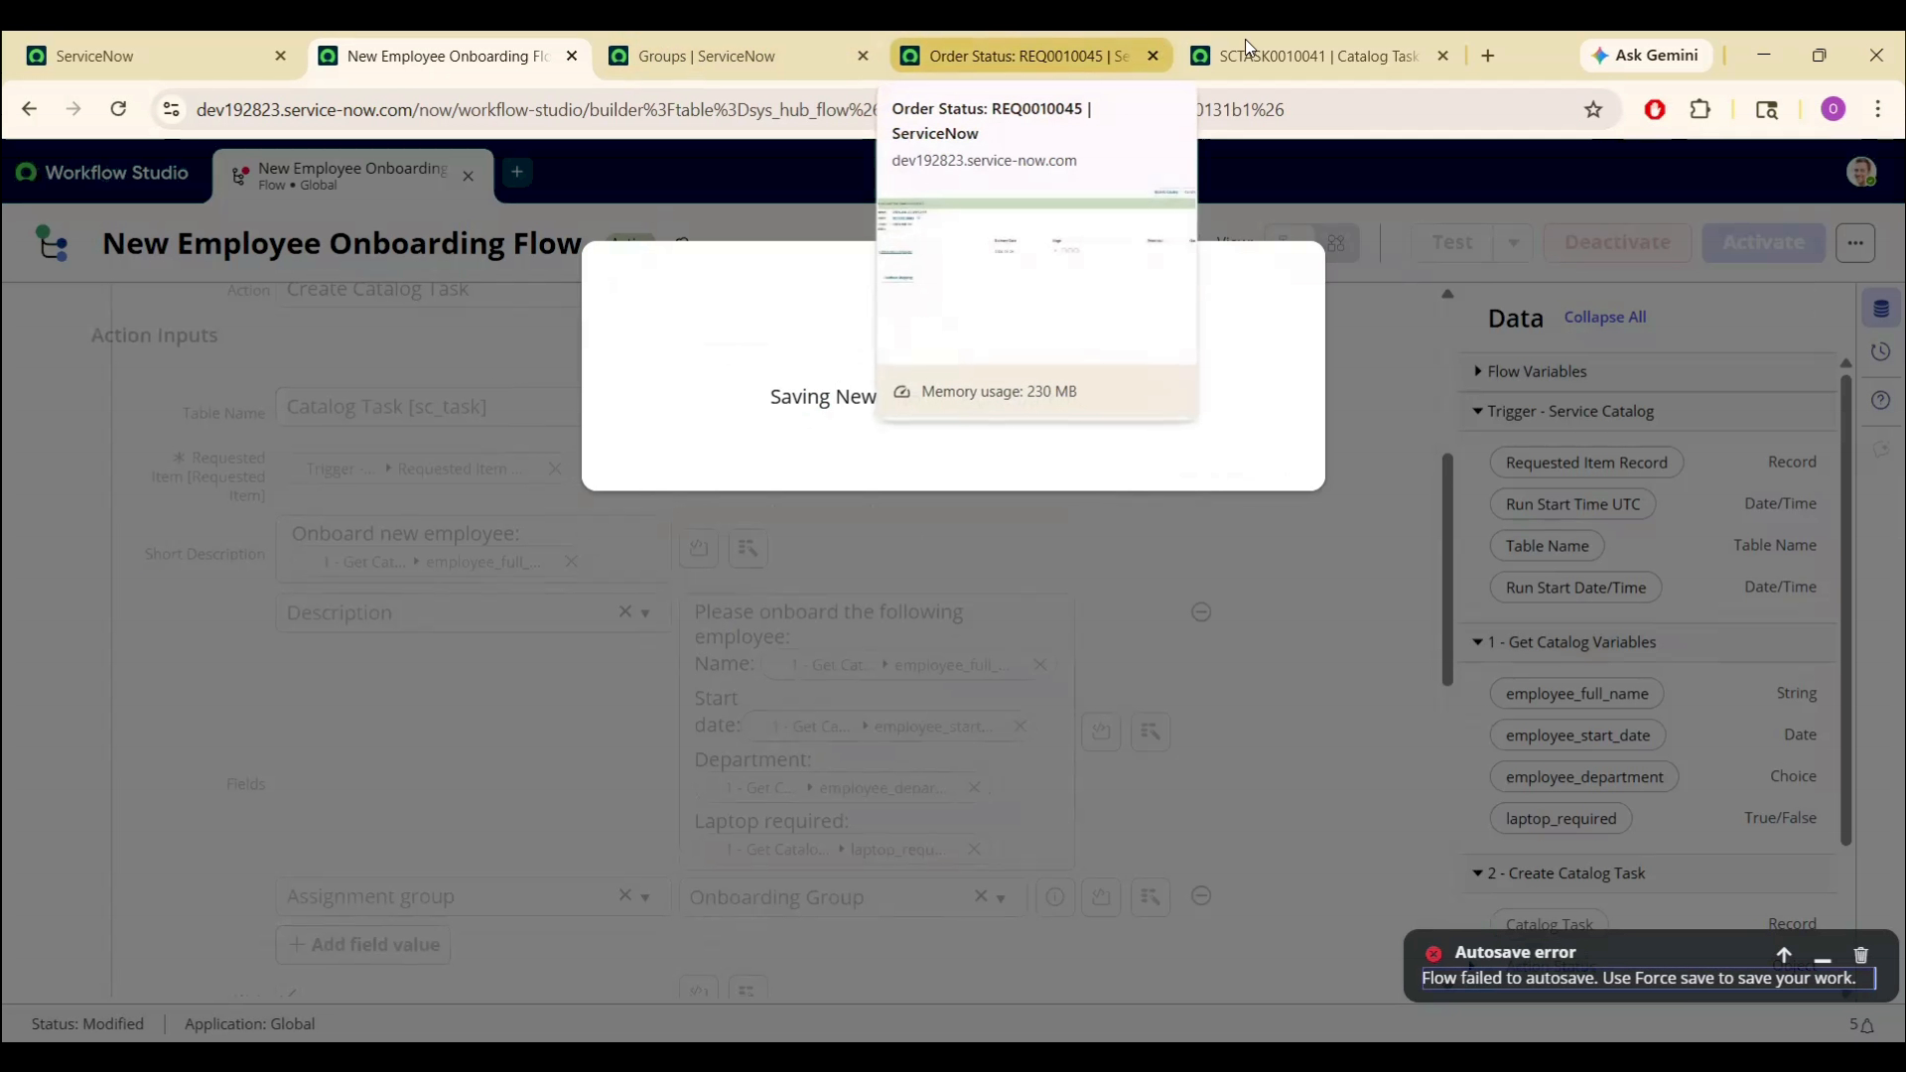
- Return to the onboarding catalog form and replace Employee full name with a different employee's name
left_click(1302, 44)
left_click(1003, 40)
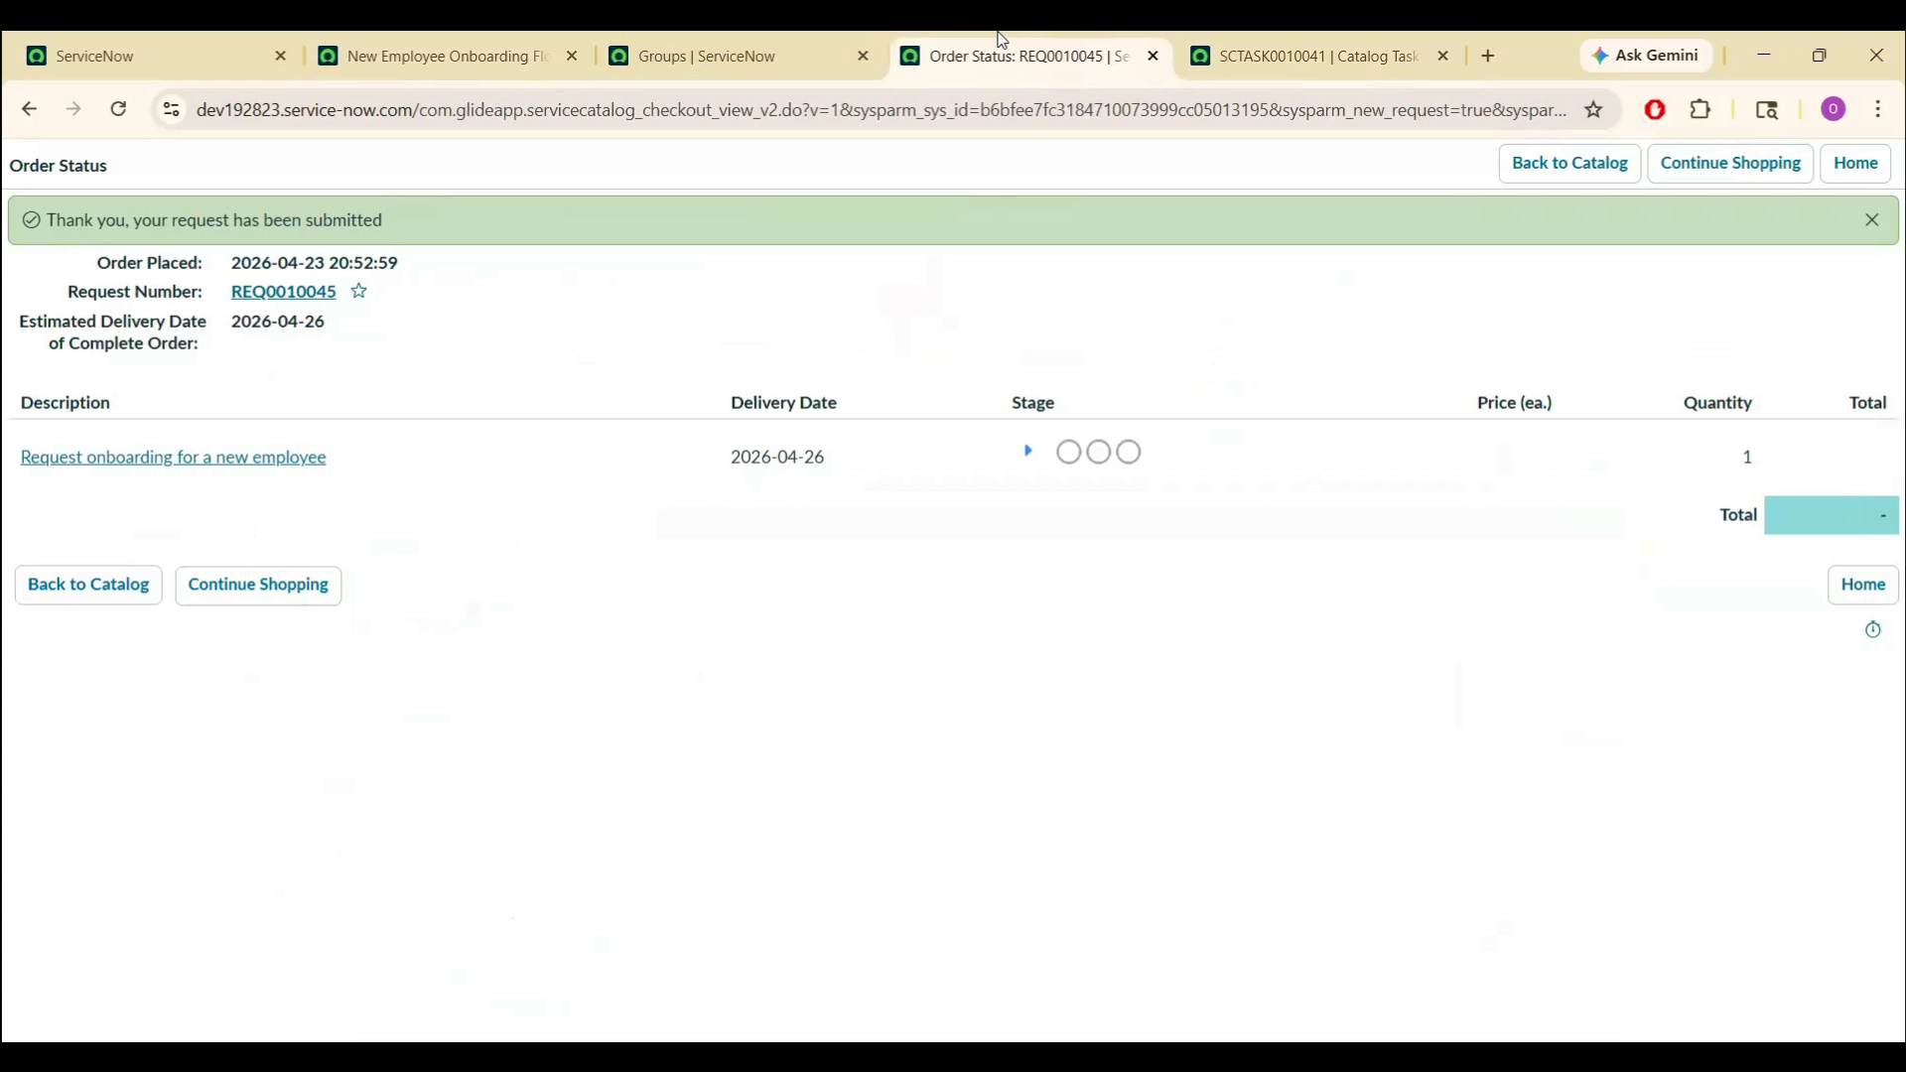
left_click(27, 111)
triple_click(286, 384)
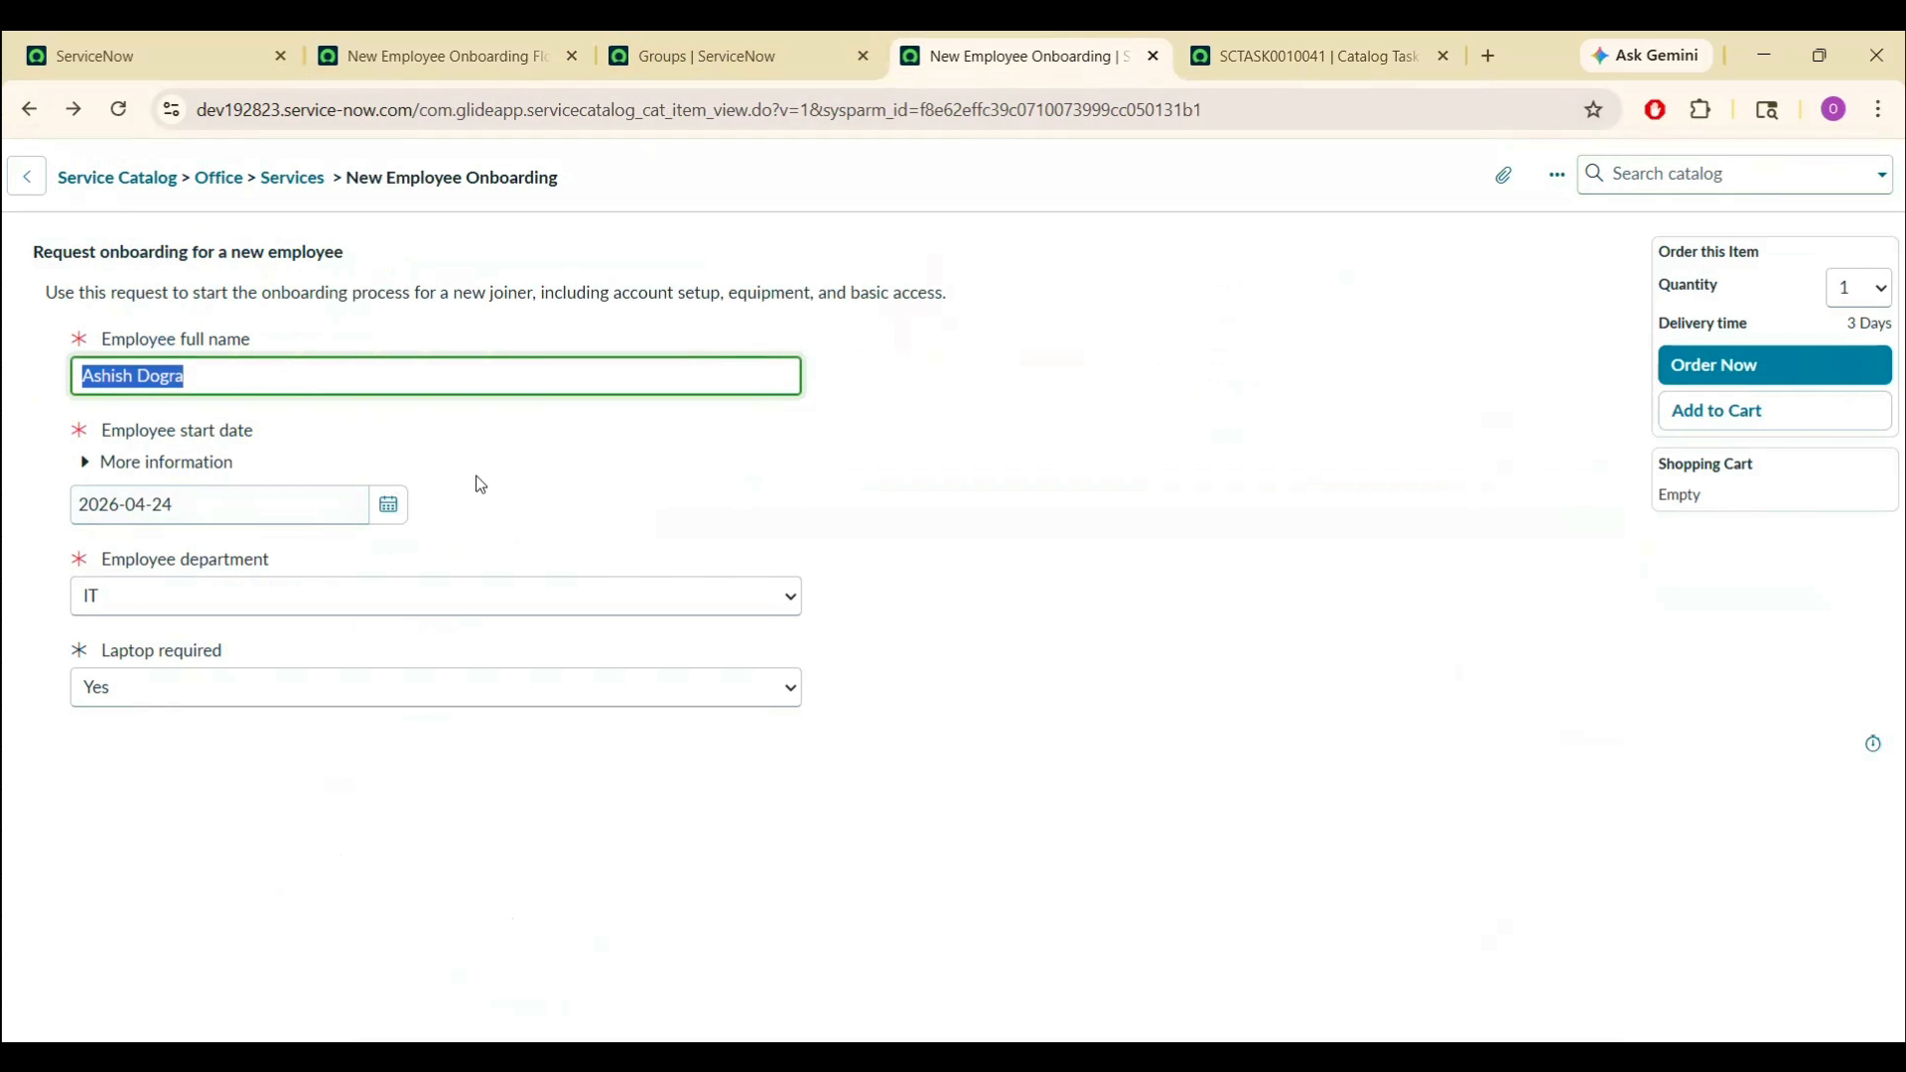
left_click(572, 482)
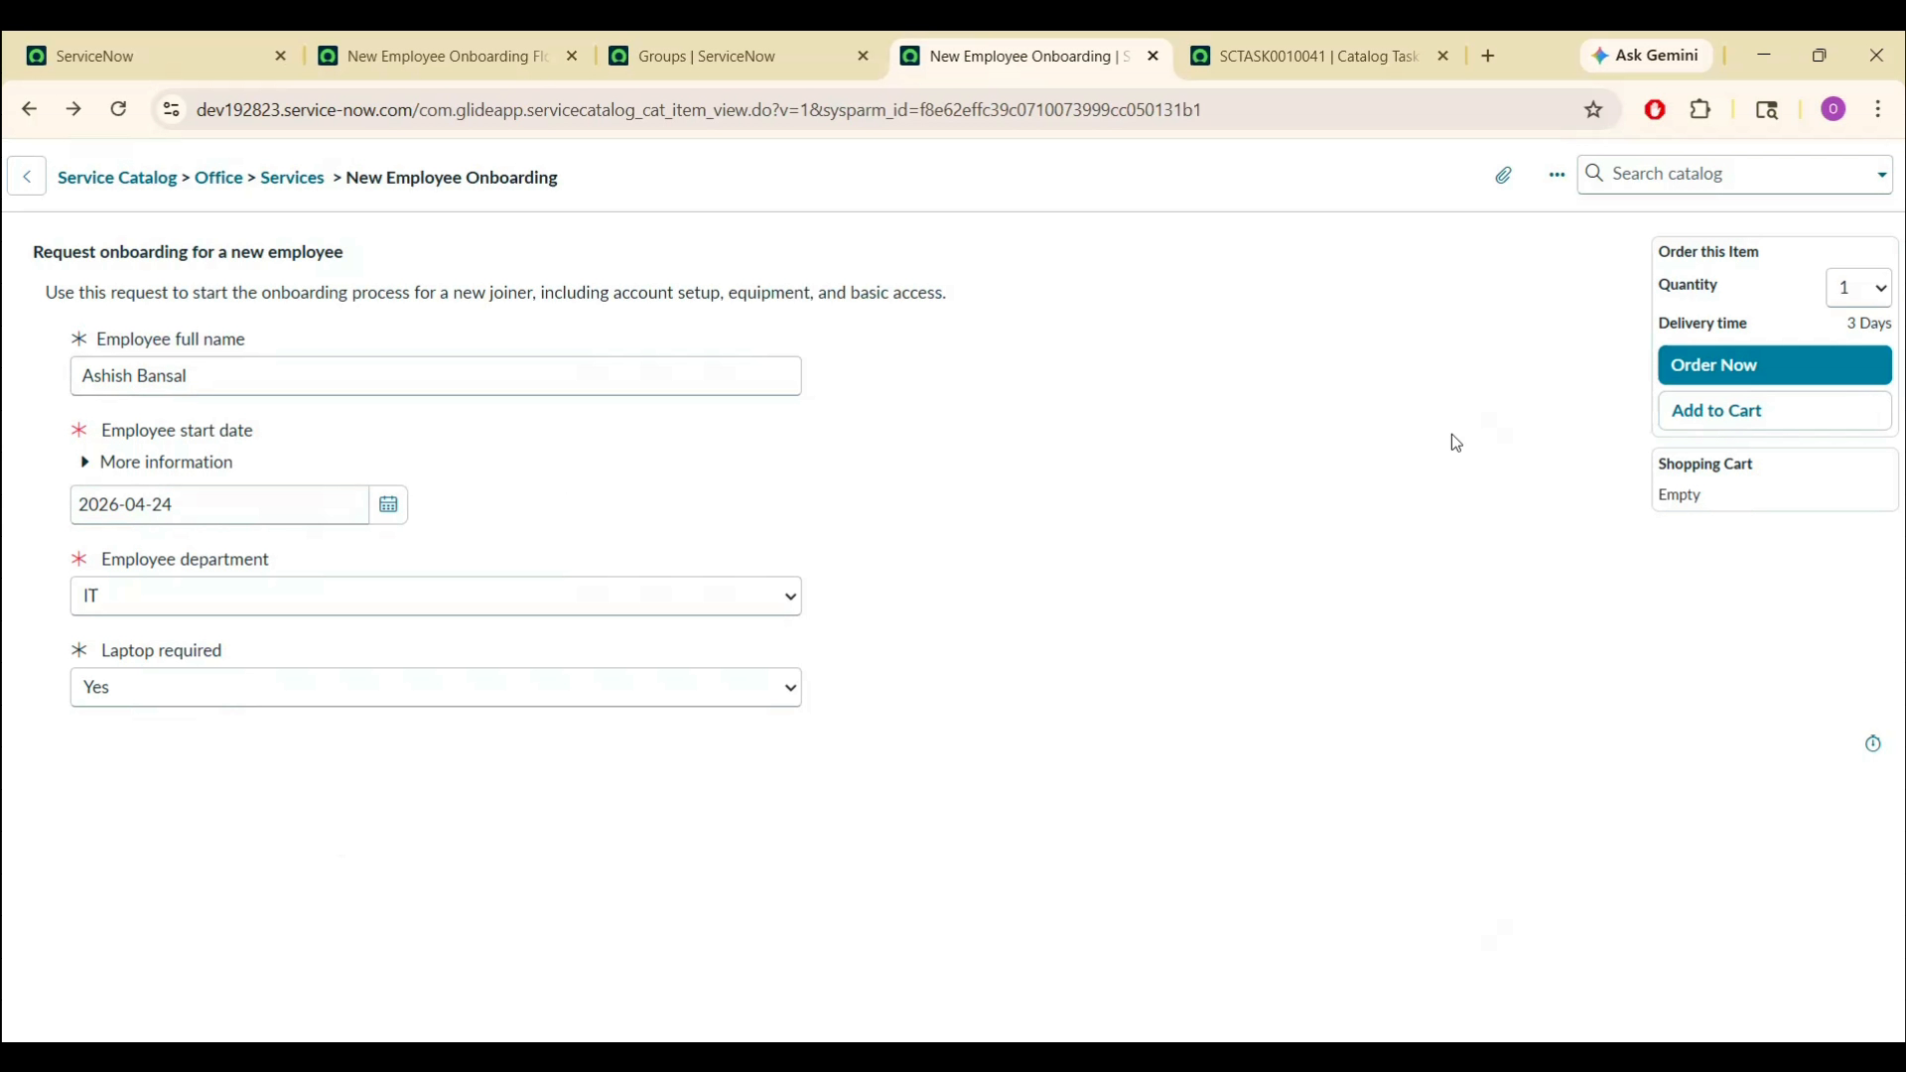
- Order the request and open its requested item: Delivery stage, IT, 2026-04-24, laptop Yes
left_click(1759, 365)
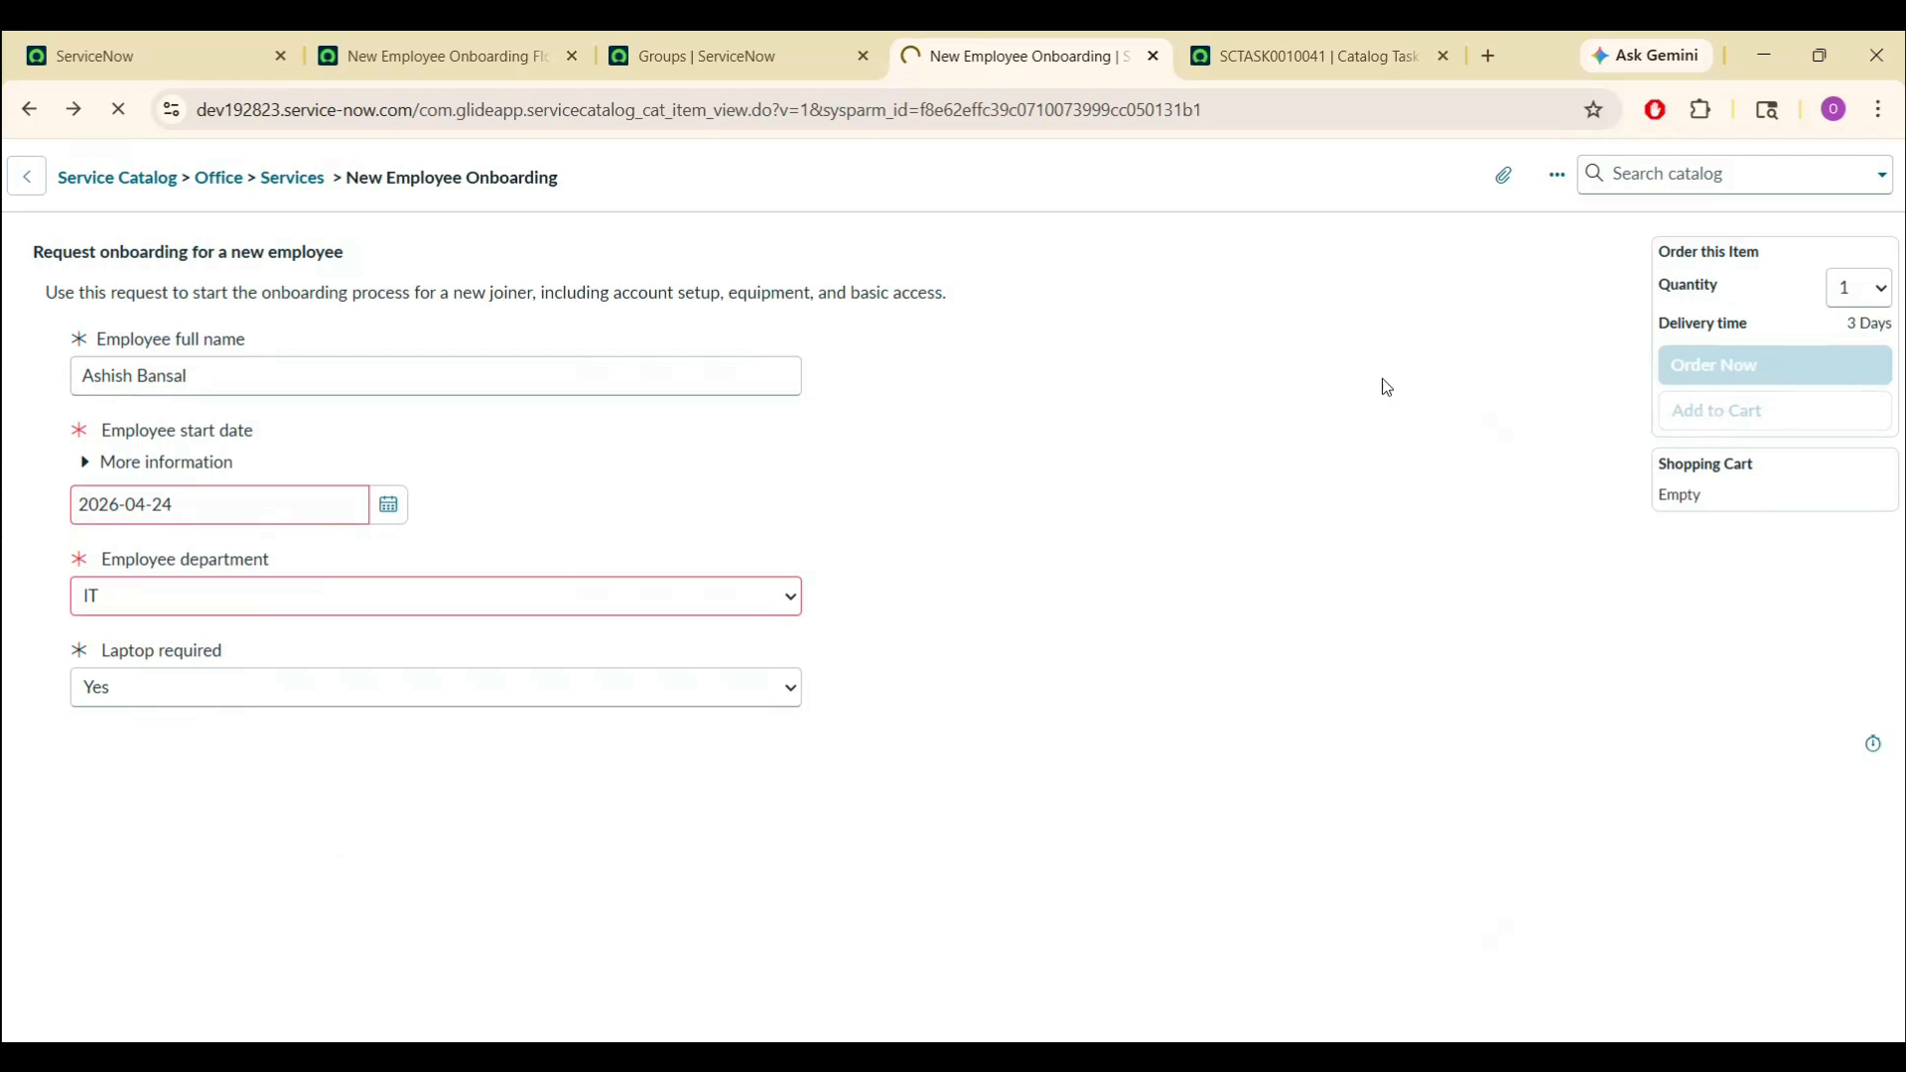
left_click(294, 462)
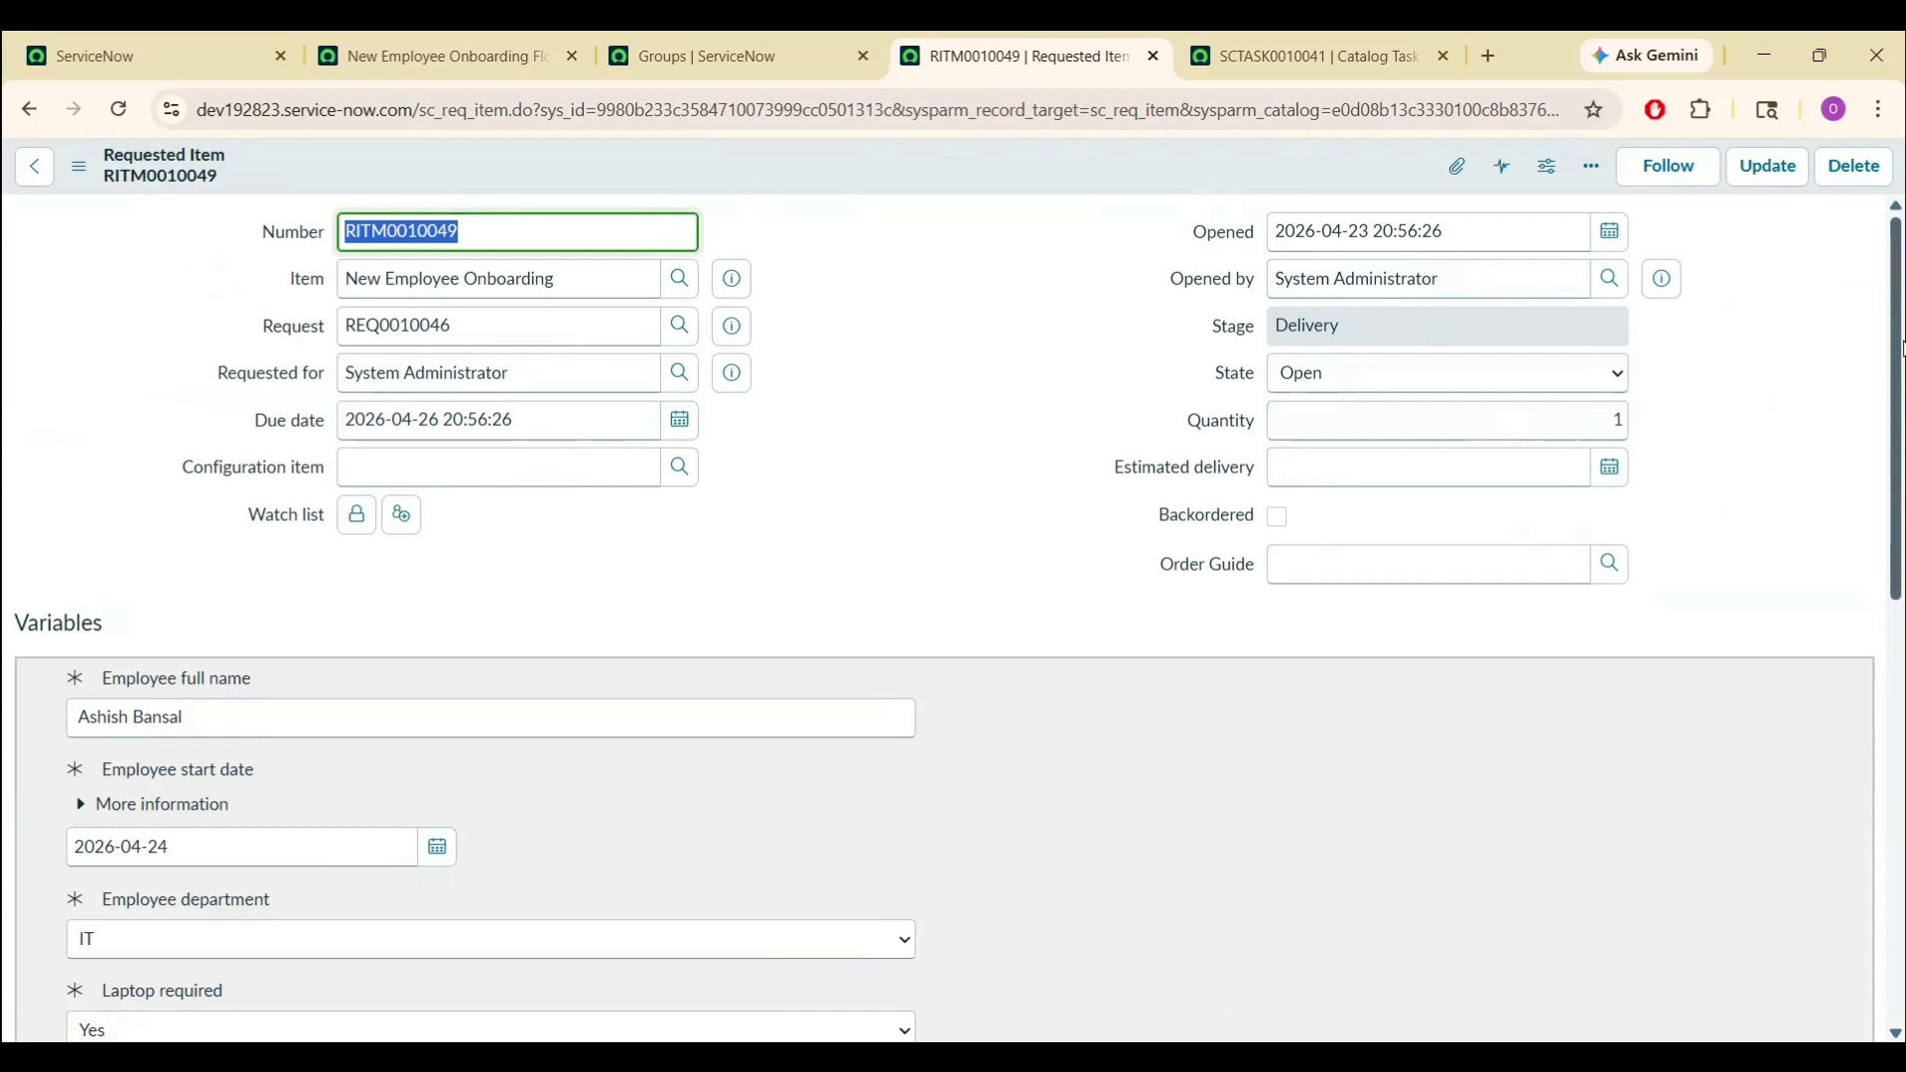
scroll(1902, 348, "down", 2)
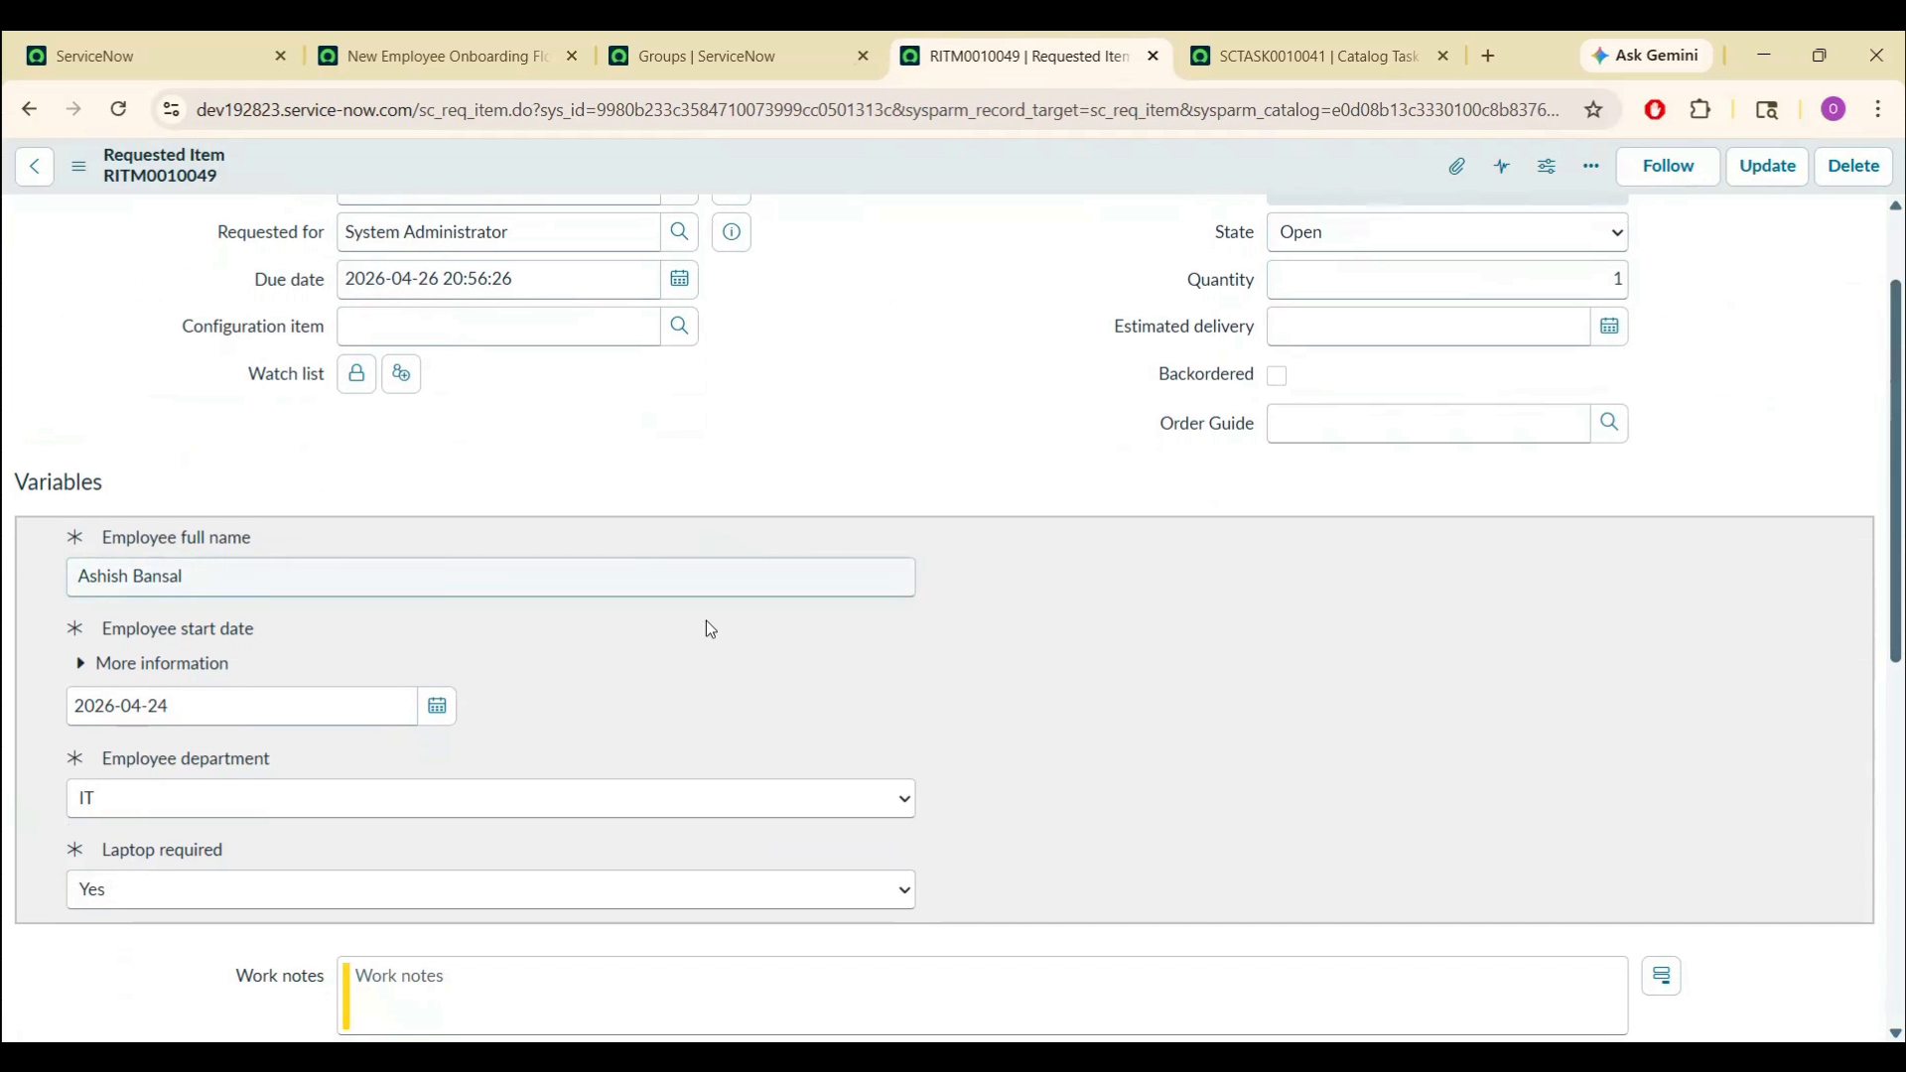
scroll(843, 764, "down", 6)
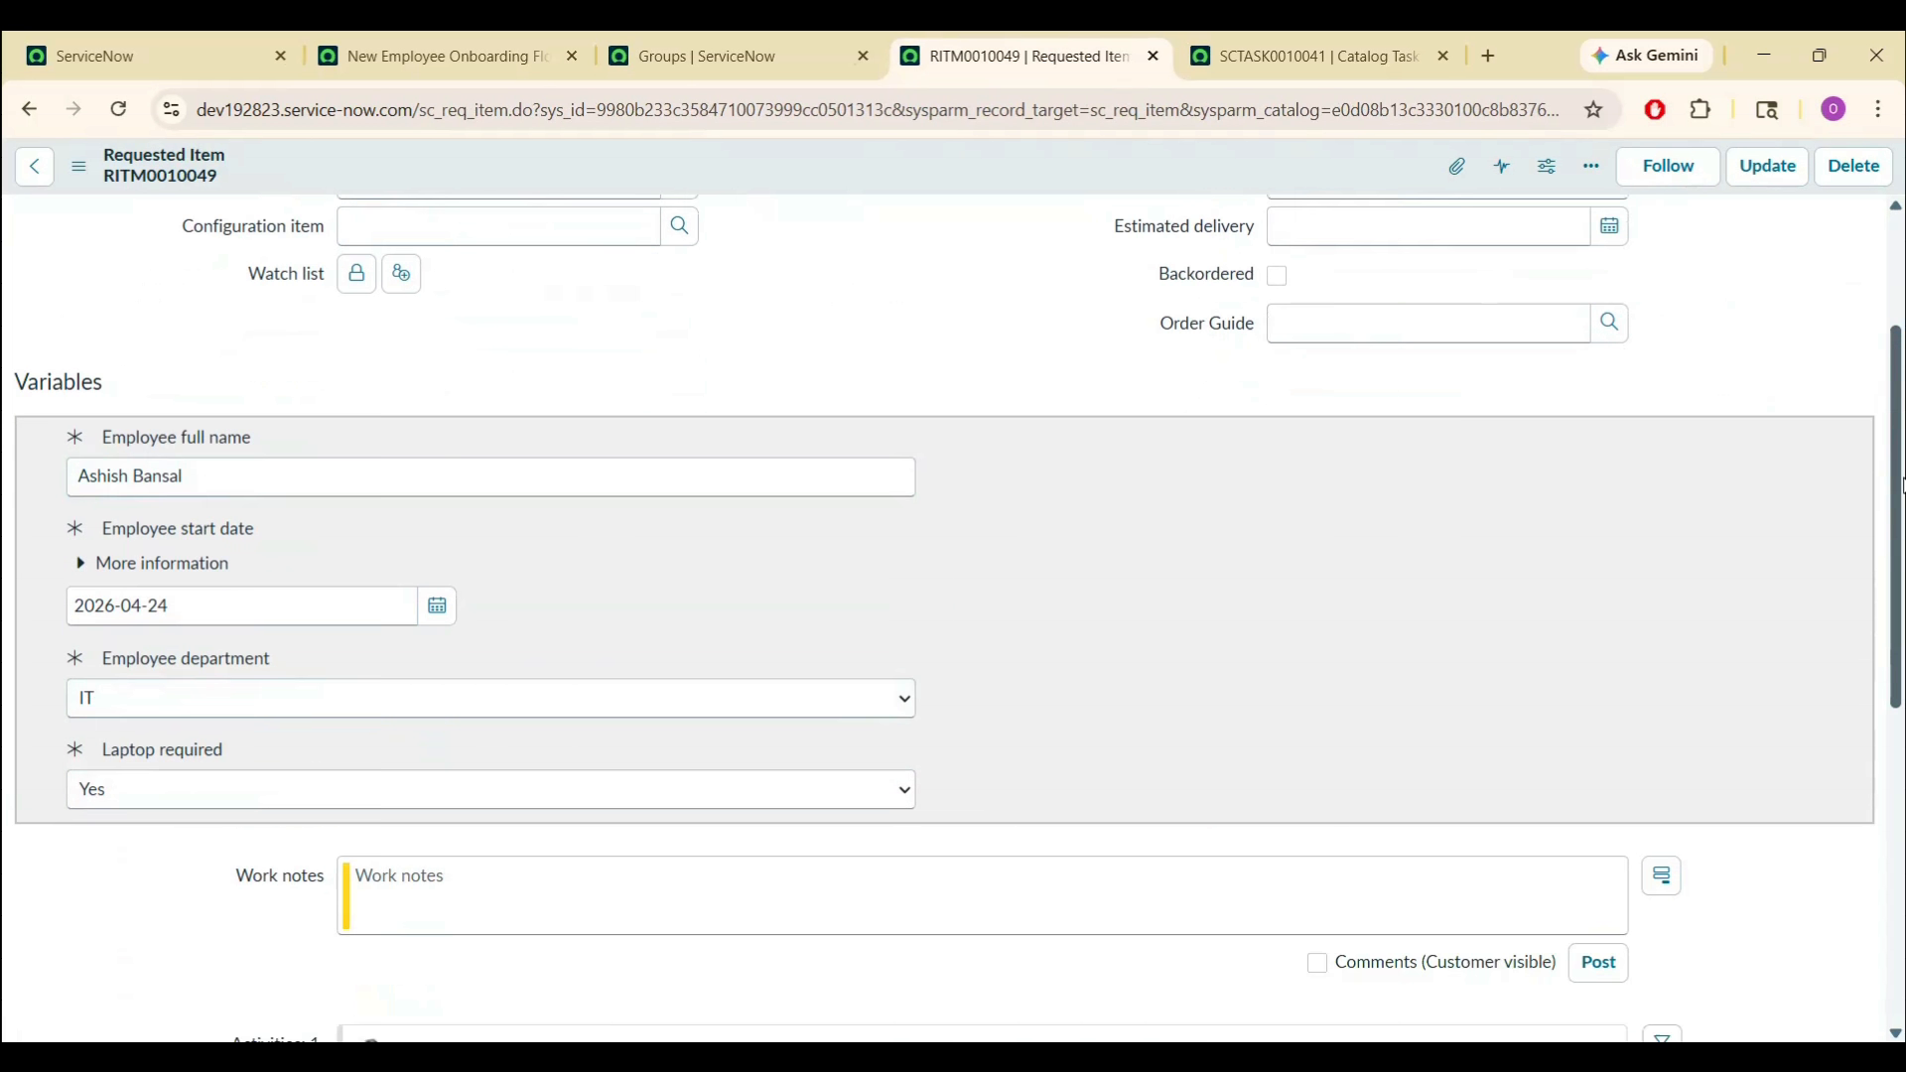
- Open the requested item's catalog task and check that its short description names the employee
left_click(176, 1029)
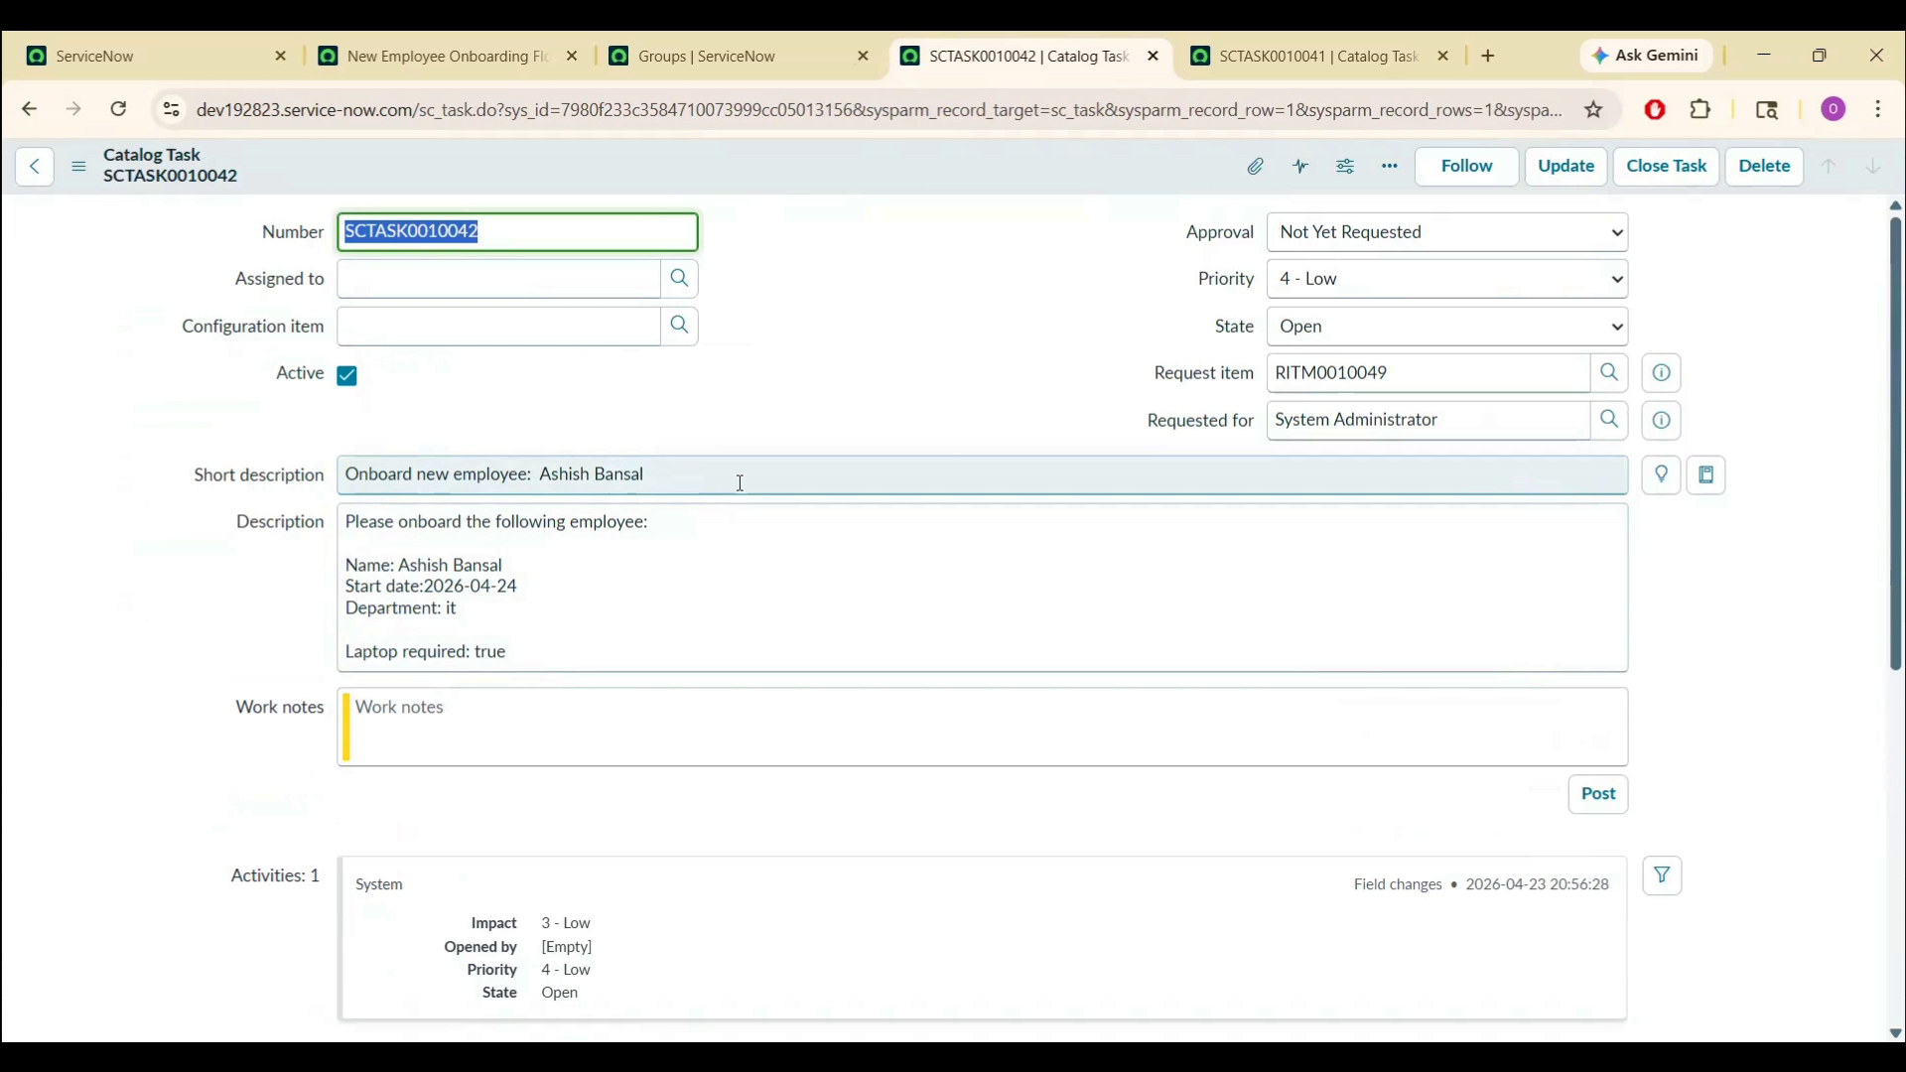
left_click(748, 469)
triple_click(749, 470)
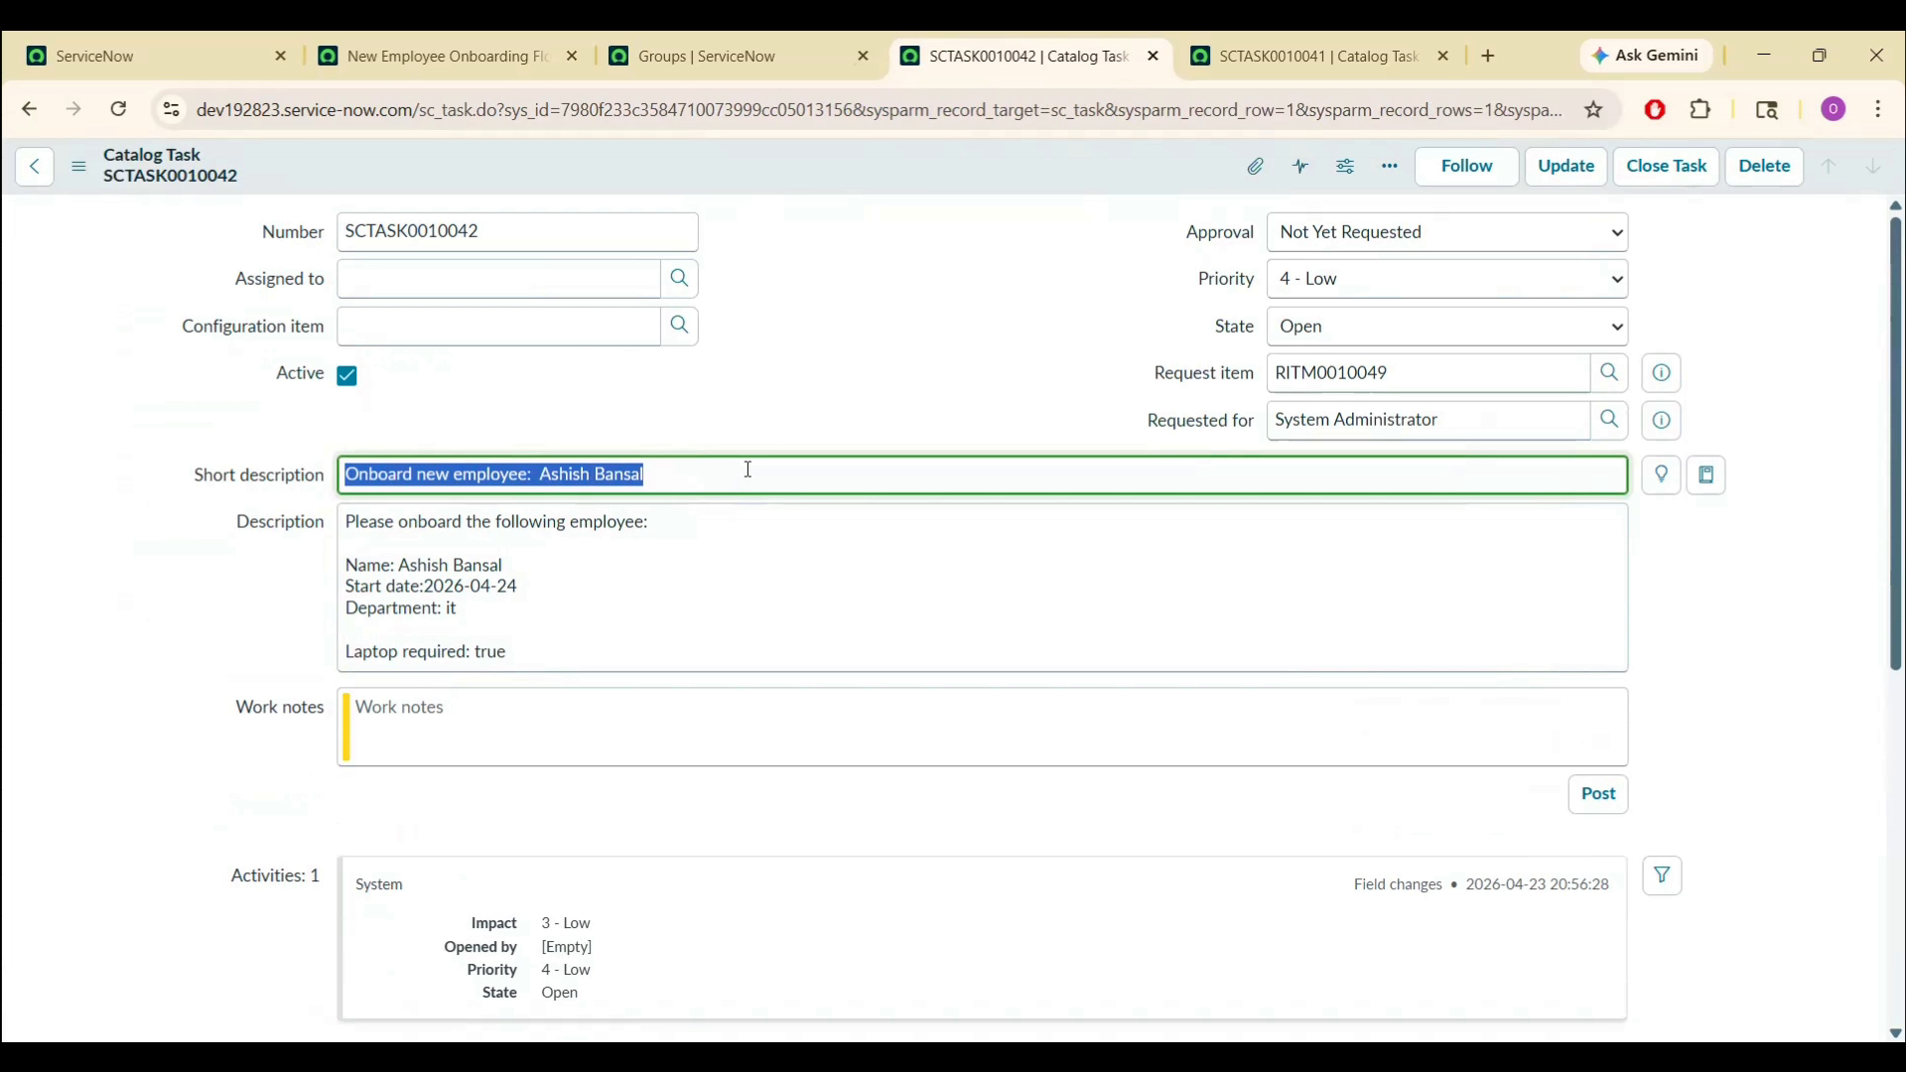
double_click(748, 469)
left_click_drag(518, 637, 348, 518)
left_click(856, 306)
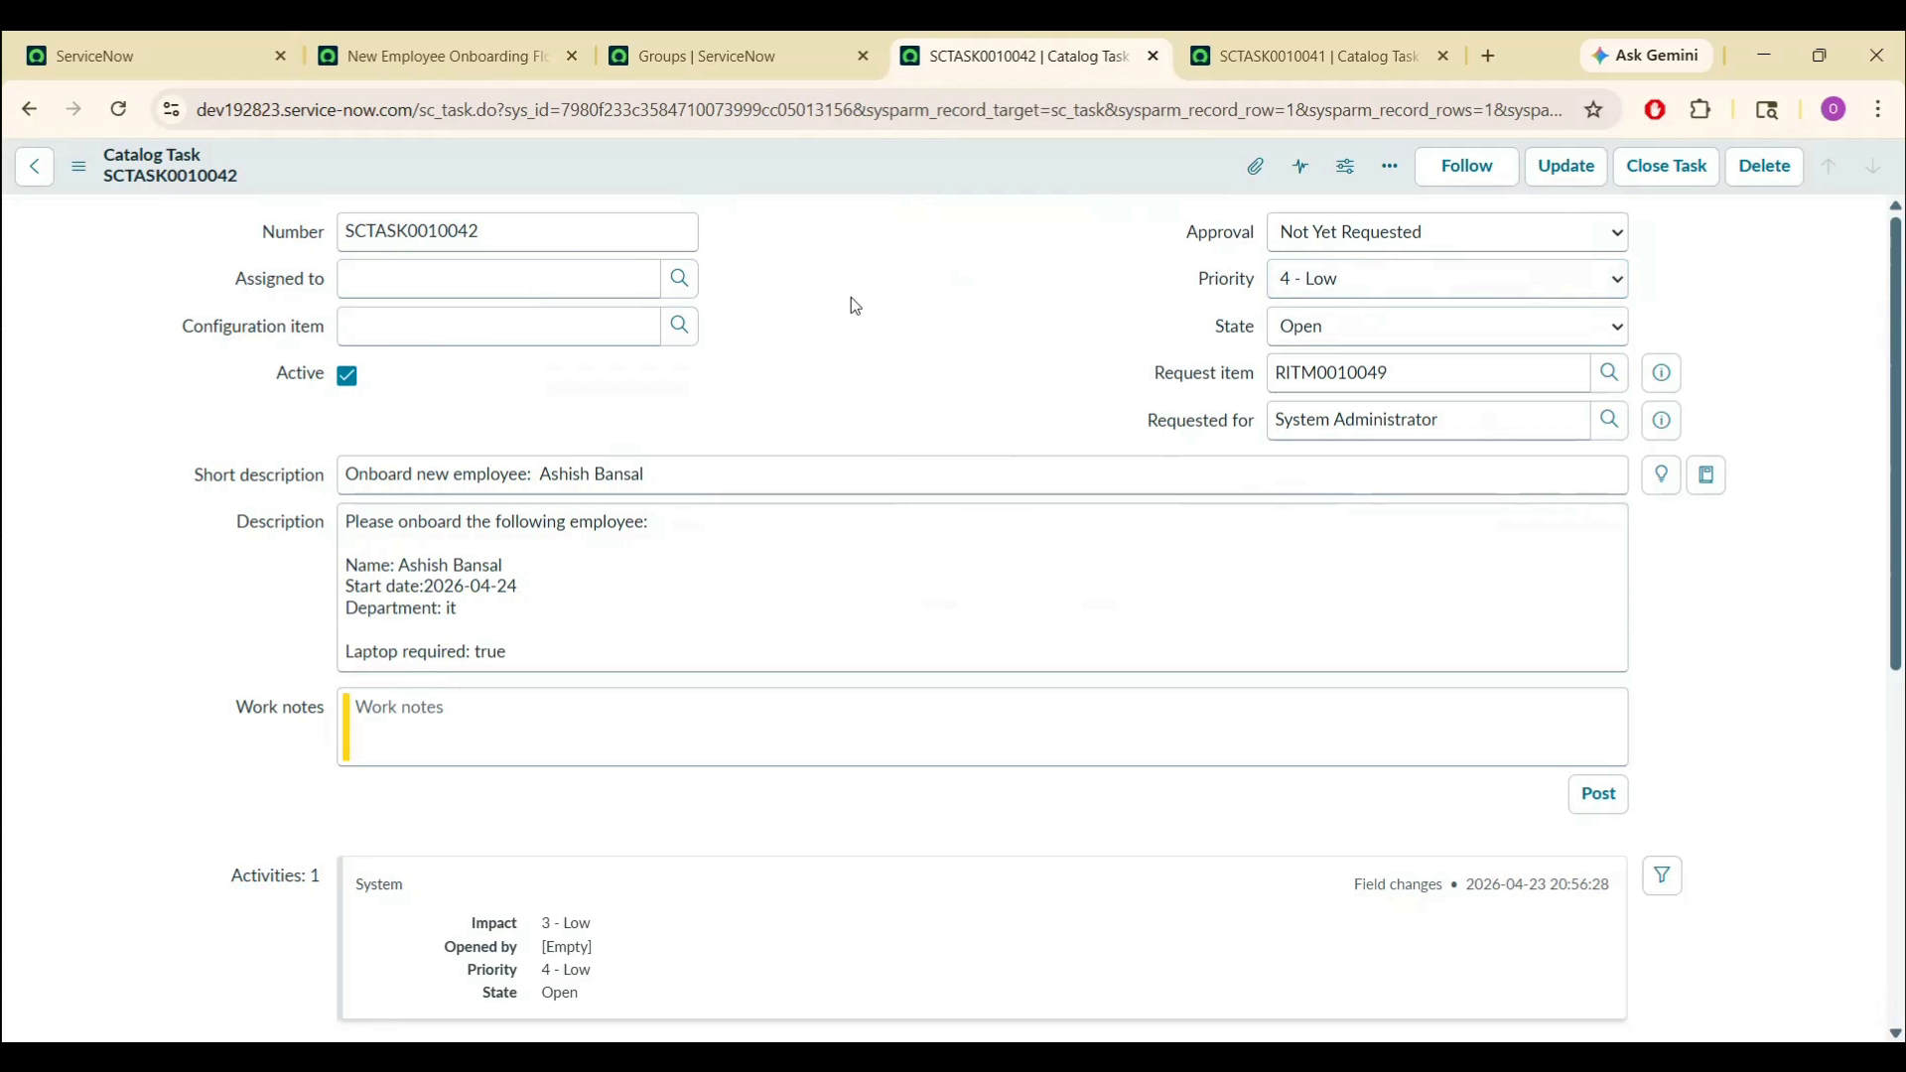
- Open the Catalog Task Form Layout configuration from the form header's context menu
right_click(852, 168)
mouse_move(909, 337)
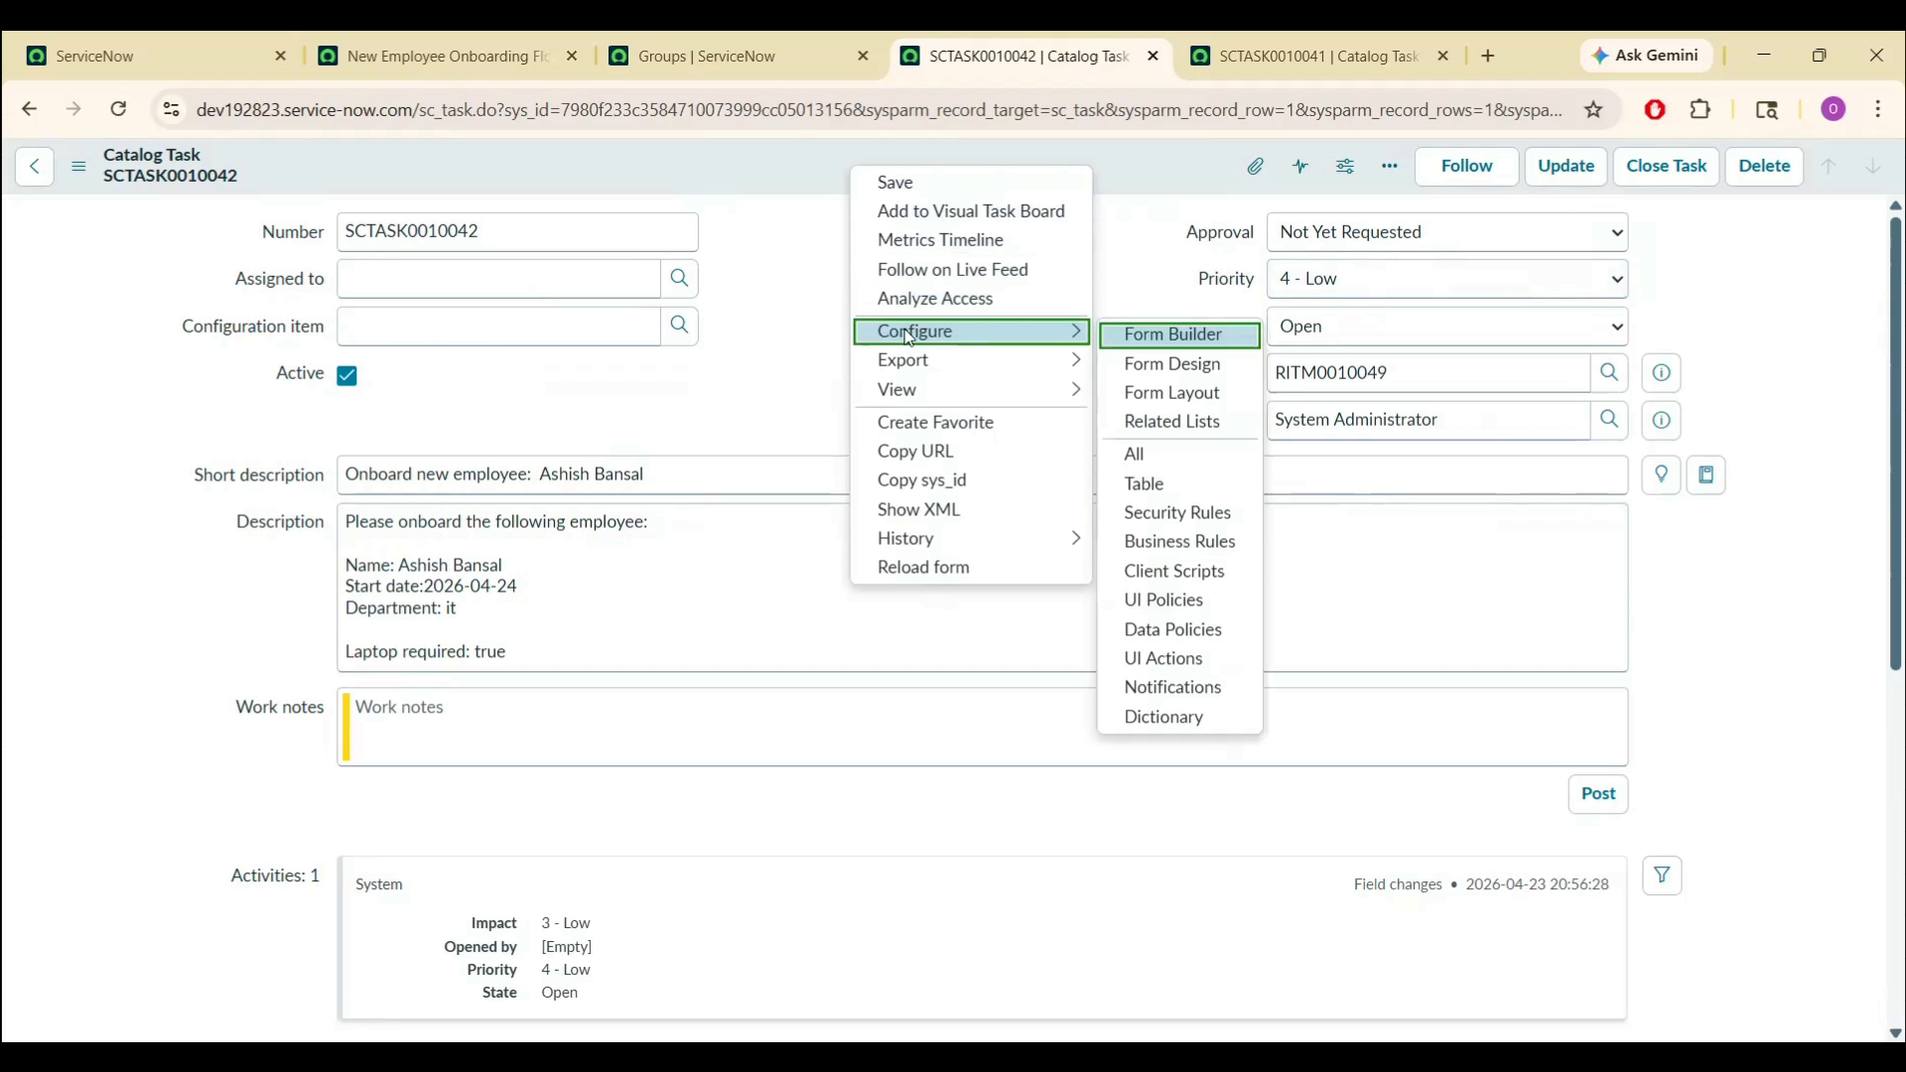
left_click(812, 157)
right_click(813, 164)
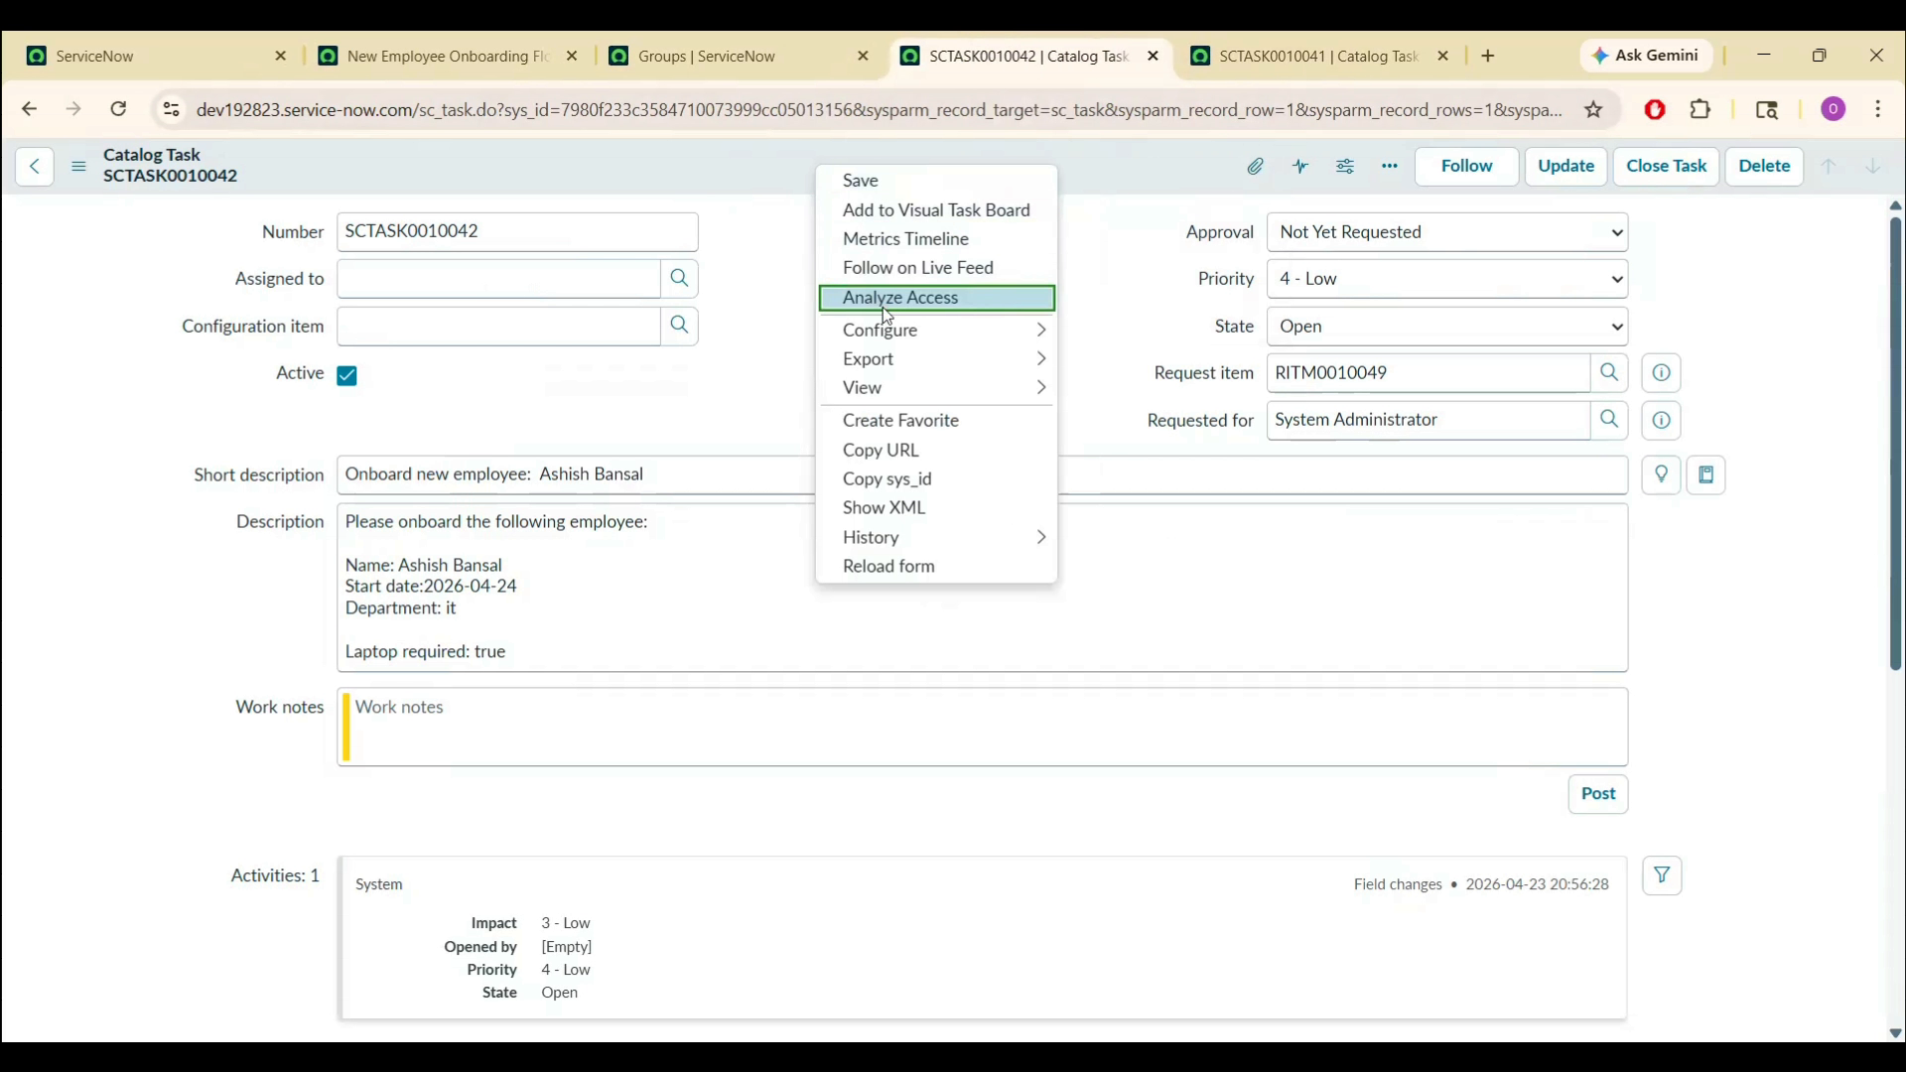
mouse_move(937, 333)
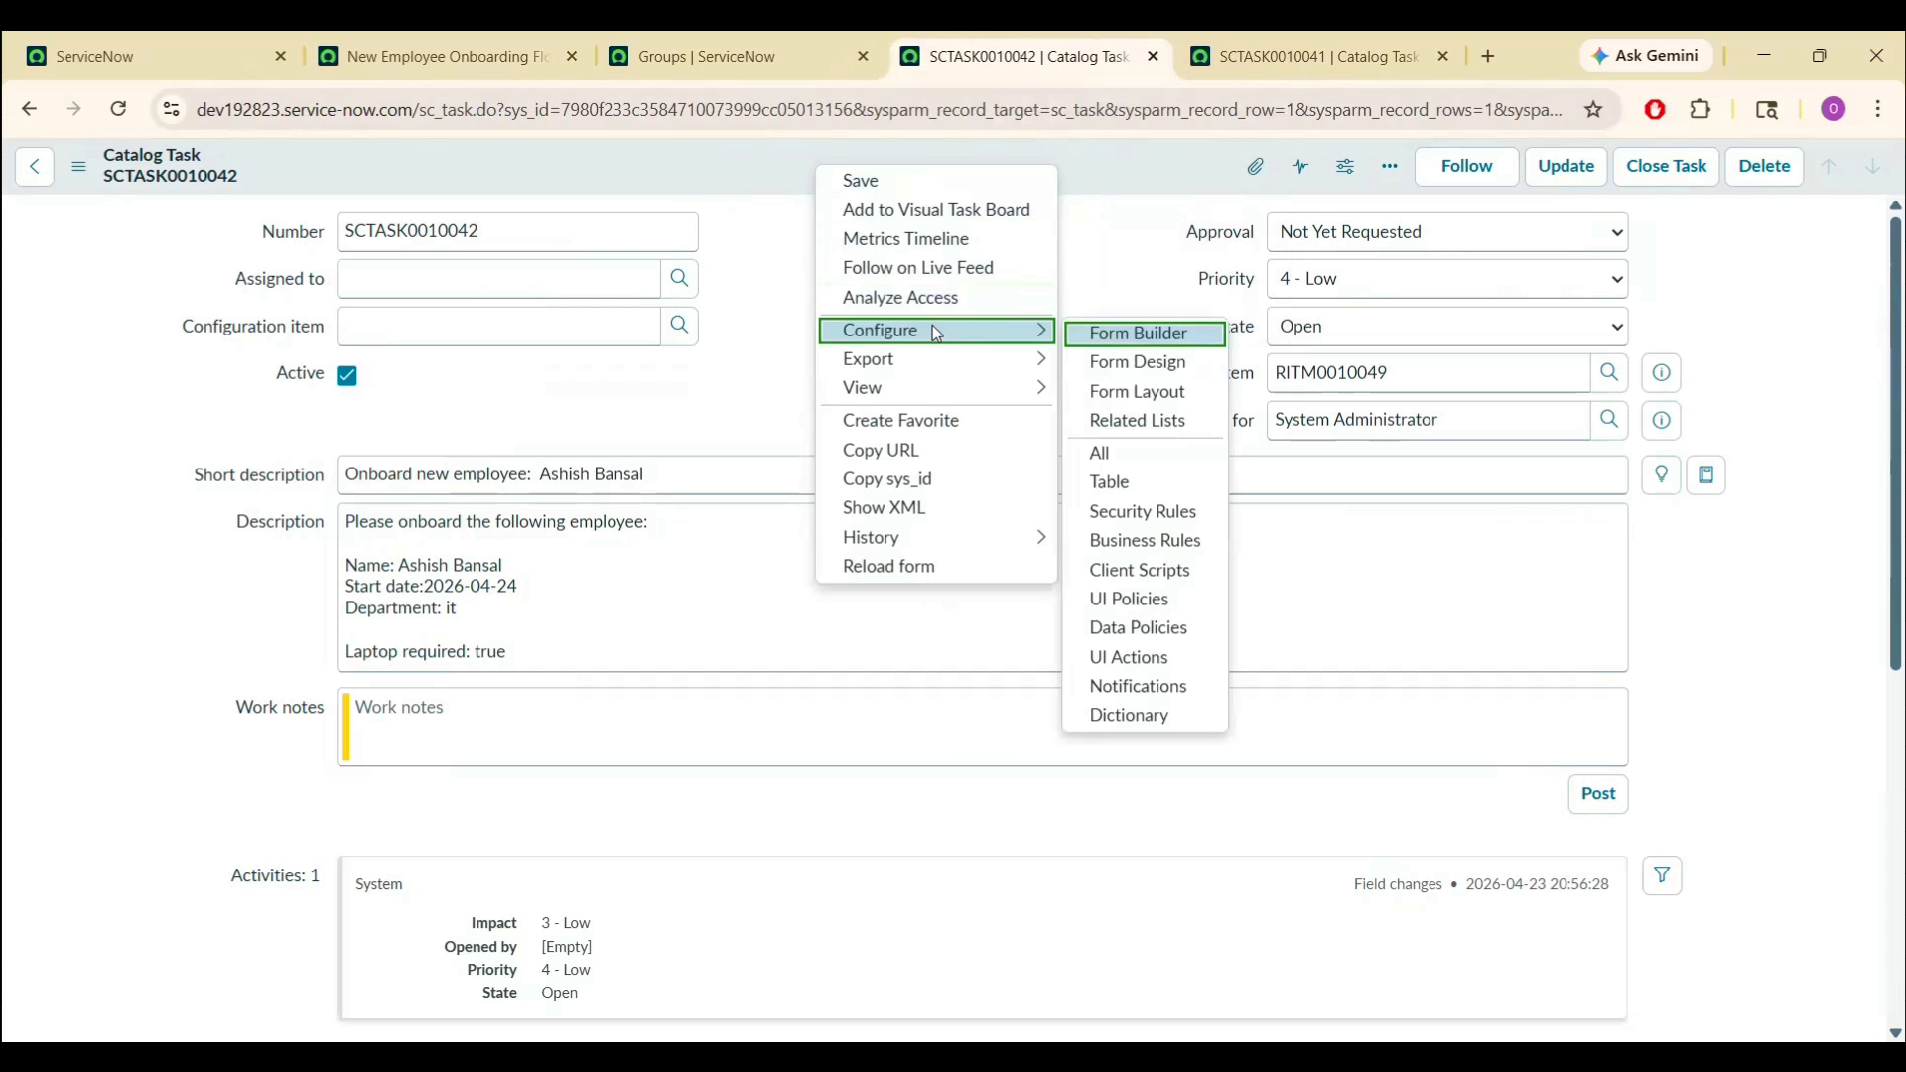
left_click(1163, 395)
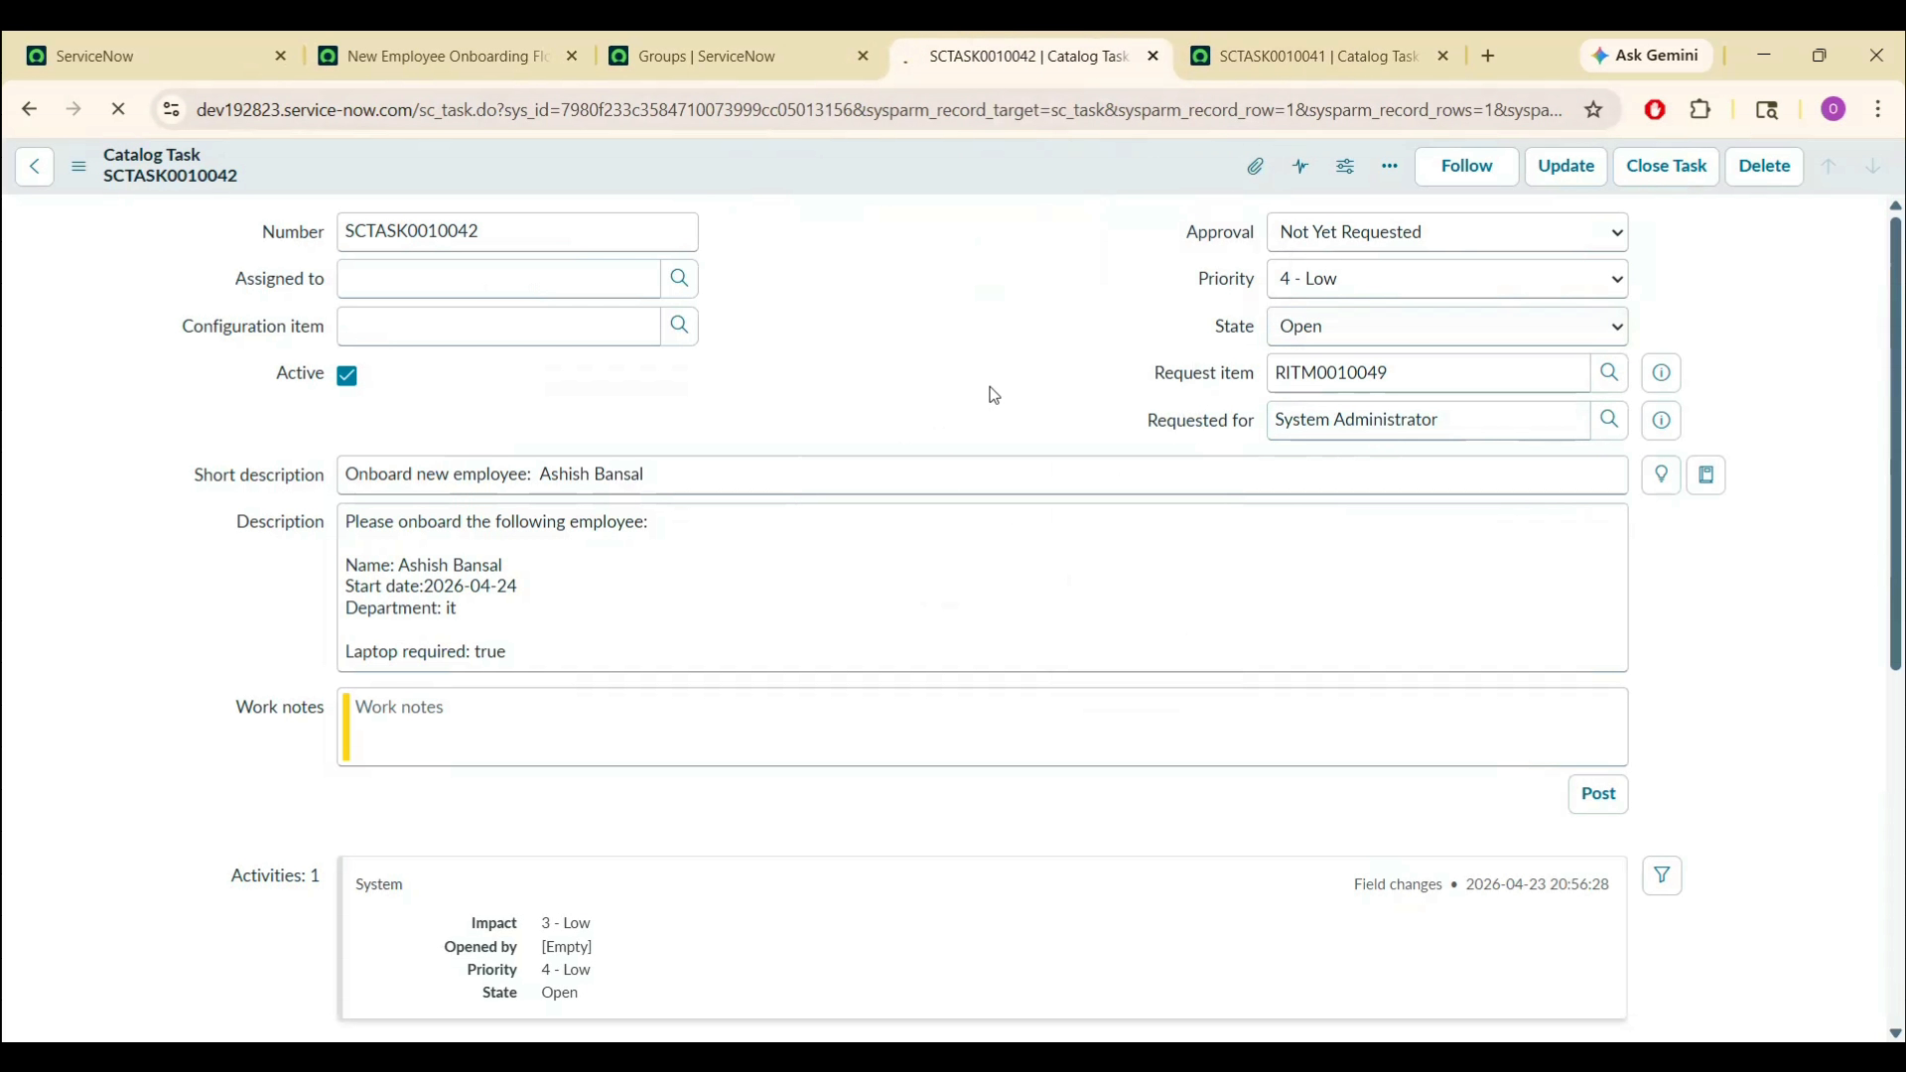
- Add Assignment group to the catalog task layout, move it to the top, and save
double_click(559, 427)
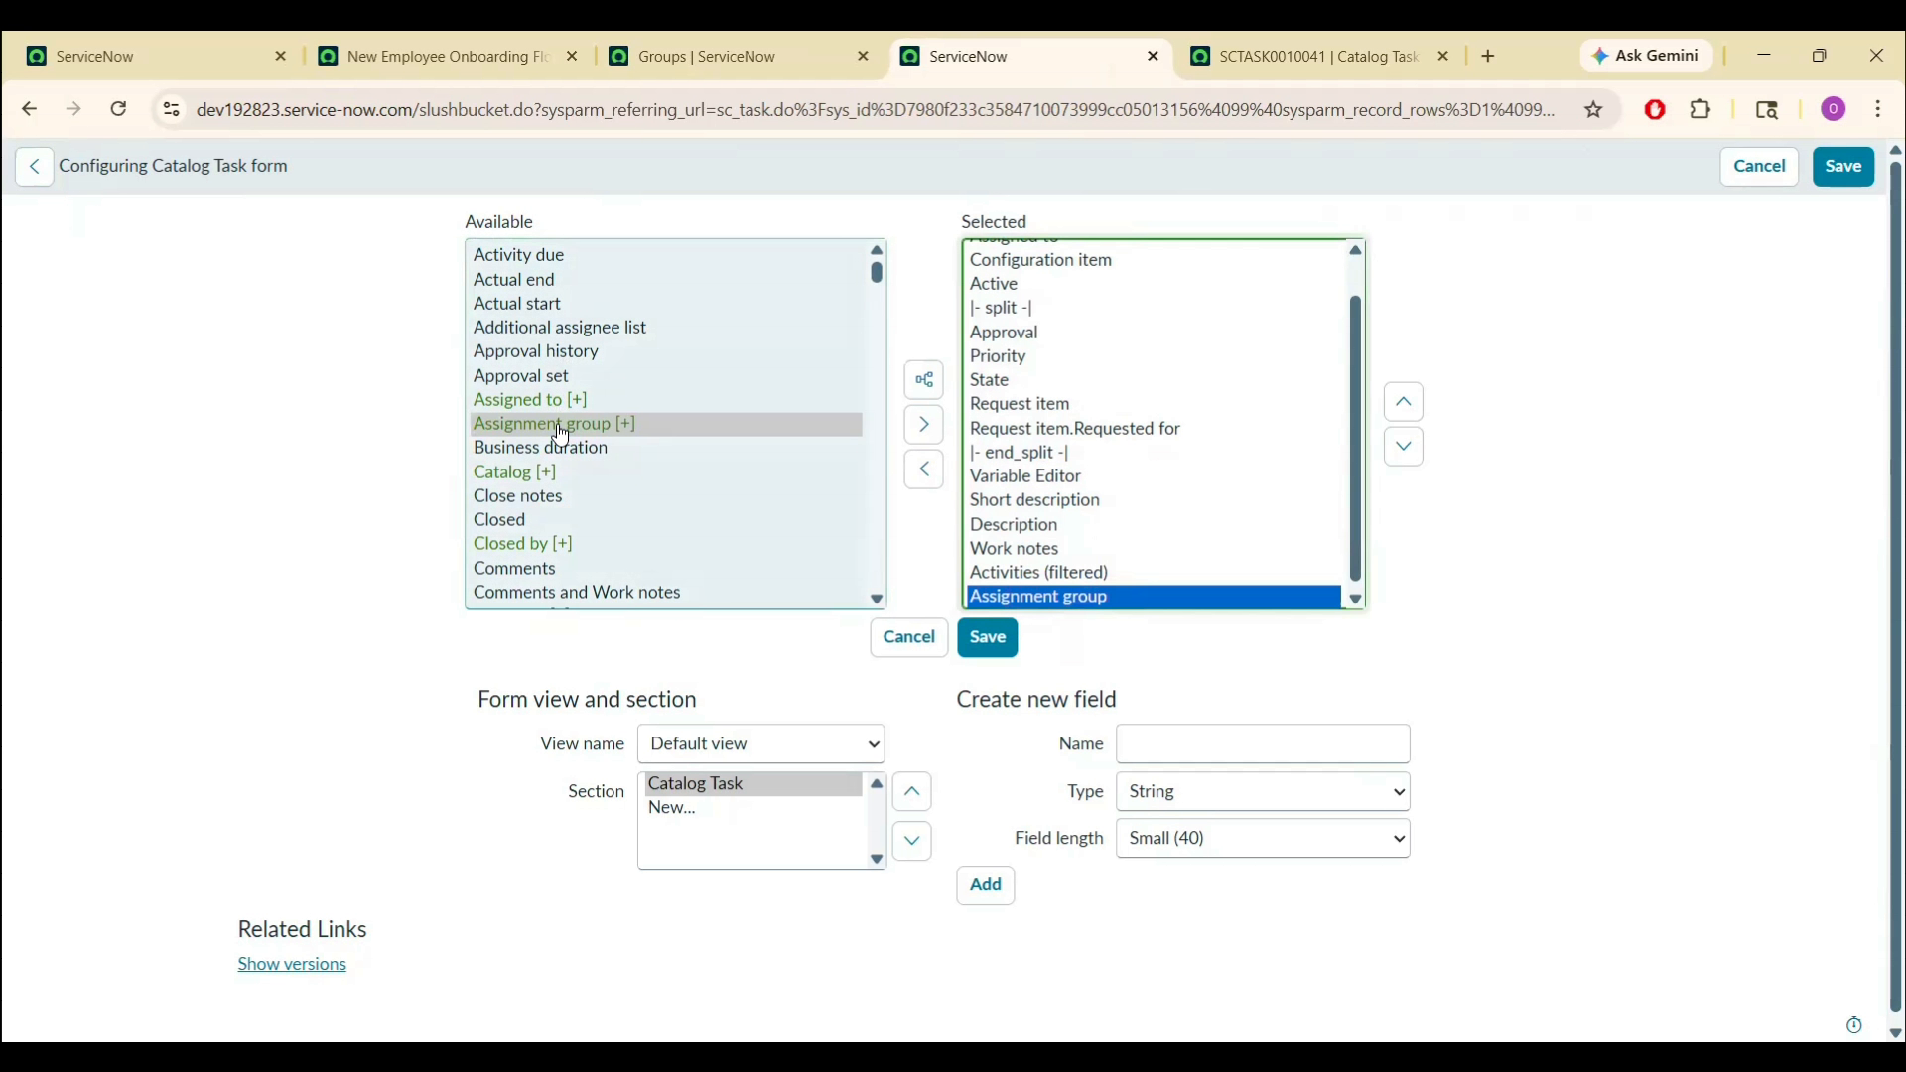
left_click(1403, 403)
left_click(1404, 403)
left_click(1404, 403)
left_click(1404, 403)
left_click(1403, 403)
left_click(1403, 403)
left_click(1404, 403)
left_click(1404, 403)
left_click(1403, 403)
left_click(1404, 403)
left_click(1403, 403)
left_click(1000, 651)
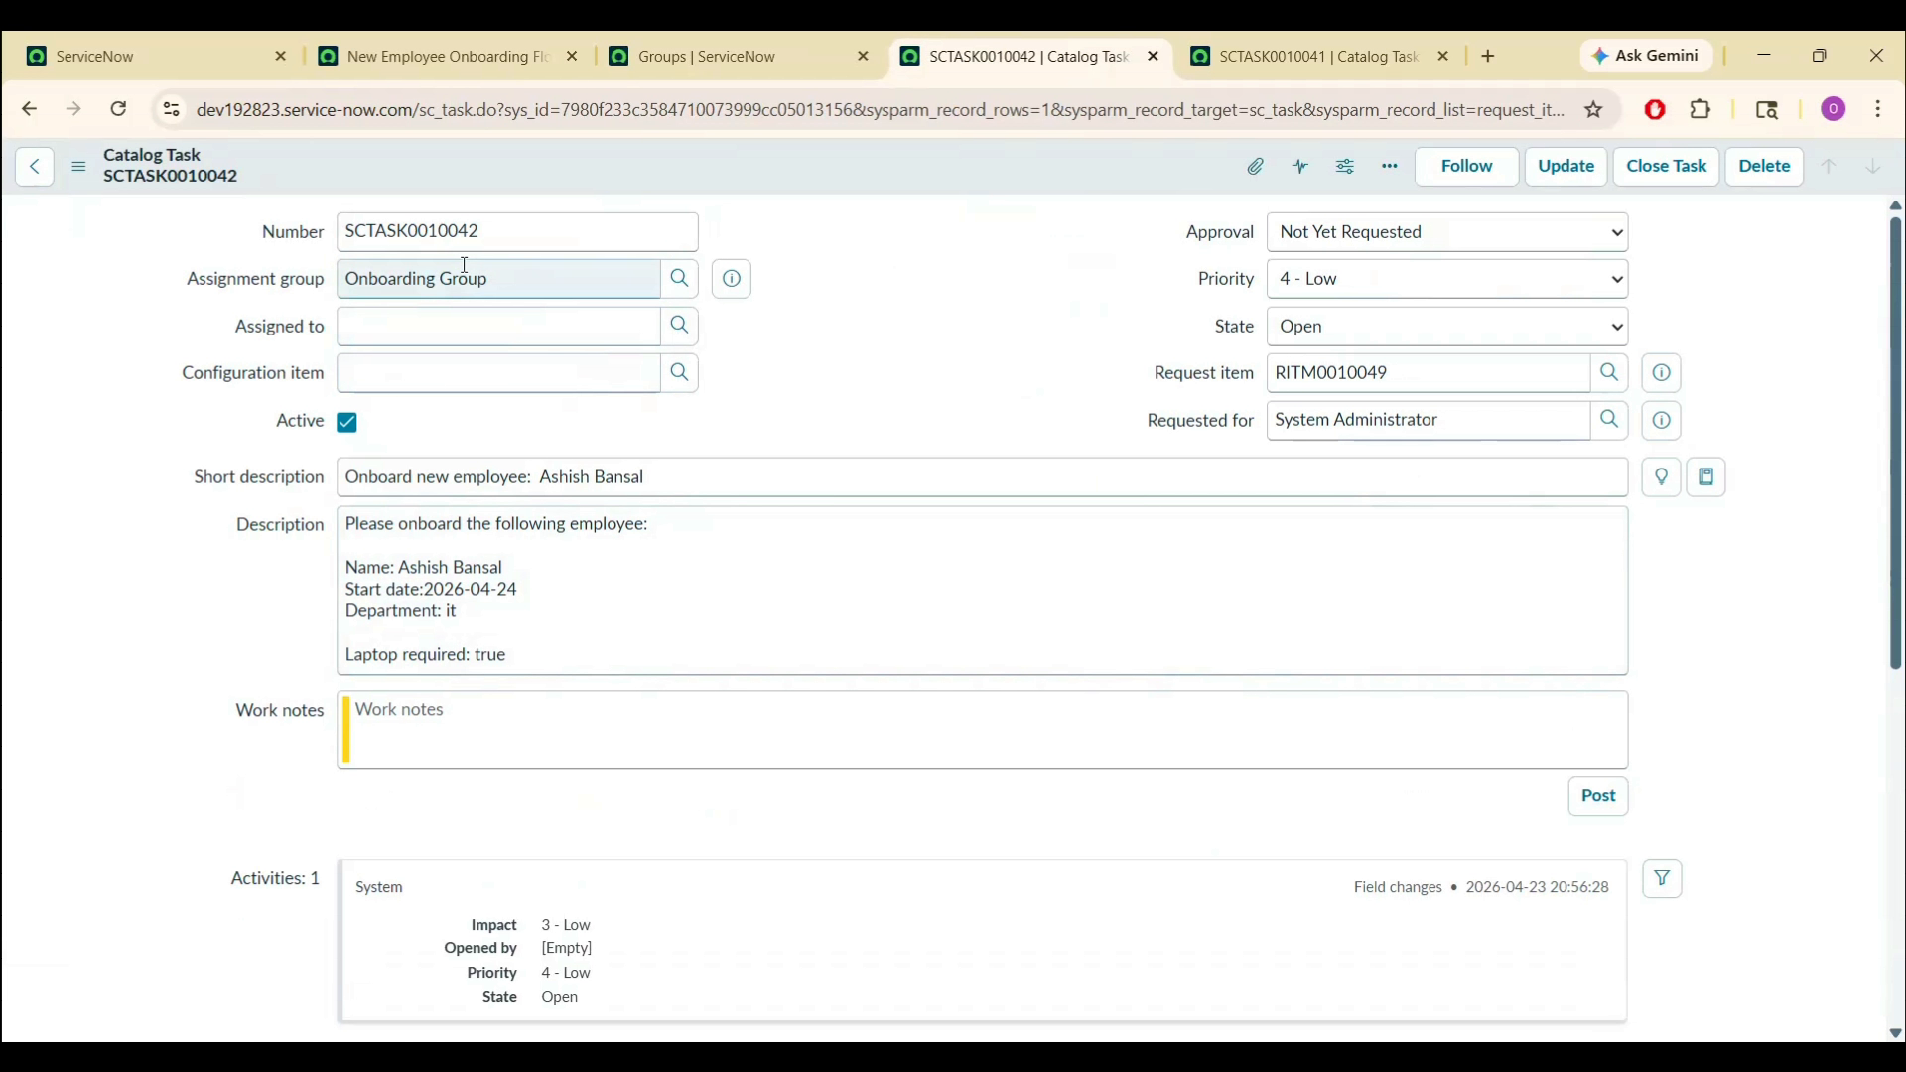
- Assign SCTASK0010042 to an Onboarding Group member through the Assigned to lookup
triple_click(511, 273)
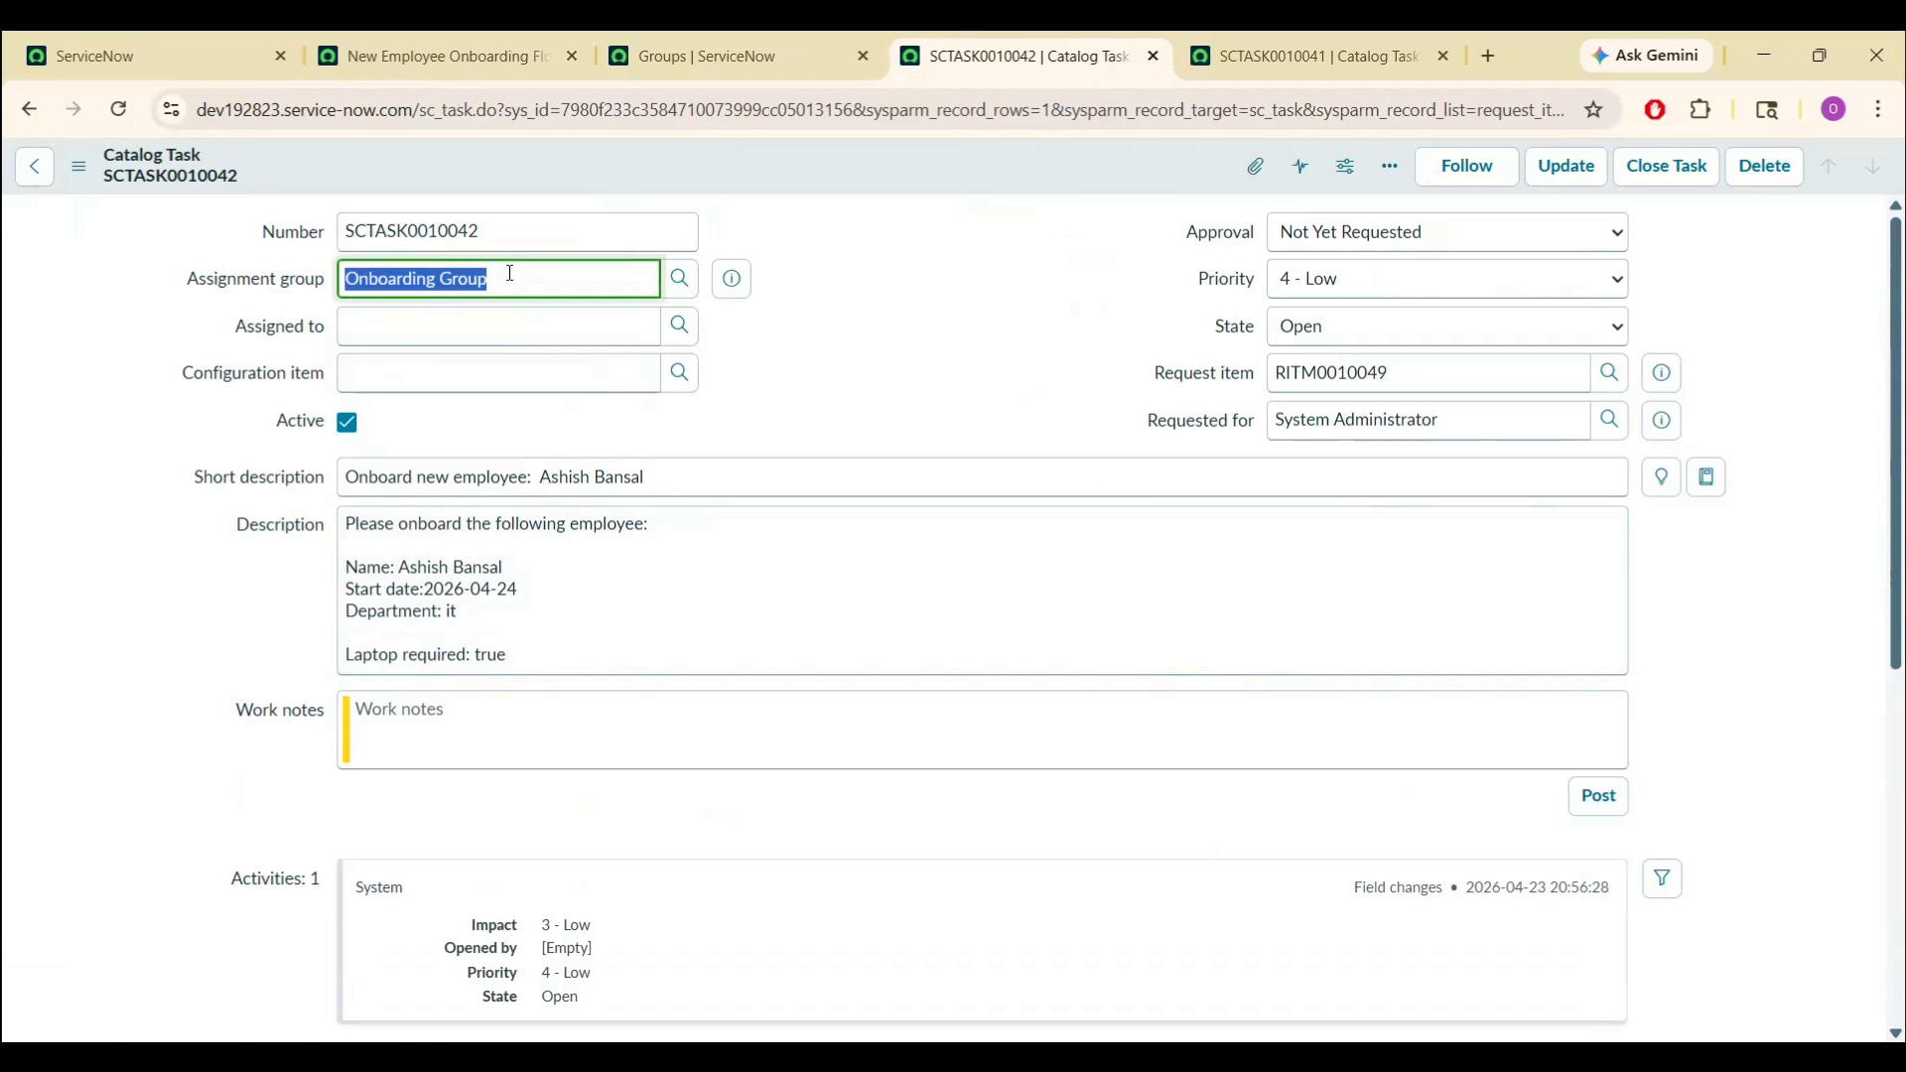
left_click(683, 328)
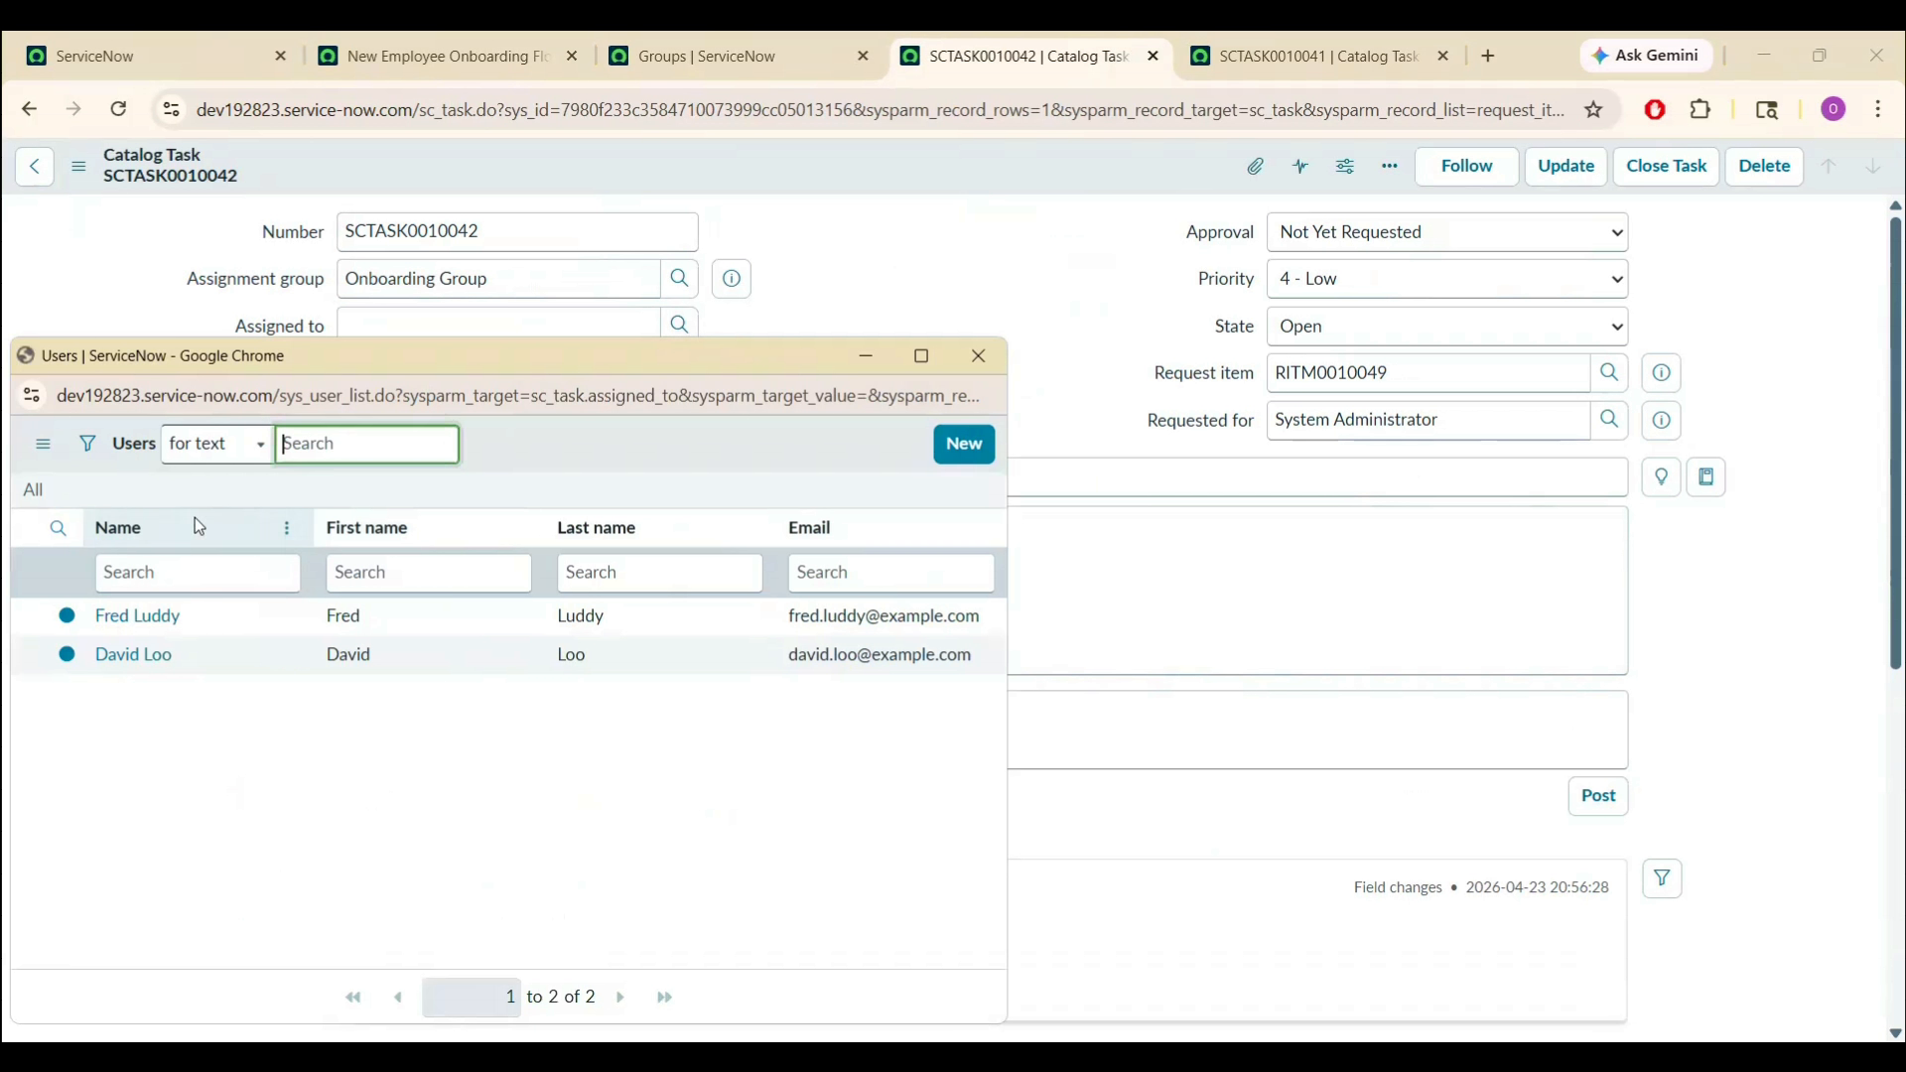
left_click(136, 623)
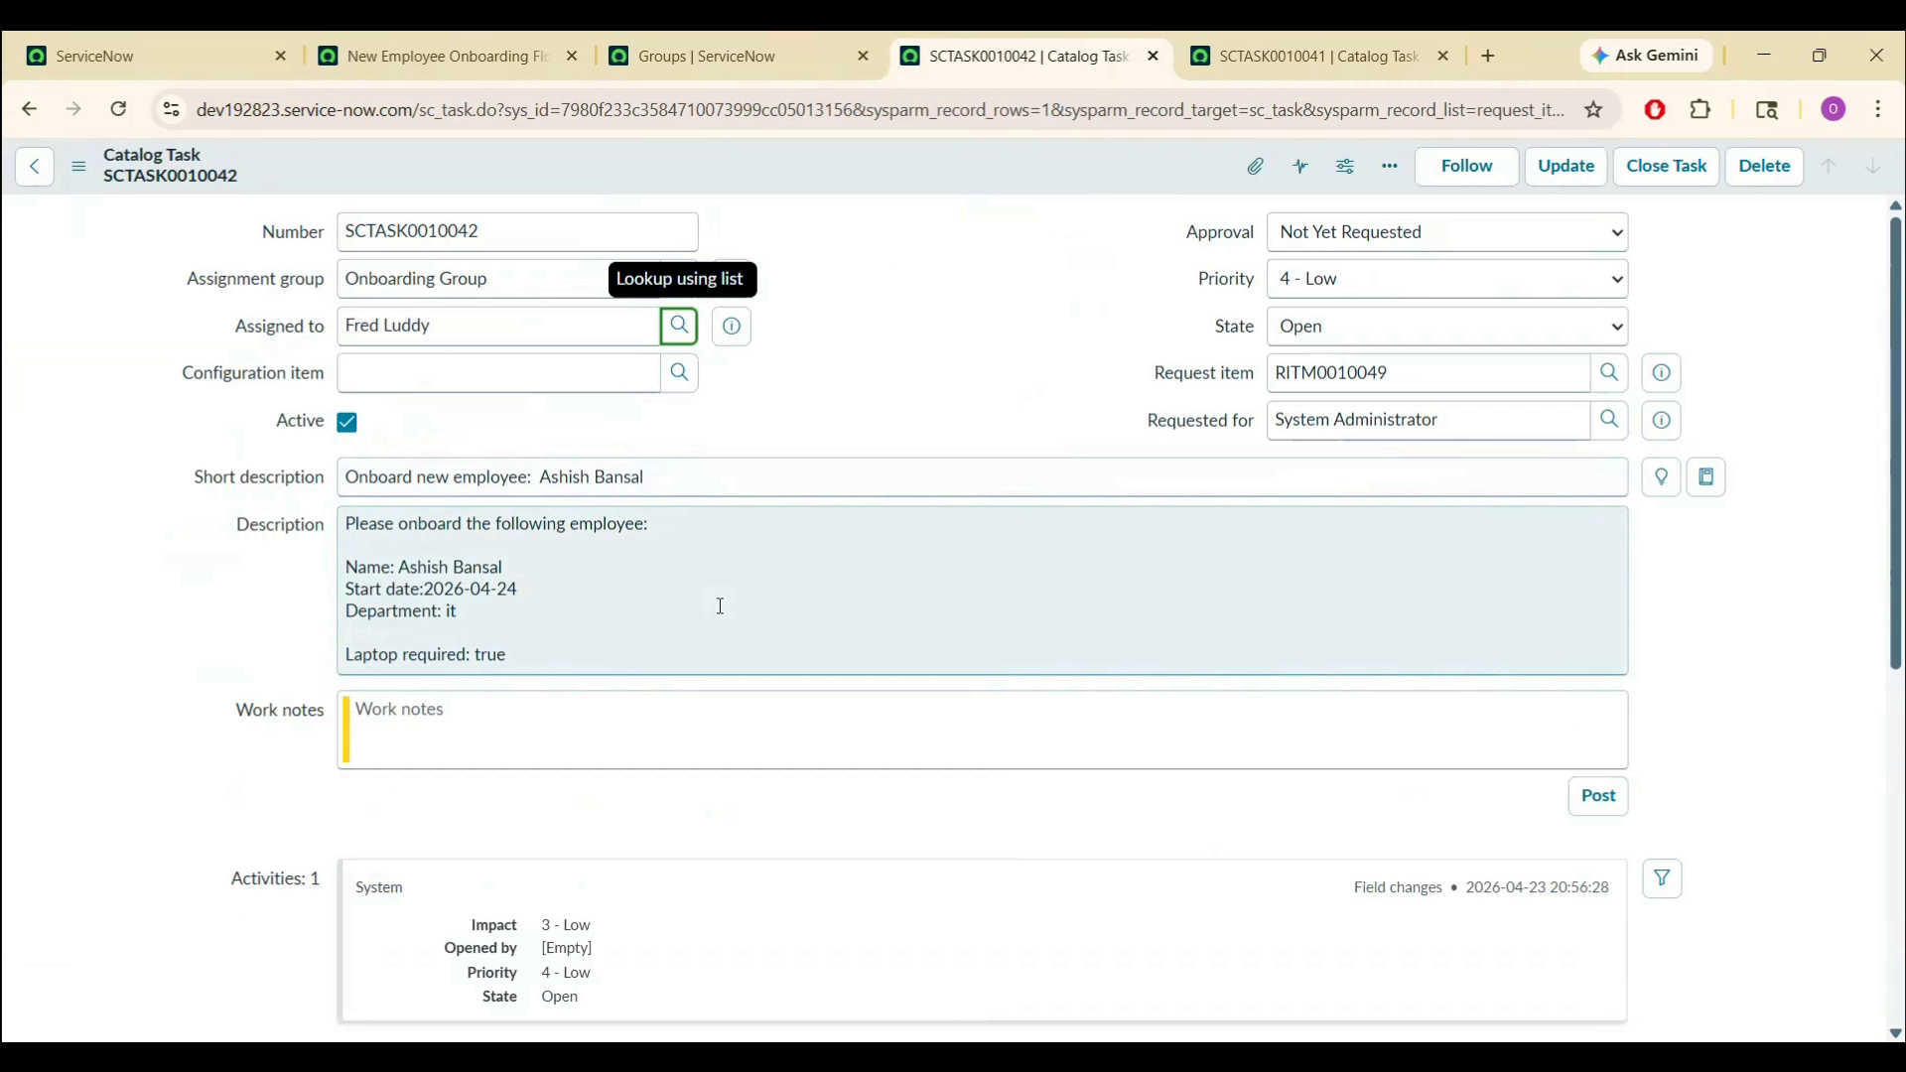
- Close SCTASK0010042 and confirm the requested item shows Completed, Closed Complete
left_click(1649, 171)
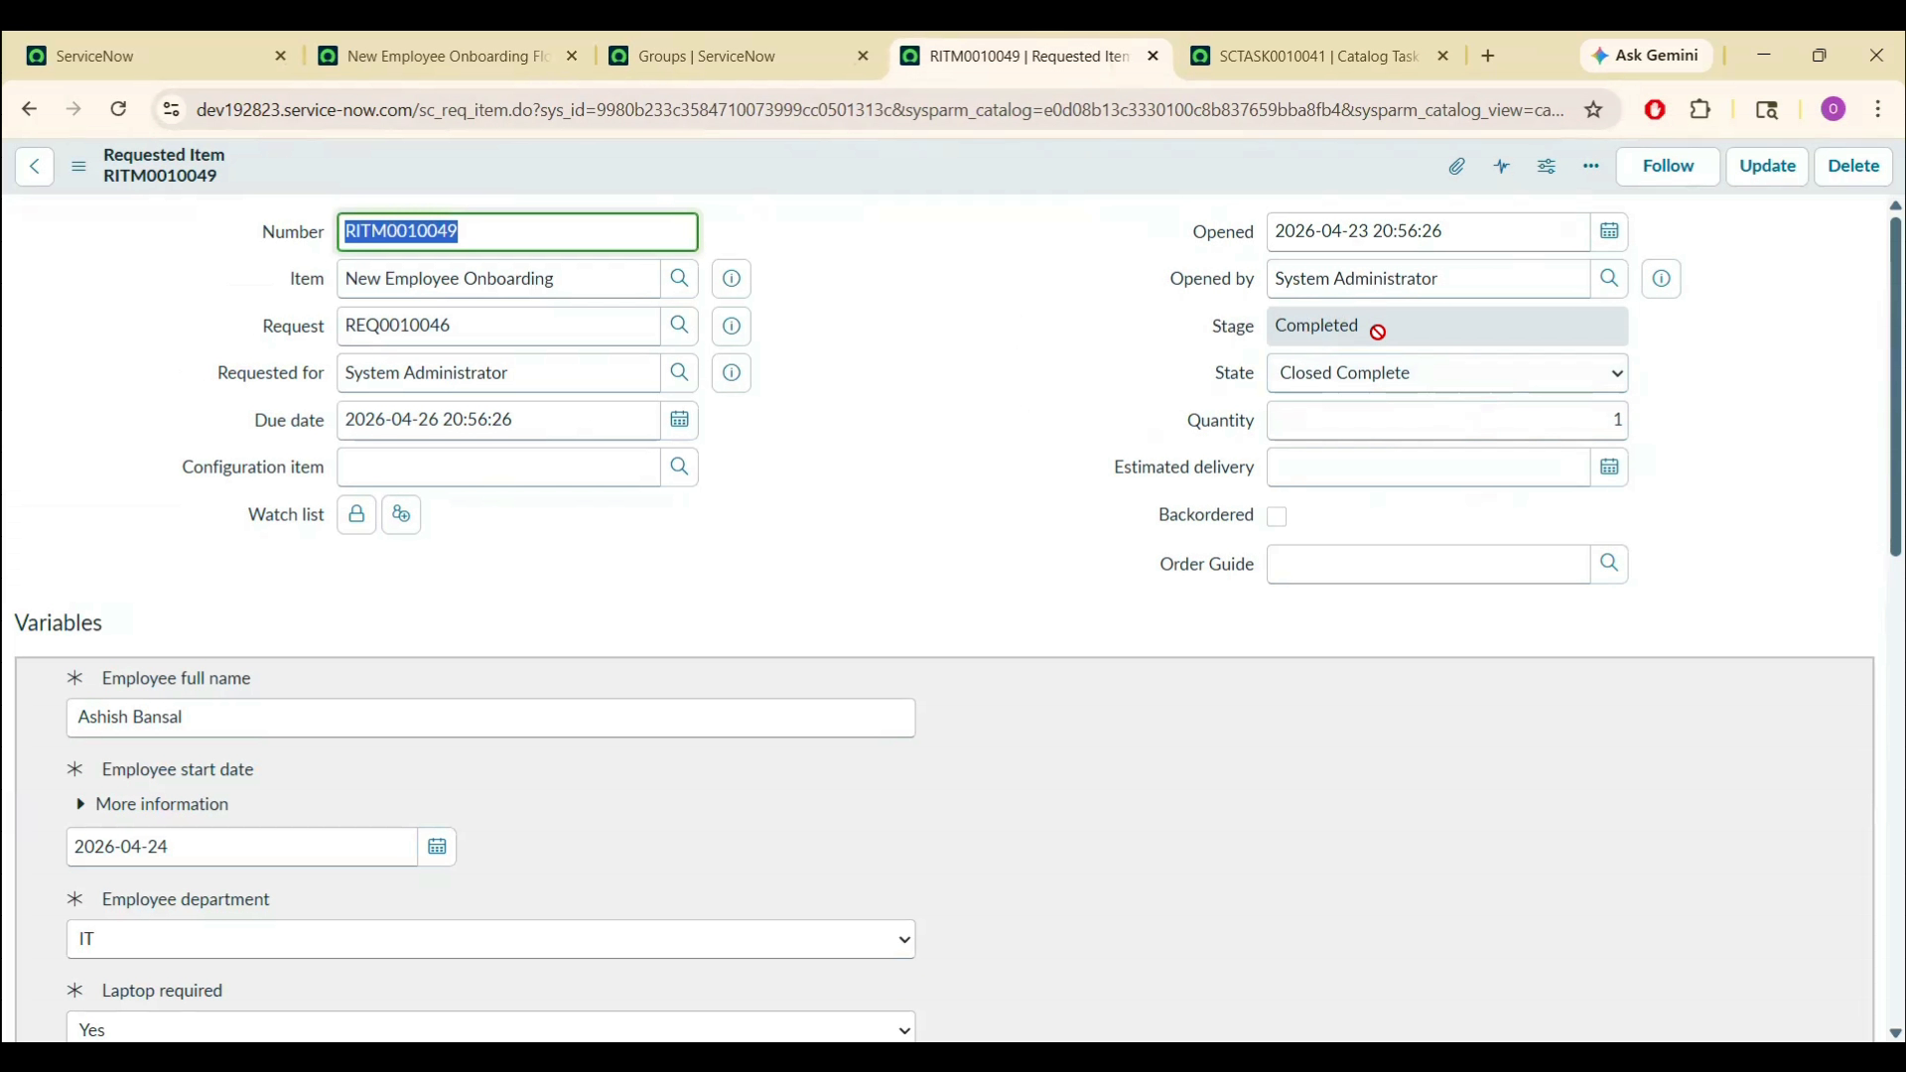
left_click_drag(1898, 300, 1595, 898)
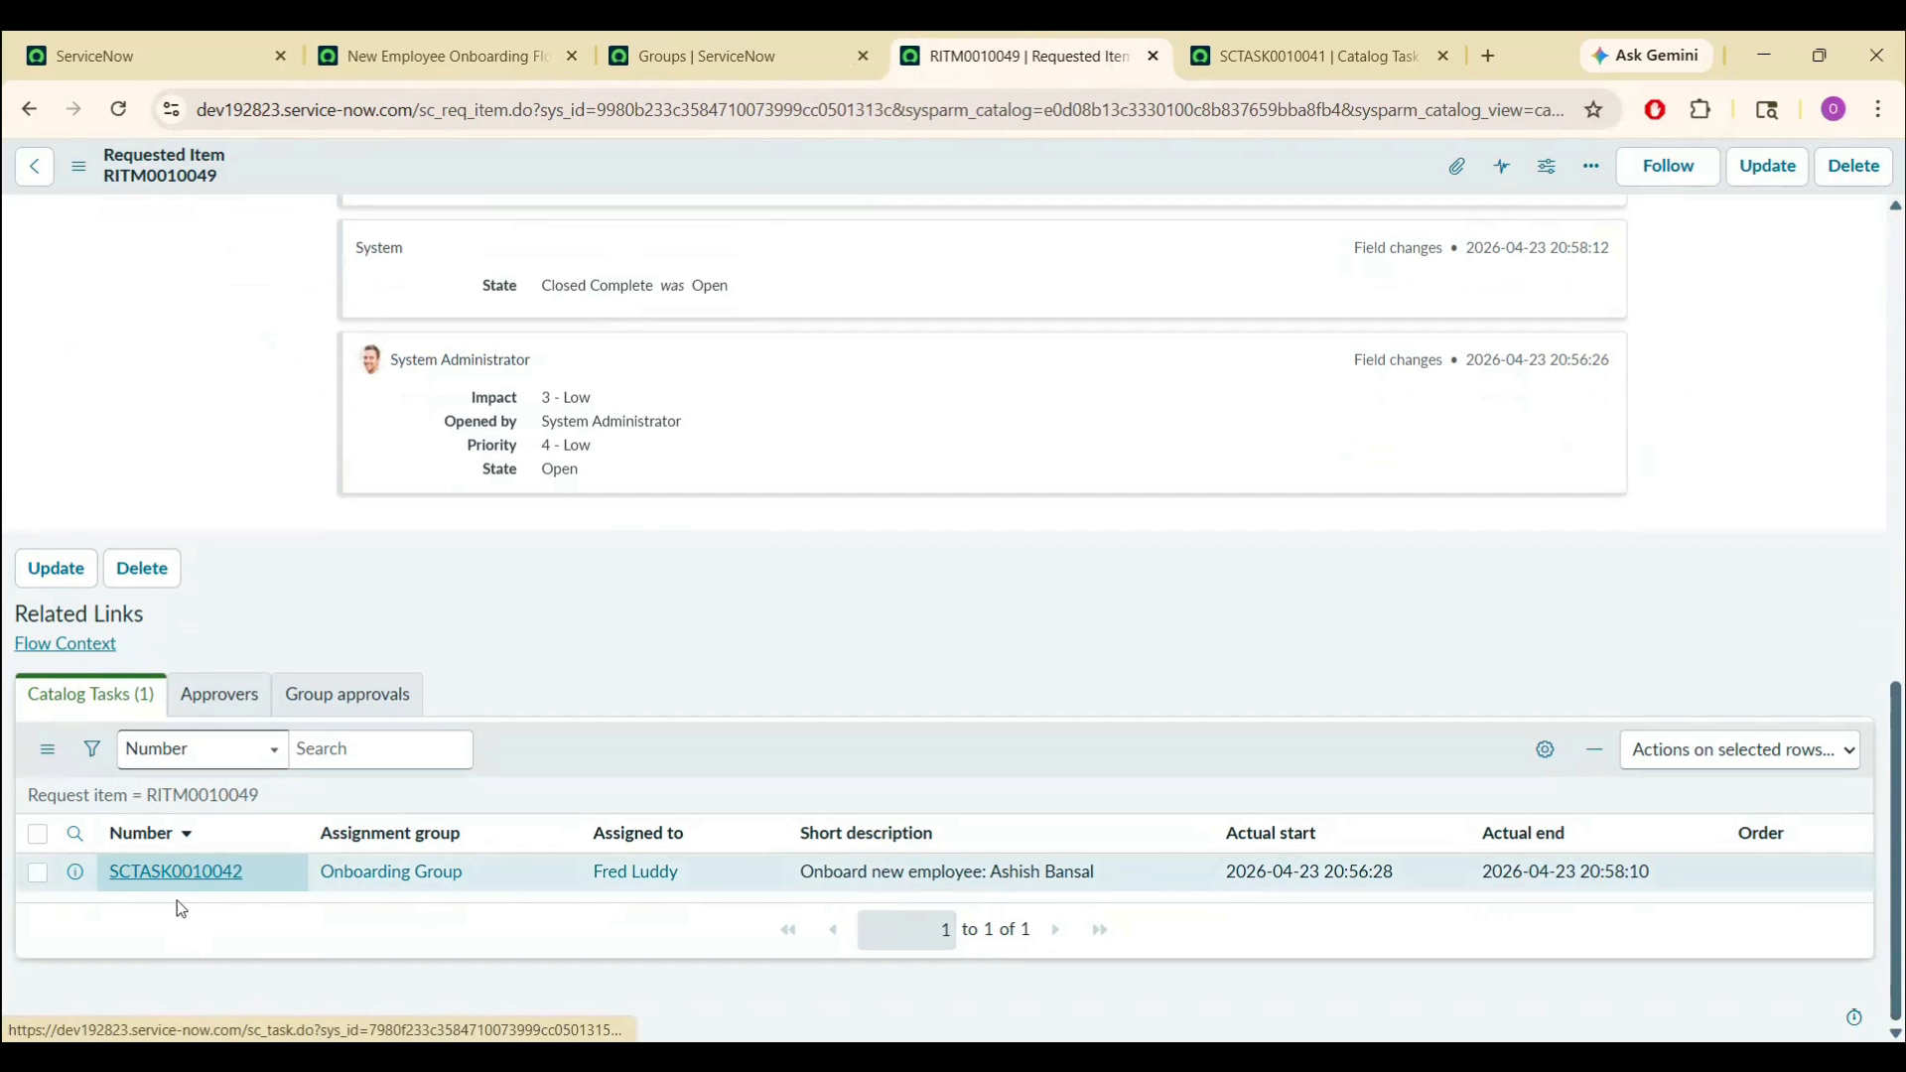
left_click(199, 877)
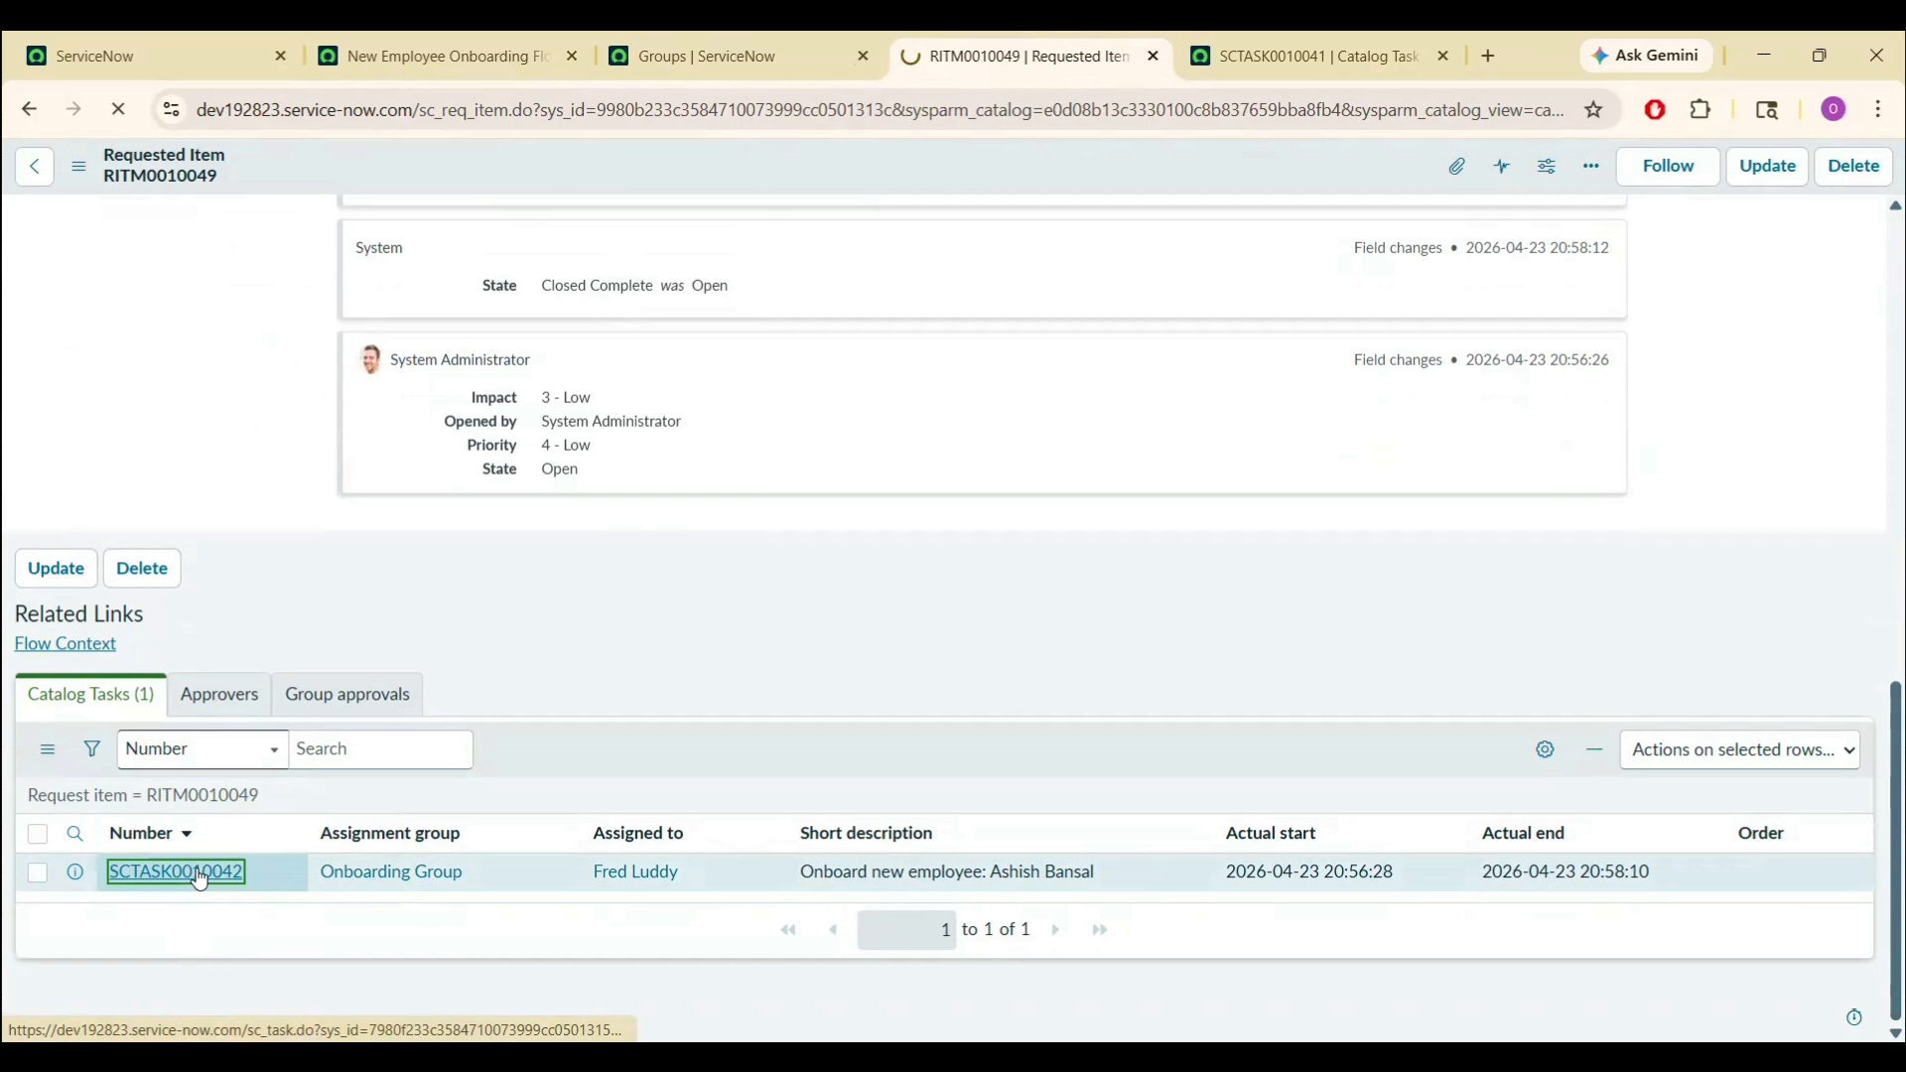